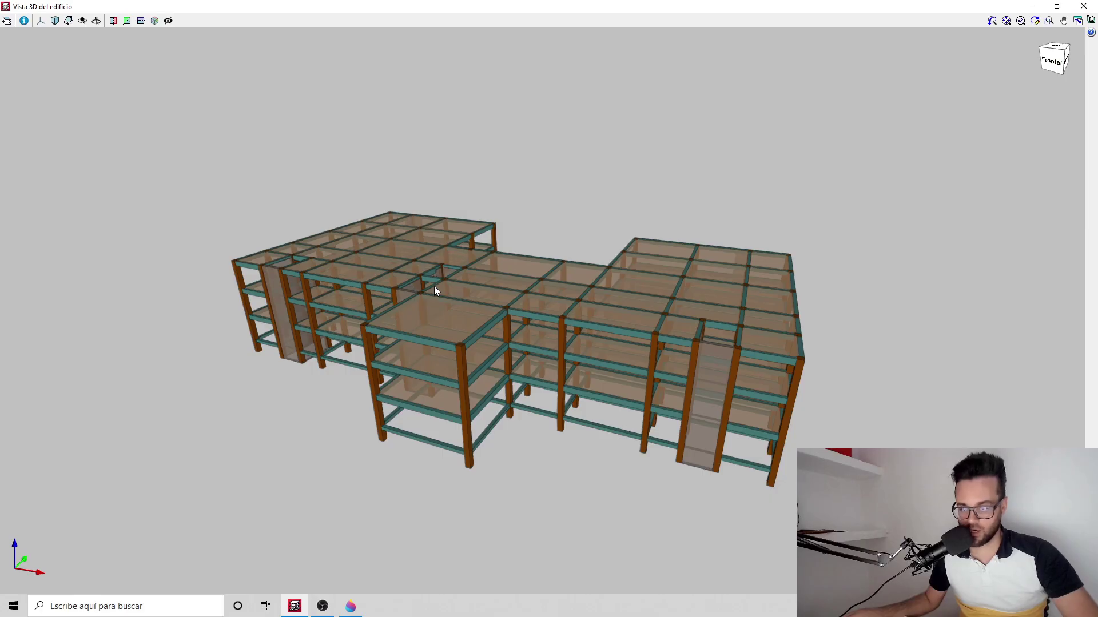
Inspect the building in the 3D view, close it, and browse up through the floor plans to Forjado 3
middle_drag(416, 318, 277, 564)
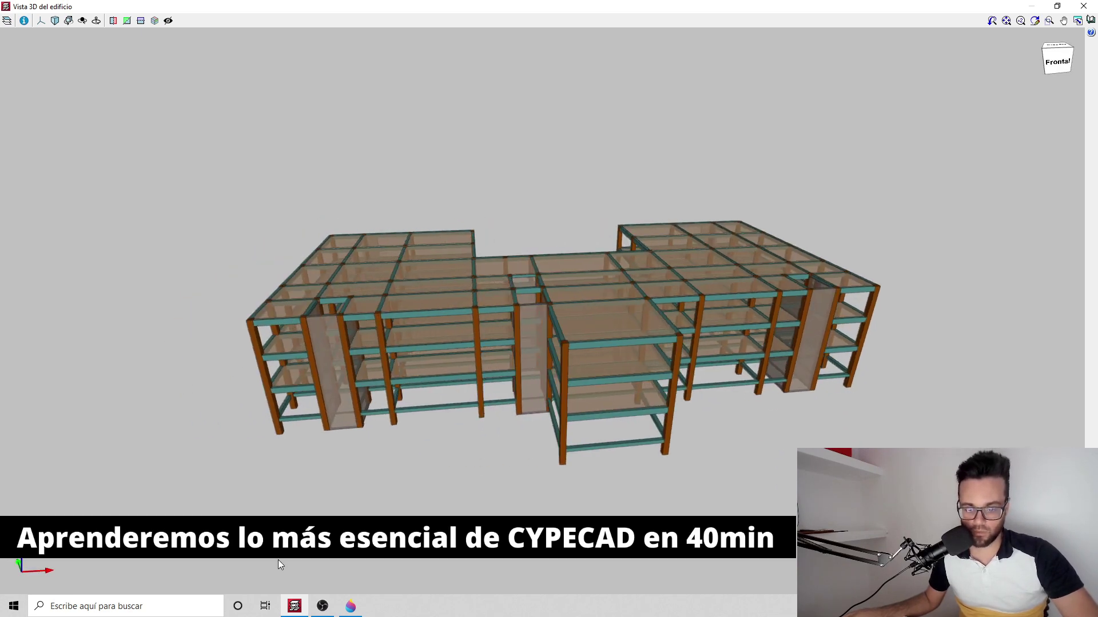
click(1084, 6)
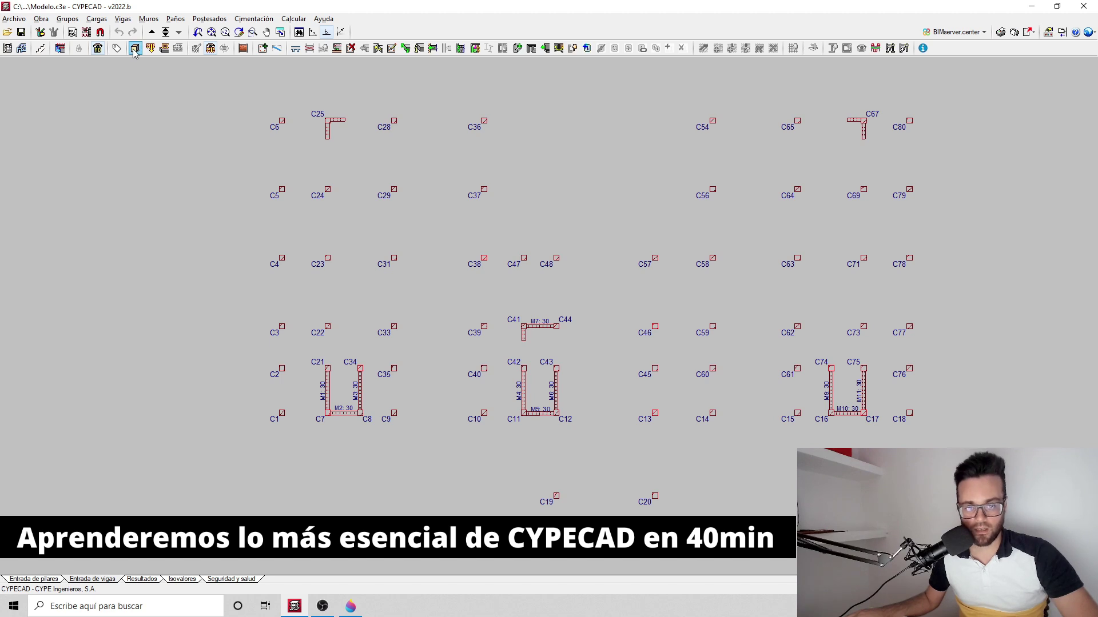
middle_drag(553, 188, 398, 209)
click(151, 32)
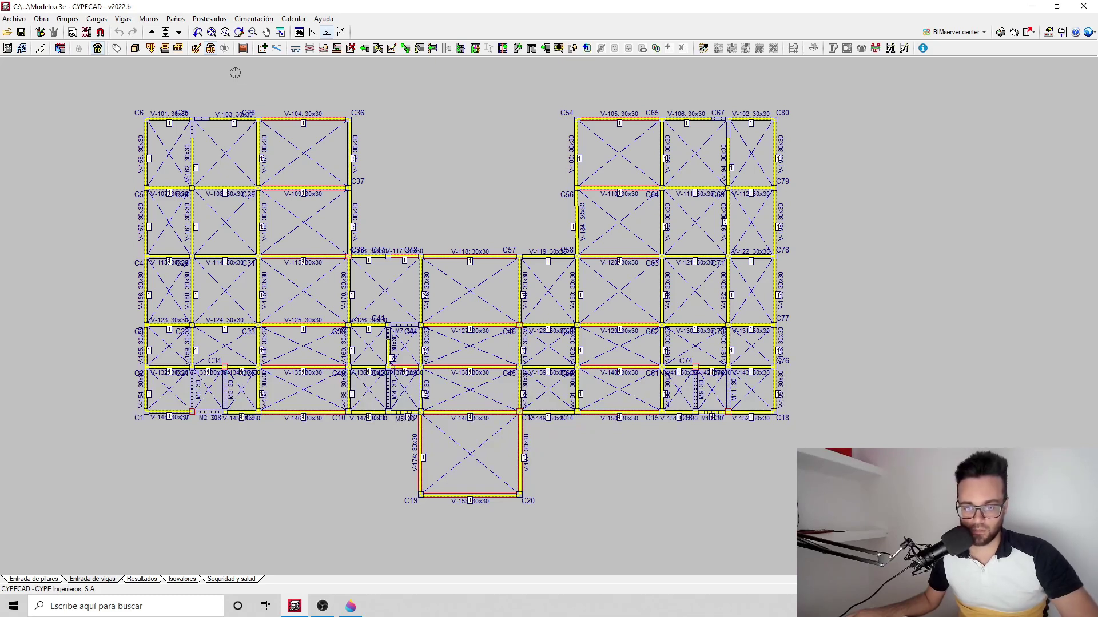
click(152, 33)
click(152, 32)
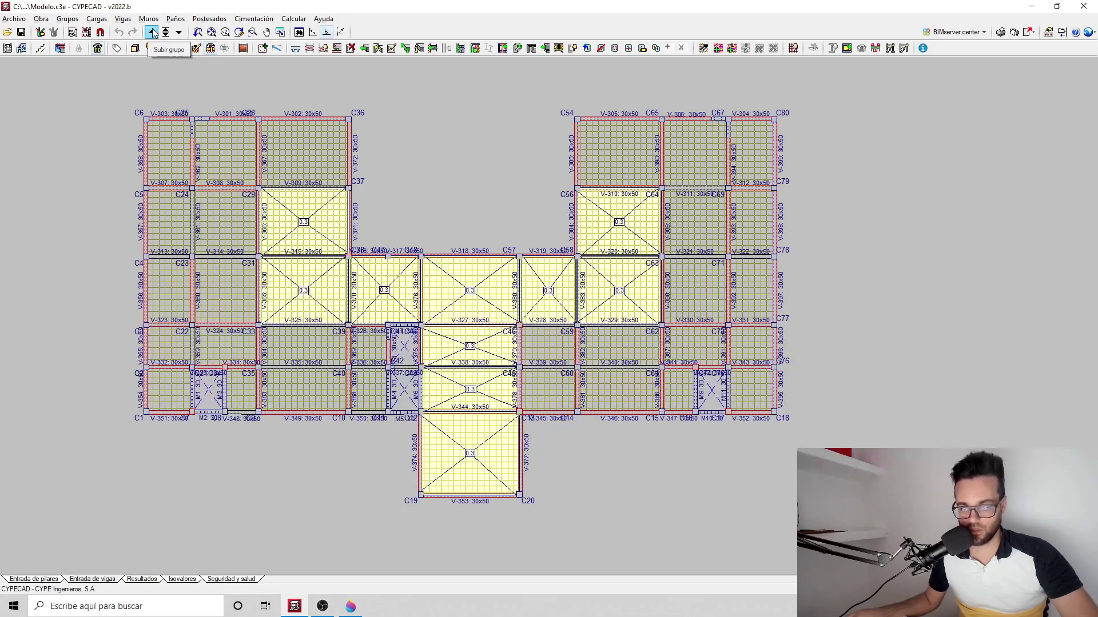
scroll(326, 239, up, 1)
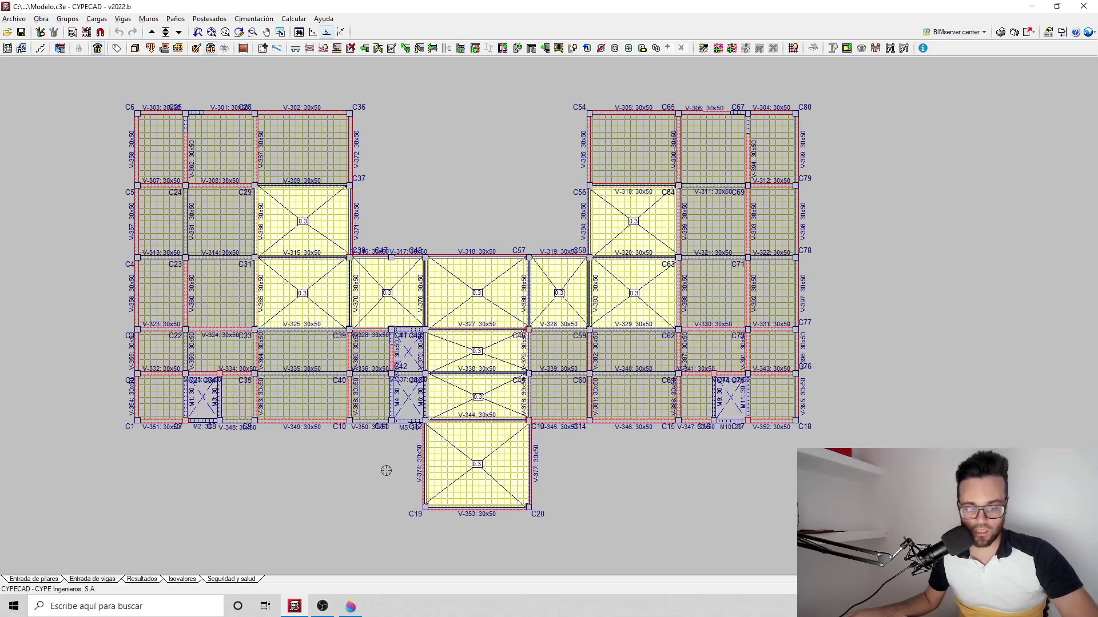
View the desktop image "imagen calculo.png" showing the structure's calculation progress, and return to CYPECAD
click(1032, 7)
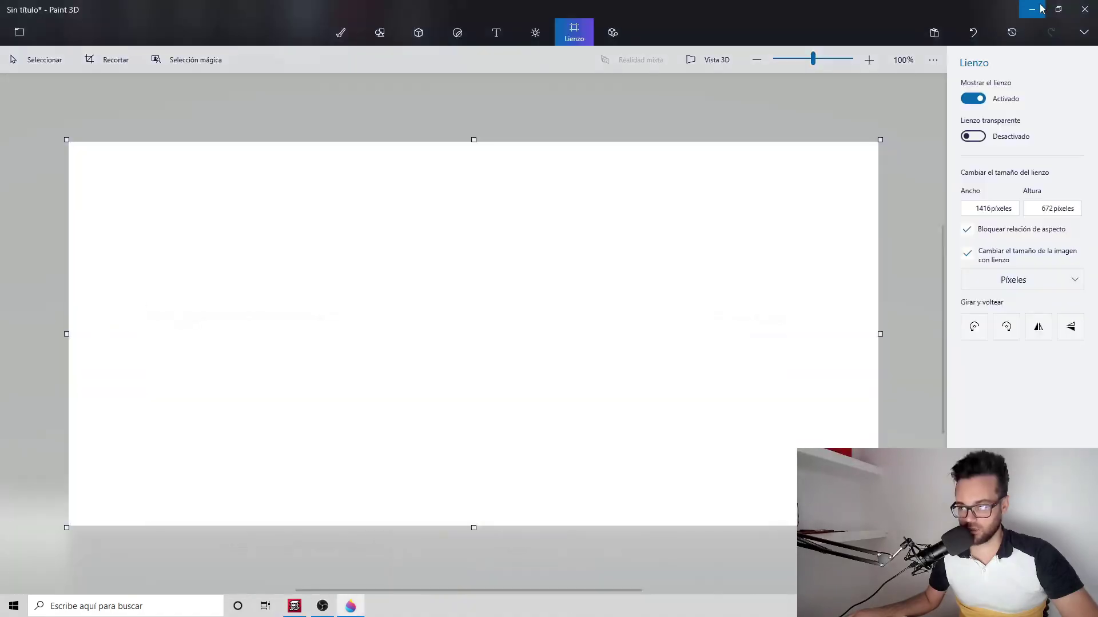
click(1031, 9)
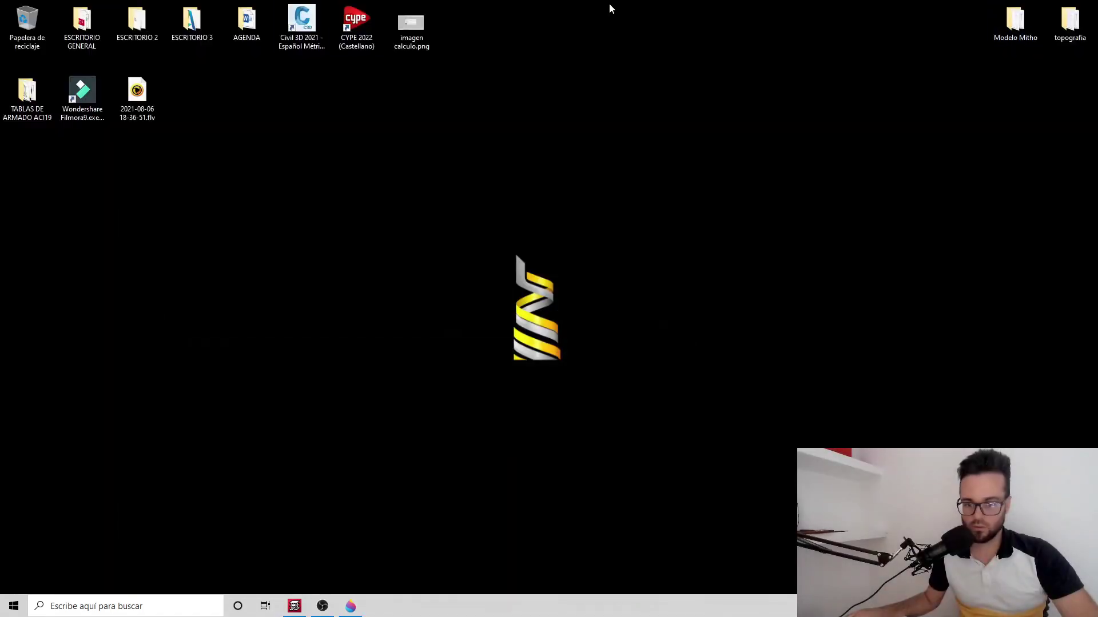
double_click(411, 26)
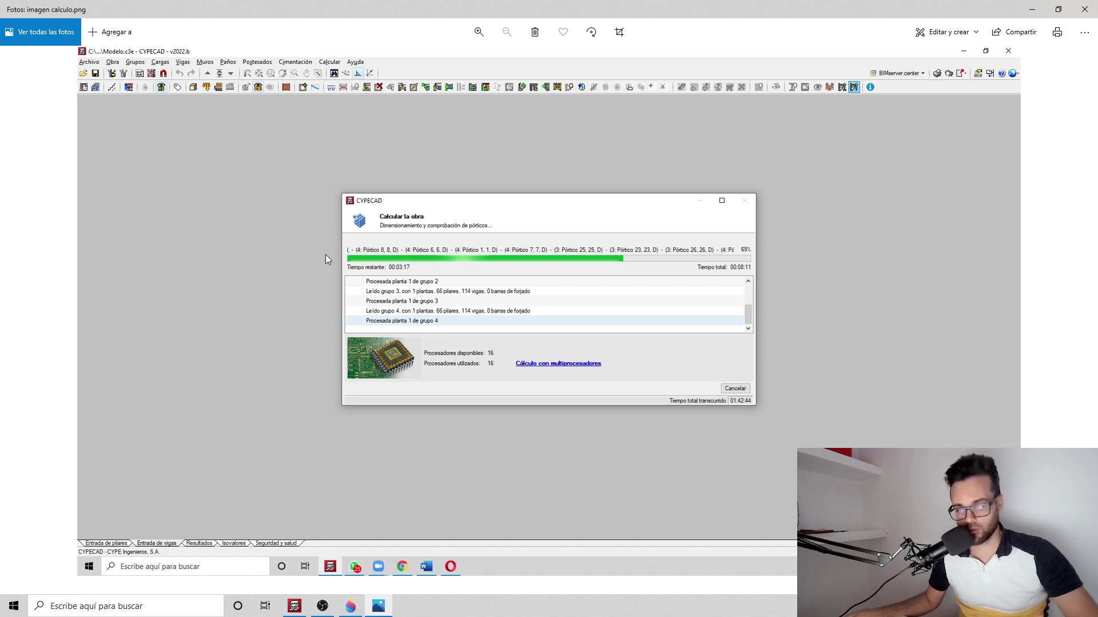
click(296, 608)
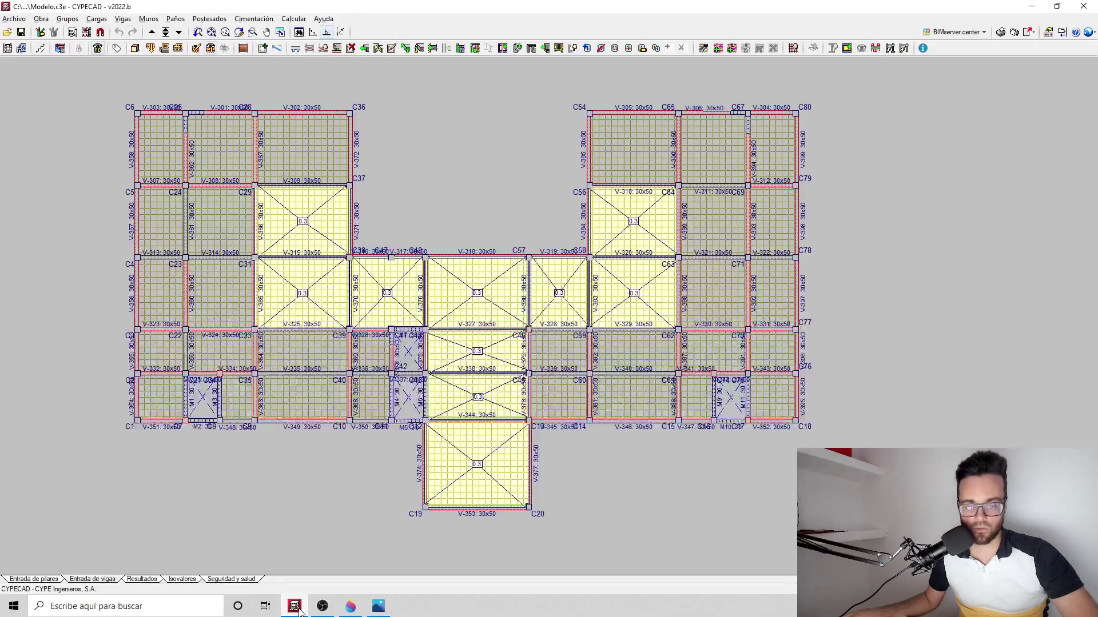
Review the available calculation options and switch the plan to the foundation group
click(293, 19)
mouse_move(323, 19)
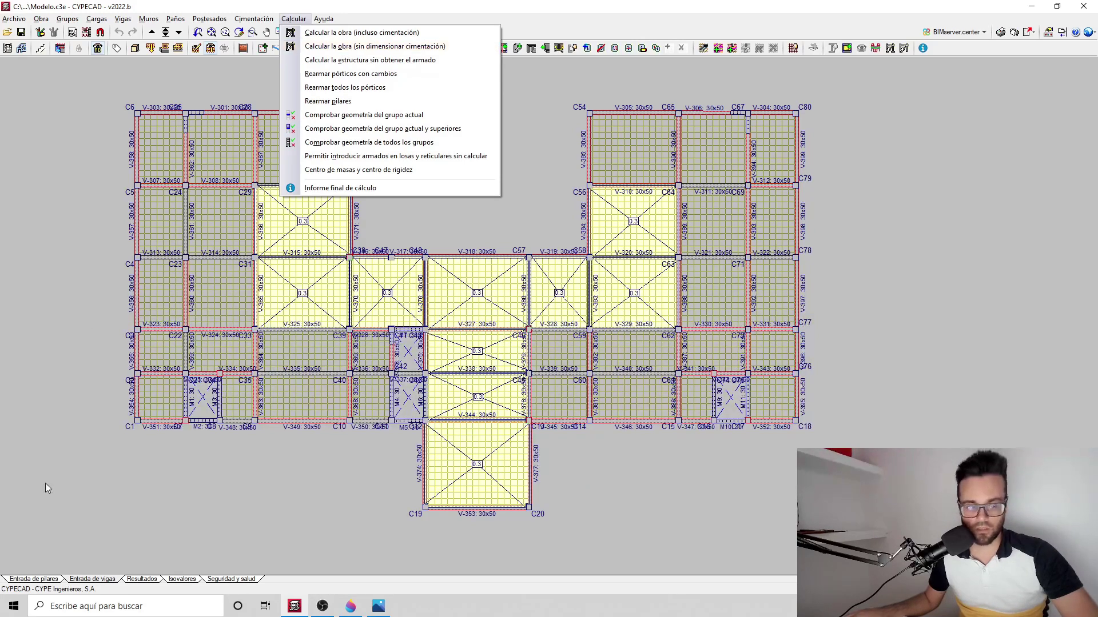
click(164, 31)
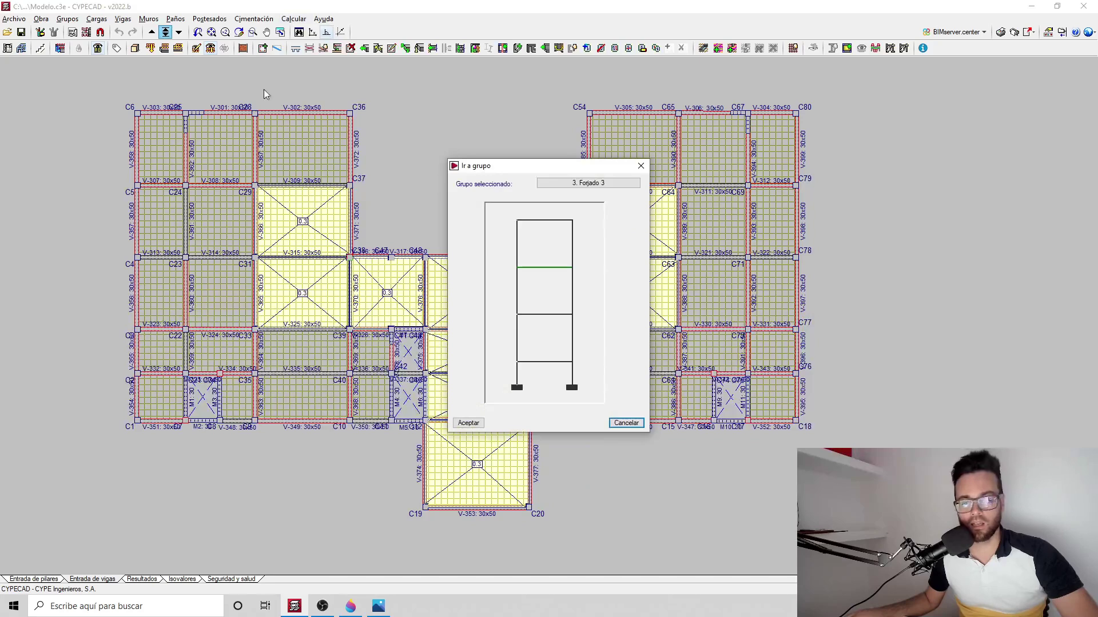
click(555, 387)
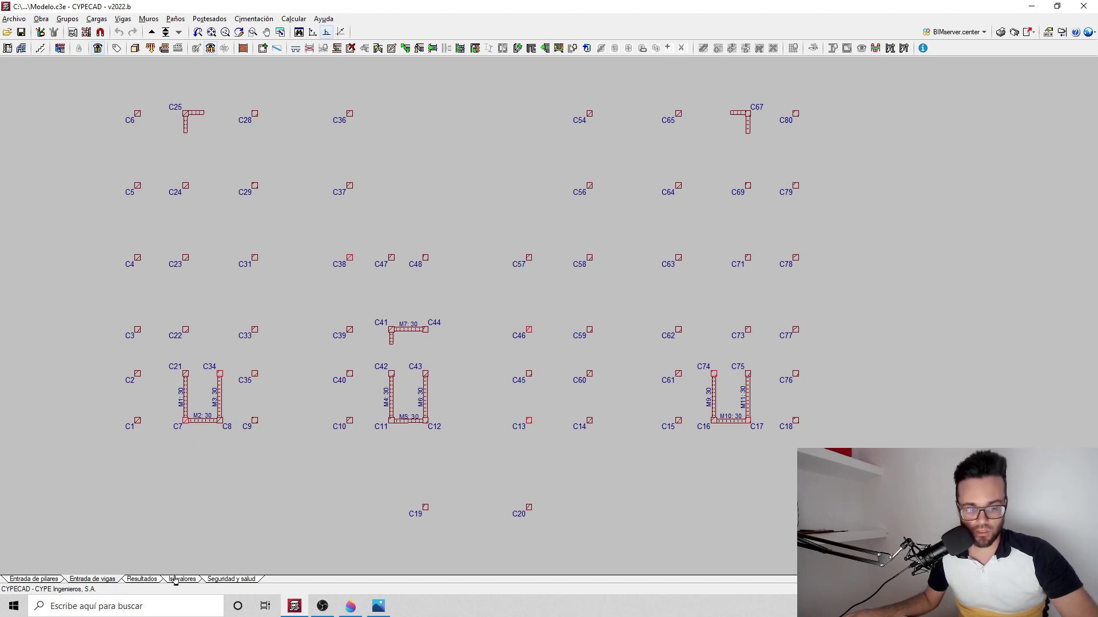
Define a new single-column footing element and place it at columns C38, C47, C48 and C39
click(267, 19)
click(303, 80)
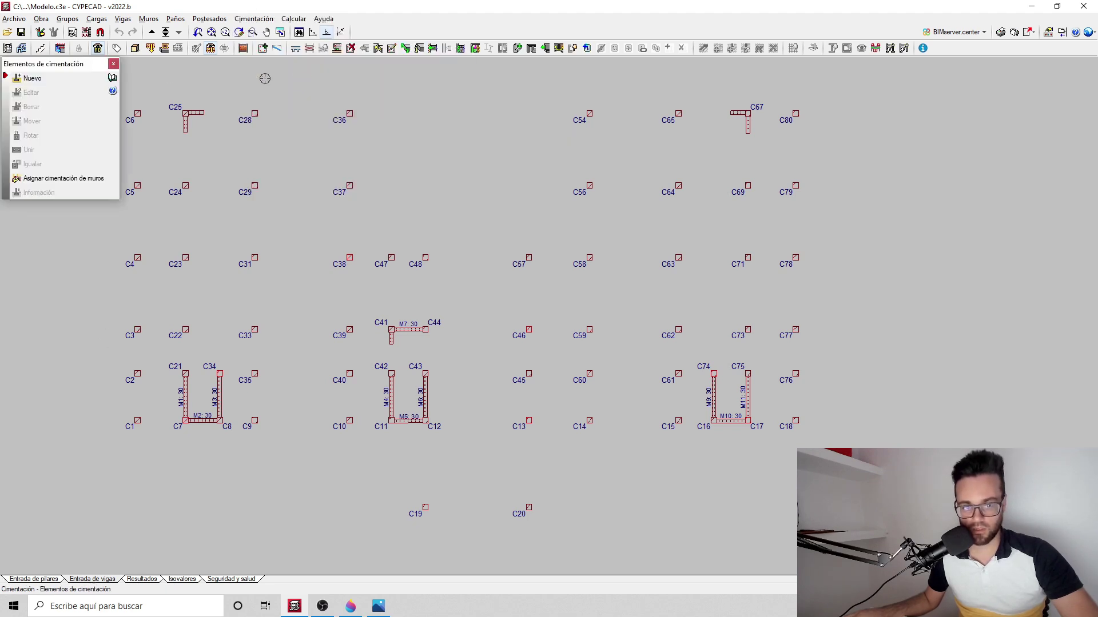
click(38, 85)
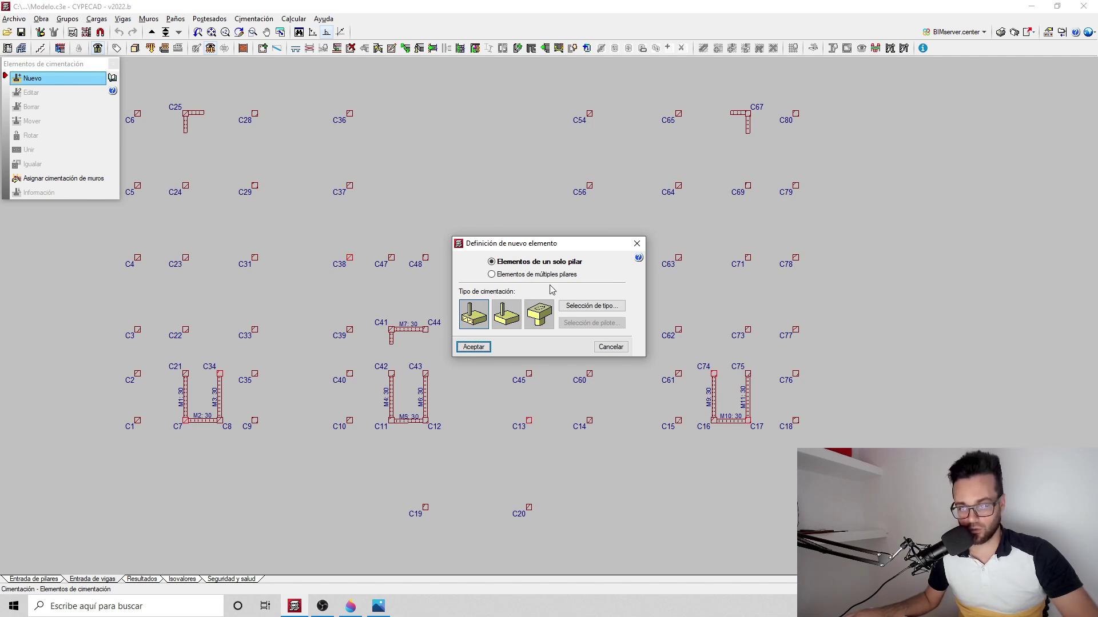
click(474, 347)
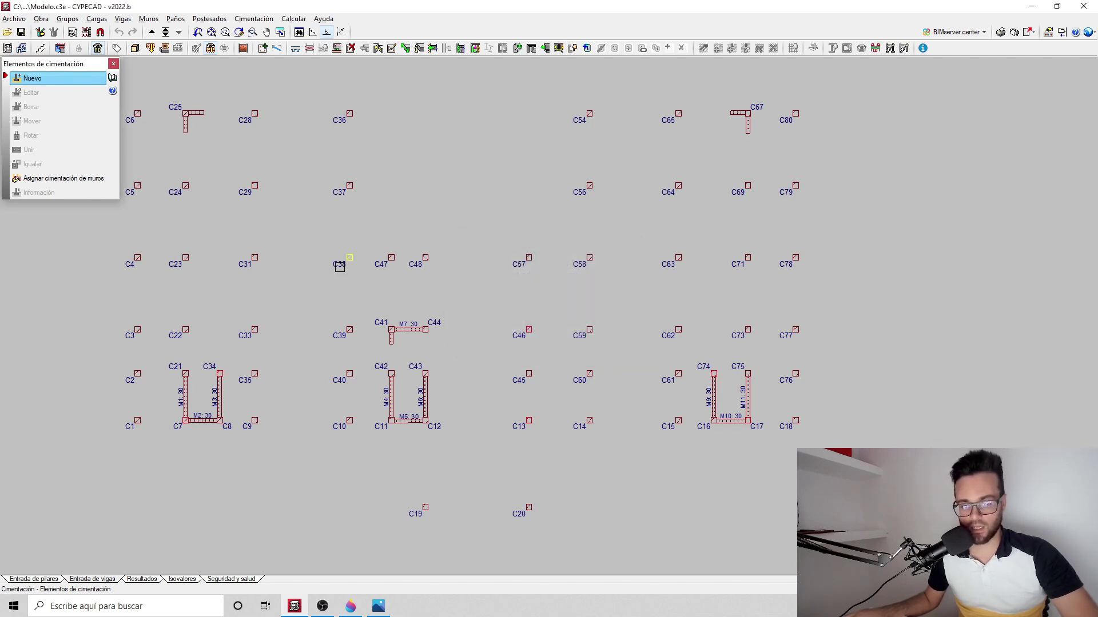
click(338, 268)
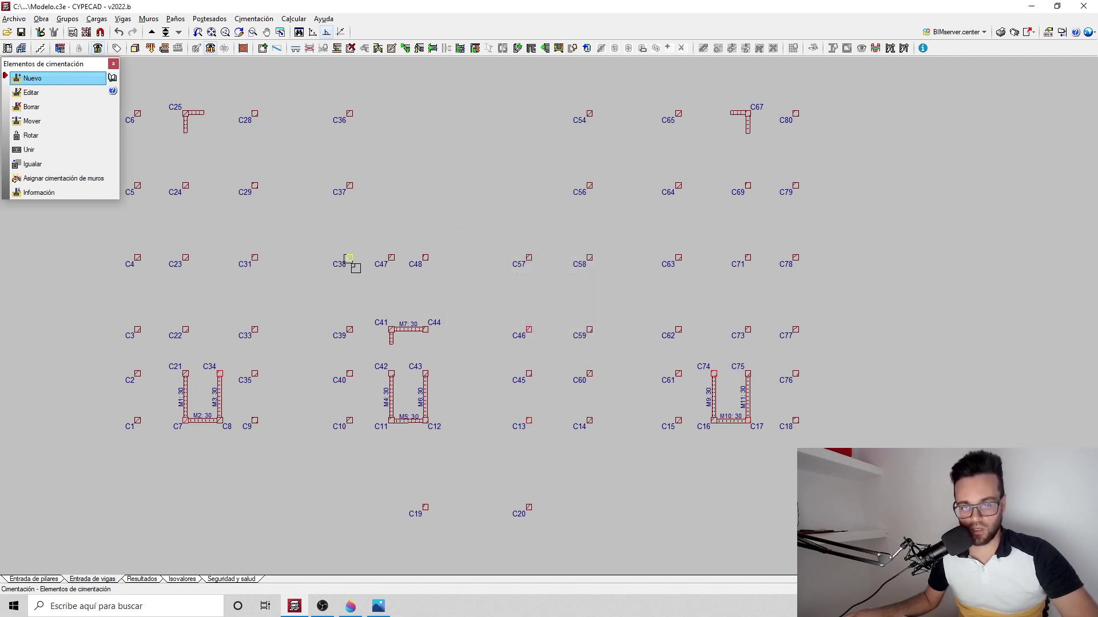
click(389, 272)
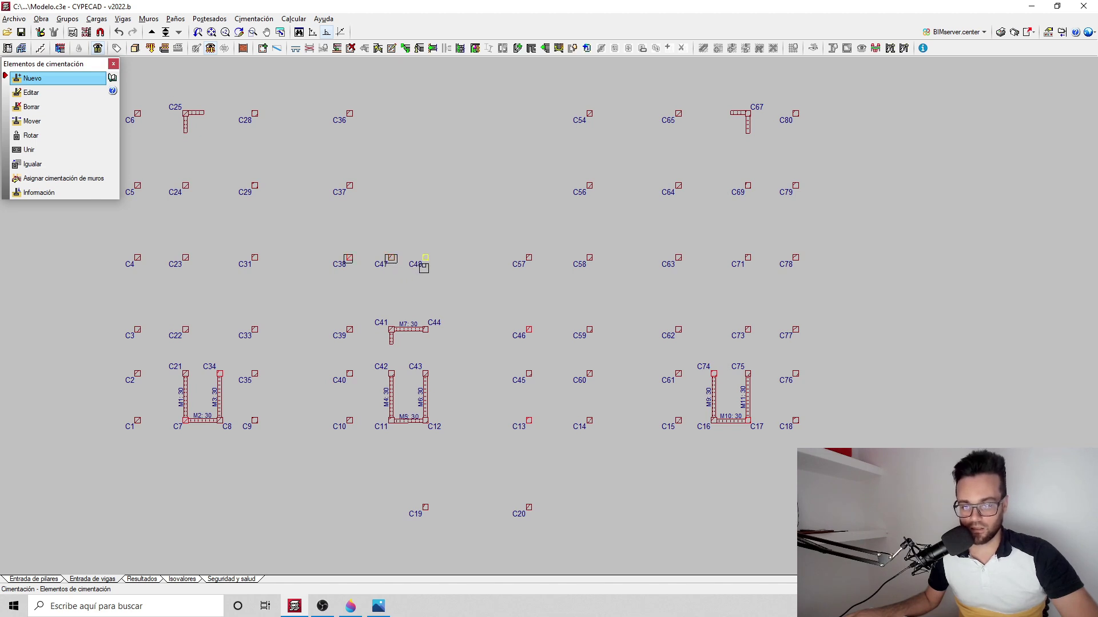
click(350, 327)
Place further single-column footings at columns C33, C31, C23, C4, C3, C2 and C1
scroll(284, 332, up, 2)
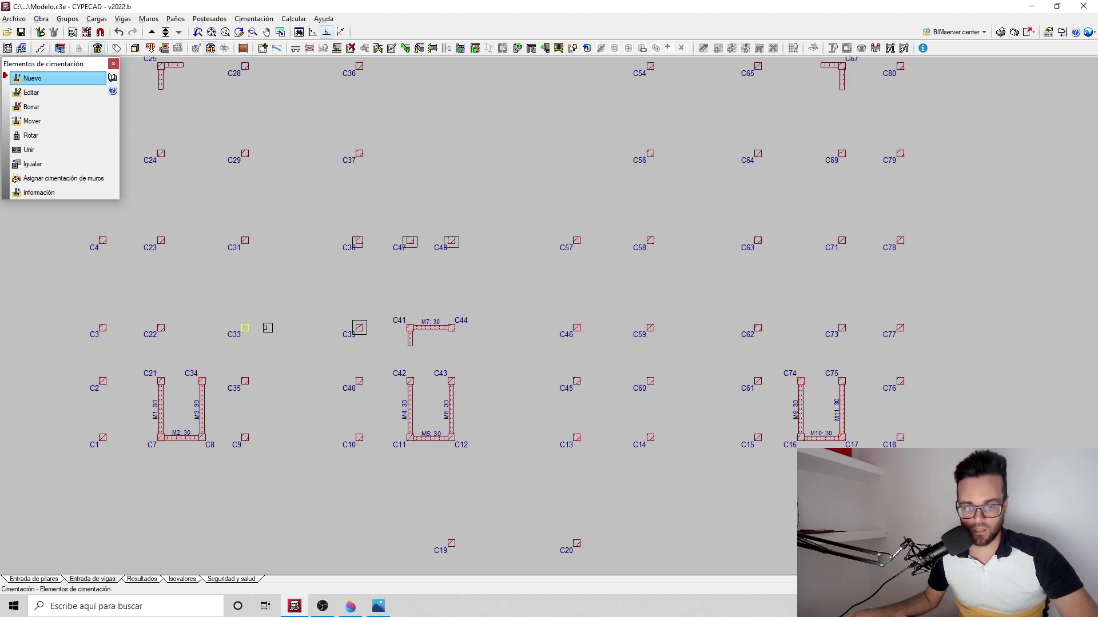
click(241, 327)
click(242, 222)
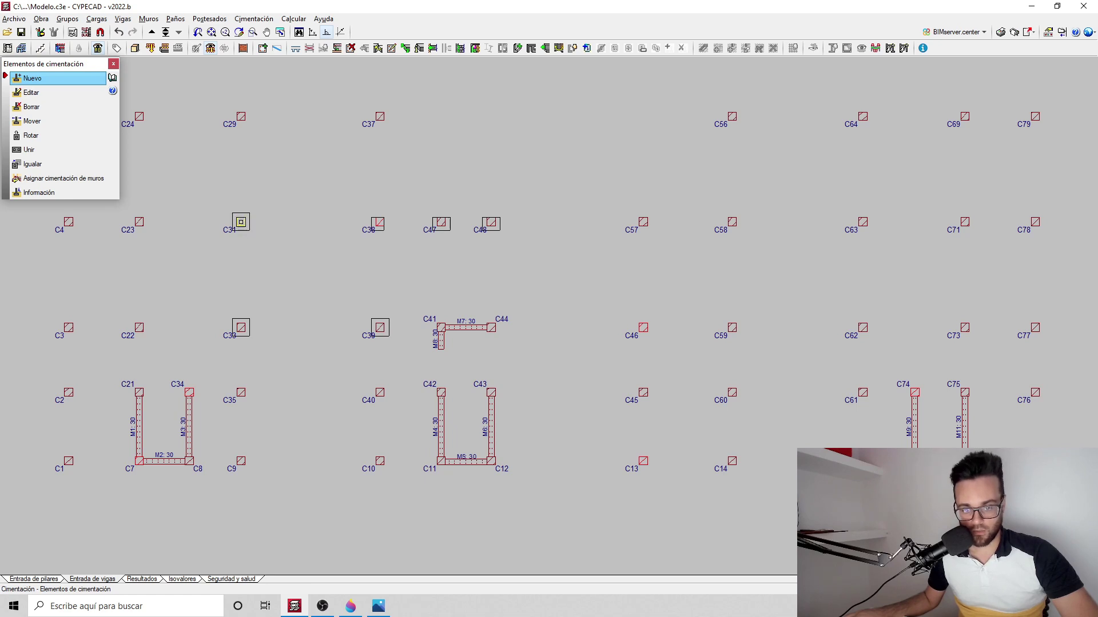
middle_drag(207, 252, 321, 252)
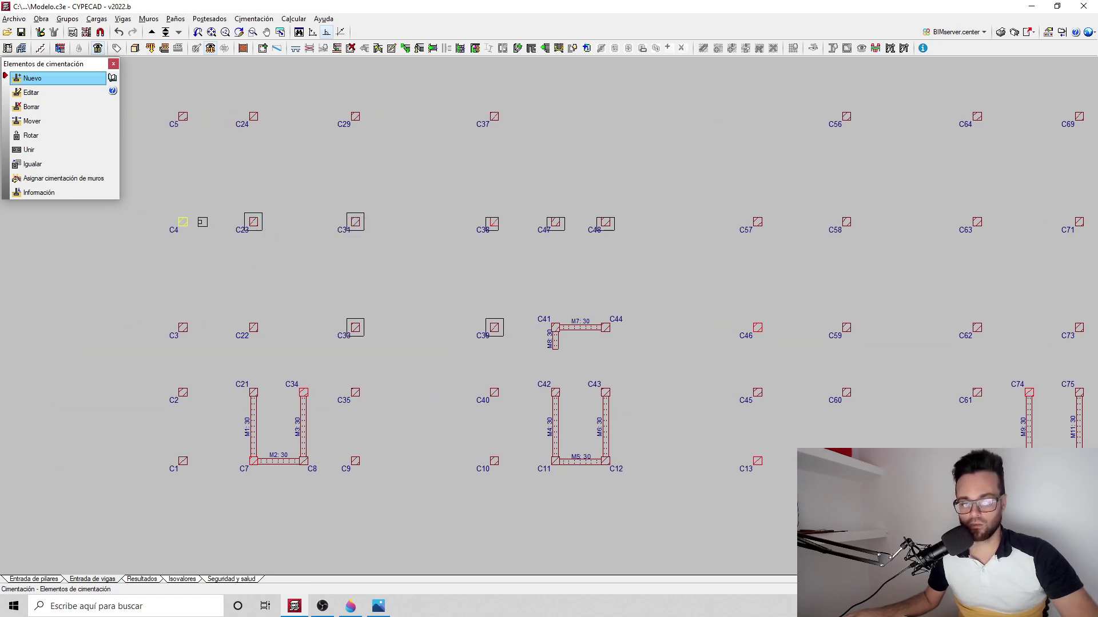
click(210, 222)
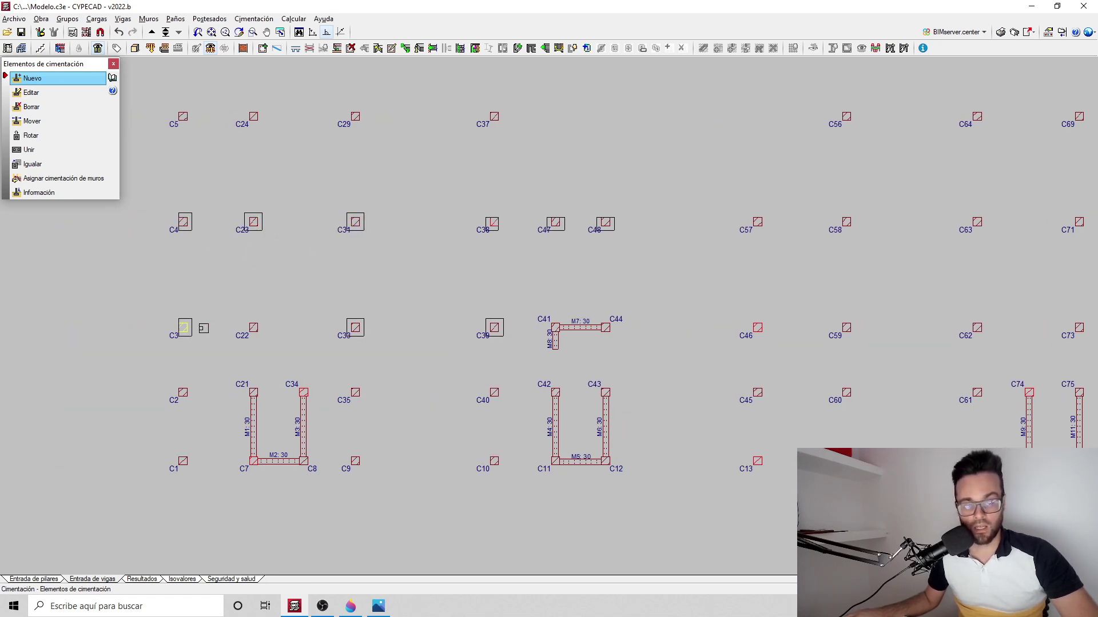
click(197, 390)
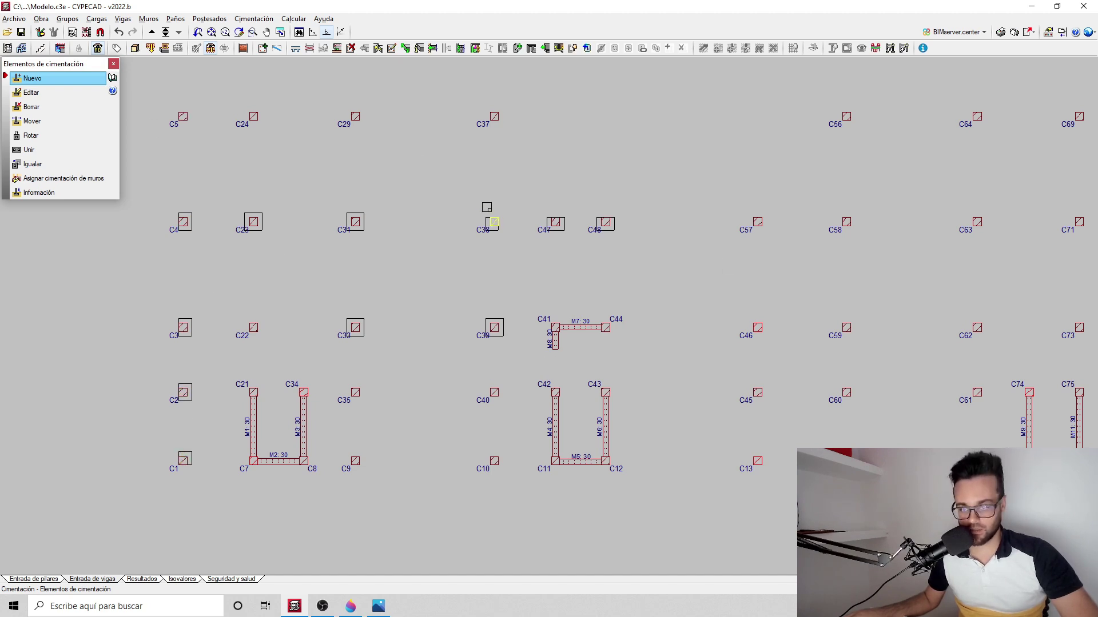
Examine the placed footings from below and up close in the building's 3D view, and close the view
click(135, 48)
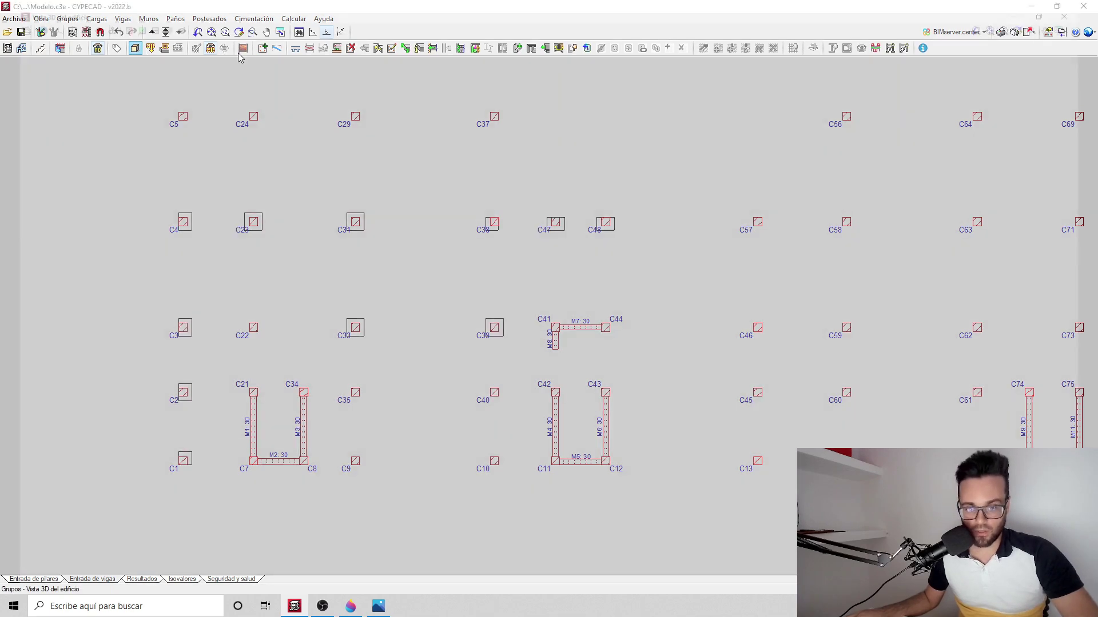
click(242, 49)
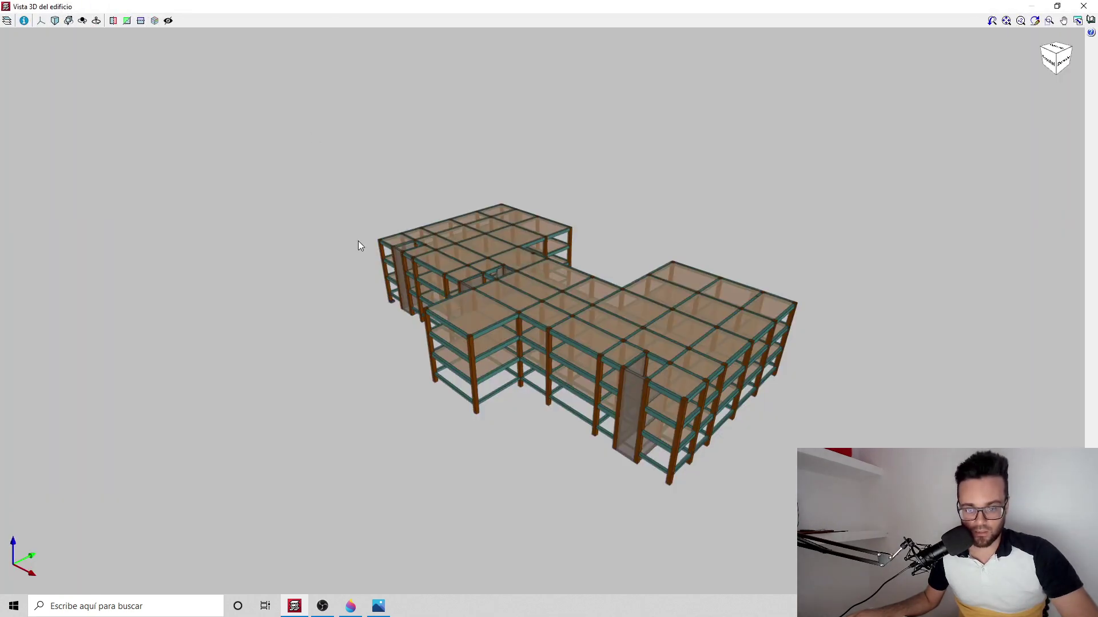
drag(392, 350, 525, 324)
scroll(524, 324, up, 6)
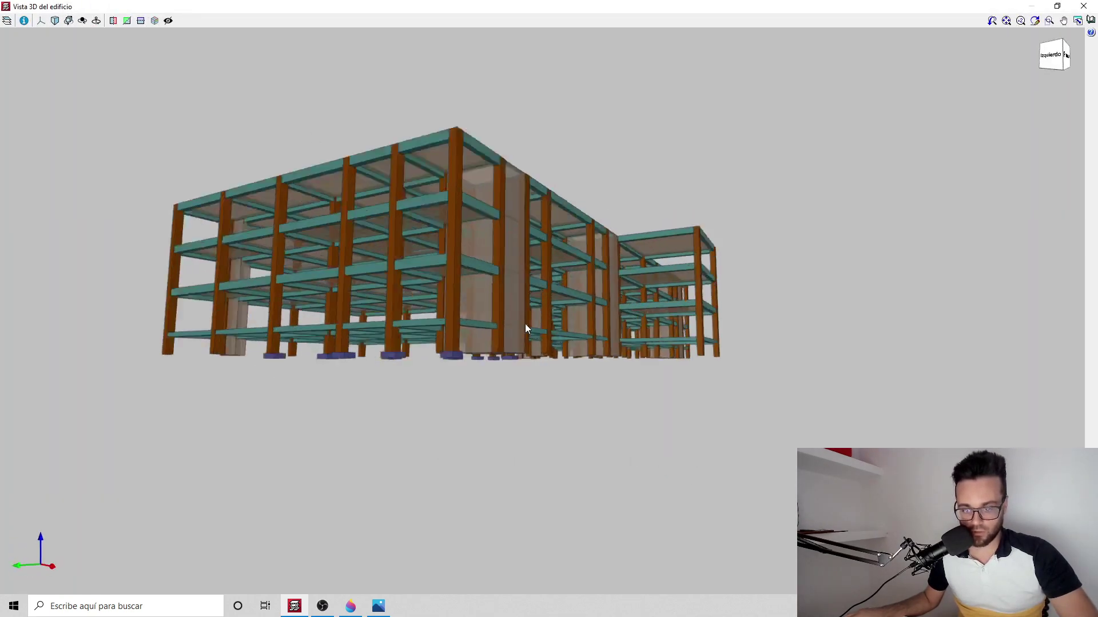
drag(438, 367, 490, 382)
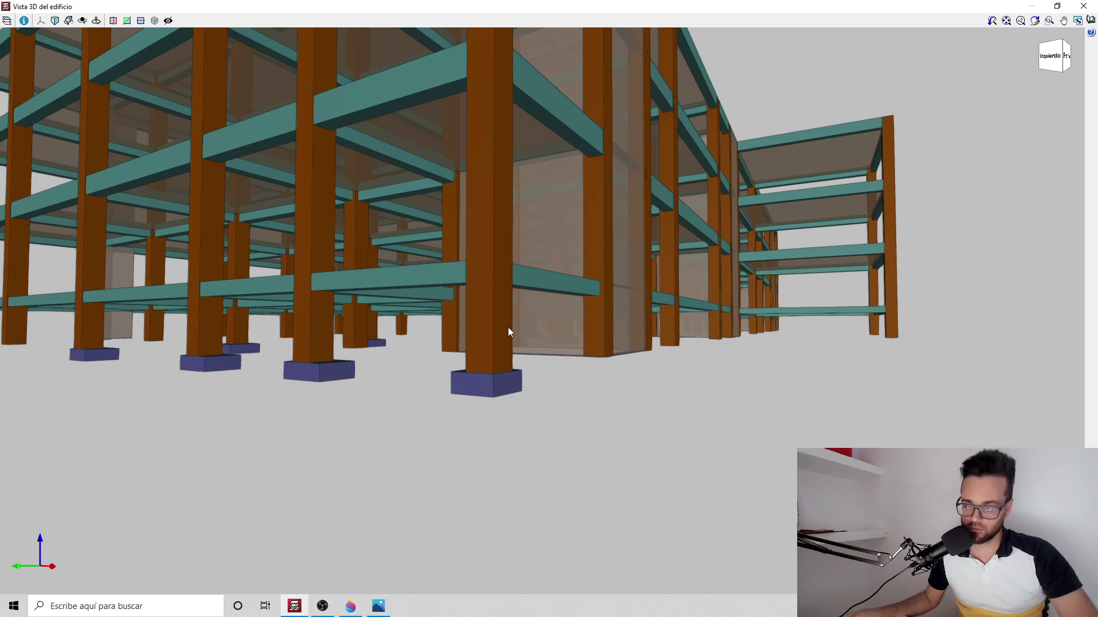
click(1083, 5)
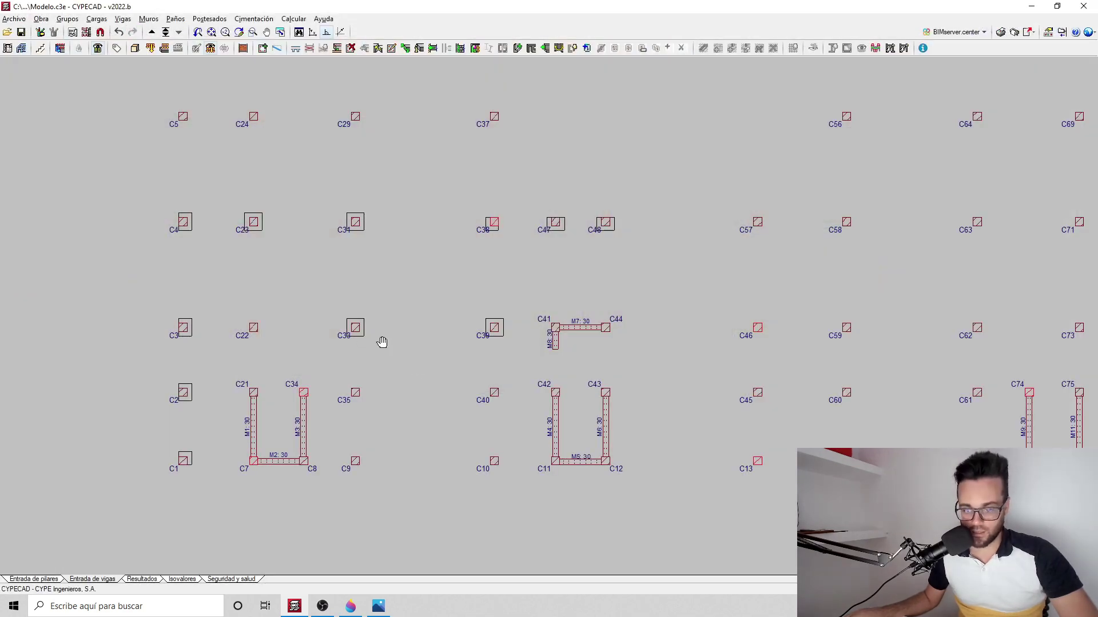
Review the soil-structure interaction options for the placed footings and close them without assigning anything
middle_drag(382, 342, 395, 361)
middle_drag(462, 268, 455, 282)
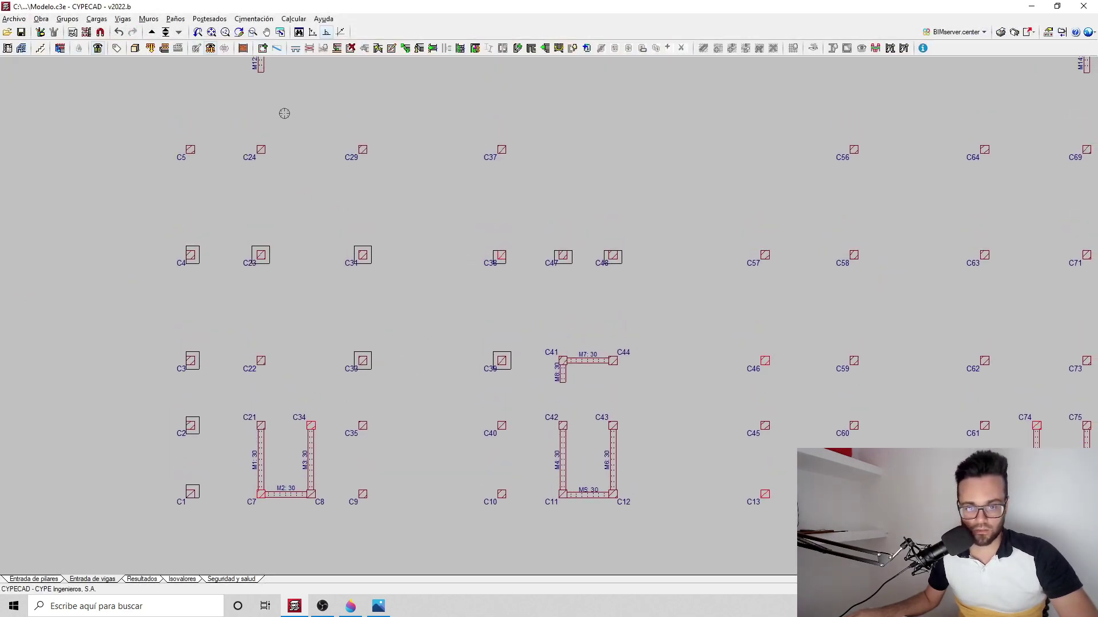
click(252, 19)
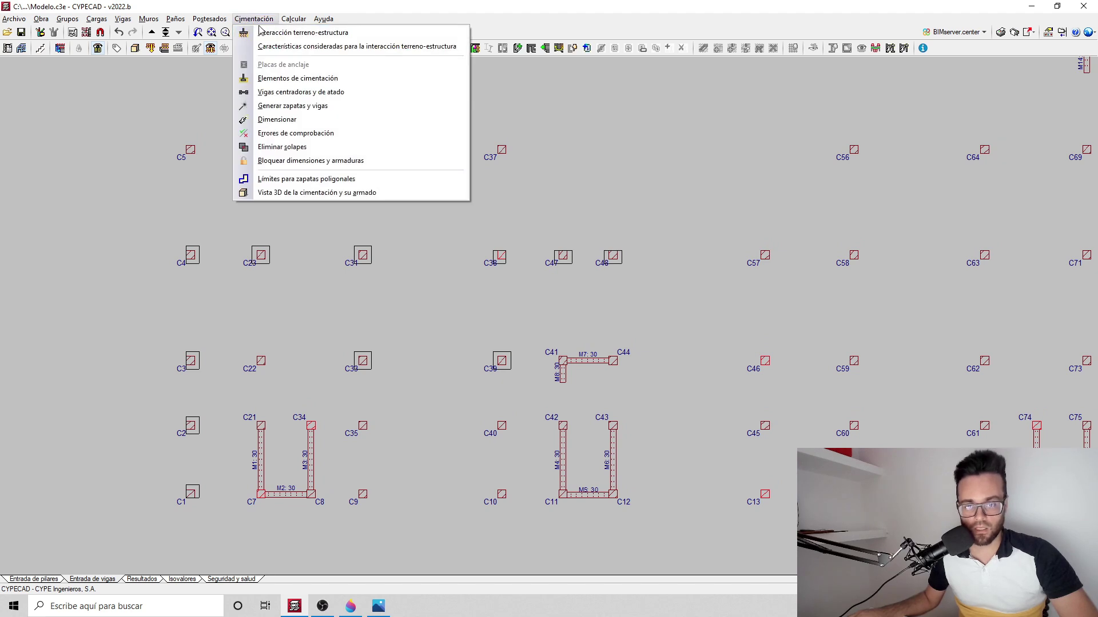
click(263, 33)
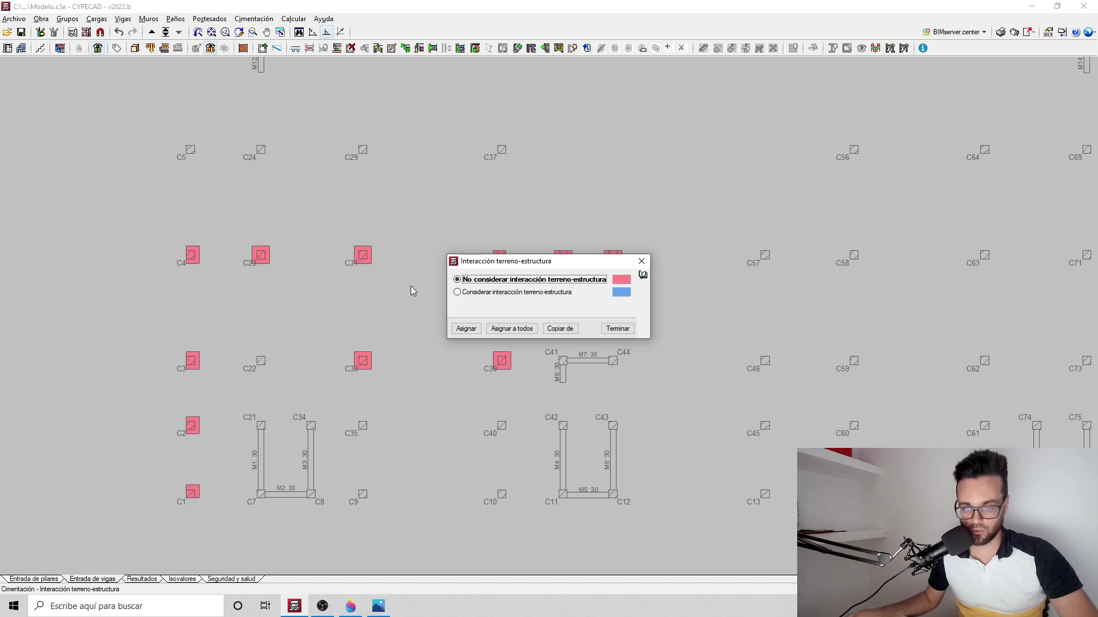
click(641, 261)
Generate the seismic action justification report, examine section 1.3 on participation coefficients, and close the report and listings
click(1000, 32)
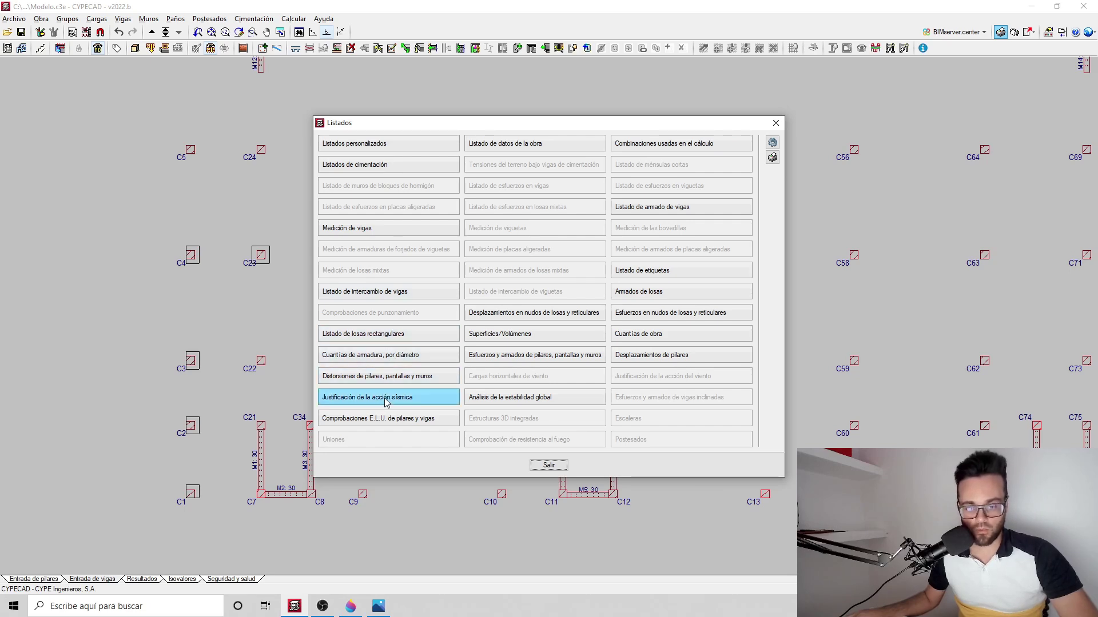
key(Escape)
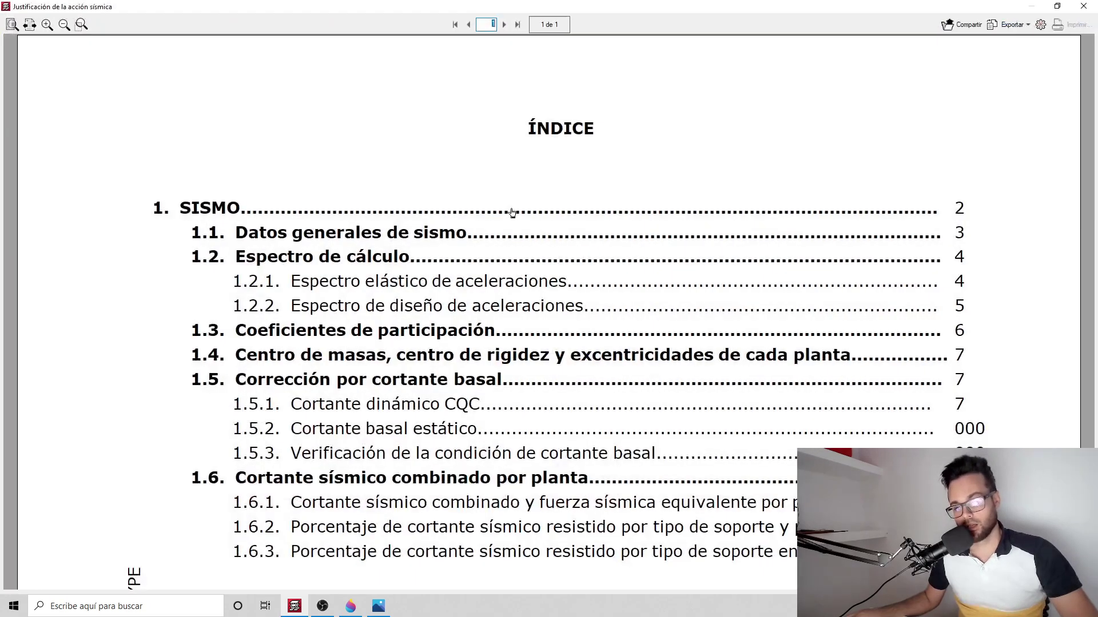
drag(1089, 53, 1056, 286)
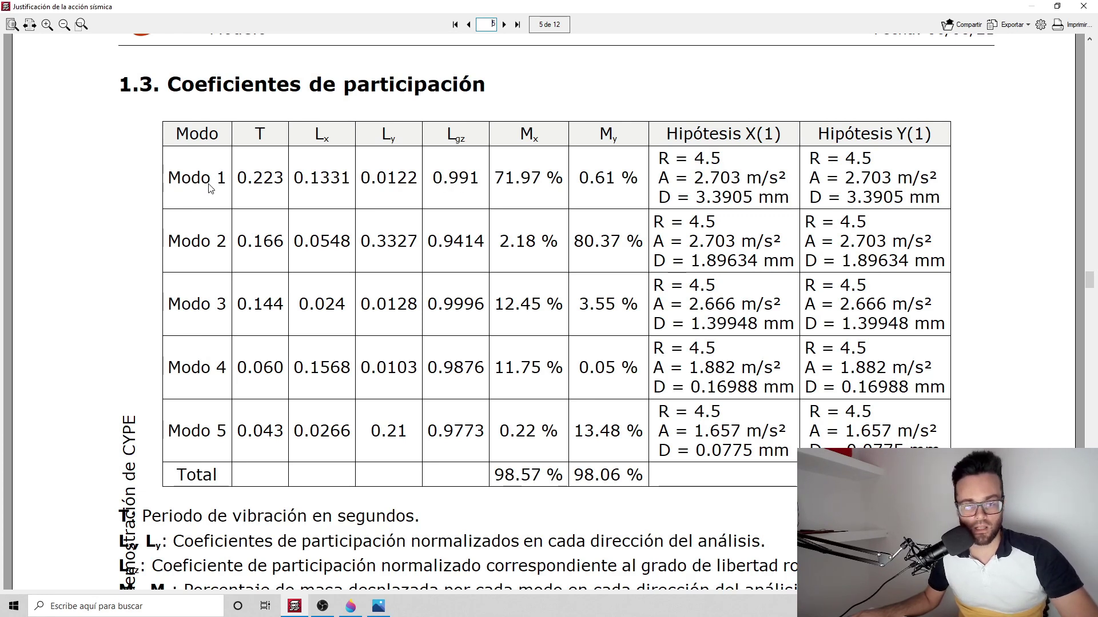
click(1083, 7)
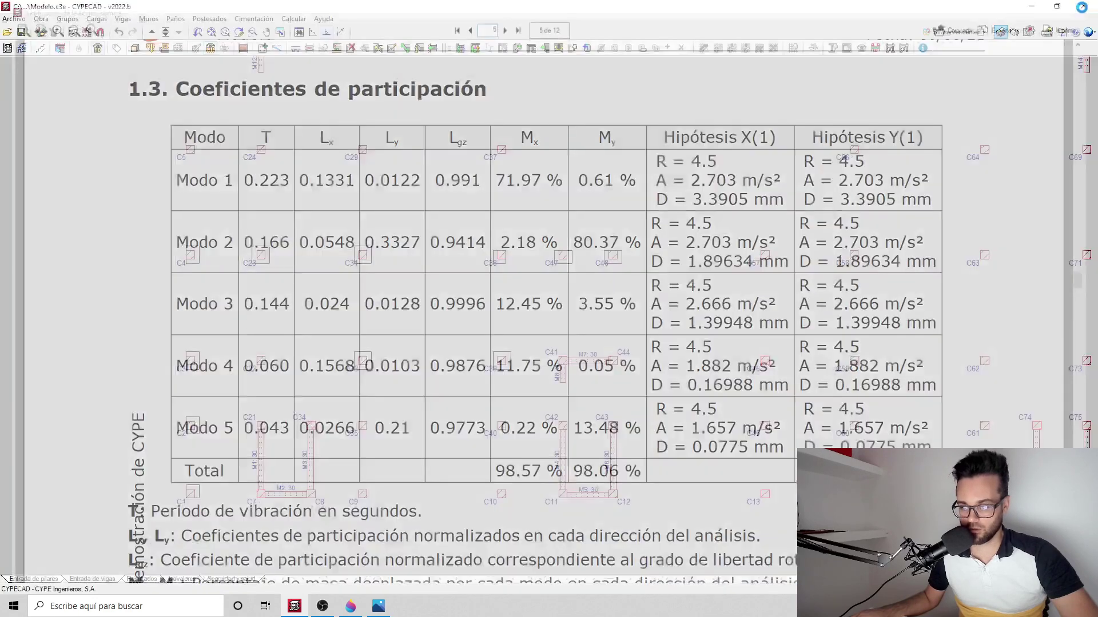
click(776, 123)
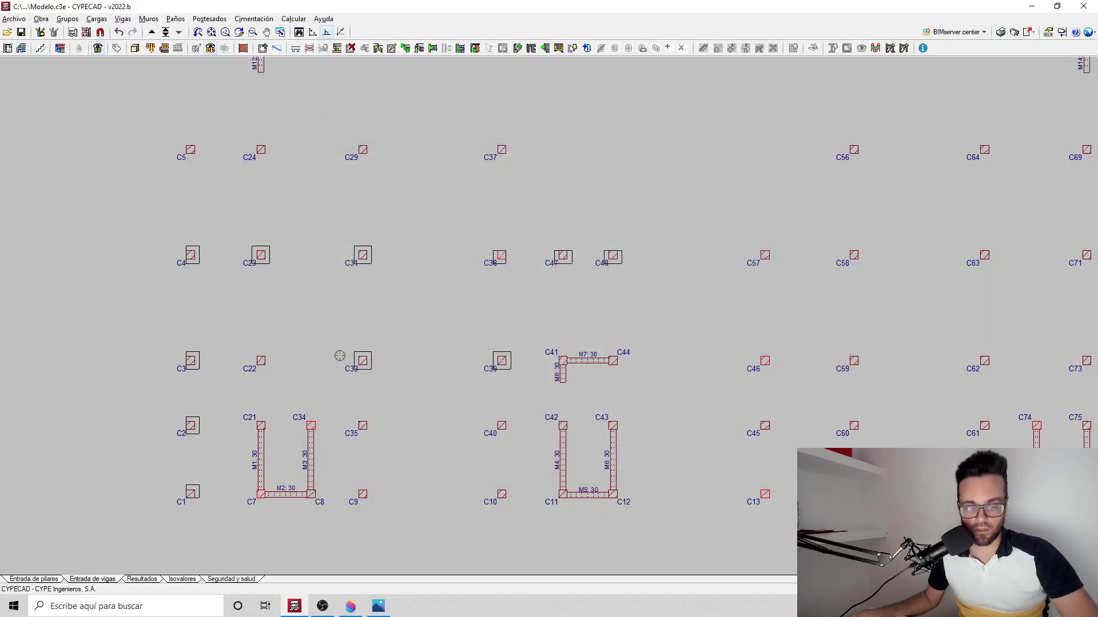
Open the deformed shape view from the results and overlay the building structure on it
click(152, 580)
click(147, 20)
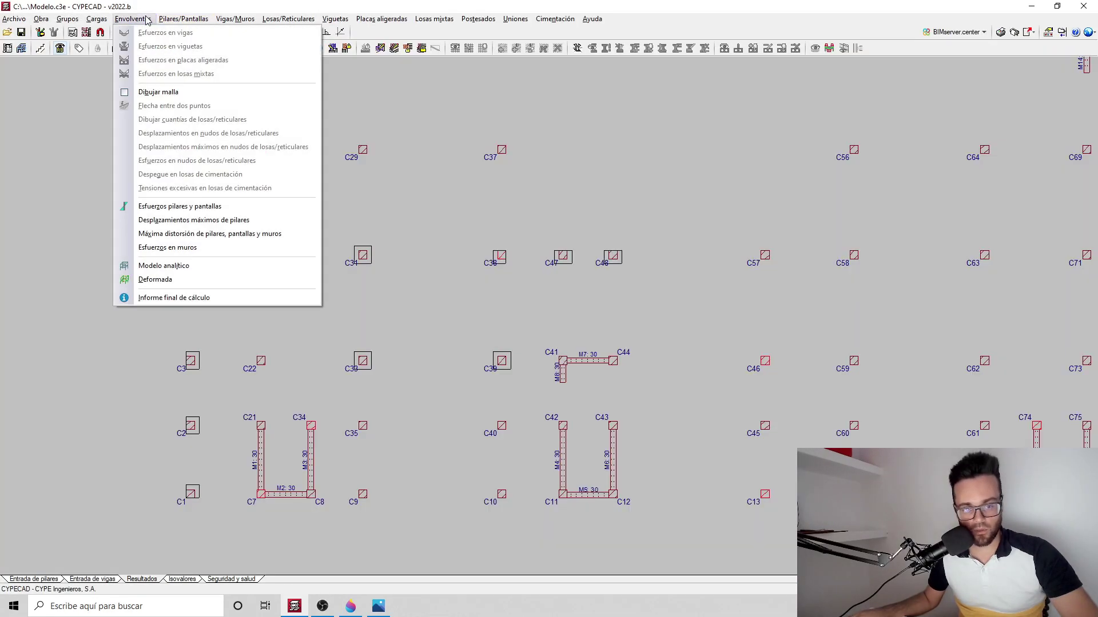
click(182, 280)
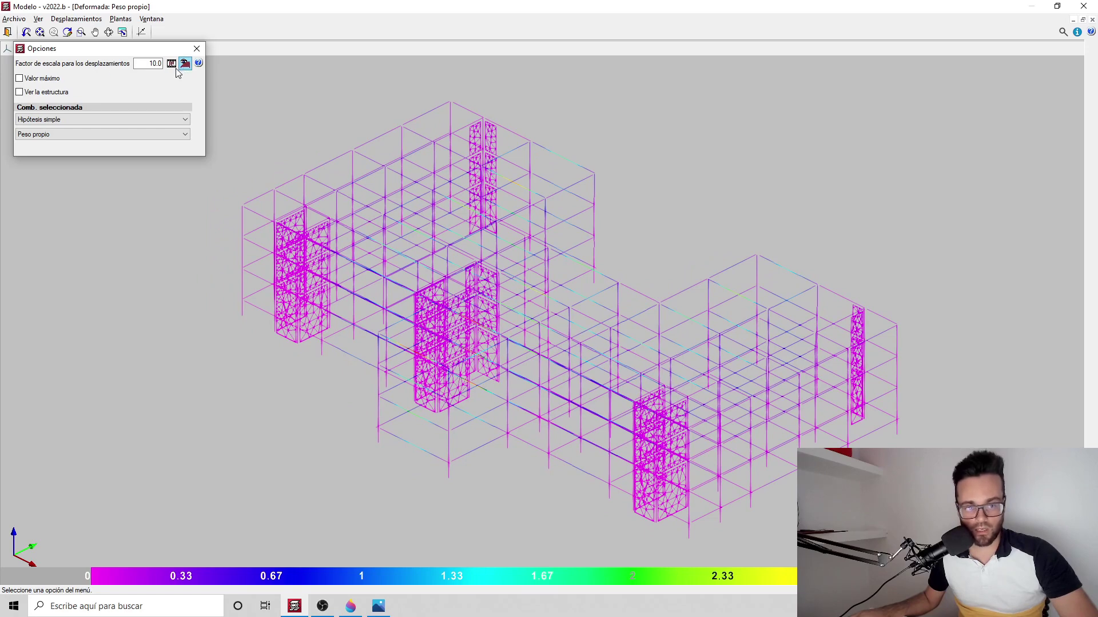
click(20, 93)
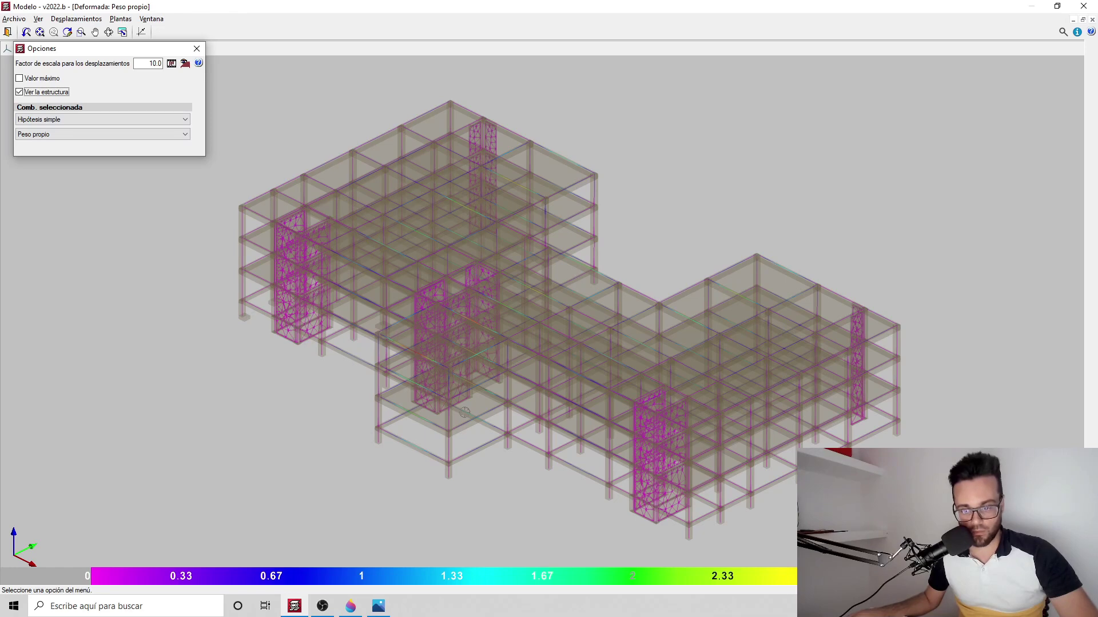
scroll(465, 412, up, 5)
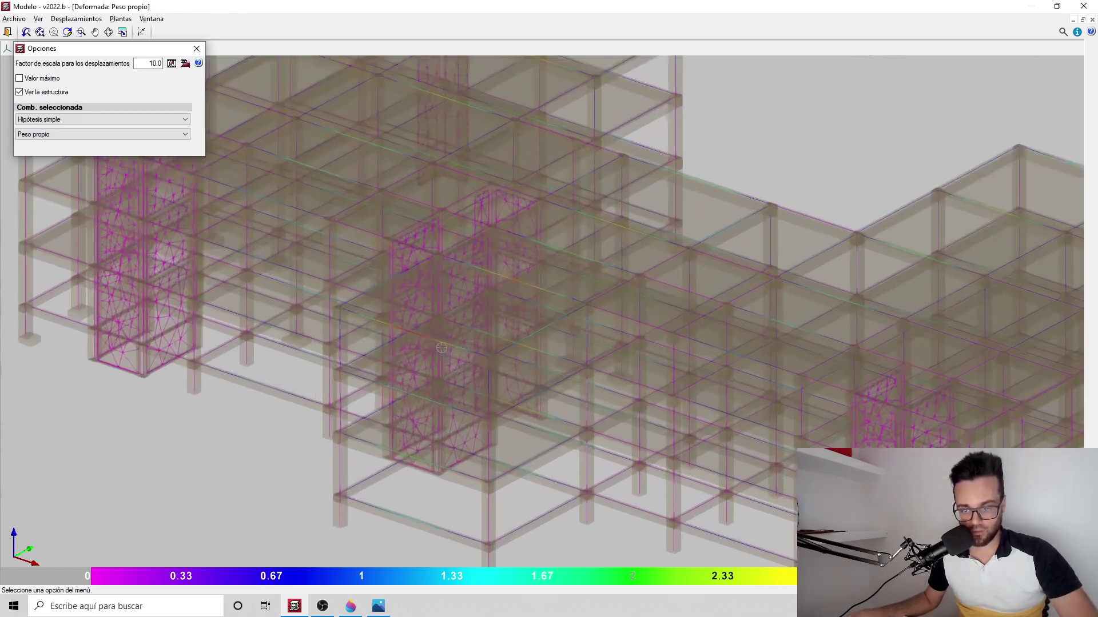
Show the deformed shape for the simple load case Sismo X instead of Peso propio
click(165, 120)
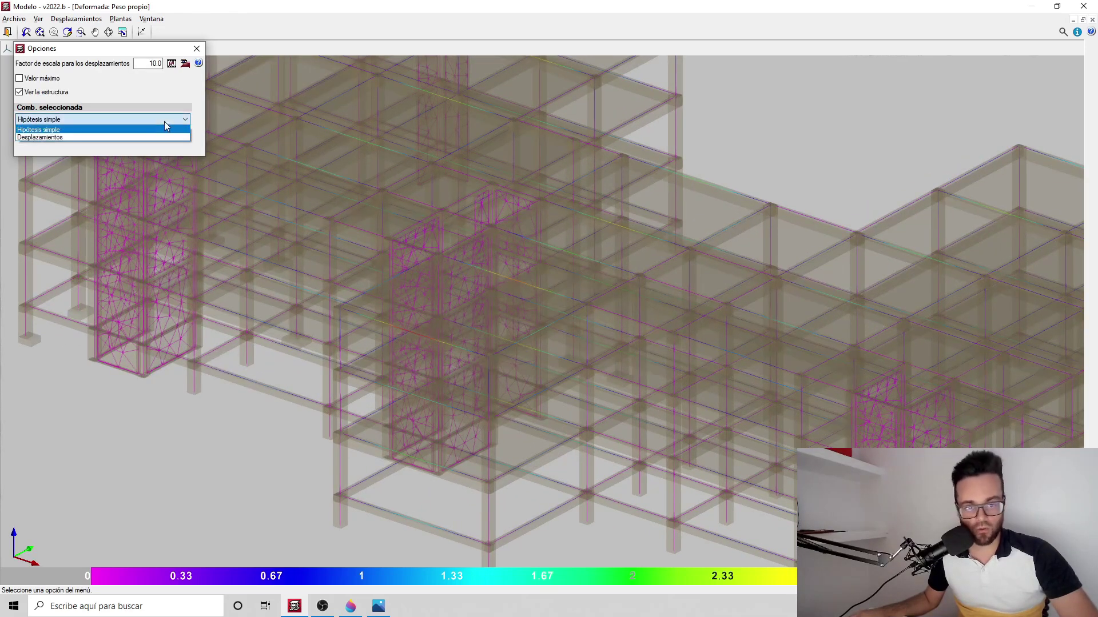
click(137, 129)
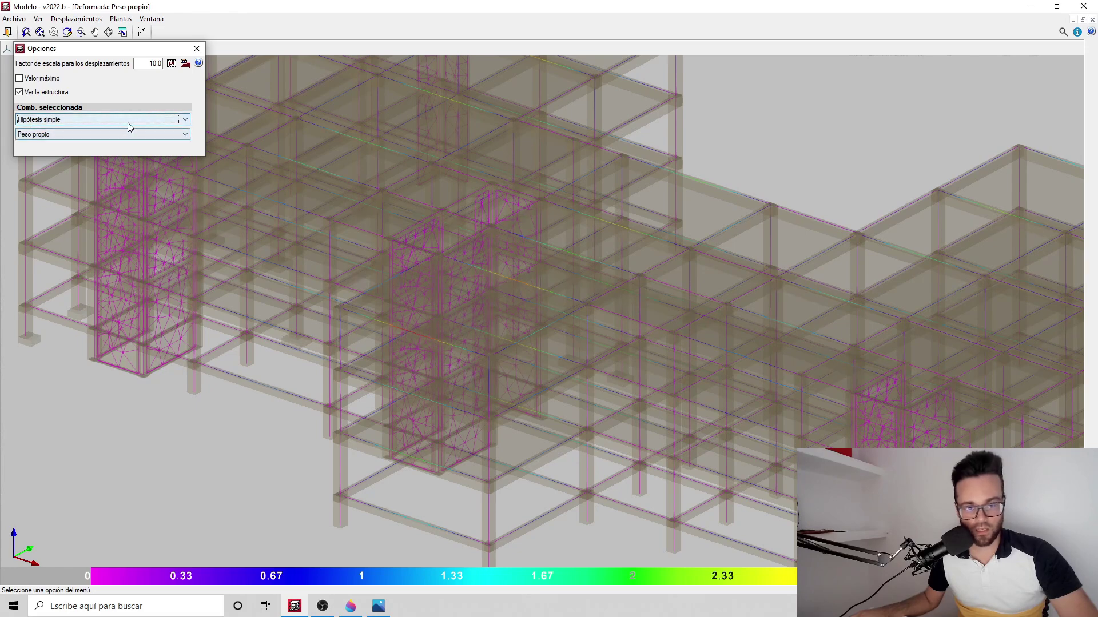
click(132, 134)
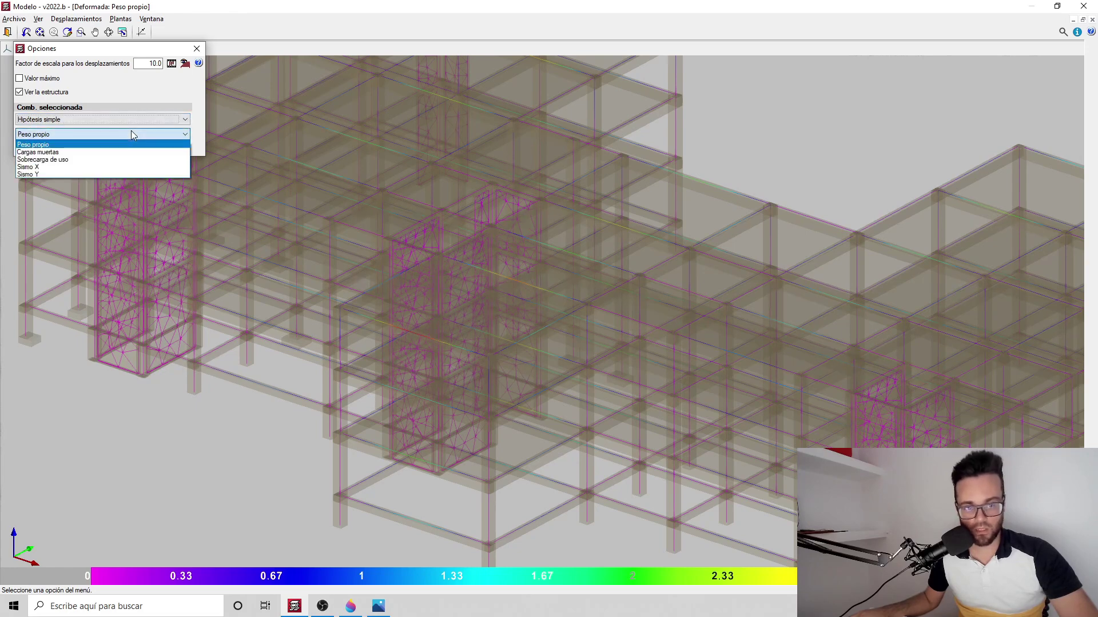
click(82, 167)
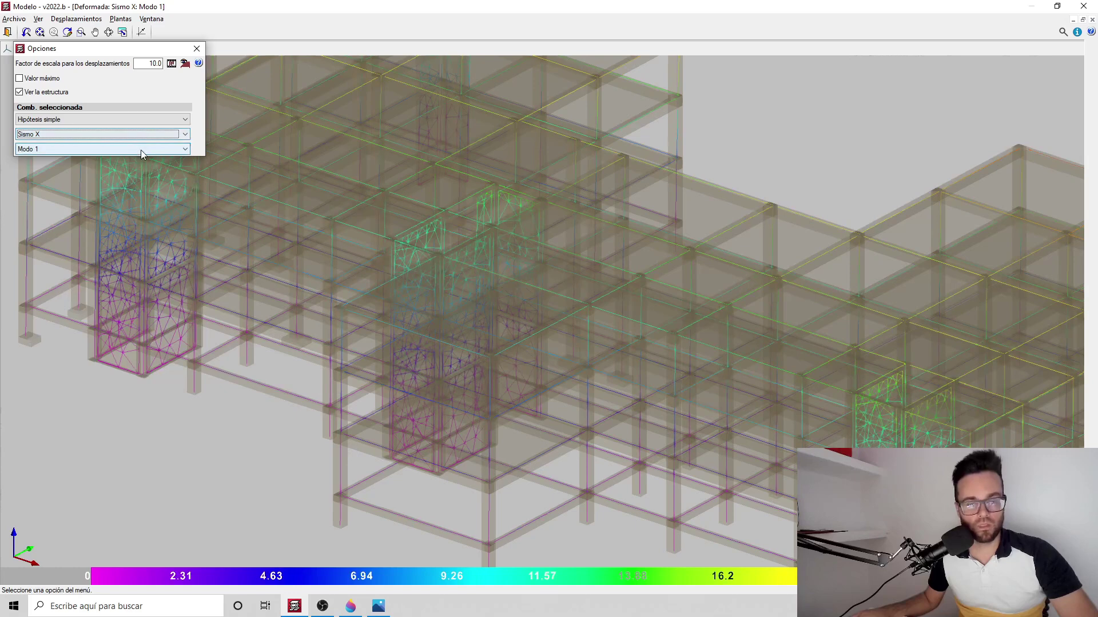
Set the displacement scale factor to 150 and watch the Sismo X mode 1 deformation animation in plan view
double_click(155, 63)
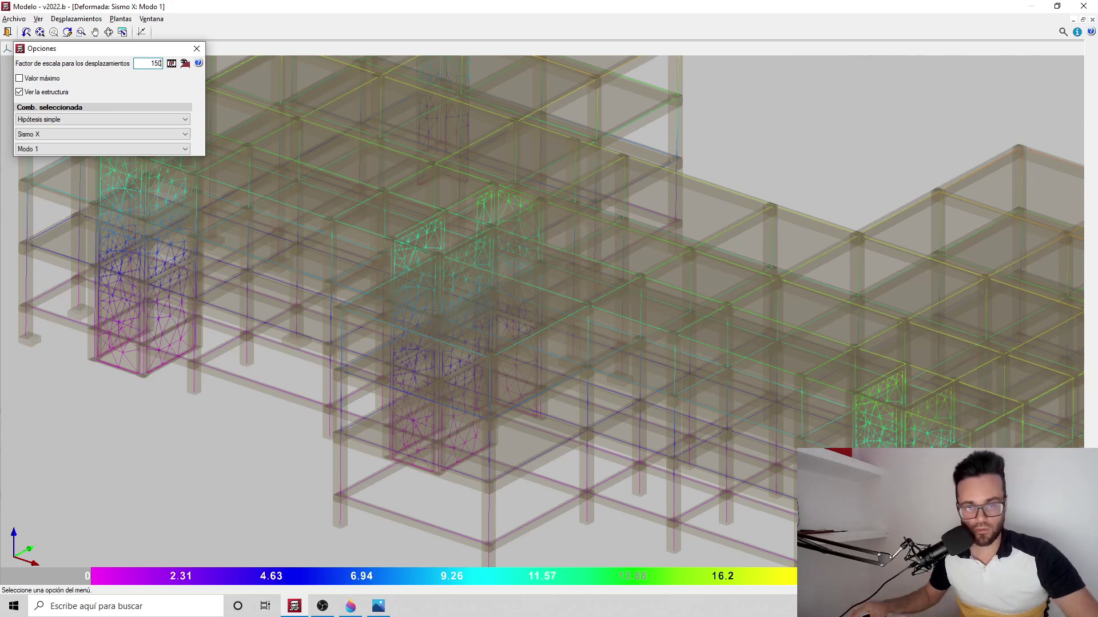
click(171, 63)
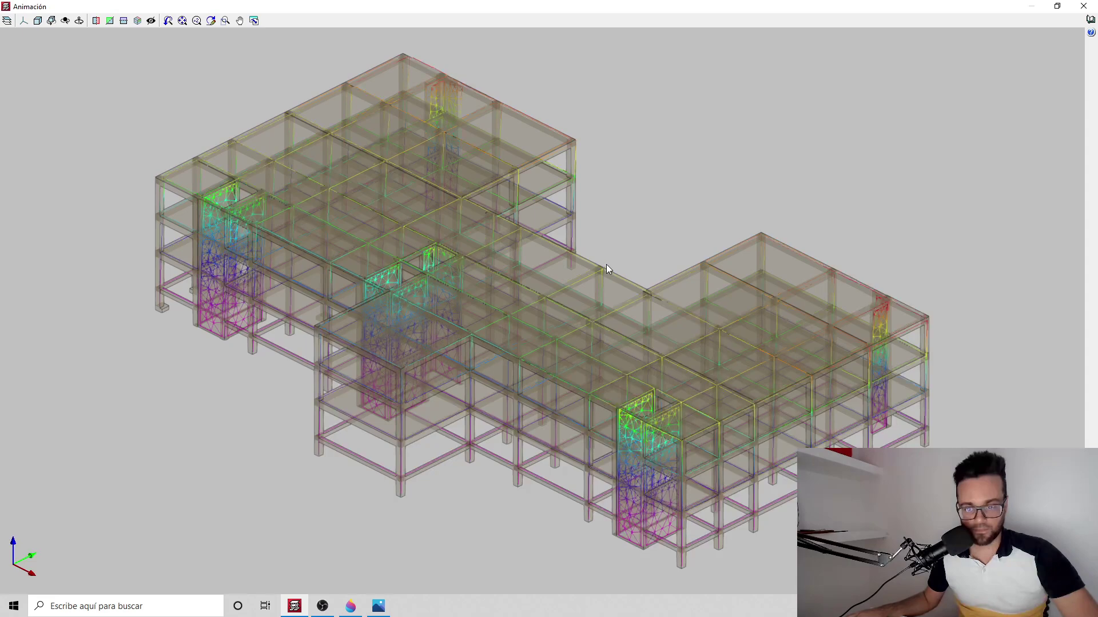
mouse_move(441, 306)
shift+middle_down()
mouse_move(570, 374)
mouse_move(520, 373)
mouse_move(527, 385)
shift+middle_up()
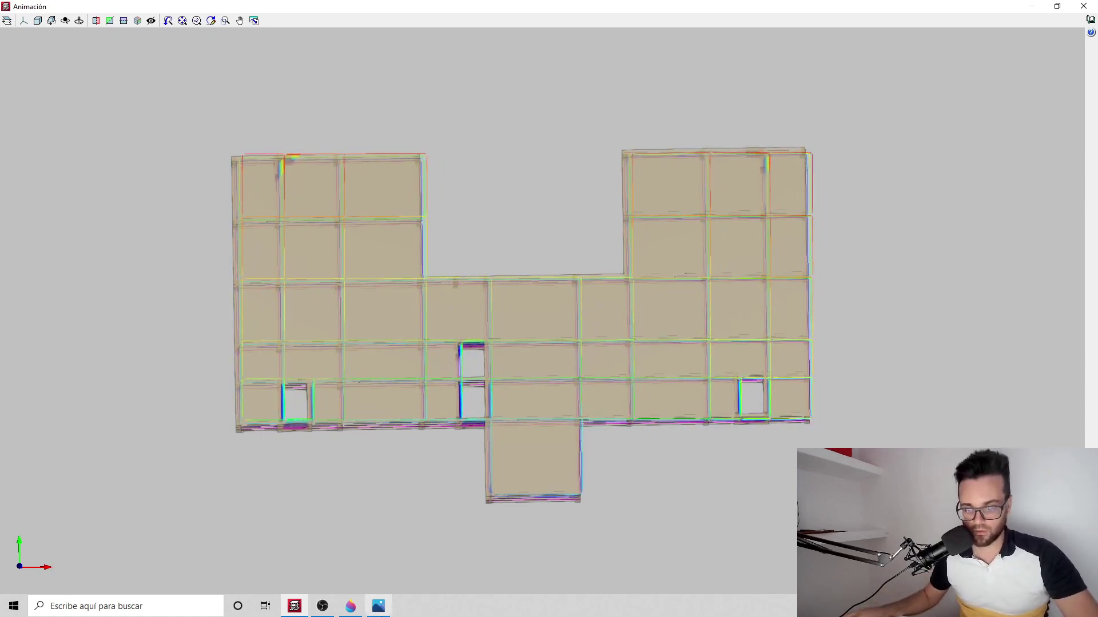
Paste the captured plan view into Paint 3D and mark L-shaped walls near the outer ends of both wings' upper edges
click(350, 610)
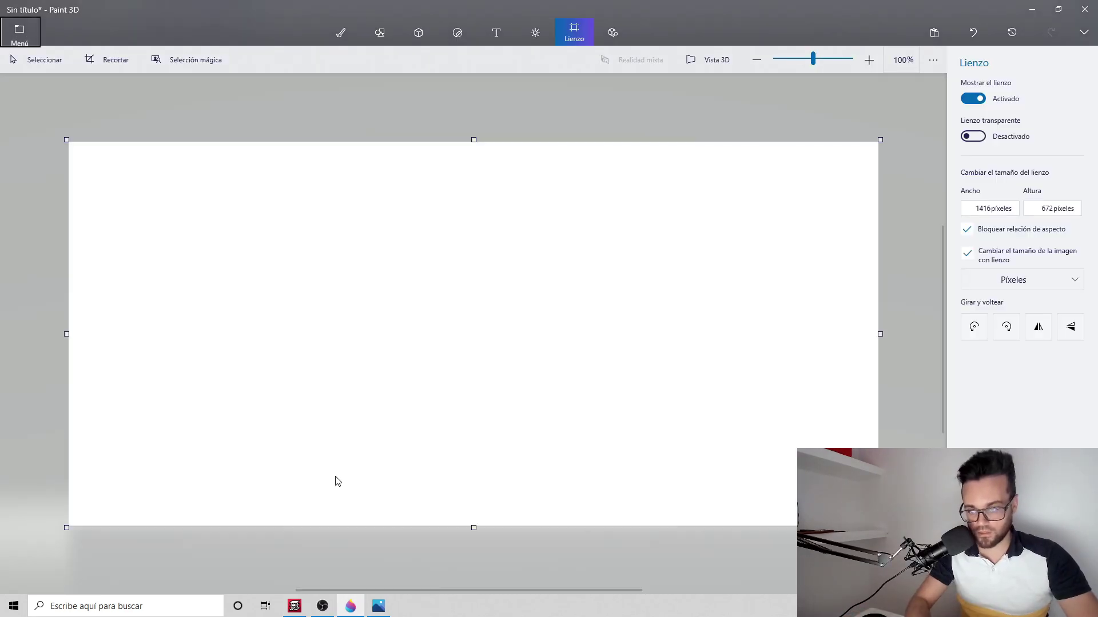
key(ctrl+v)
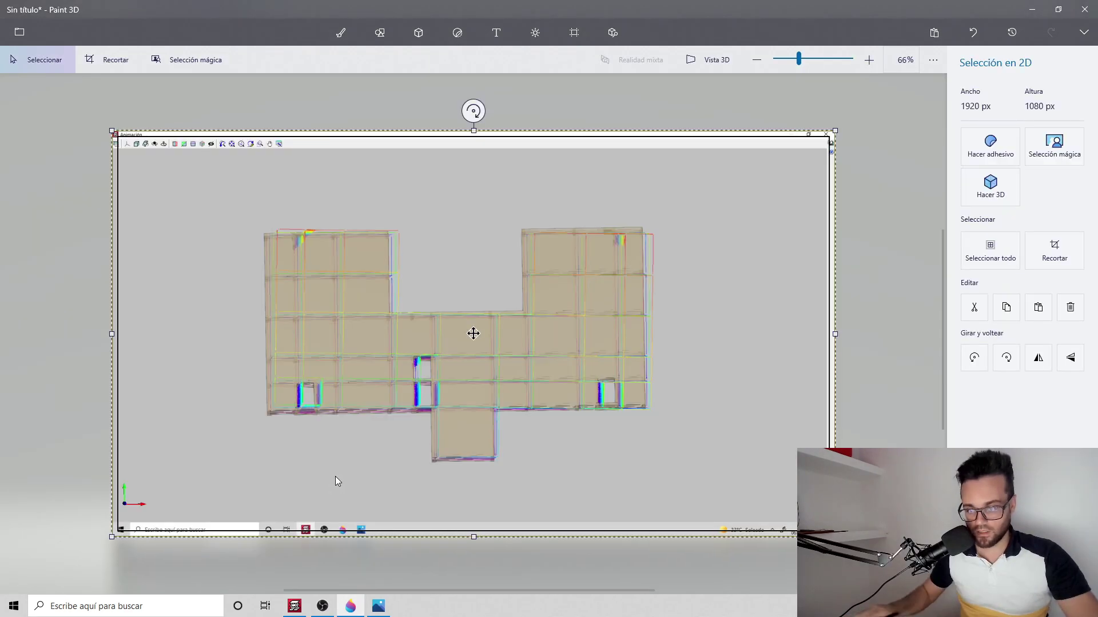
click(341, 32)
scroll(321, 254, up, 1)
scroll(309, 229, up, 3)
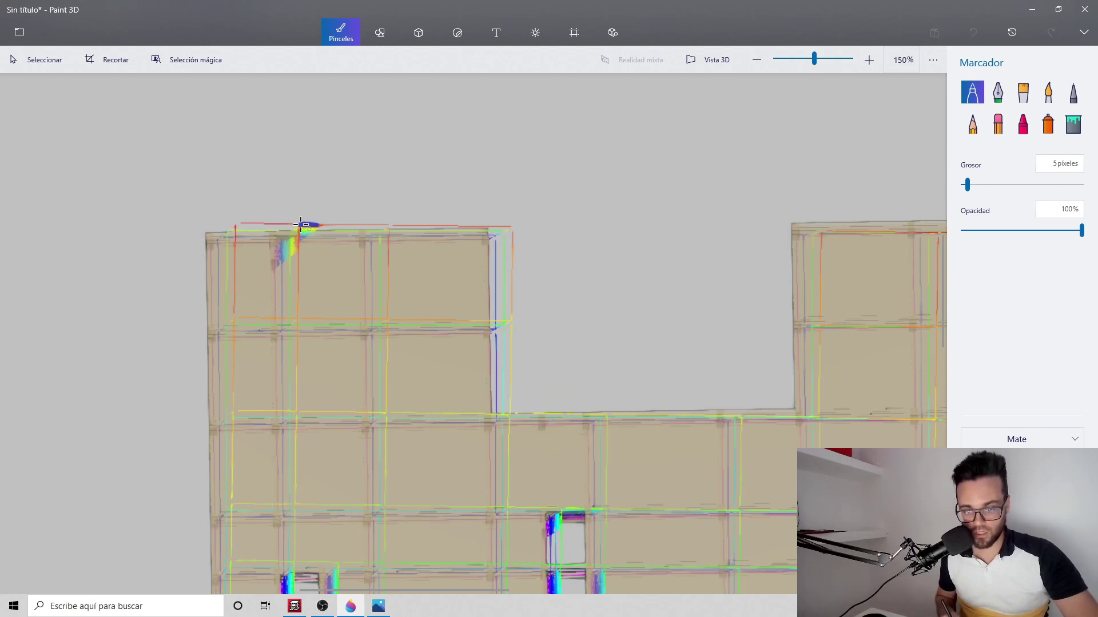
drag(301, 224, 298, 247)
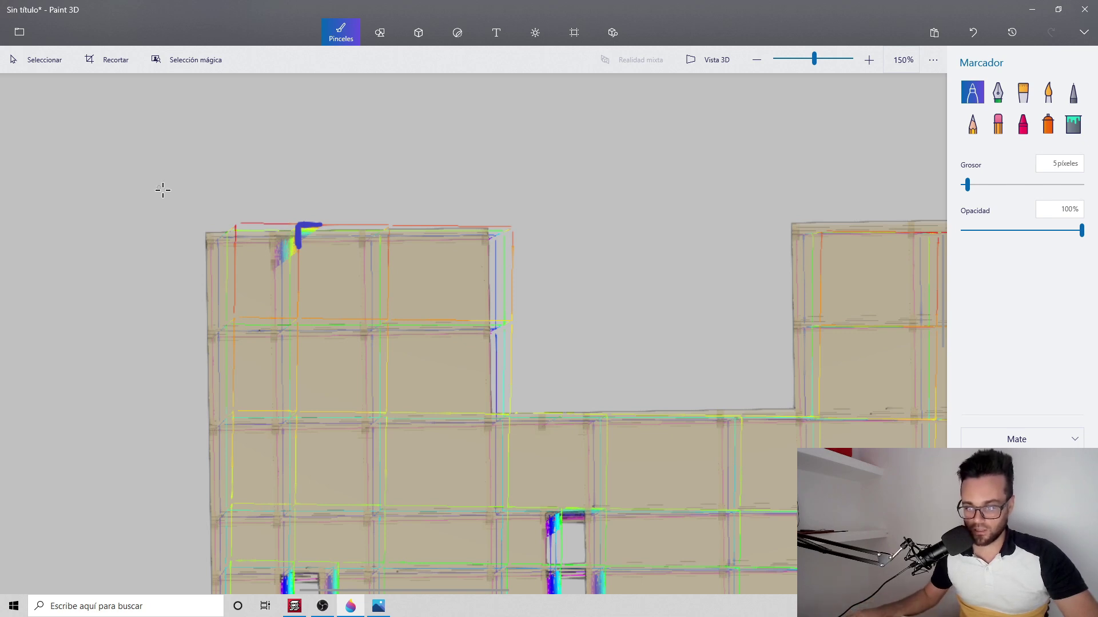
scroll(171, 191, down, 2)
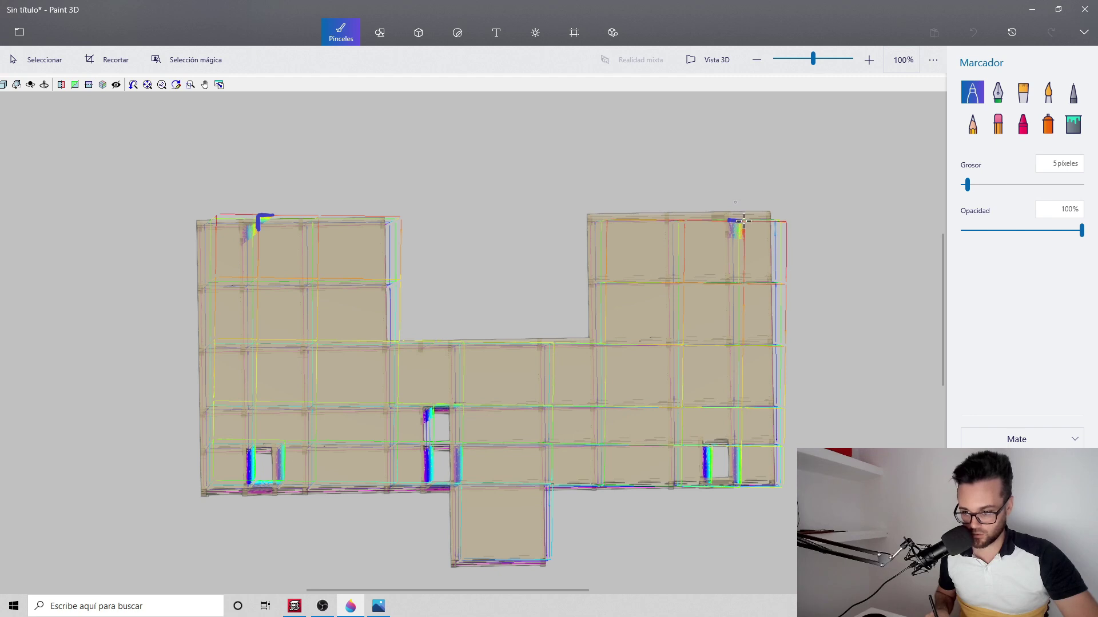
drag(743, 219, 729, 221)
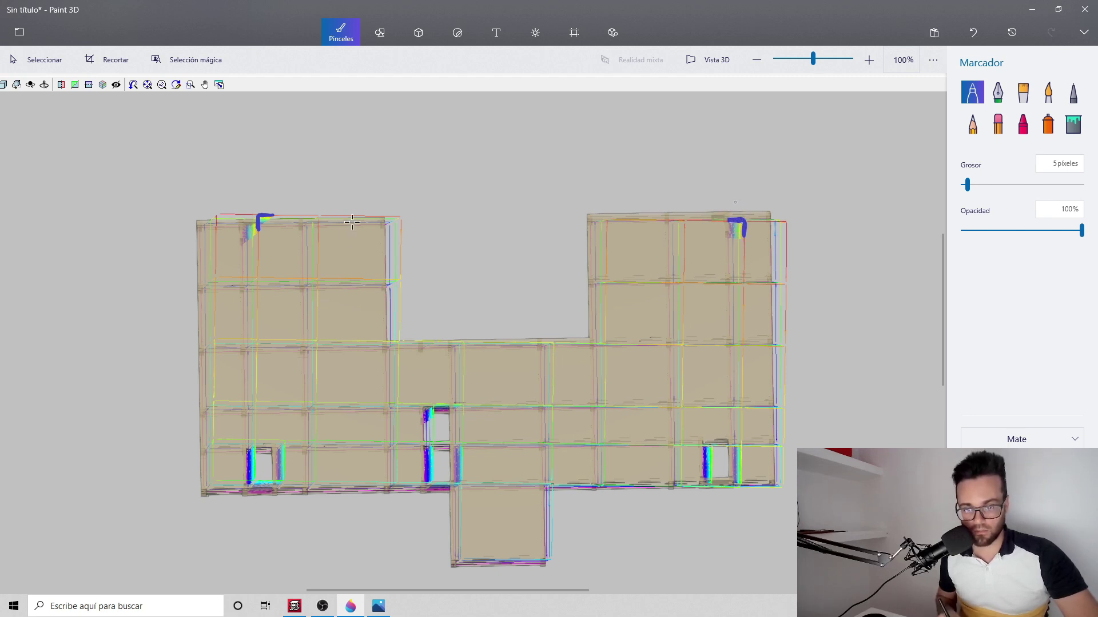
Mark short straight walls at the inner ends of both wings' upper edges and beside the central and right-hand shafts
drag(372, 222, 366, 221)
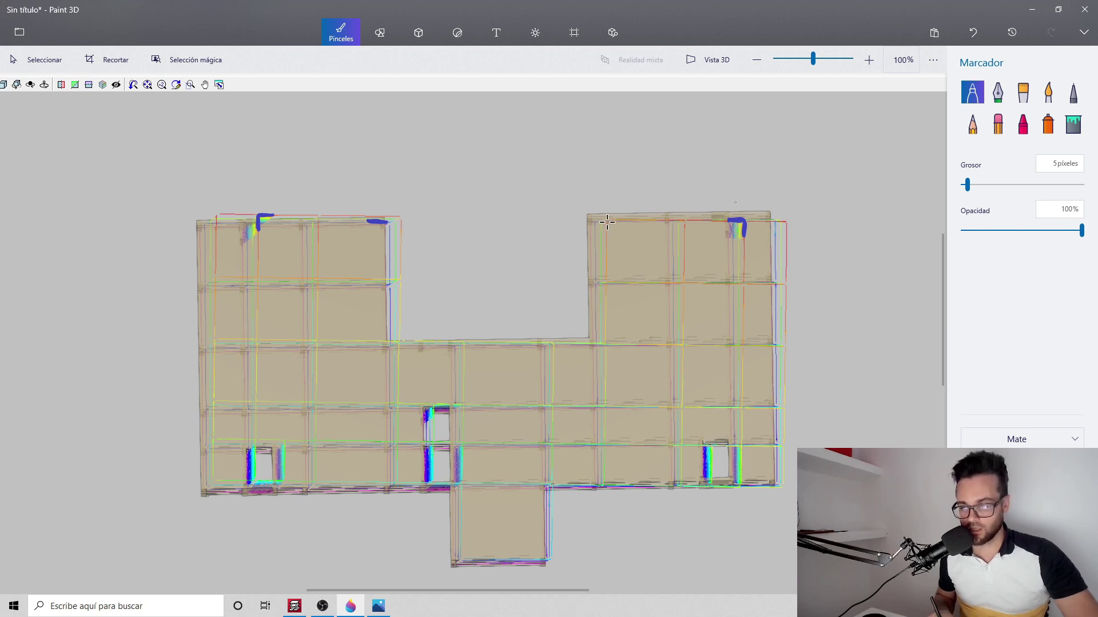
drag(608, 221, 601, 222)
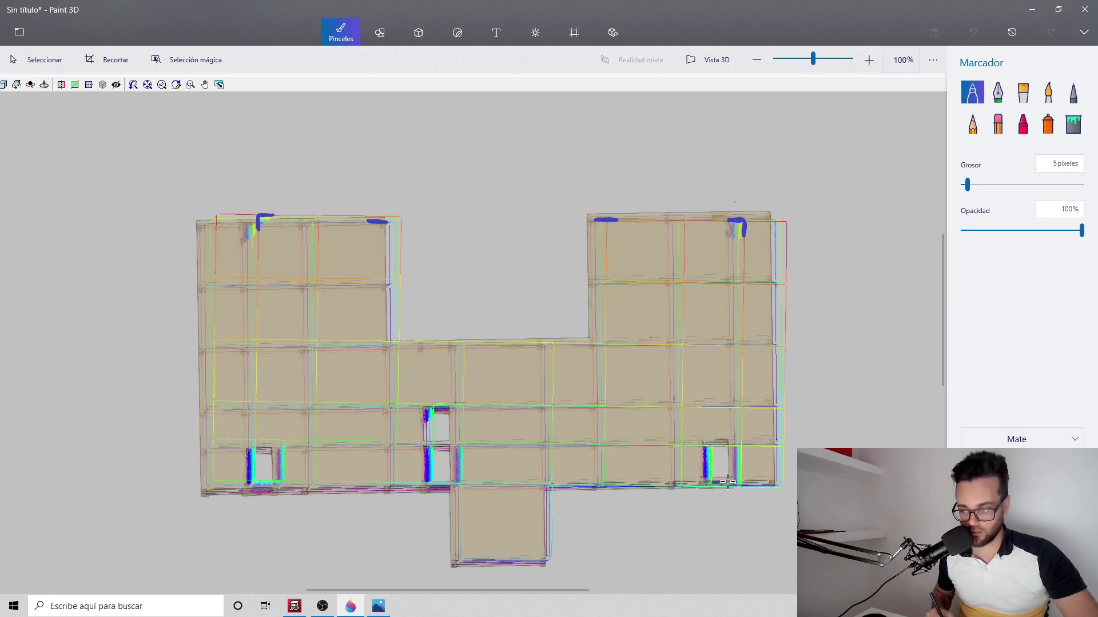
drag(719, 483, 714, 484)
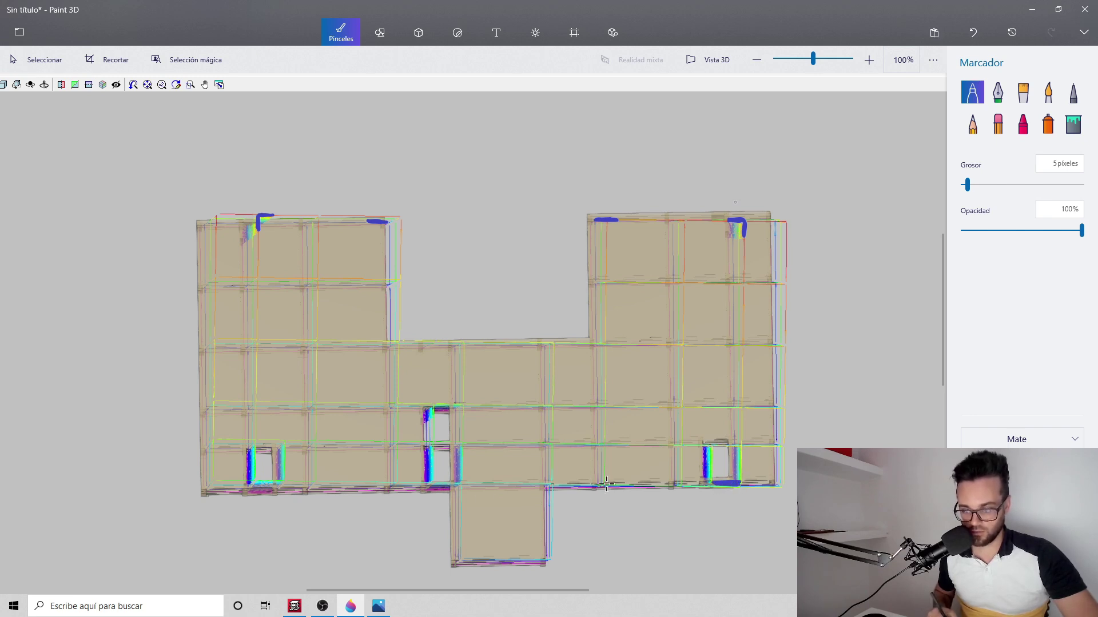
drag(438, 487, 461, 488)
Mark the left shaft's wall, circle the seven marked wall locations and draw a long horizontal line above the plan
mouse_move(259, 485)
mouse_down()
mouse_move(285, 488)
mouse_move(244, 510)
mouse_move(286, 504)
mouse_up()
mouse_move(458, 506)
mouse_down()
mouse_move(417, 470)
mouse_move(467, 503)
mouse_up()
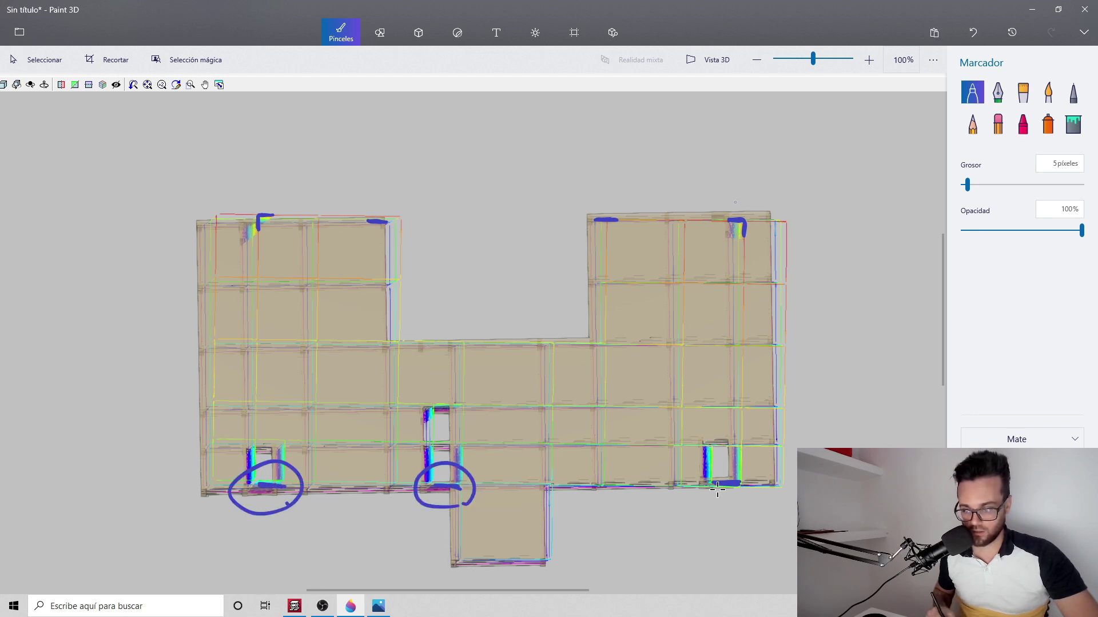
mouse_move(742, 496)
mouse_down()
mouse_move(707, 502)
mouse_move(746, 501)
mouse_up()
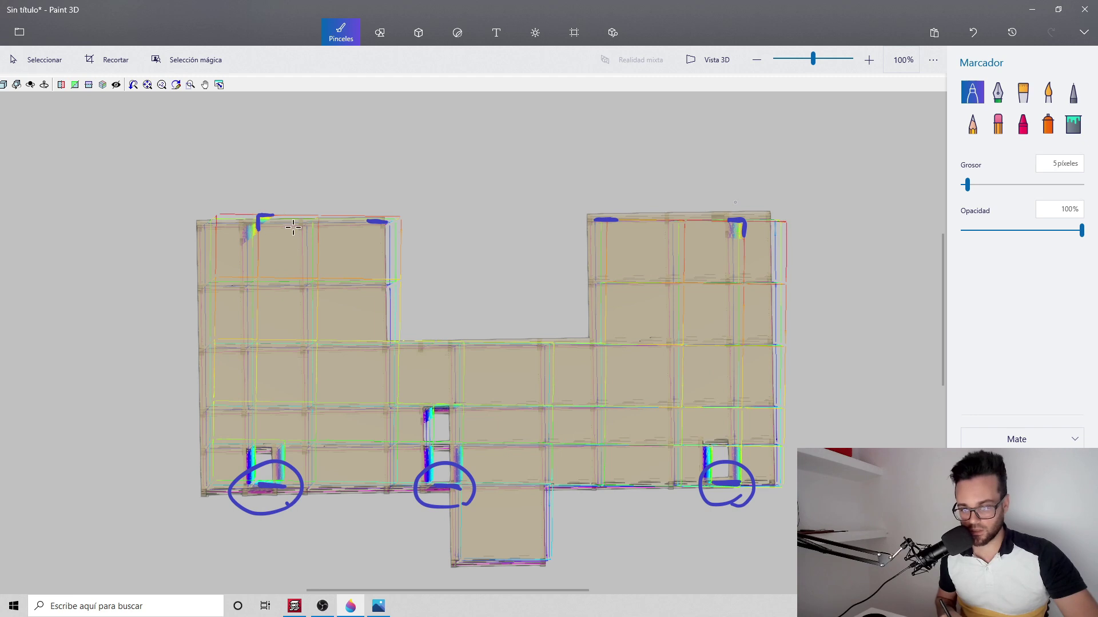
mouse_move(283, 225)
mouse_down()
mouse_move(249, 220)
mouse_move(280, 215)
mouse_up()
mouse_move(737, 200)
mouse_down()
mouse_move(750, 229)
mouse_move(753, 211)
mouse_up()
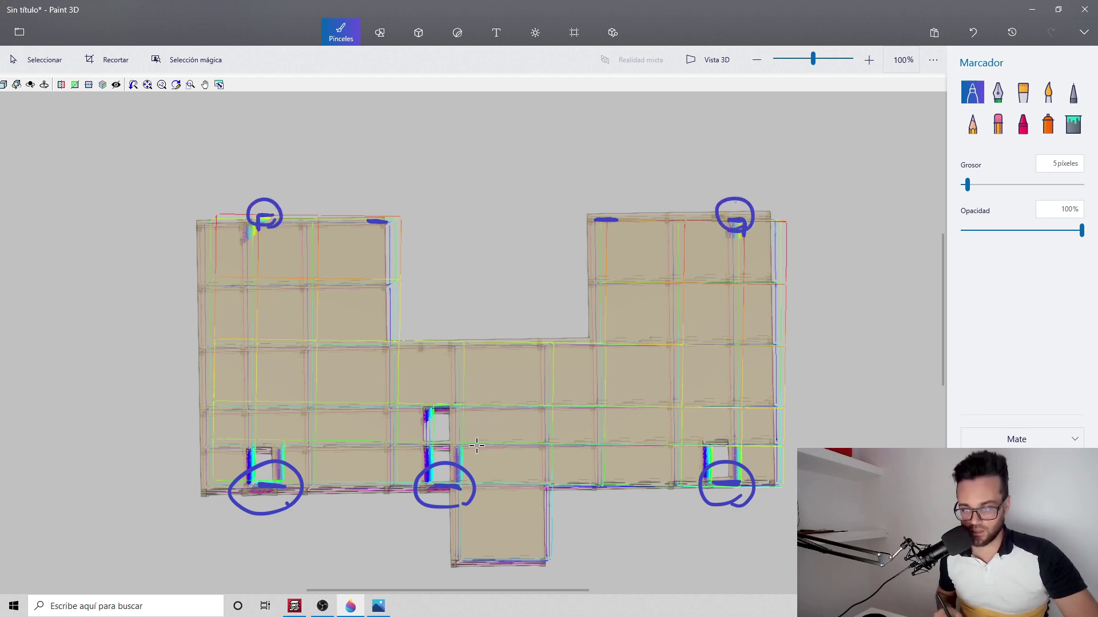
drag(386, 229, 392, 231)
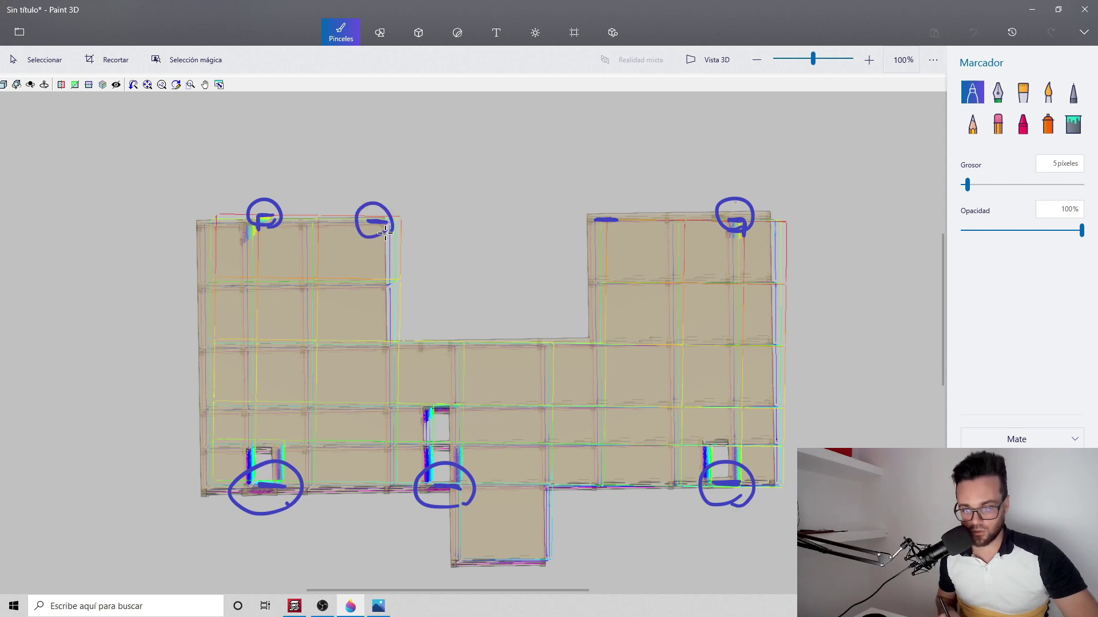
mouse_move(595, 228)
mouse_down()
mouse_move(613, 196)
mouse_move(595, 226)
mouse_up()
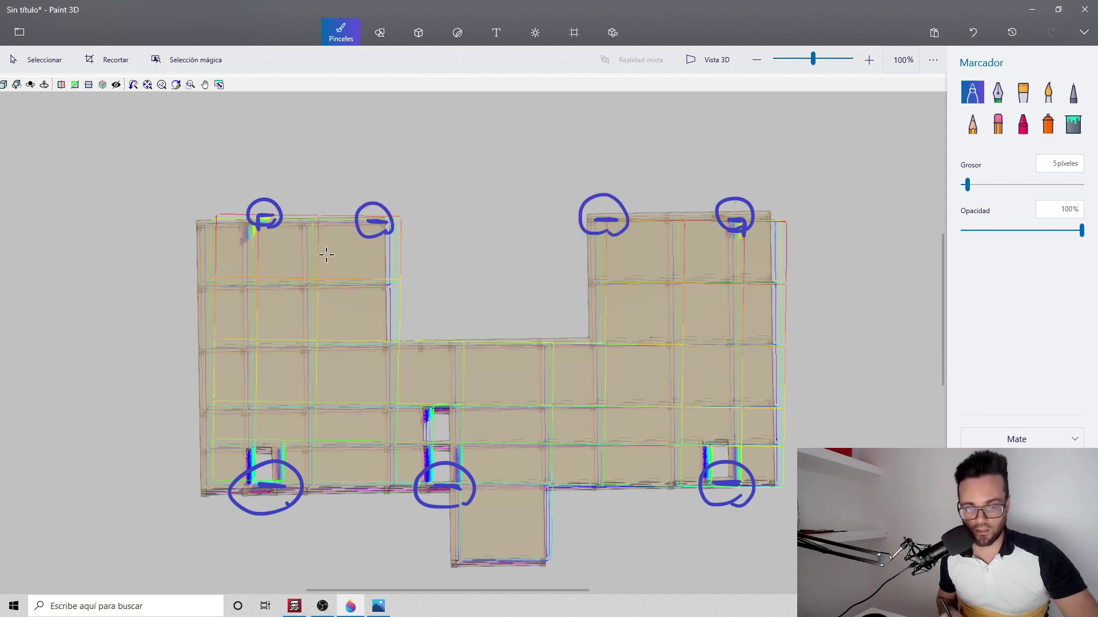
mouse_move(193, 173)
mouse_down()
mouse_move(343, 160)
mouse_move(852, 167)
mouse_up()
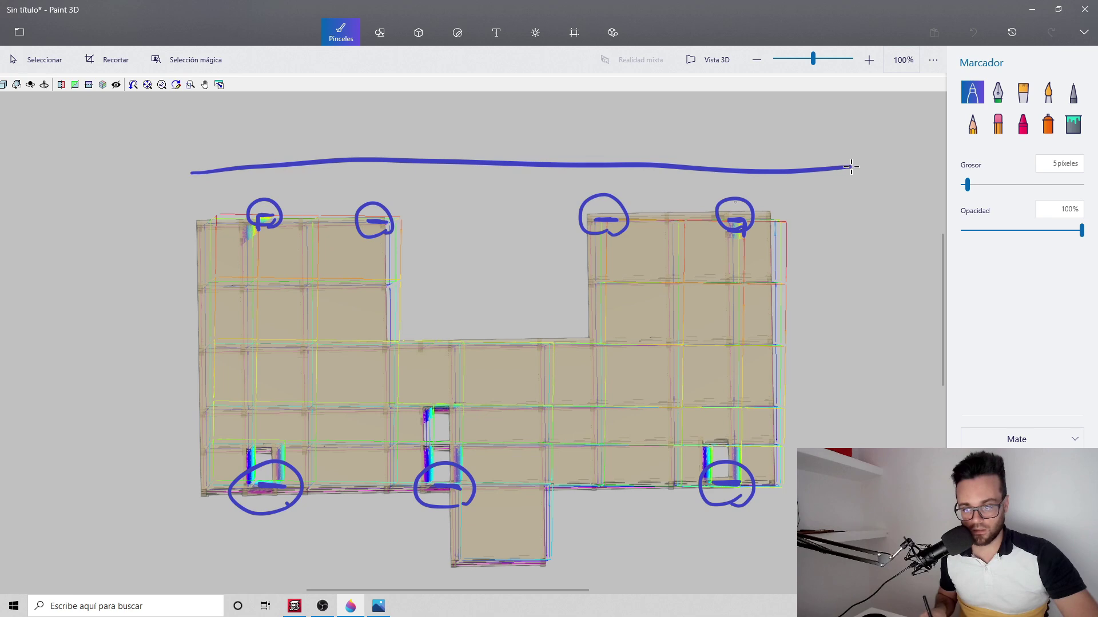
Return to CYPECAD, close the animation and show the Sismo X deformed shape for Modo 2
click(1032, 10)
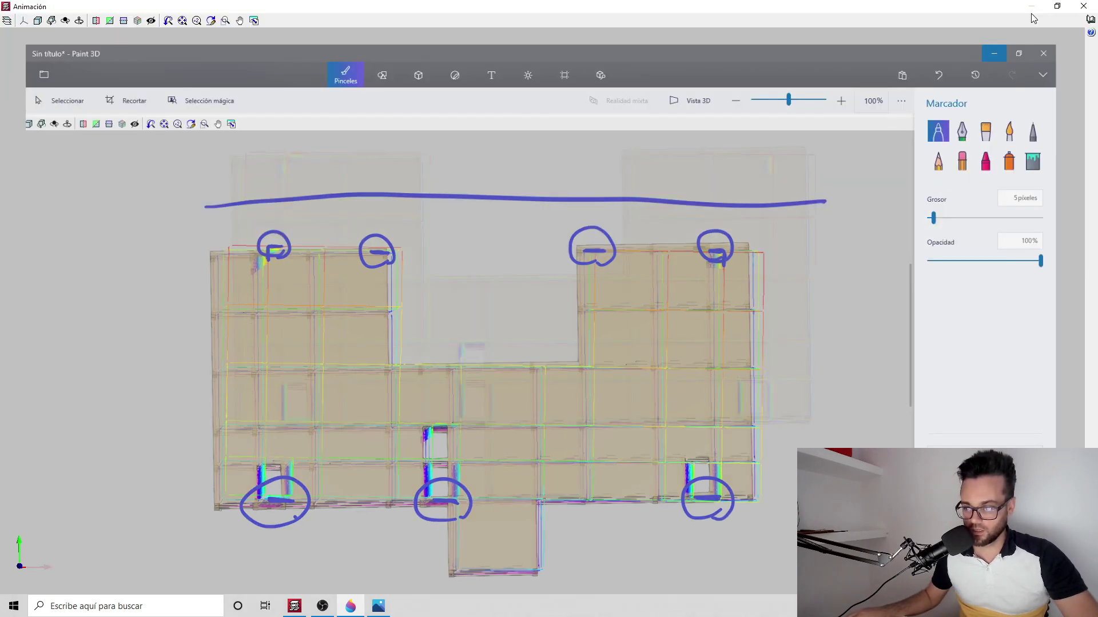
click(1083, 6)
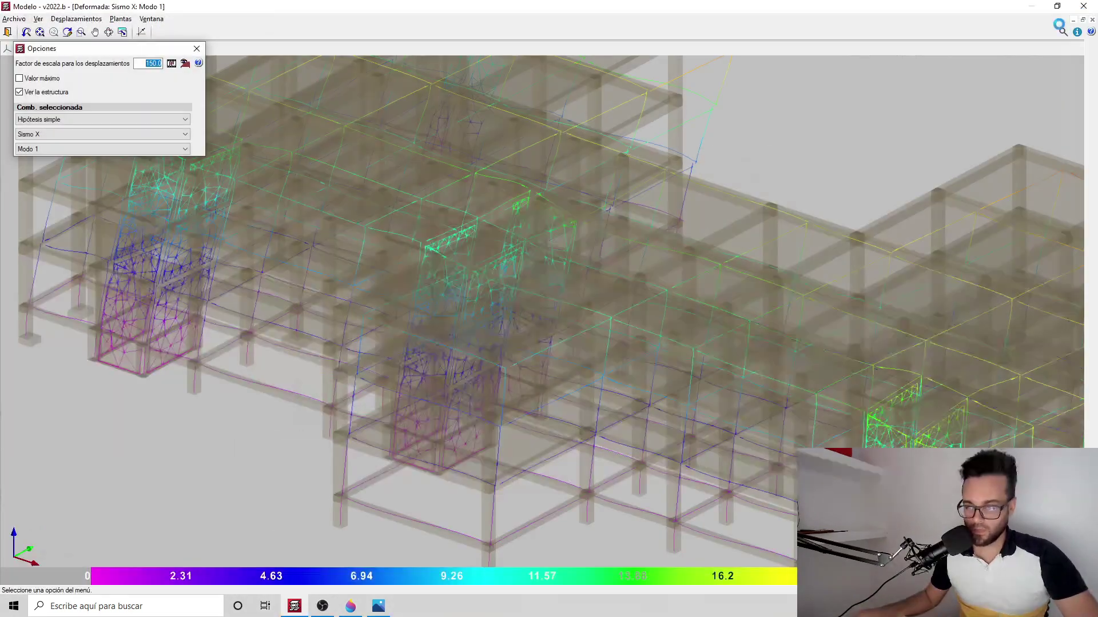
scroll(546, 325, down, 5)
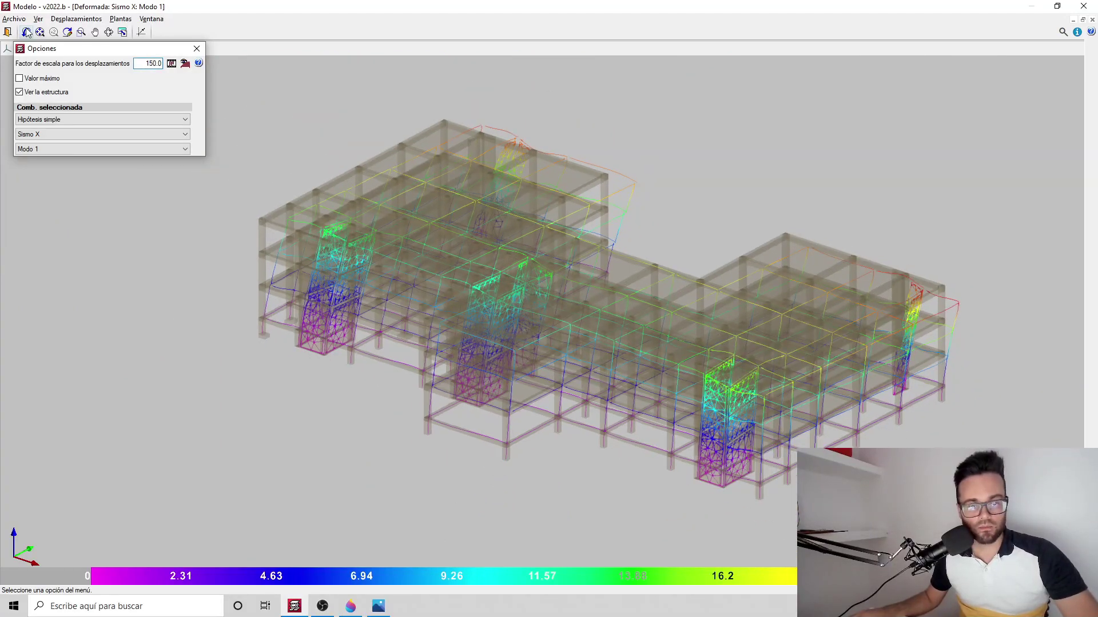
click(186, 151)
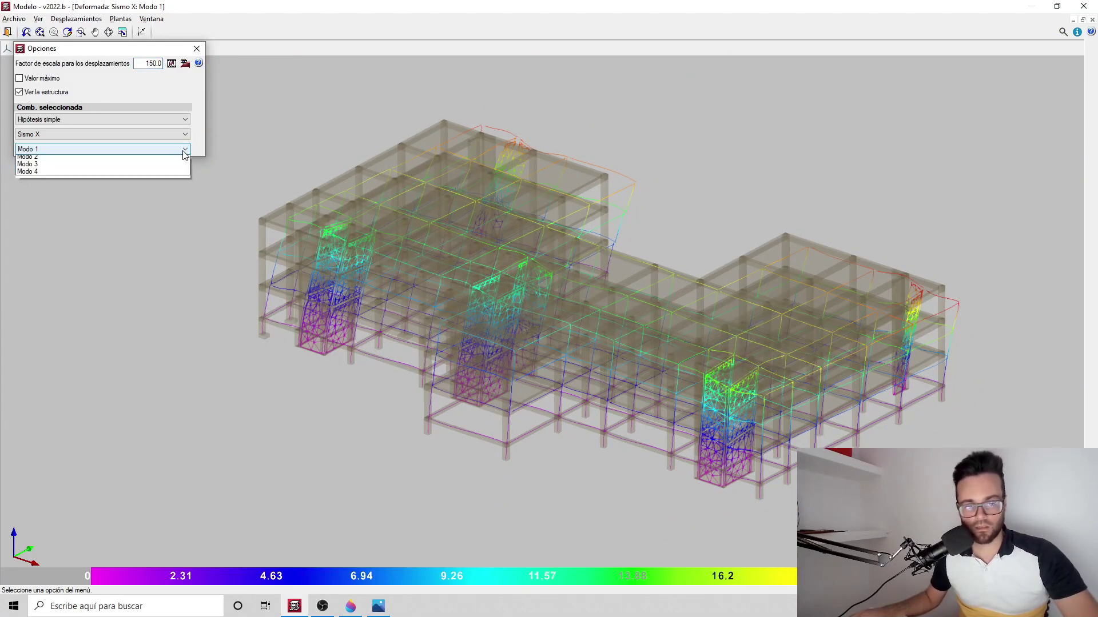
click(154, 164)
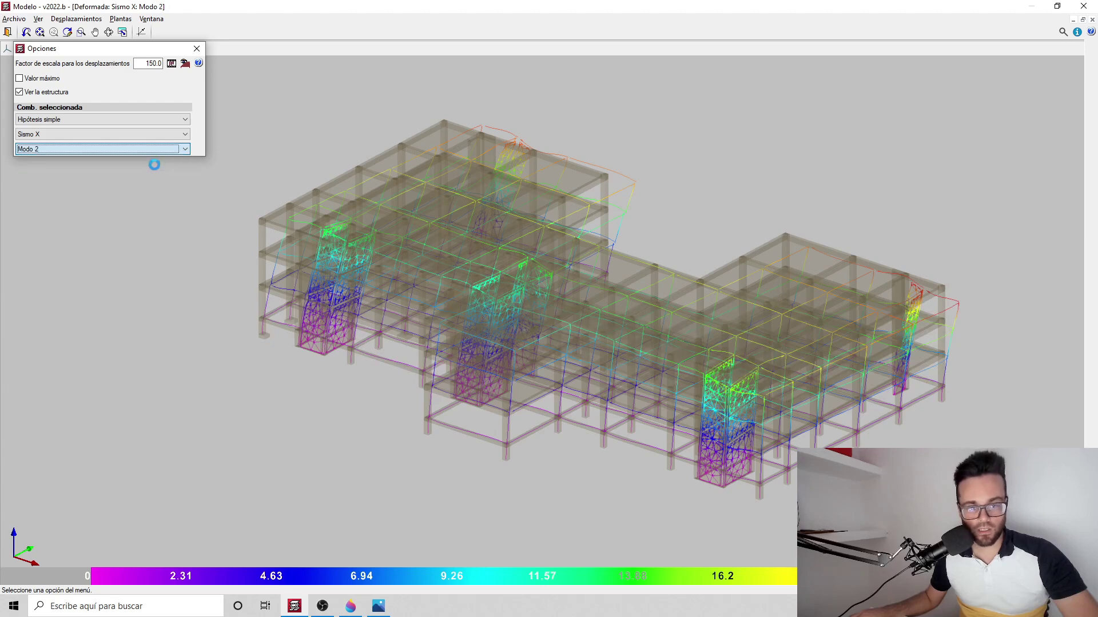
Switch the displayed deformed shape to the Sismo Y load case with Modo 2
click(183, 136)
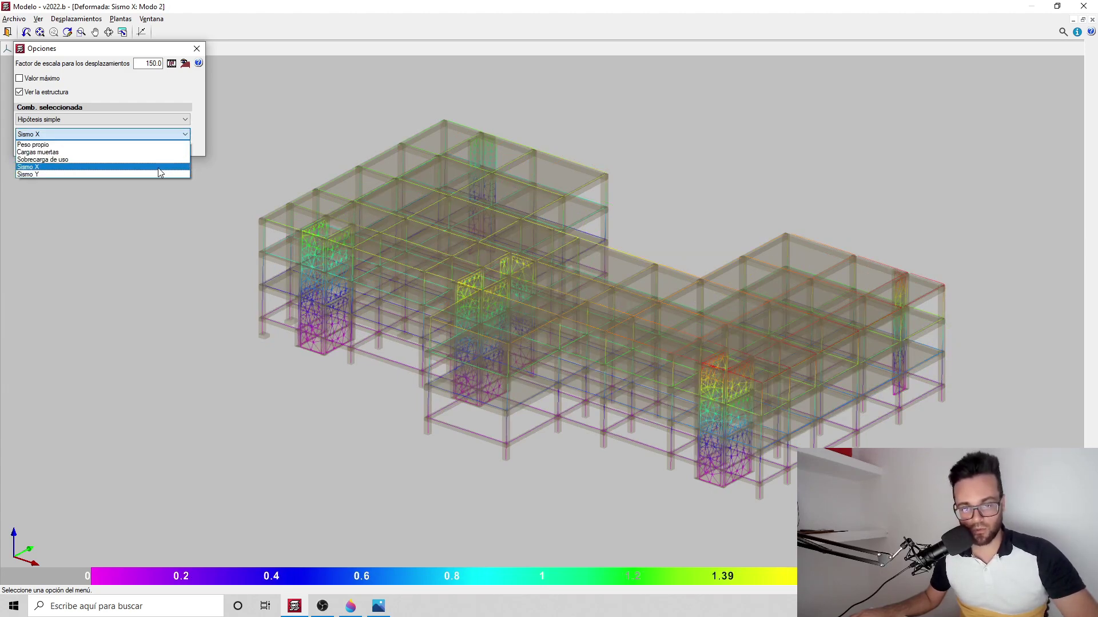
click(123, 180)
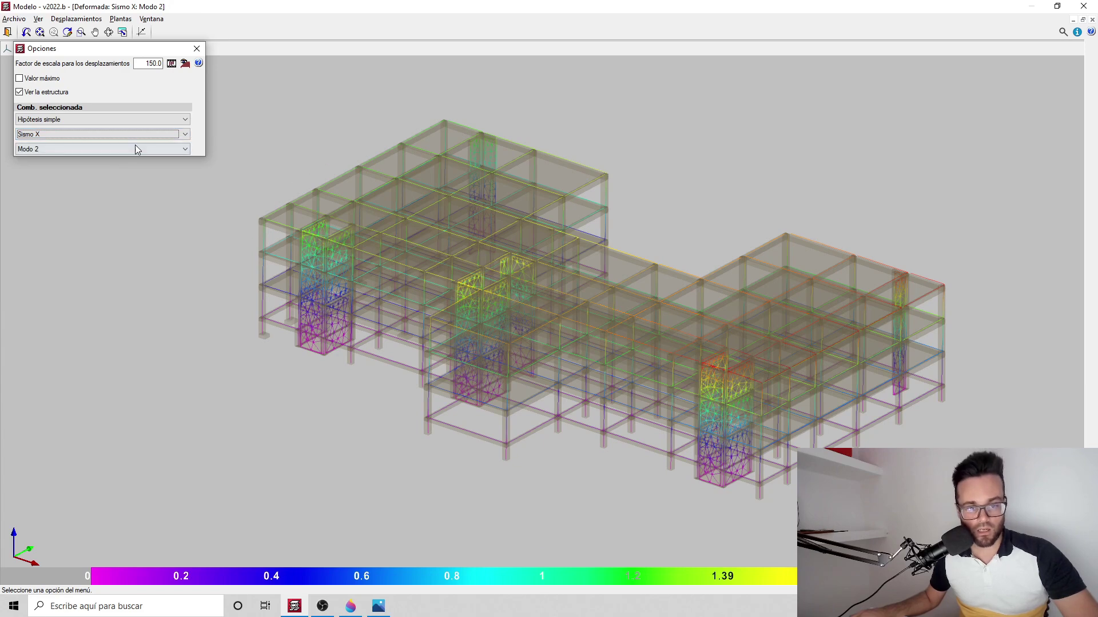
click(135, 135)
click(101, 171)
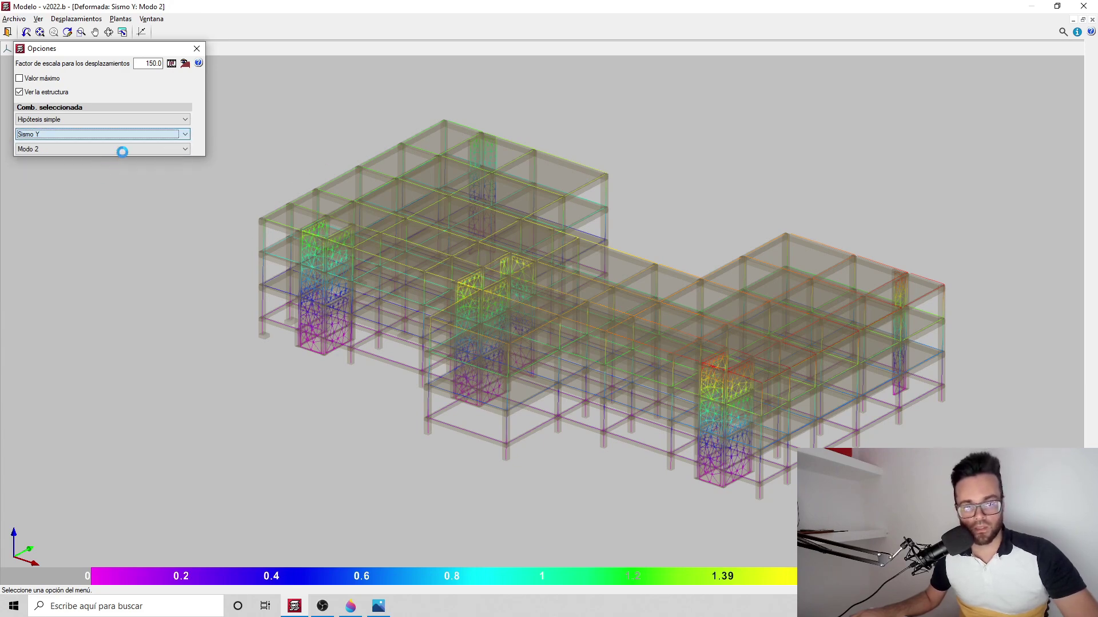
click(73, 150)
click(64, 165)
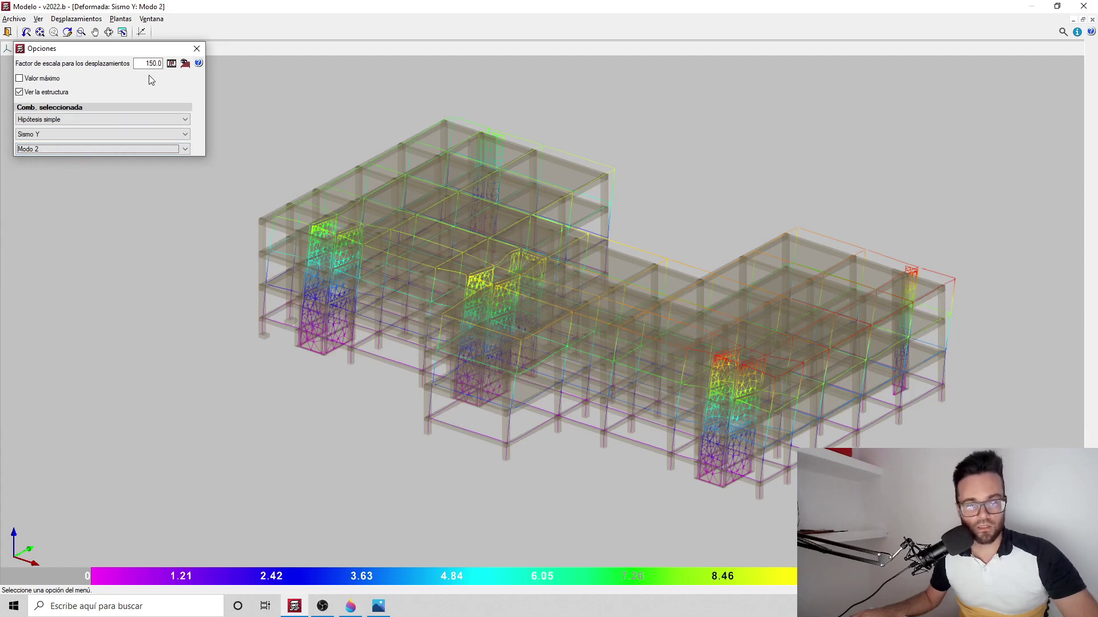
Animate the Sismo Y Modo 2 deformed shape and examine the building's movement from above
click(171, 64)
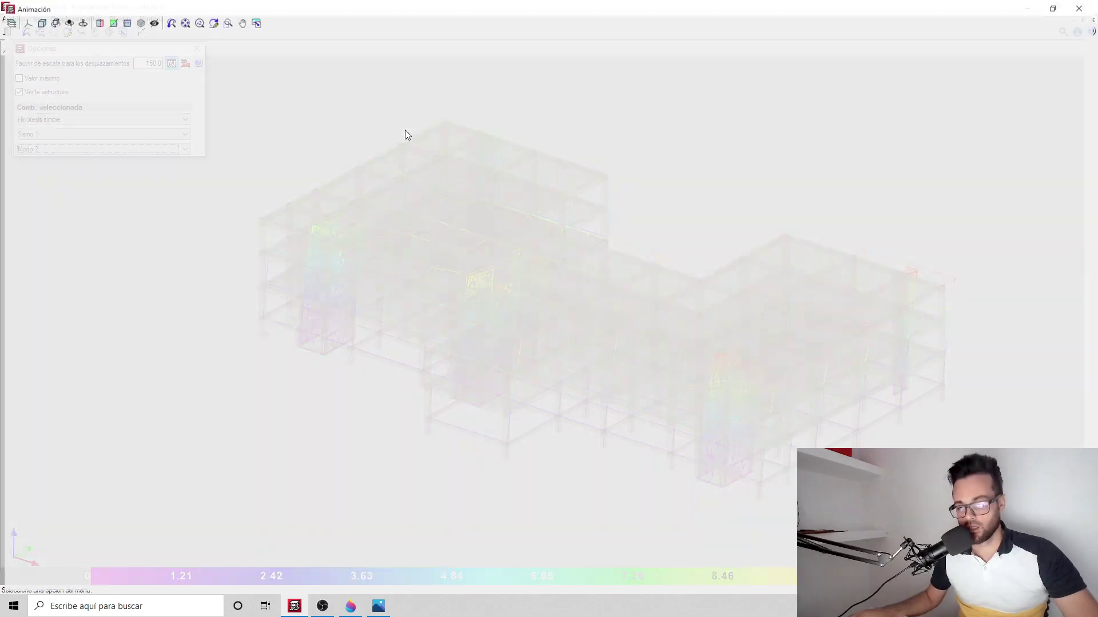
scroll(478, 226, down, 3)
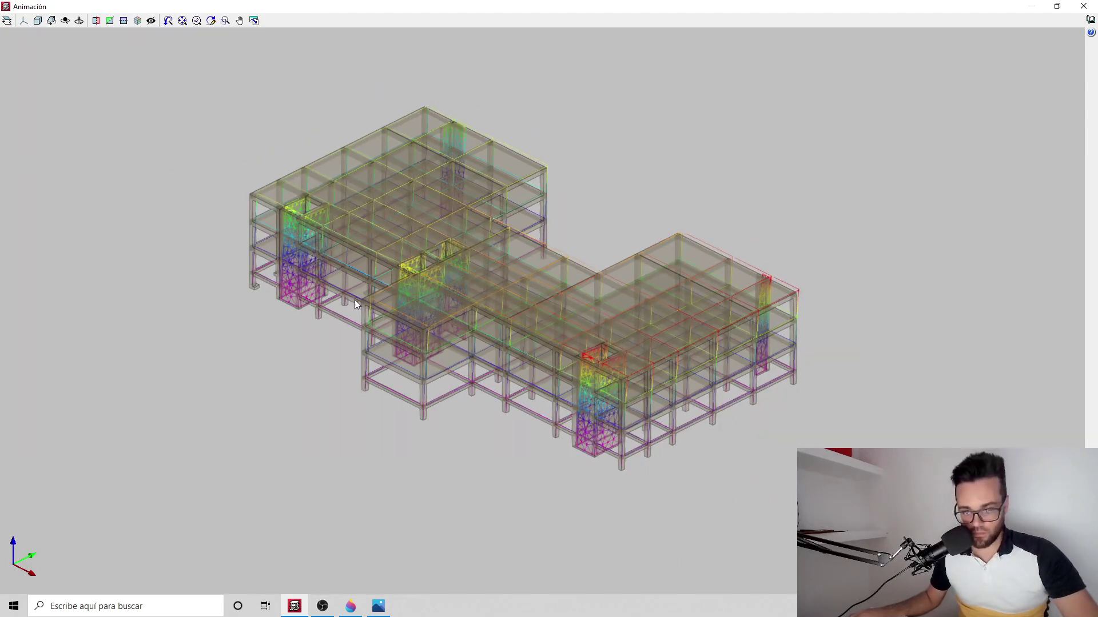
shift+middle_drag(370, 309, 488, 375)
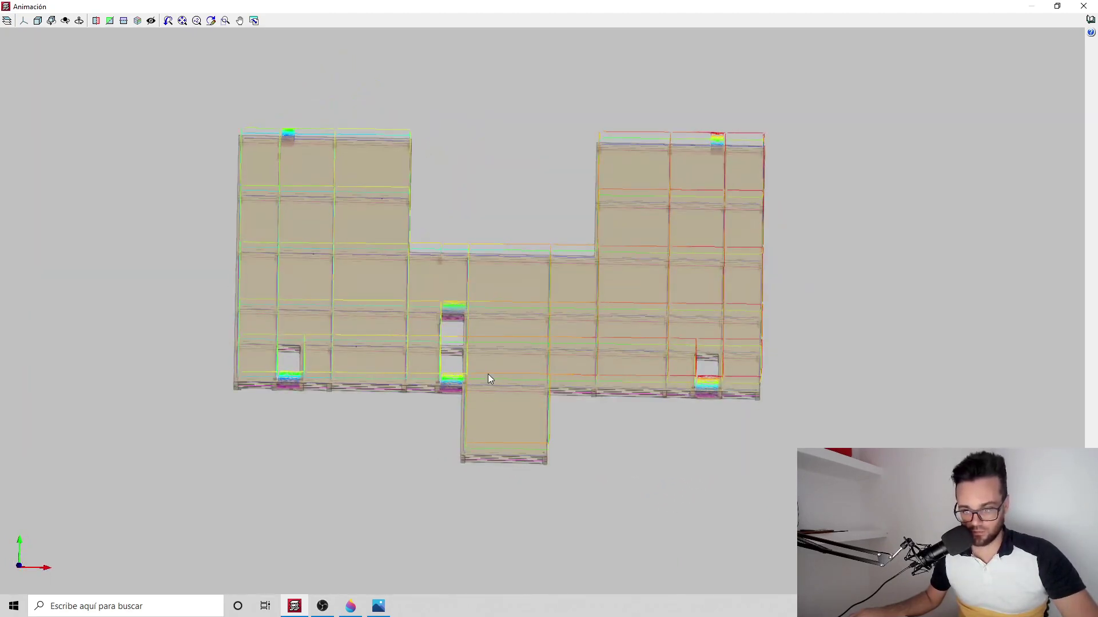
scroll(557, 368, up, 2)
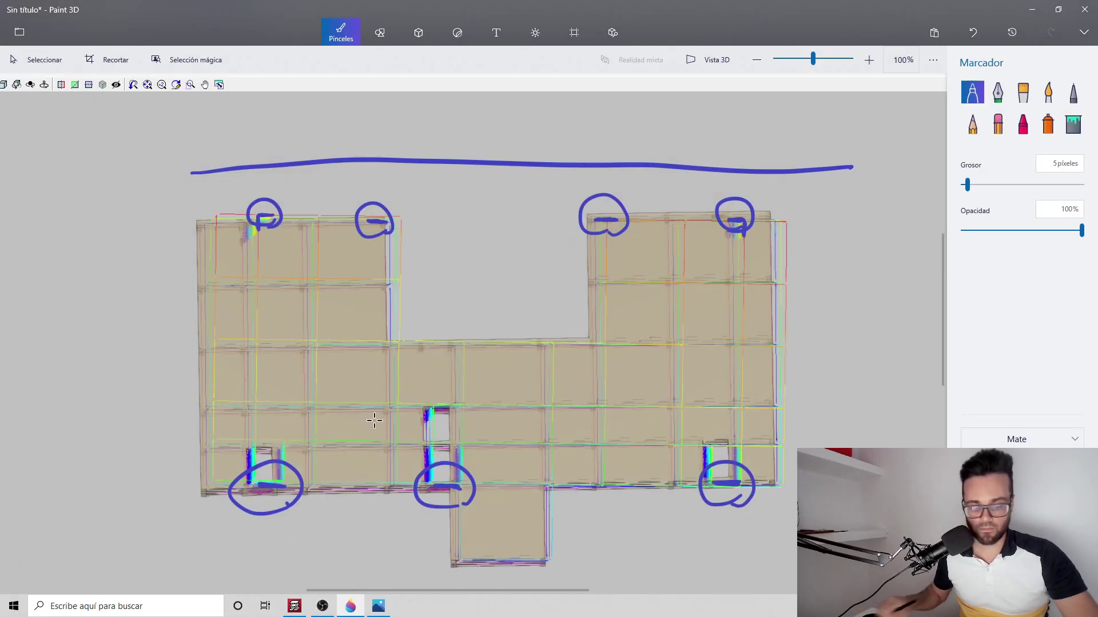
Paste the captured plan into Paint 3D, then with the marker circle the central shaft and draw a bracket-shaped wall to its right
key(ctrl+v)
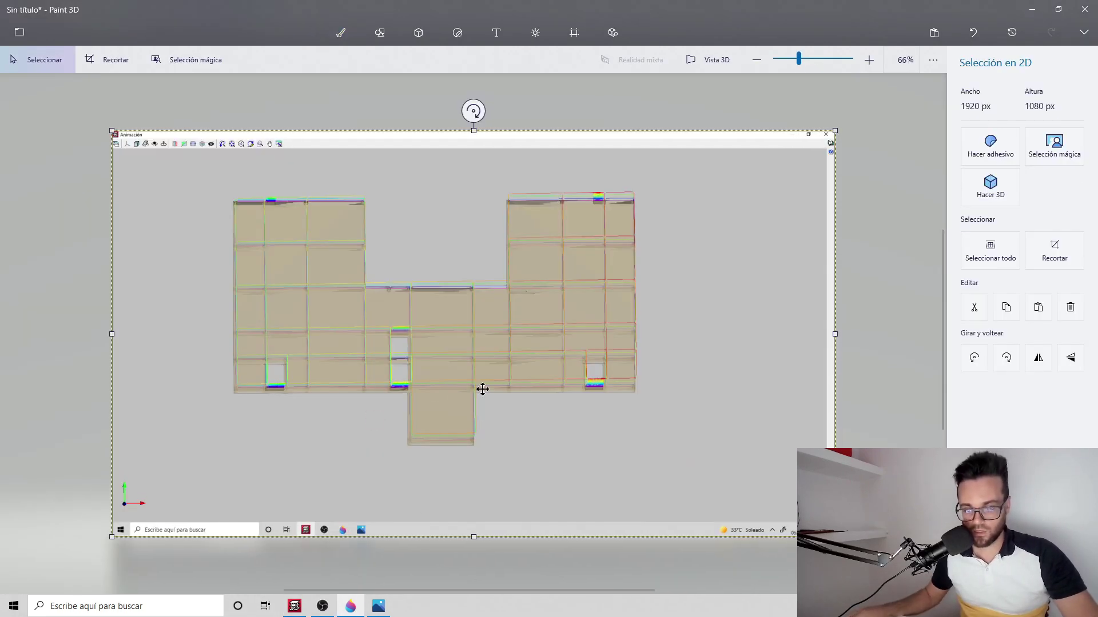
scroll(493, 389, up, 1)
click(340, 34)
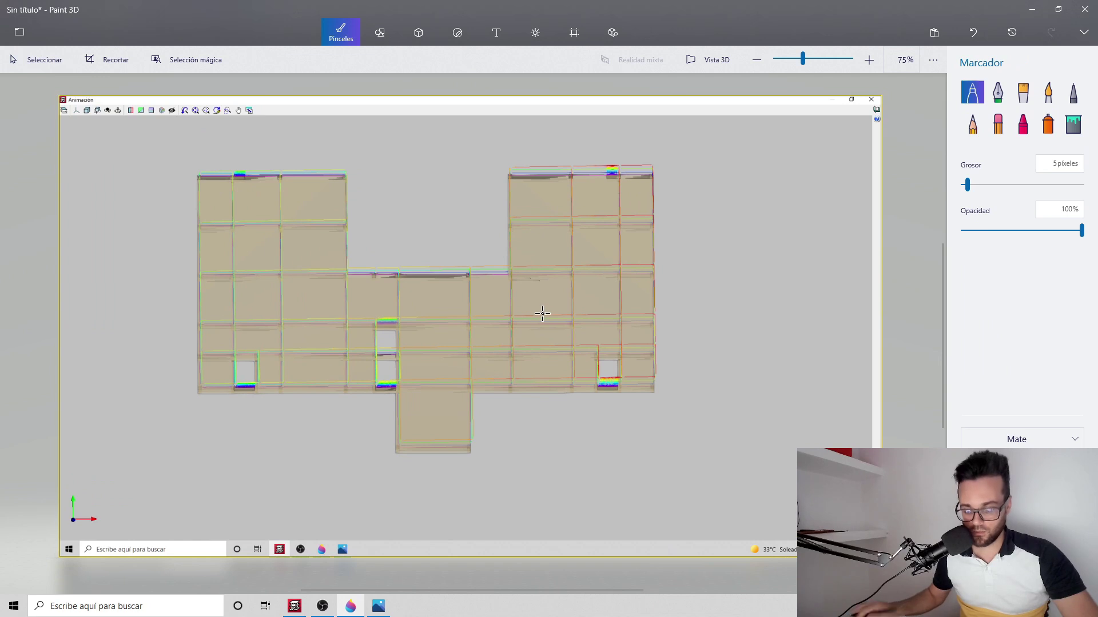
mouse_move(396, 396)
mouse_down()
mouse_move(375, 397)
mouse_move(411, 324)
mouse_move(391, 400)
mouse_up()
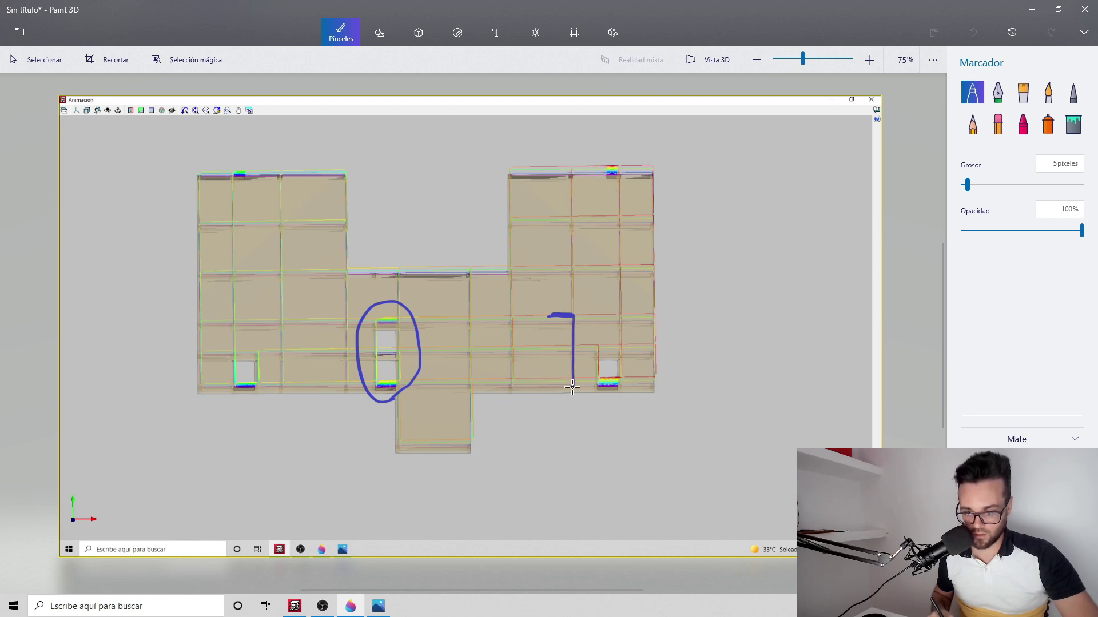
drag(545, 386, 546, 387)
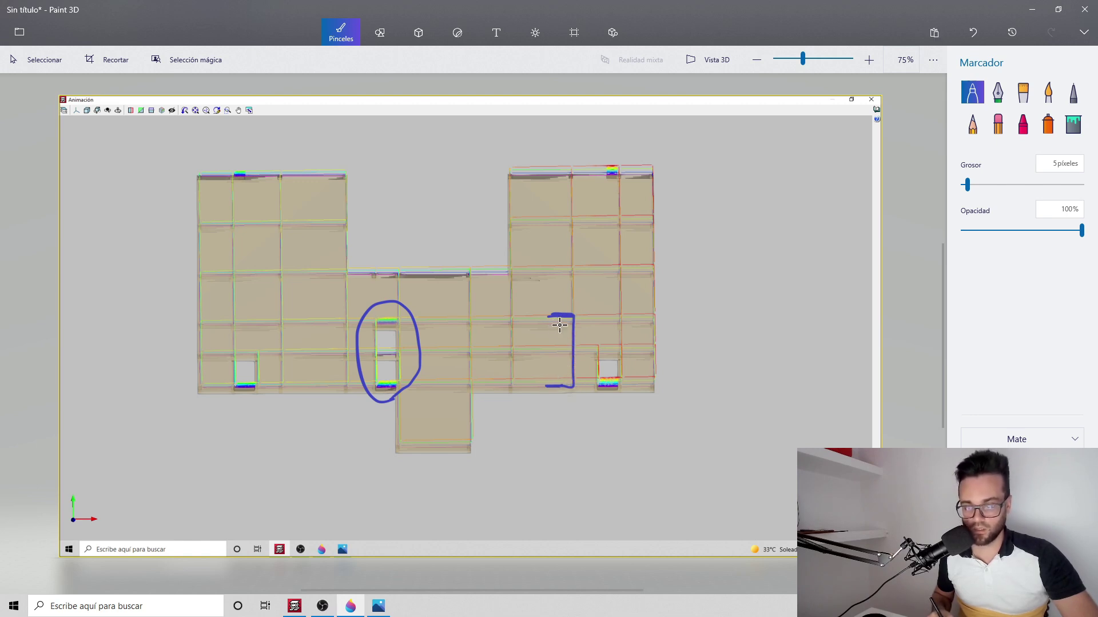
Mark the circled shaft with a tick and the bracket with an X, and draw a vertical double-headed arrow labelled "Td" beside the right wing
mouse_move(434, 270)
mouse_down()
mouse_move(424, 303)
mouse_move(405, 288)
mouse_up()
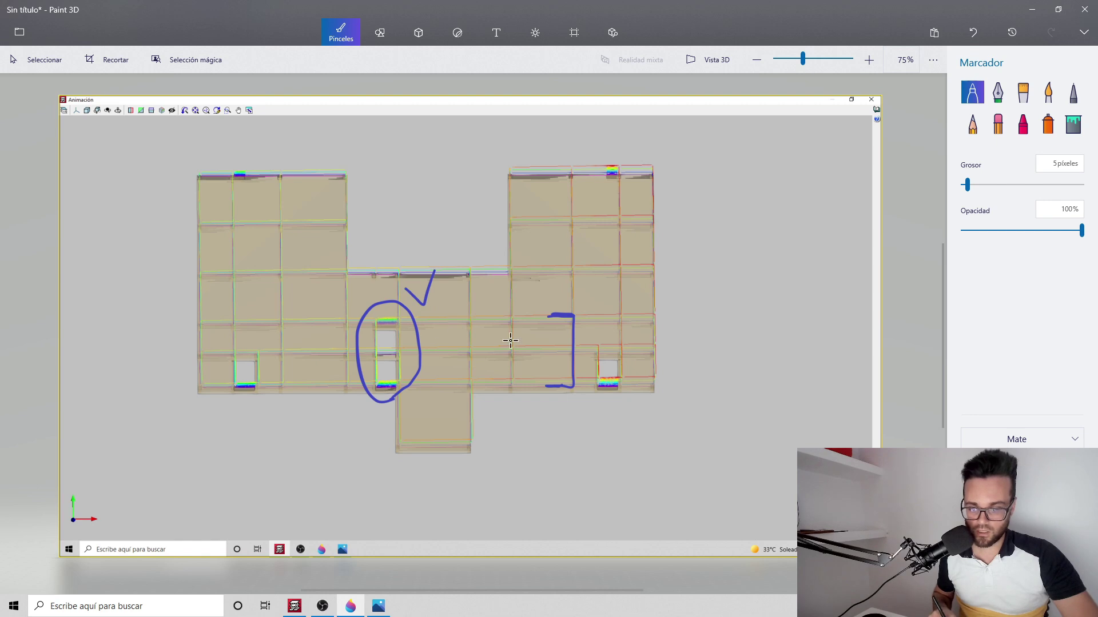
mouse_move(605, 270)
mouse_down()
mouse_move(585, 306)
mouse_move(607, 307)
mouse_up()
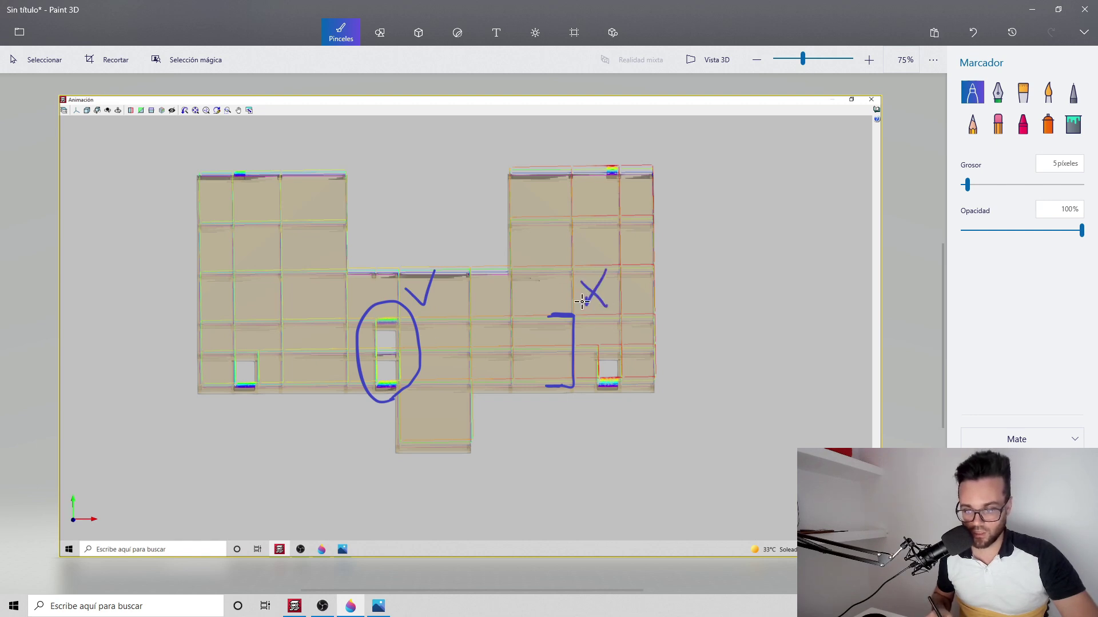
mouse_move(697, 161)
mouse_down()
mouse_move(709, 364)
mouse_move(705, 165)
mouse_move(650, 148)
mouse_move(668, 149)
mouse_move(670, 166)
mouse_up()
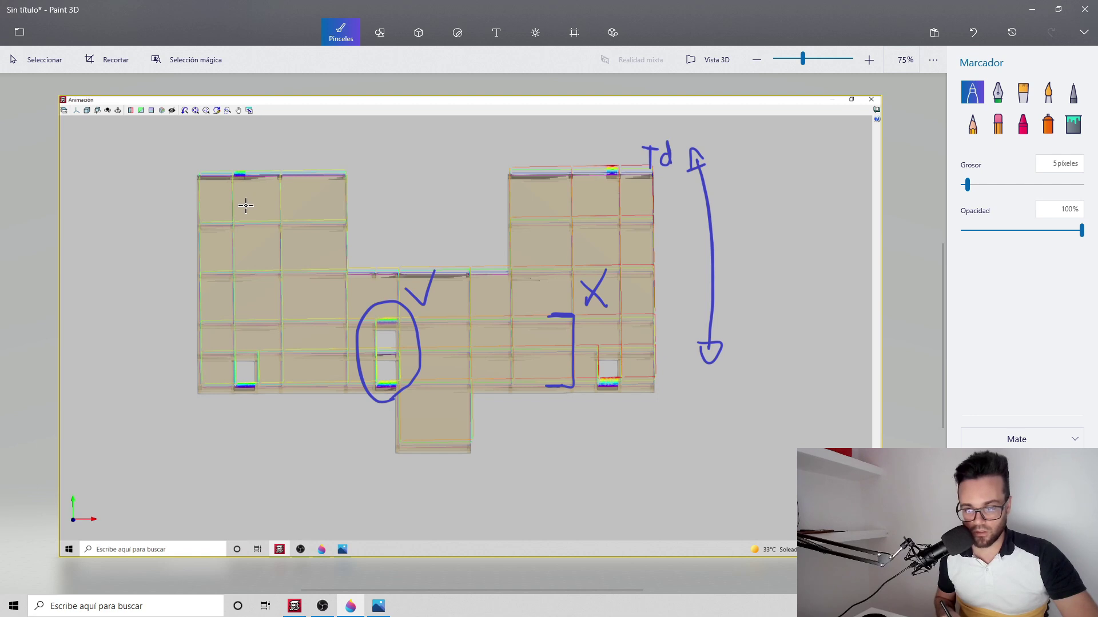
mouse_move(195, 151)
mouse_down()
mouse_move(195, 174)
mouse_move(216, 150)
mouse_up()
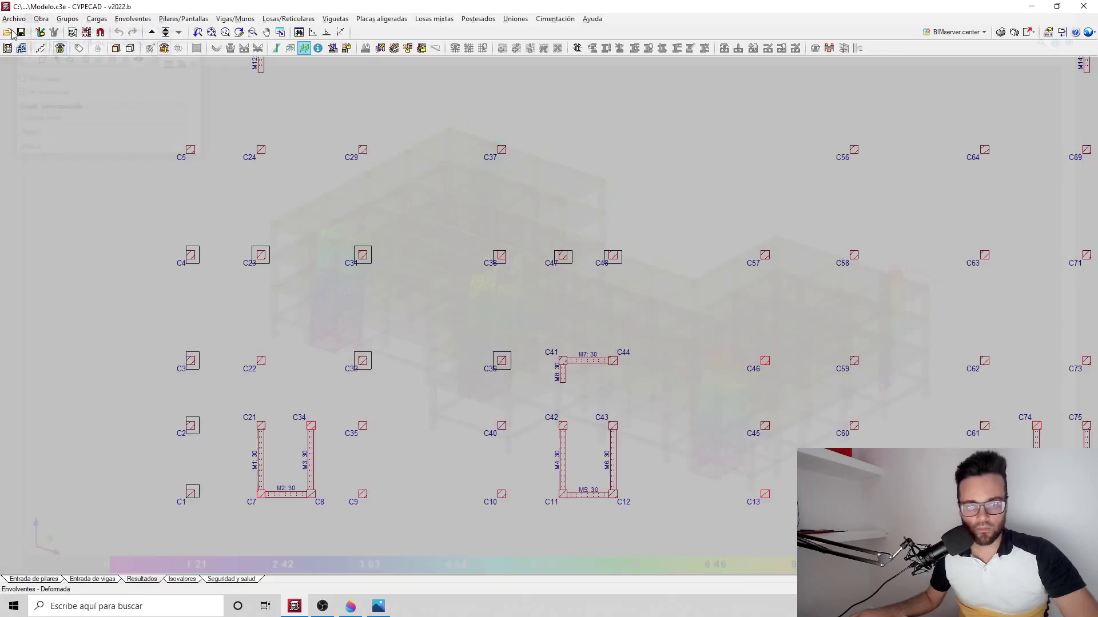
Switch the CYPECAD results plan from the foundation level up to the floor group showing the 30x30 beams
scroll(466, 252, down, 5)
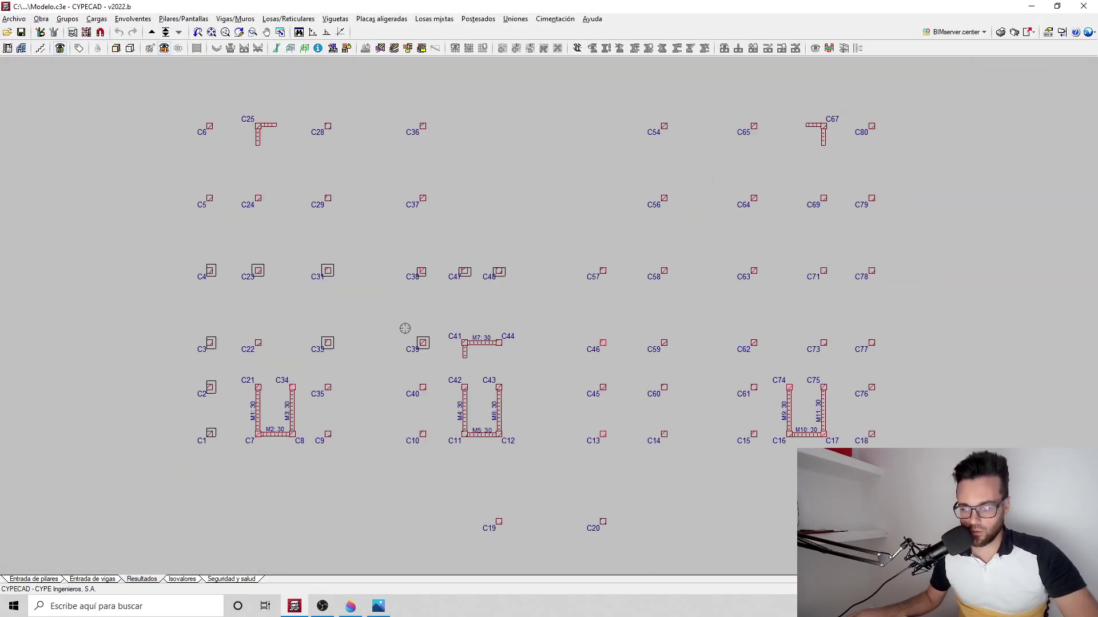
click(153, 35)
scroll(434, 284, up, 3)
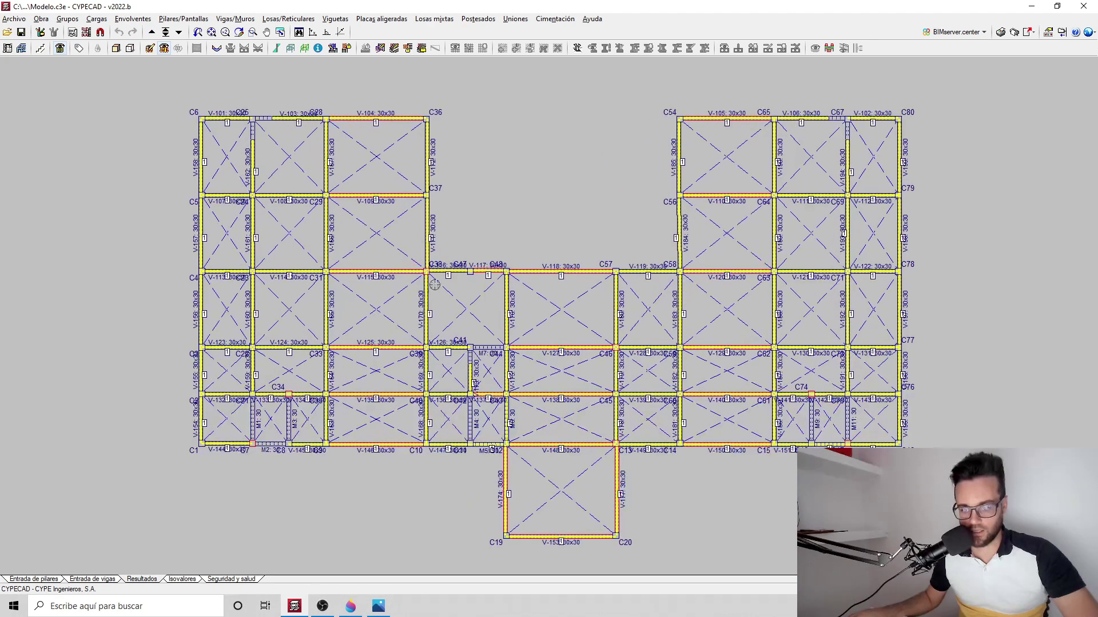
scroll(435, 298, up, 1)
Open the building's 3D view, examine the column bases below the lowest tie beams from close up, and close it
click(116, 48)
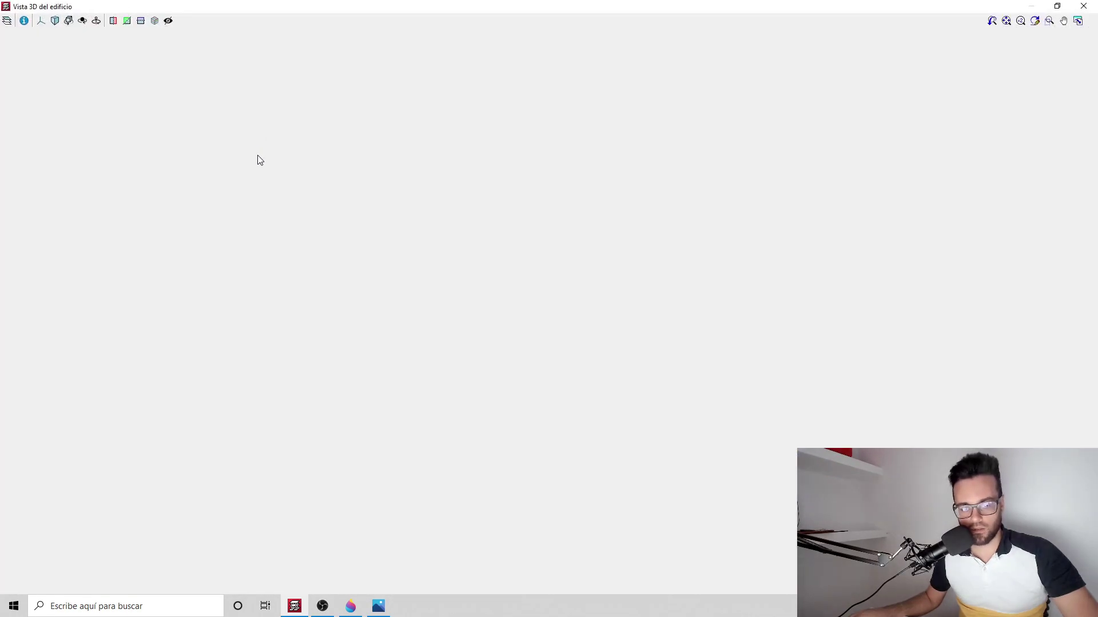
scroll(449, 324, up, 1)
scroll(629, 446, up, 8)
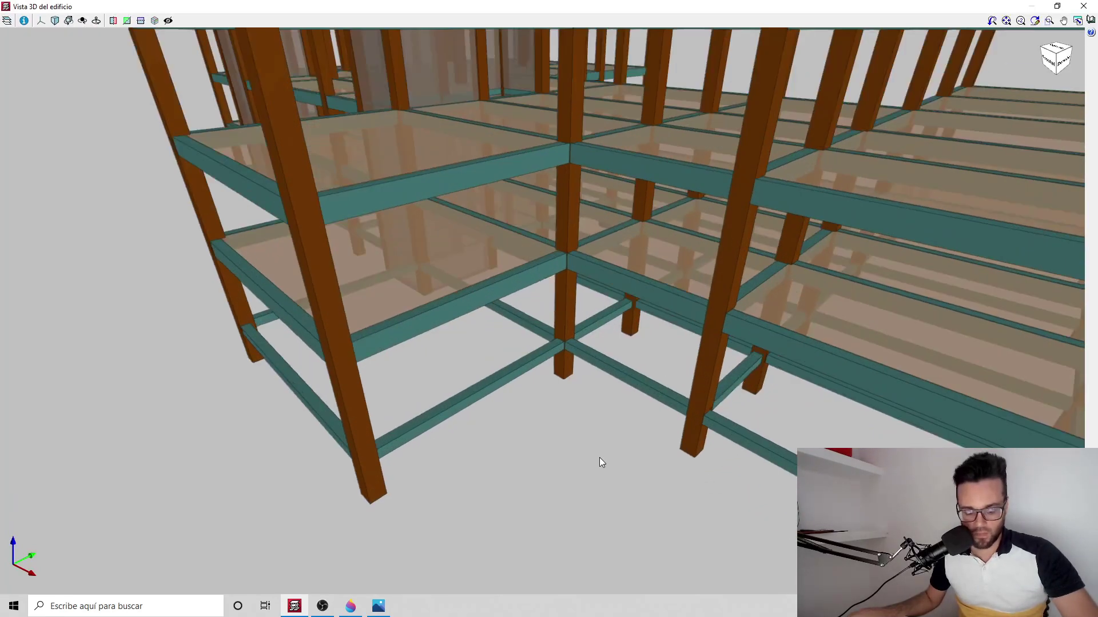
scroll(587, 420, up, 6)
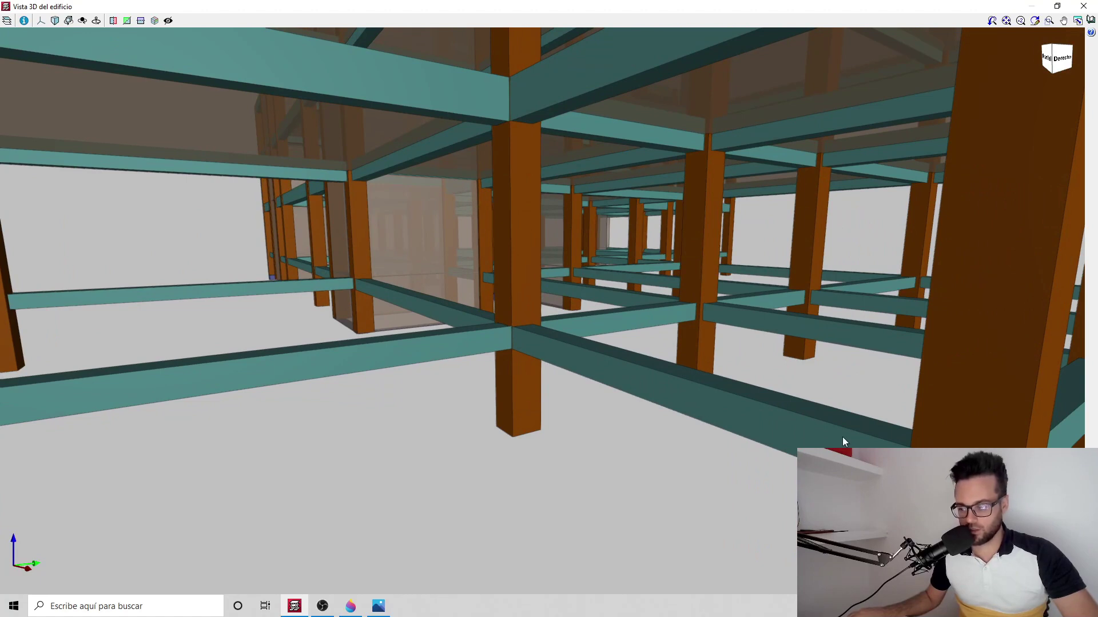
drag(791, 437, 740, 434)
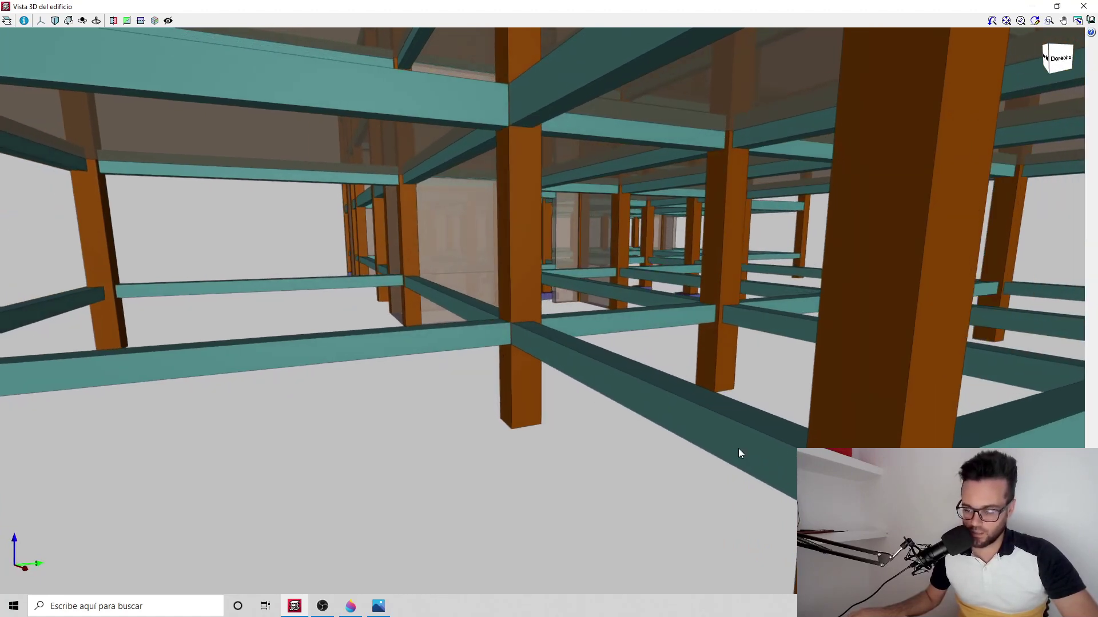
scroll(574, 358, down, 8)
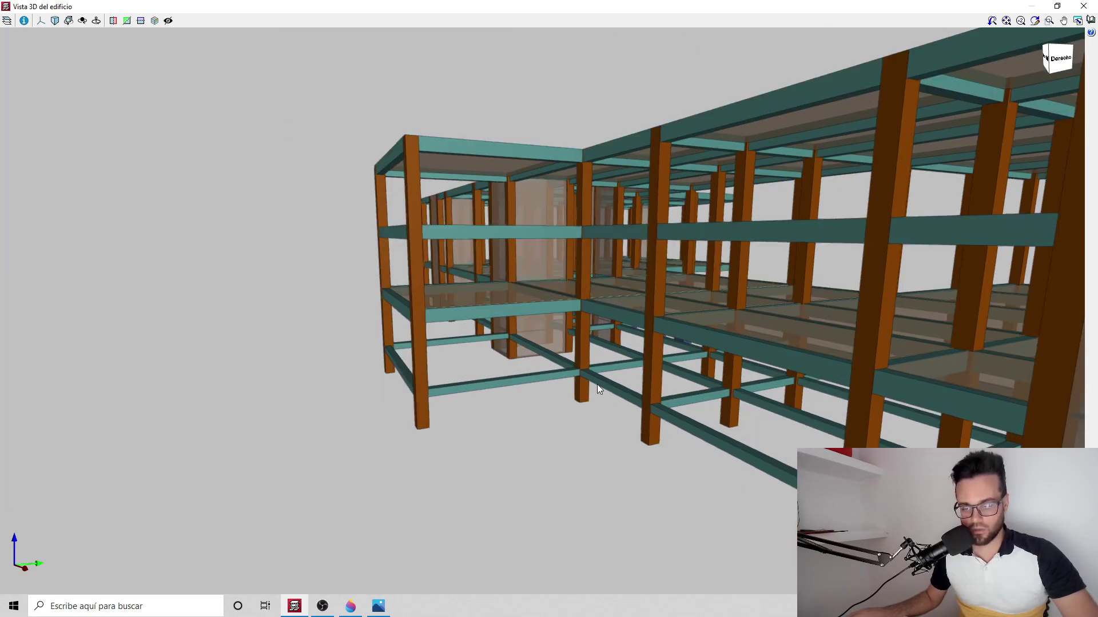
scroll(653, 418, up, 3)
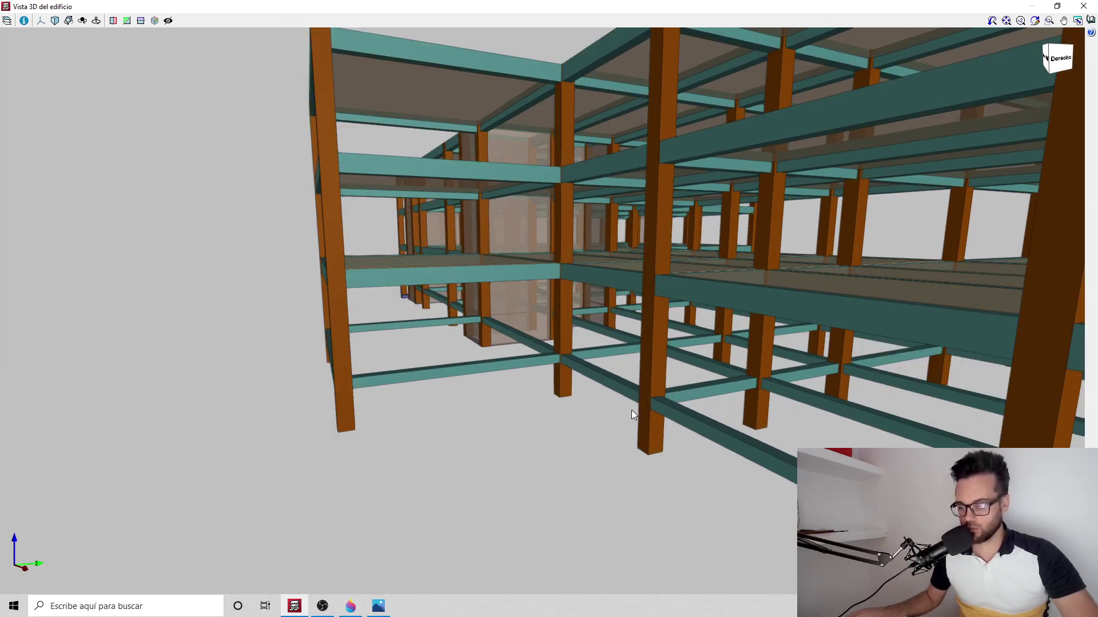
scroll(632, 411, up, 3)
scroll(550, 343, up, 3)
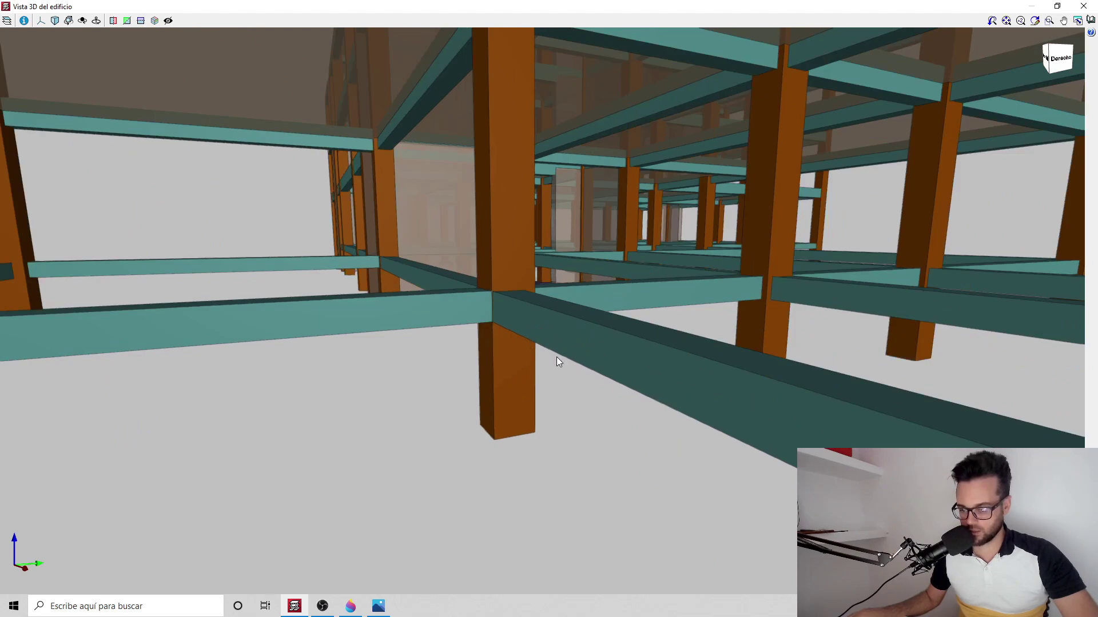
scroll(558, 344, down, 2)
click(1084, 6)
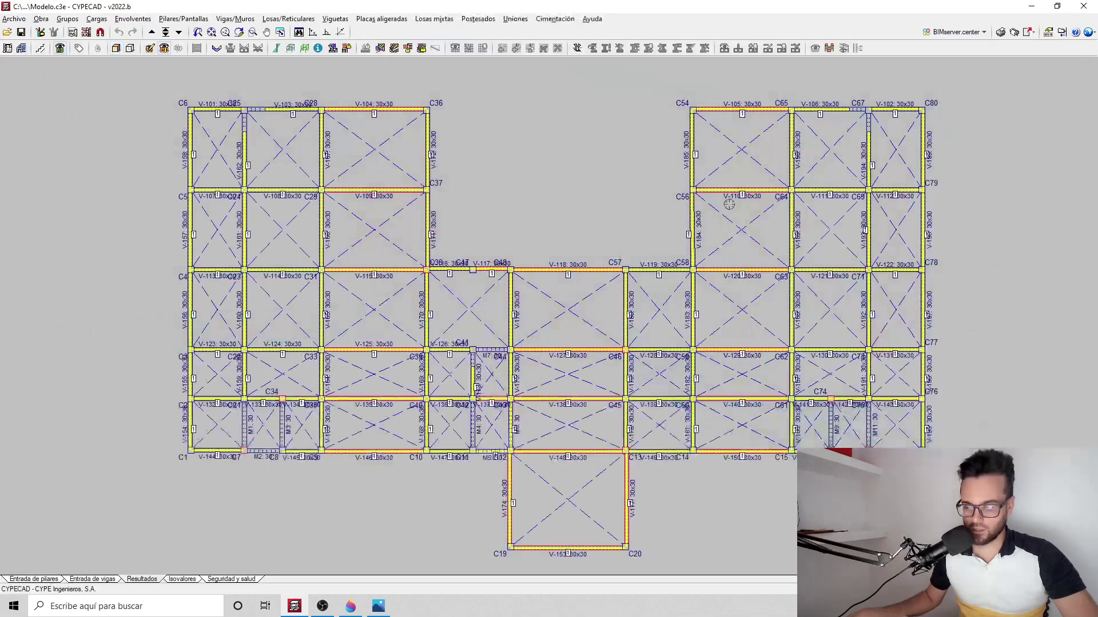
Inspect the beams and columns between walls M3 and M4 along the plan's lower edge
scroll(370, 469, up, 6)
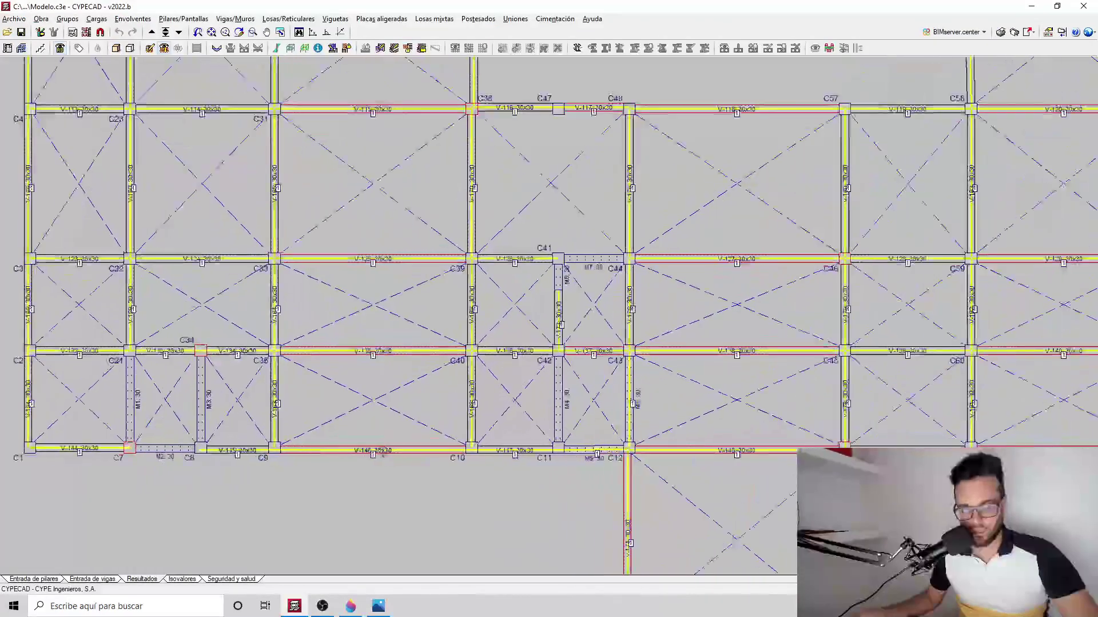
scroll(380, 453, up, 2)
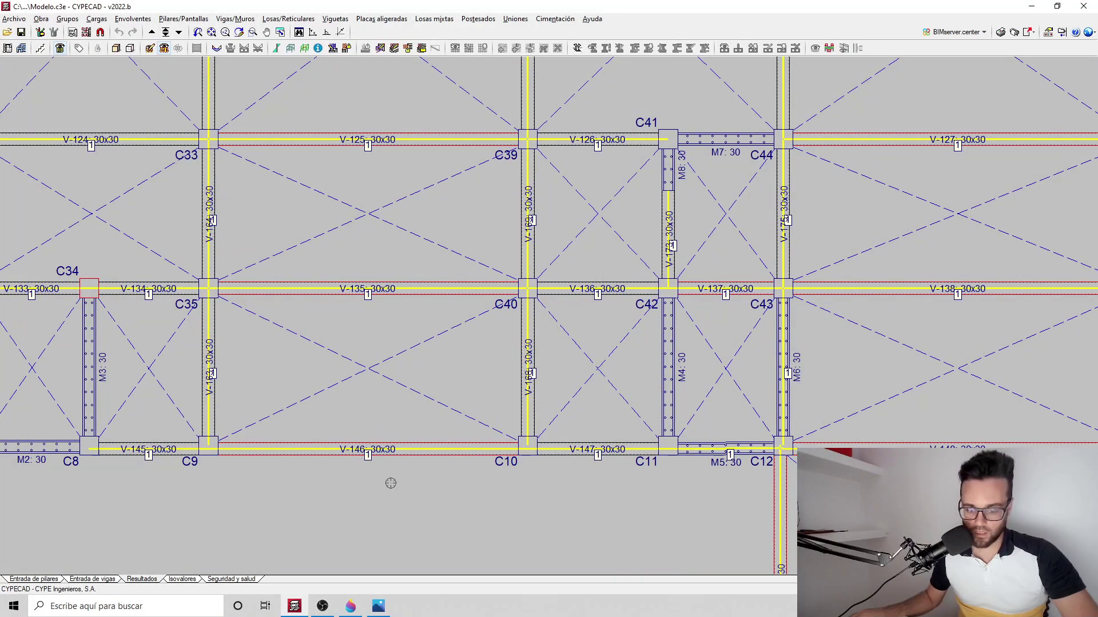
scroll(388, 454, down, 1)
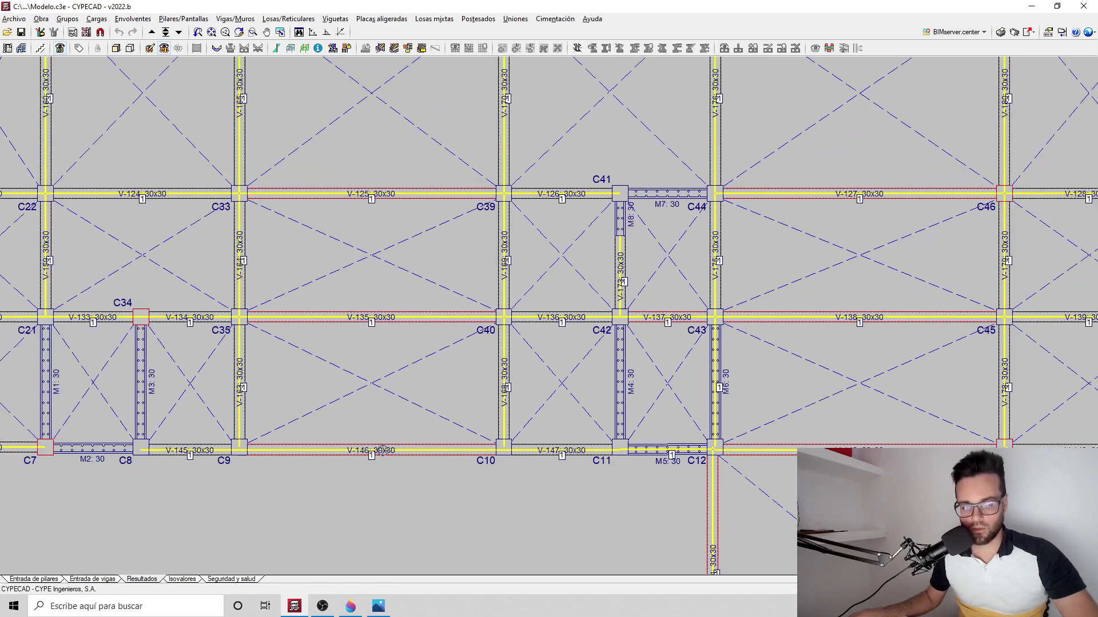
scroll(366, 451, up, 2)
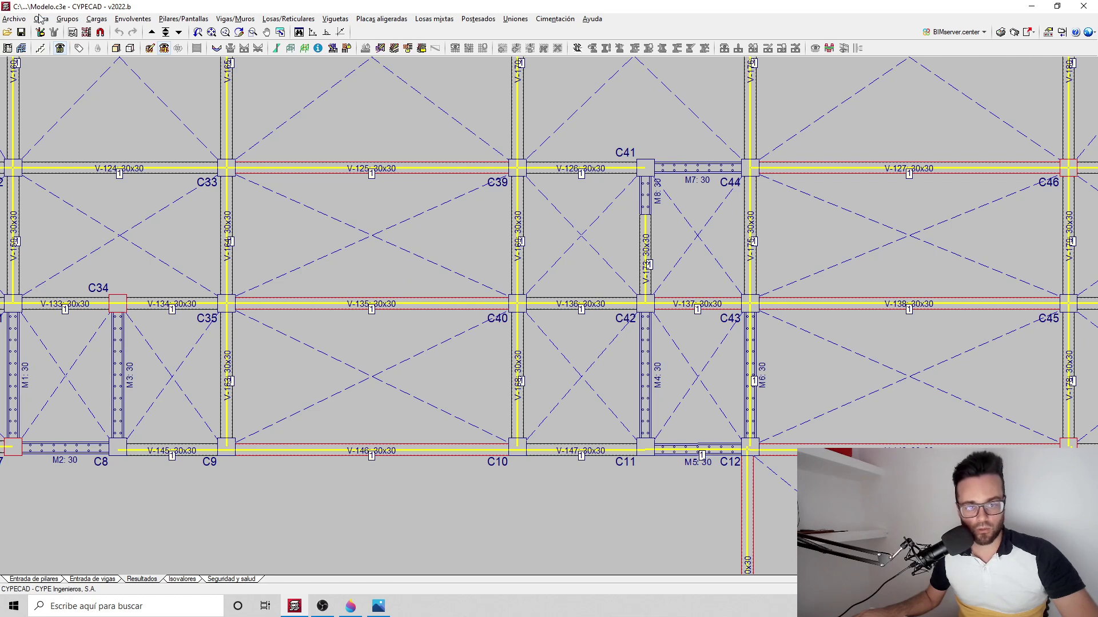
Switch to the column entry mode and open the floor editing option (Editar plantas)
click(35, 579)
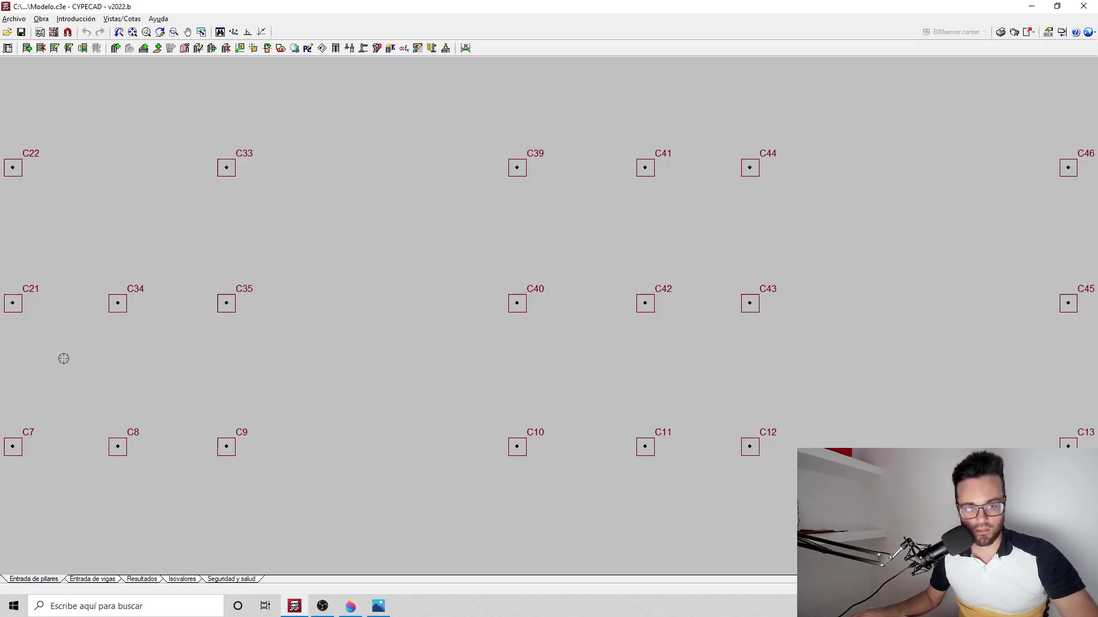
click(76, 19)
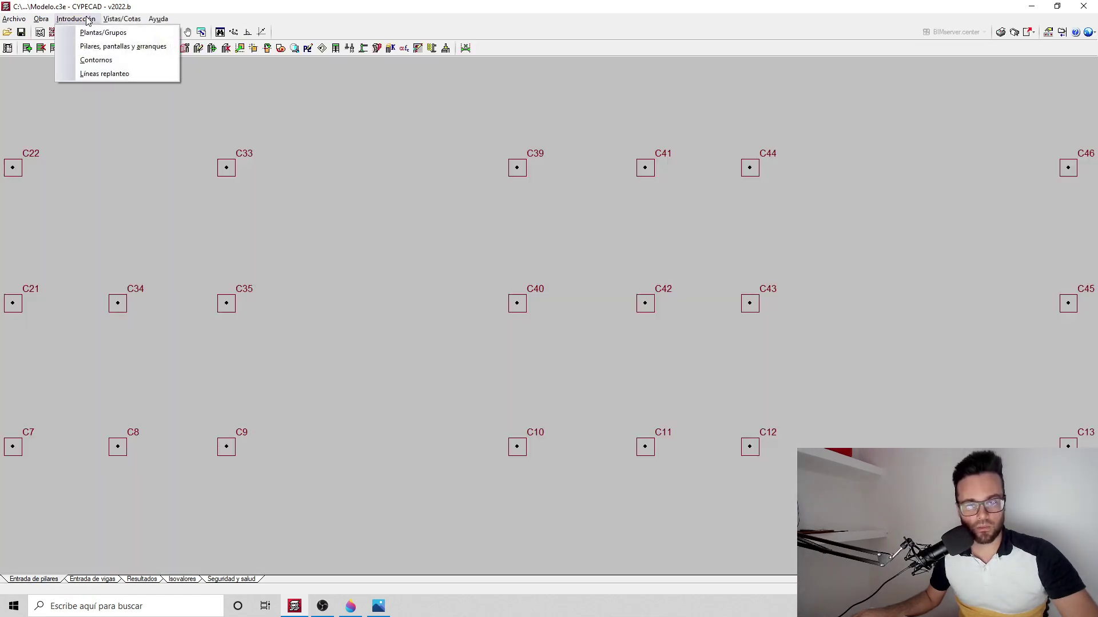
click(114, 33)
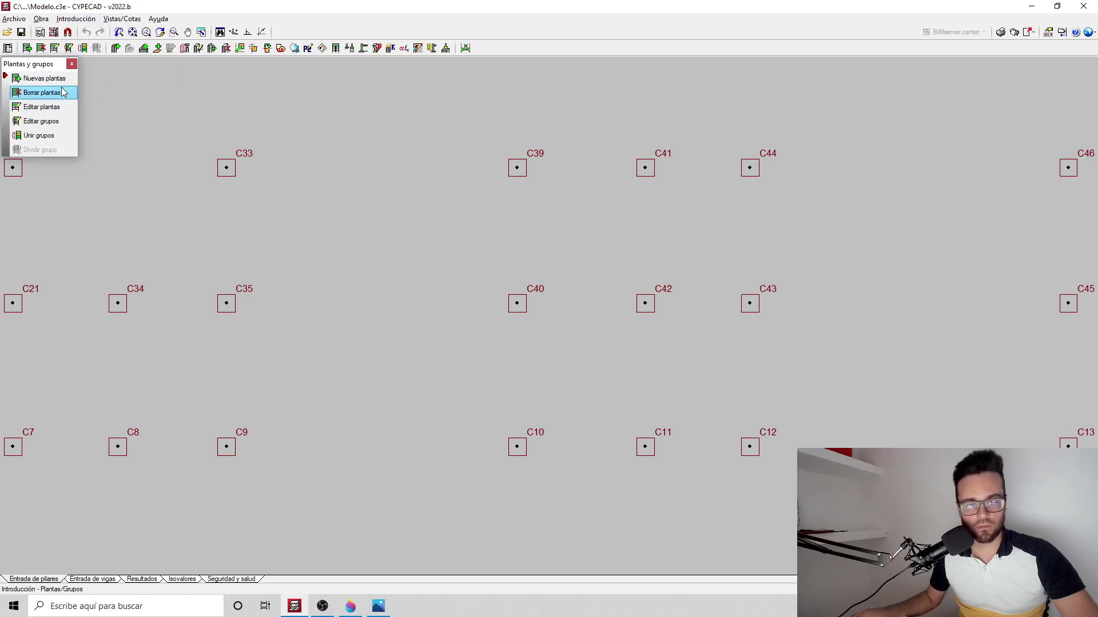
click(42, 107)
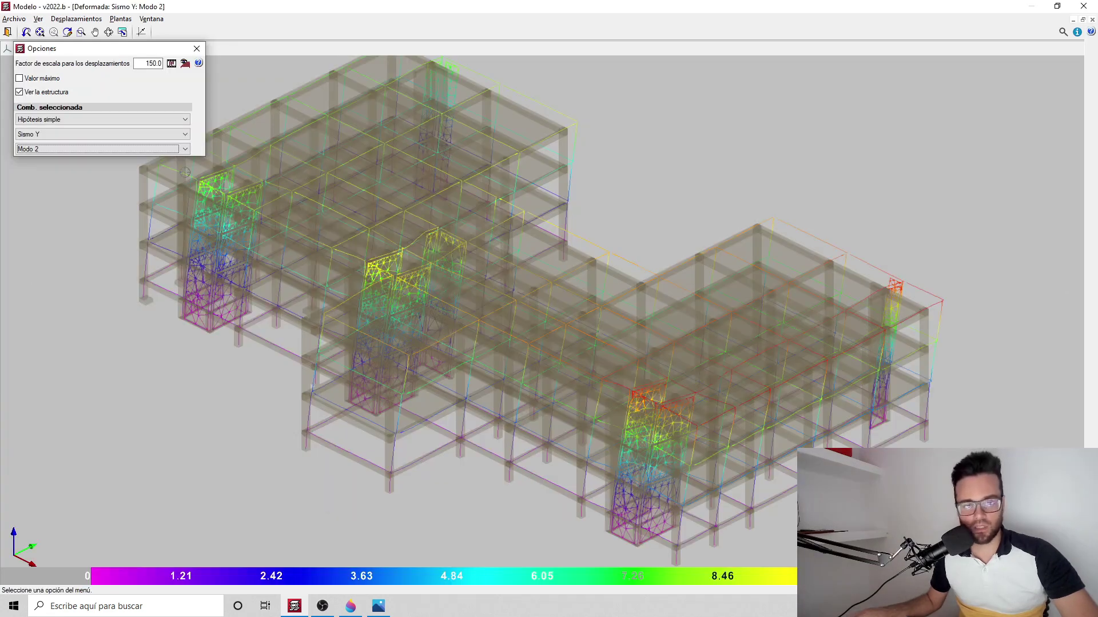
Examine the Sismo Y Modo 2 deformed shape at the tie-beam joints and column bases from close up and from low angles
scroll(461, 454, up, 6)
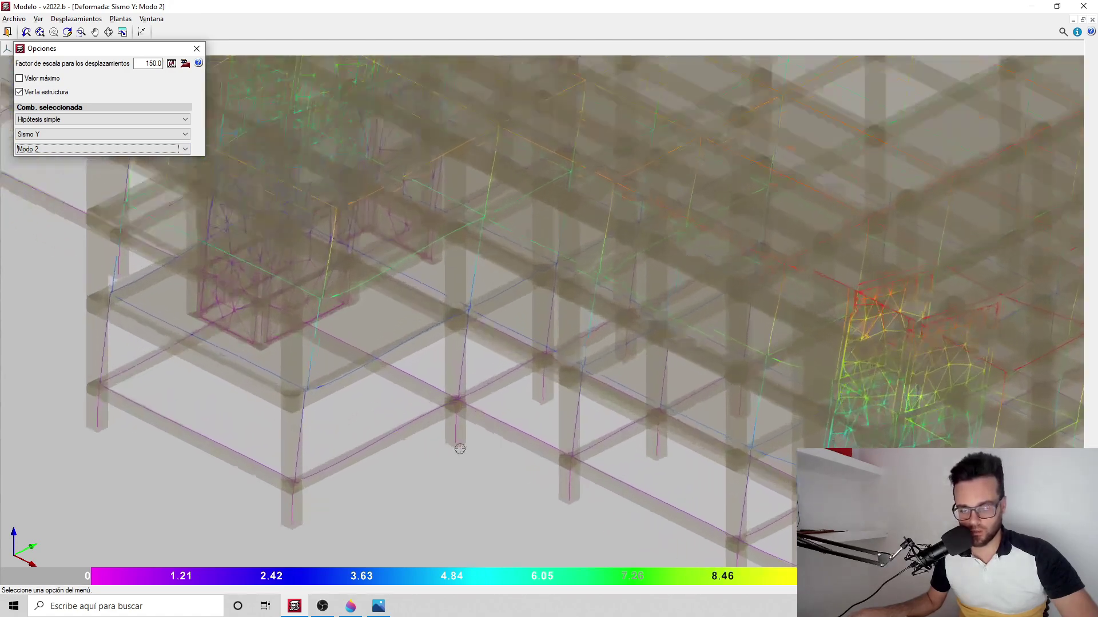
scroll(459, 449, up, 6)
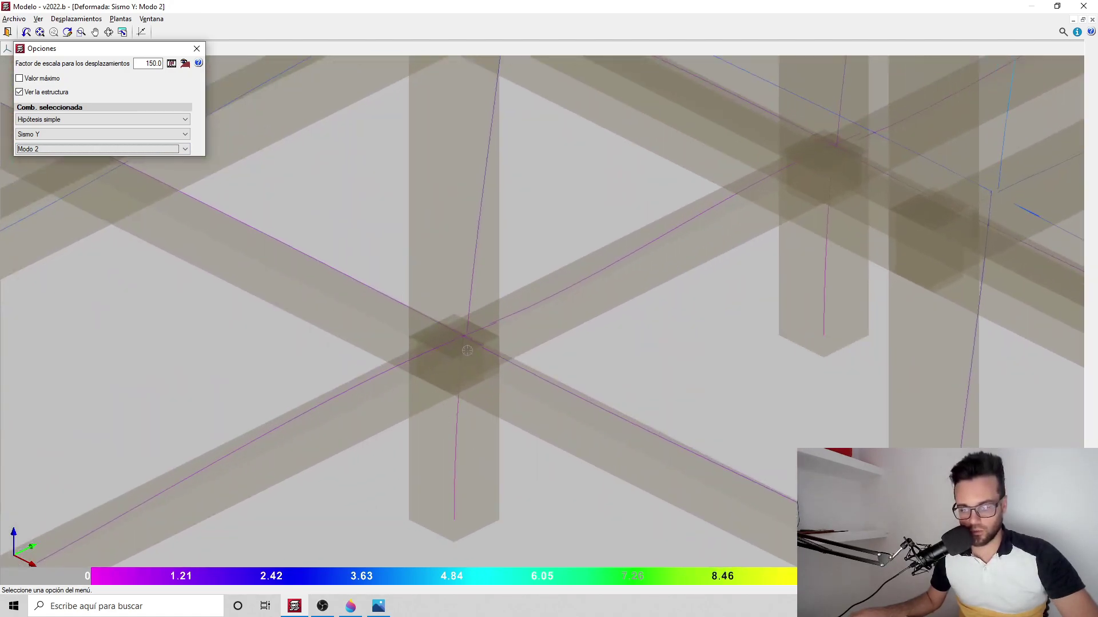
scroll(467, 350, up, 6)
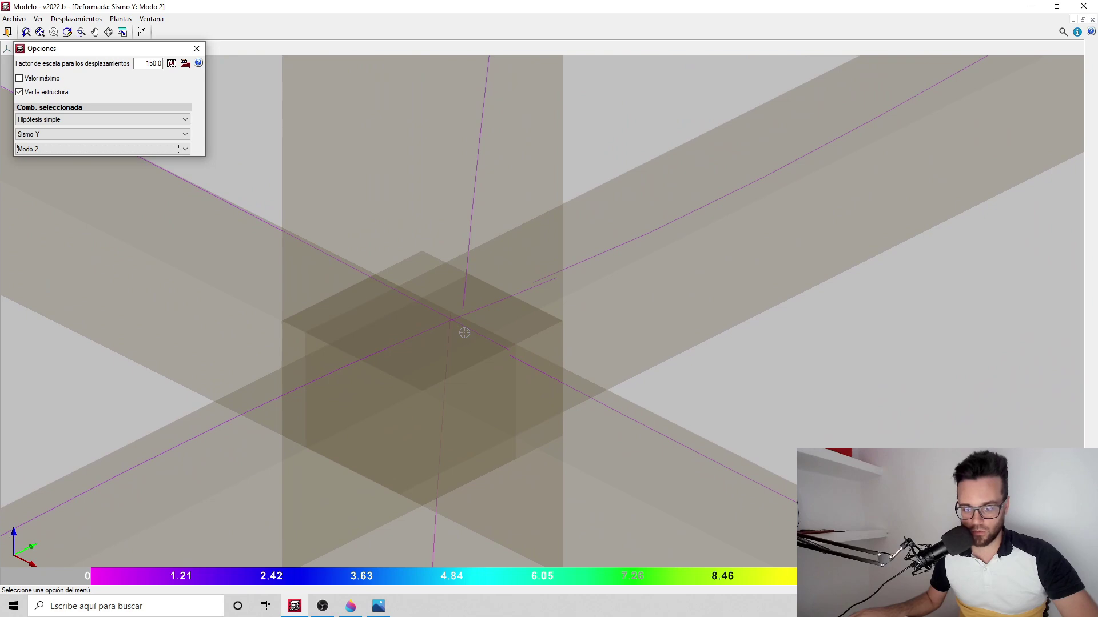
shift+middle_drag(430, 393, 466, 328)
scroll(427, 298, down, 6)
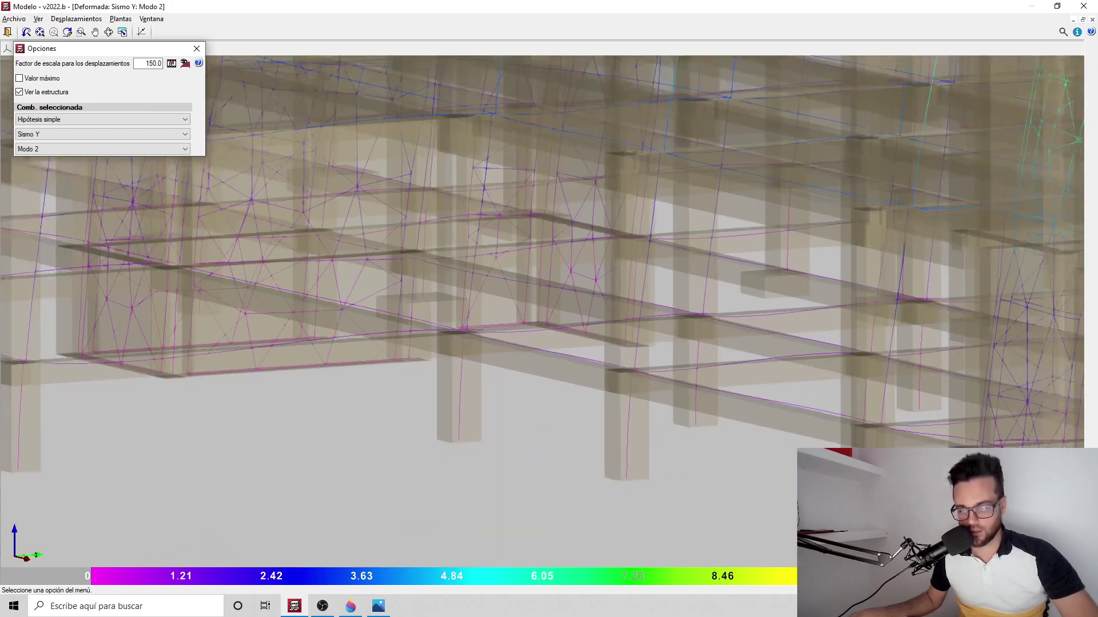
scroll(445, 395, down, 1)
shift+middle_drag(445, 395, 517, 401)
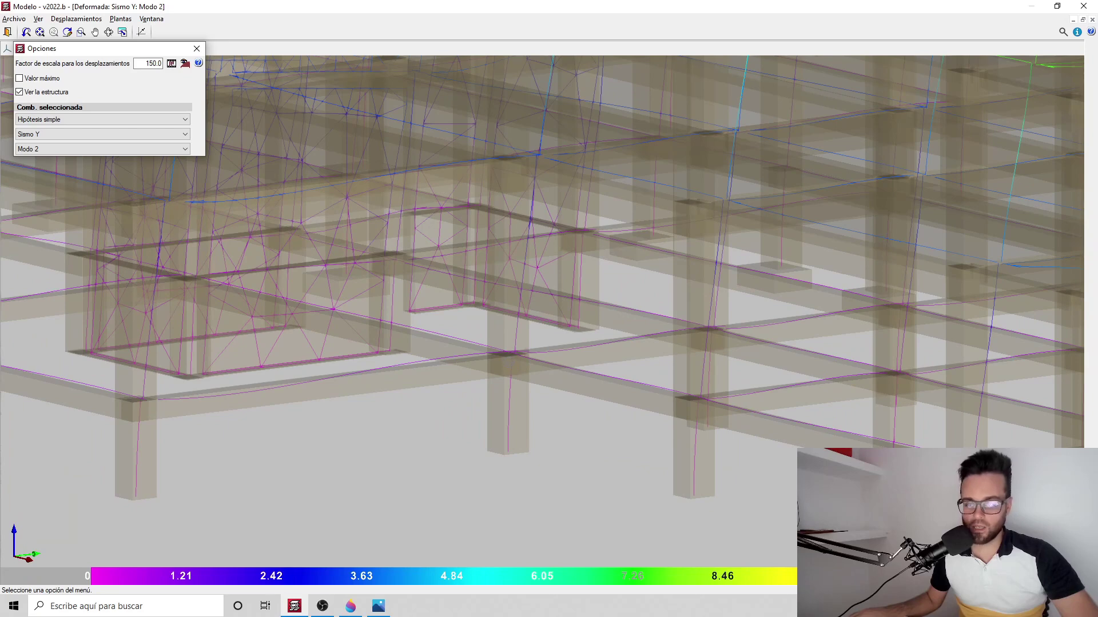
Examine the deformed tie-beam joints and the column bases below them from close up, and close the deformed shape view
shift+middle_drag(503, 353, 509, 353)
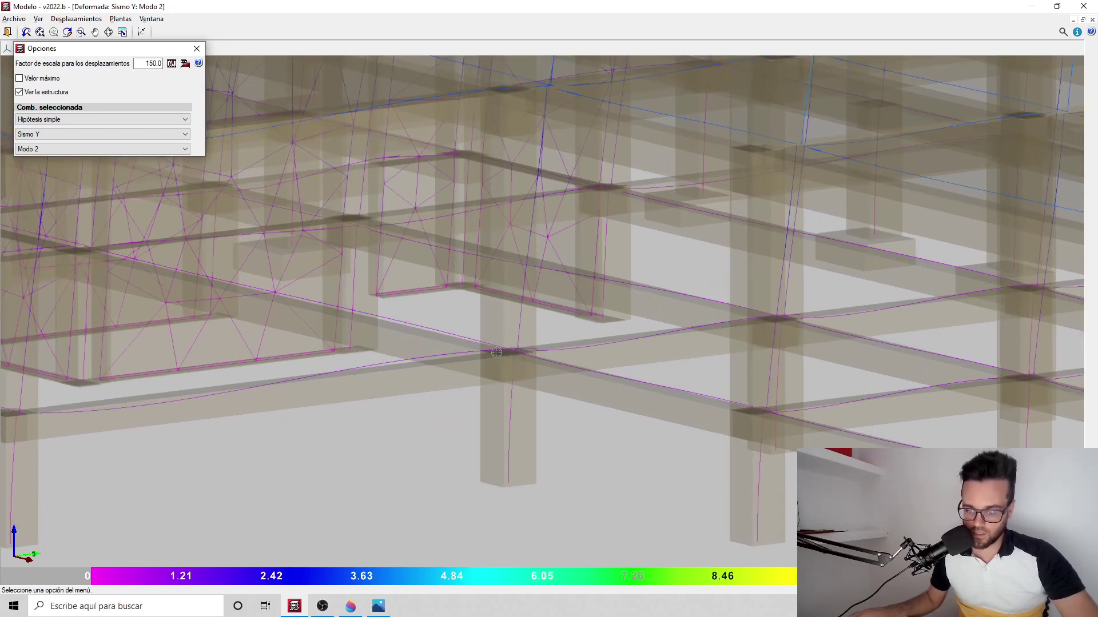
shift+middle_drag(518, 349, 526, 346)
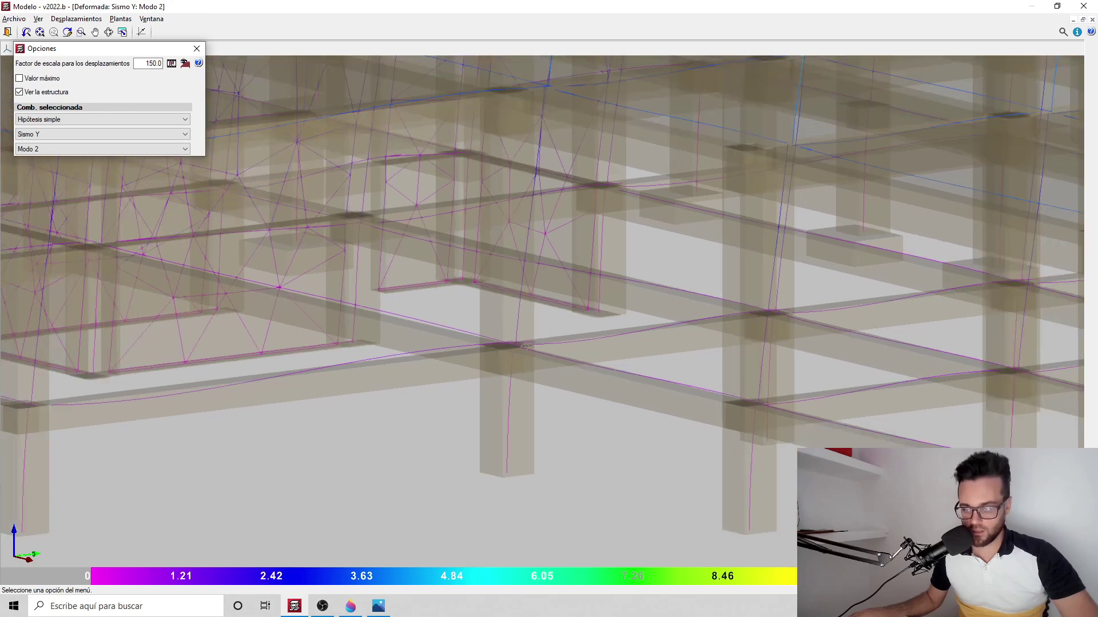
scroll(509, 474, up, 2)
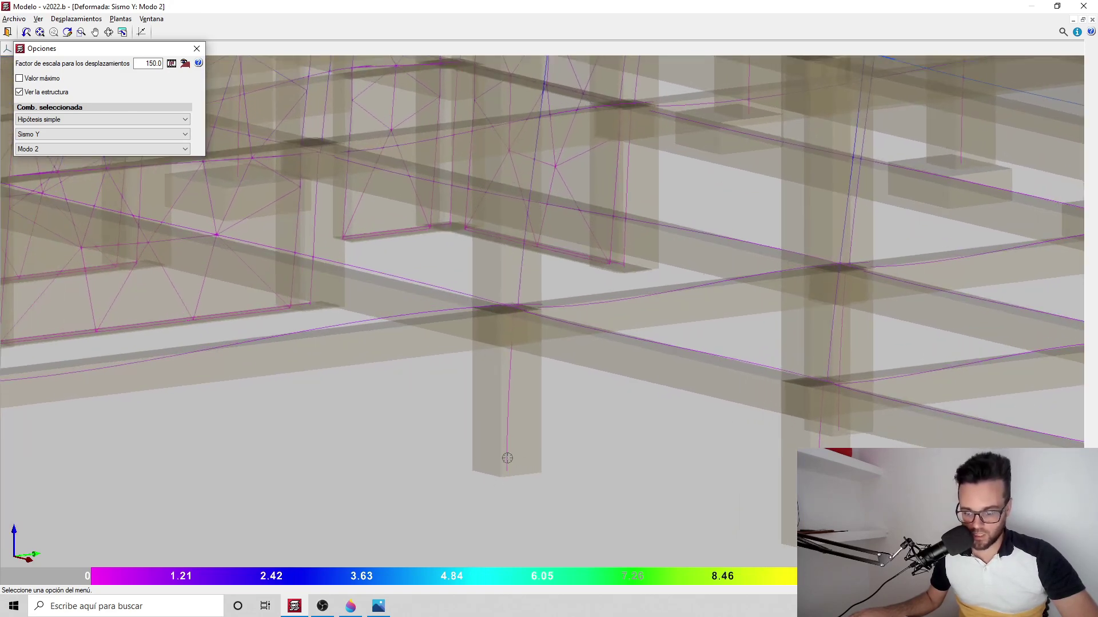
scroll(507, 458, up, 1)
scroll(521, 484, down, 3)
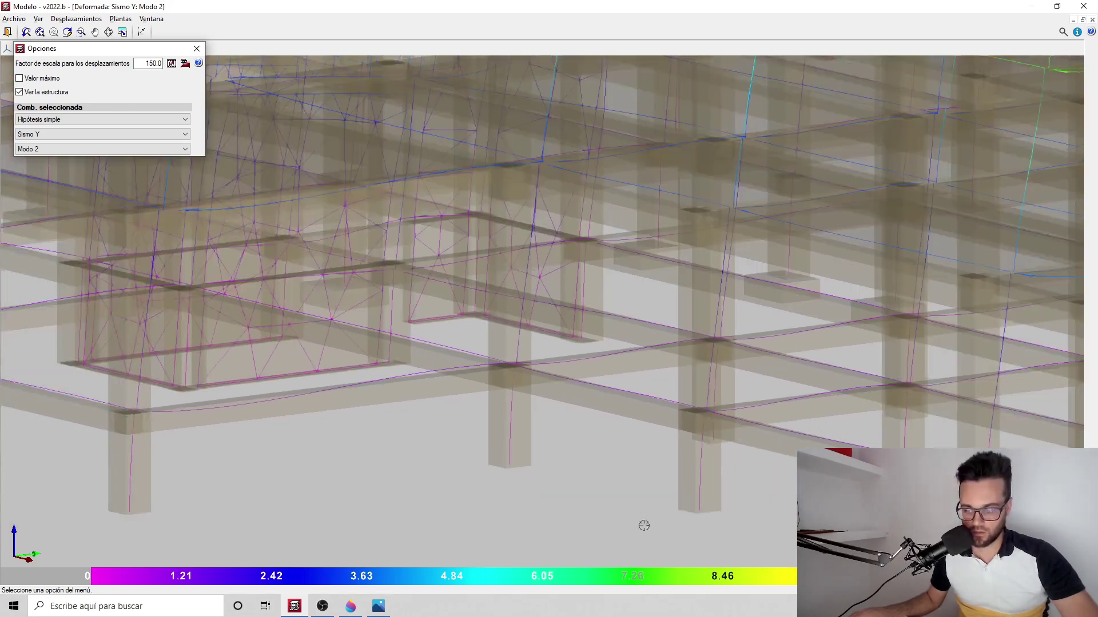
scroll(678, 529, up, 3)
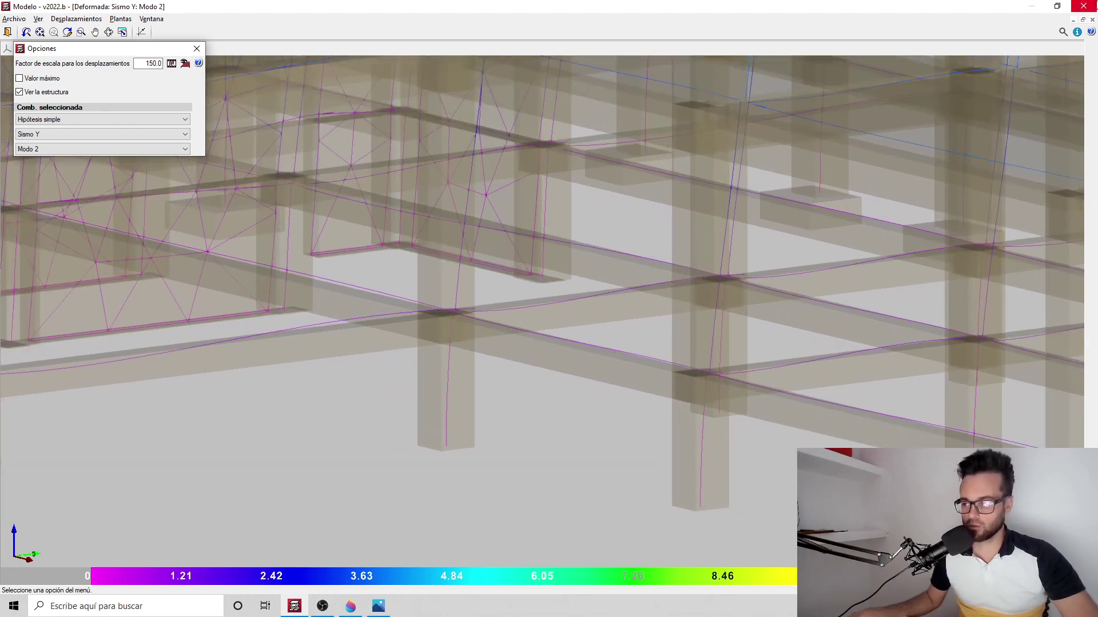
click(1083, 6)
Switch to the beam entry mode, open the final calculation report (Informe final de cálculo), and close it
scroll(407, 296, down, 8)
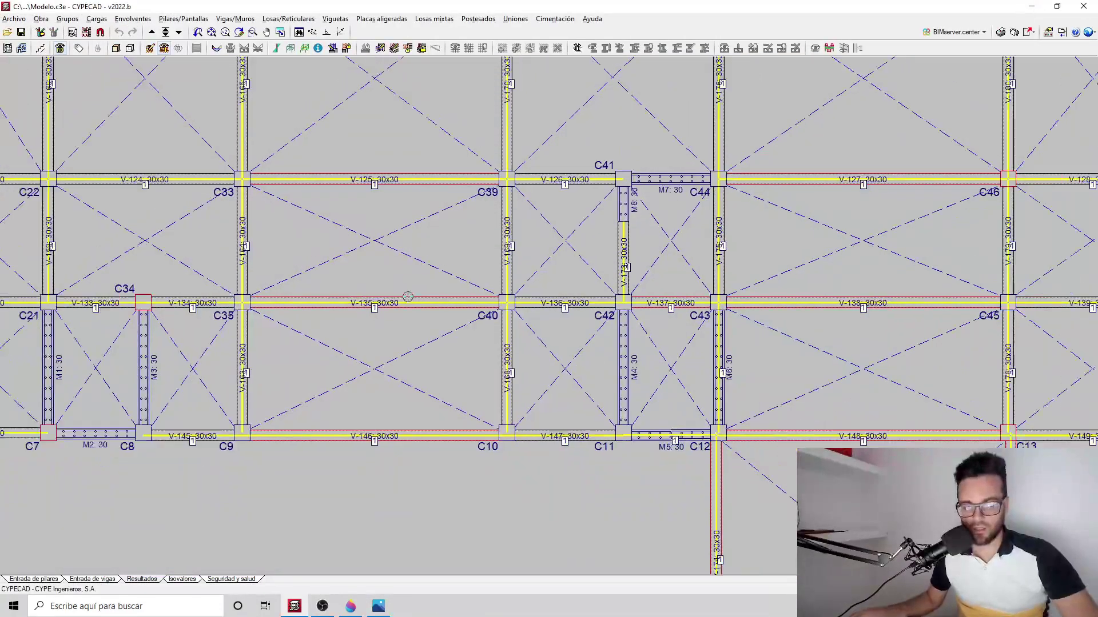
scroll(466, 241, down, 1)
middle_drag(466, 240, 436, 303)
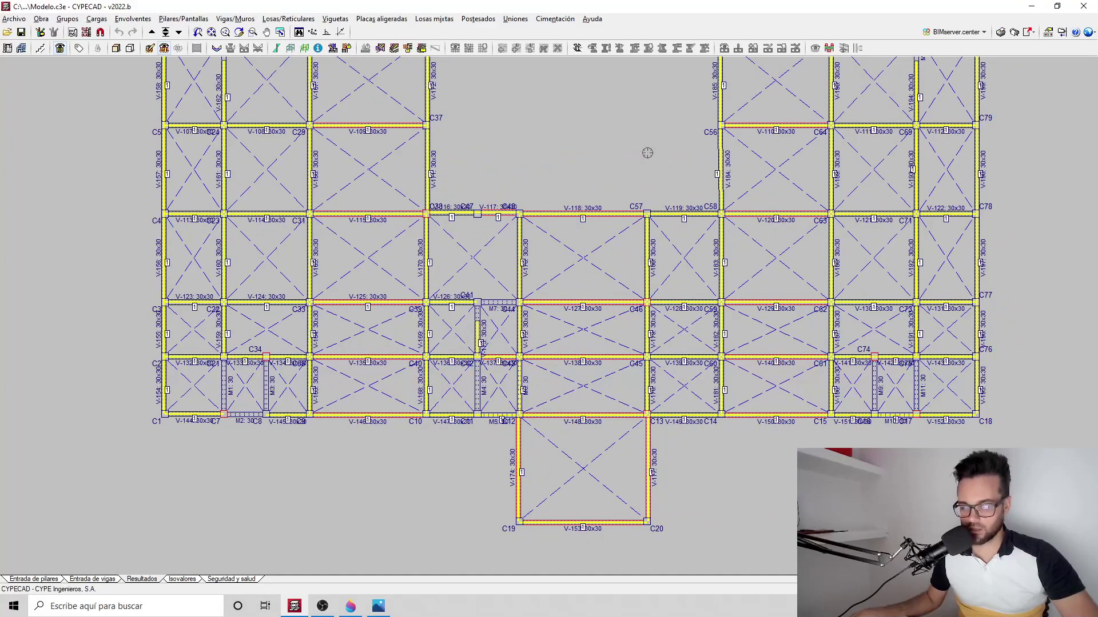
click(108, 580)
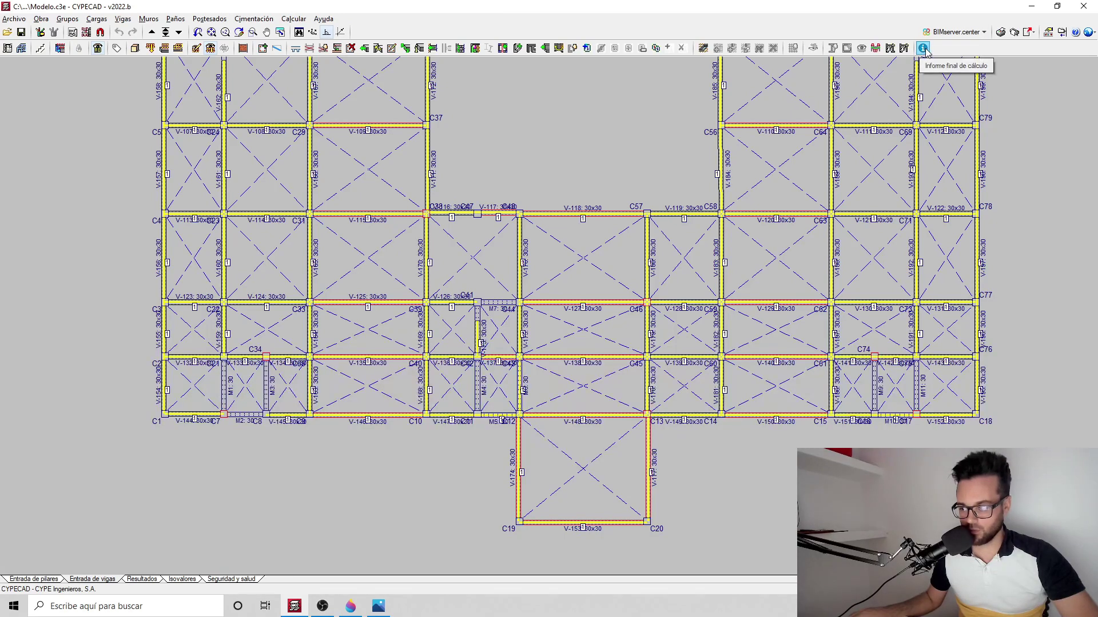
click(923, 48)
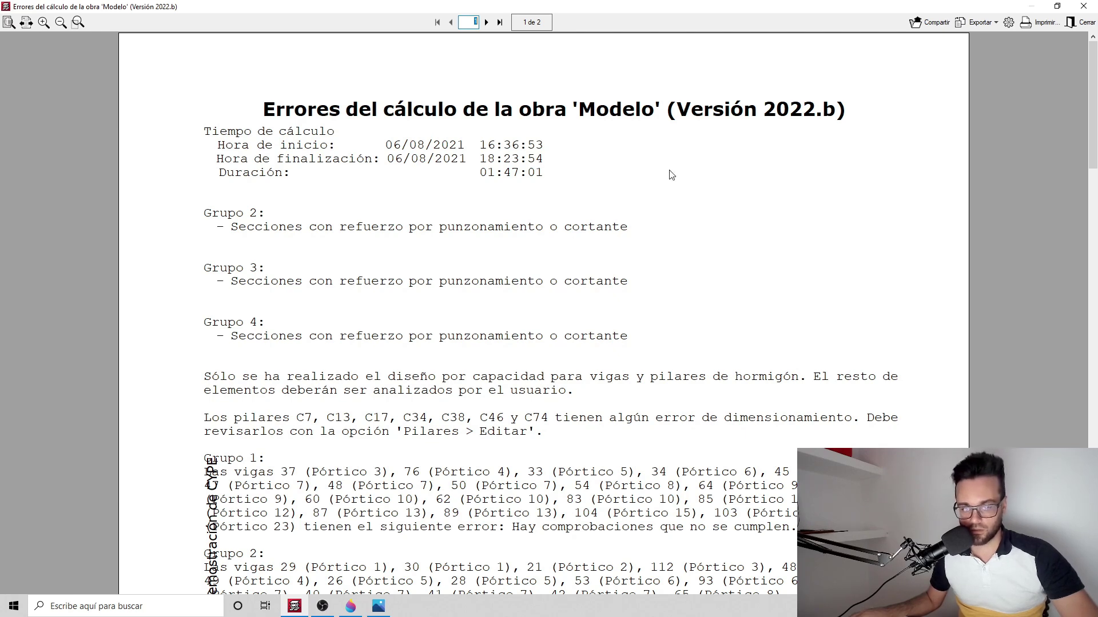
click(1083, 7)
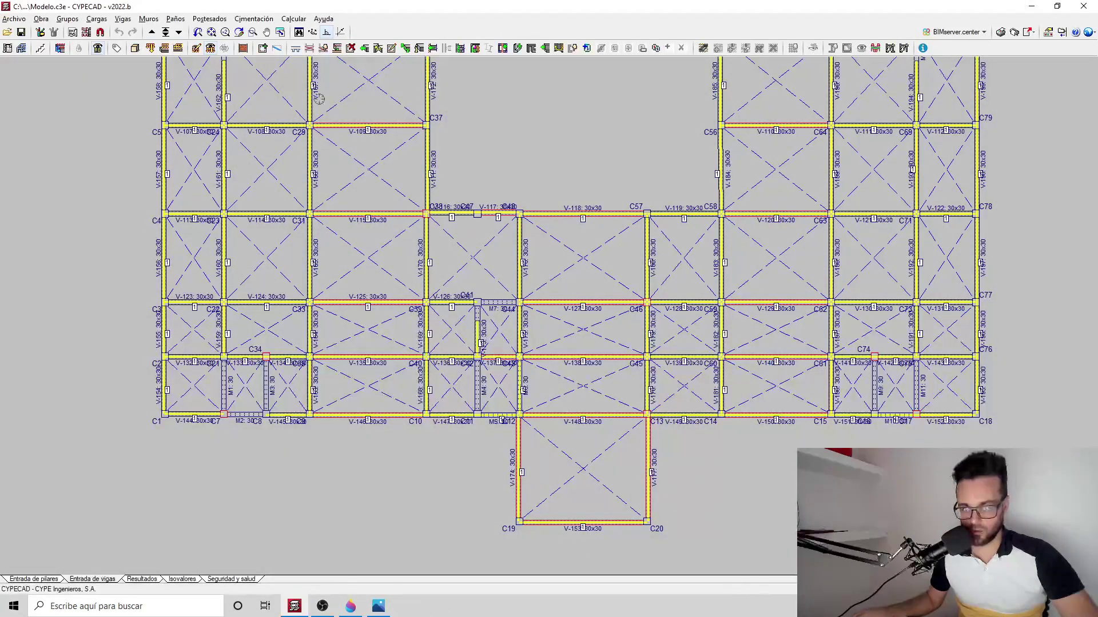
Go to the floor group with 30x50 beams and waffle slabs, and show it in the results mode
click(165, 32)
click(568, 322)
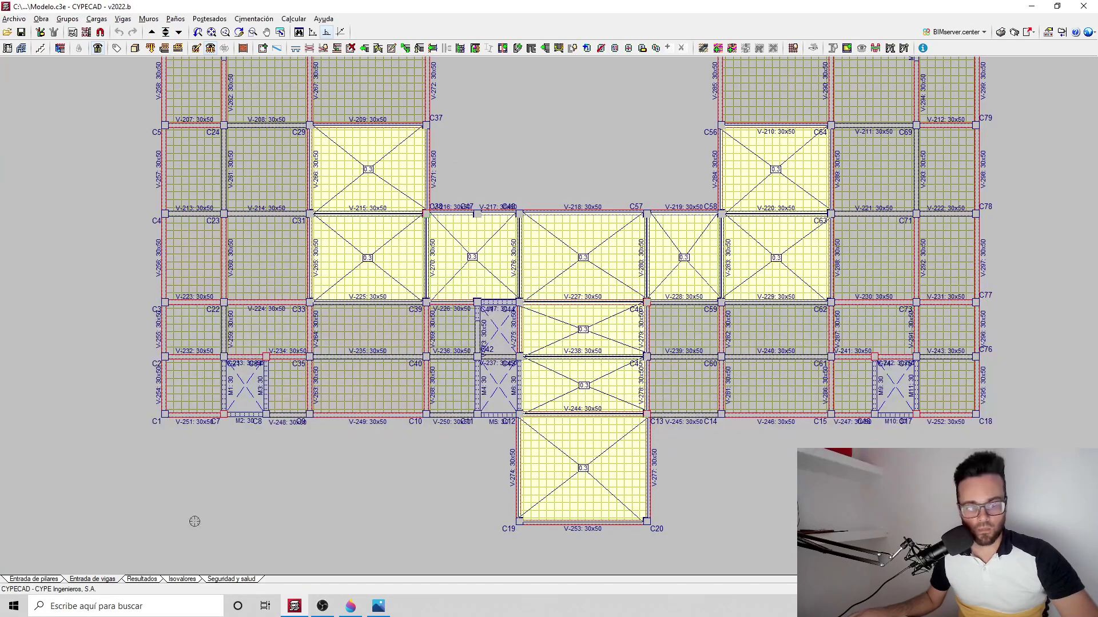
click(141, 581)
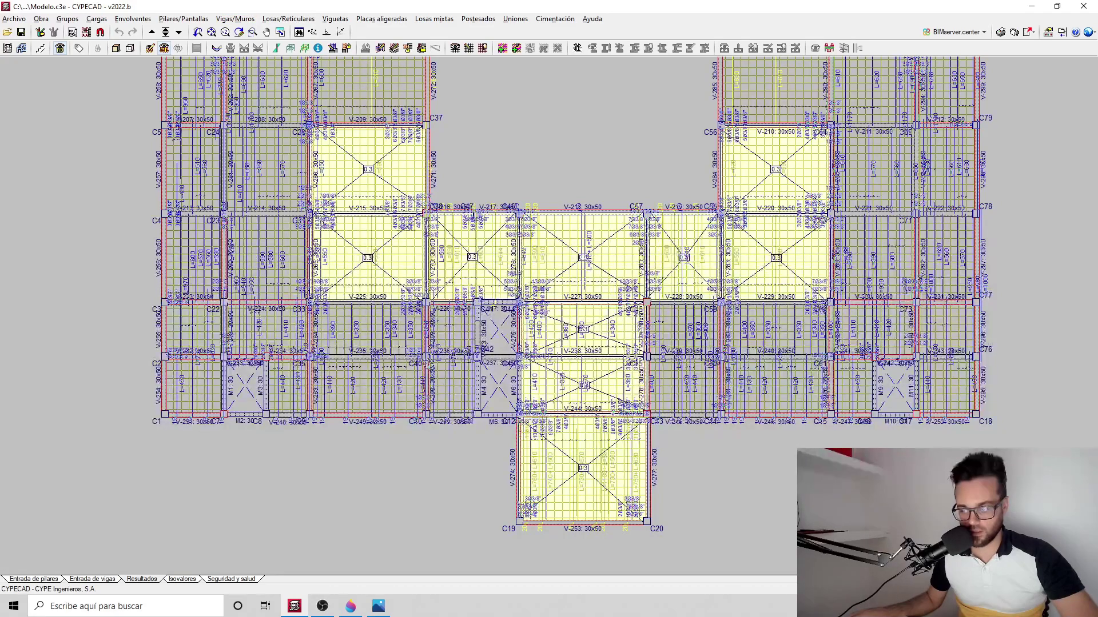
Inspect the 3/8" shear and punching reinforcement of the waffle slab around column C39
scroll(371, 349, up, 1)
scroll(336, 335, up, 3)
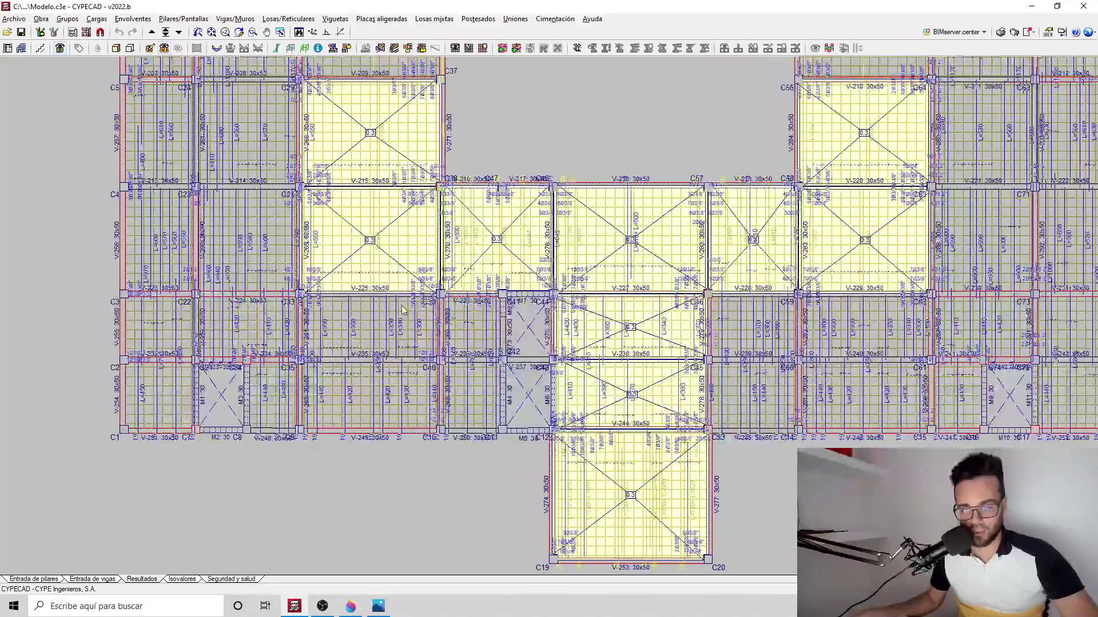
scroll(472, 267, up, 3)
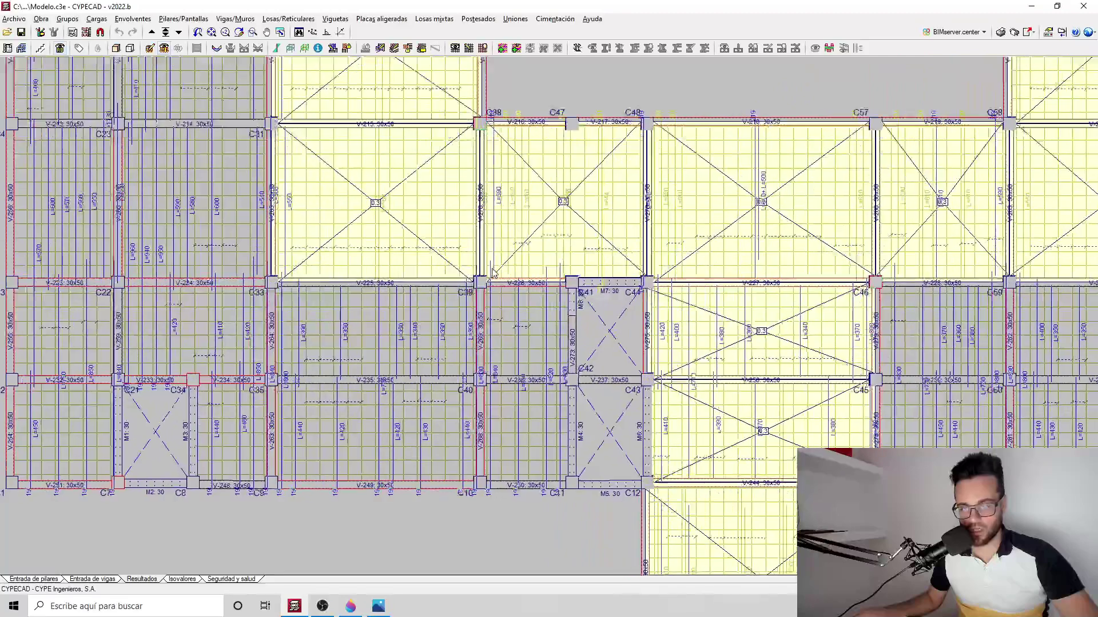
scroll(496, 273, up, 4)
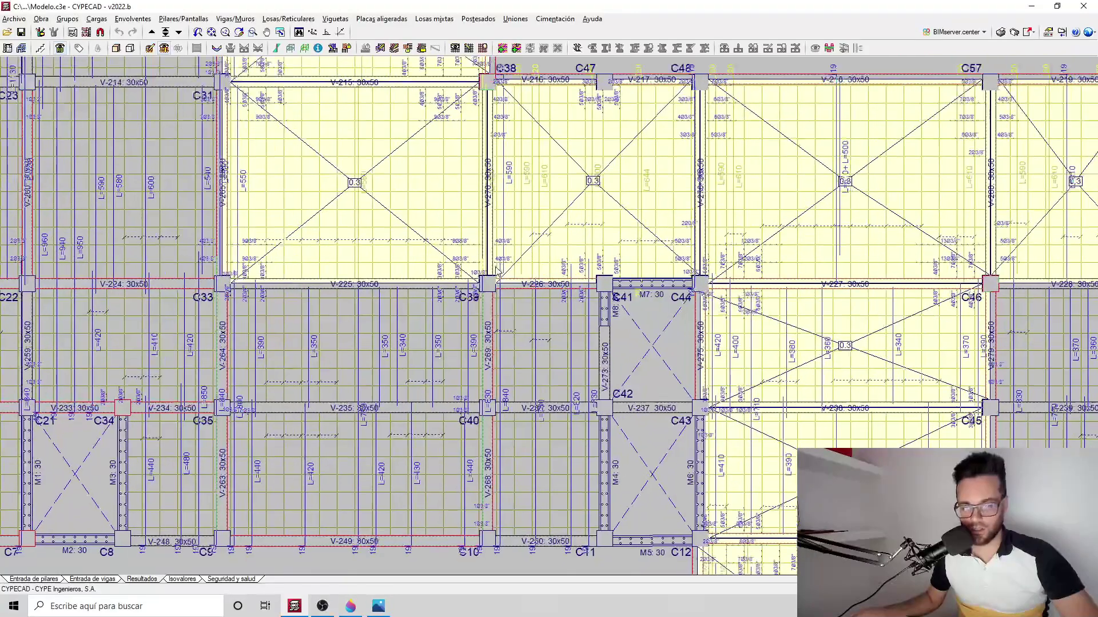
scroll(490, 267, up, 5)
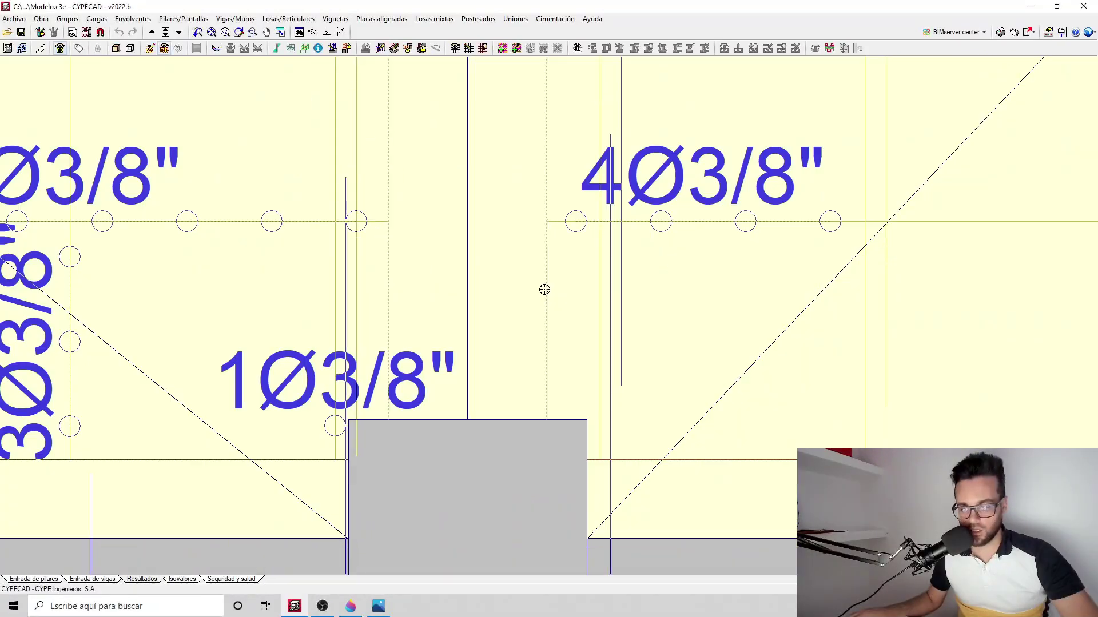
scroll(535, 284, down, 3)
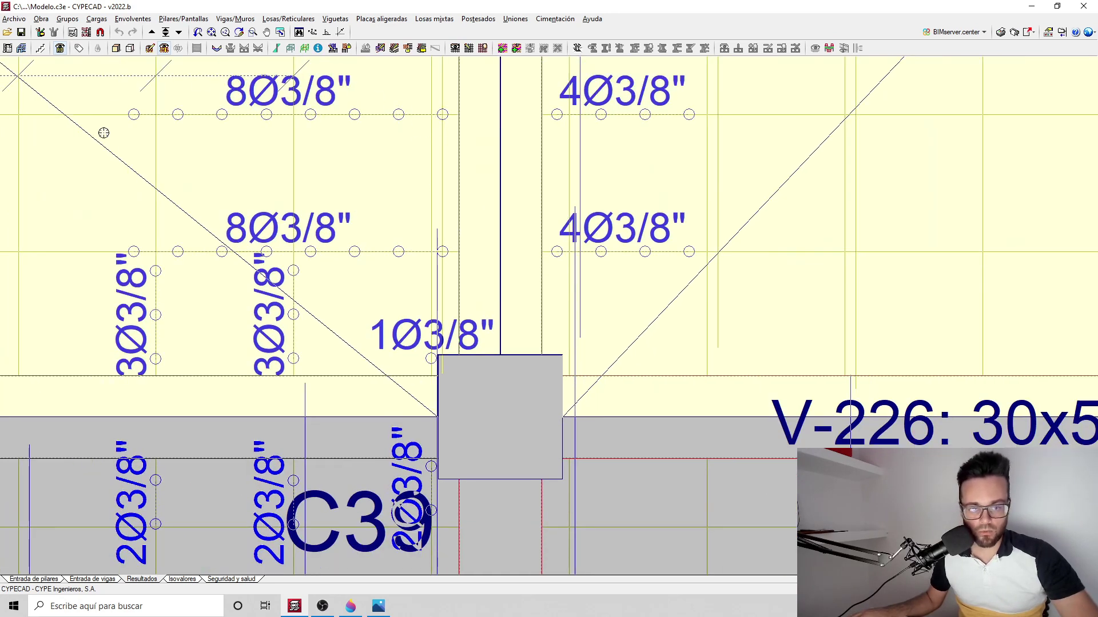
scroll(516, 178, down, 2)
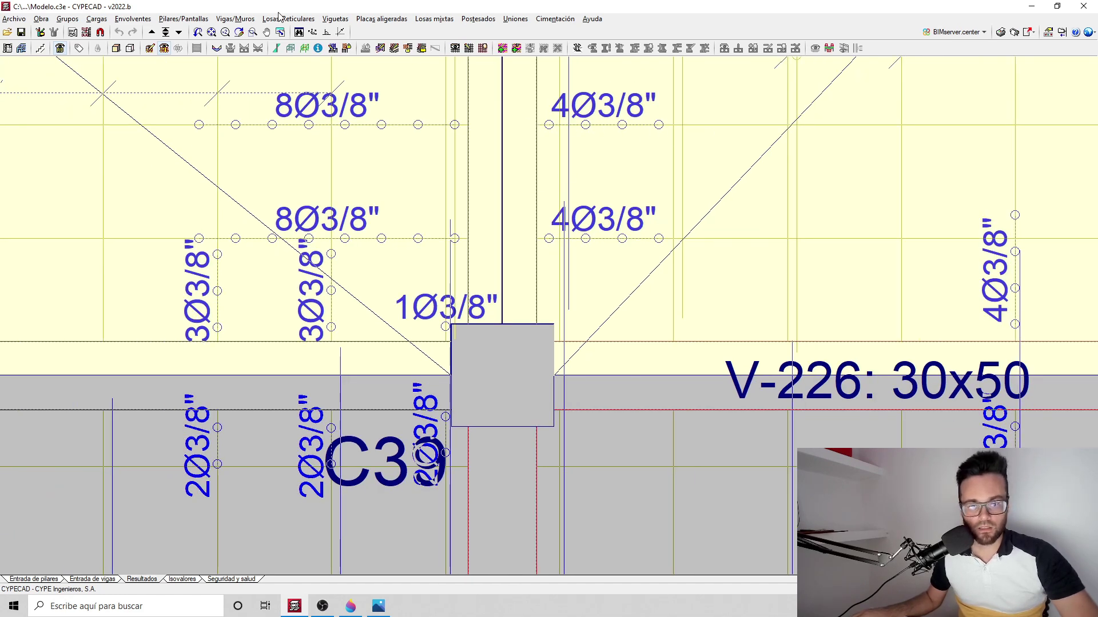
click(233, 20)
mouse_move(190, 20)
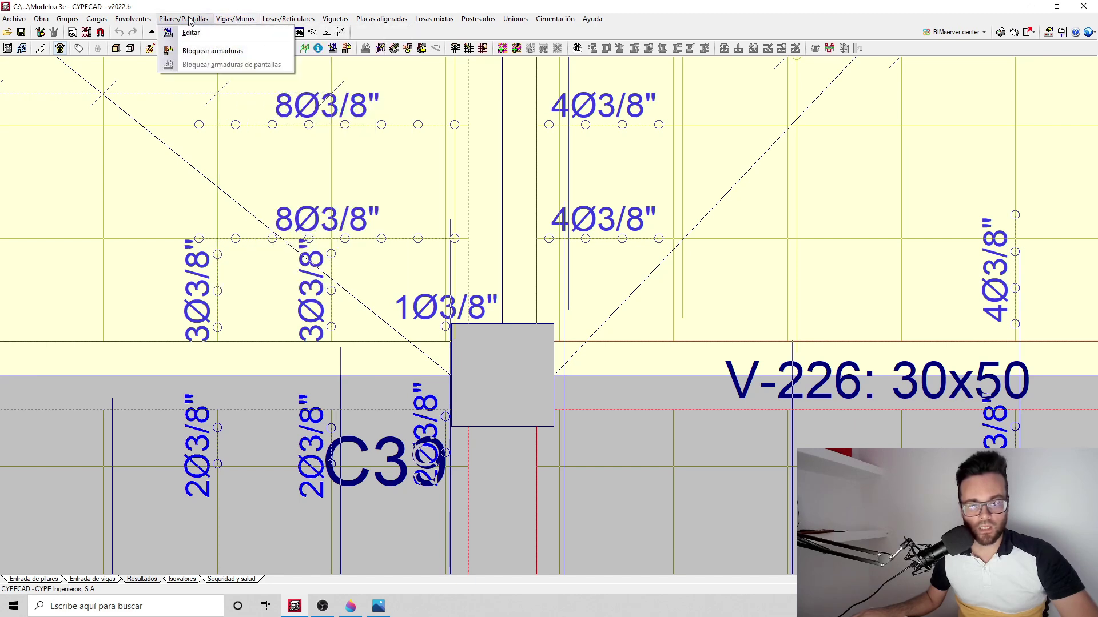
Switch to the beam entry mode and draw the slab panels' waffle blocks with the Detallar casetones option of Gestión paños
mouse_move(133, 19)
click(98, 577)
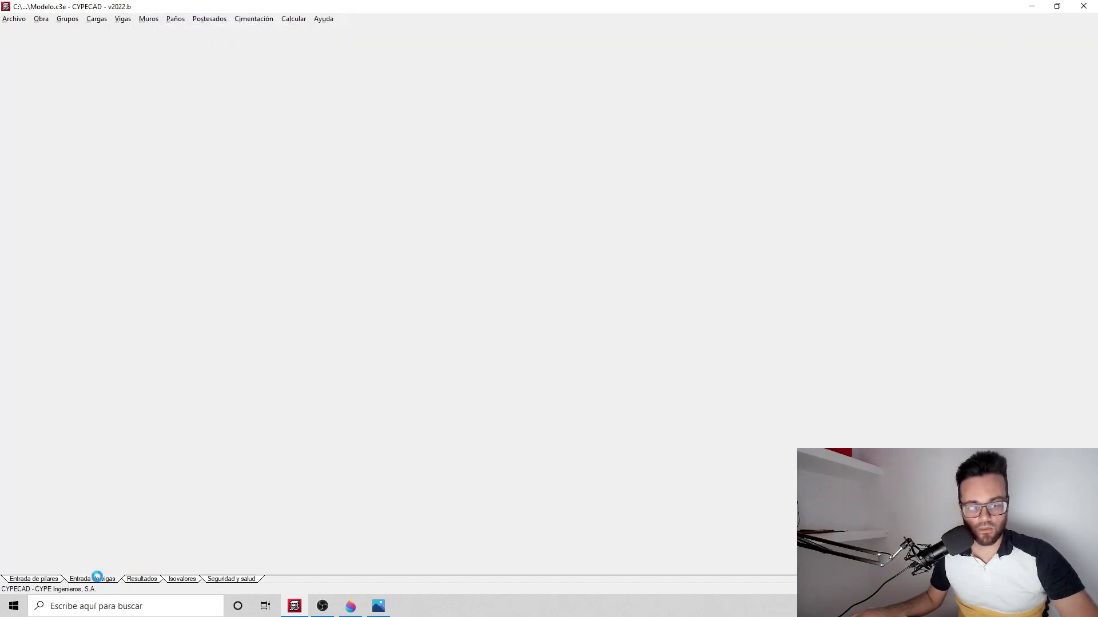
click(176, 19)
click(185, 33)
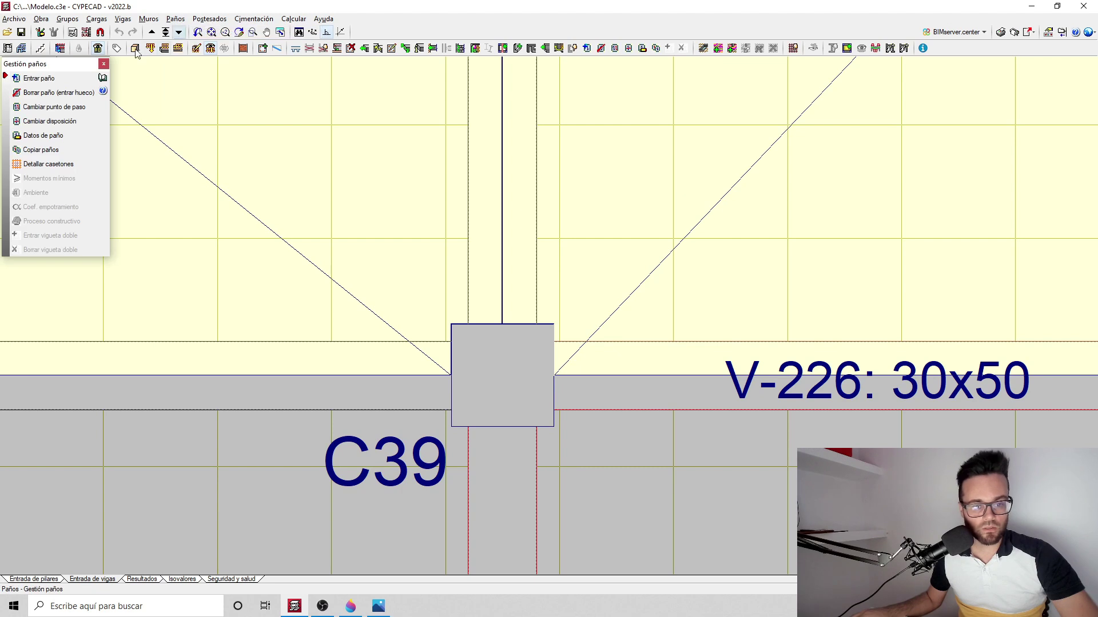
click(64, 165)
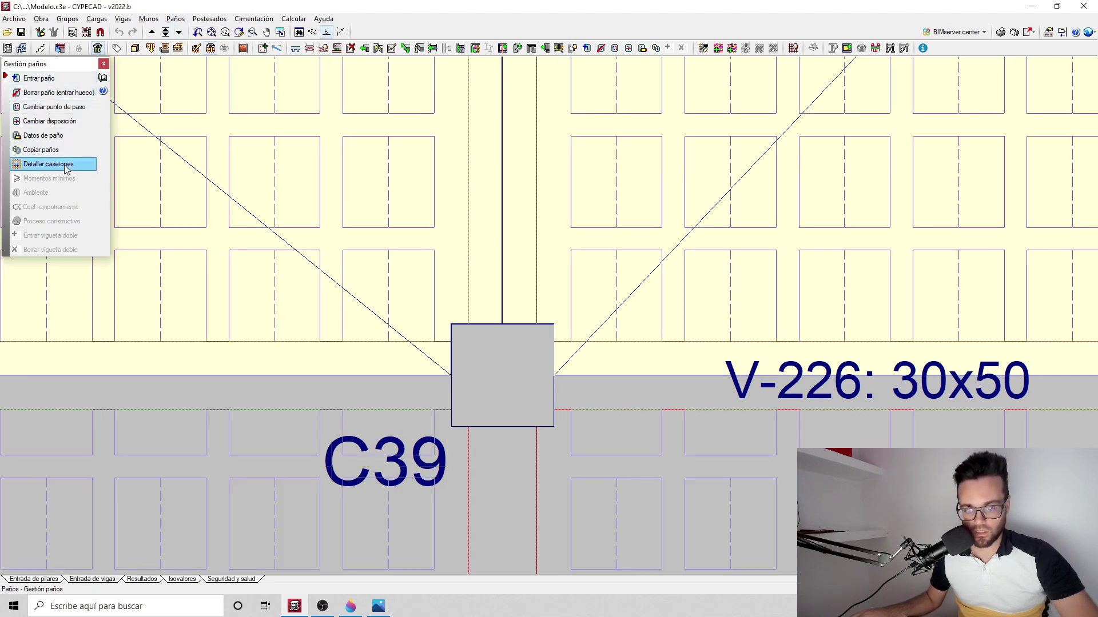
Examine the waffle blocks and ribs around column C39, and return to the results mode to compare the reinforcement there
scroll(627, 212, down, 1)
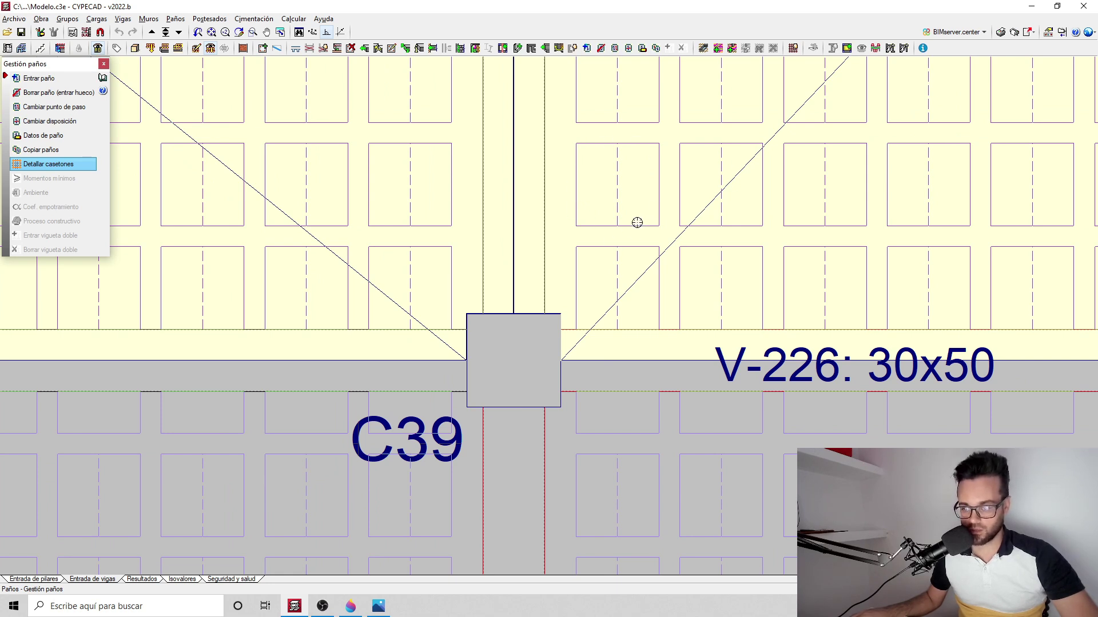
scroll(637, 223, down, 1)
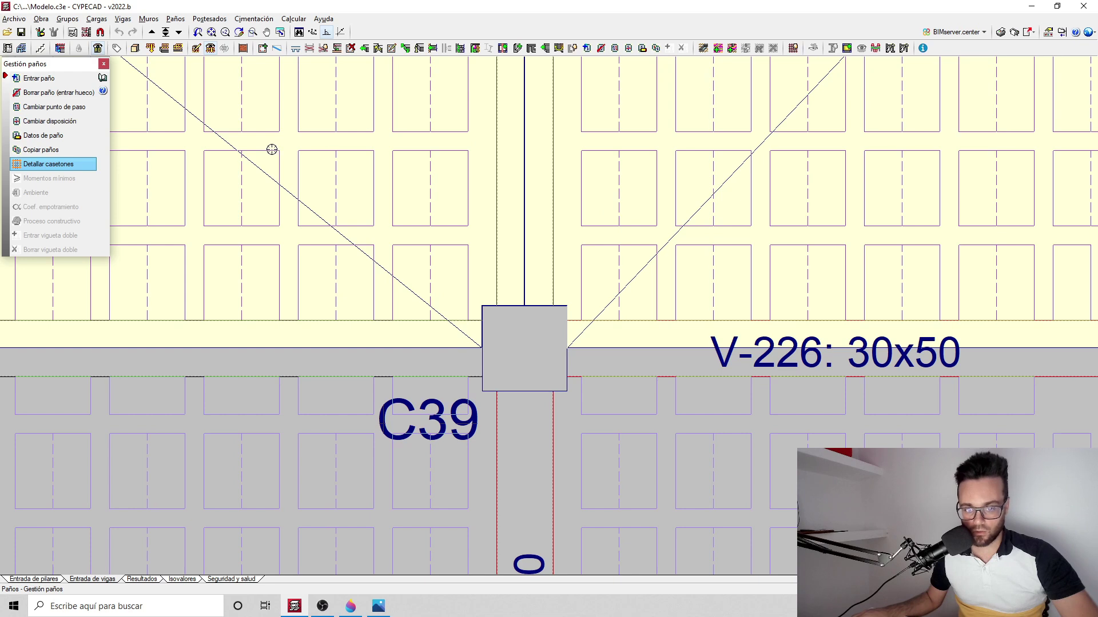
scroll(478, 180, down, 1)
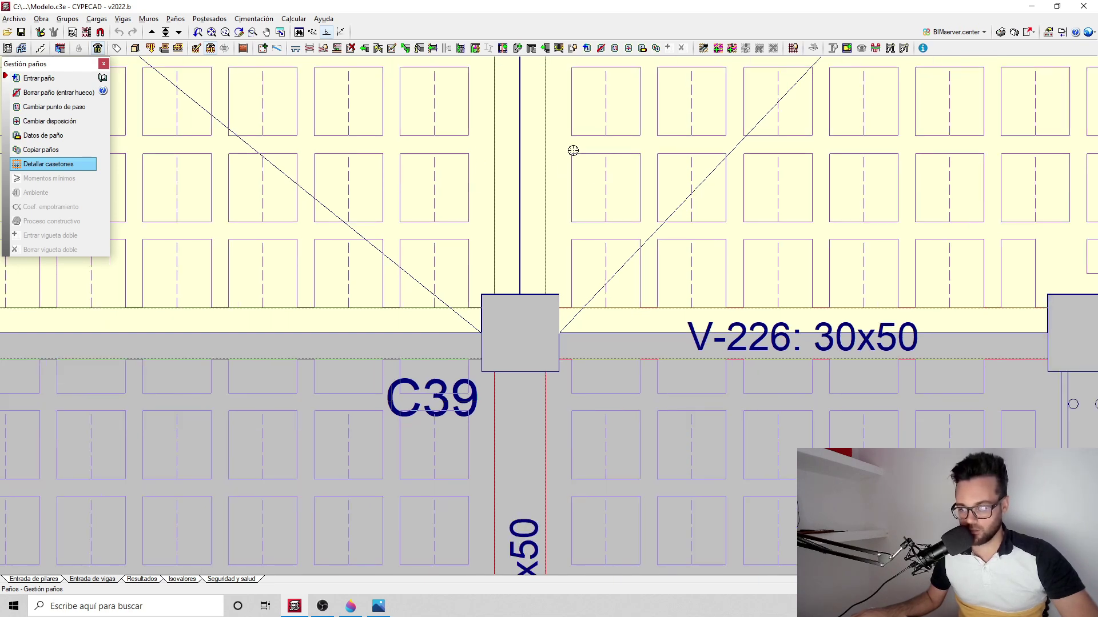
scroll(646, 183, down, 1)
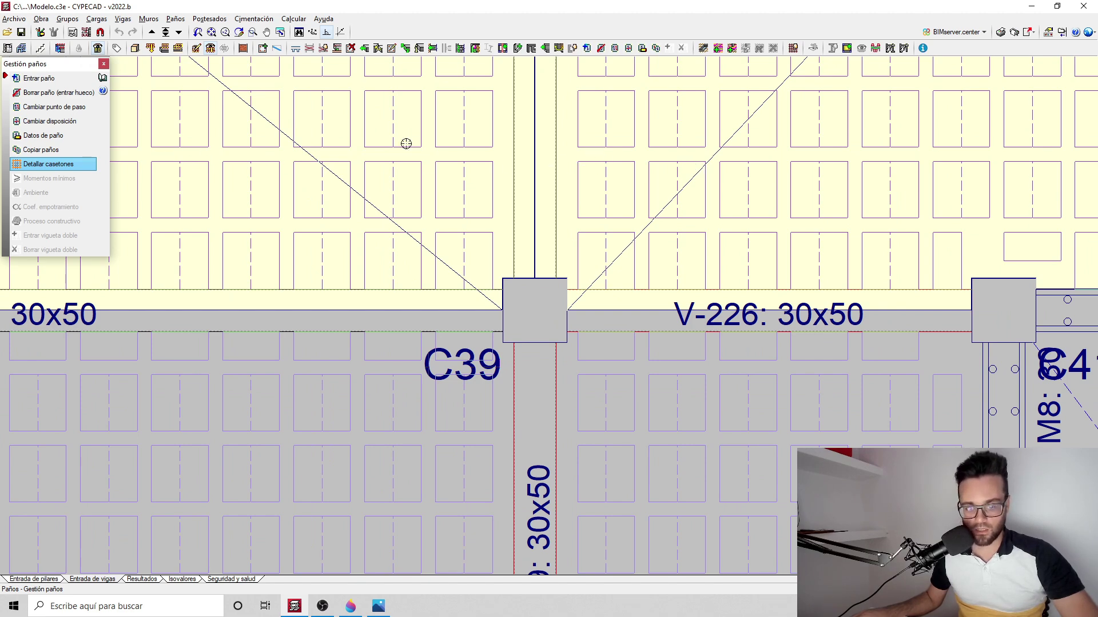
click(143, 579)
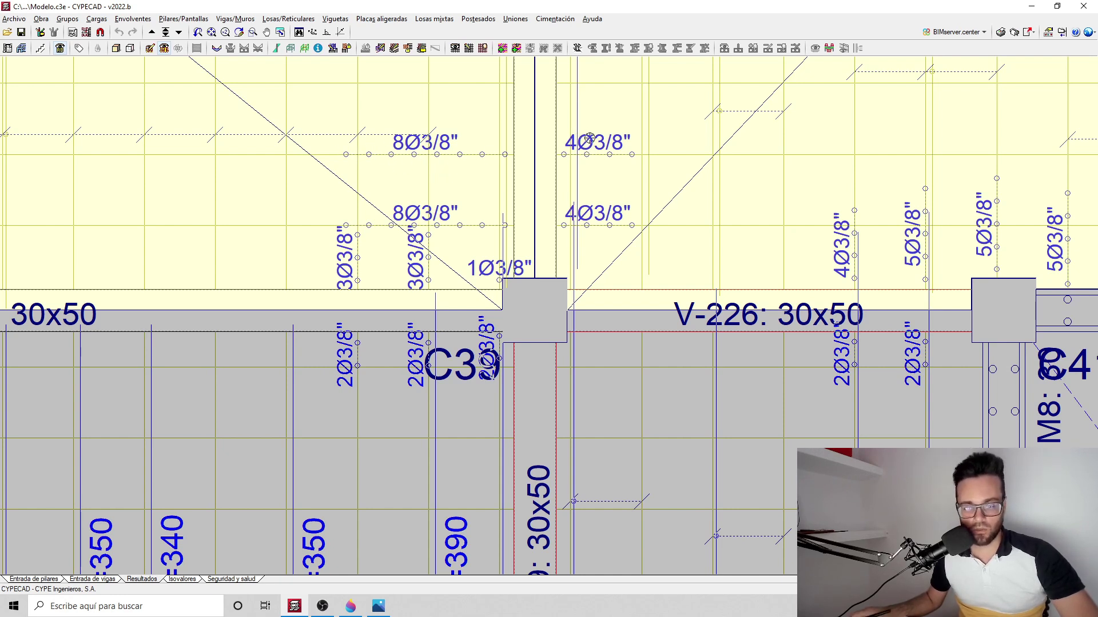
scroll(643, 246, down, 1)
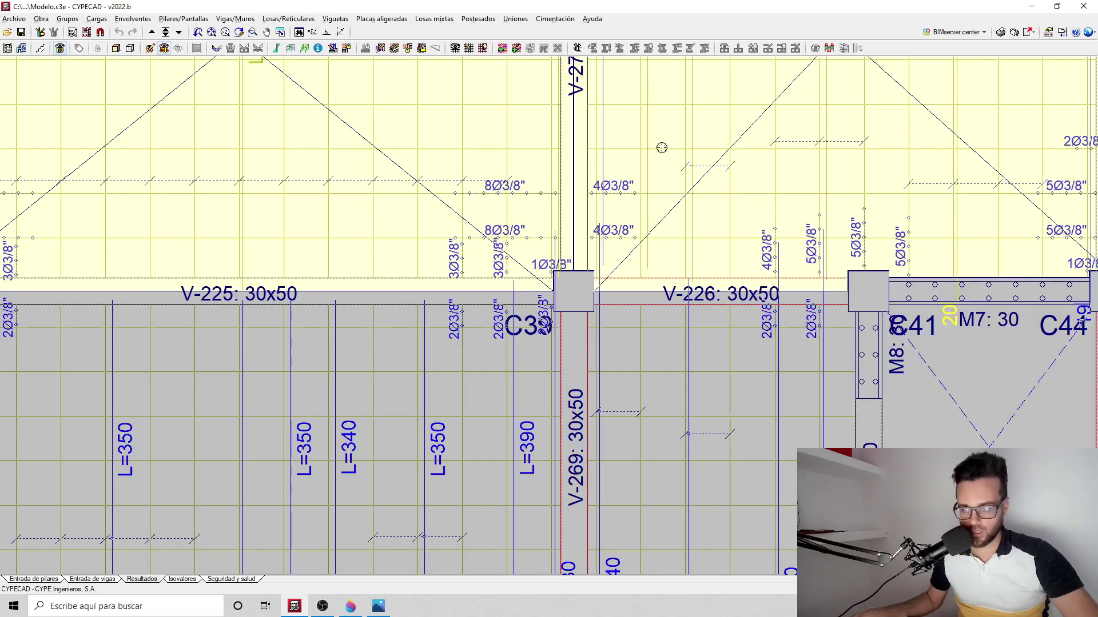
Reopen the final calculation report from the beam entry mode, read its notes for groups 2 to 4 and the columns, and close it
click(104, 580)
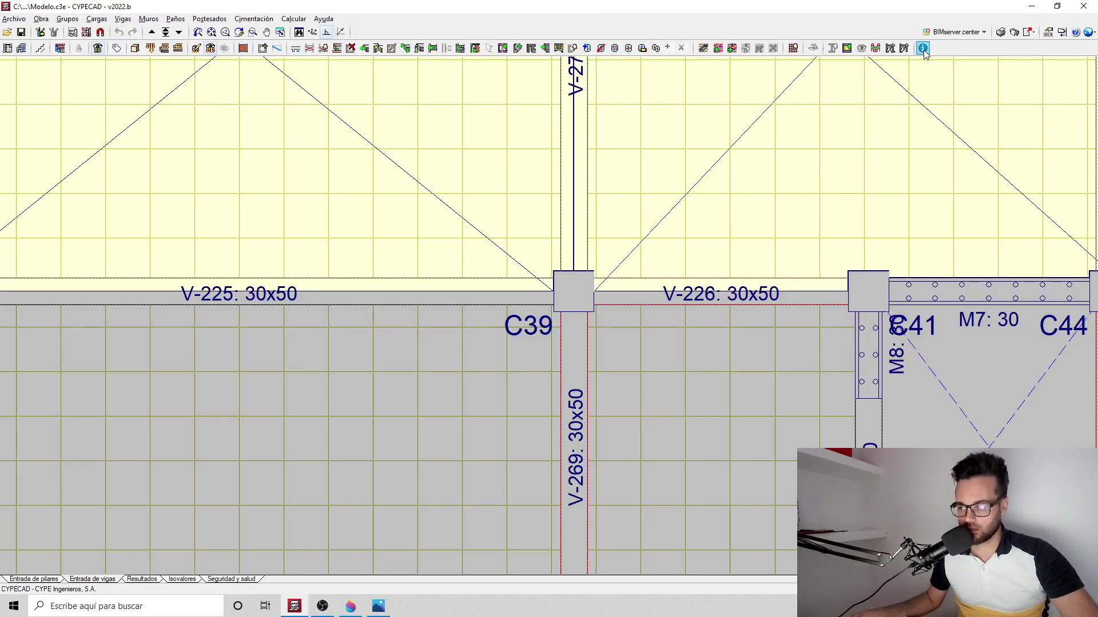
click(922, 50)
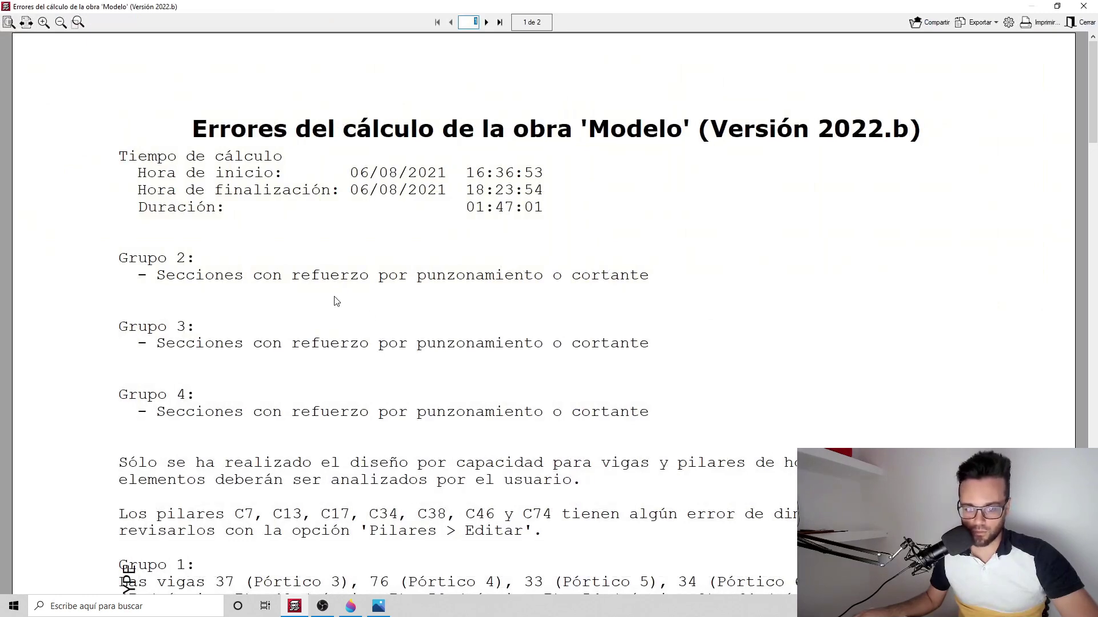
scroll(498, 277, down, 3)
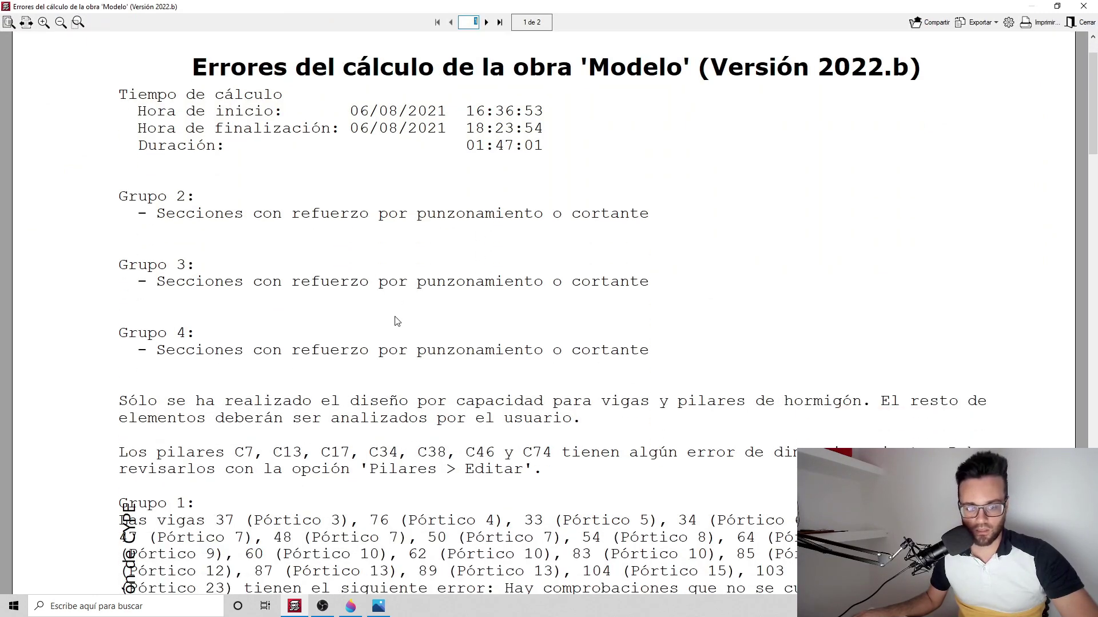
scroll(172, 317, down, 1)
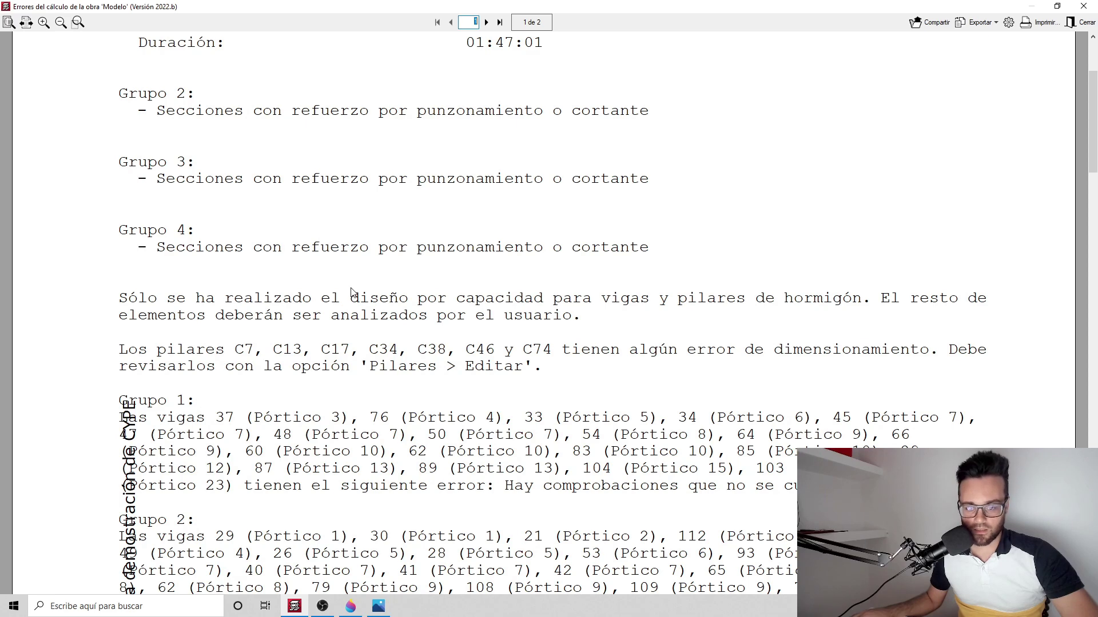
click(1082, 22)
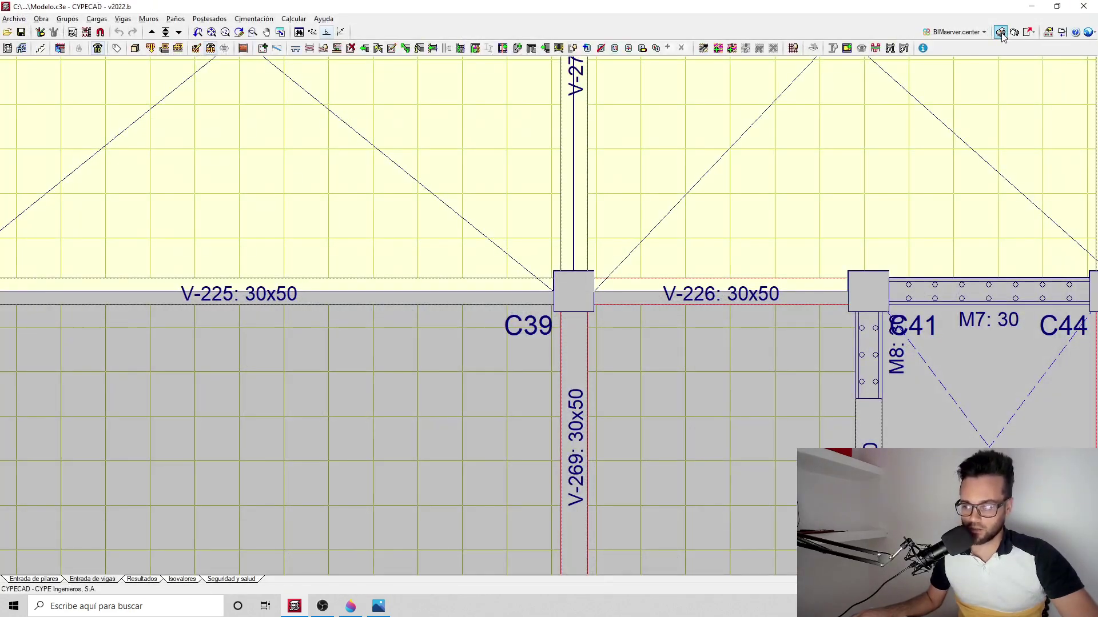
Open the seismic action justification report (Justificación de la acción sísmica) from the project's reports
click(1000, 32)
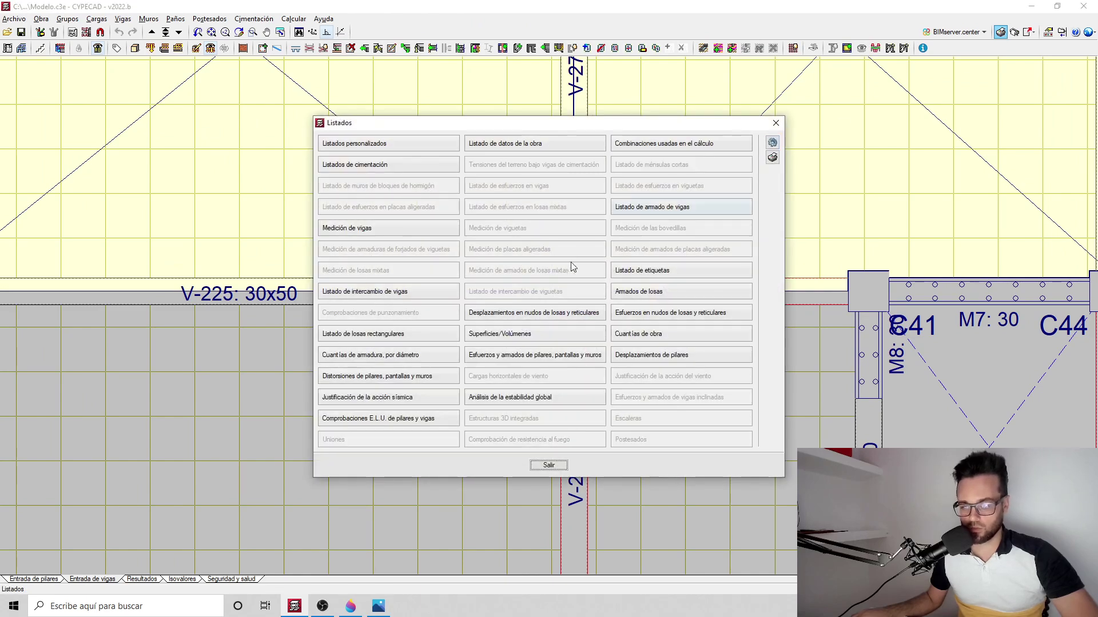
click(405, 398)
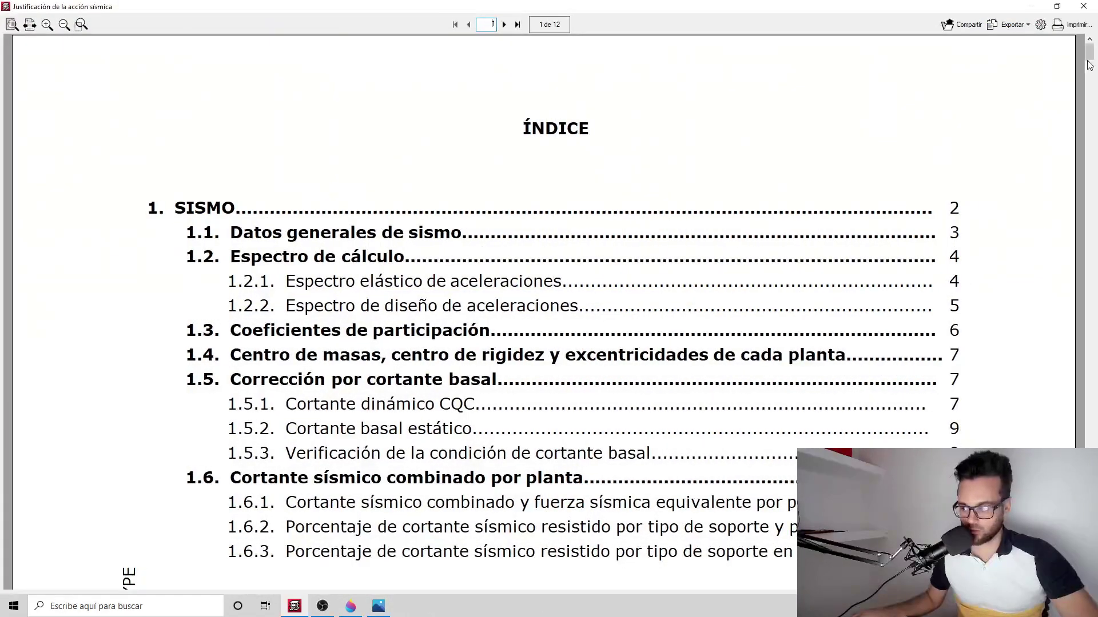
Read the participation coefficients and the following sections of the seismic action report, and close the report and the report list
drag(1088, 56, 1089, 286)
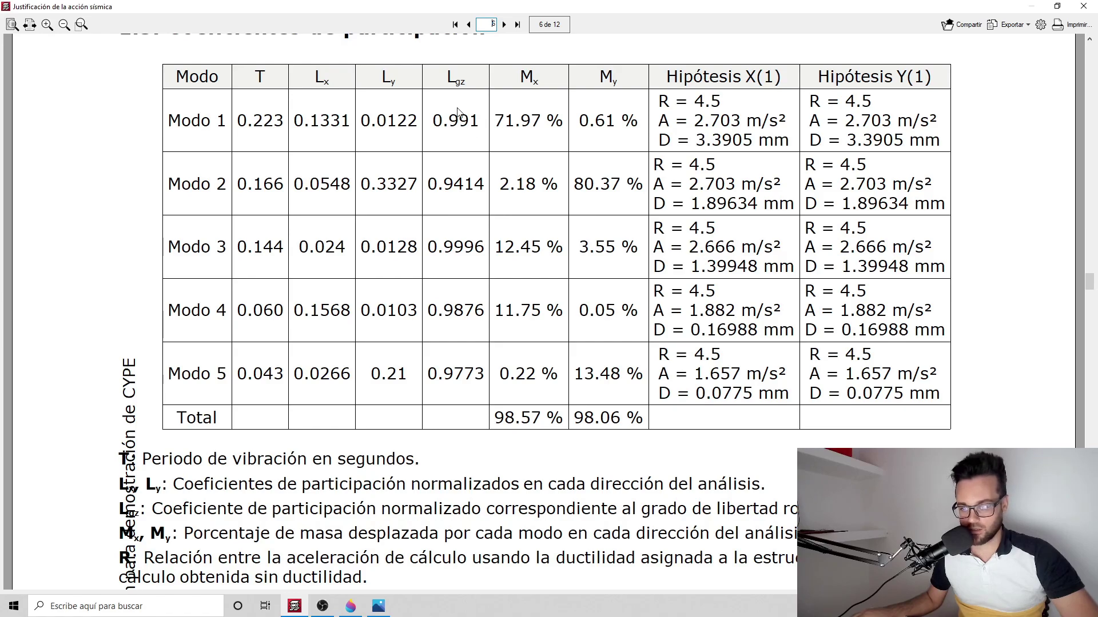
drag(1090, 278, 1095, 377)
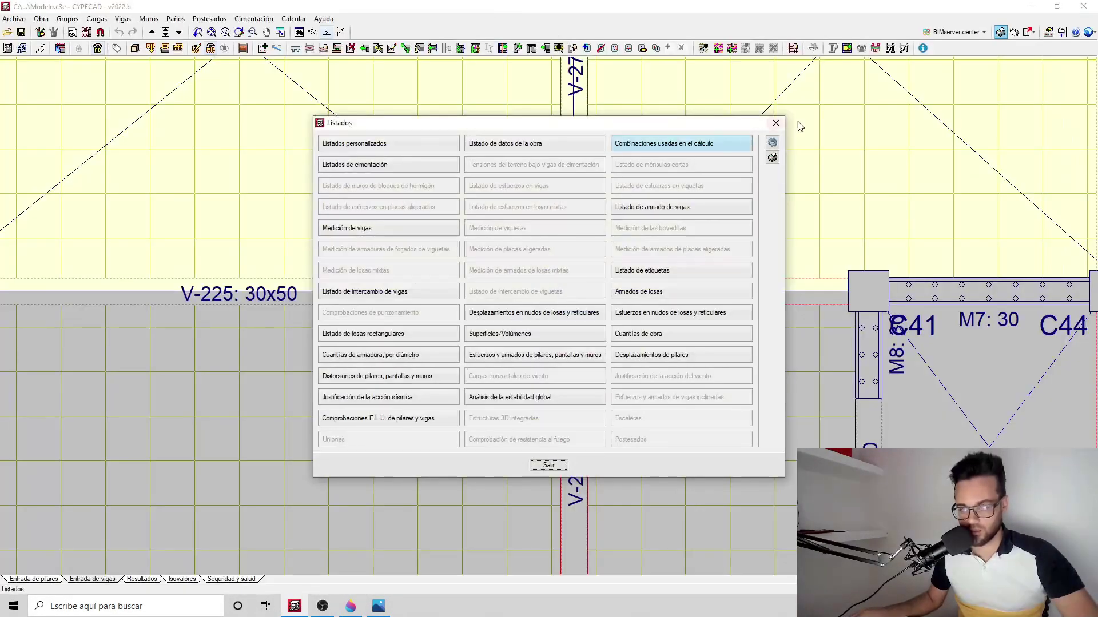
key(Escape)
Return to the results mode and view the slab reinforcement in the panels around column C39
scroll(170, 457, down, 2)
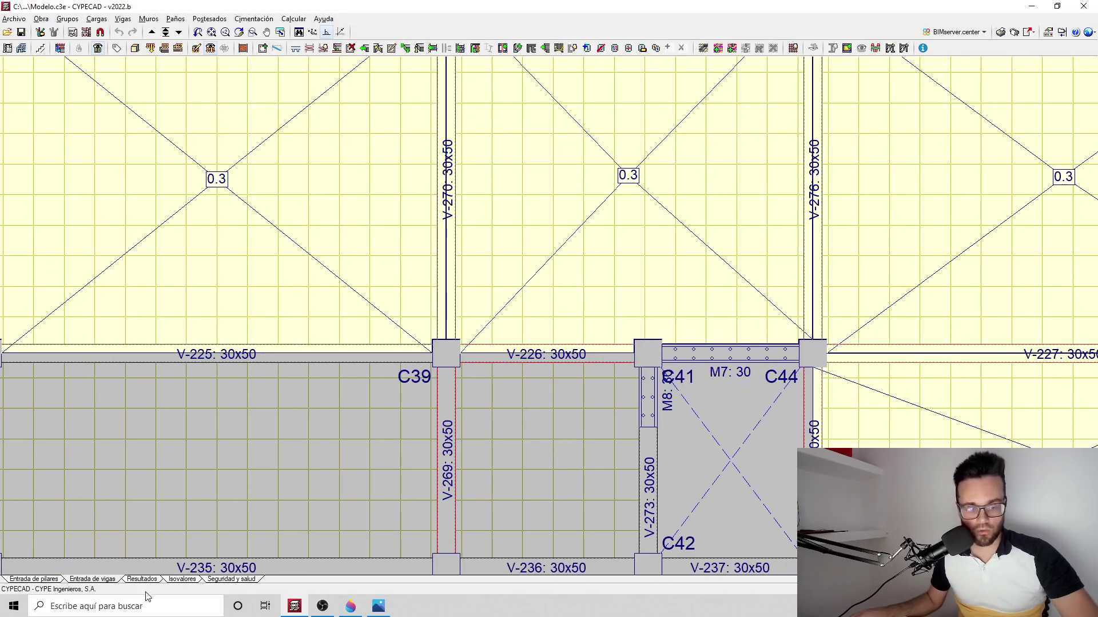
click(148, 581)
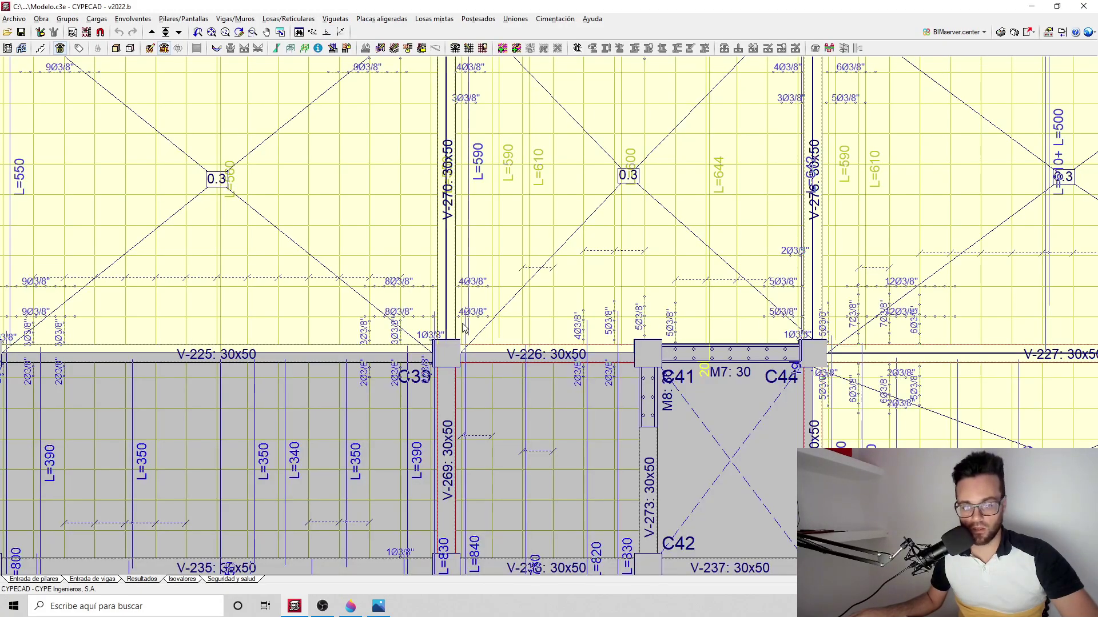
scroll(470, 312, down, 3)
Check the maximum geometric ratio in the column reinforcement tables under the general data's bar steel settings, and close all the dialogs
click(42, 19)
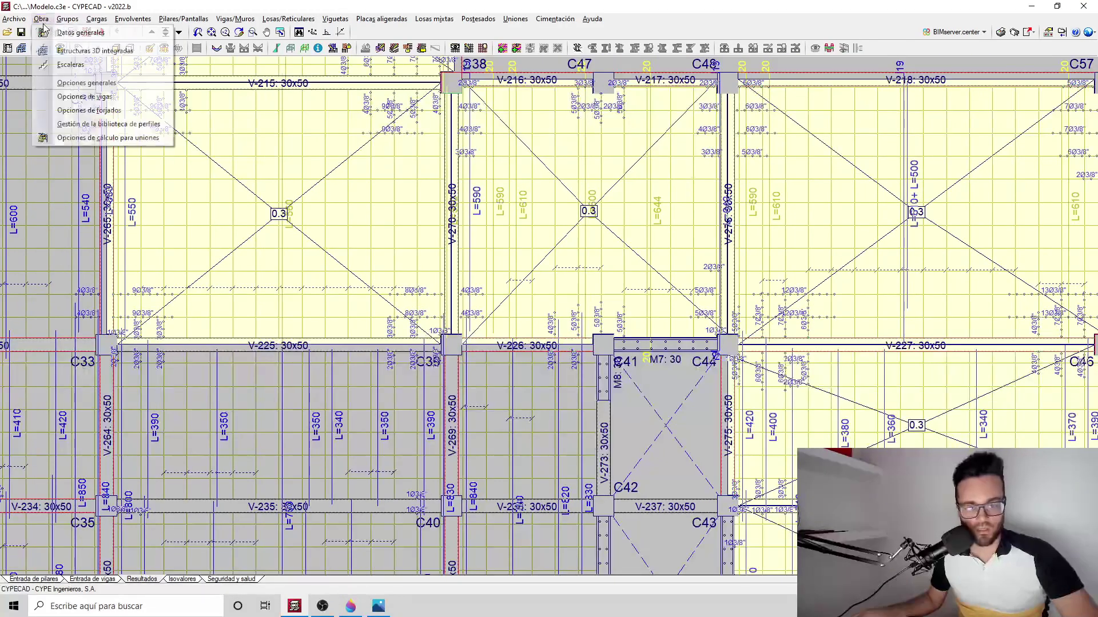
click(68, 46)
click(554, 314)
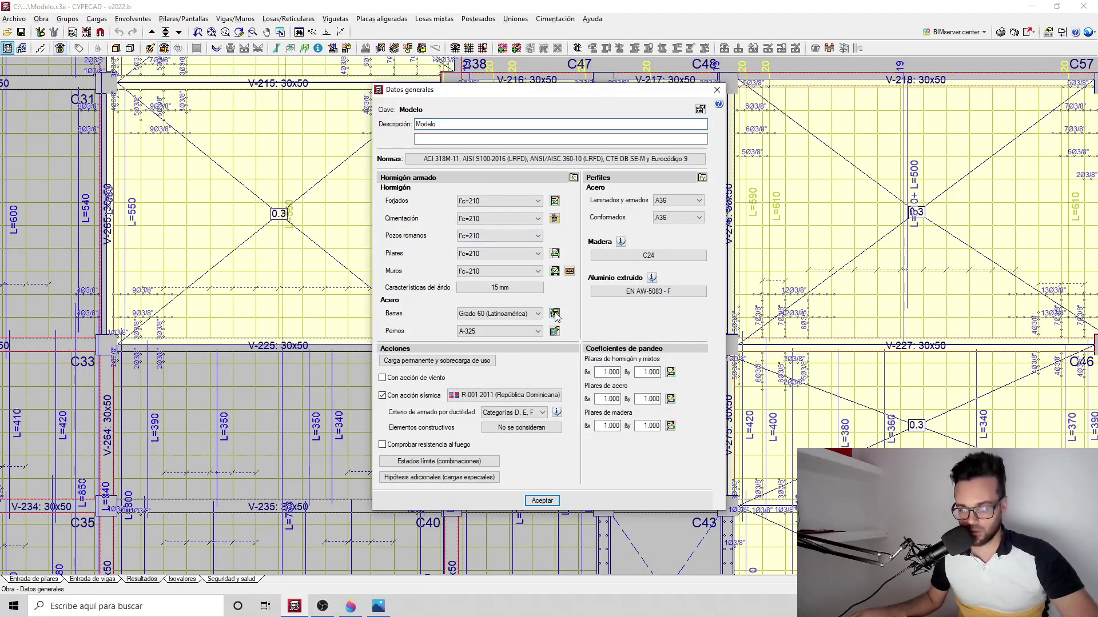
click(612, 169)
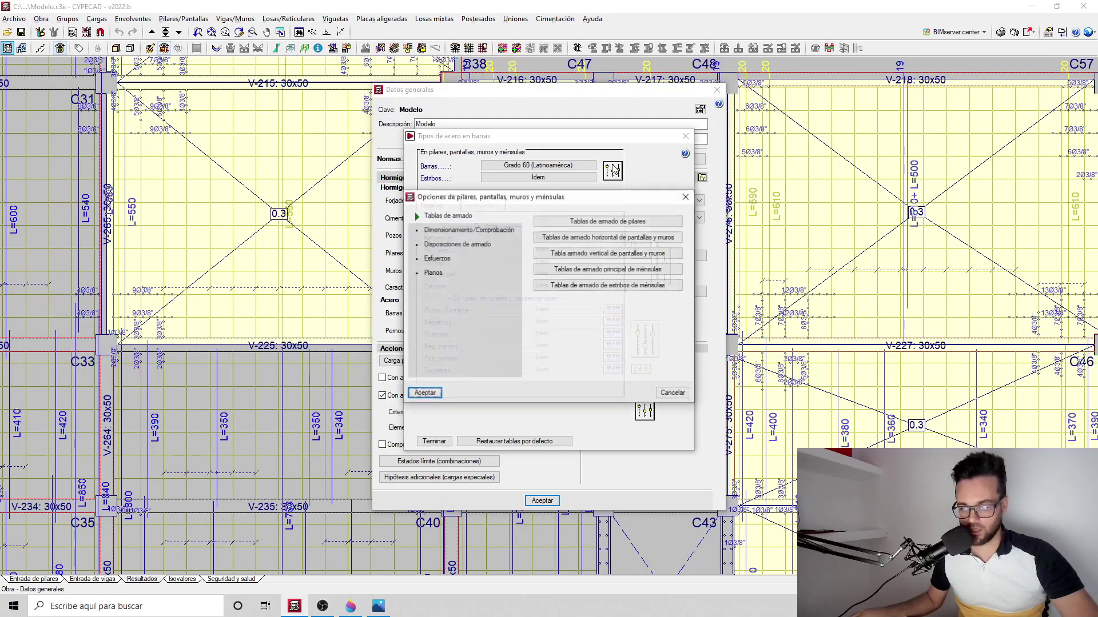
click(607, 222)
click(517, 246)
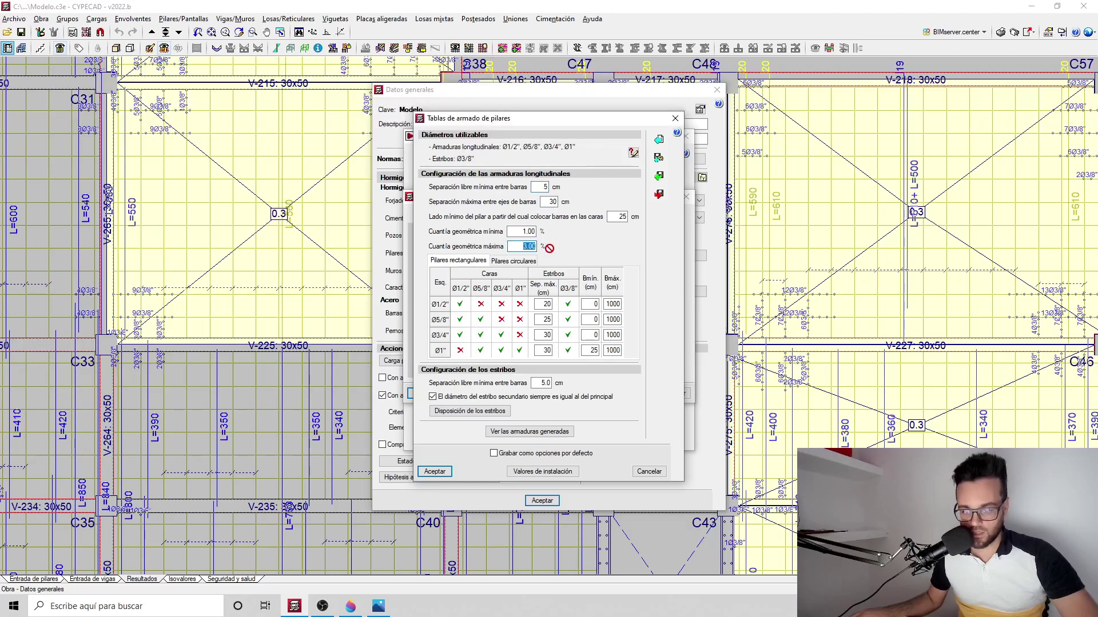
click(675, 119)
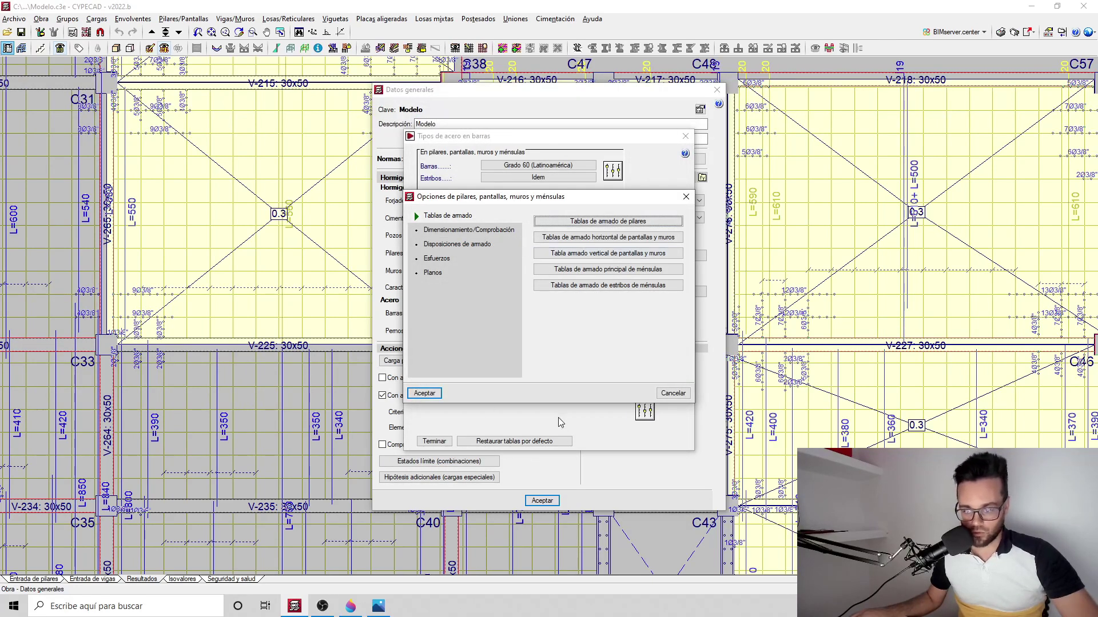
click(685, 196)
click(685, 136)
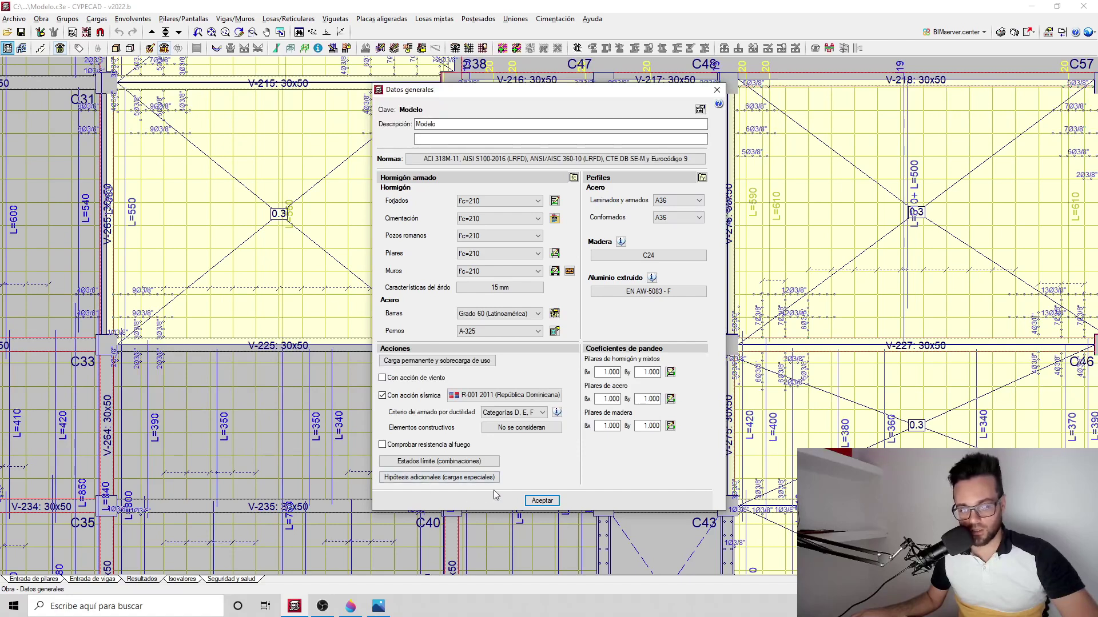
click(558, 501)
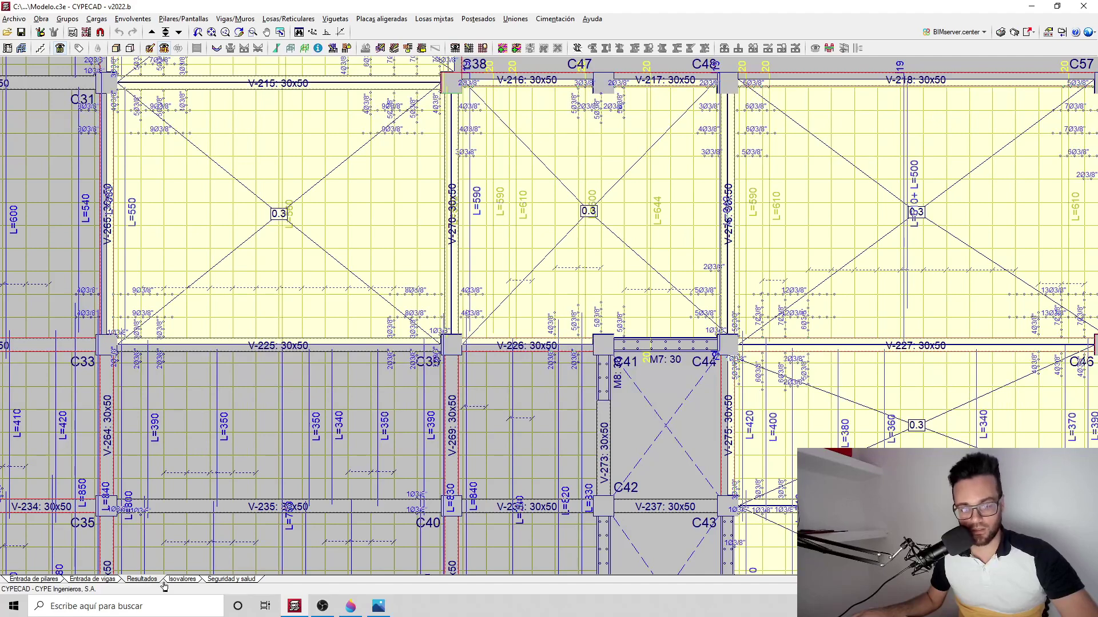
Display the isovalue map of Desplazamiento Z for Forjado 2 under the Peso propio hypothesis and examine the slab panels
click(183, 579)
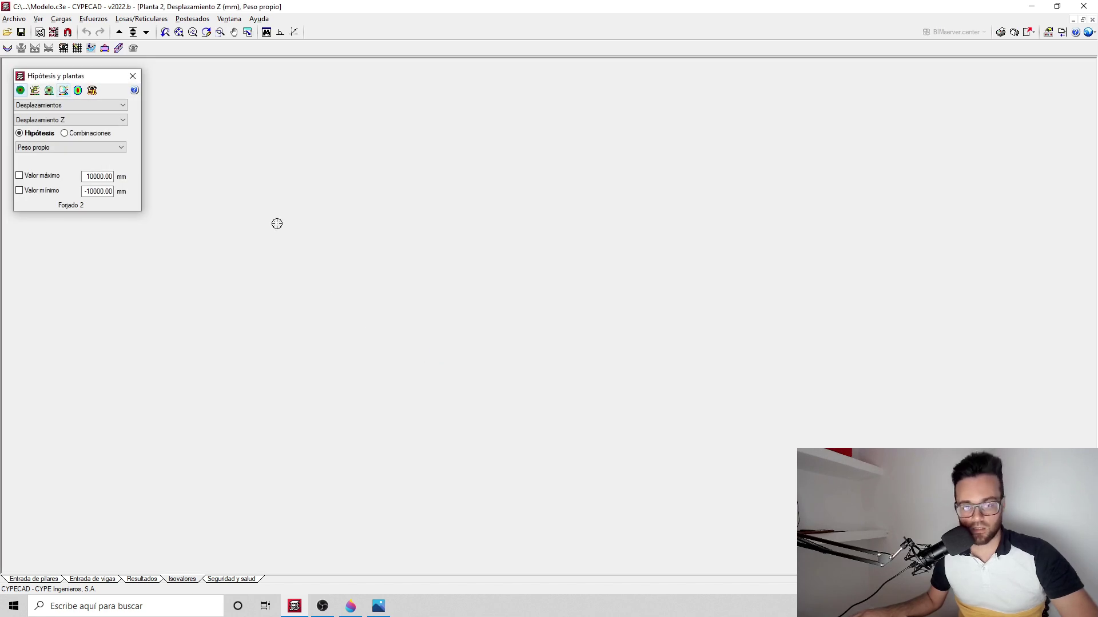
scroll(408, 310, down, 2)
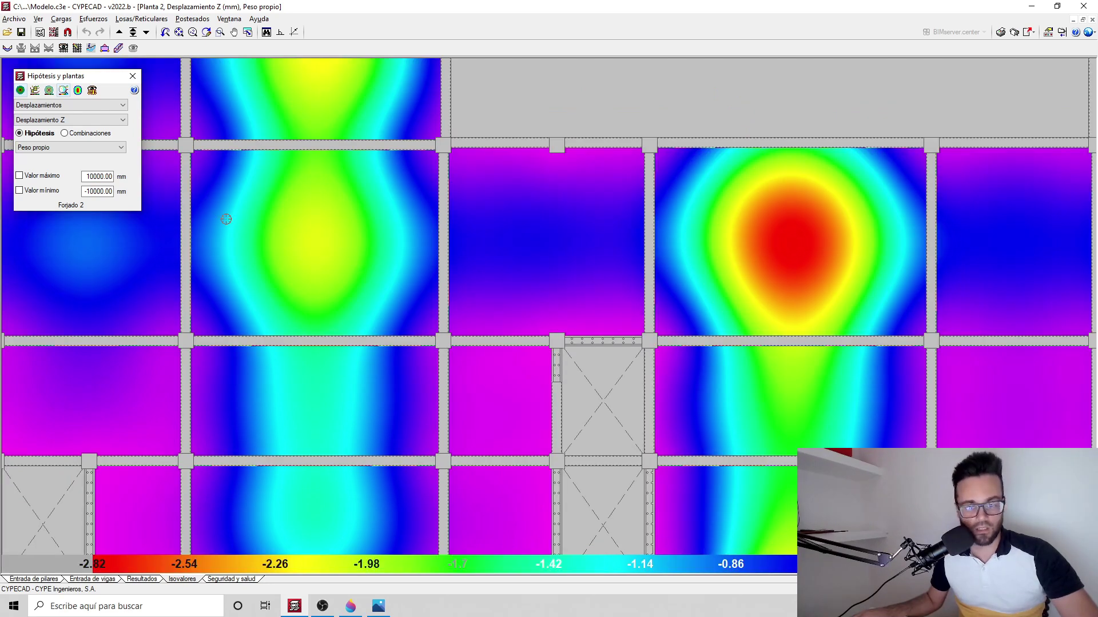
scroll(344, 259, down, 1)
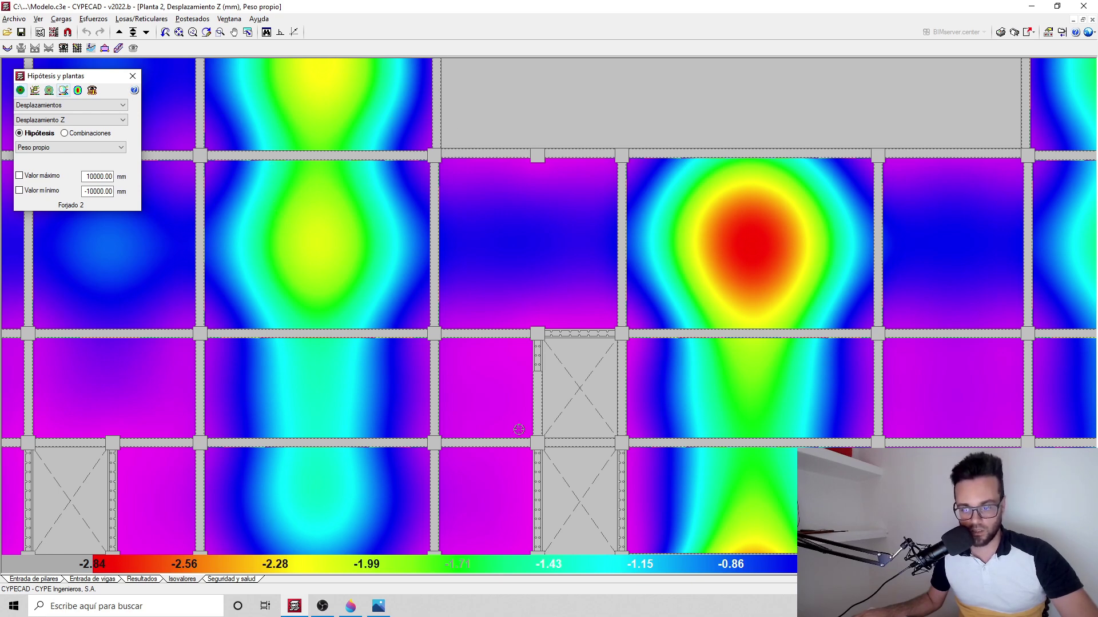
Return to the beam entry mode, bring the whole floor into view, and review the loads assigned to the groups in Cargas en grupos
click(86, 579)
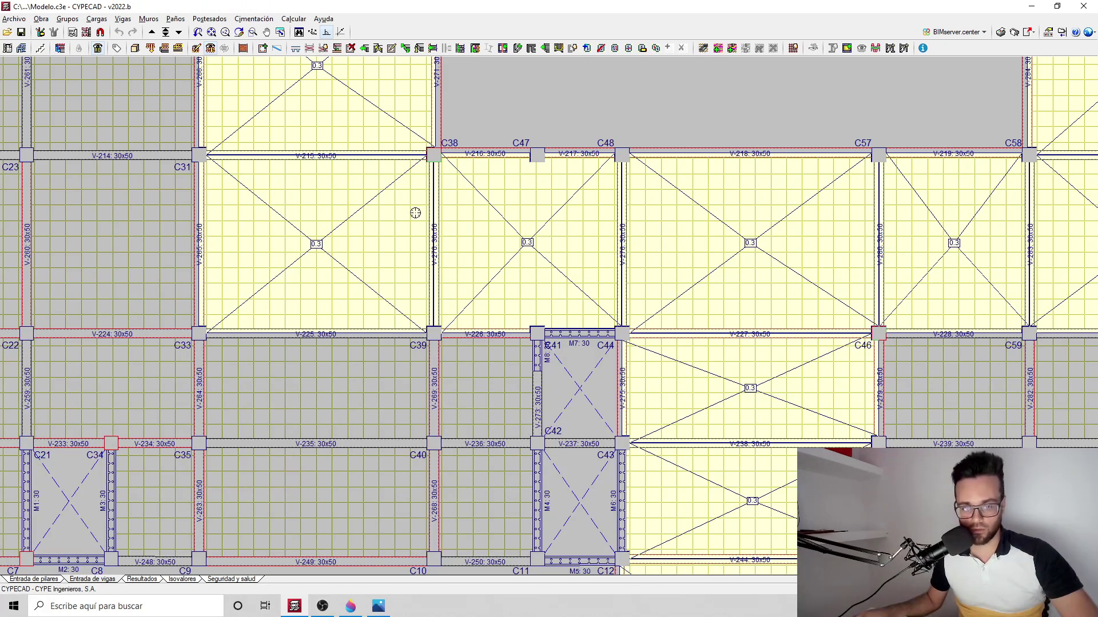
scroll(437, 206, down, 3)
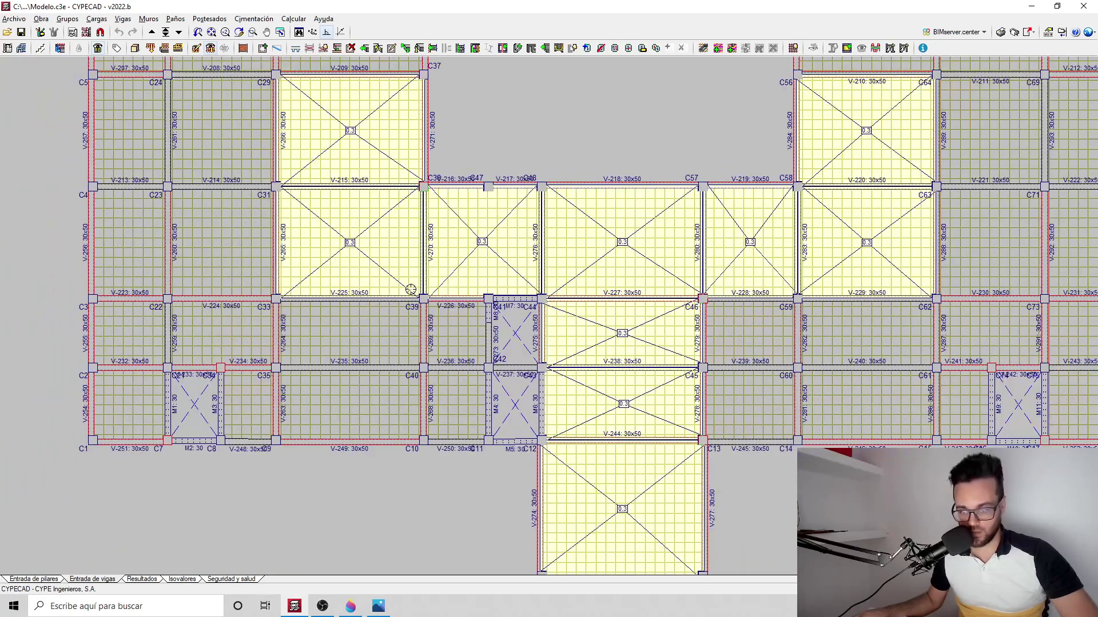
middle_drag(541, 289, 445, 272)
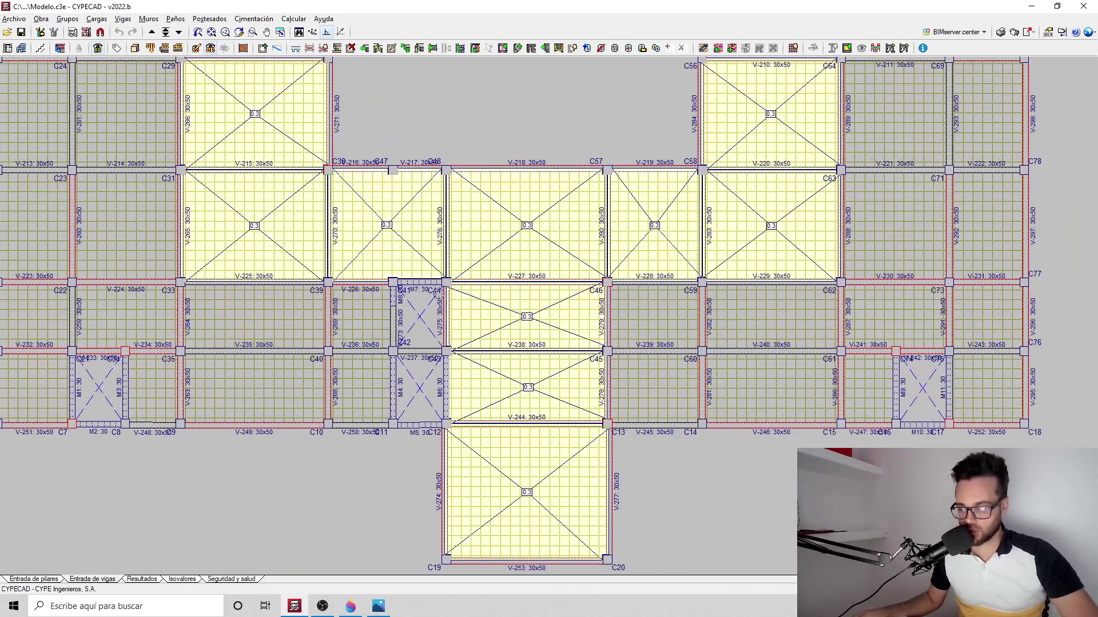
scroll(540, 257, down, 1)
middle_drag(537, 286, 529, 349)
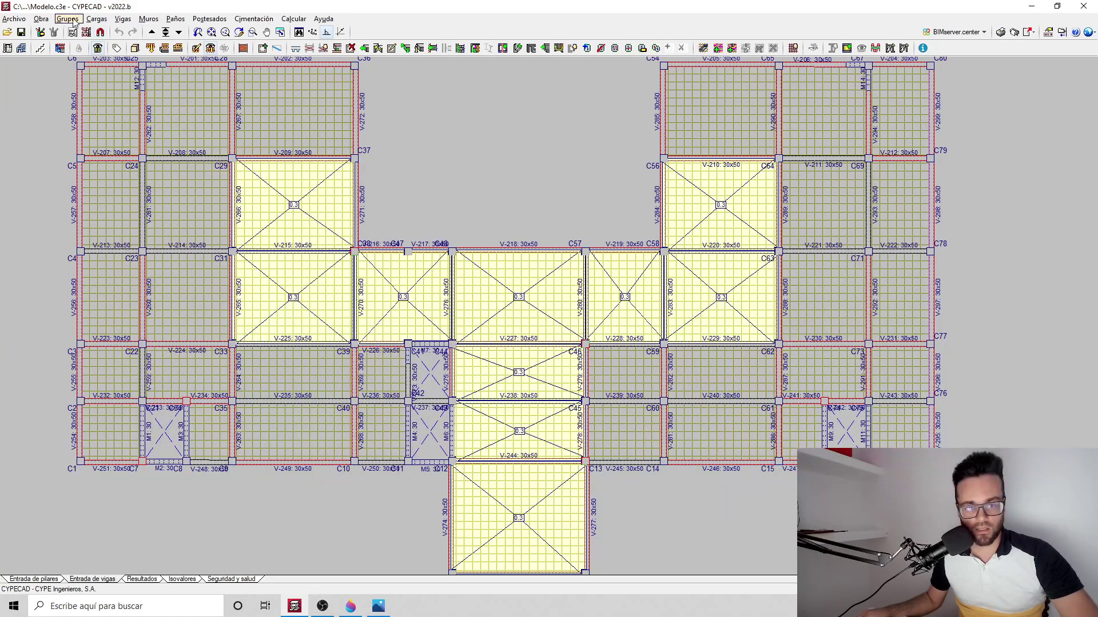
click(96, 19)
click(128, 77)
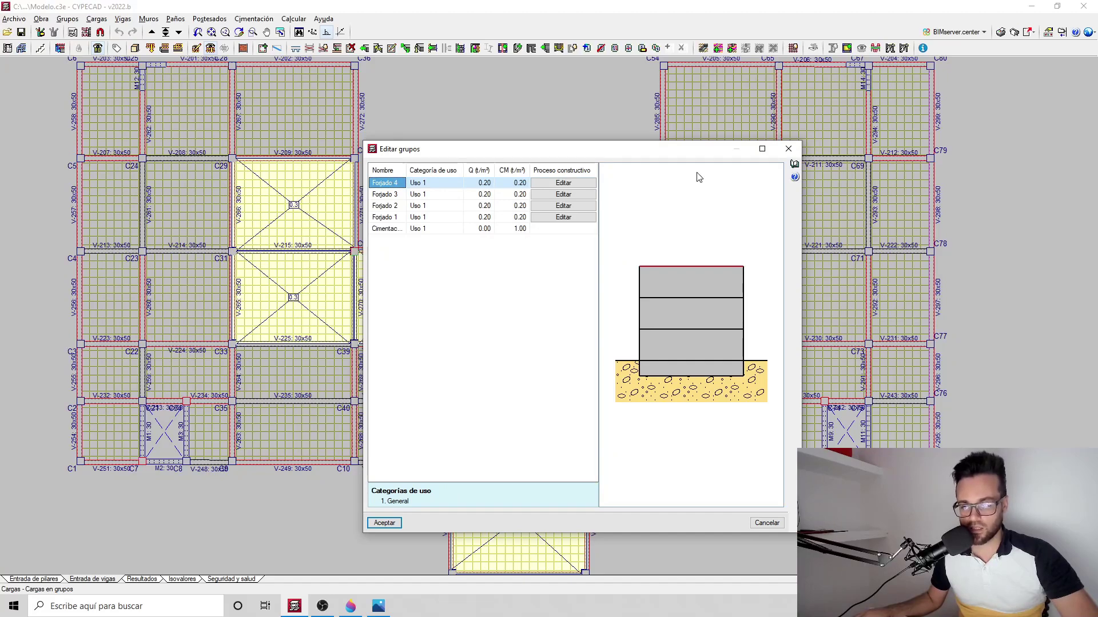
click(789, 148)
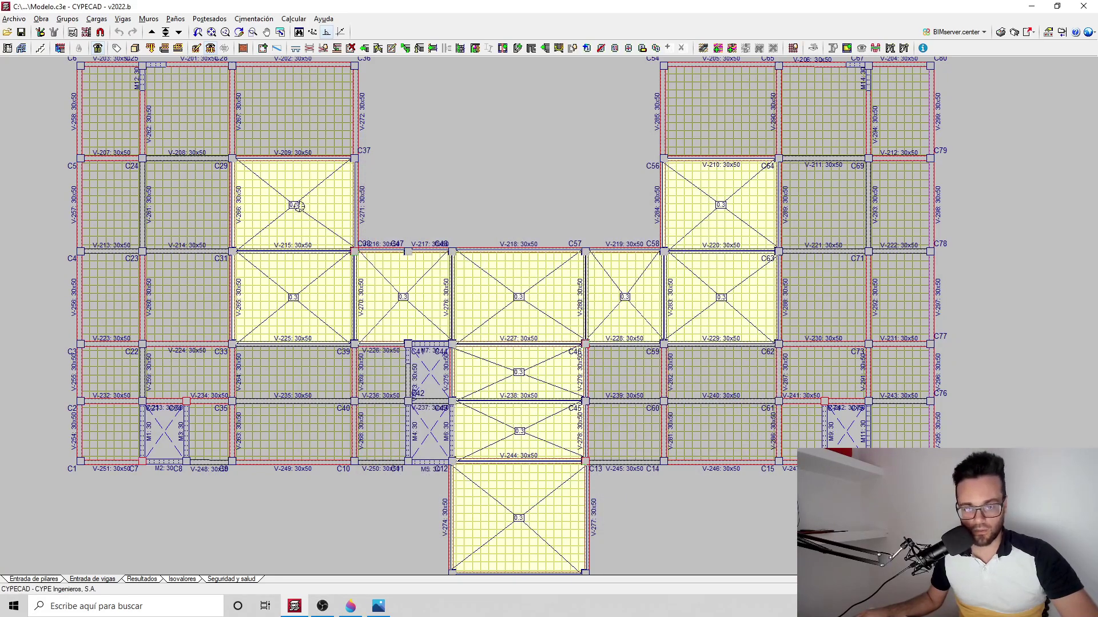
Open the surface loads on panels (Cargas superficiales en paños), inspect the available load hypotheses, and close the dialog
scroll(650, 299, down, 1)
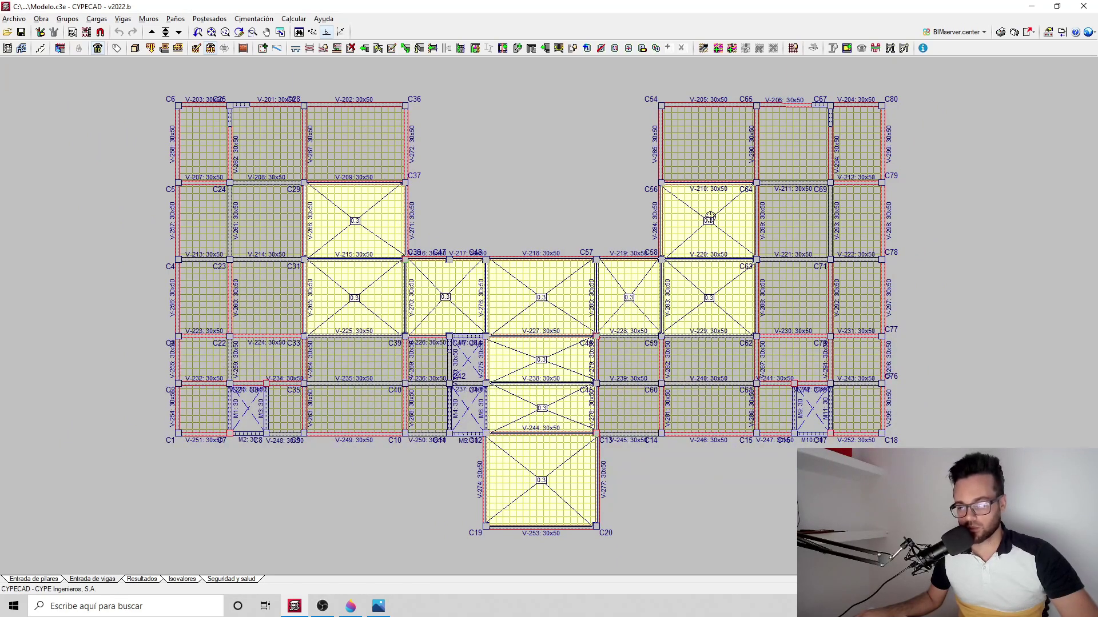
scroll(709, 217, up, 1)
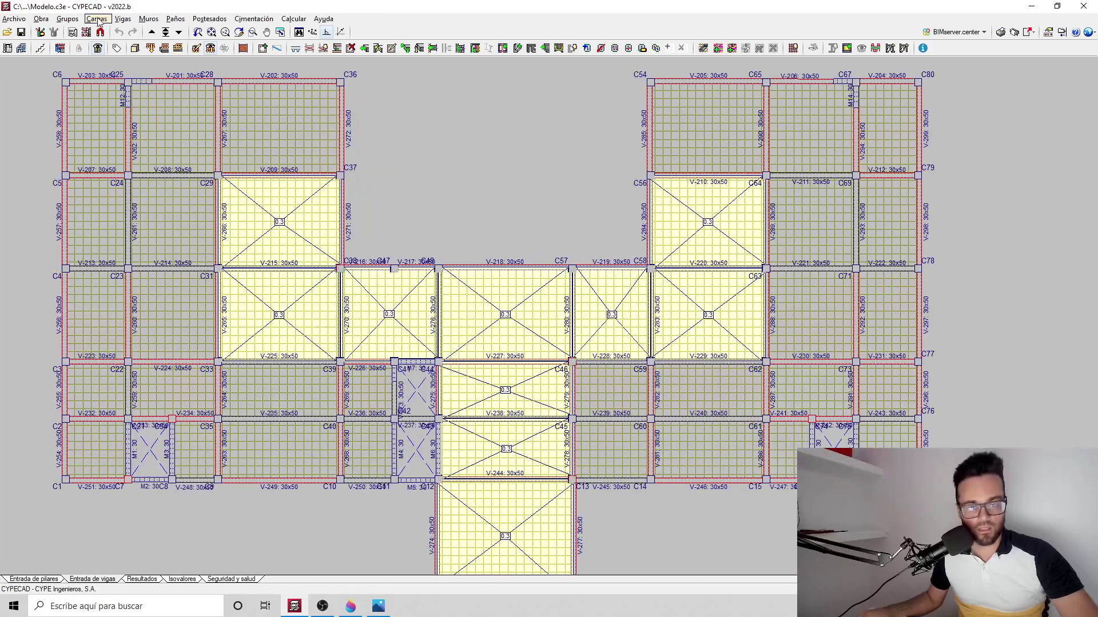
click(97, 19)
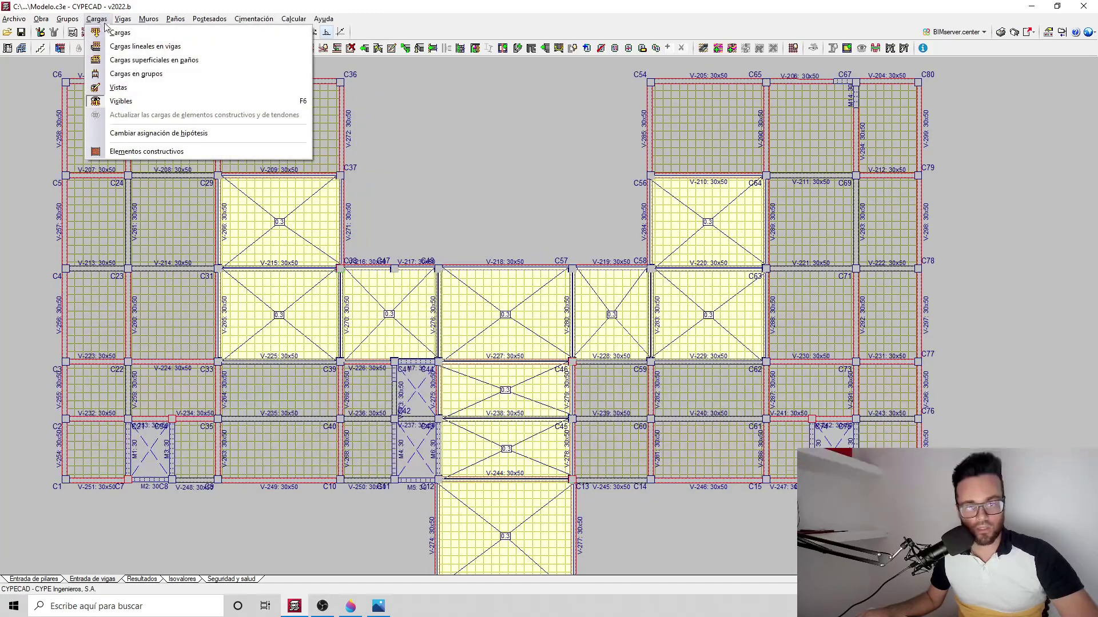
click(139, 60)
drag(555, 263, 560, 164)
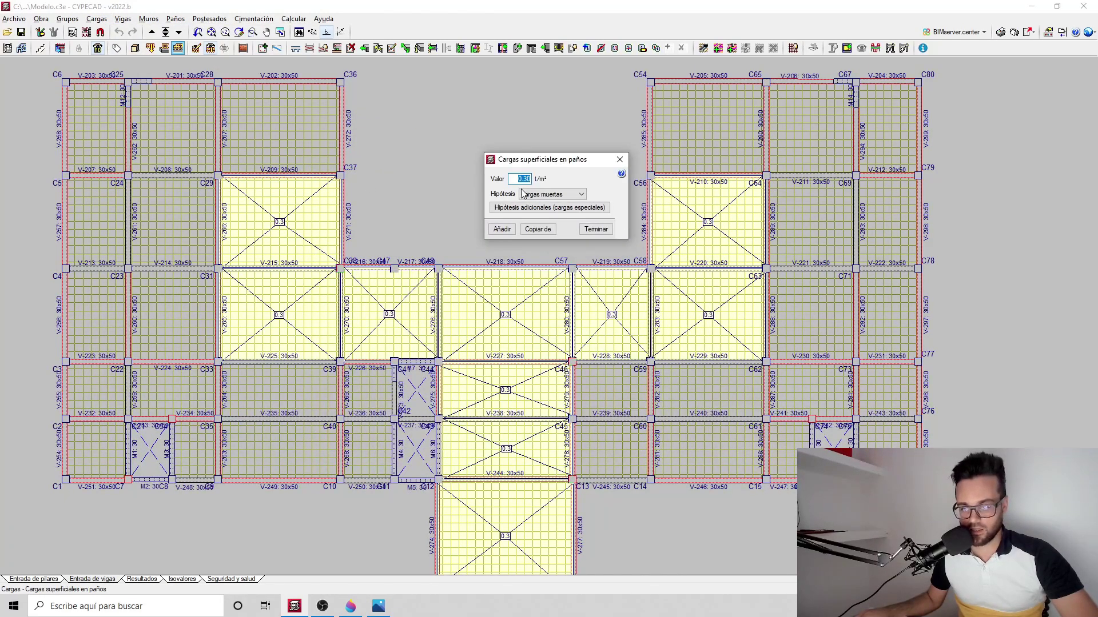
click(560, 198)
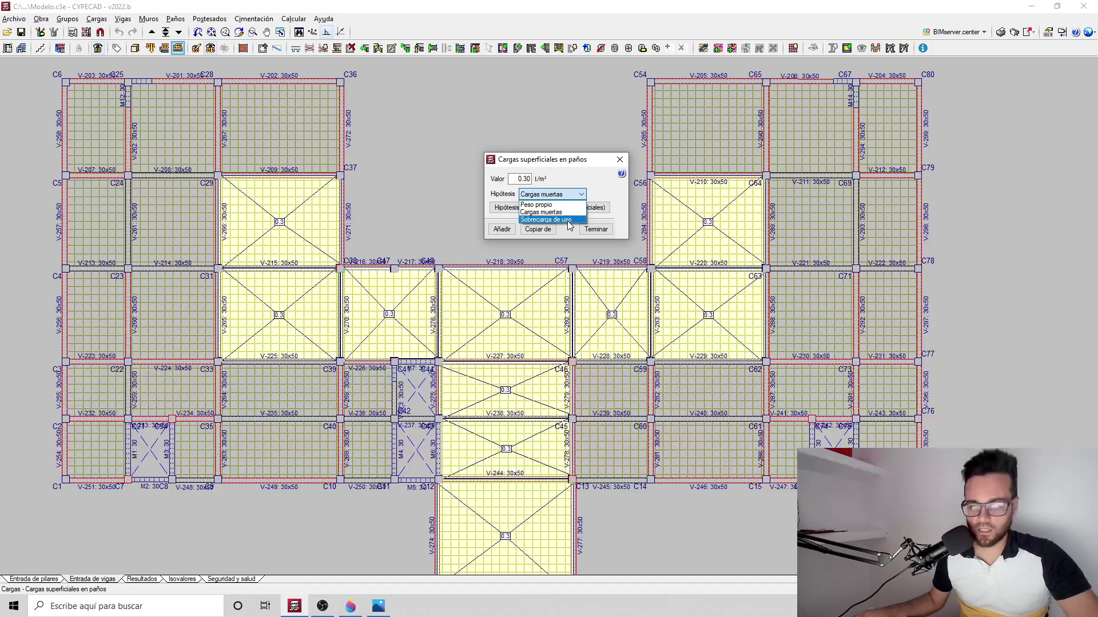
click(620, 161)
click(620, 161)
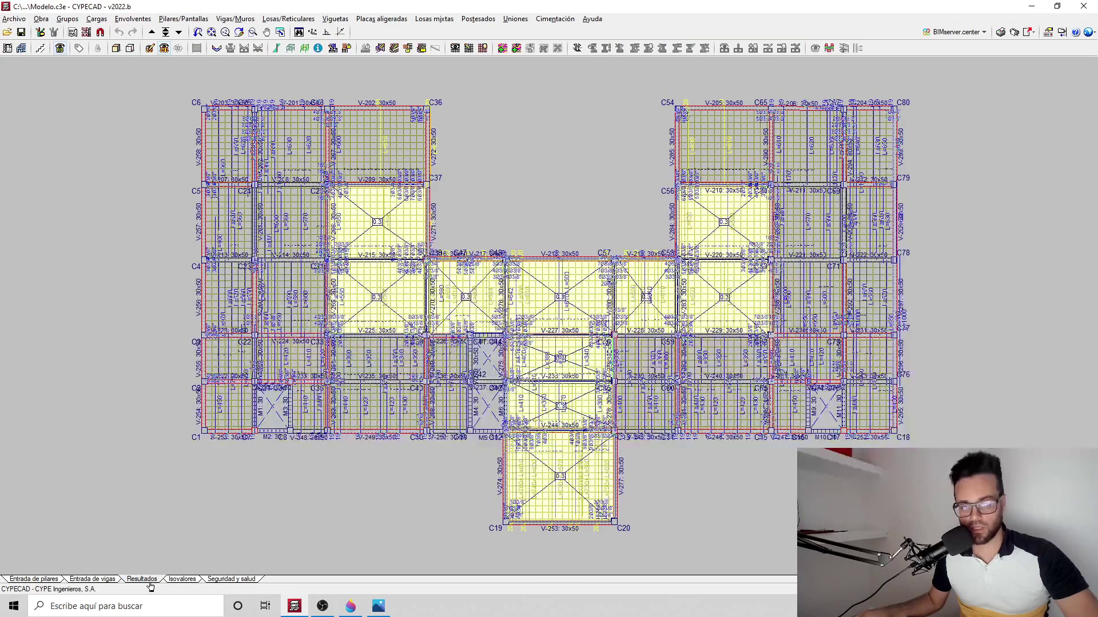
Hide the bottom, transverse and tangential-stress reinforcement (Inferior, Transversales, Armadura por tensiones tangenciales) in the results mode's reinforcement views
click(455, 49)
click(466, 221)
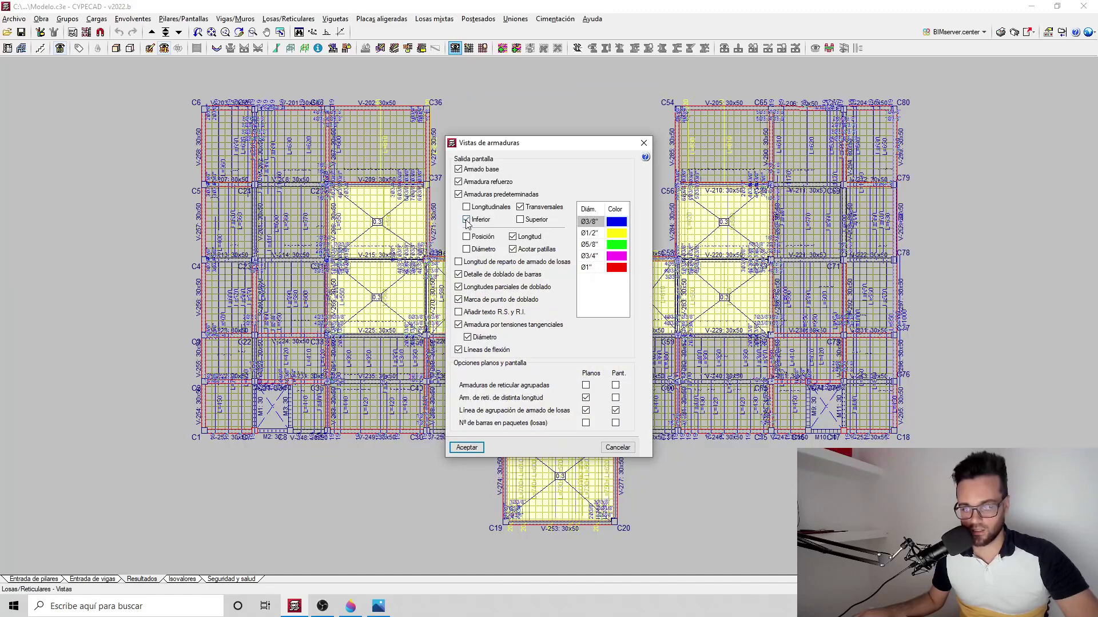
click(520, 209)
click(465, 447)
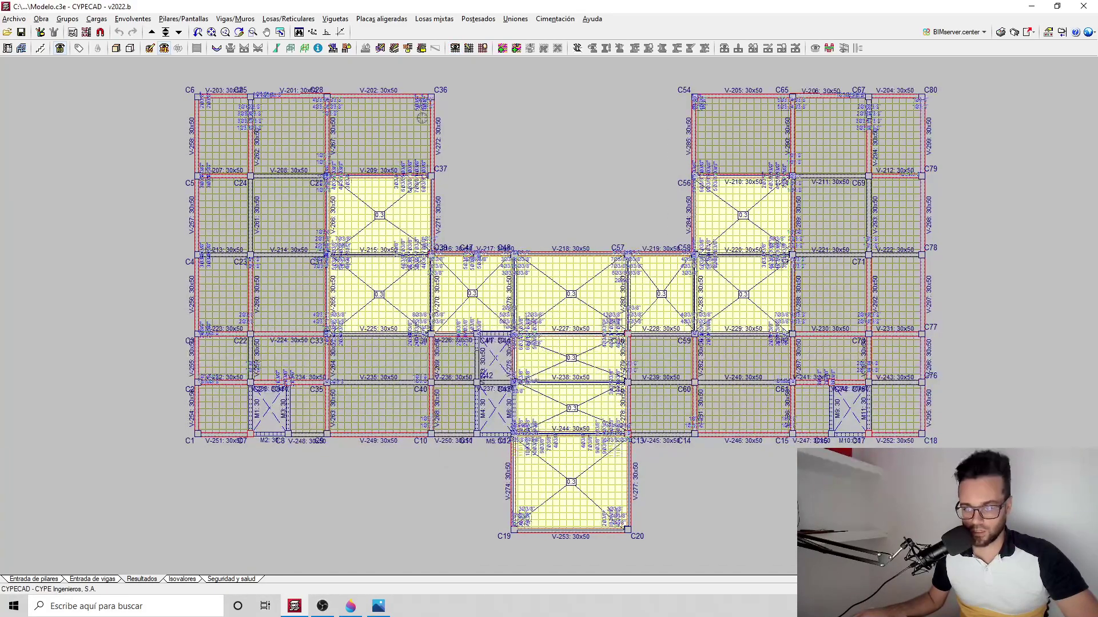
click(454, 48)
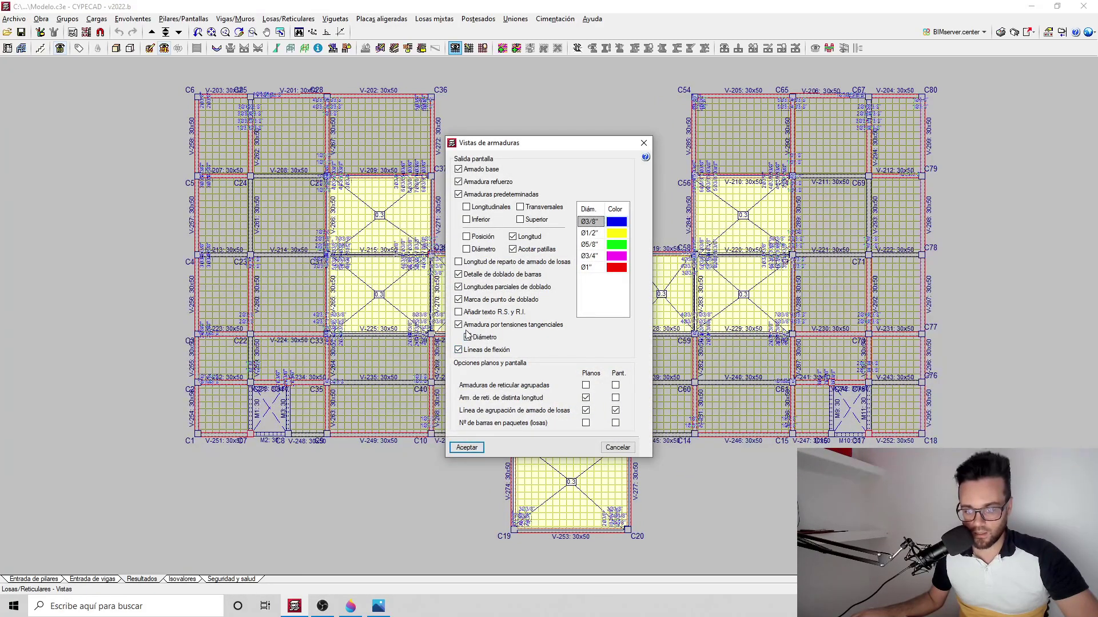
click(459, 325)
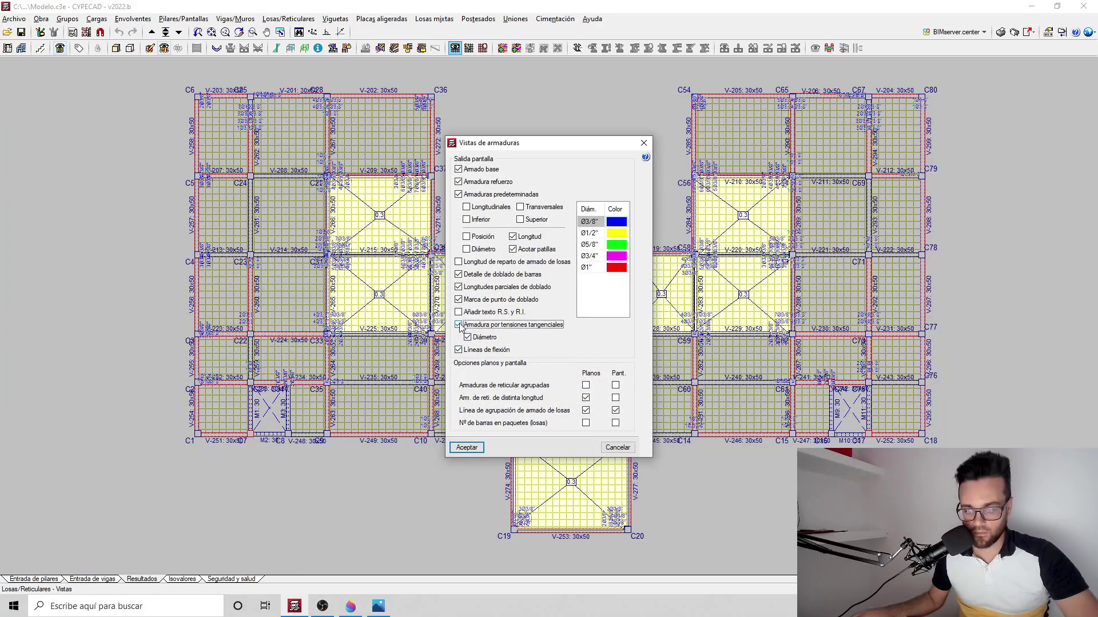
click(467, 447)
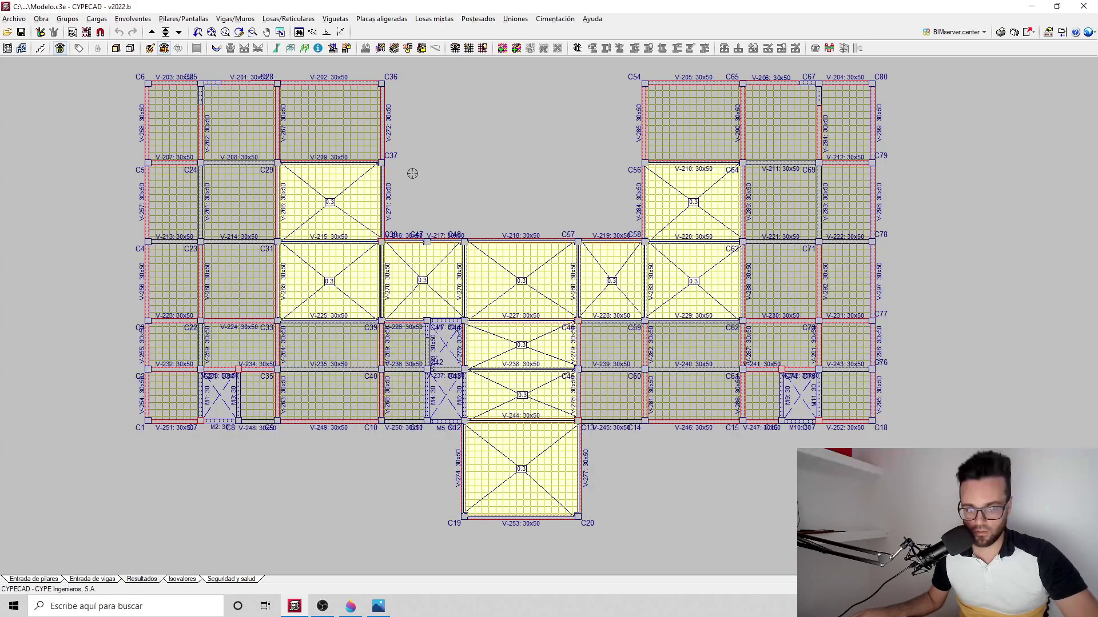
Open the column reinforcement editor for column C31 and enlarge the plan view of the columns
click(185, 19)
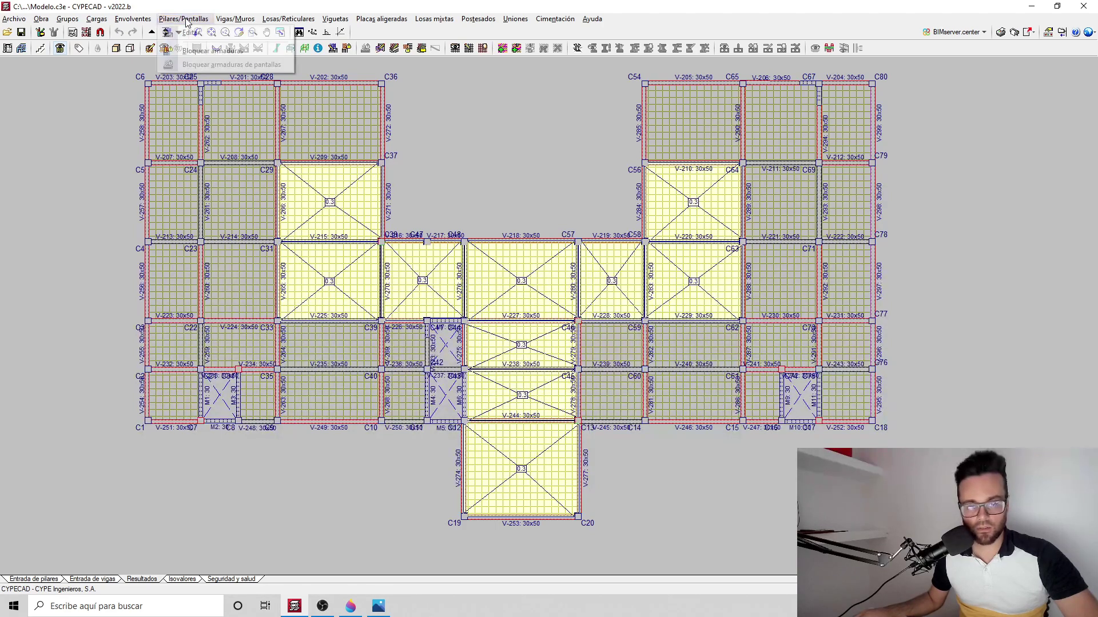
click(190, 32)
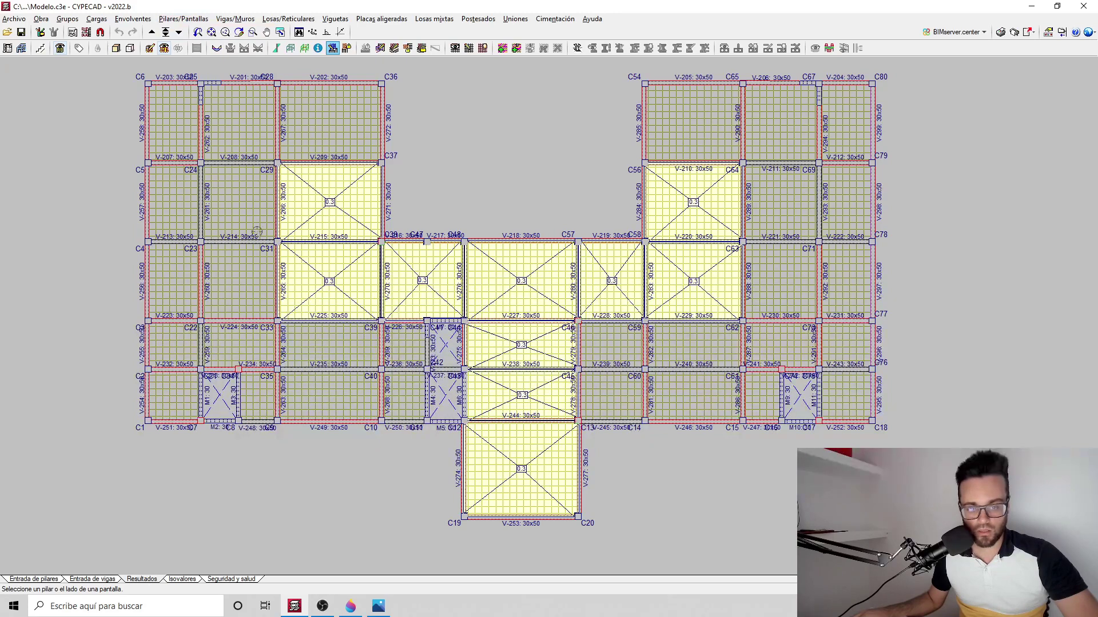
click(279, 243)
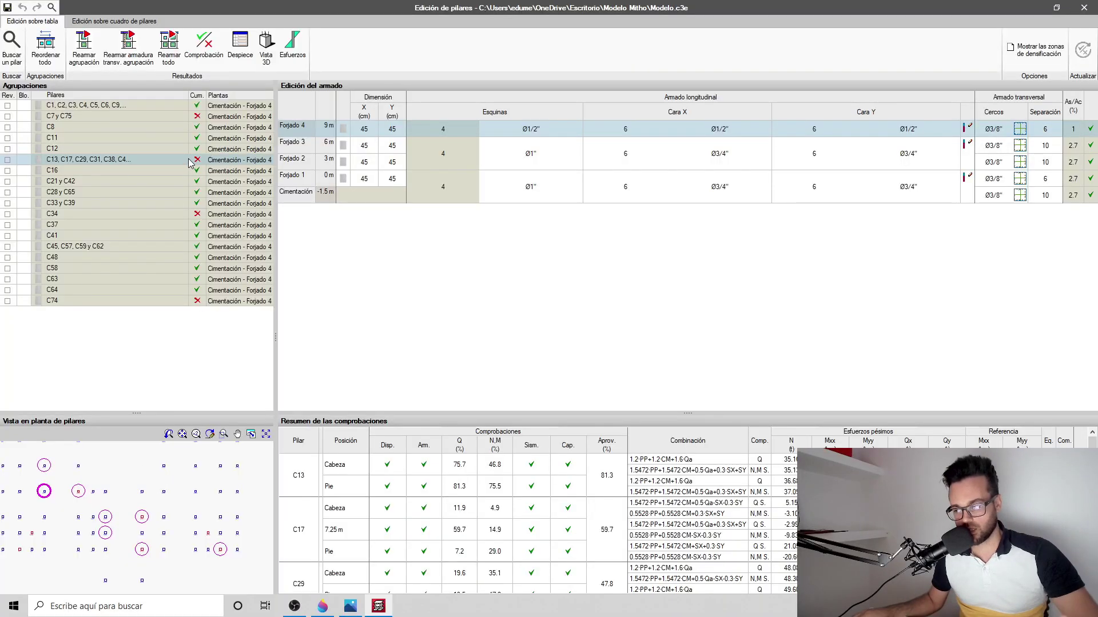
scroll(220, 457, down, 2)
middle_drag(134, 466, 131, 473)
click(269, 435)
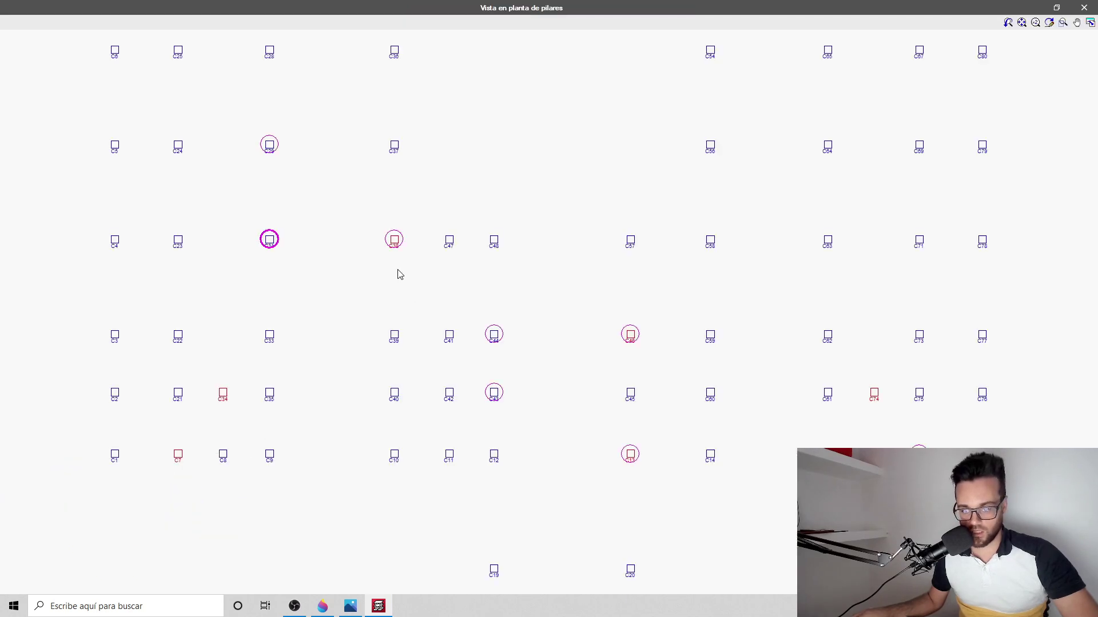
Select column C38 in the enlarged column plan, restore the full column editor, and magnify the plan around that column
click(394, 243)
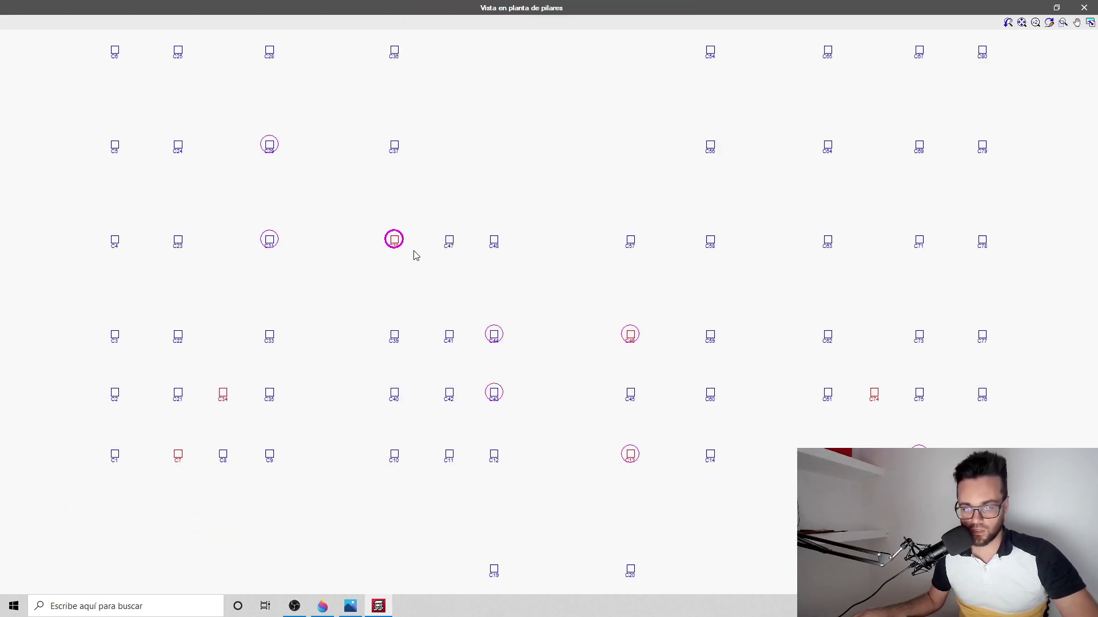
click(1090, 23)
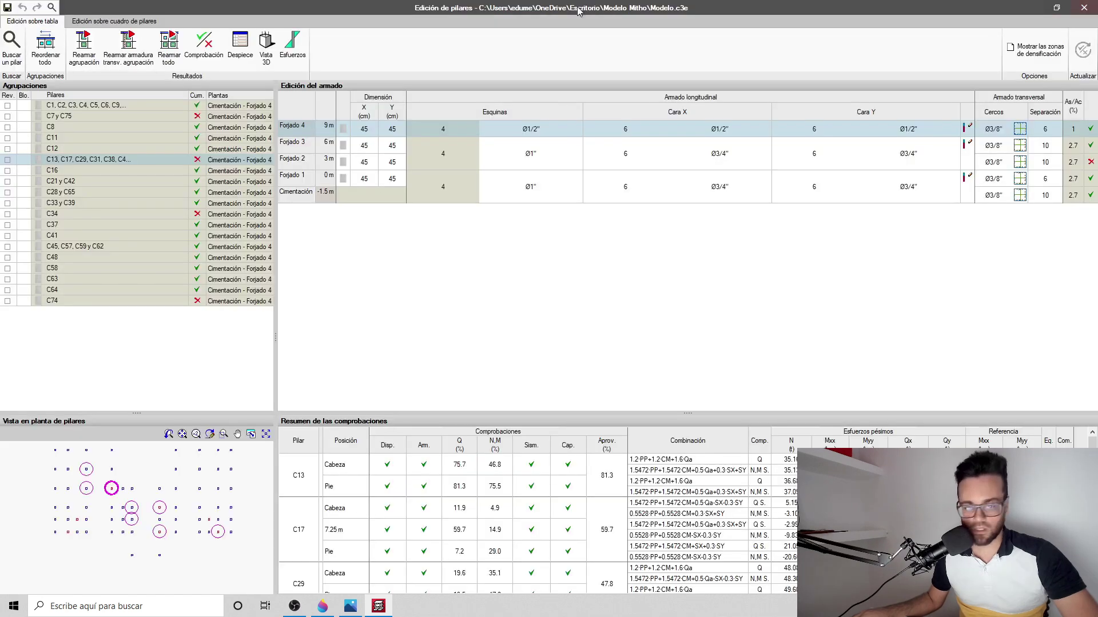
scroll(113, 491, up, 4)
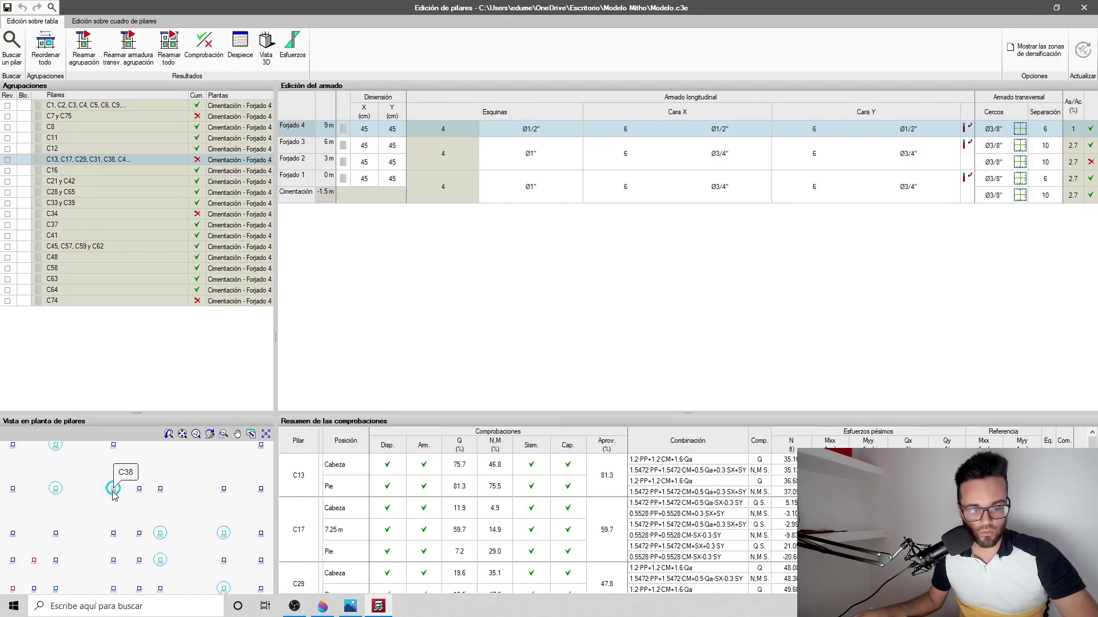
Review the checks of column C38 with only the failing ones shown (Mostrar sólo las comprobaciones que no se cumplen), and close the report
click(204, 51)
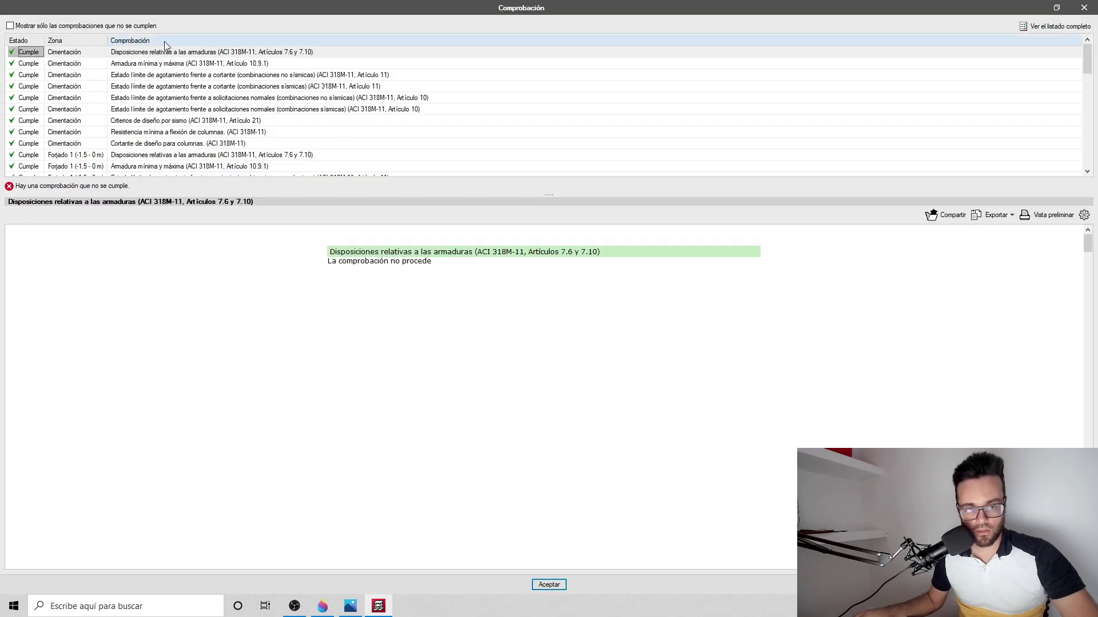
click(10, 26)
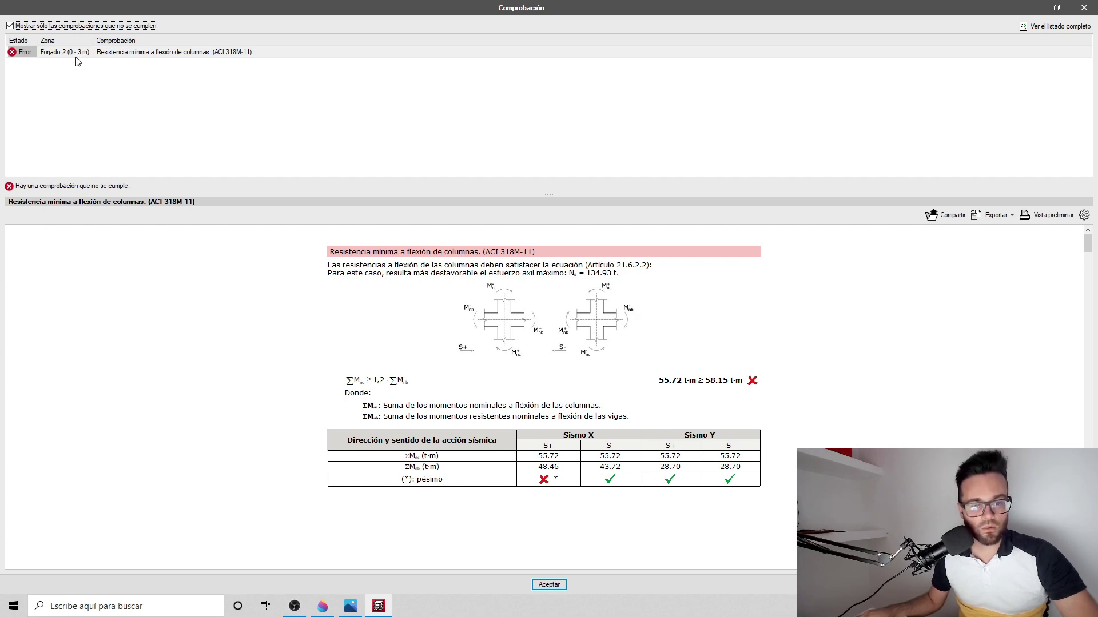
click(1084, 8)
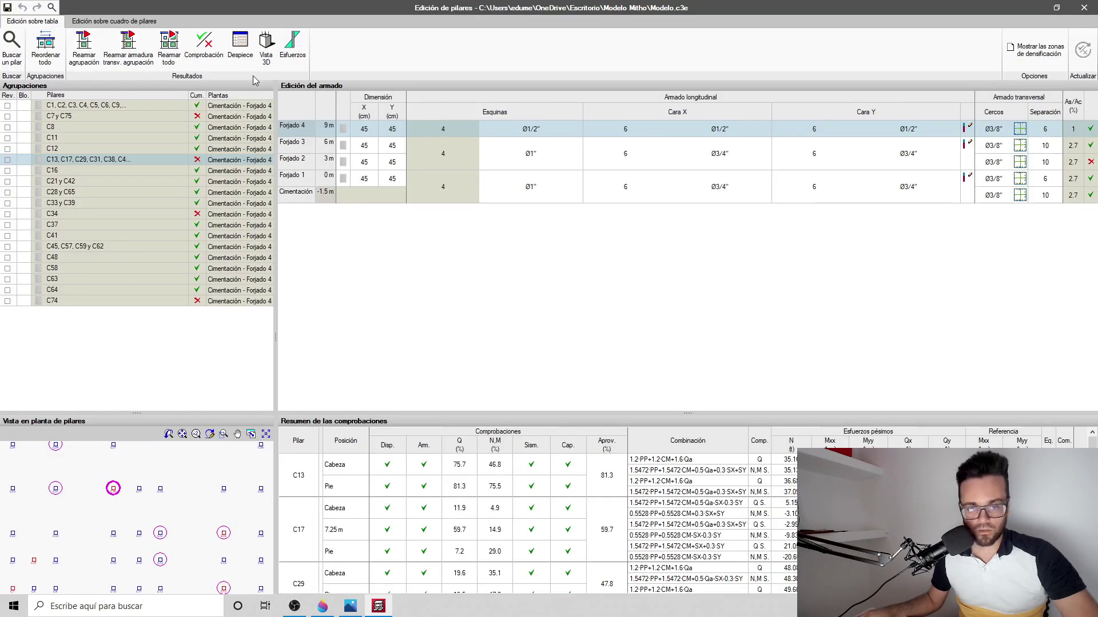
Switch to editing on the column schedule (Edición sobre cuadro de pilares) and activate Comprobación for the columns
click(116, 23)
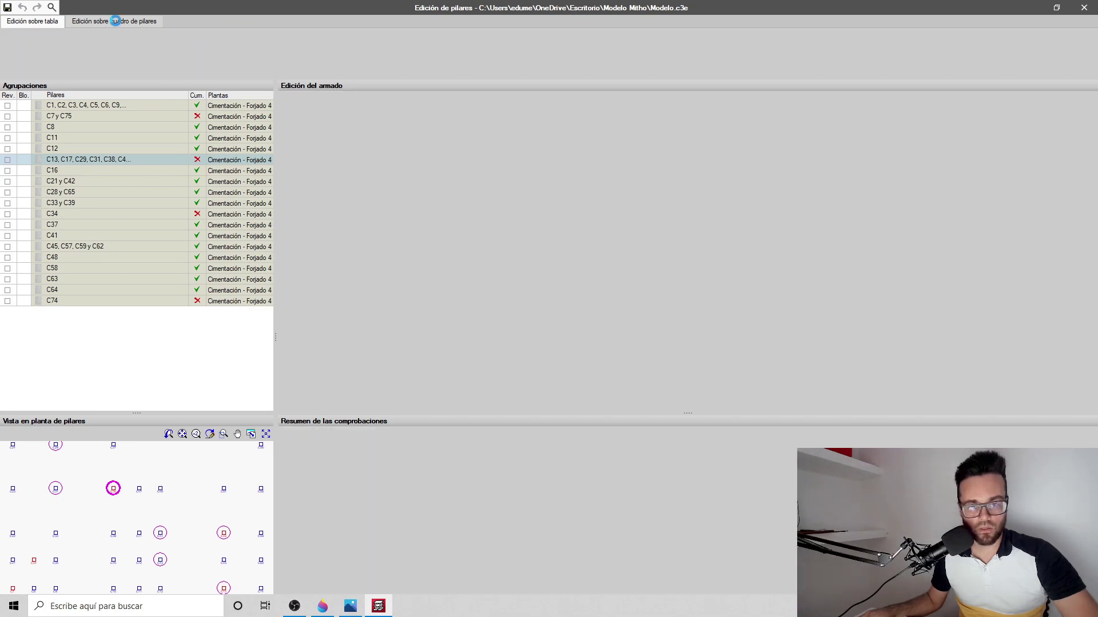
scroll(559, 367, up, 5)
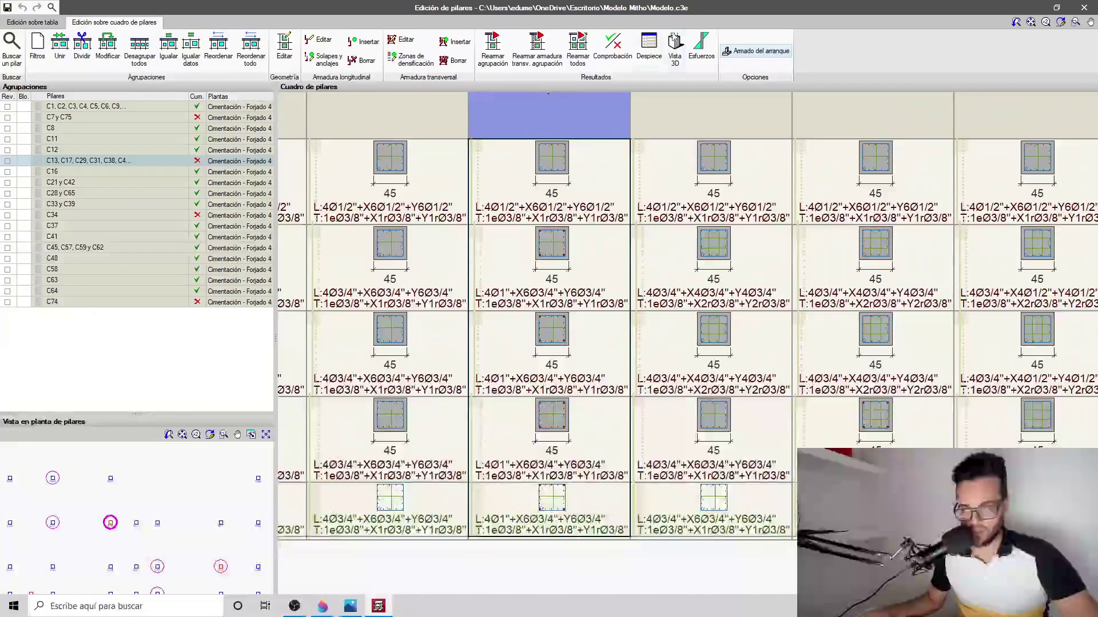
click(613, 50)
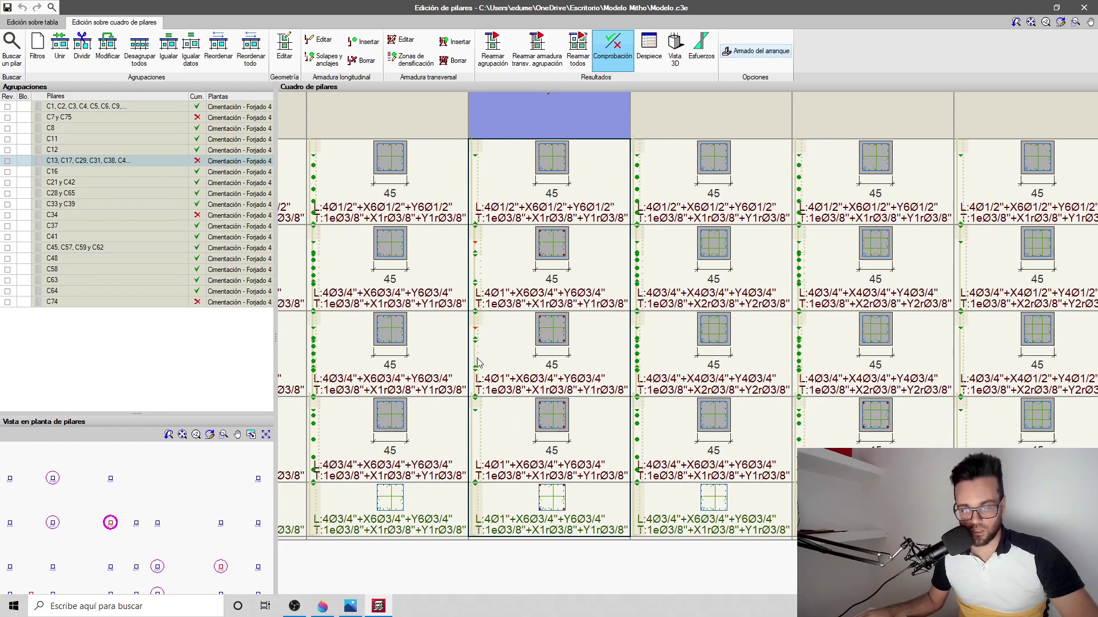
Inspect the failing head check (Cabeza) of the selected column at Forjado 2 and close its report
scroll(477, 343, up, 3)
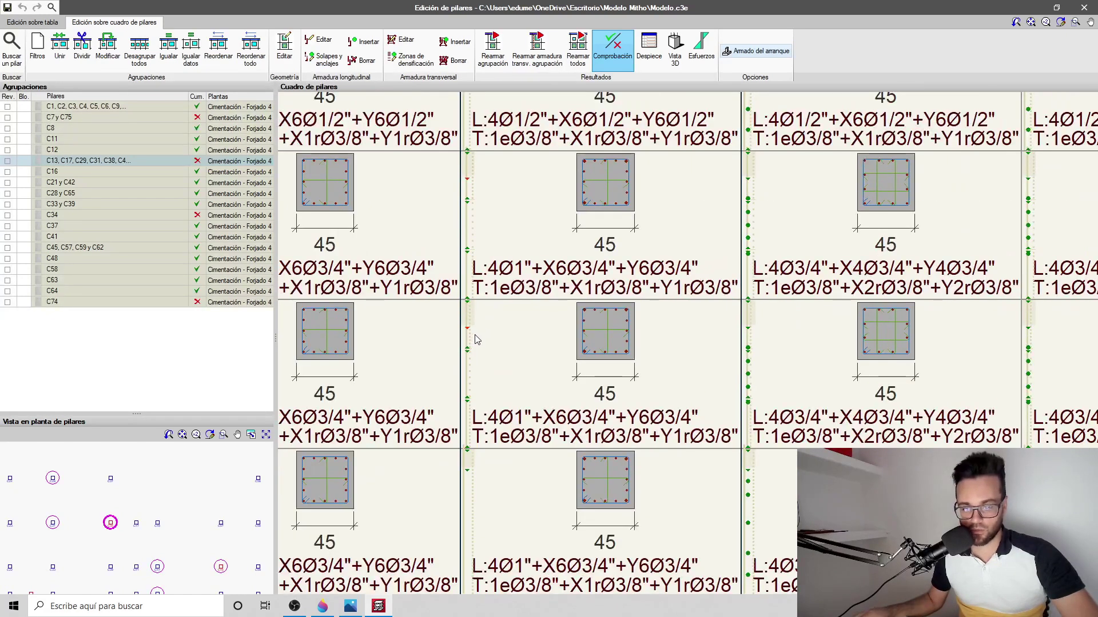
scroll(477, 341, up, 5)
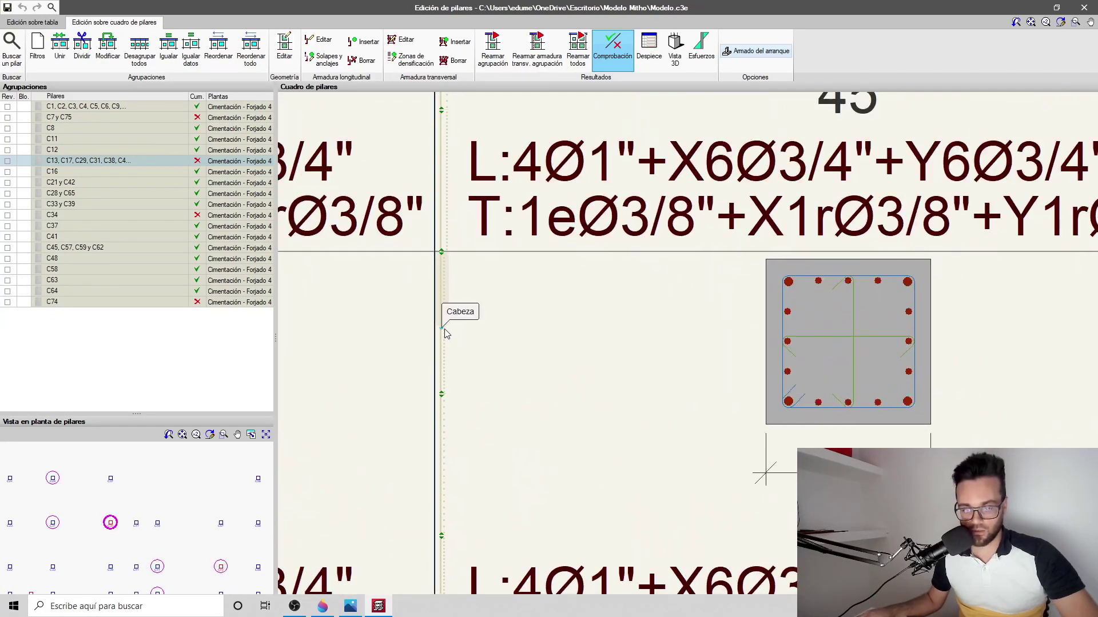
scroll(448, 336, down, 5)
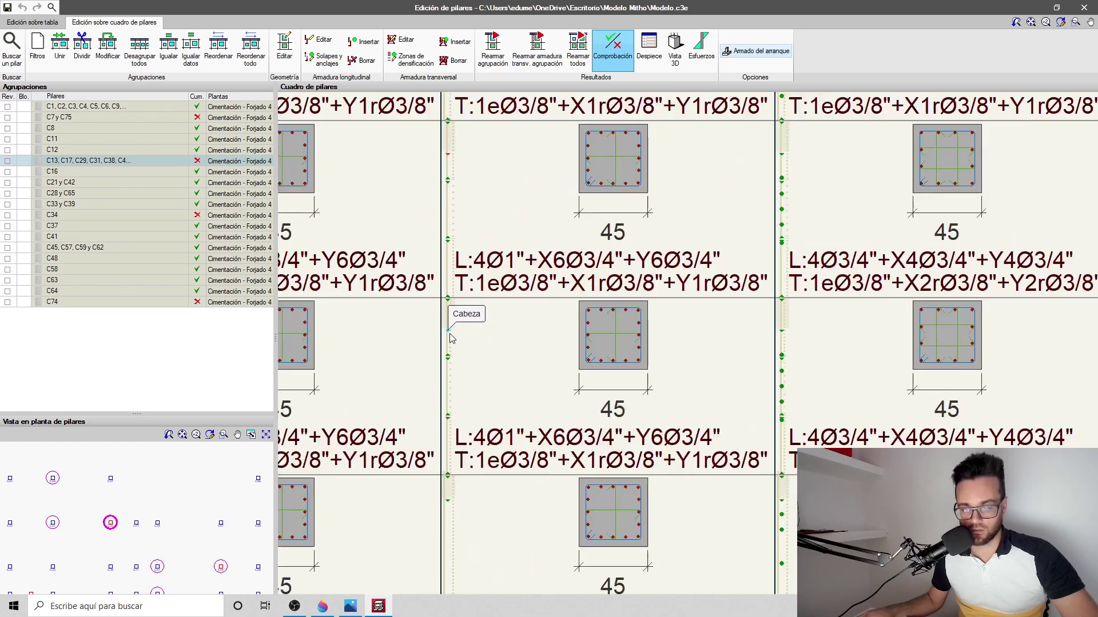
scroll(450, 338, down, 1)
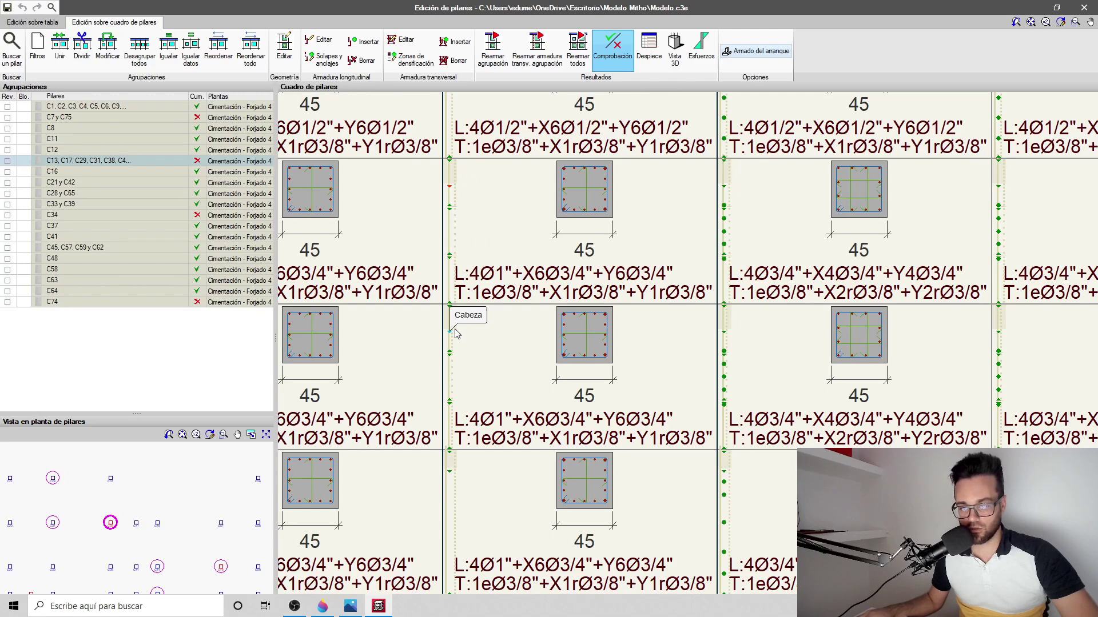
scroll(462, 328, down, 3)
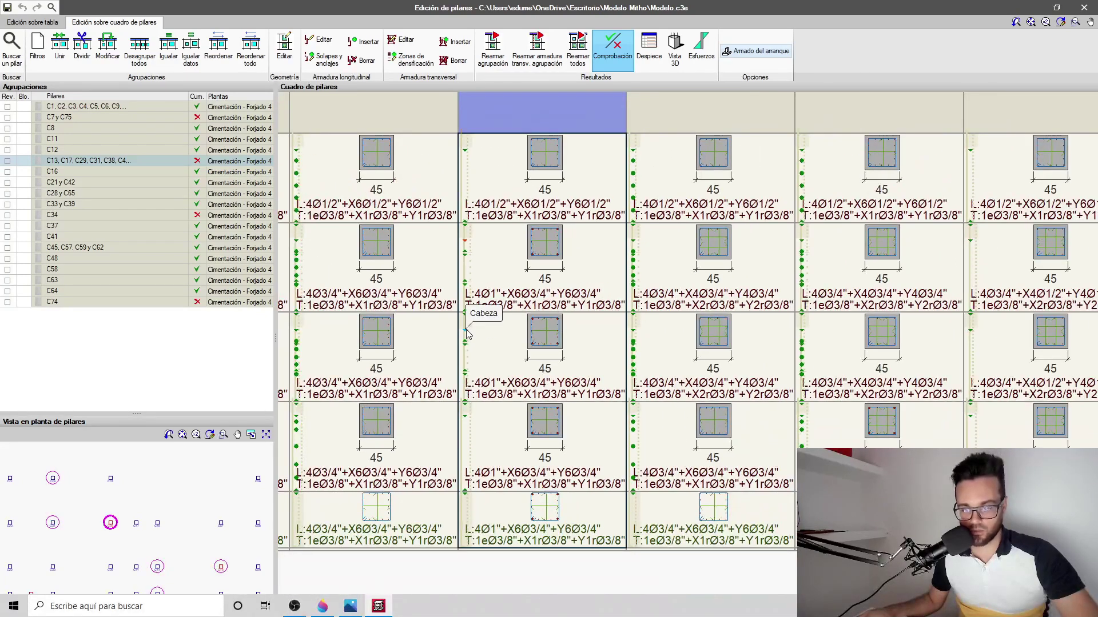
click(467, 333)
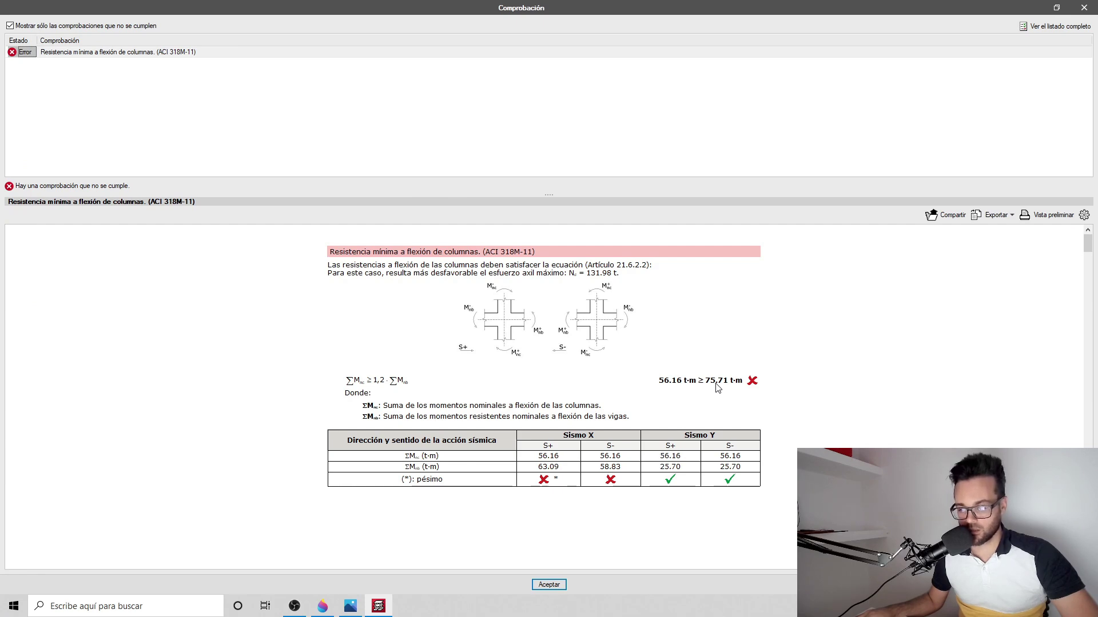
click(1085, 8)
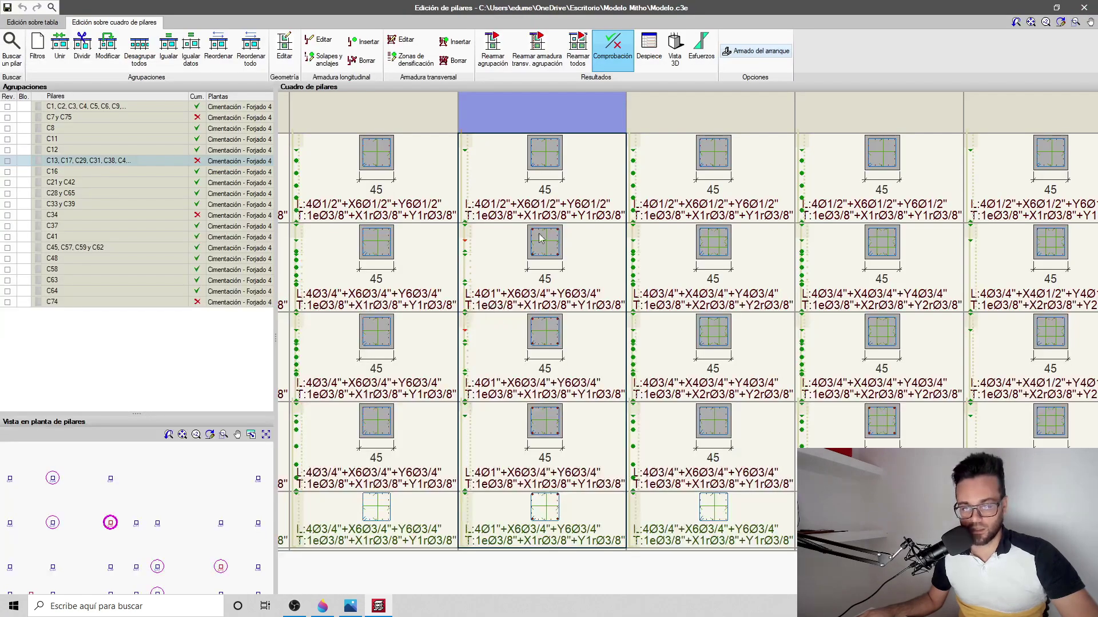
Inspect the failing check of the selected column at Forjado 3, and close the column editor to return to the floor plan
click(481, 243)
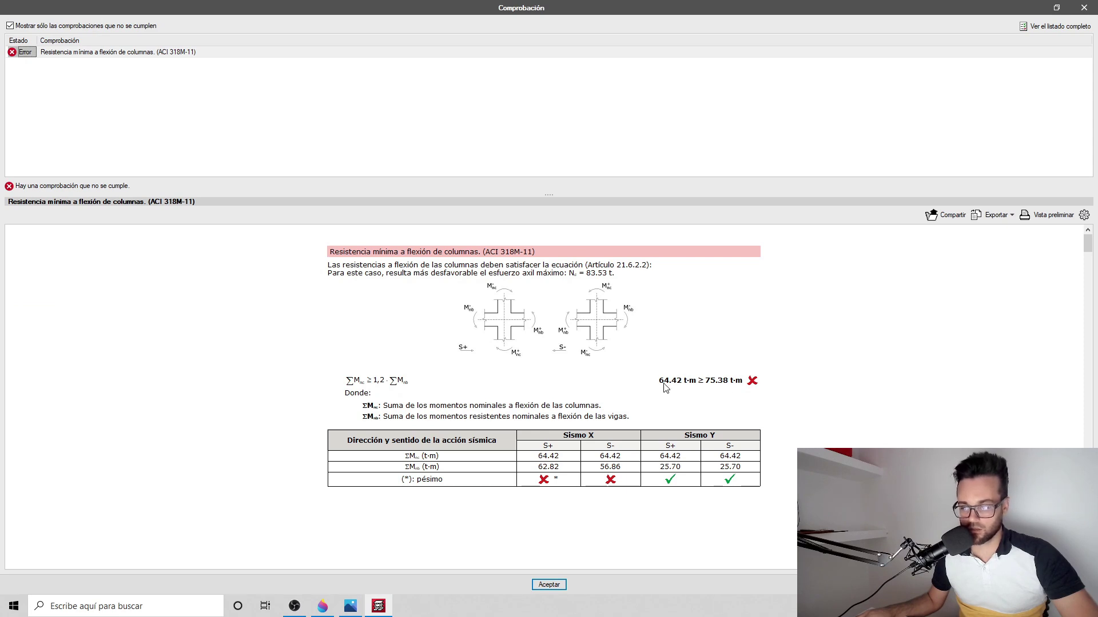
key(Escape)
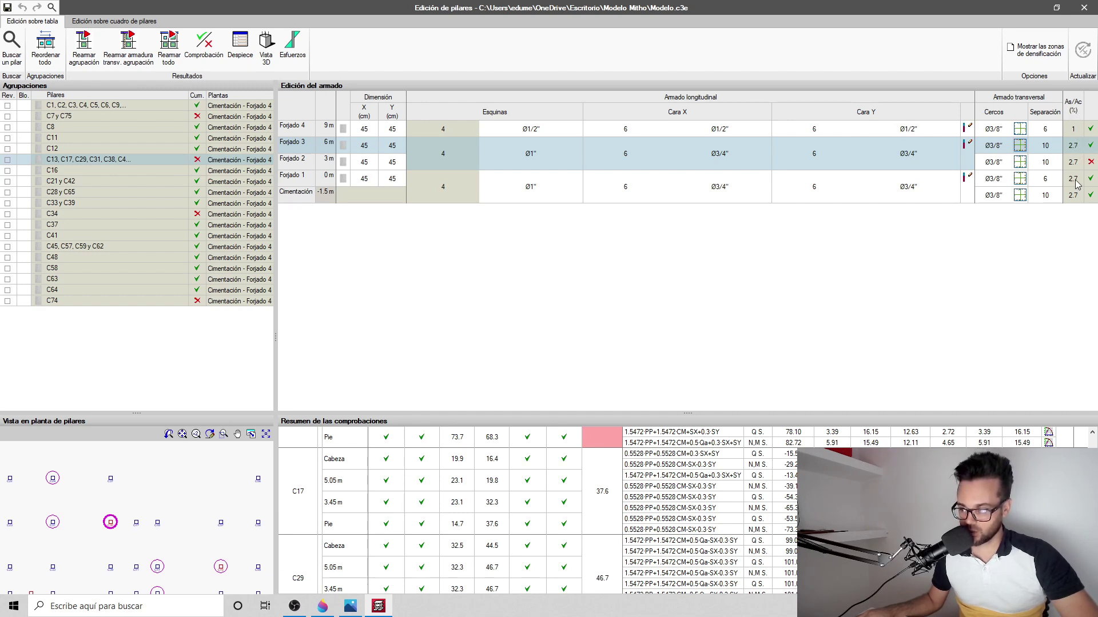
click(1085, 11)
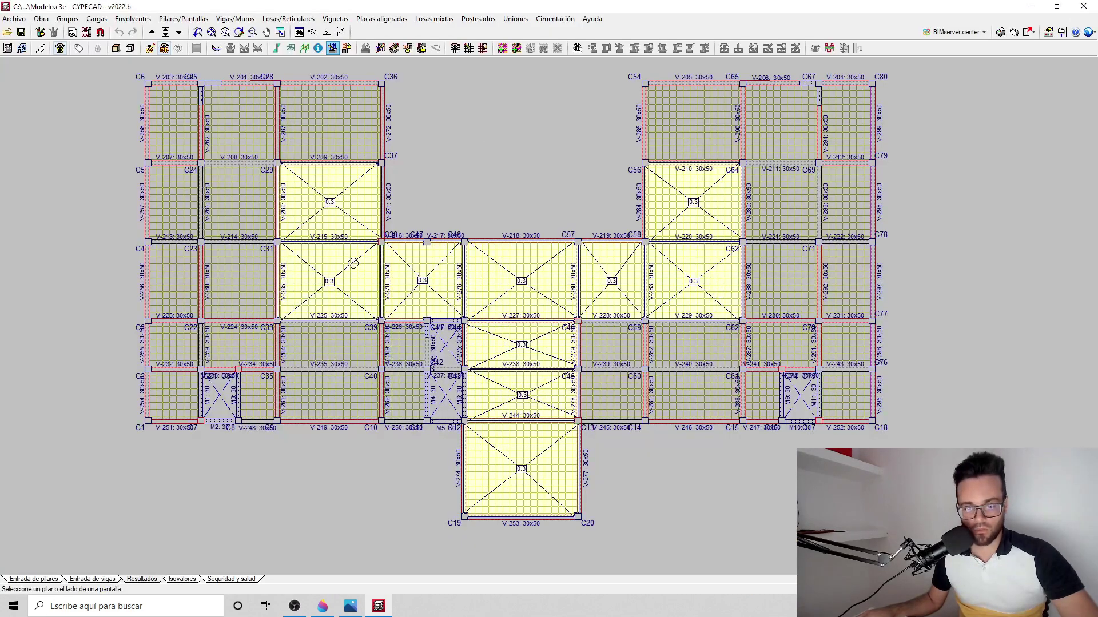
scroll(353, 263, up, 3)
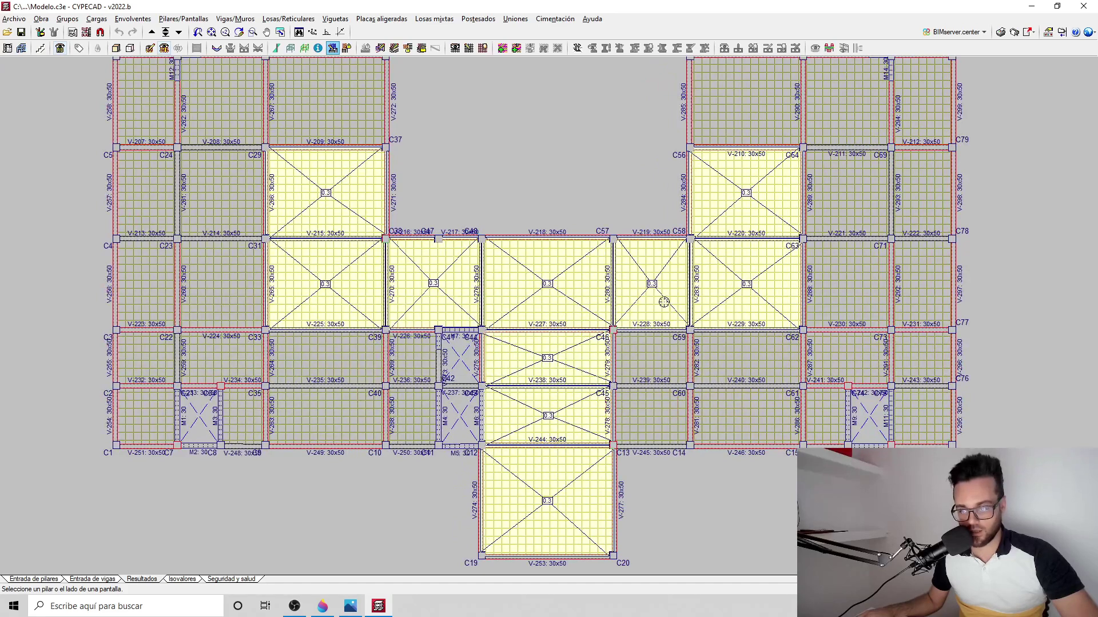
Switch to Paint 3D and erase the annotated building drawing from the canvas
click(322, 605)
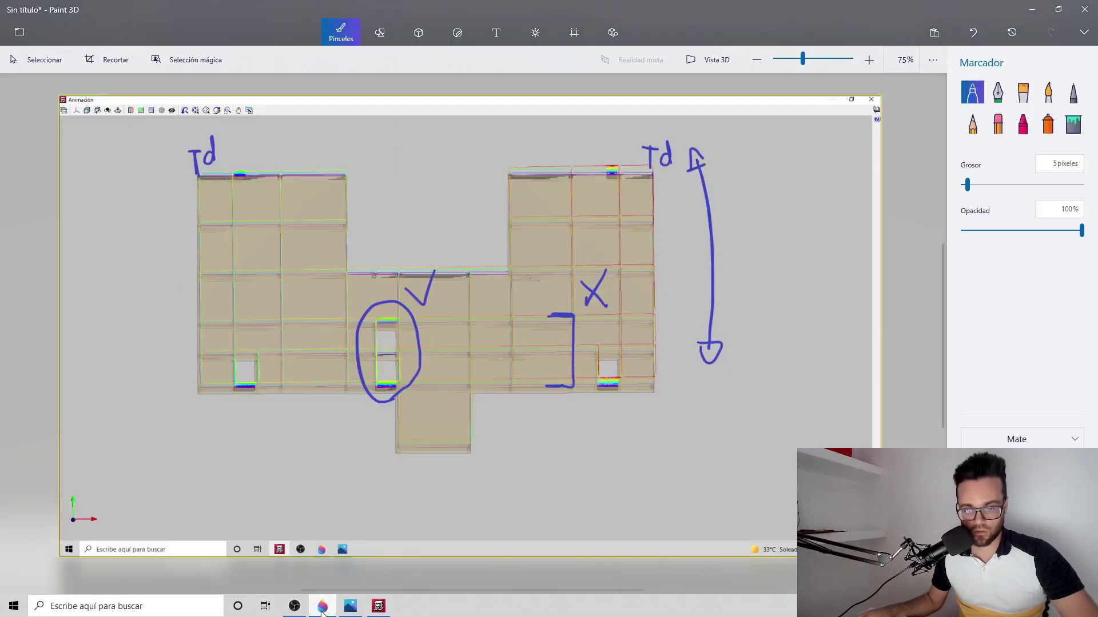
click(574, 32)
drag(784, 136, 81, 524)
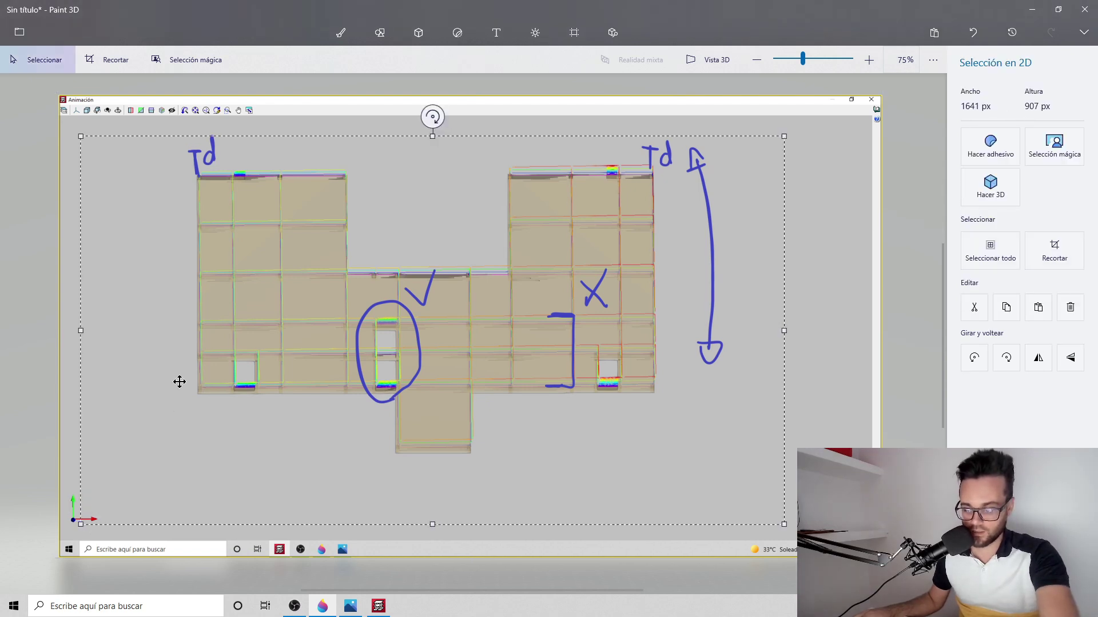
key(Delete)
Sketch the cross-shaped outline of a beam-column joint with the marker in the cleared area
click(340, 32)
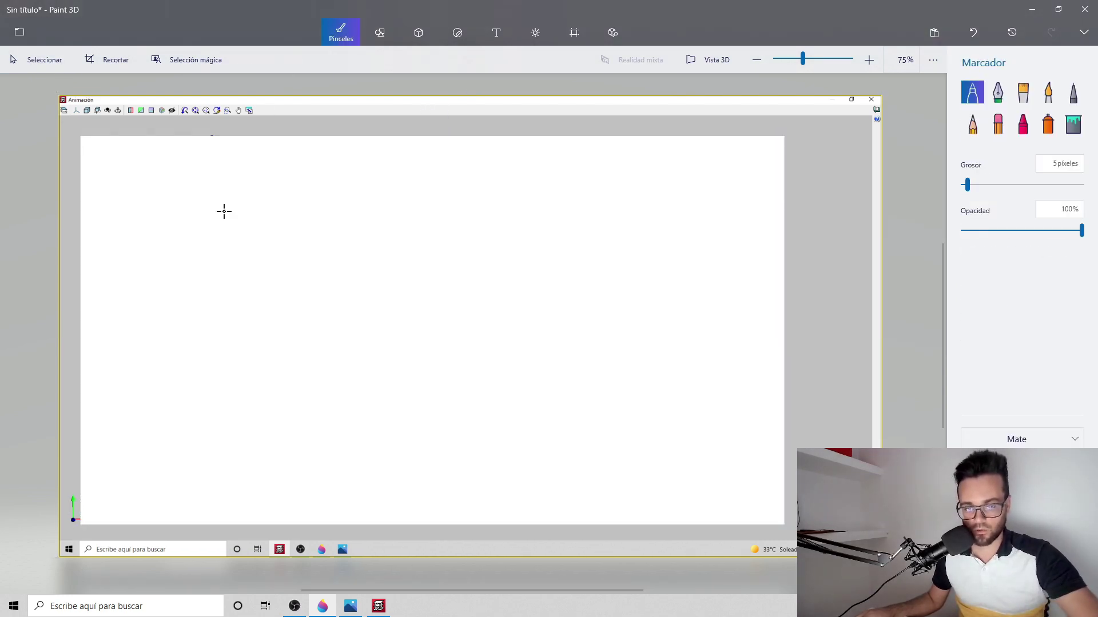
drag(235, 202, 241, 282)
drag(294, 201, 295, 271)
drag(191, 279, 366, 271)
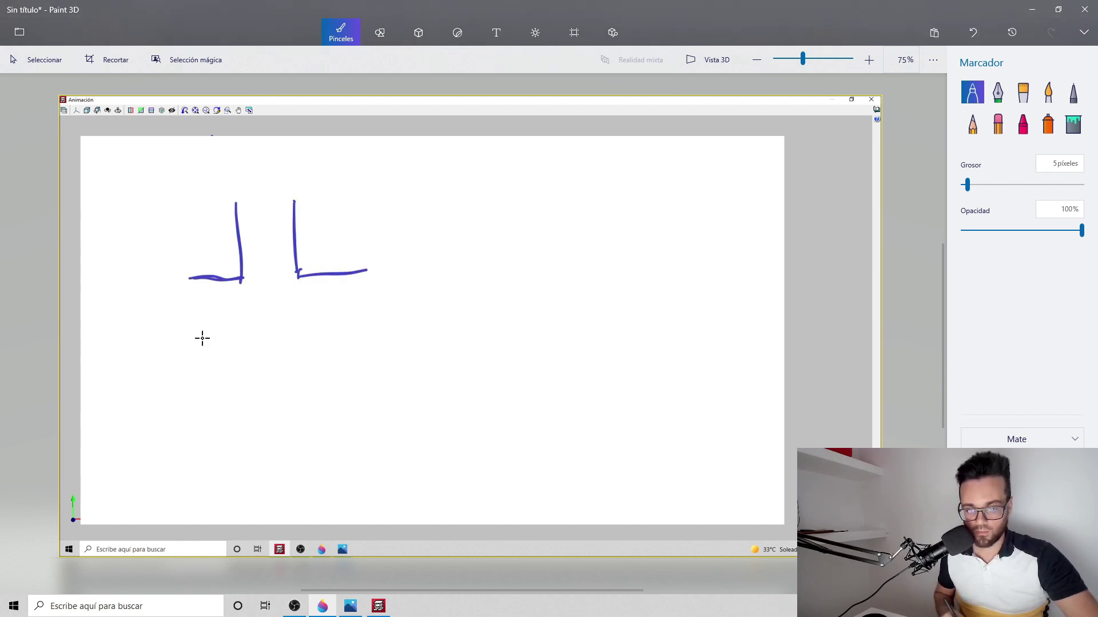
mouse_move(188, 325)
mouse_down()
mouse_move(249, 320)
mouse_move(251, 375)
mouse_up()
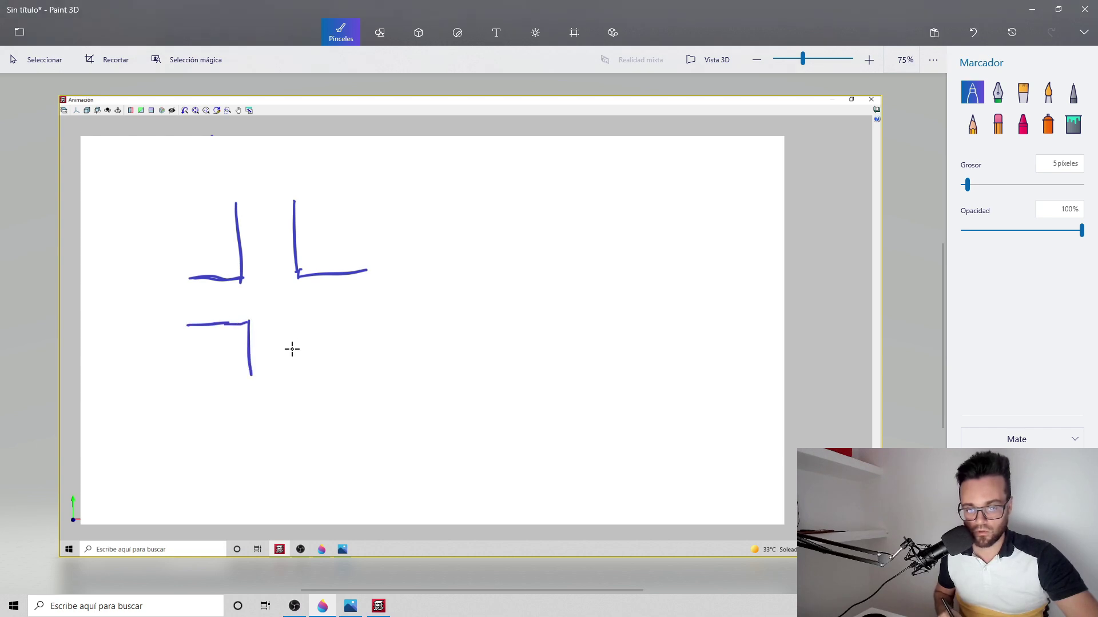
drag(301, 323, 303, 375)
drag(303, 323, 365, 316)
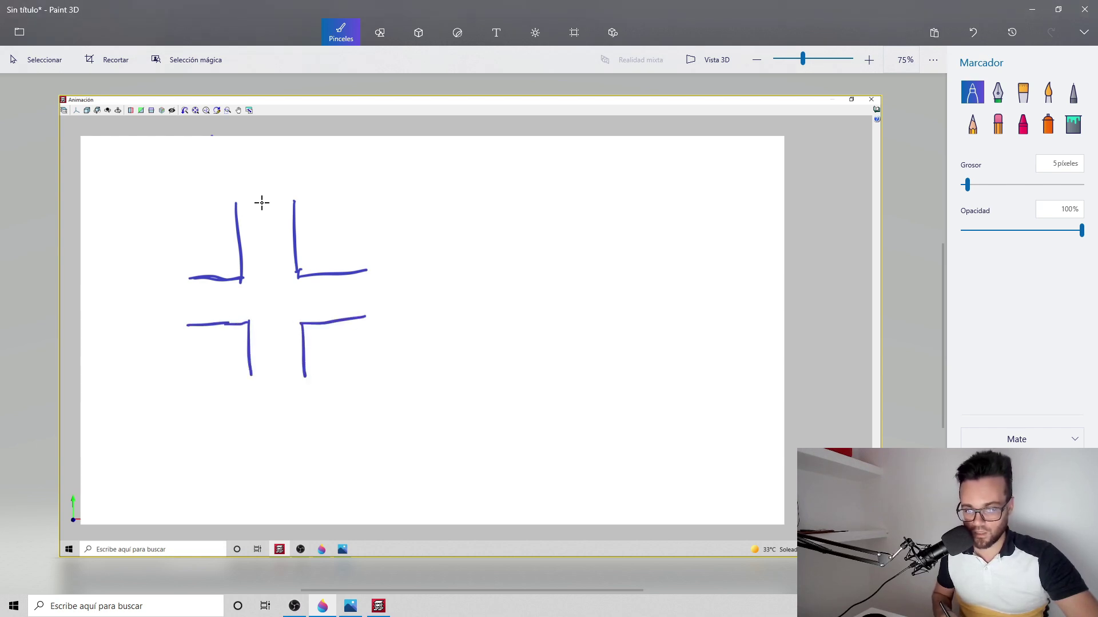
Add a downward load arrow in the upper column, reinforcement lines, and Mpr moment labels at both beams
drag(261, 175, 269, 252)
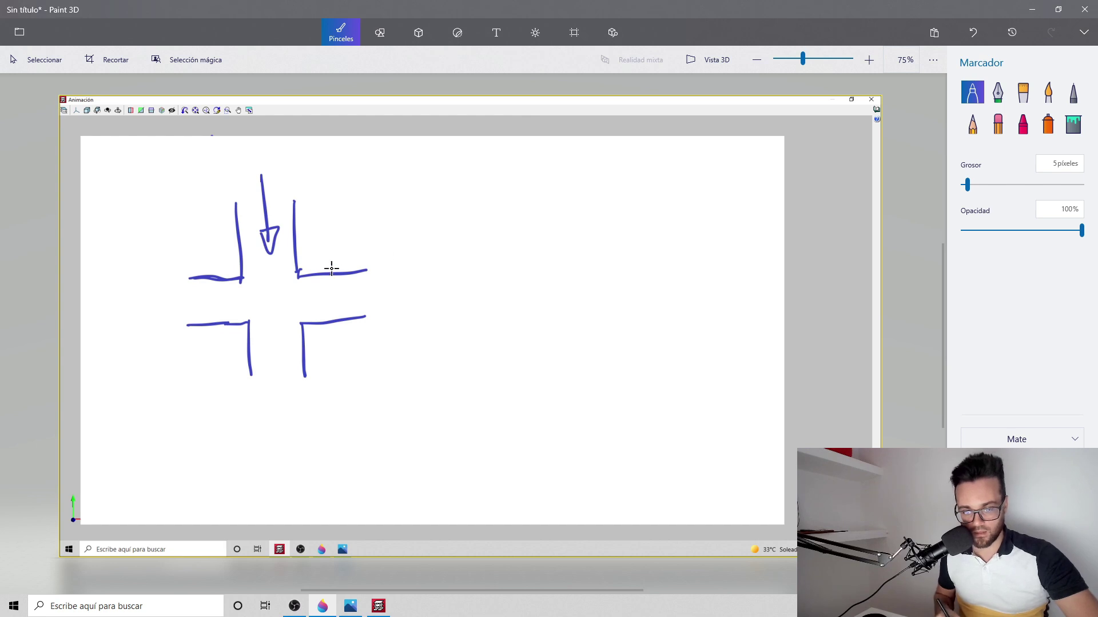
mouse_move(305, 283)
mouse_down()
mouse_move(355, 276)
mouse_move(308, 283)
mouse_up()
mouse_move(205, 316)
mouse_down()
mouse_move(196, 317)
mouse_move(249, 323)
mouse_up()
mouse_move(330, 264)
mouse_down()
mouse_move(332, 255)
mouse_move(371, 257)
mouse_up()
mouse_move(200, 323)
mouse_down()
mouse_move(213, 344)
mouse_move(233, 341)
mouse_up()
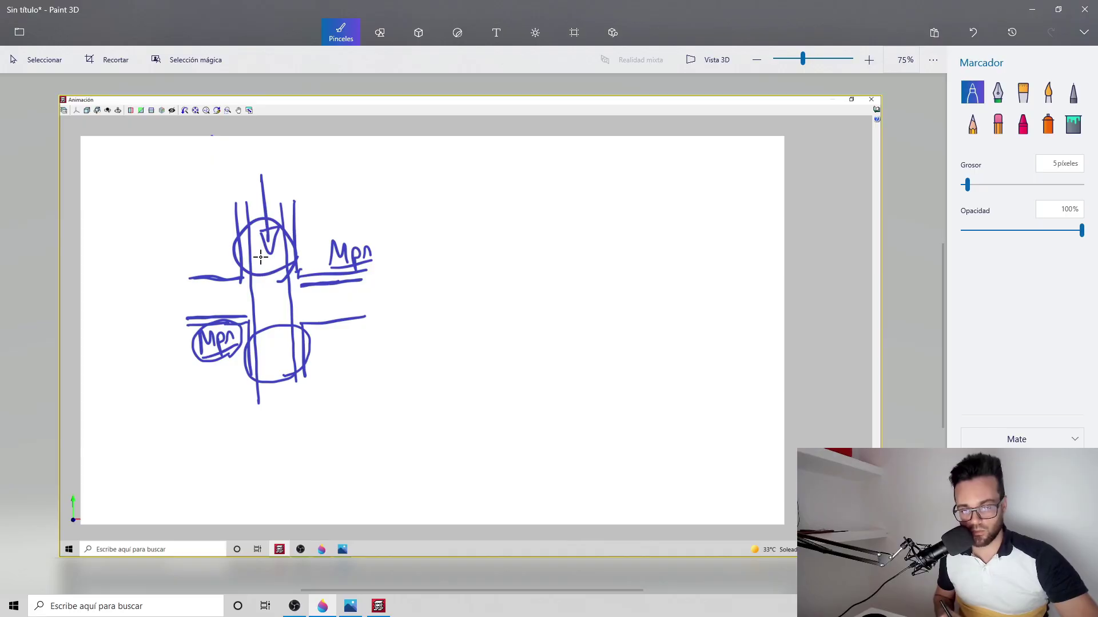
Thicken the column's longitudinal bars inside the circled zones above and below the joint
mouse_move(249, 226)
mouse_down()
mouse_move(252, 268)
mouse_move(287, 261)
mouse_up()
drag(253, 328, 255, 359)
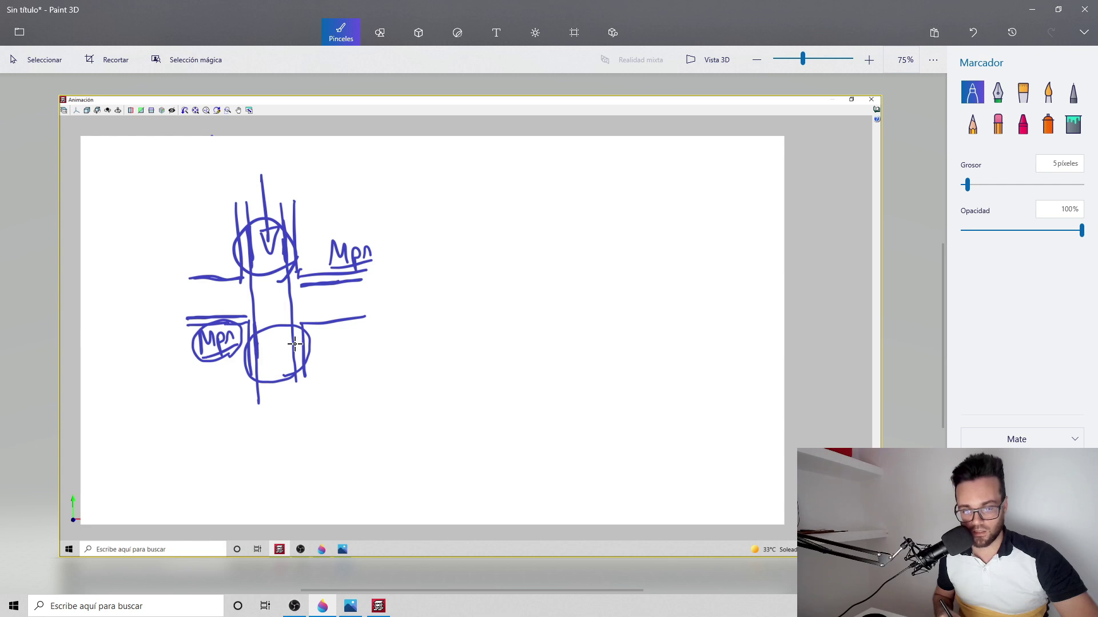
drag(291, 323, 293, 360)
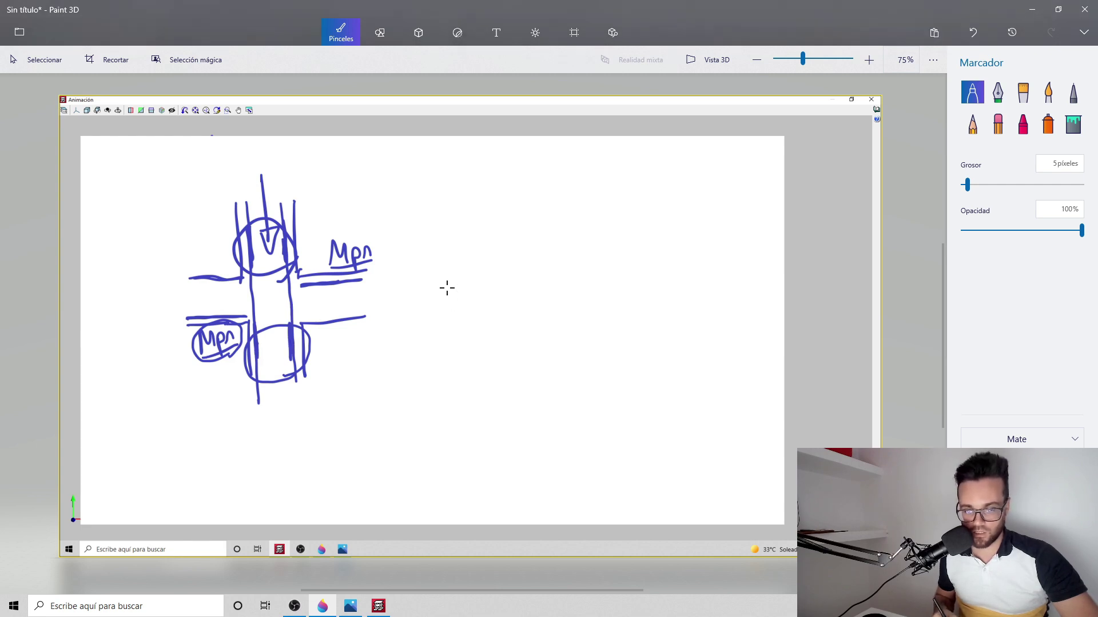
Sketch two circled terms separated by VS beside the joint, with a circled factor 1.2 beneath them
mouse_move(481, 291)
mouse_down()
mouse_move(495, 242)
mouse_move(477, 293)
mouse_up()
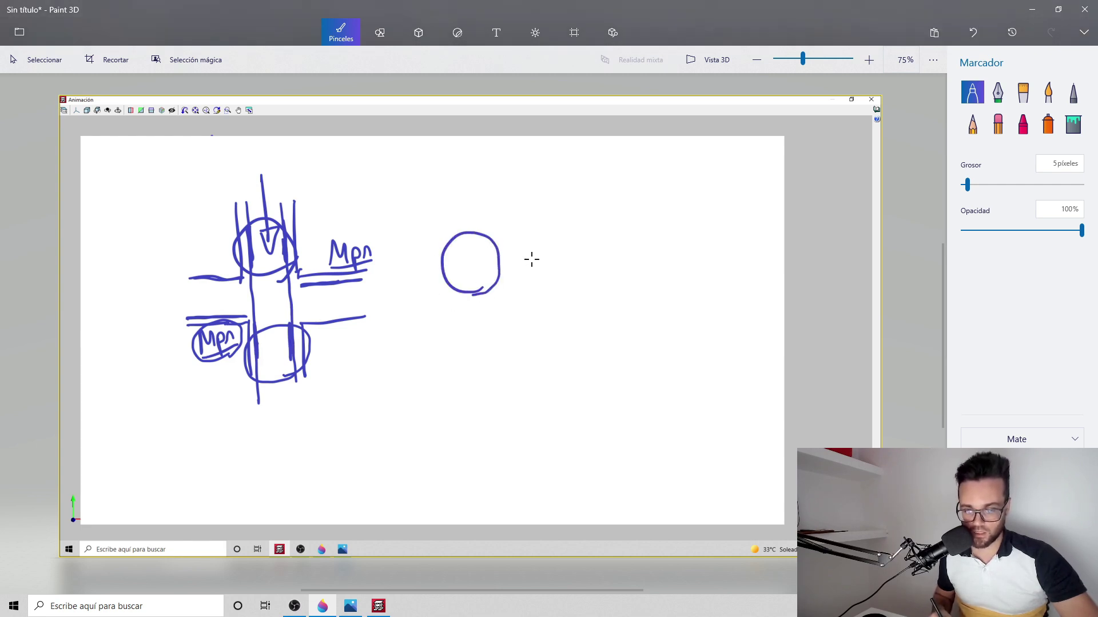
mouse_move(530, 244)
mouse_down()
mouse_move(535, 269)
mouse_move(550, 249)
mouse_move(553, 273)
mouse_move(637, 247)
mouse_move(617, 275)
mouse_up()
drag(459, 261, 479, 266)
drag(616, 236, 619, 244)
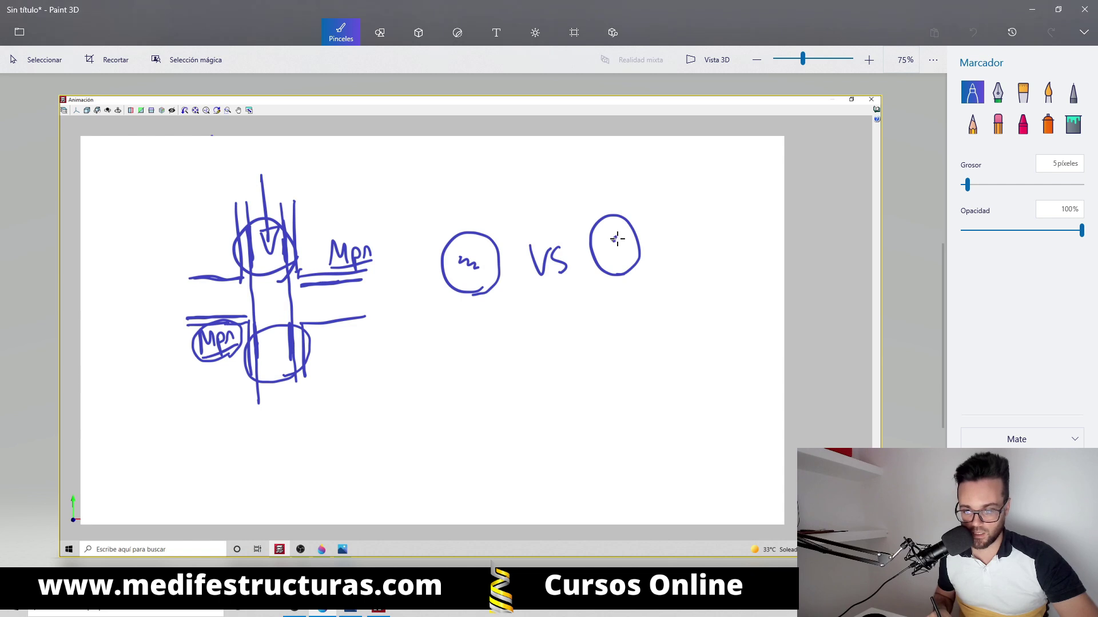
mouse_move(518, 347)
mouse_down()
mouse_move(570, 346)
mouse_move(517, 315)
mouse_move(580, 354)
mouse_move(546, 366)
mouse_up()
click(548, 350)
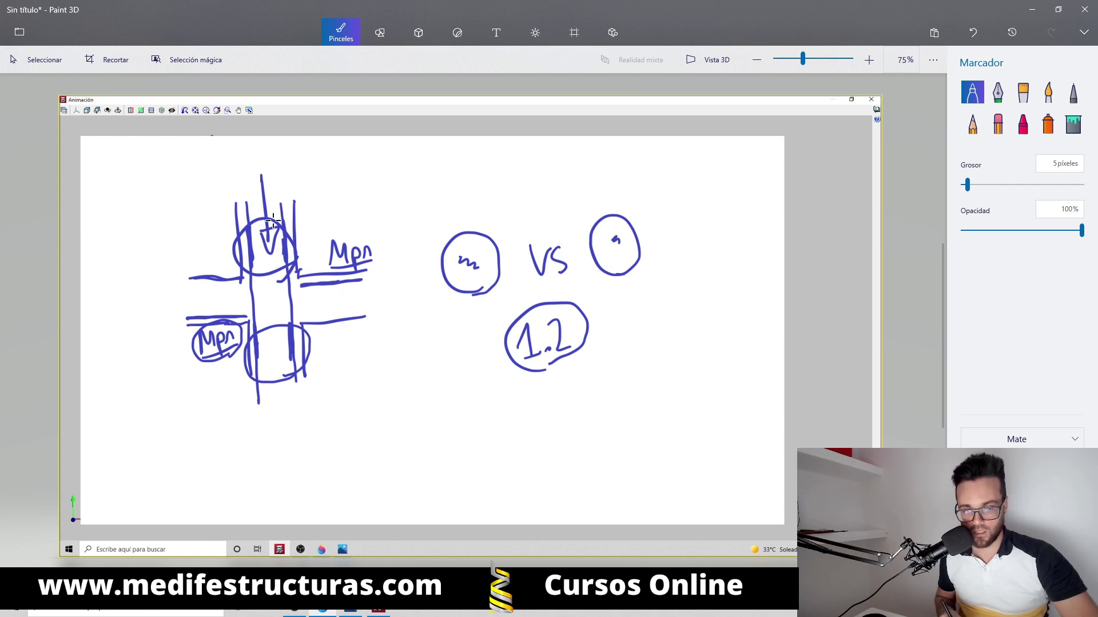
Label the column's load arrow P and switch back to the CYPECAD floor plan
mouse_move(272, 174)
mouse_down()
mouse_move(266, 148)
mouse_move(272, 174)
mouse_up()
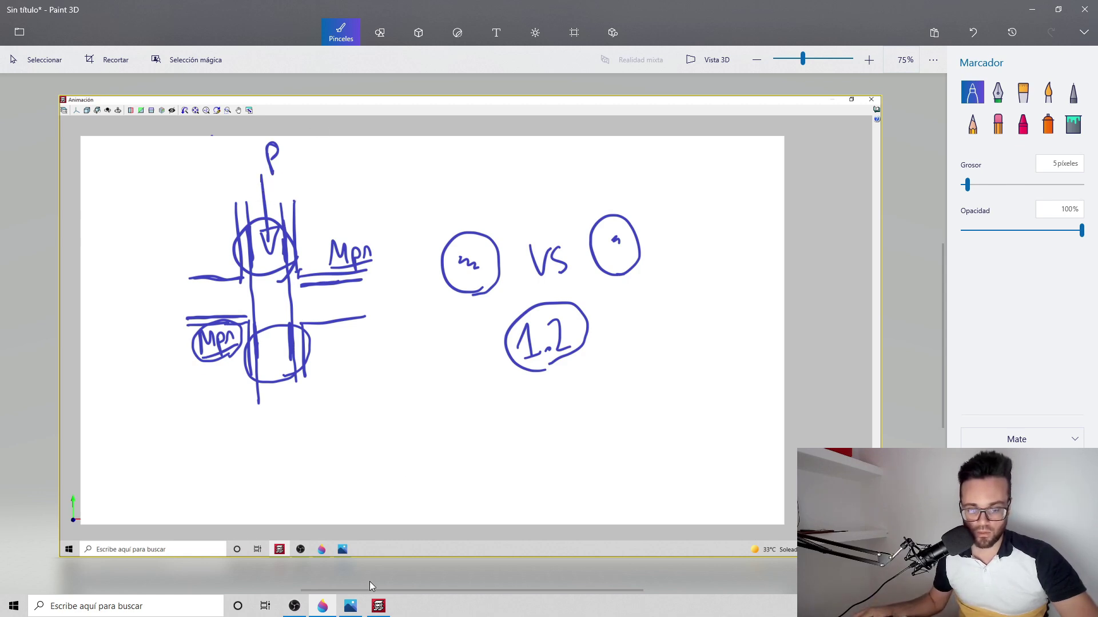
click(379, 606)
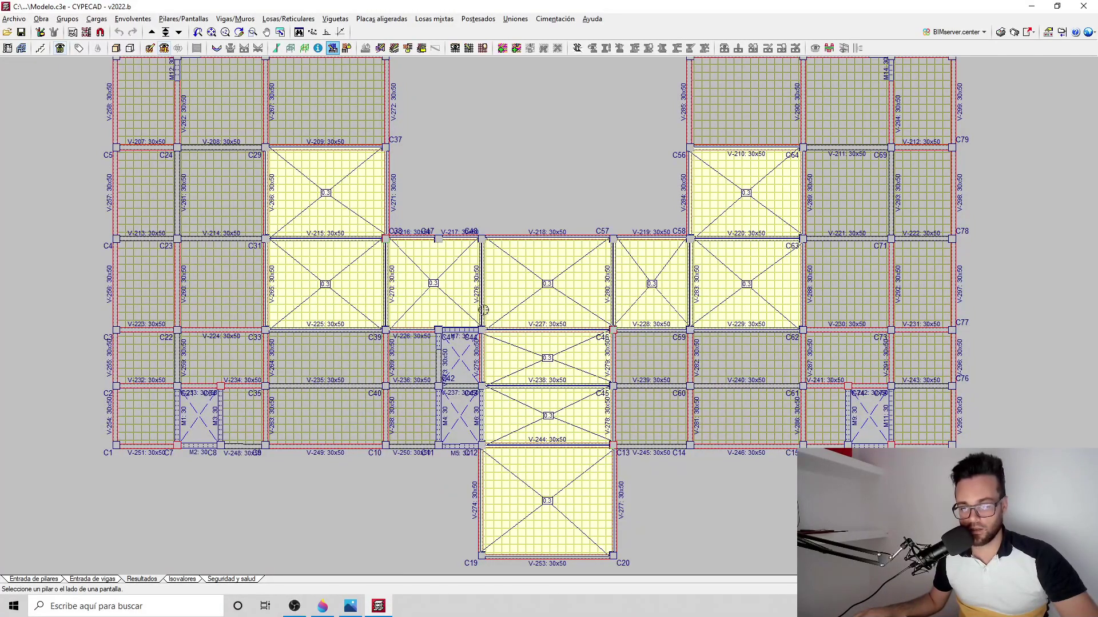
Open the column editor on column C29 from the calculation results
scroll(354, 200, up, 4)
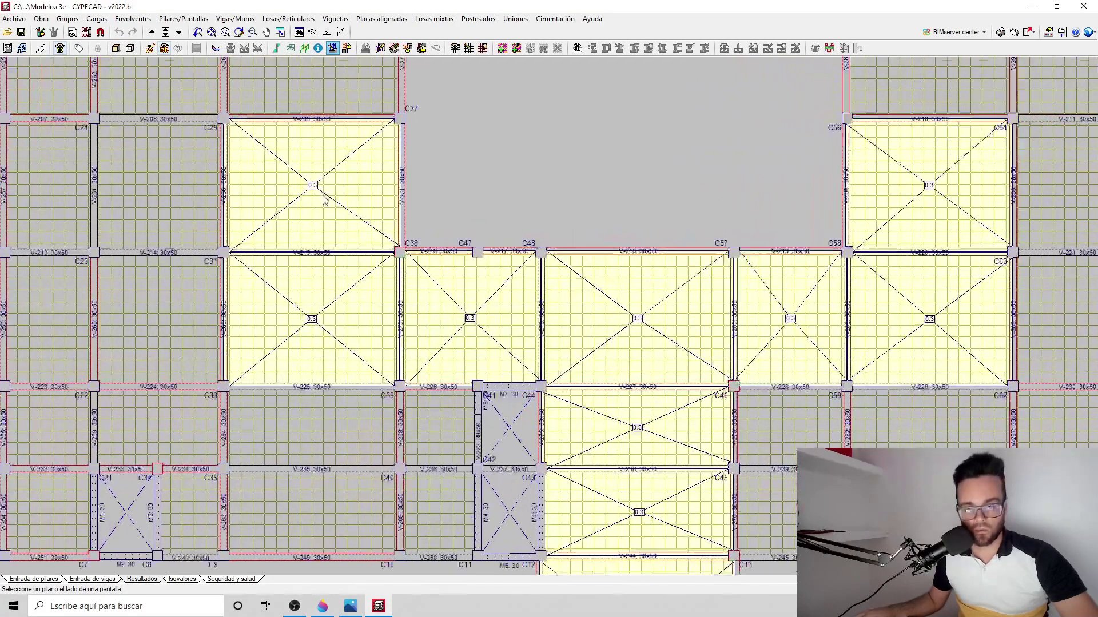
scroll(343, 254, down, 2)
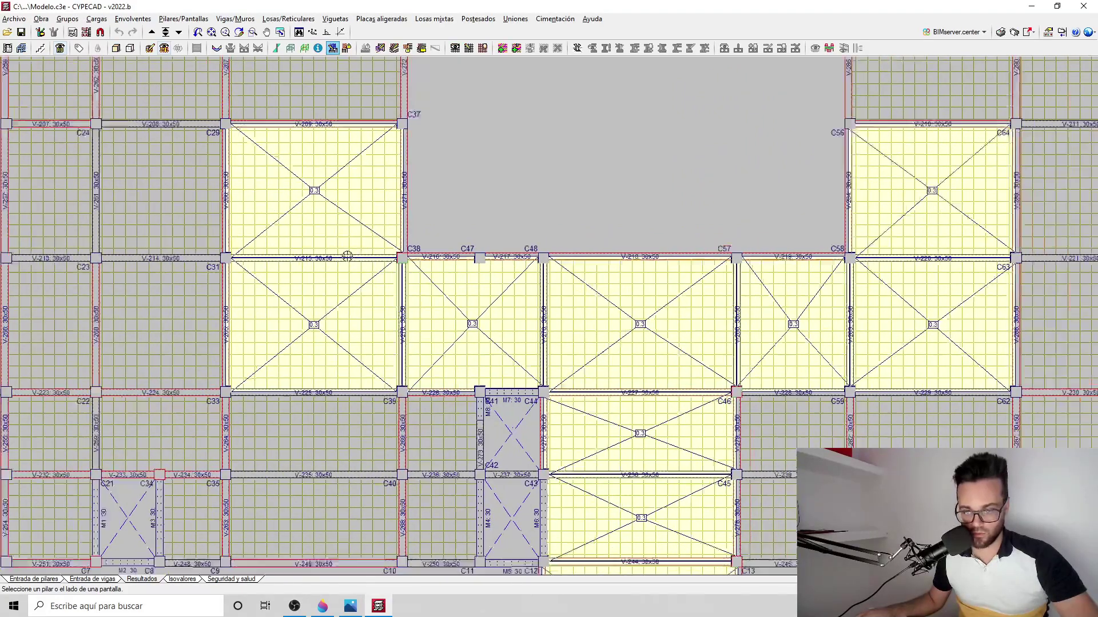
click(101, 581)
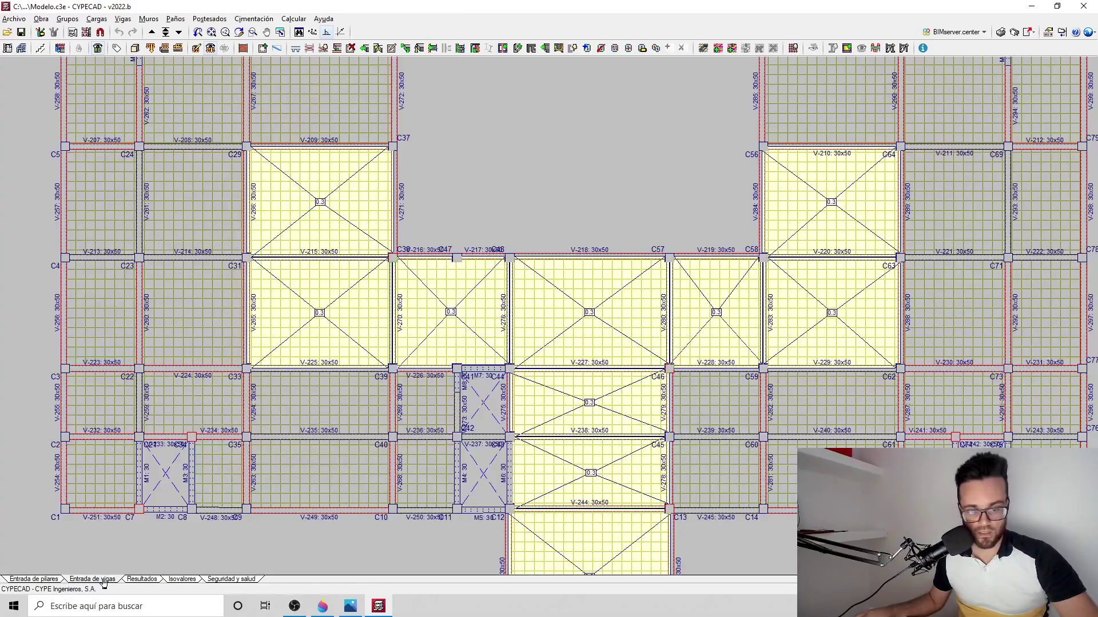
click(177, 20)
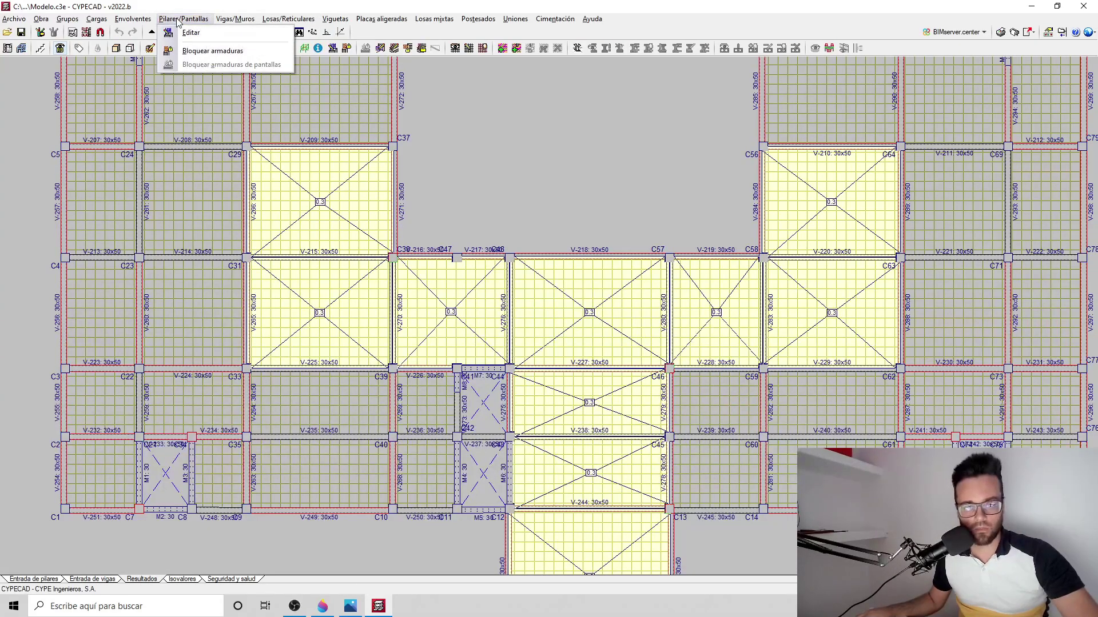
click(191, 32)
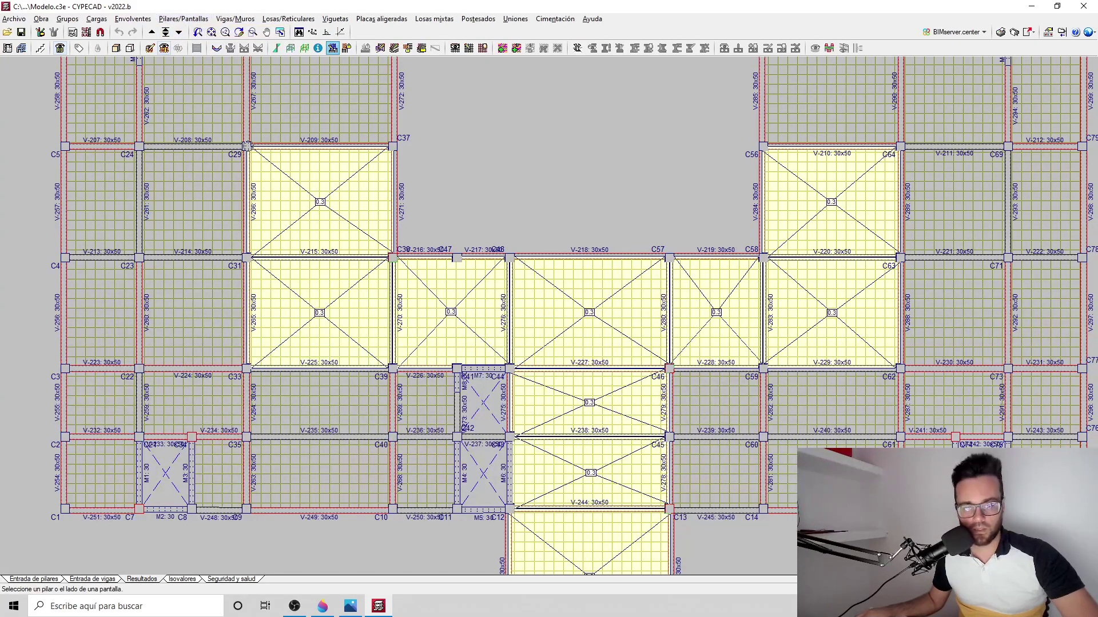
click(349, 143)
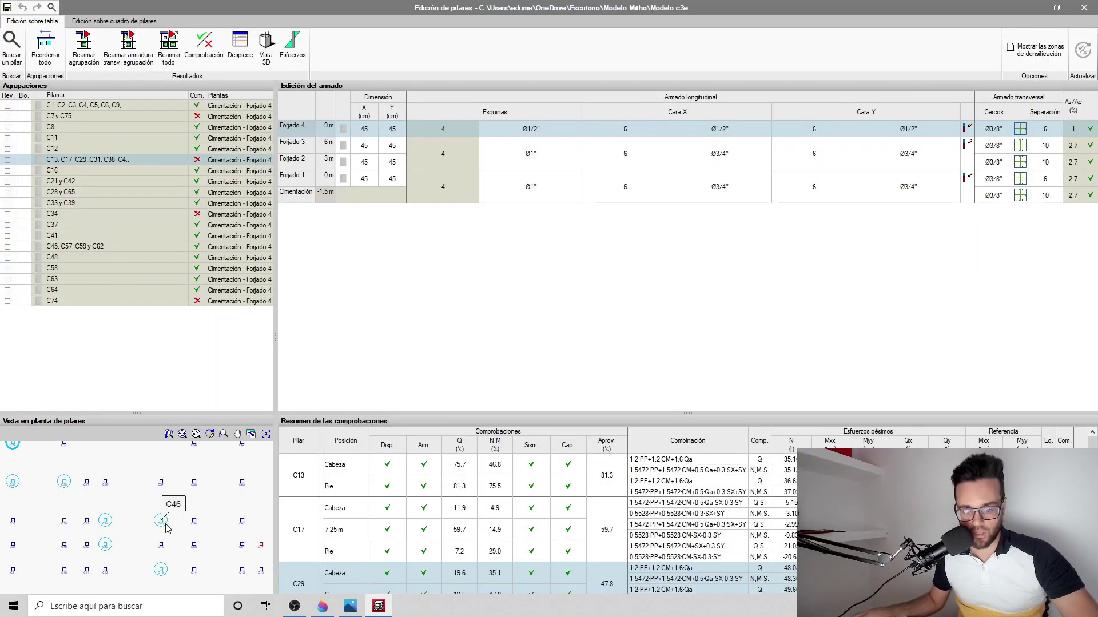
Enlarge the columns plan and select column C74 beside the stair shaft, closing the enlarged plan
click(266, 434)
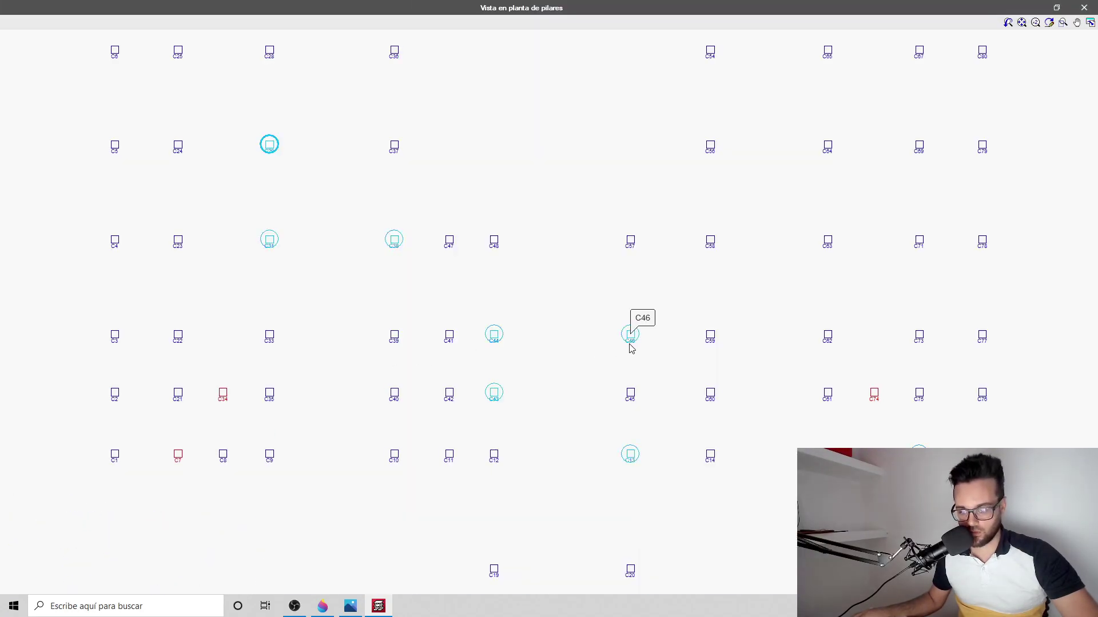
click(874, 393)
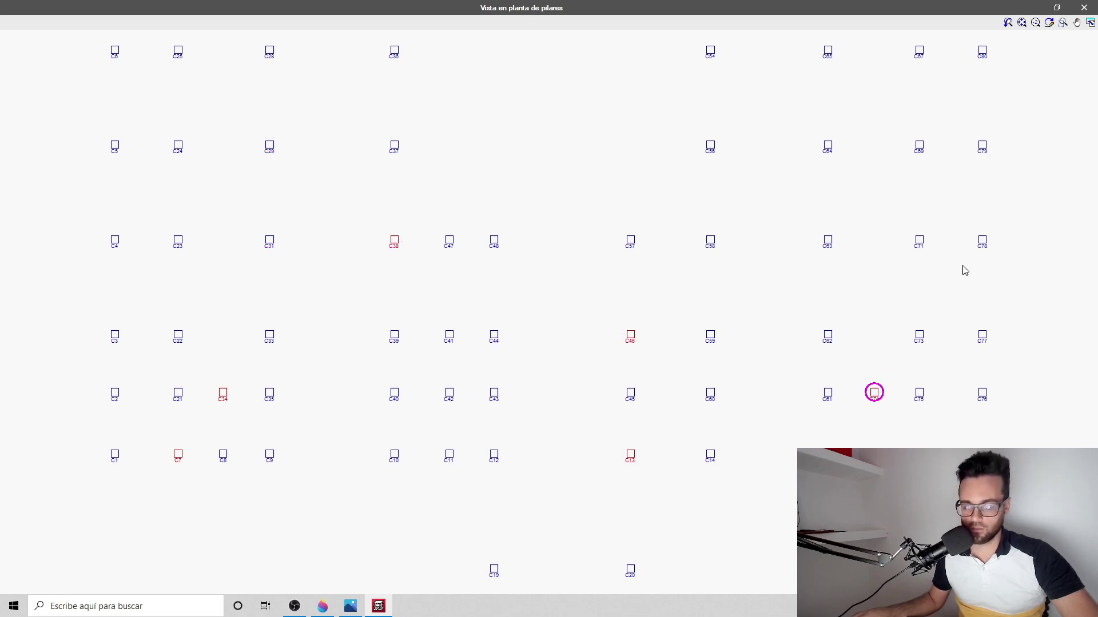
click(1084, 7)
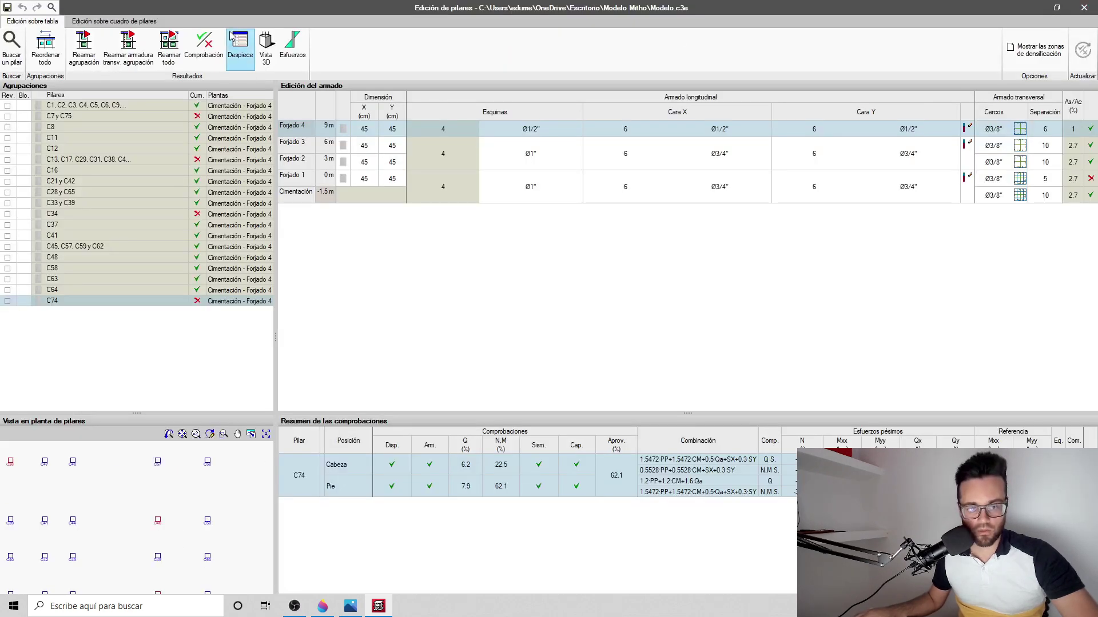
Examine the list of unmet checks for column C74, including the zone and the code check concerned
click(204, 44)
click(1084, 7)
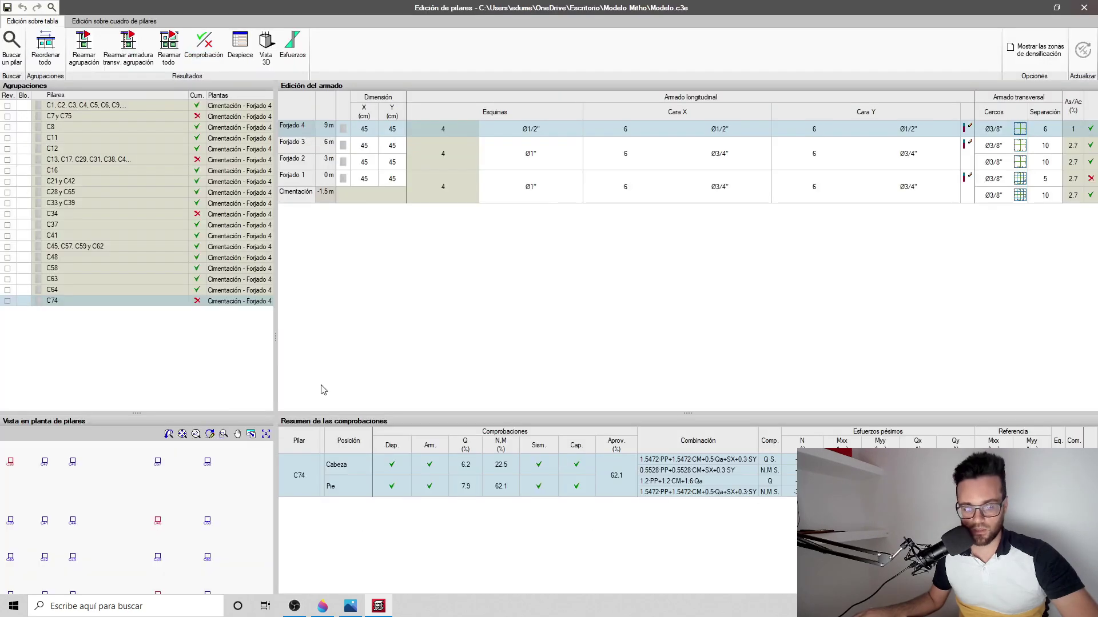
scroll(186, 504, down, 2)
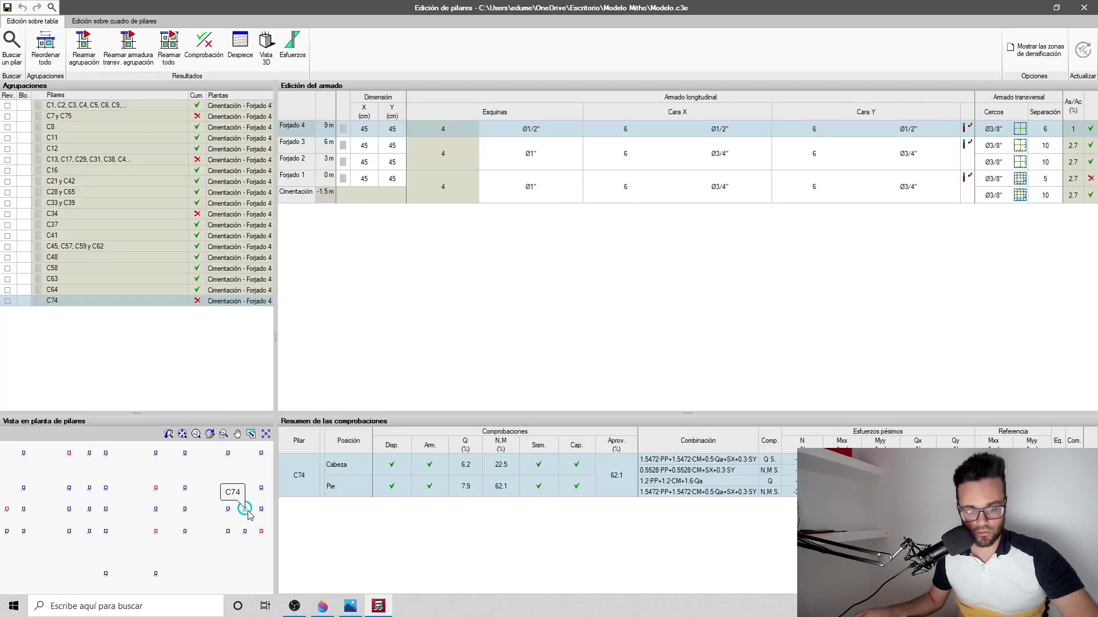
click(203, 45)
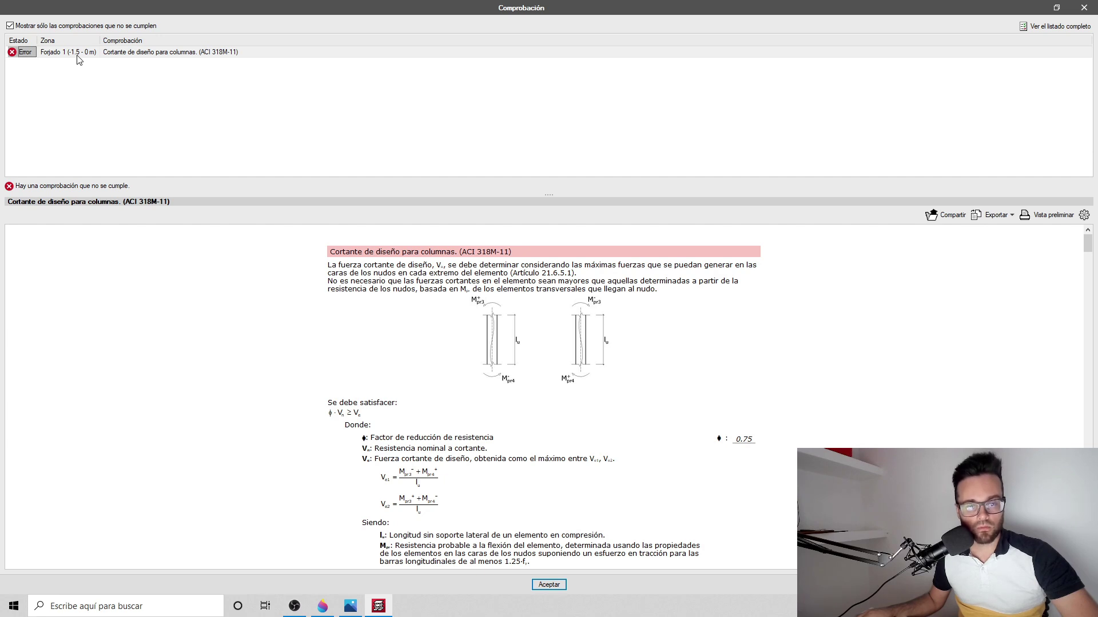
click(1084, 7)
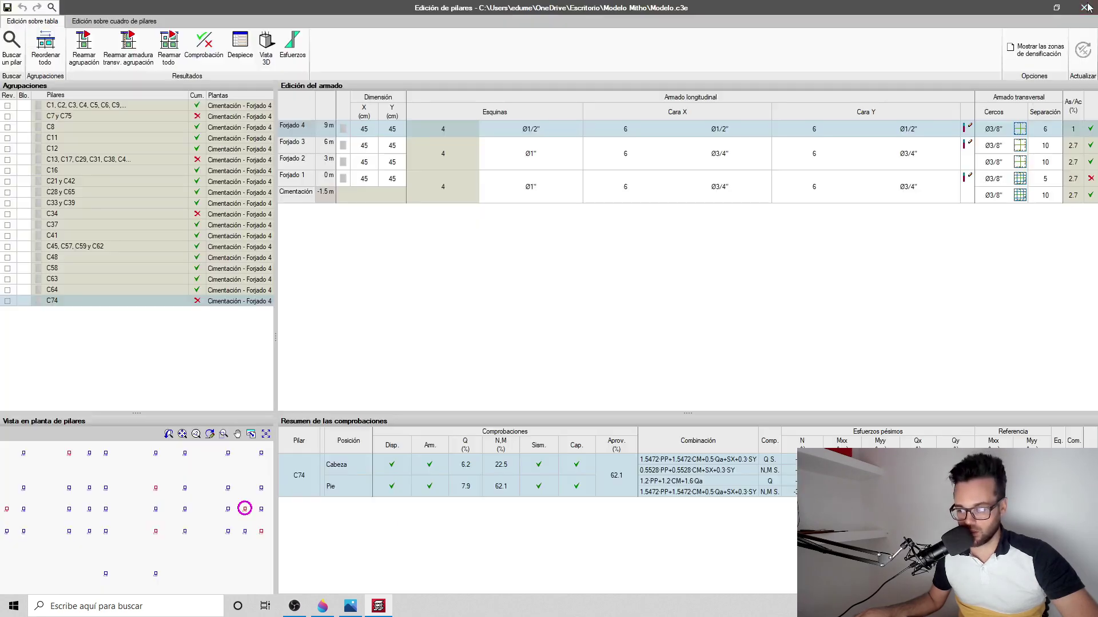
Show the check points along column C74 in the column schedule drawing
click(114, 21)
scroll(697, 326, up, 5)
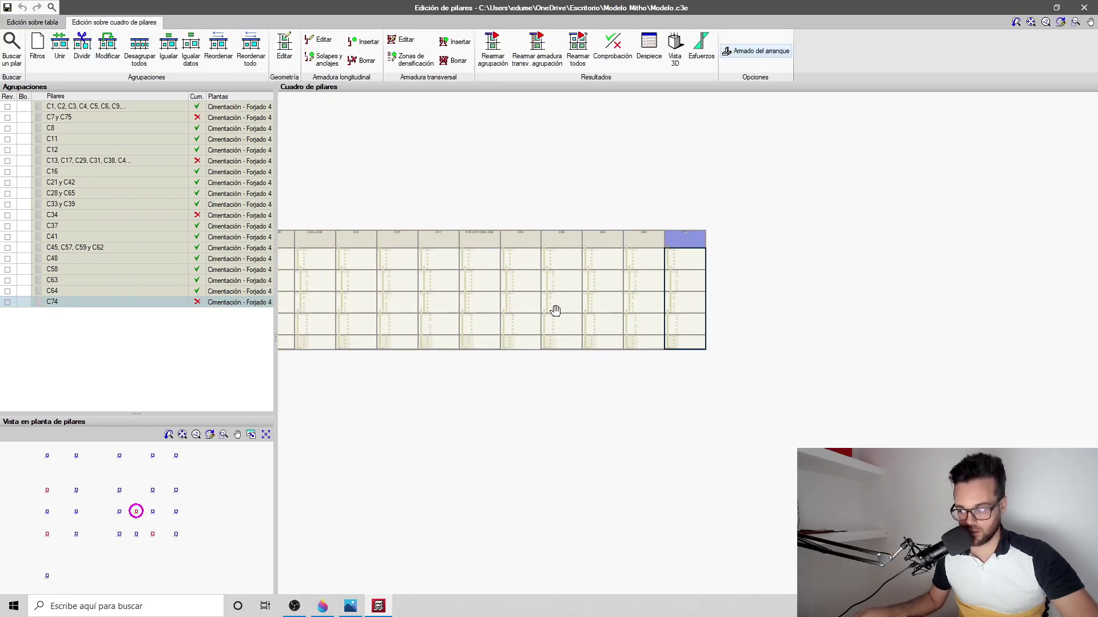
scroll(697, 326, up, 4)
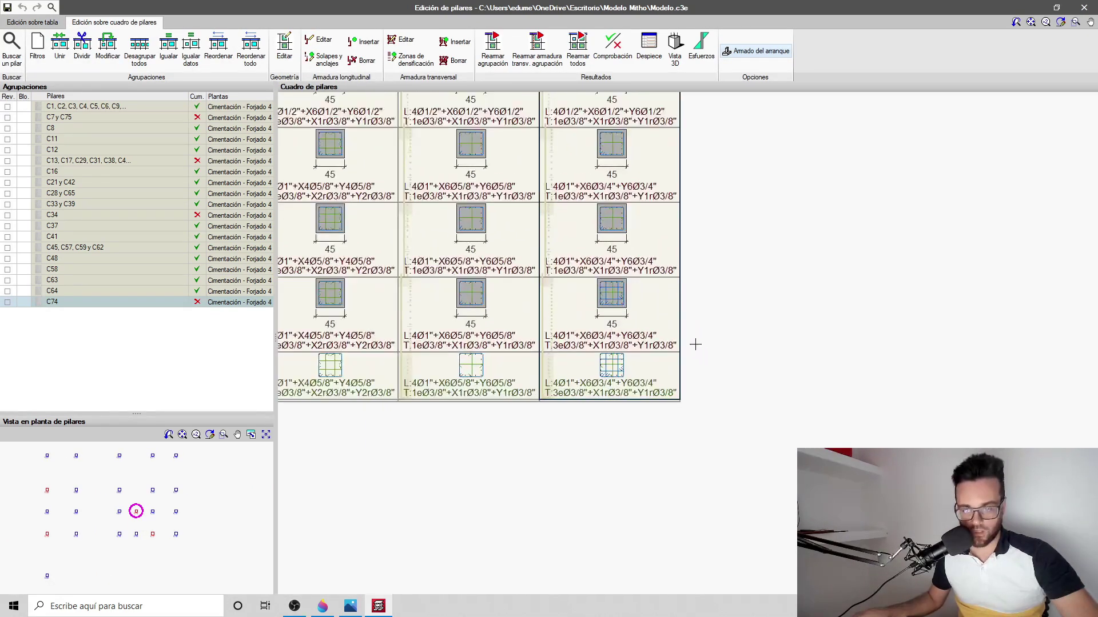
click(612, 55)
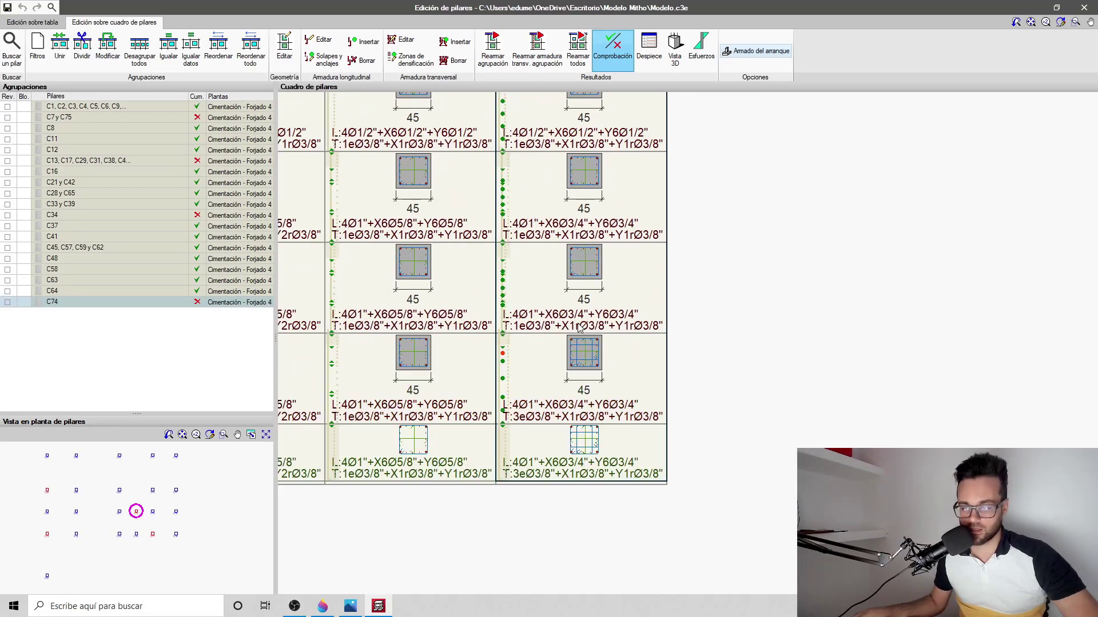
scroll(564, 309, up, 2)
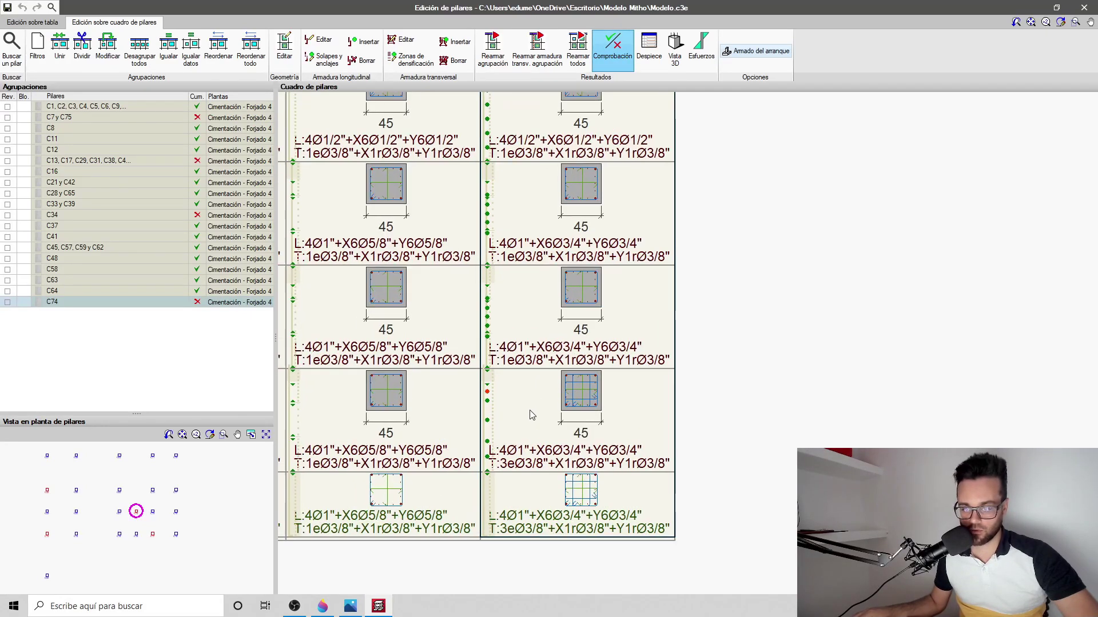
Examine the ACI 318M-11 design shear check of C74 at the -0.5 m point, and leave the column editor
click(478, 392)
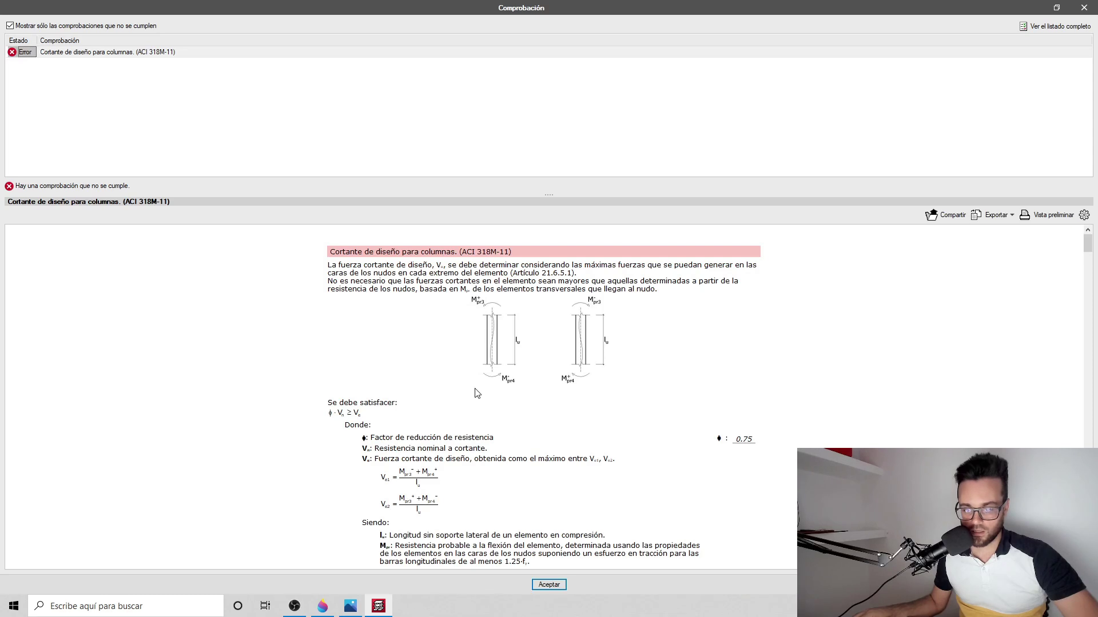
scroll(372, 412, down, 3)
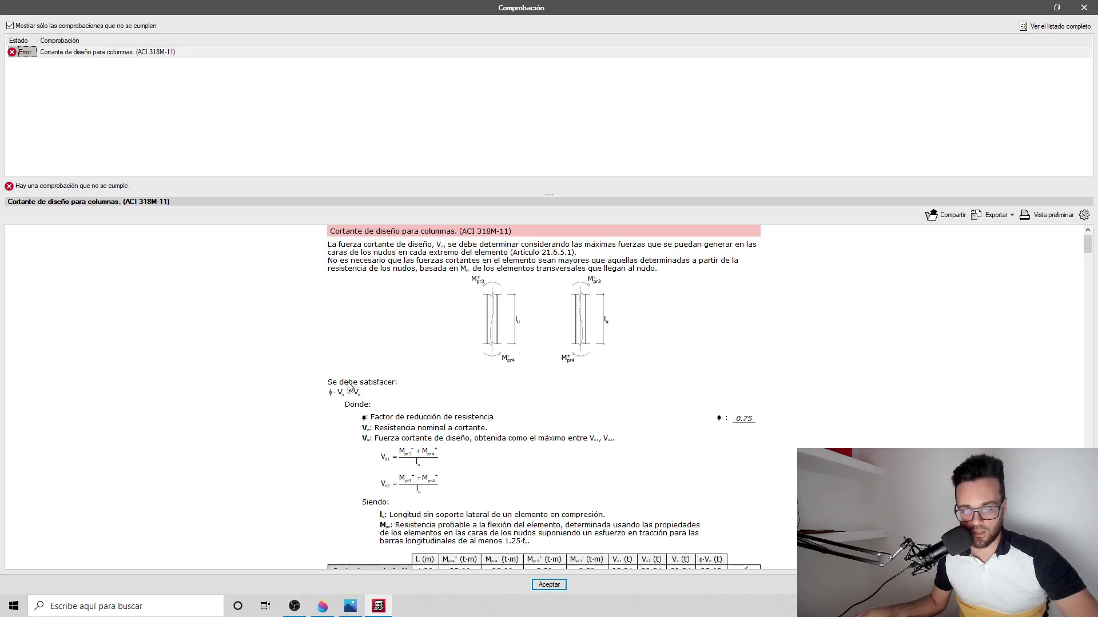
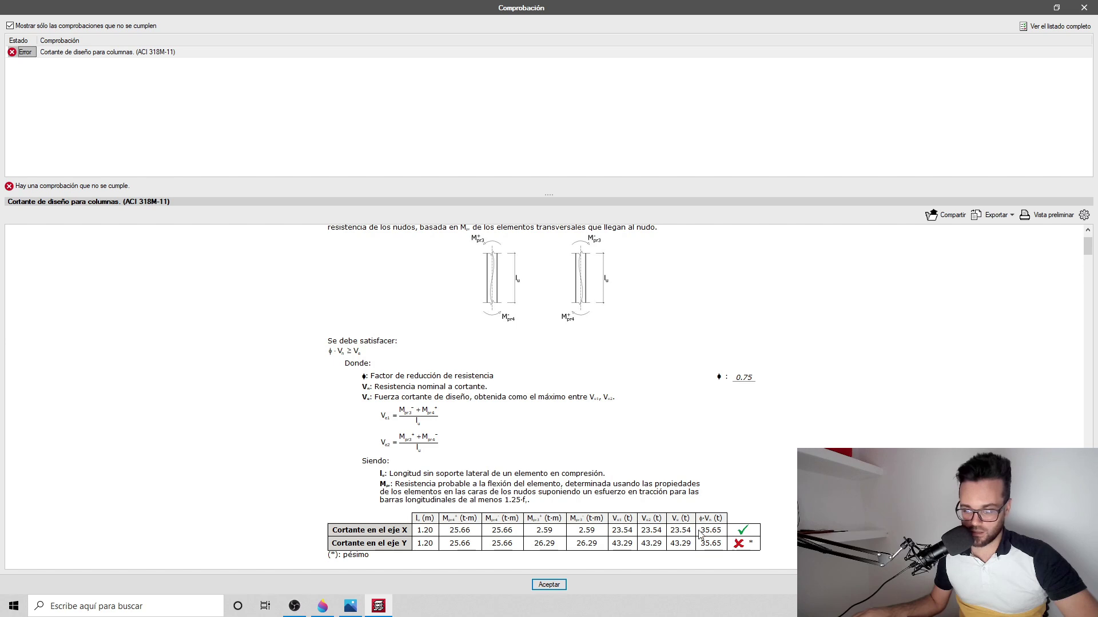
click(1095, 5)
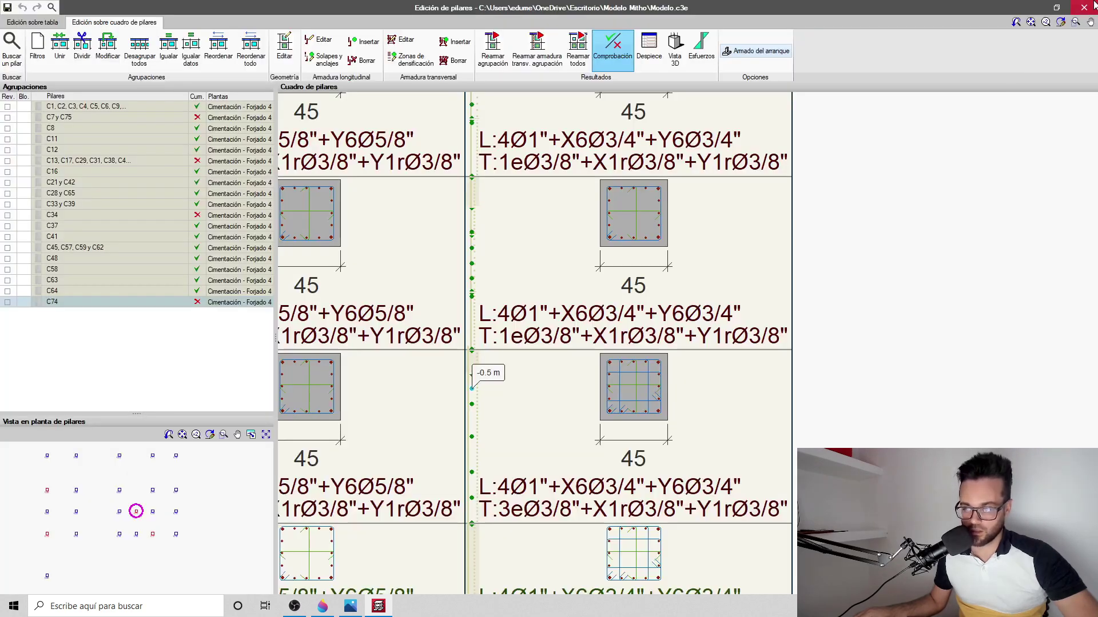
click(31, 22)
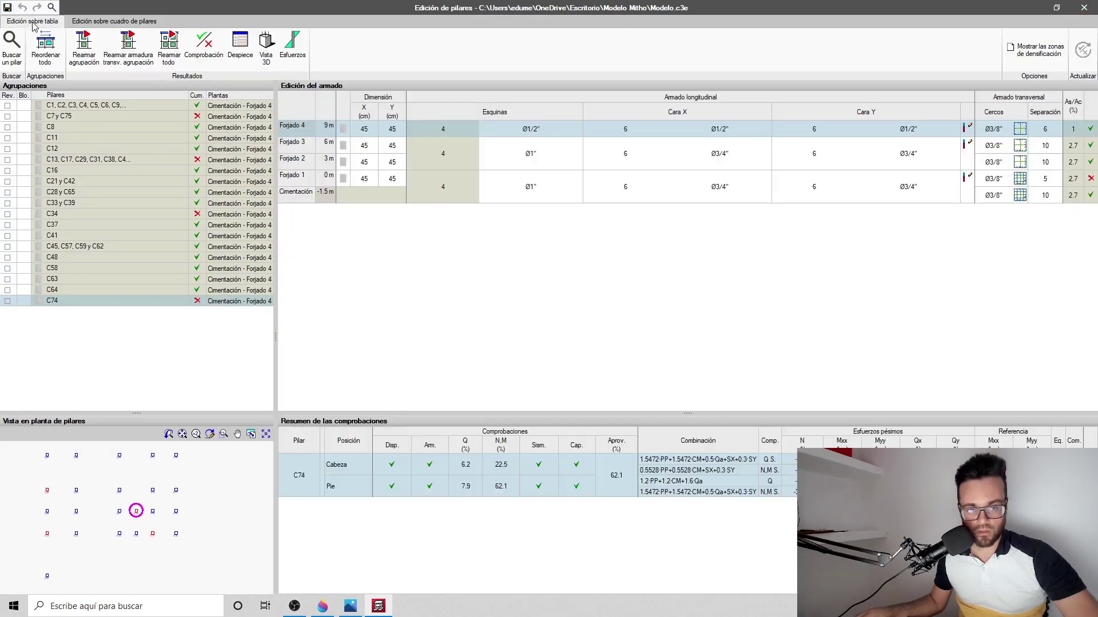
click(1093, 7)
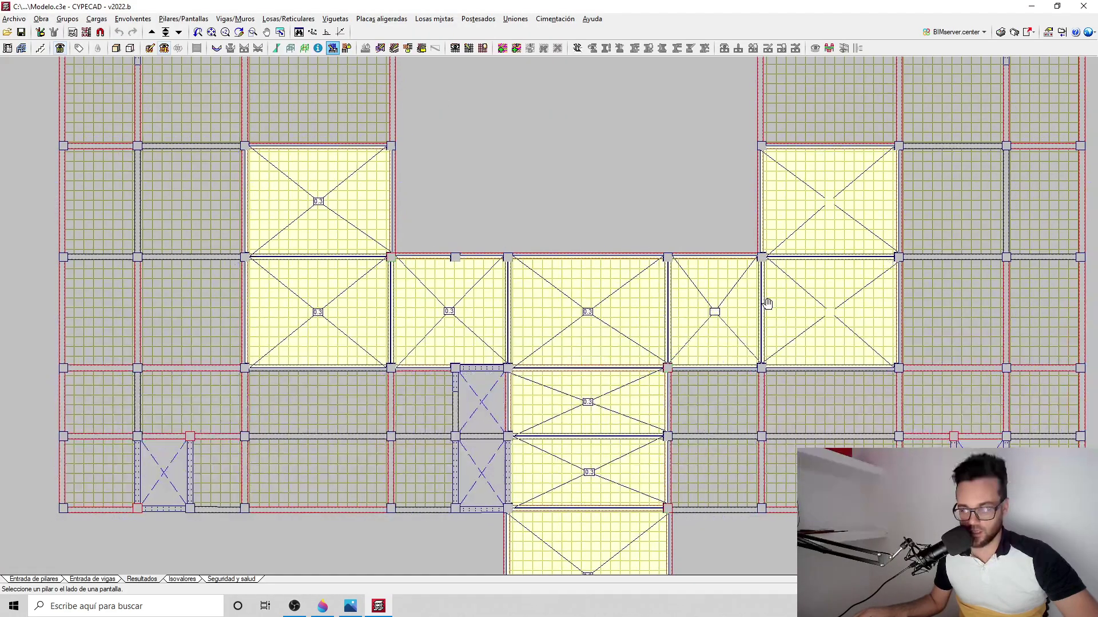
Open the building's 3D view and examine the short column segment between the foundation and the lowest beams
middle_drag(768, 304, 582, 177)
click(117, 51)
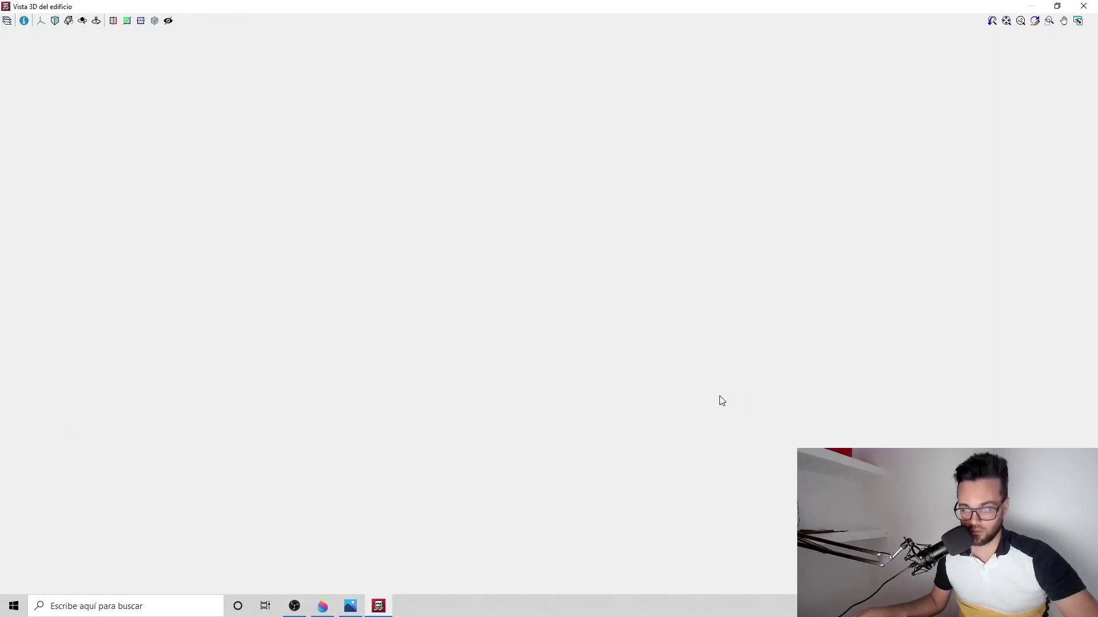
scroll(606, 458, up, 6)
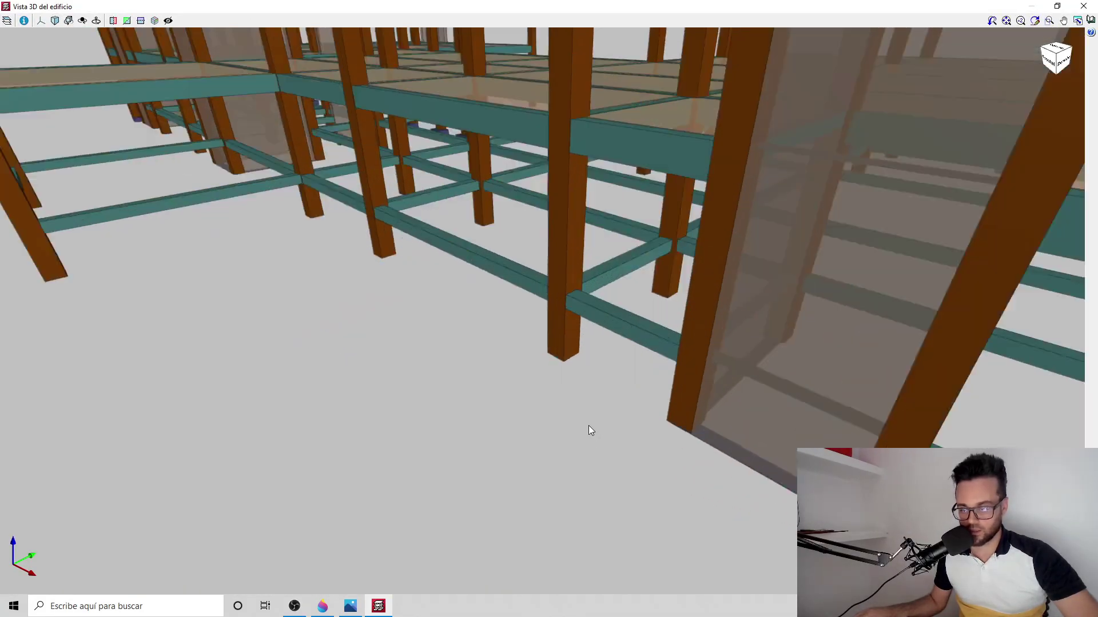
middle_drag(590, 430, 552, 230)
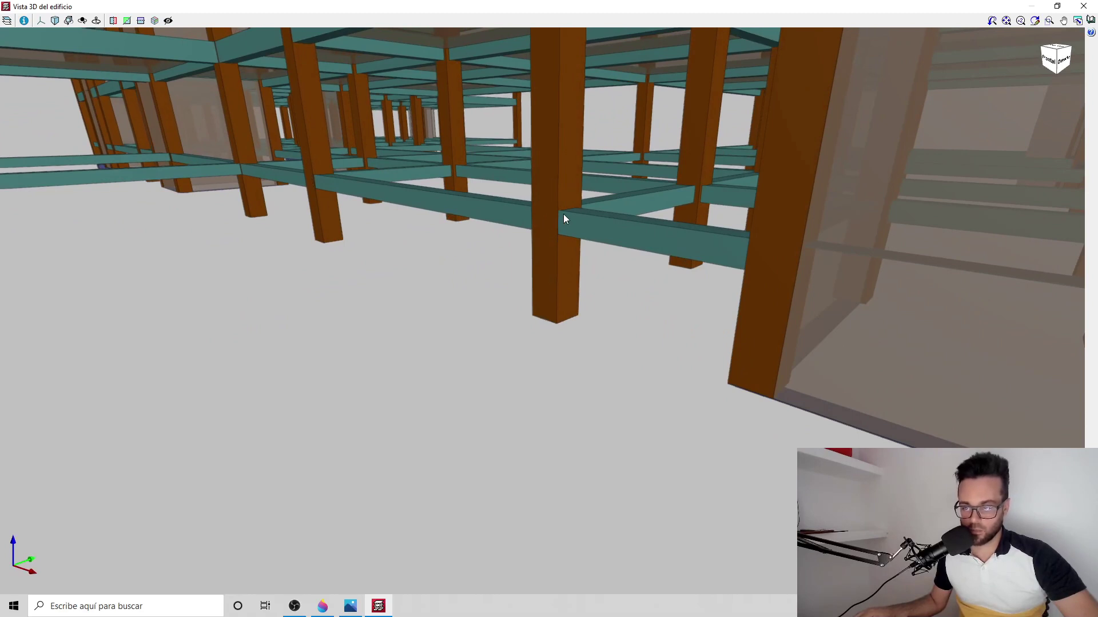
scroll(527, 210, up, 2)
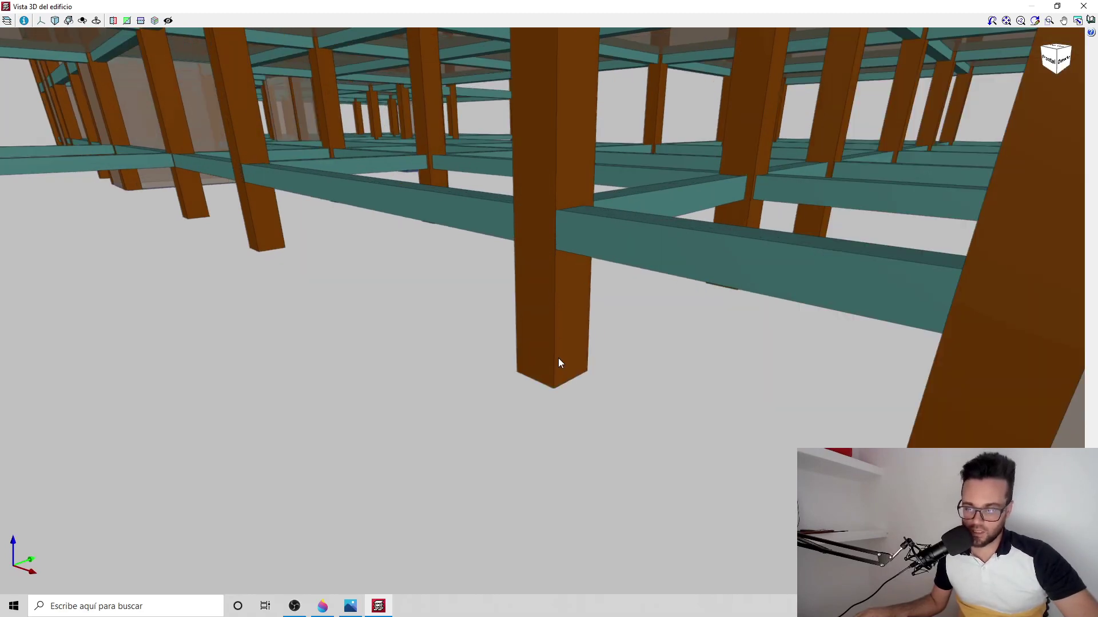
middle_drag(544, 358, 566, 369)
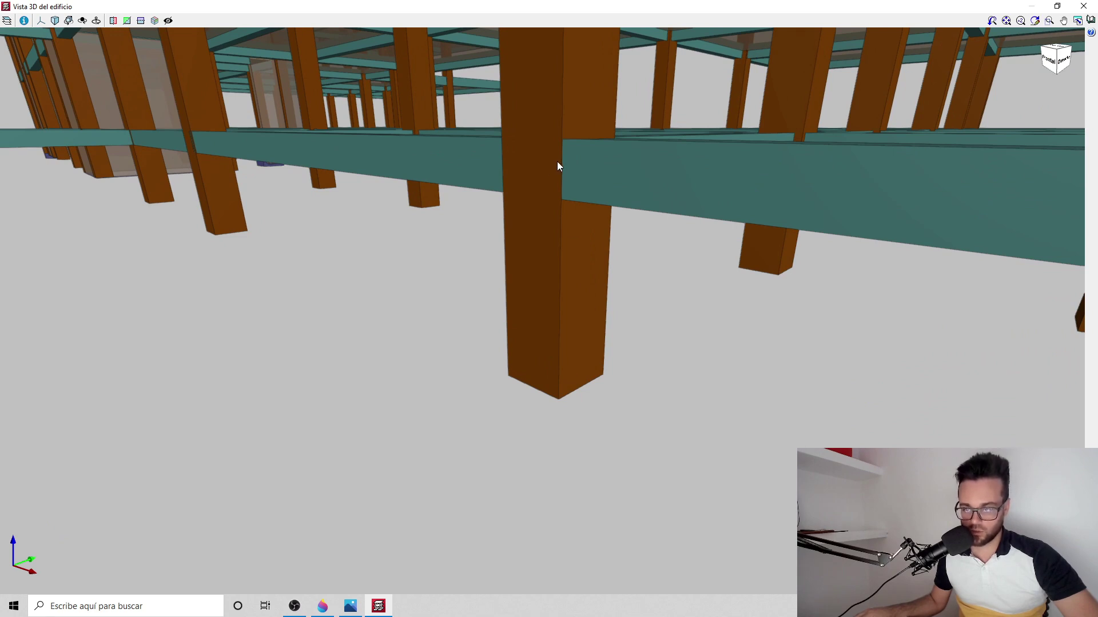
middle_drag(501, 224, 524, 117)
scroll(527, 120, down, 3)
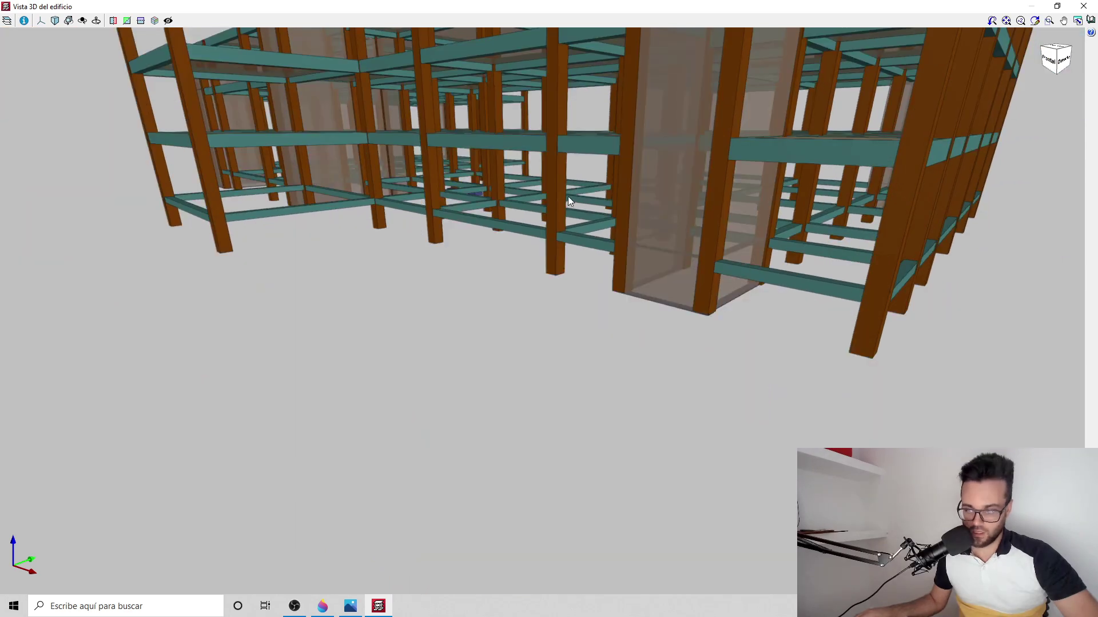
Examine the short base column near the shear walls from another side, and return to the floor plan around column C74
scroll(578, 247, up, 2)
scroll(548, 244, up, 1)
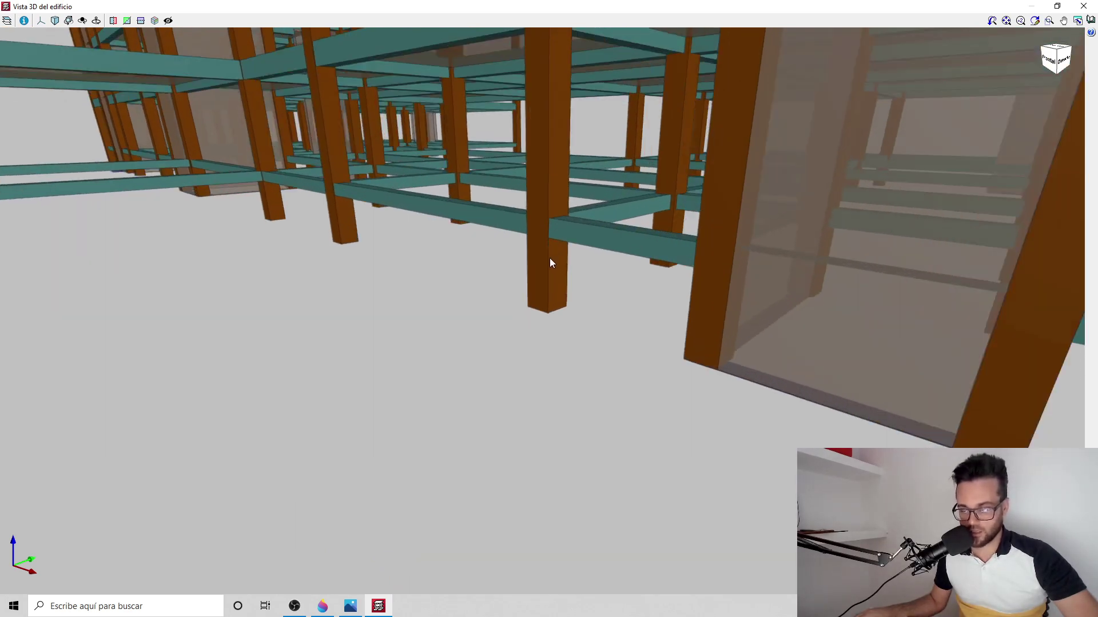
scroll(550, 259, up, 2)
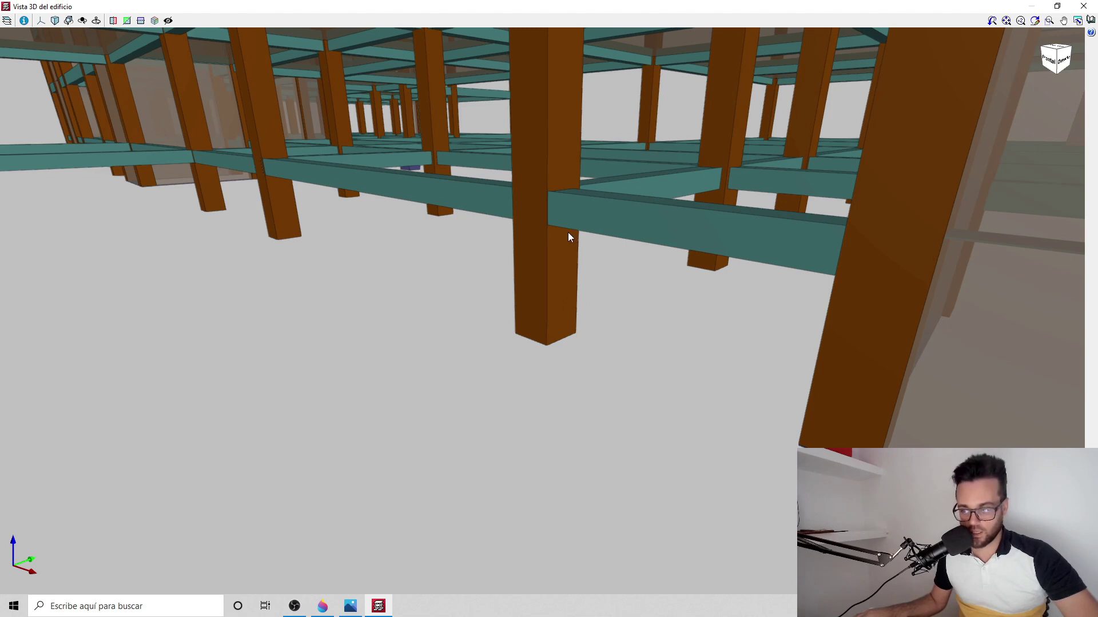
scroll(550, 242, down, 3)
scroll(647, 259, down, 5)
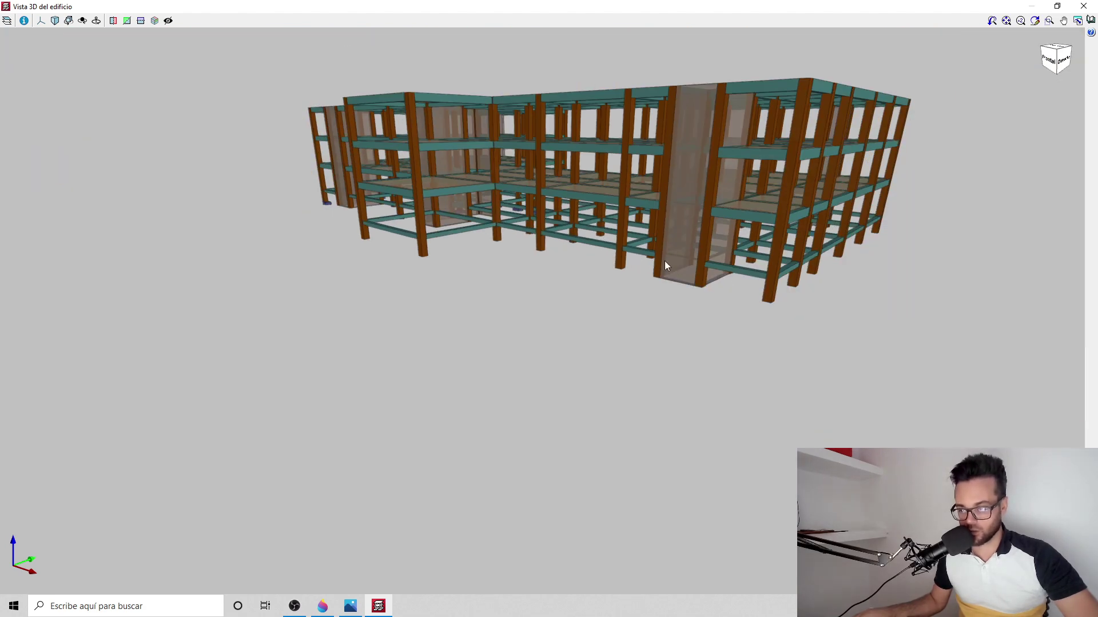
scroll(743, 255, up, 5)
mouse_move(613, 263)
mouse_down()
mouse_move(656, 287)
mouse_move(747, 282)
mouse_move(659, 244)
mouse_move(715, 216)
mouse_move(753, 218)
mouse_up()
scroll(674, 237, up, 3)
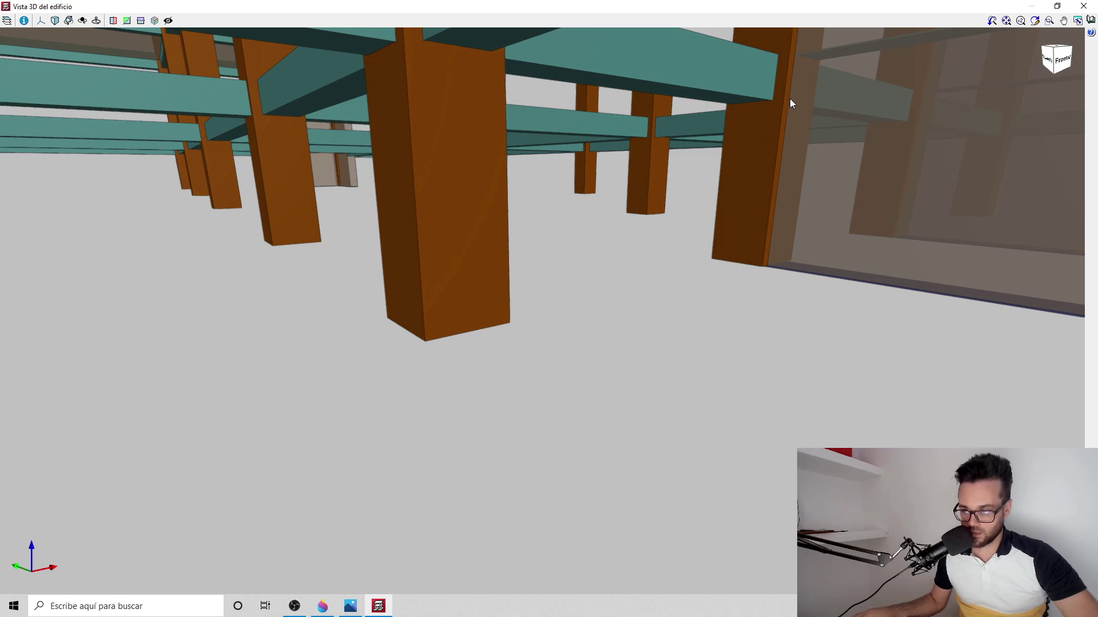
click(1088, 8)
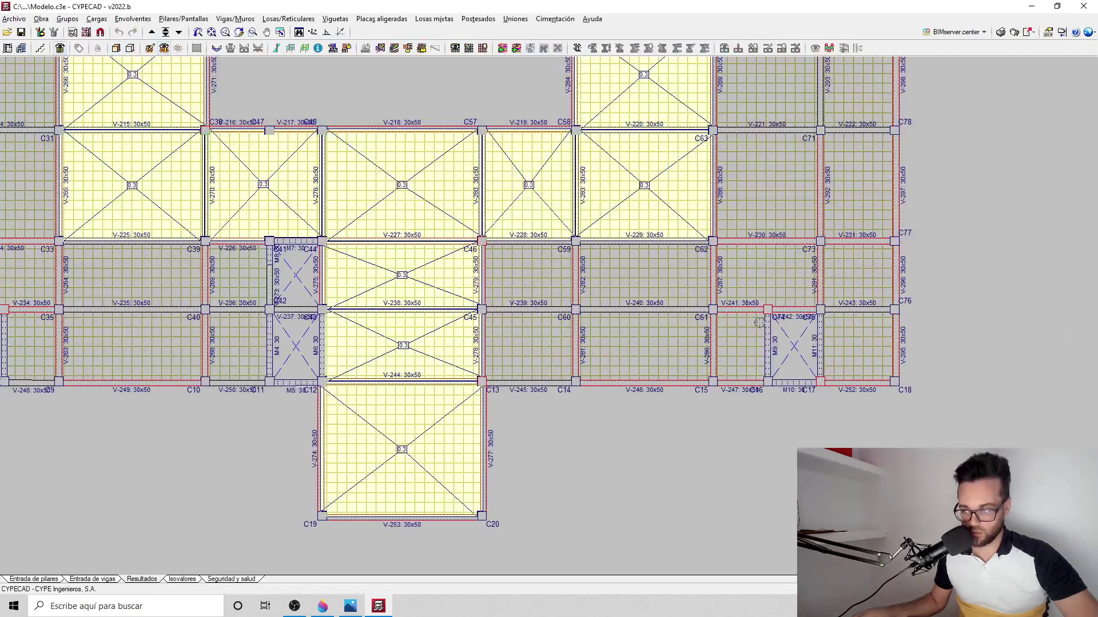
scroll(760, 320, up, 5)
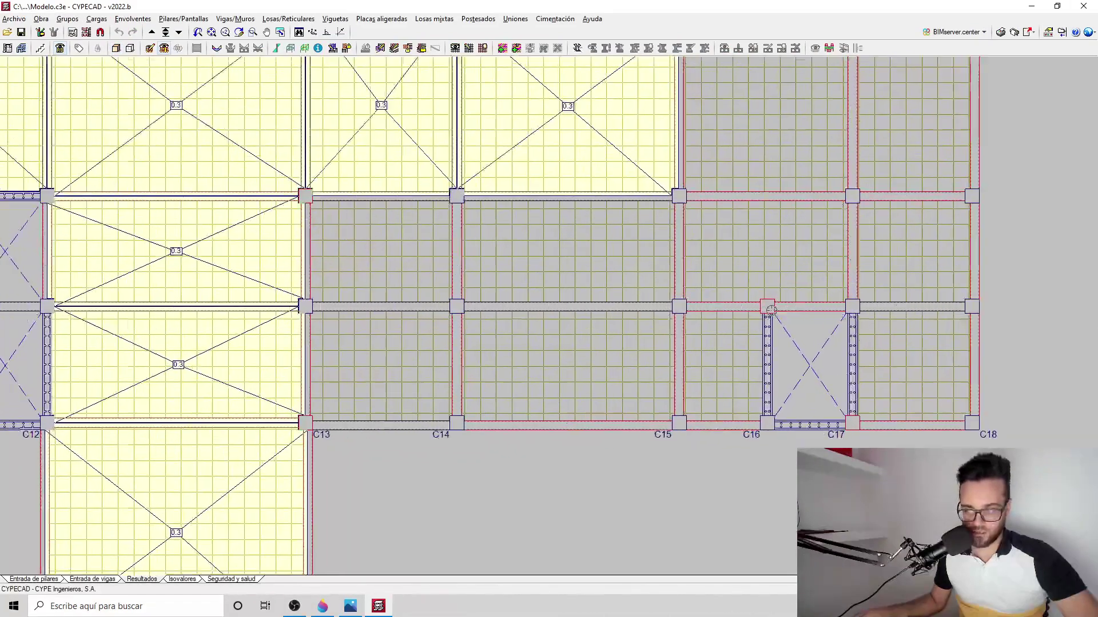
Switch from the results plan to the column input view and open column C74 for editing
scroll(771, 310, up, 3)
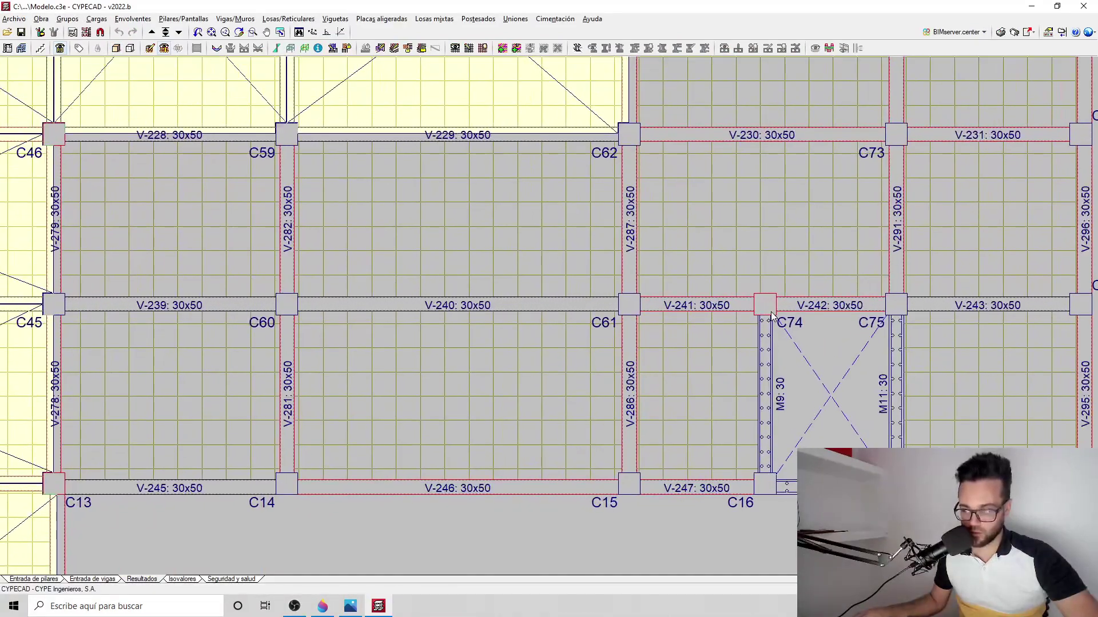
click(45, 581)
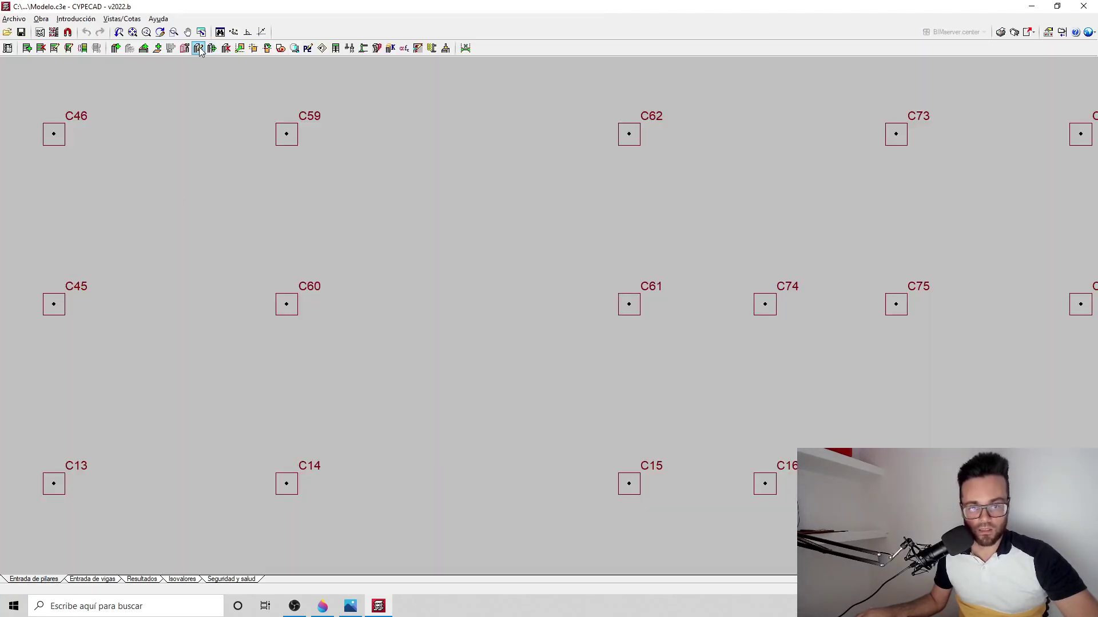
click(200, 48)
scroll(763, 299, down, 3)
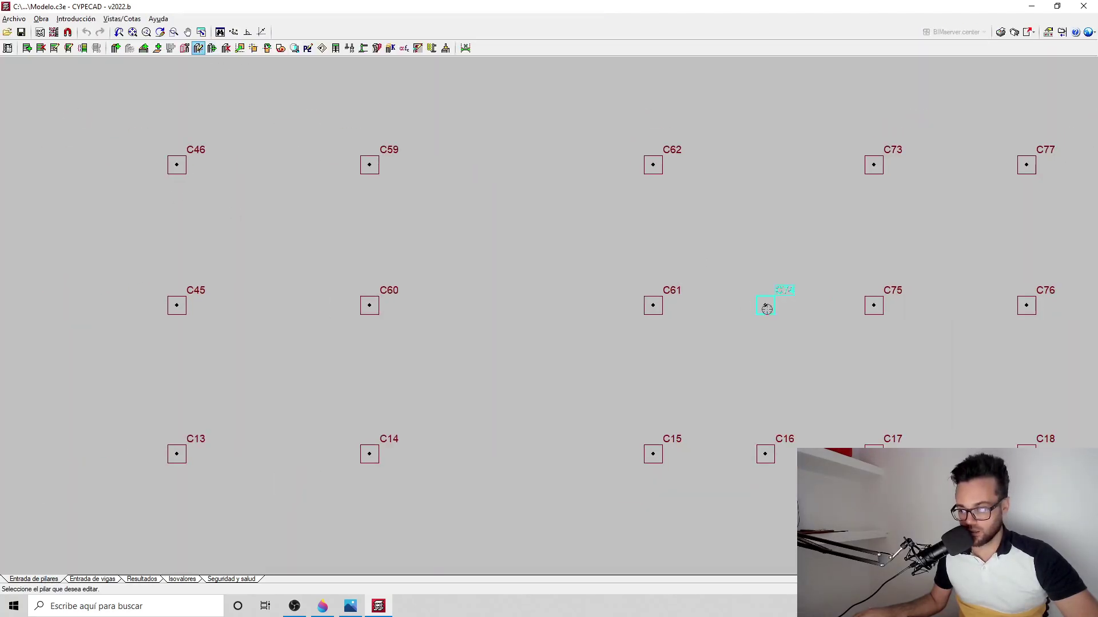
click(767, 308)
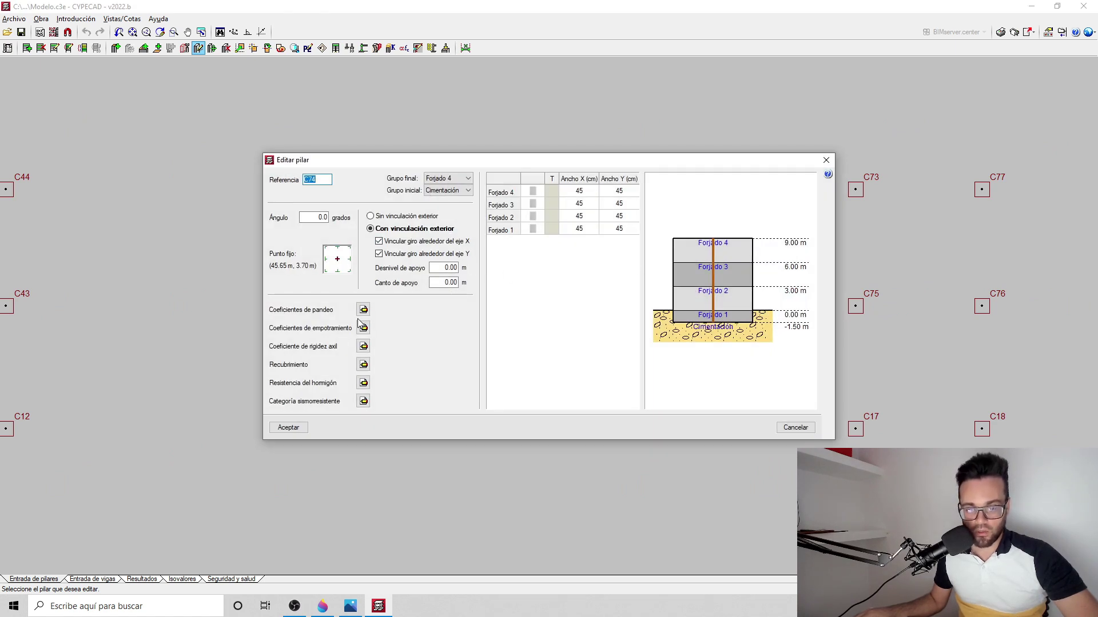
Examine the seismic-resistance category options for C74 at Forjado 4, and close the column editor without changes
click(364, 401)
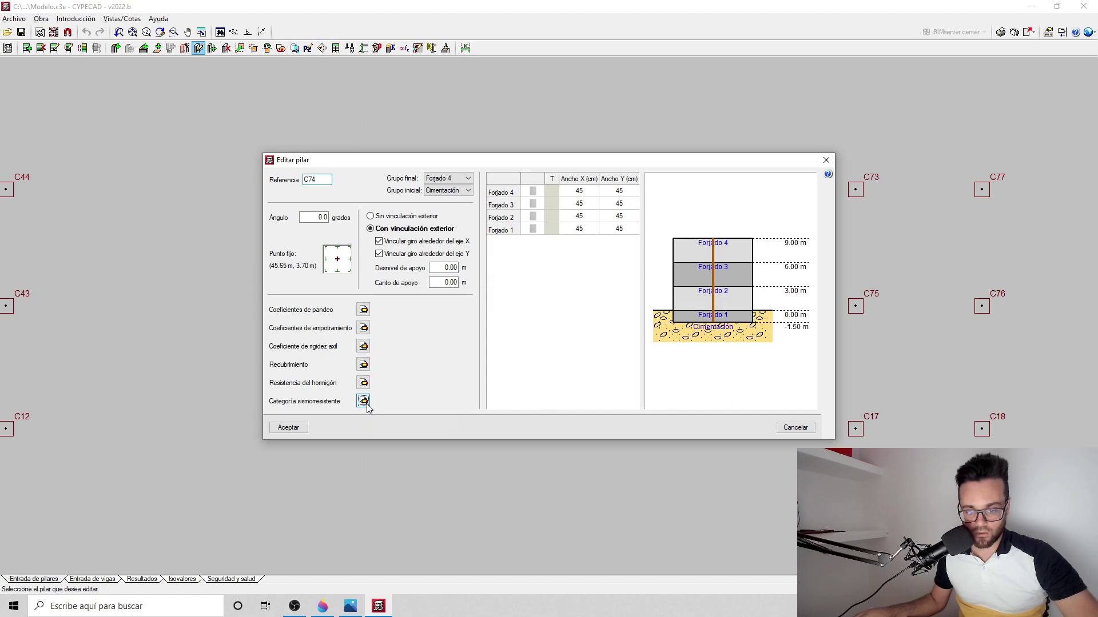
click(717, 143)
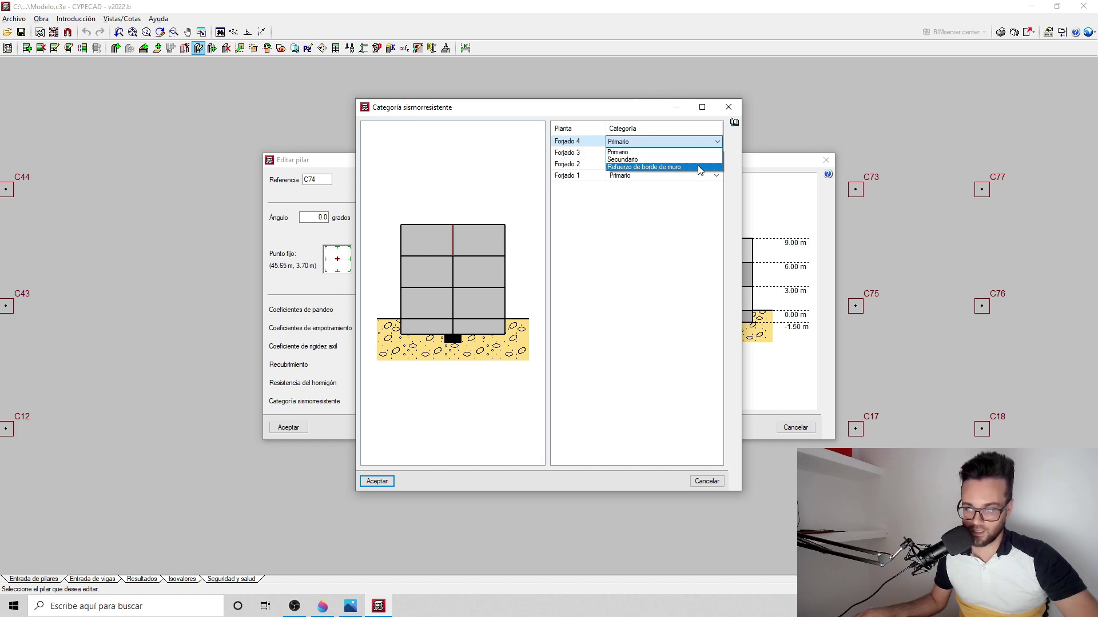
click(729, 107)
click(728, 107)
click(825, 162)
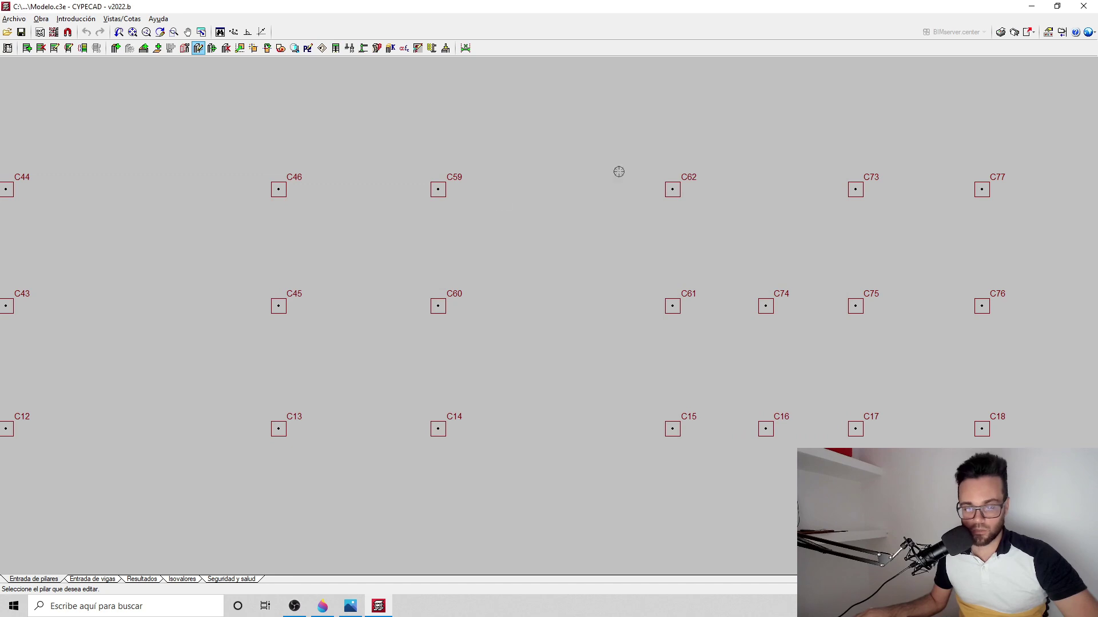
Examine the building's column layout, from the area around C74 out to the full plan and the columns near C38
scroll(530, 257, down, 3)
scroll(542, 257, up, 1)
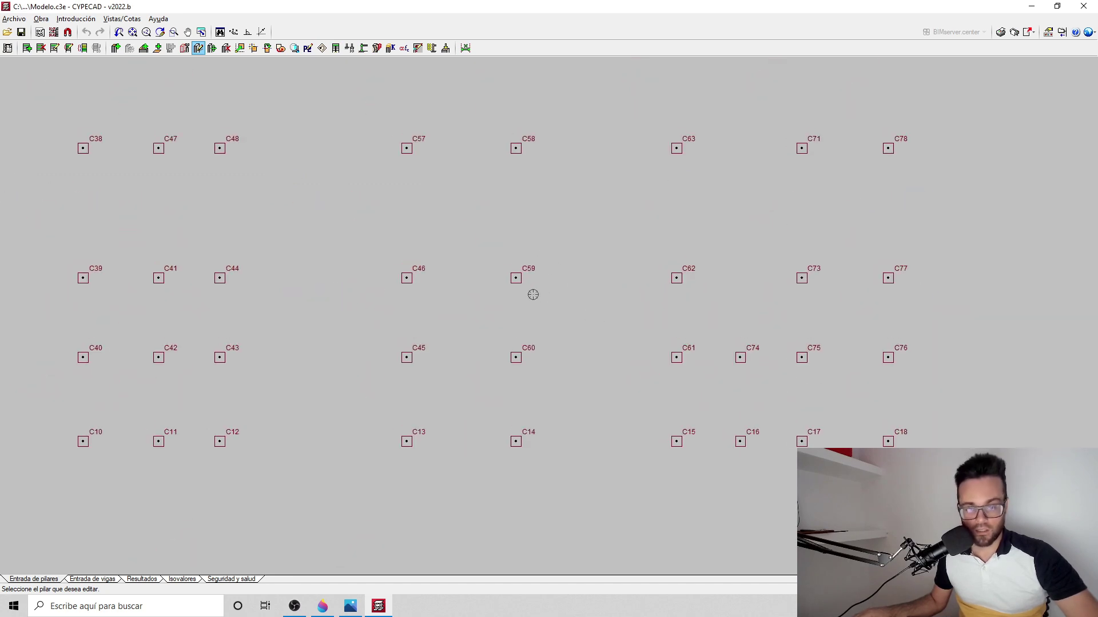
scroll(524, 291, down, 1)
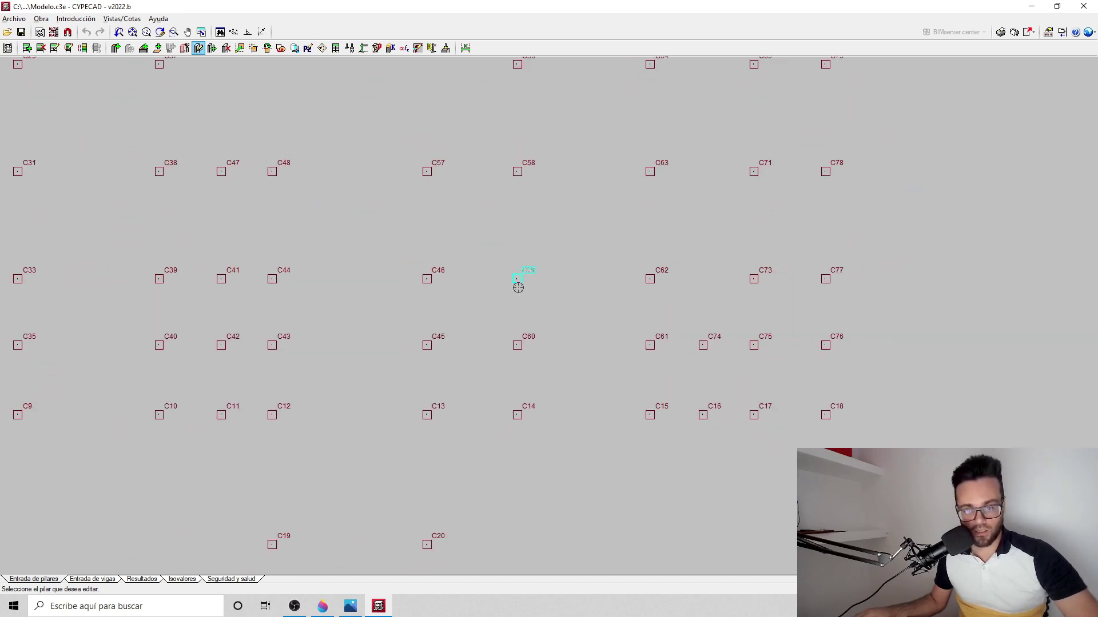
scroll(518, 288, down, 3)
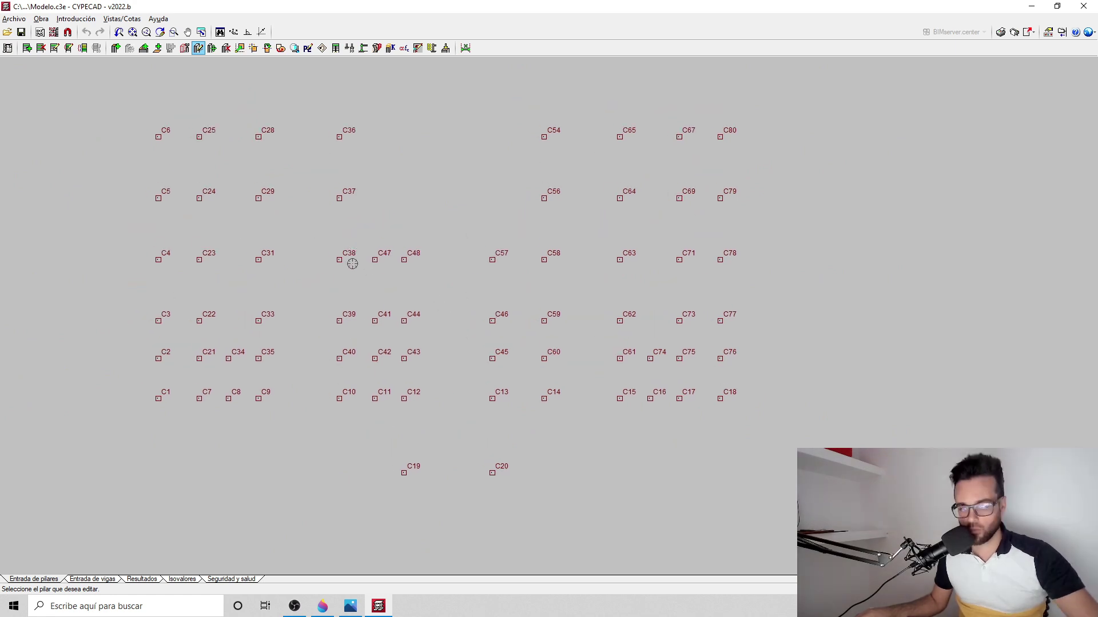
scroll(347, 267, up, 4)
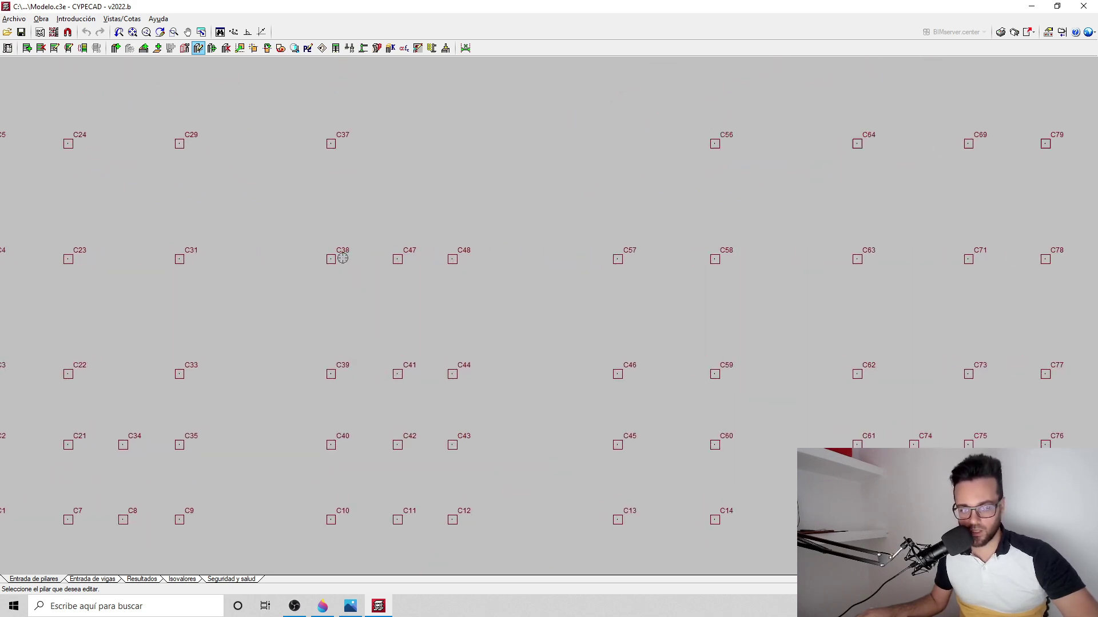
scroll(336, 262, up, 1)
scroll(425, 377, down, 3)
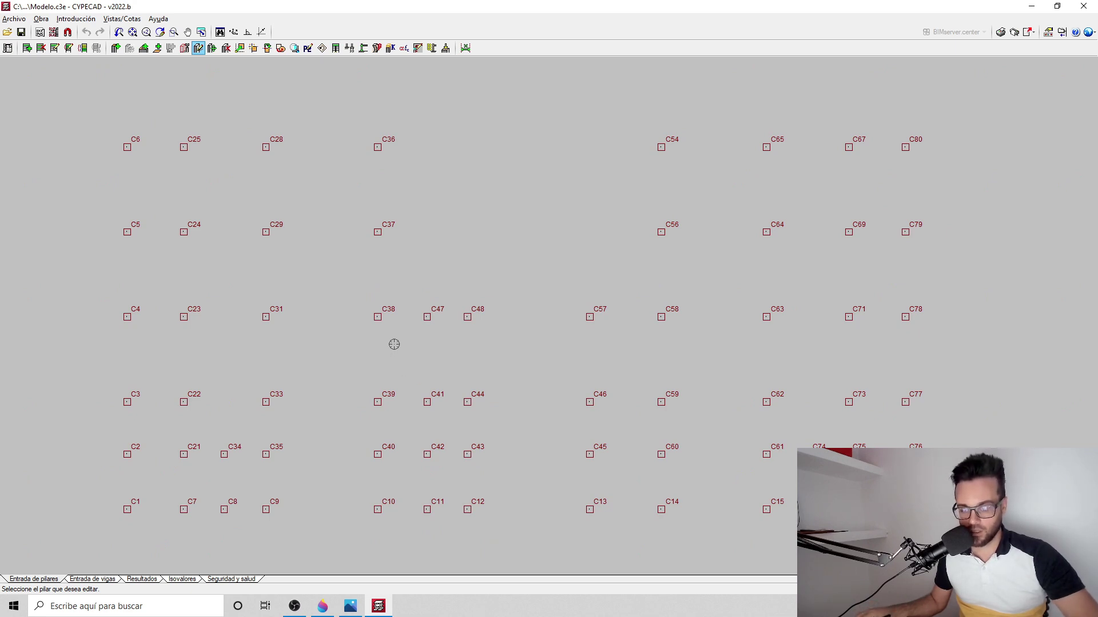
scroll(400, 358, down, 1)
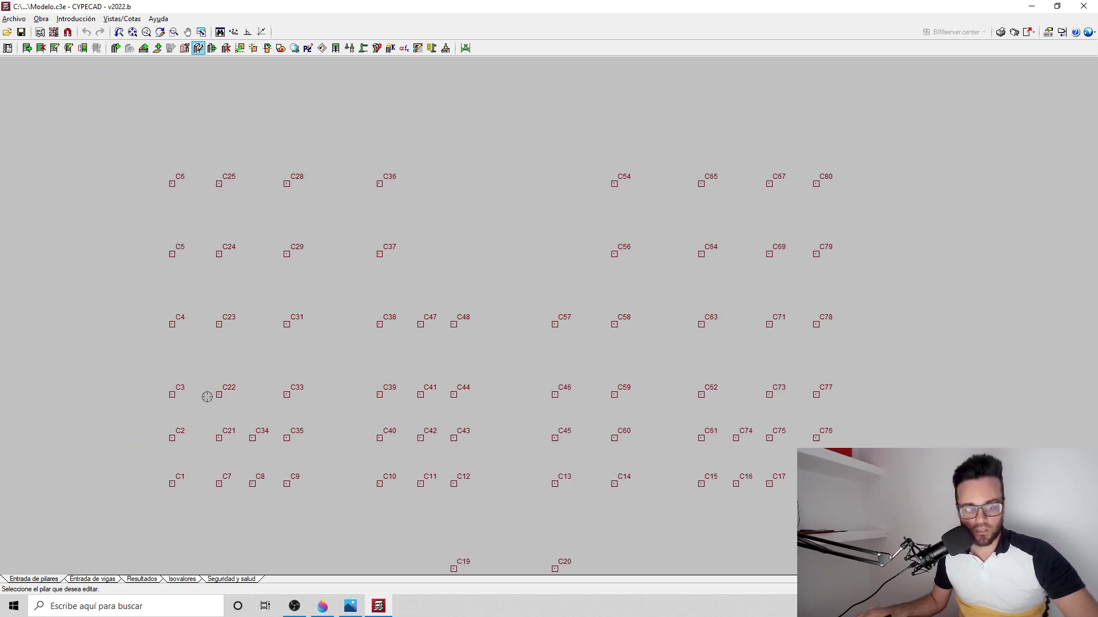
Return to the results view, show the Forjado 1 beam plan, and go to the Forjado 2 floor group for beam editing
click(140, 579)
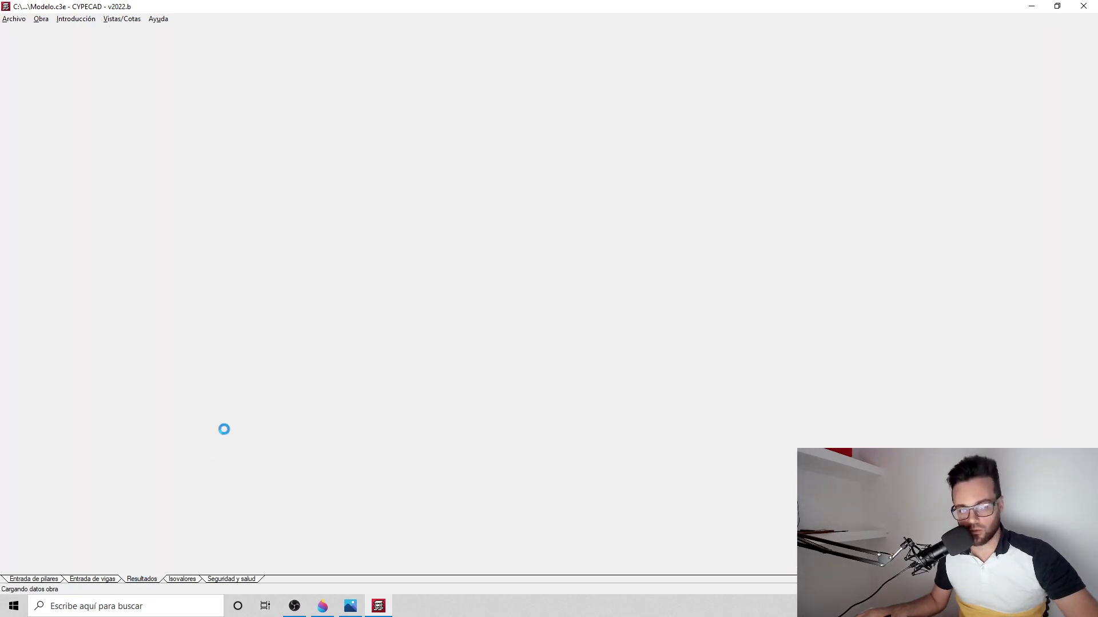
scroll(338, 343, down, 2)
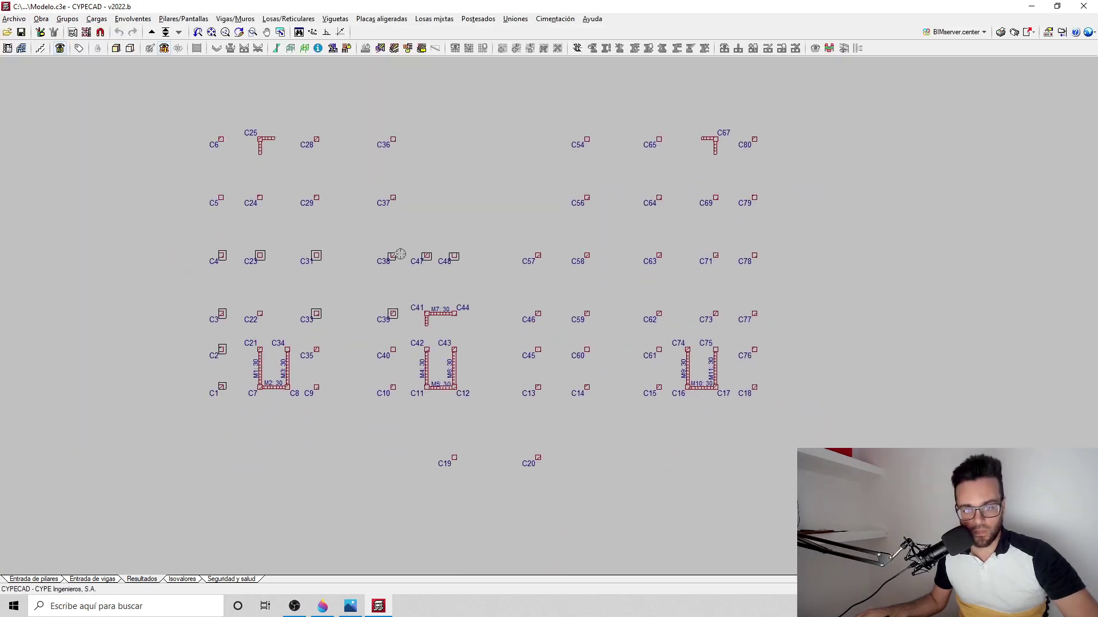
click(164, 34)
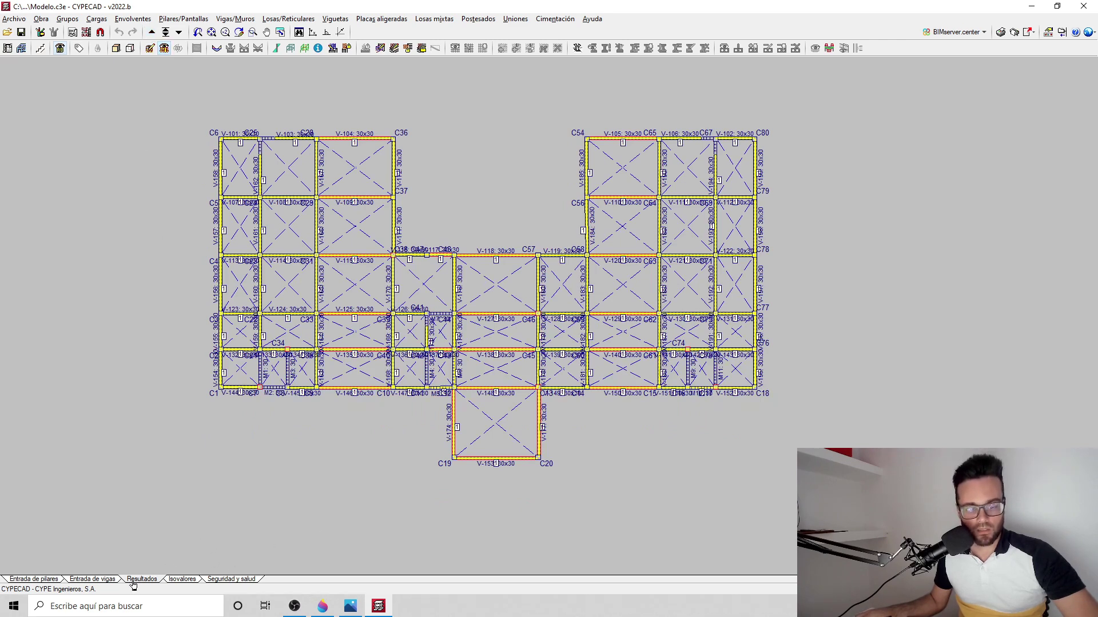
click(235, 20)
click(260, 51)
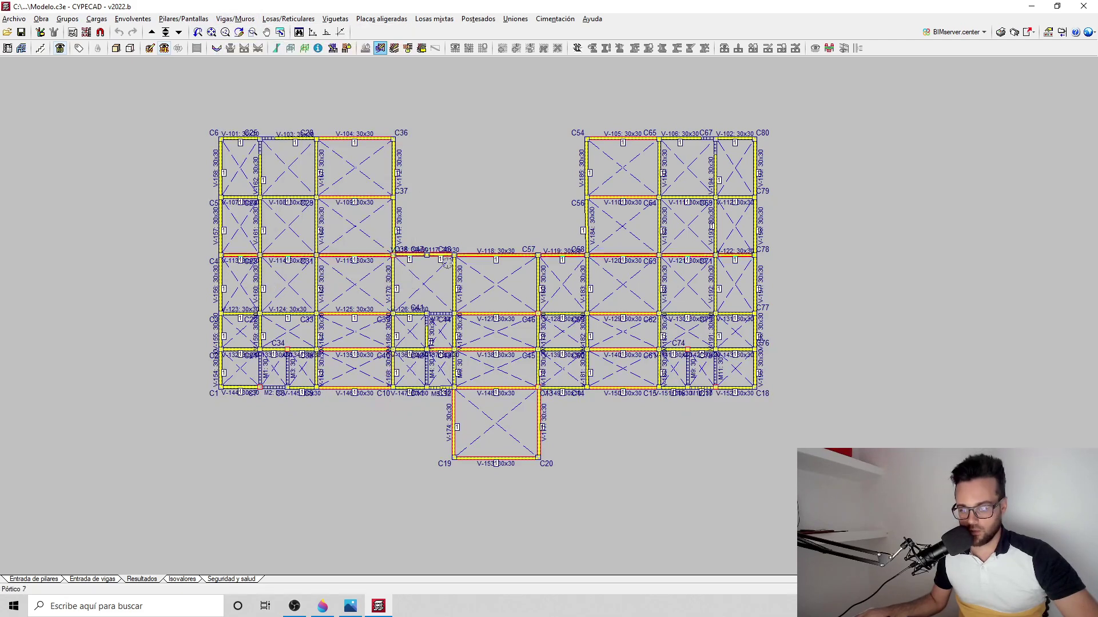
click(165, 32)
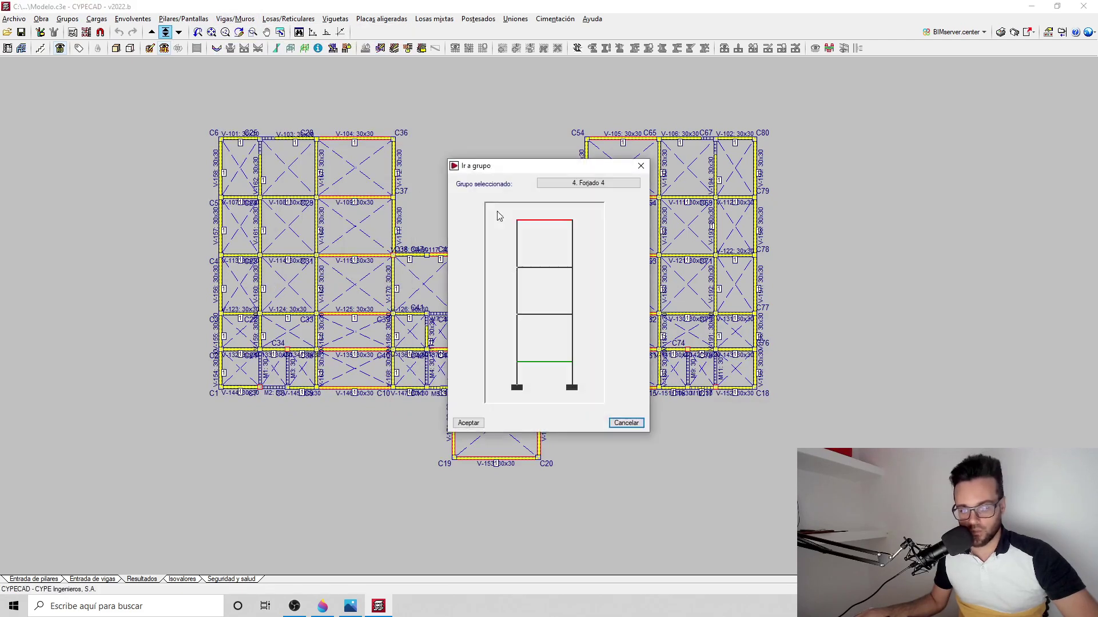
click(553, 315)
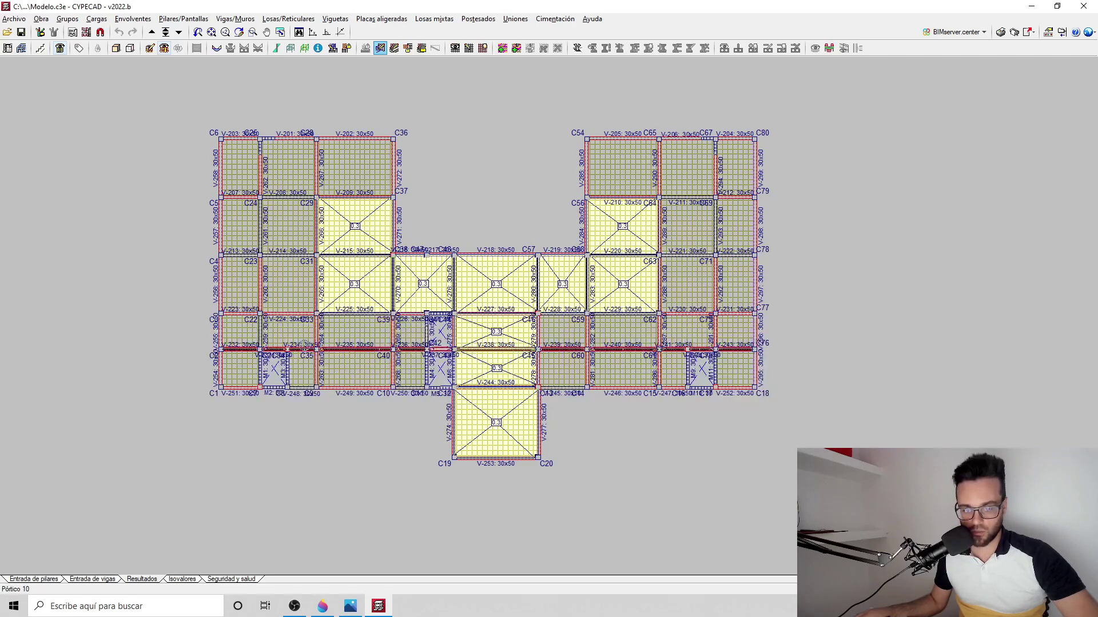
Open frame Pórtico 8 in the beam editor and examine the failed ACI 318M-11 checks of beams V-224 and V-223
click(356, 323)
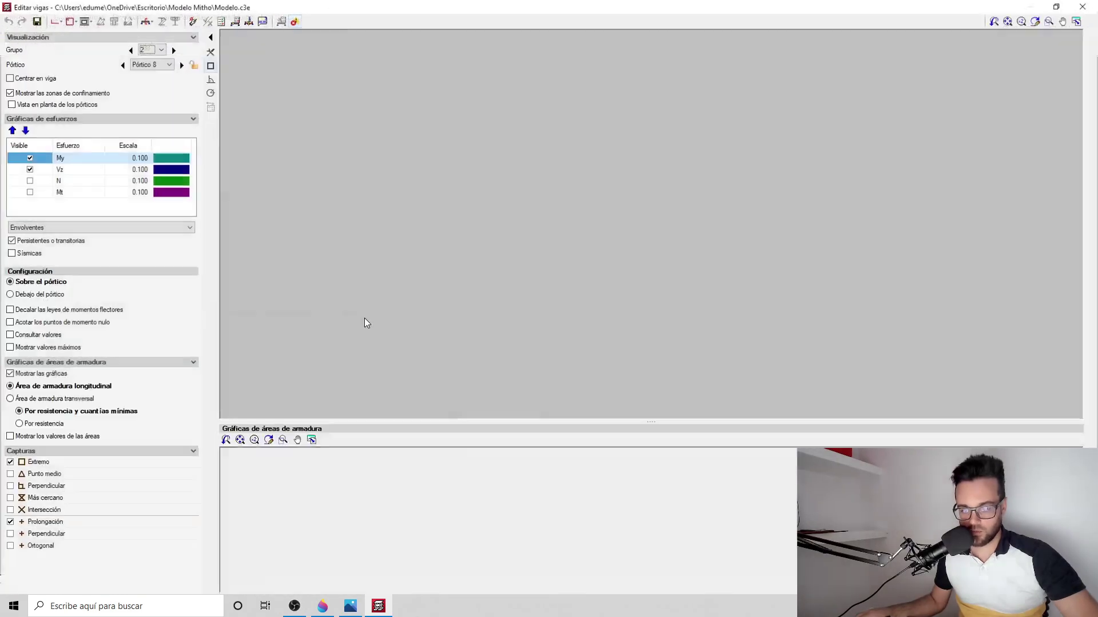
mouse_move(519, 255)
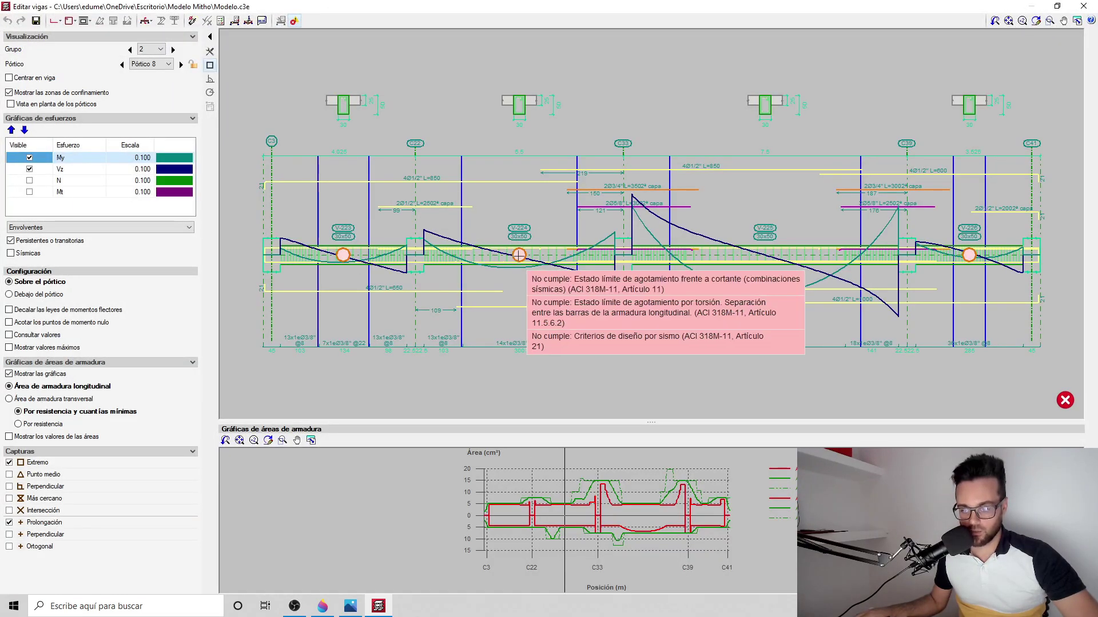
mouse_move(342, 255)
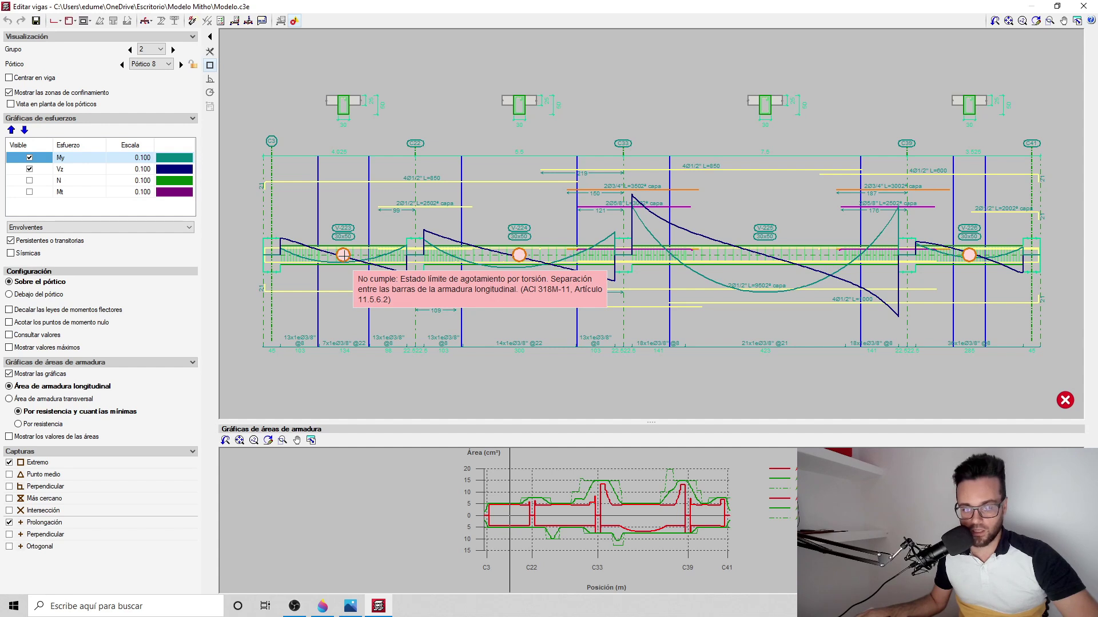
Enlarge the longitudinal reinforcement area graph of Pórtico 8 and compare the necessary, effective and total areas from C3 to C41
click(16, 389)
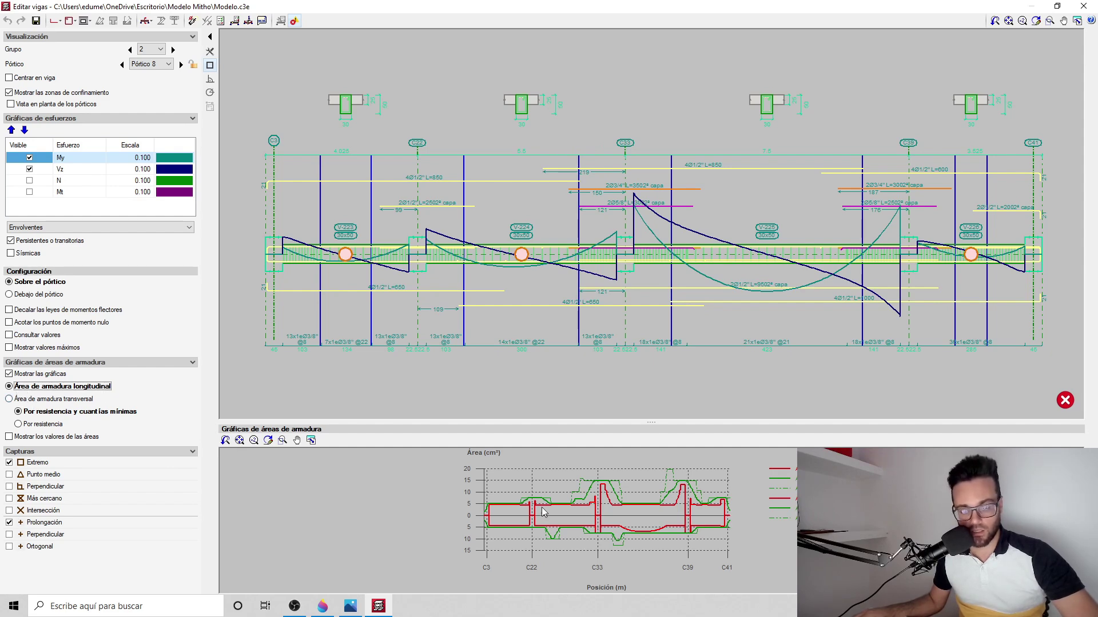
scroll(812, 486, up, 3)
scroll(835, 481, up, 4)
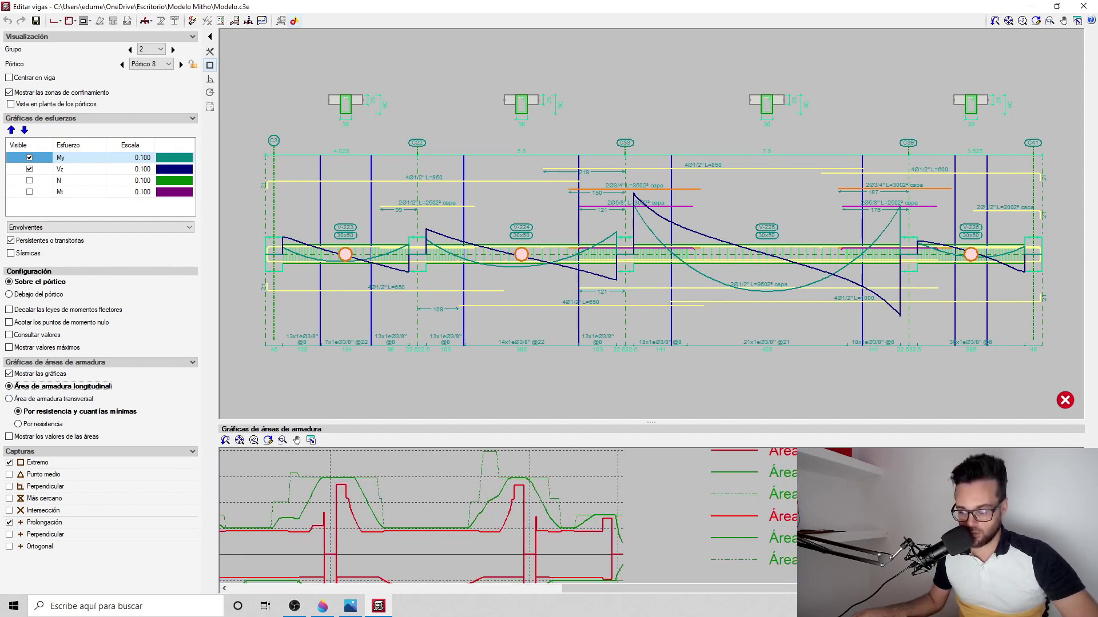
scroll(834, 480, down, 7)
scroll(834, 480, up, 5)
scroll(514, 526, up, 2)
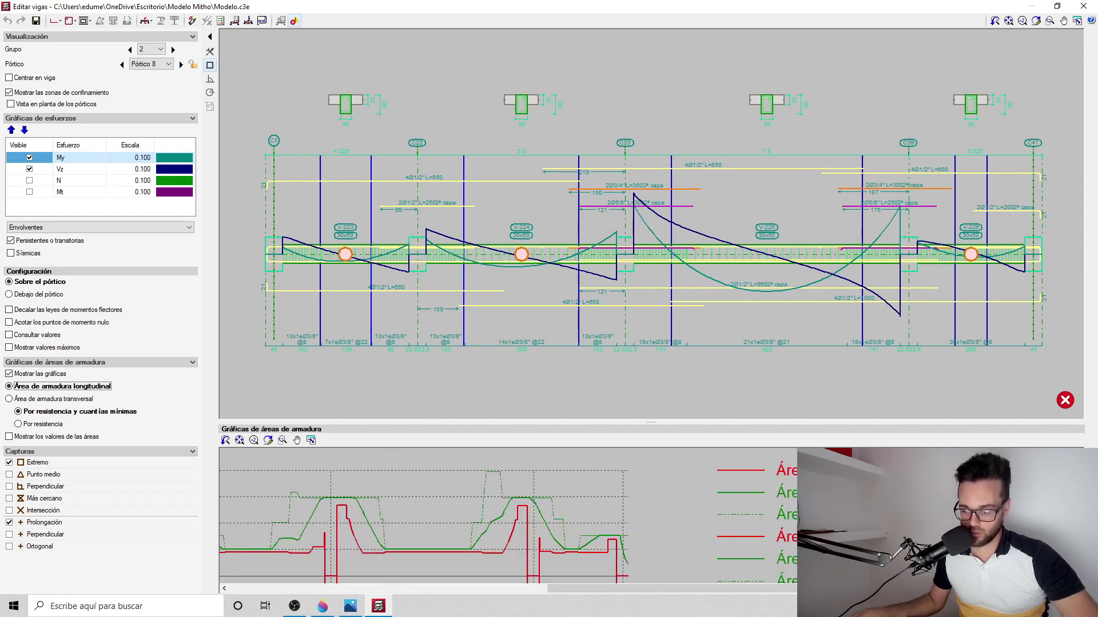
scroll(514, 526, up, 1)
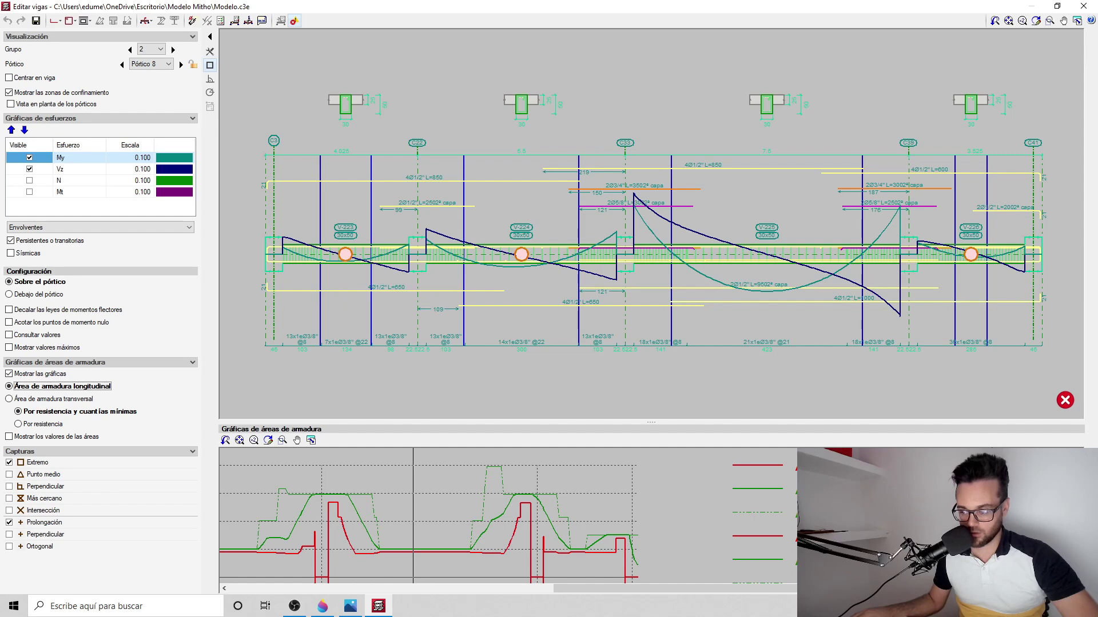
drag(990, 422, 990, 137)
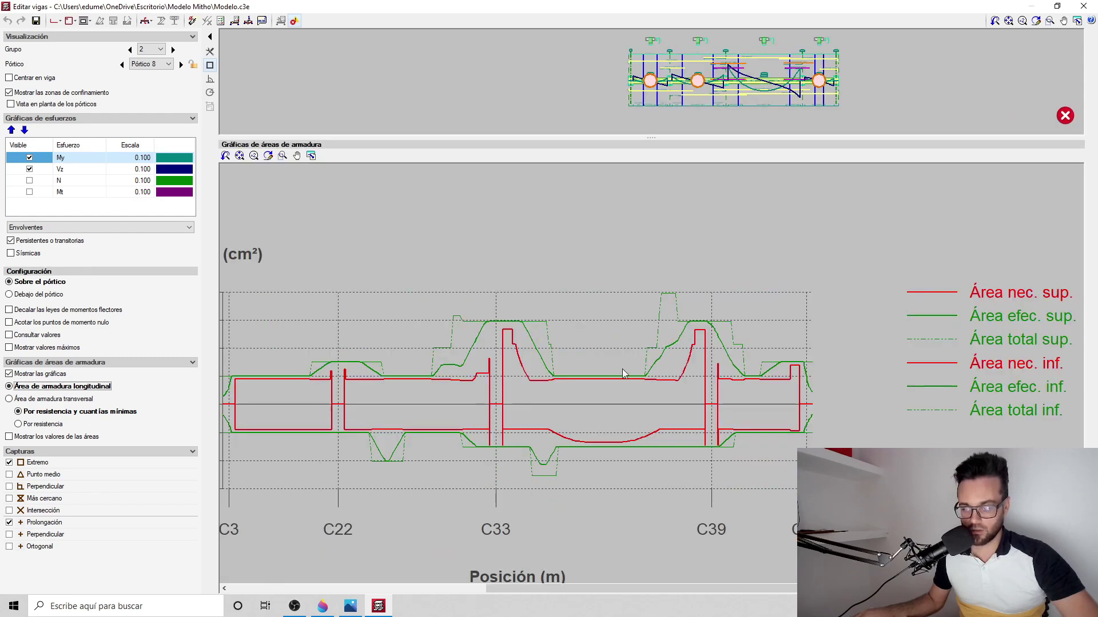
scroll(708, 348, up, 2)
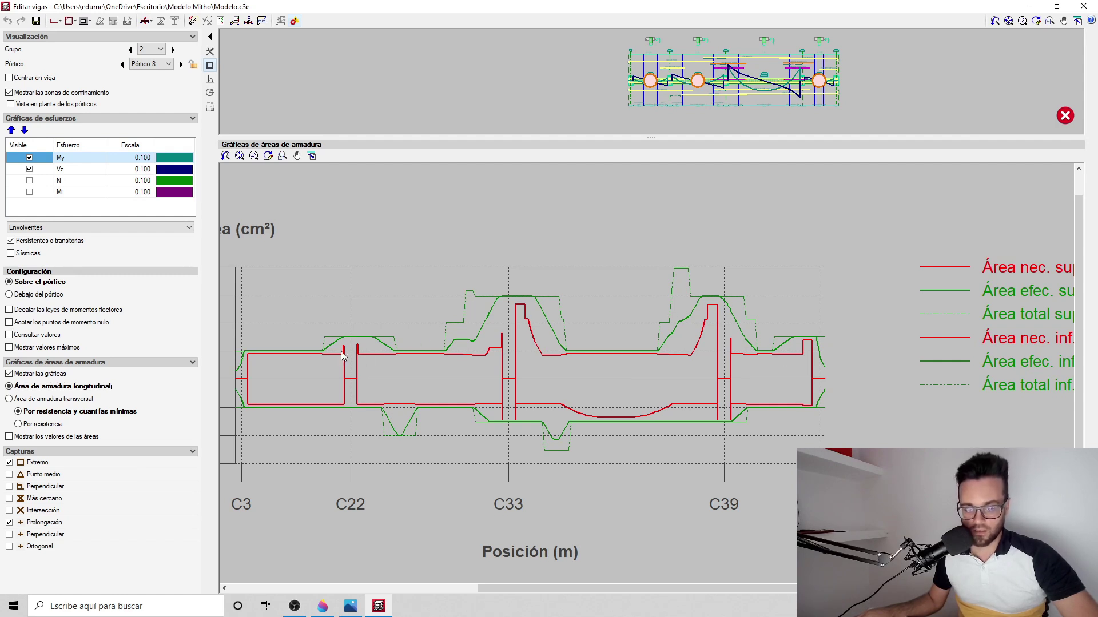
middle_drag(649, 269, 629, 313)
scroll(652, 331, down, 2)
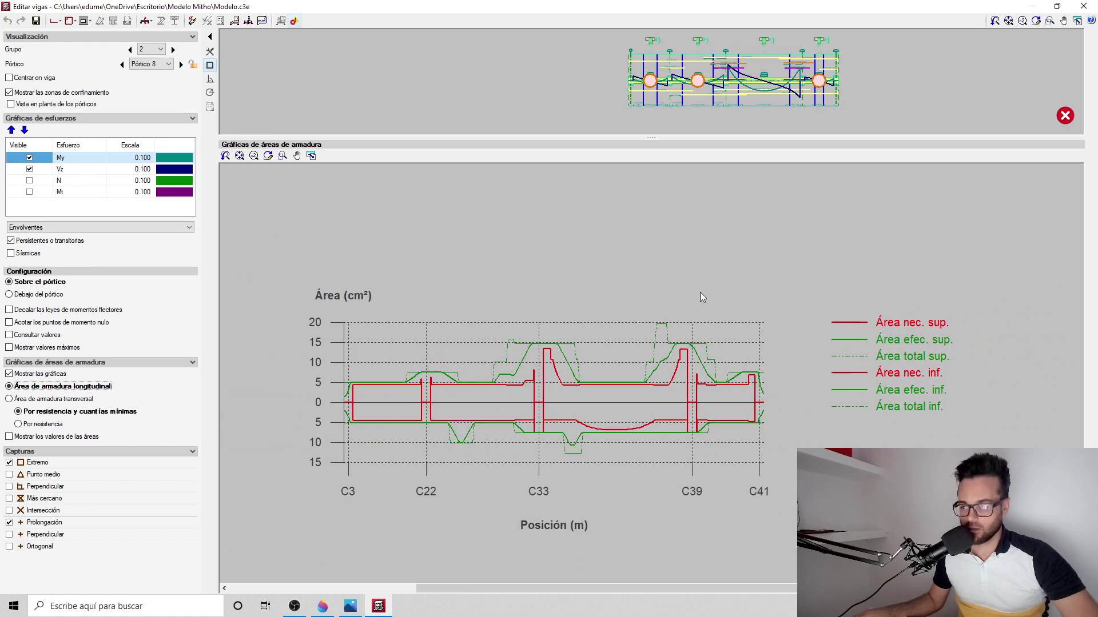
Reduce the reinforcement area graph and bring the whole Pórtico 8 elevation back into view above it
drag(779, 139, 742, 324)
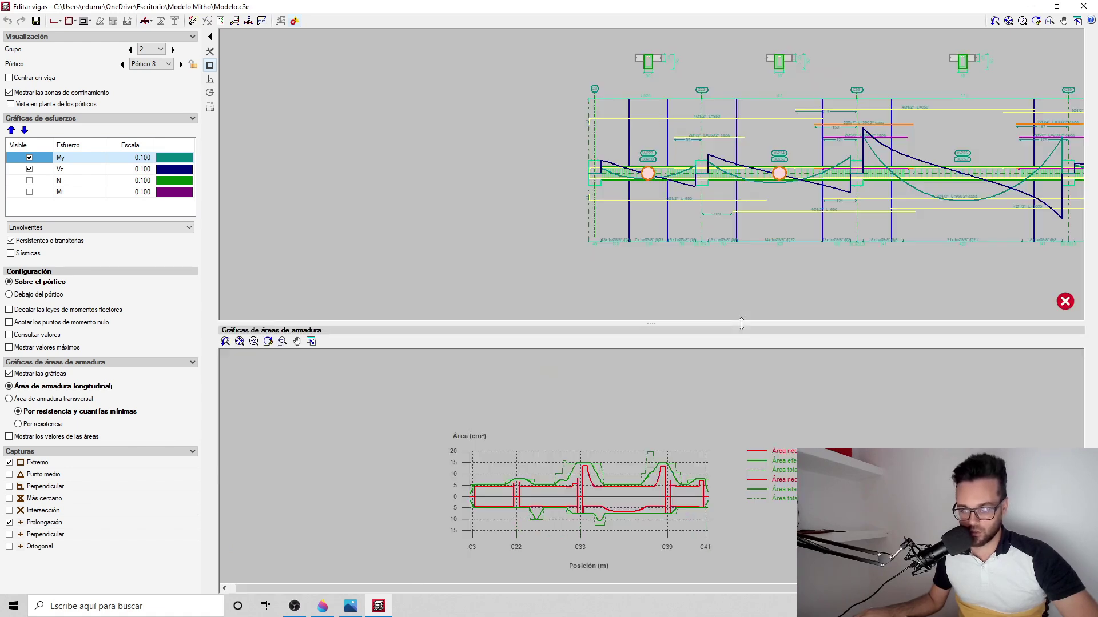
mouse_move(830, 198)
middle_down()
mouse_move(521, 212)
mouse_move(578, 242)
middle_up()
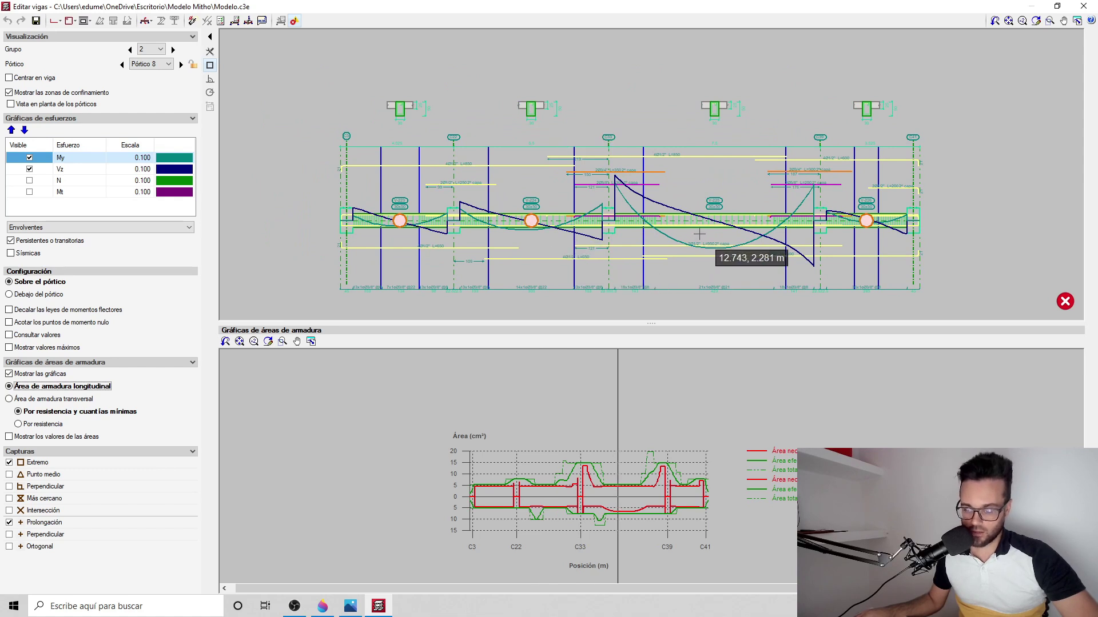
scroll(663, 501, up, 1)
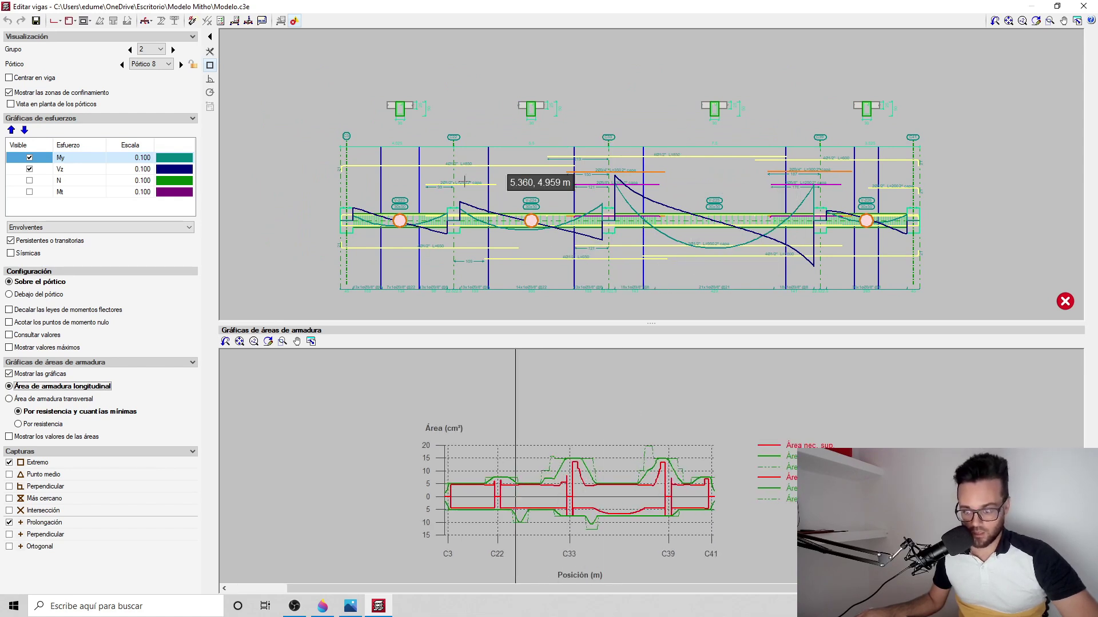
Add skin reinforcement of 1 x Ø3/8" to beam V-223, the first span of Pórtico 8 between C3 and C22
click(56, 23)
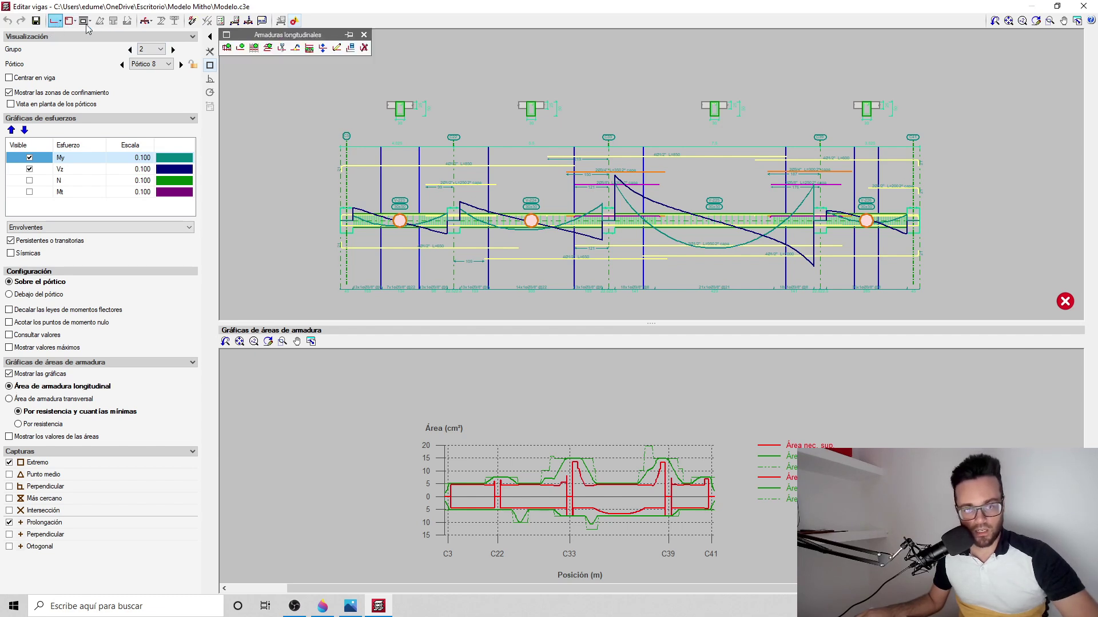
click(254, 48)
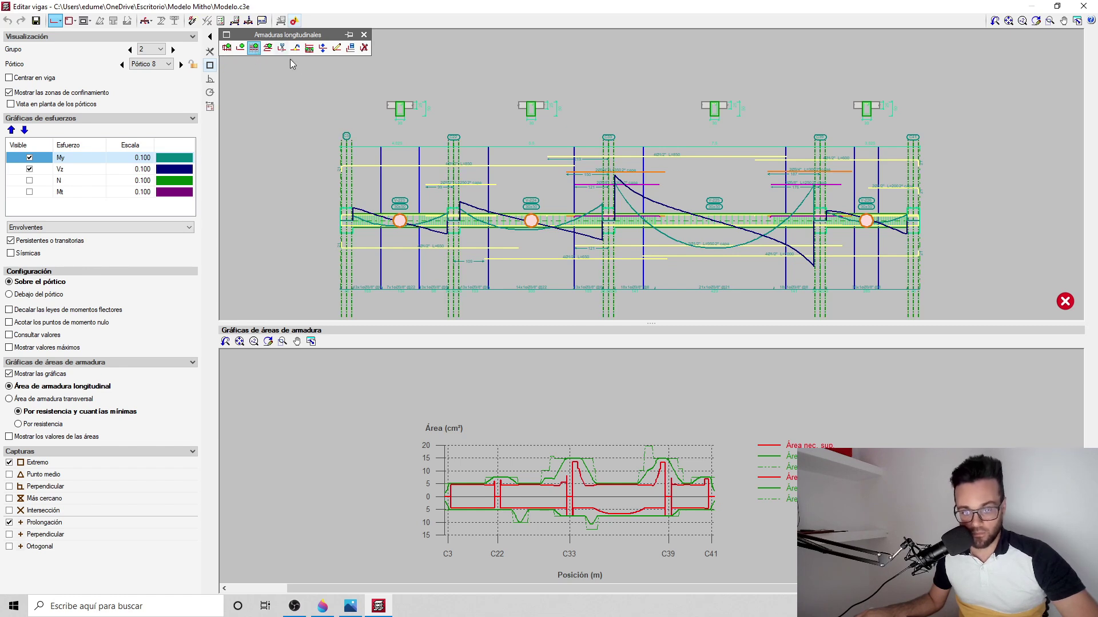
click(385, 223)
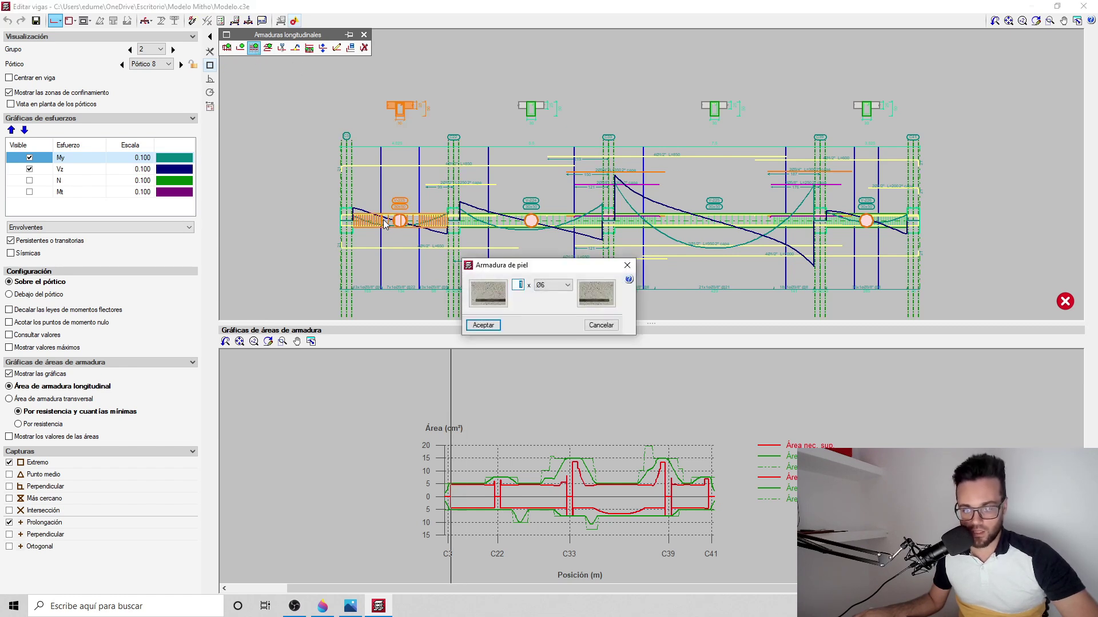
click(558, 288)
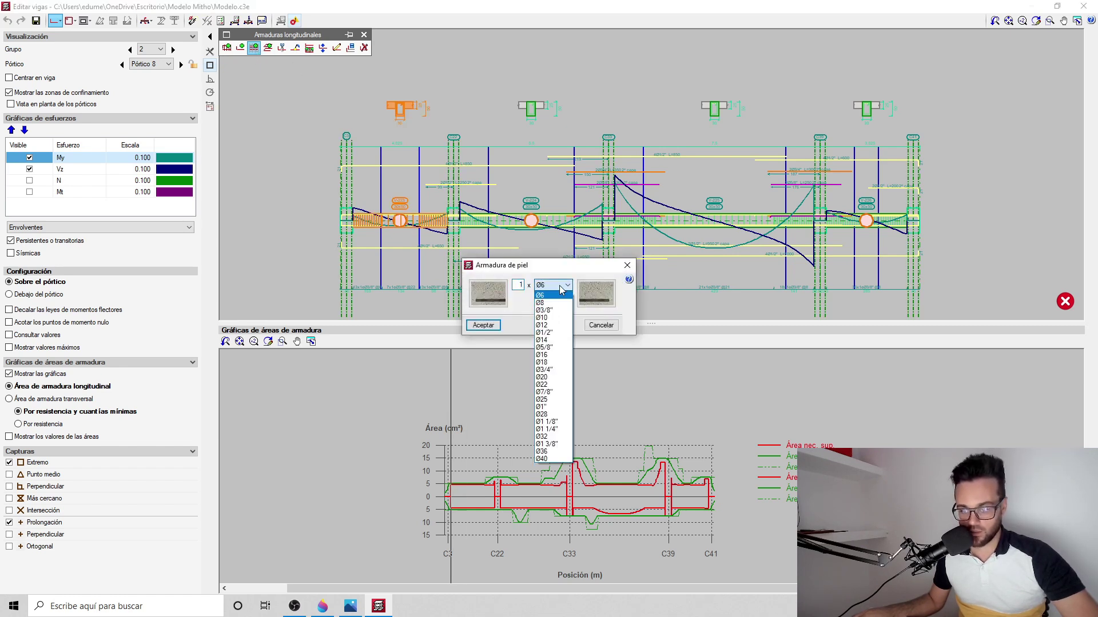
click(553, 317)
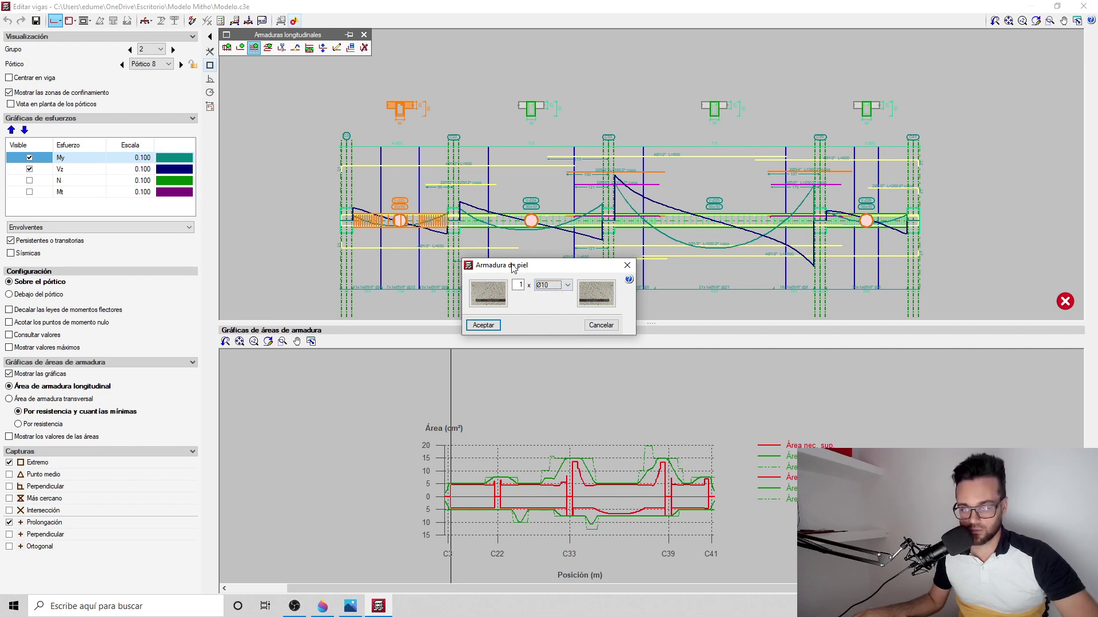
click(565, 287)
click(556, 312)
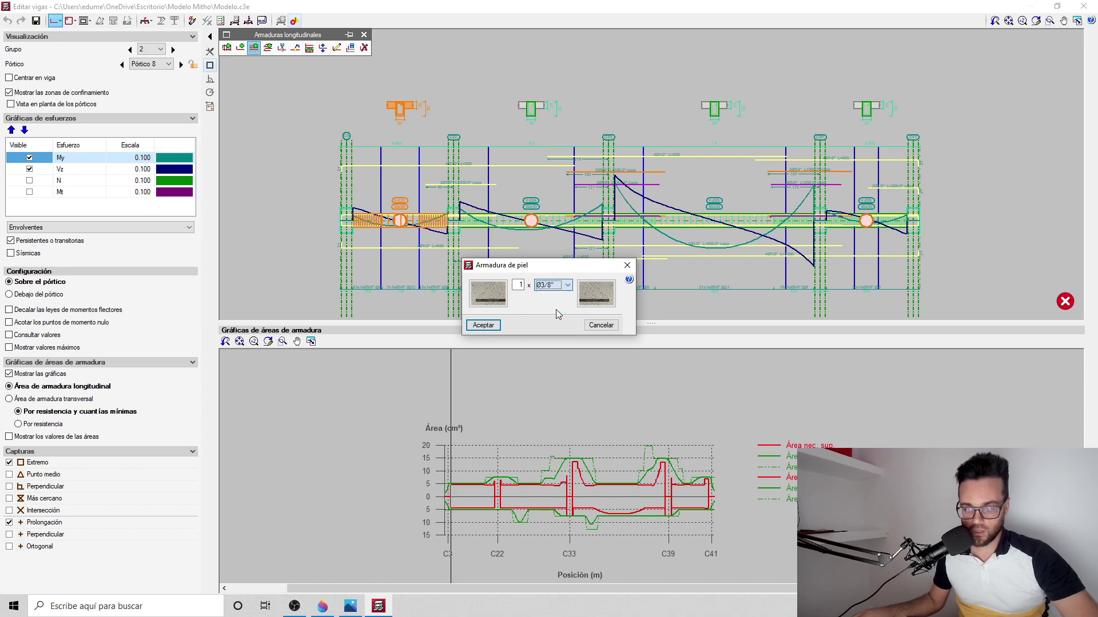
click(483, 325)
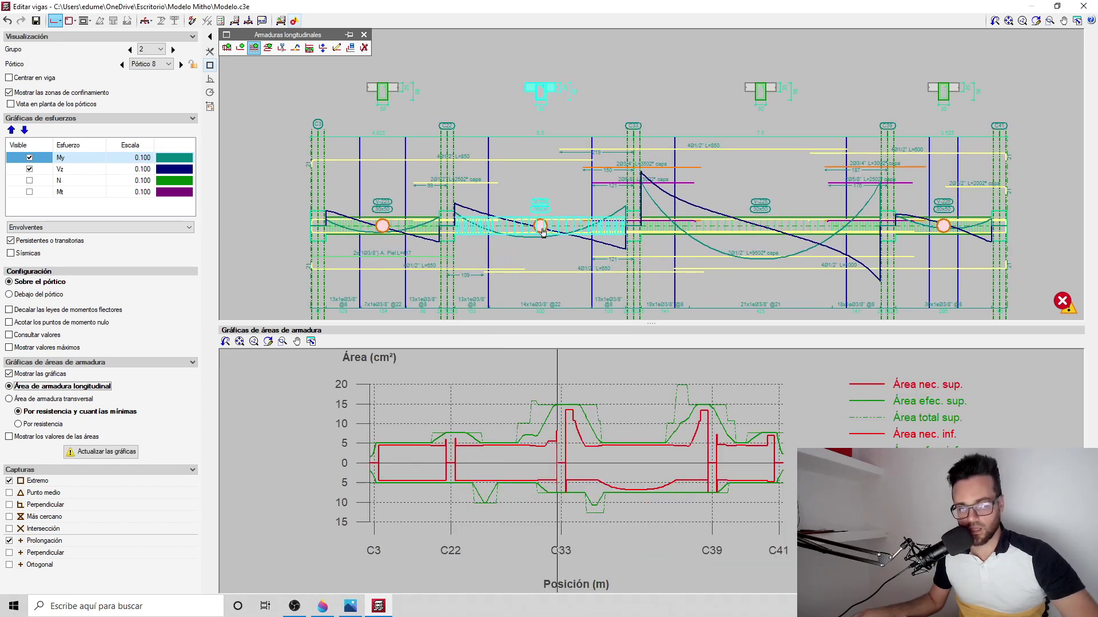
Assign the same 1 x Ø3/8" skin reinforcement to beam V-224 and the end span C39–C41, and recheck the frame's beams
click(533, 232)
scroll(561, 190, down, 1)
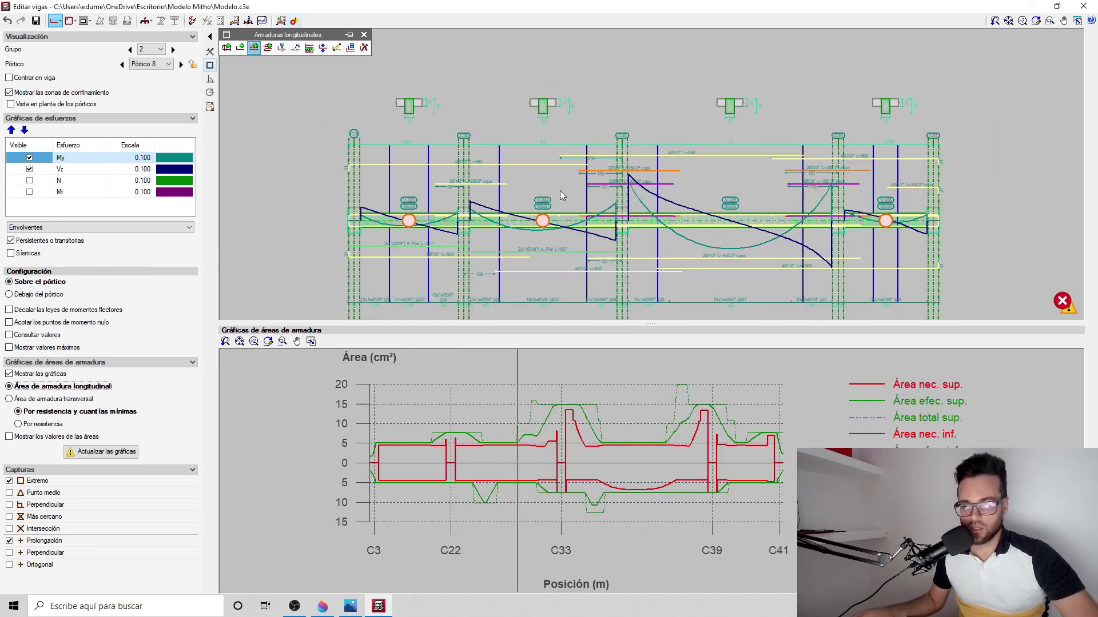
click(887, 227)
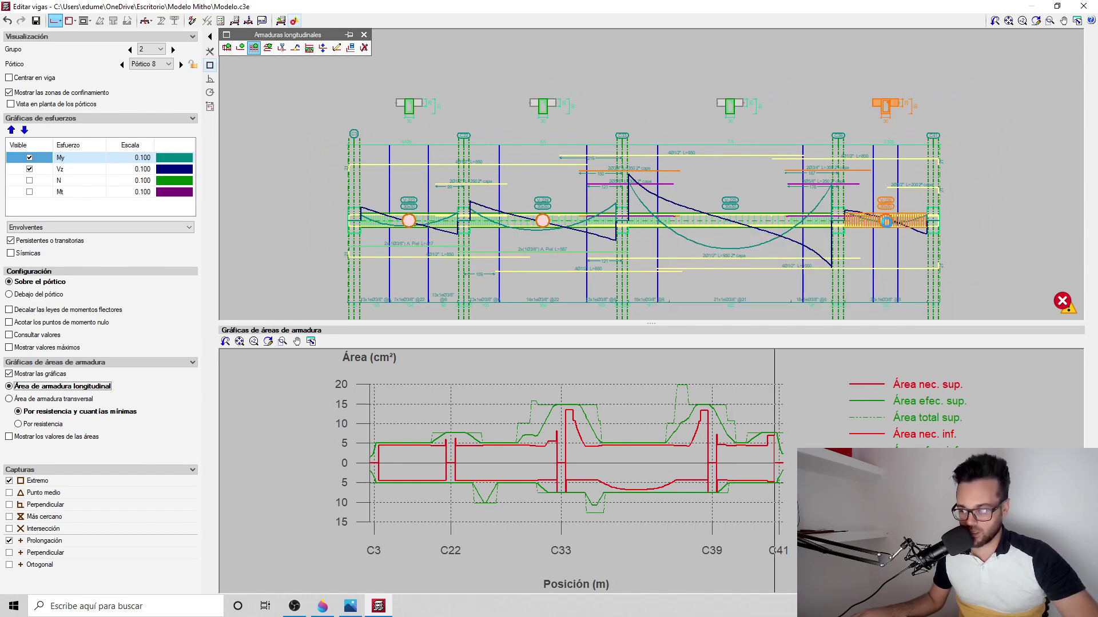
click(280, 22)
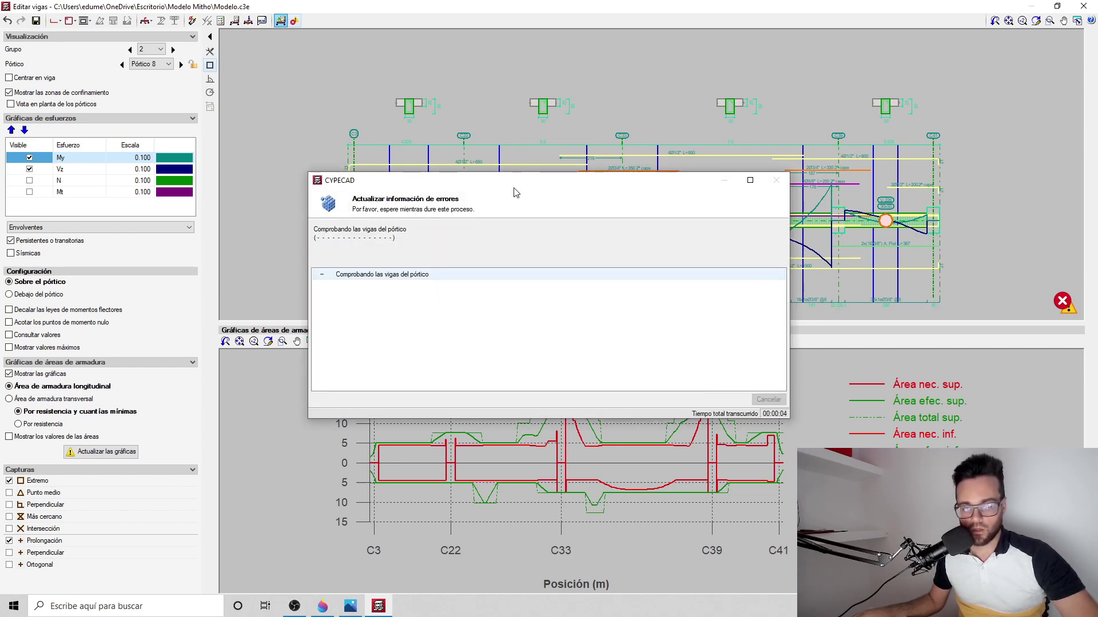
Open the failed checks of beam V-224 and compare the seismic shear and seismic design criteria entries for both zones
scroll(523, 195, up, 2)
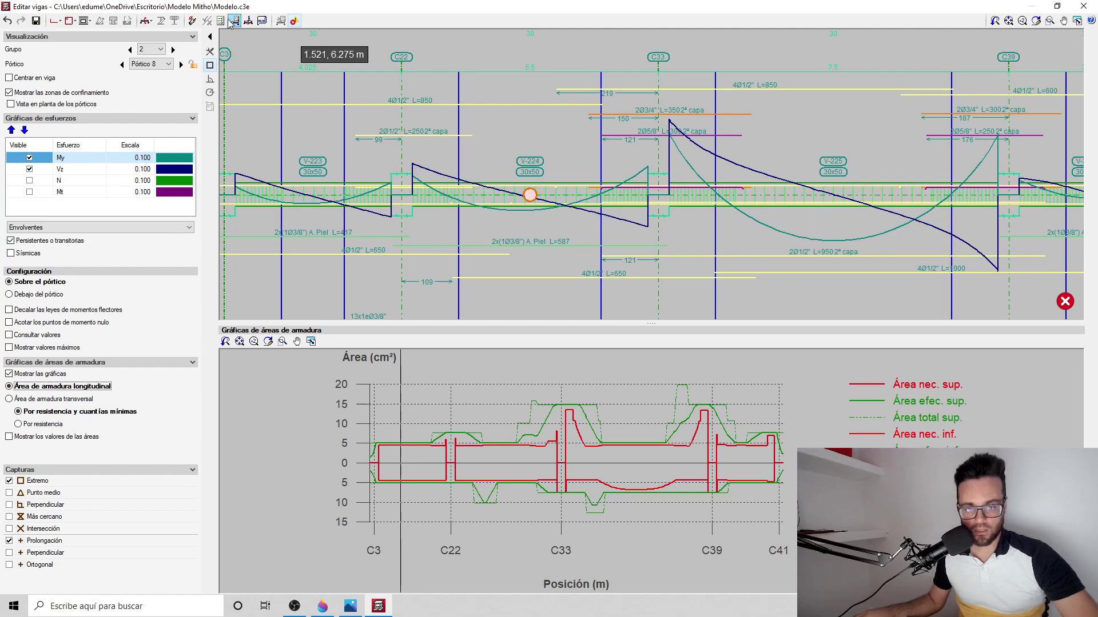
click(221, 21)
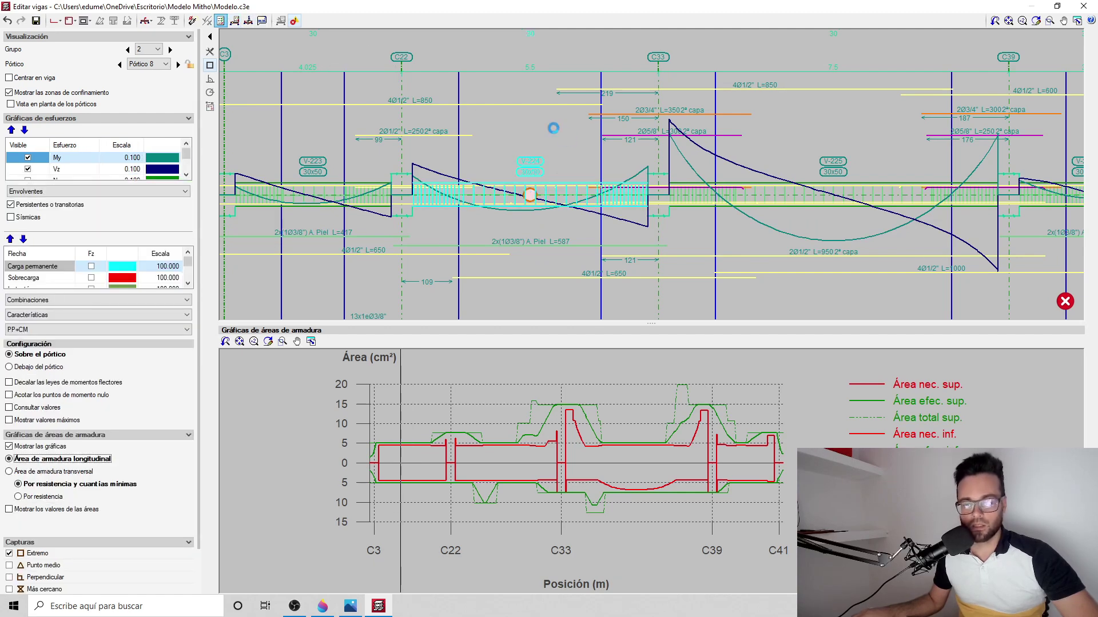
click(536, 149)
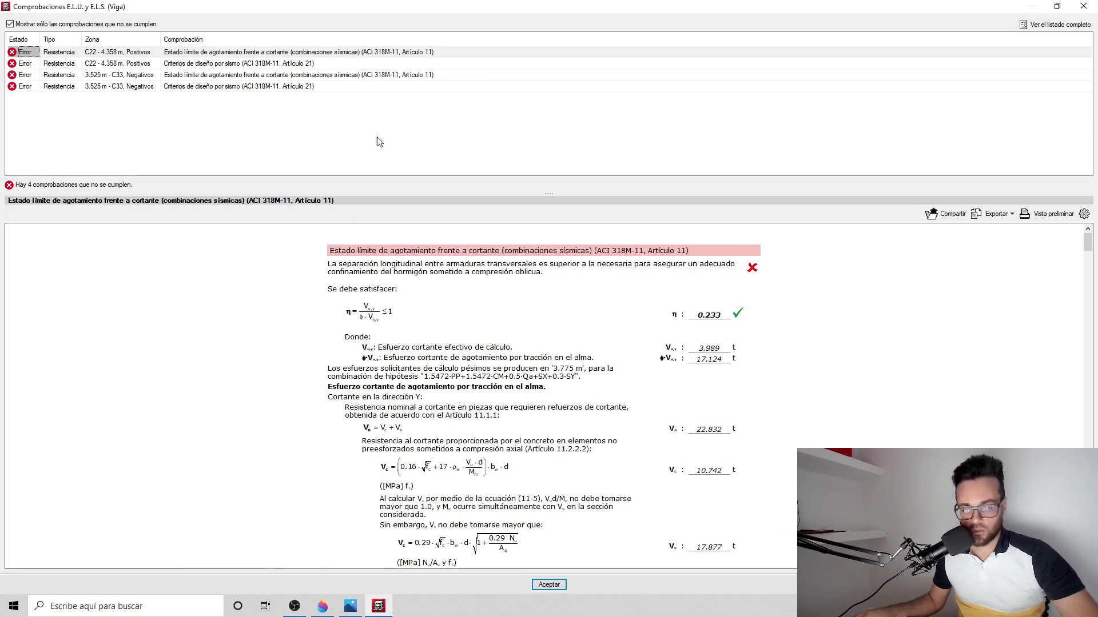
click(239, 64)
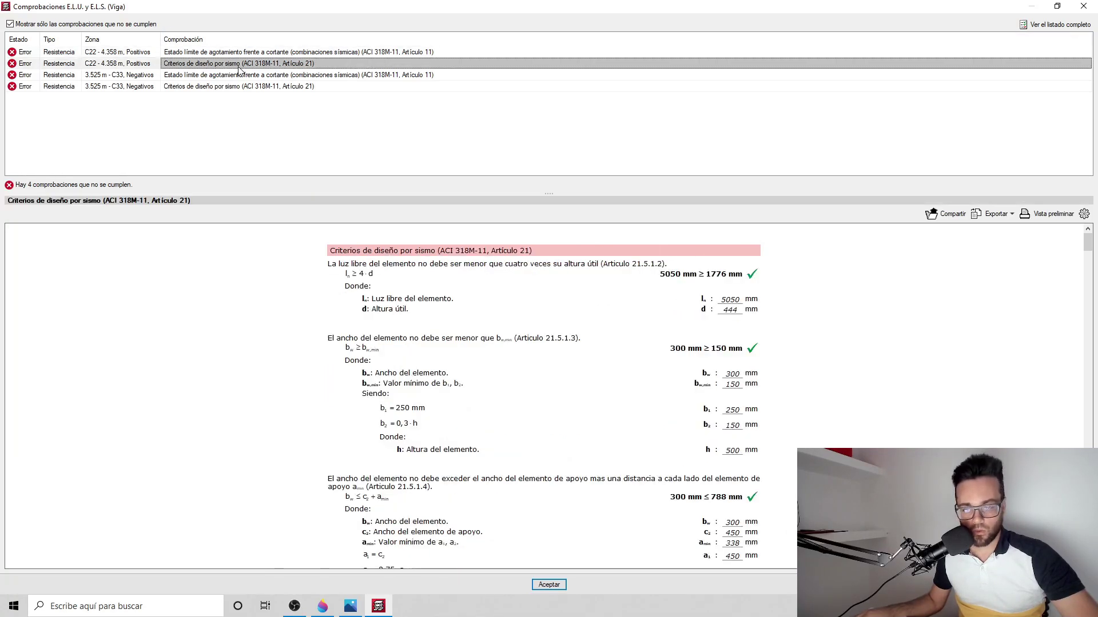
click(246, 56)
click(236, 67)
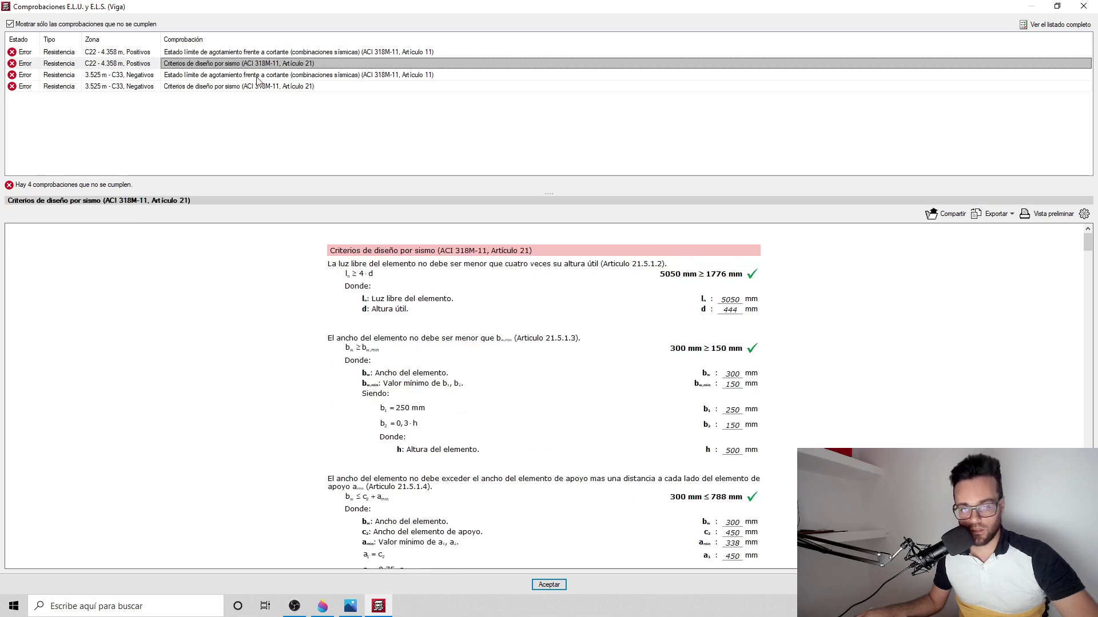
click(260, 77)
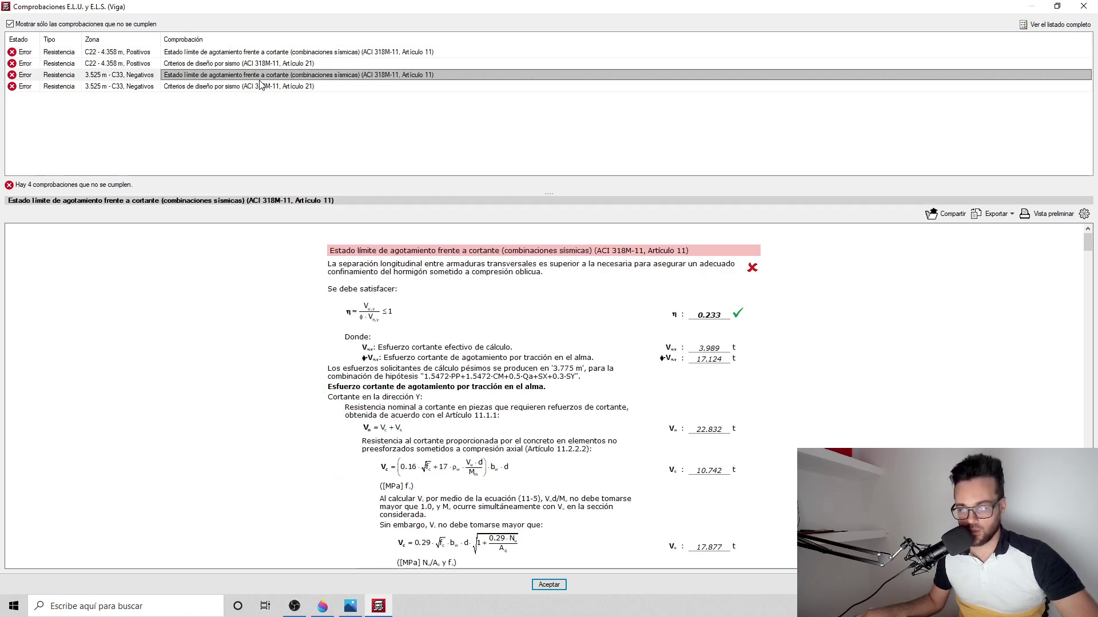
click(263, 87)
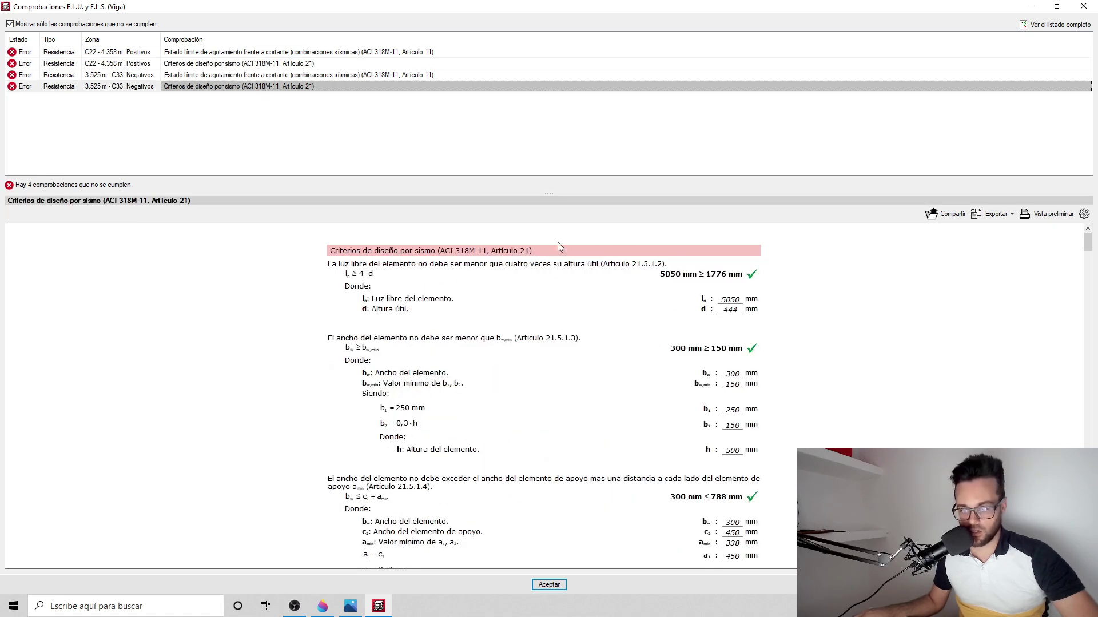
Read the seismic shear check for zone C22 - 4.358 m through the transverse reinforcement spacing and minimum area requirements, and close the report
click(264, 53)
scroll(633, 318, down, 8)
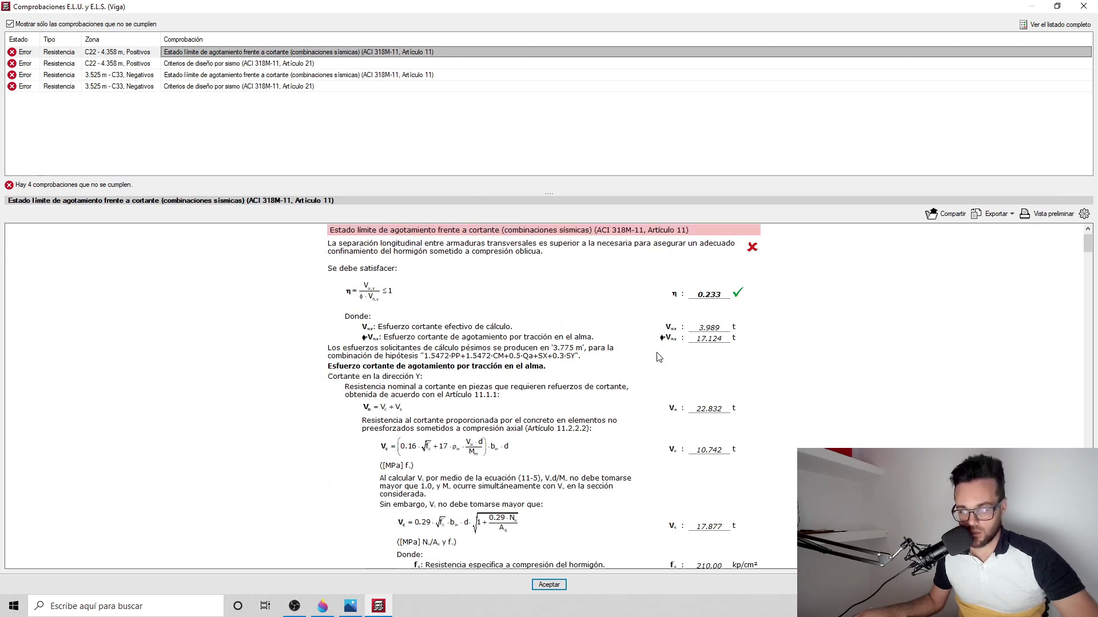
scroll(657, 393, down, 3)
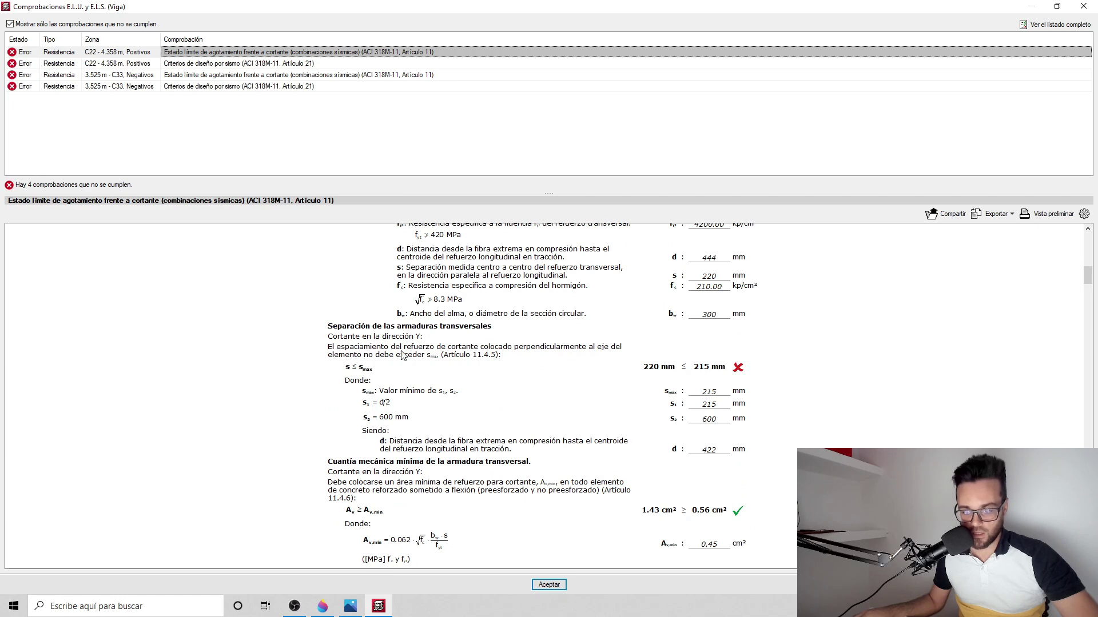
scroll(685, 349, down, 4)
scroll(686, 349, up, 3)
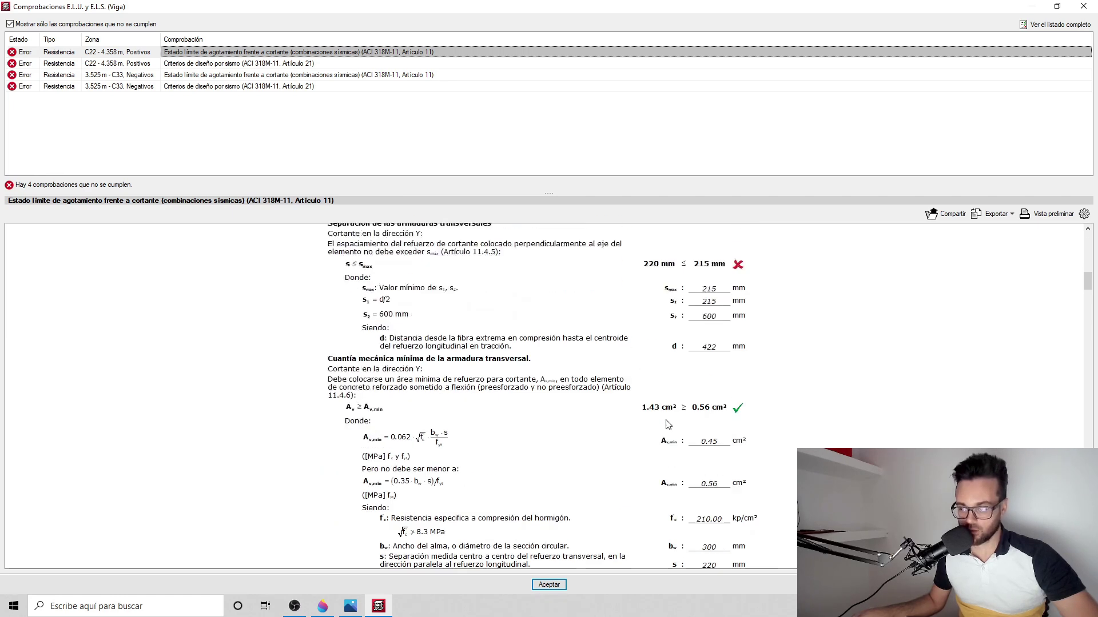
click(1089, 6)
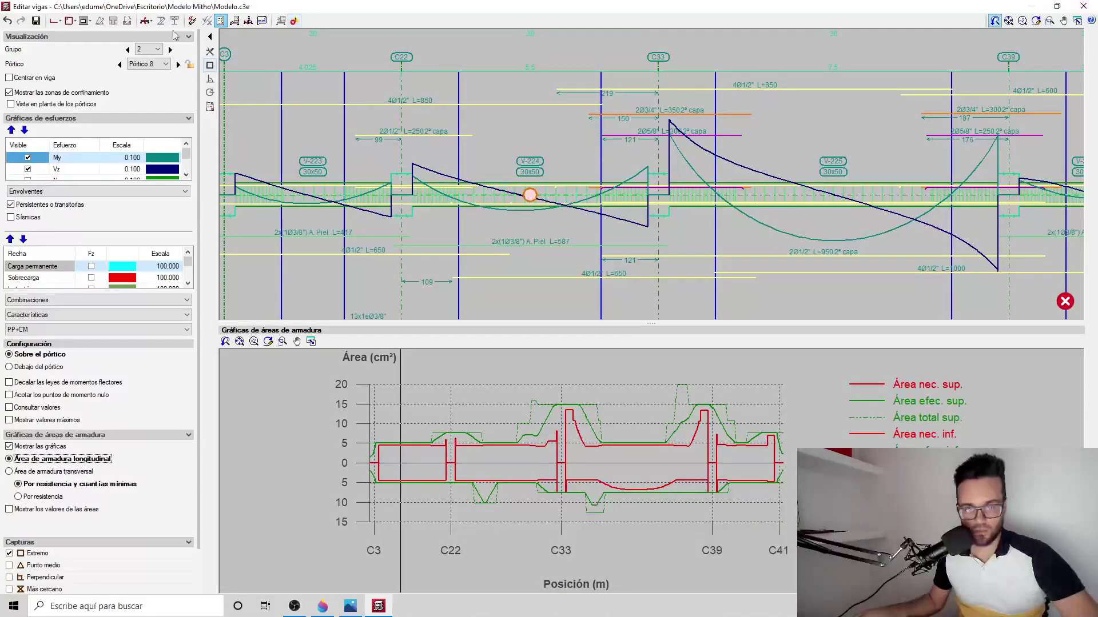
Set the stirrup spacing in the central stretch of beam V-224 to 15 cm
click(71, 23)
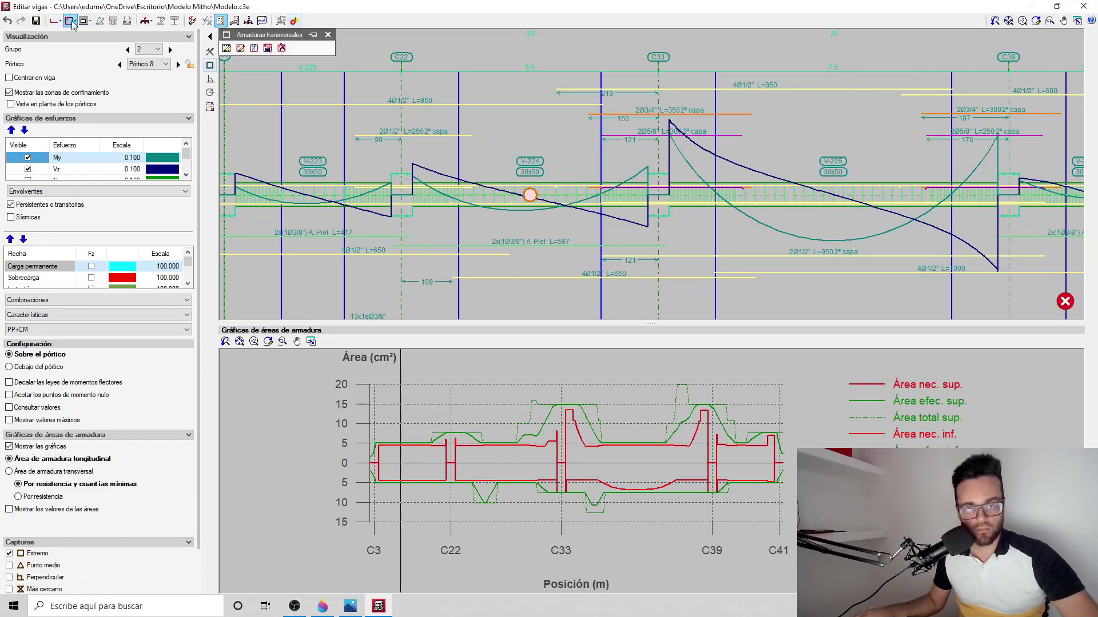
click(242, 49)
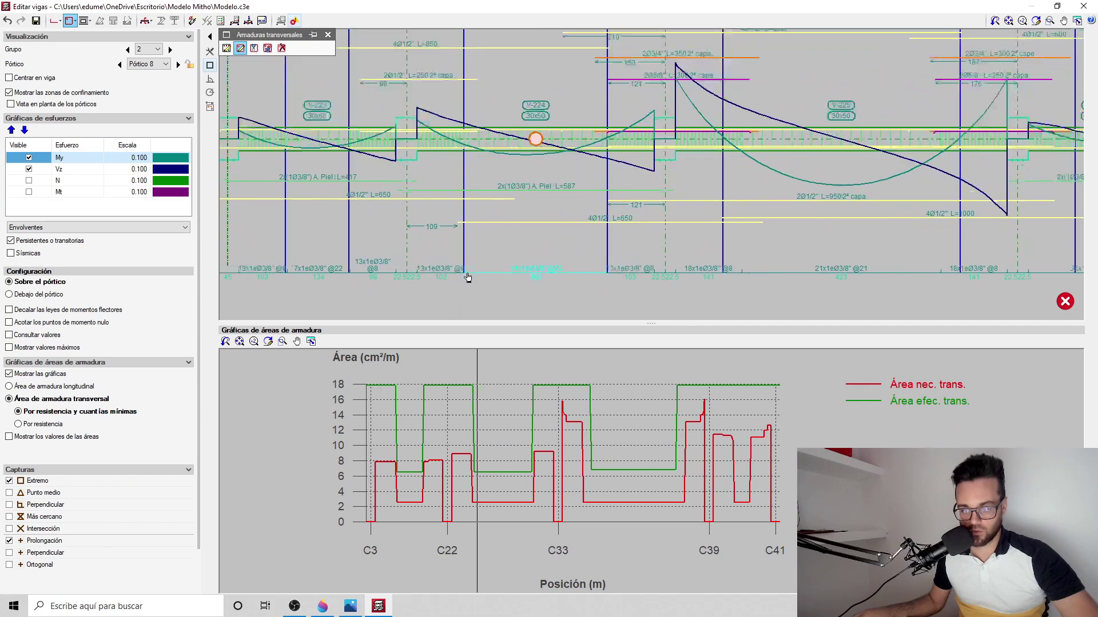
scroll(467, 277, up, 1)
click(504, 280)
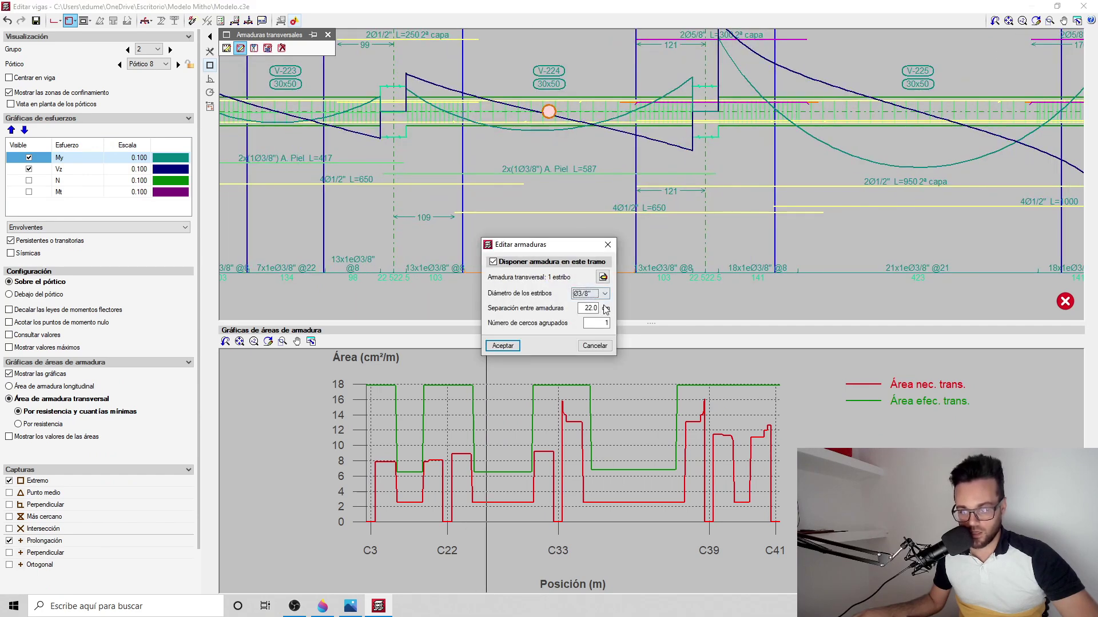
double_click(586, 308)
text(15)
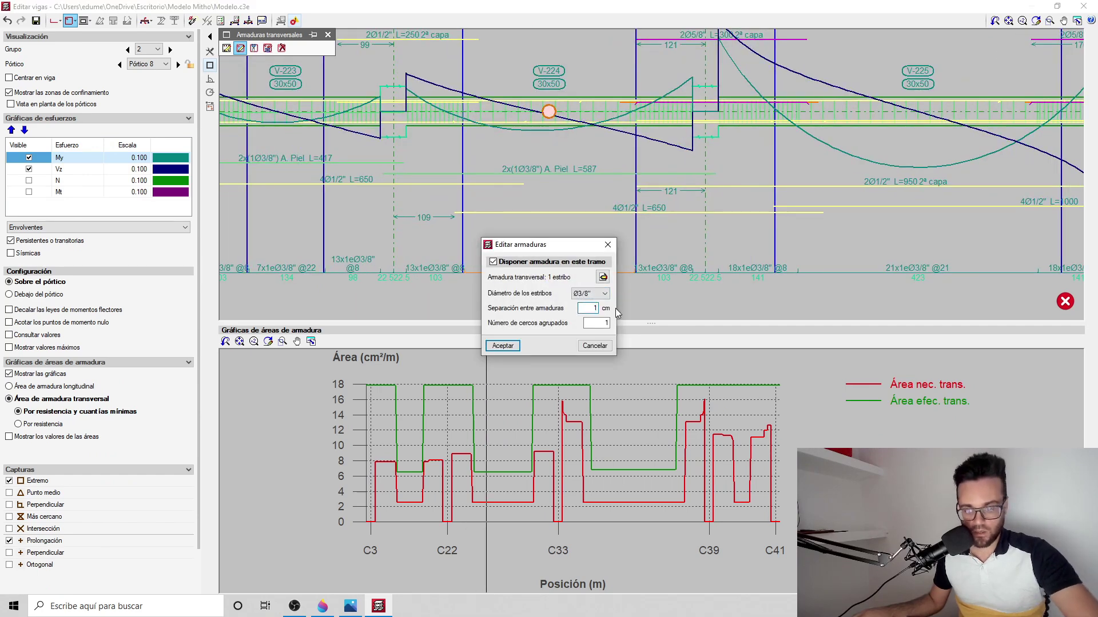
click(503, 346)
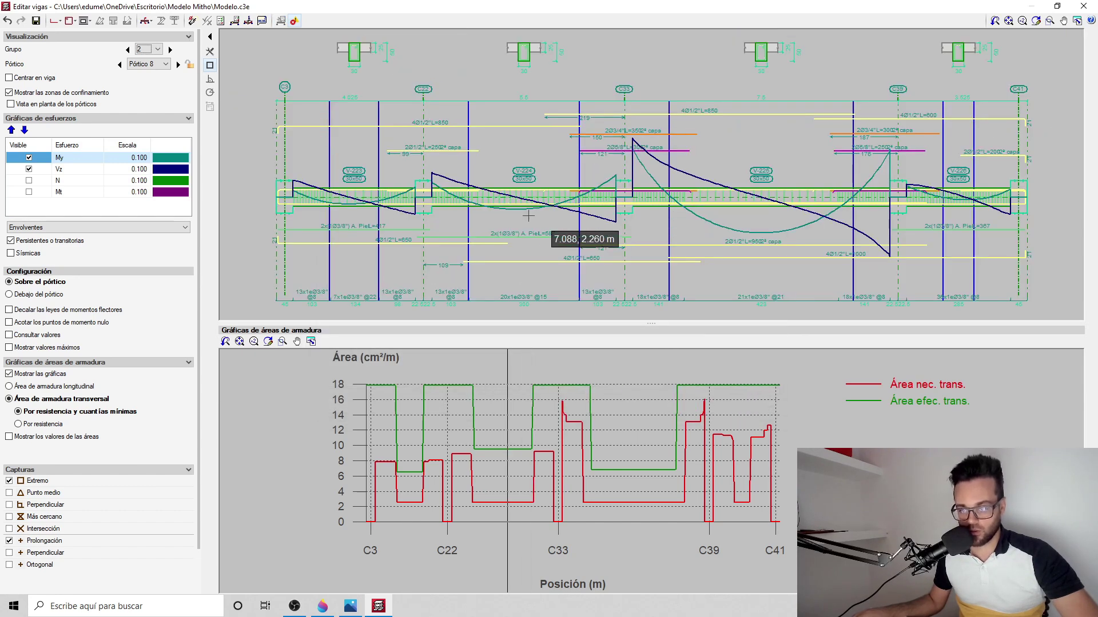
Review the updated Pórtico 8 elevation and close the beam editor, saving the changes to the frame
scroll(601, 200, up, 2)
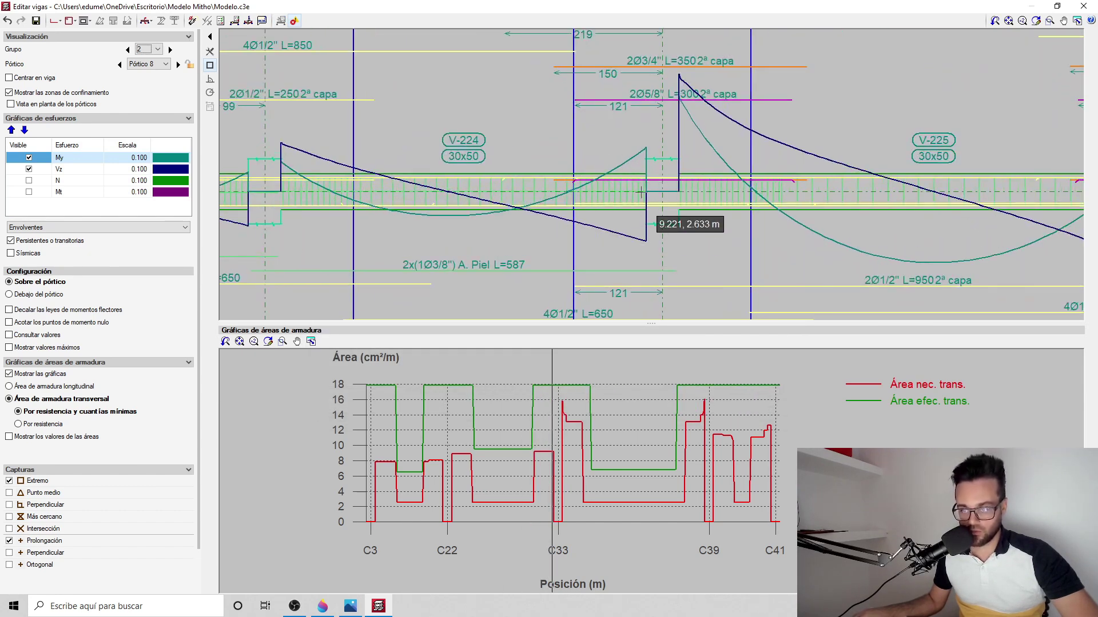
middle_drag(648, 204, 605, 122)
scroll(606, 122, down, 3)
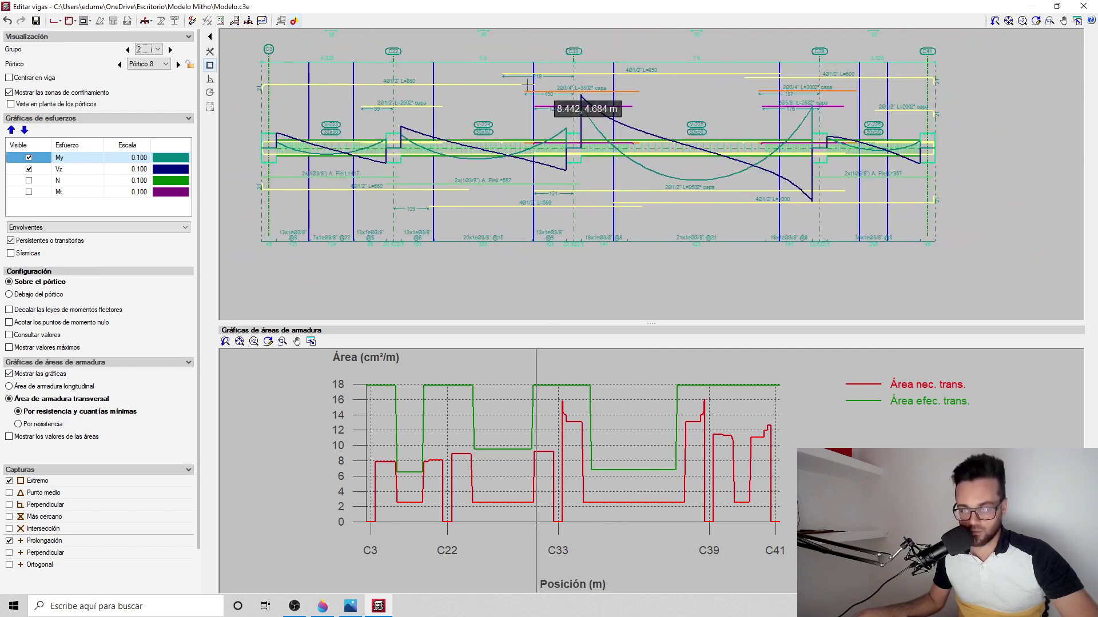
middle_drag(478, 144, 483, 178)
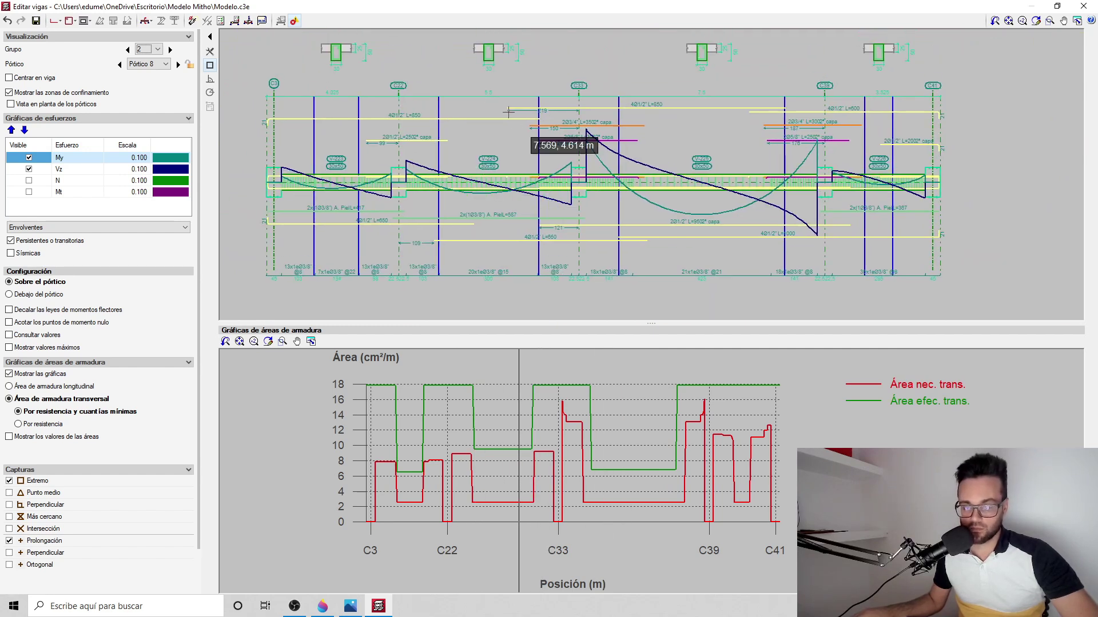
middle_drag(539, 151, 545, 164)
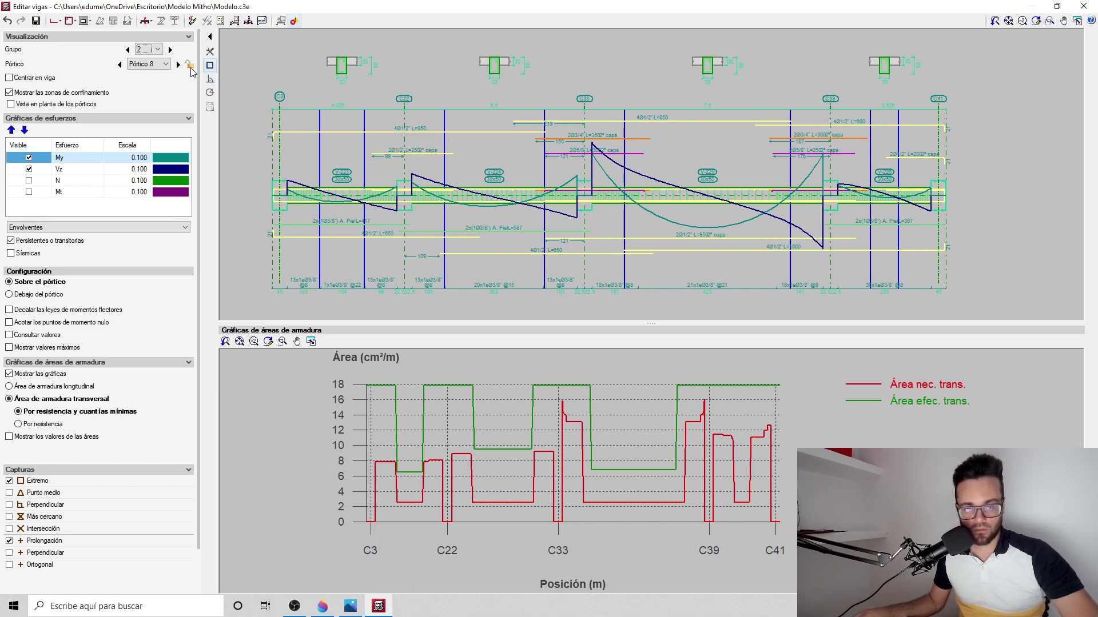
click(1086, 5)
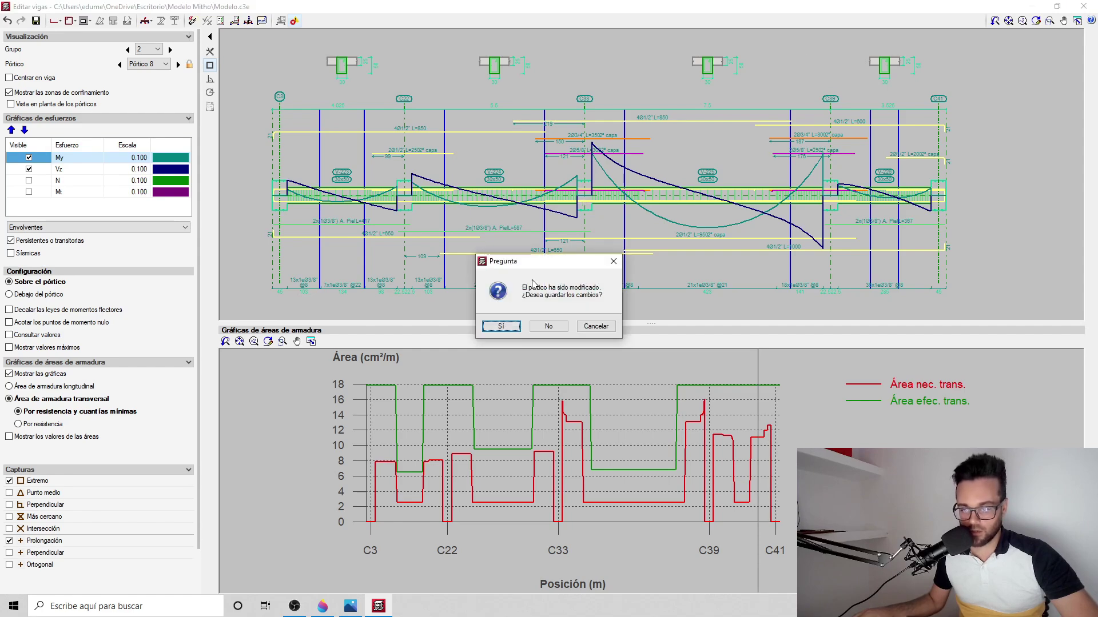
click(513, 327)
Display the longitudinal bottom reinforcement of the slabs on the floor plan
scroll(328, 330, up, 2)
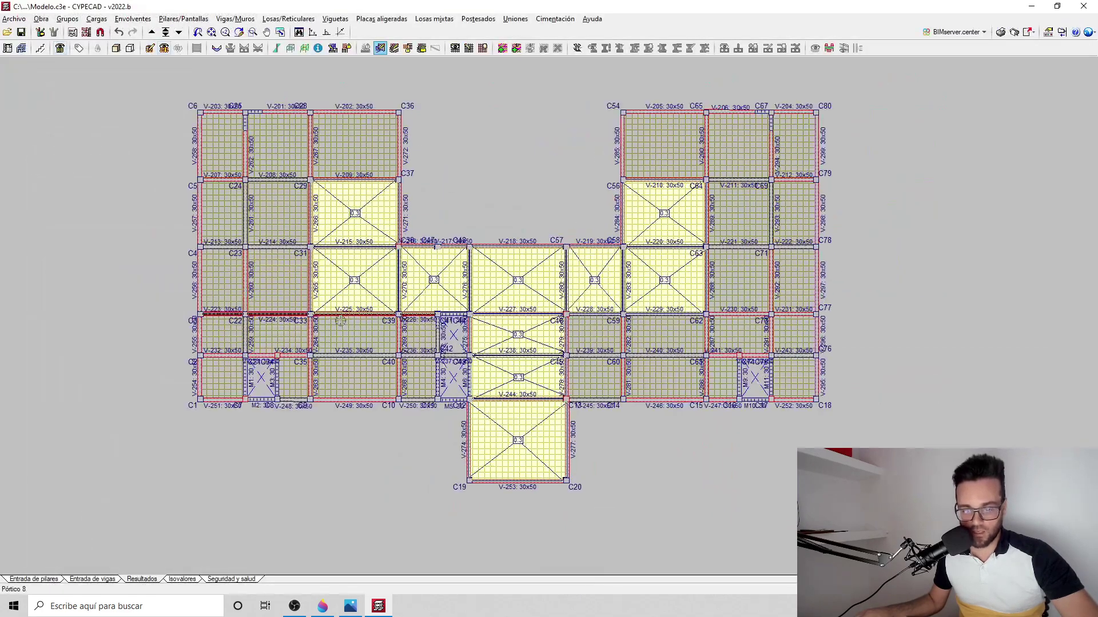
scroll(328, 331, up, 3)
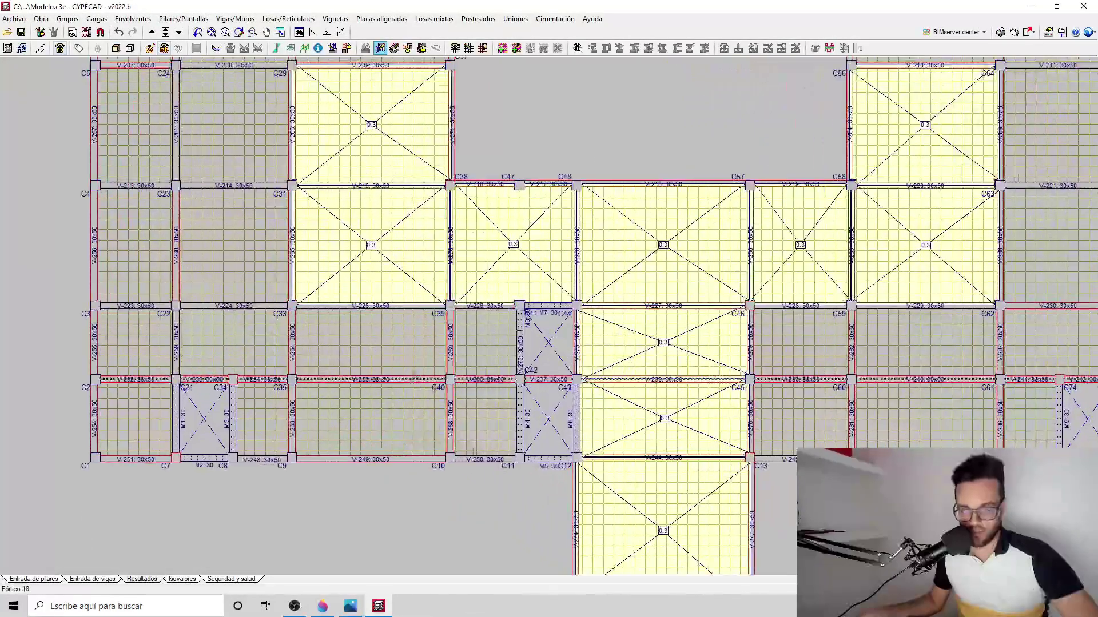
scroll(359, 314, down, 4)
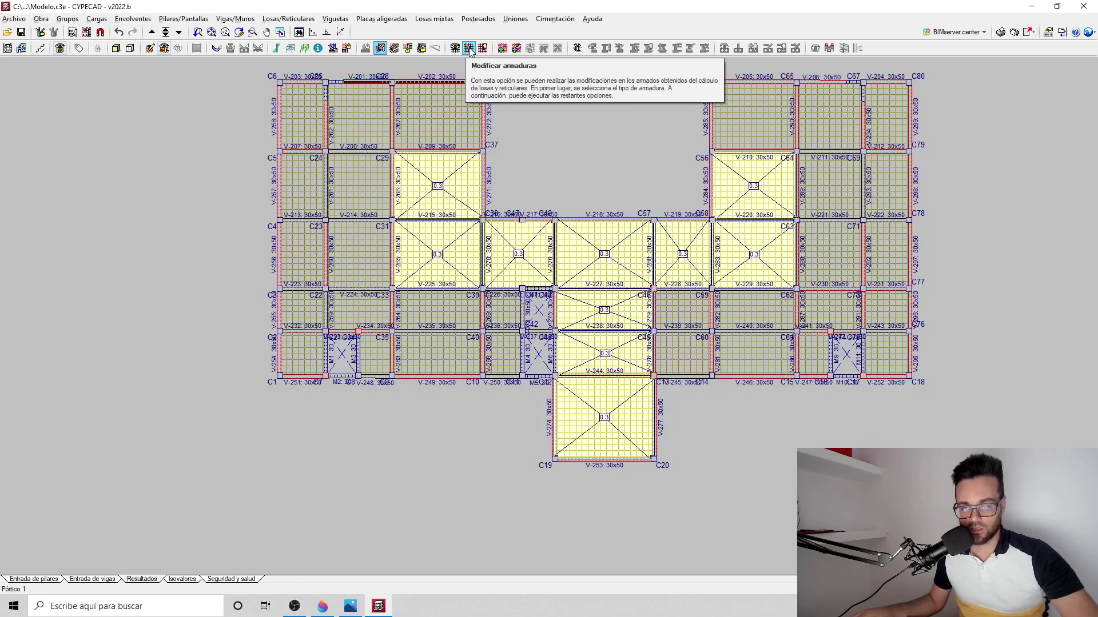
click(455, 49)
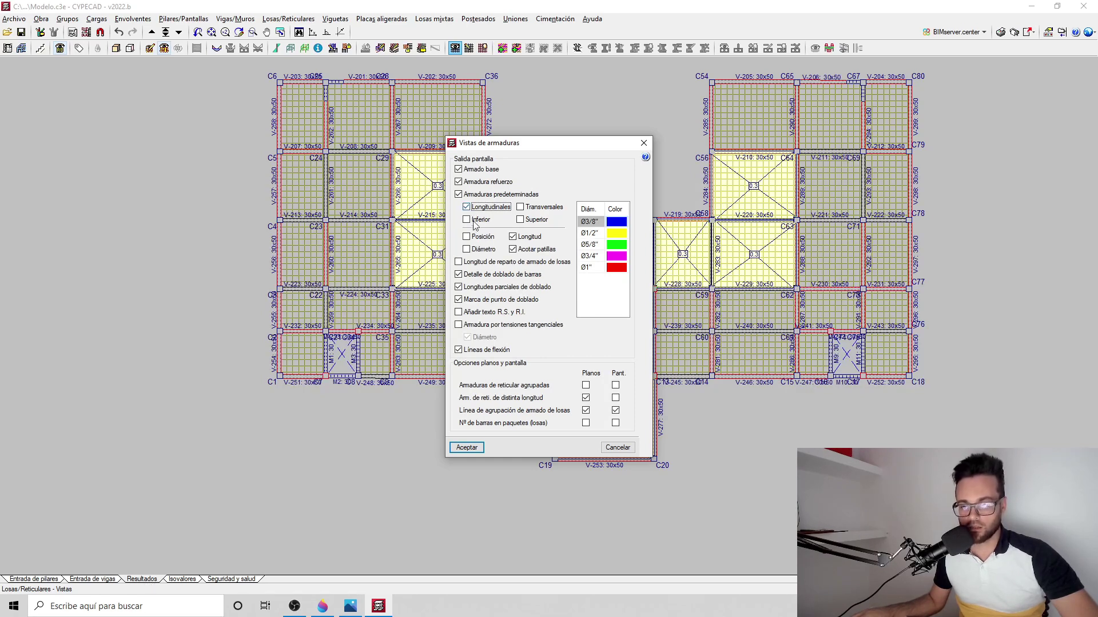
click(474, 220)
key(Return)
Examine the lengths and diameter colours of the longitudinal bottom bars in the slab panel between columns C33, C39, C35 and C40
scroll(464, 316, up, 3)
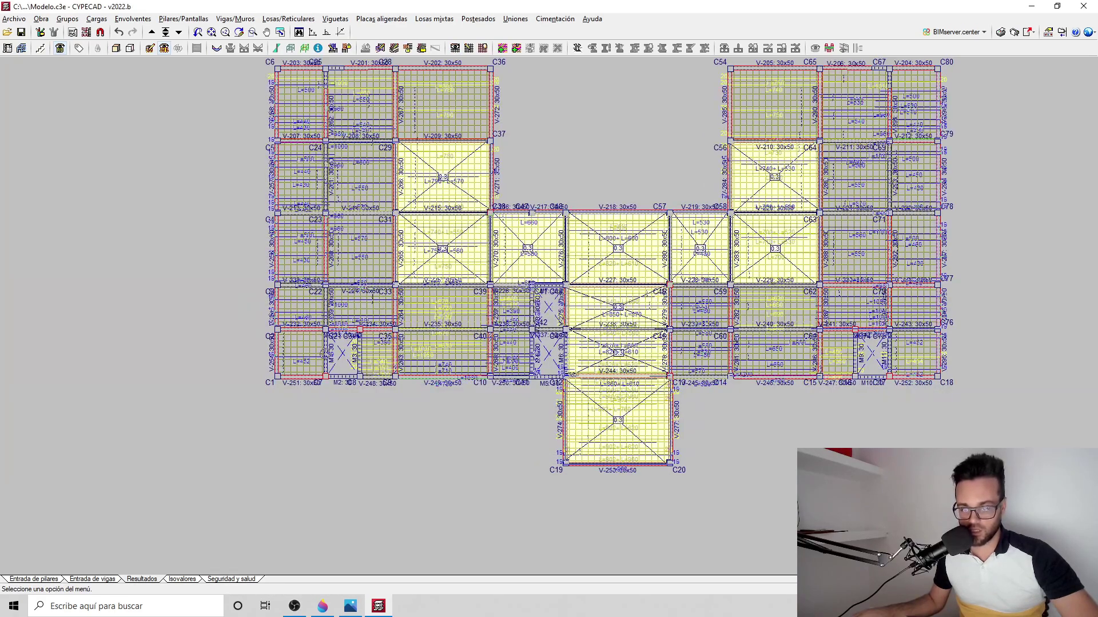
scroll(465, 316, up, 4)
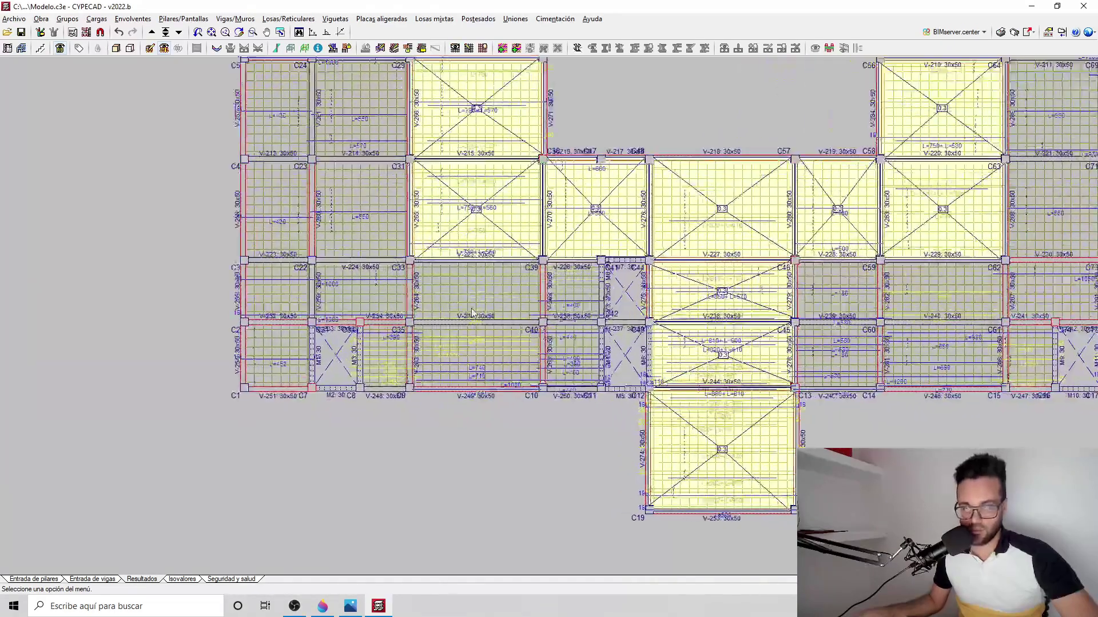
scroll(483, 303, up, 4)
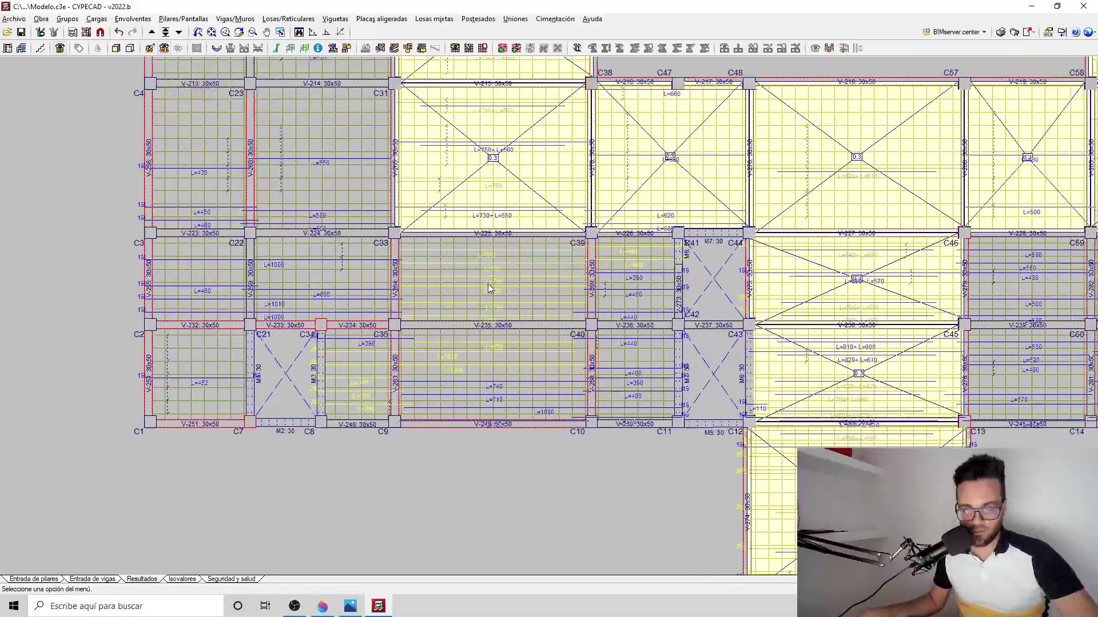
scroll(502, 275, up, 4)
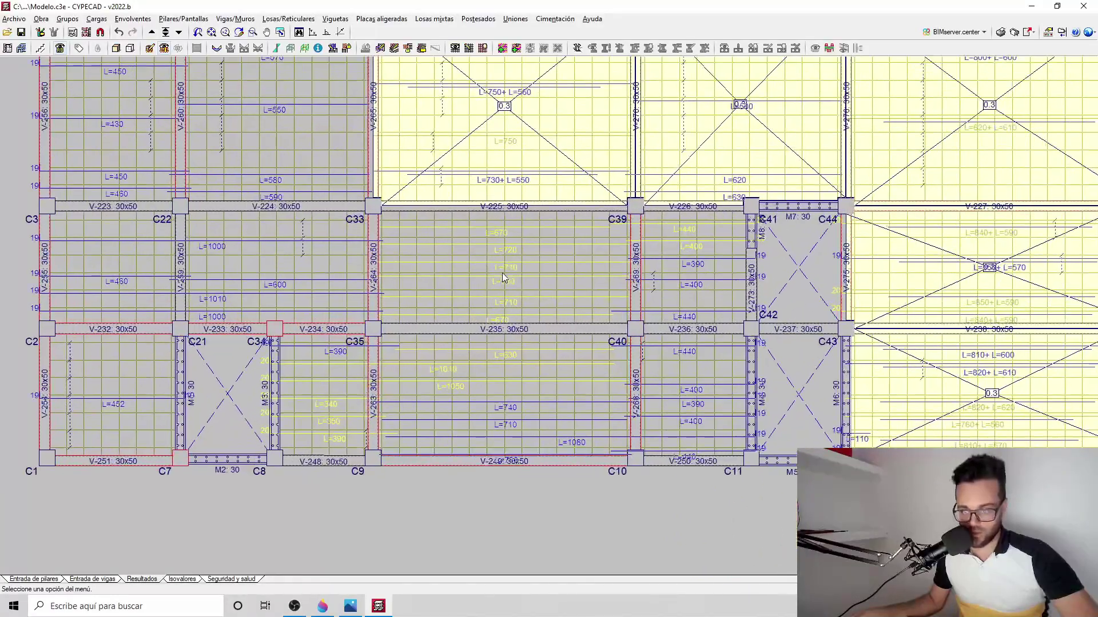
scroll(446, 269, up, 4)
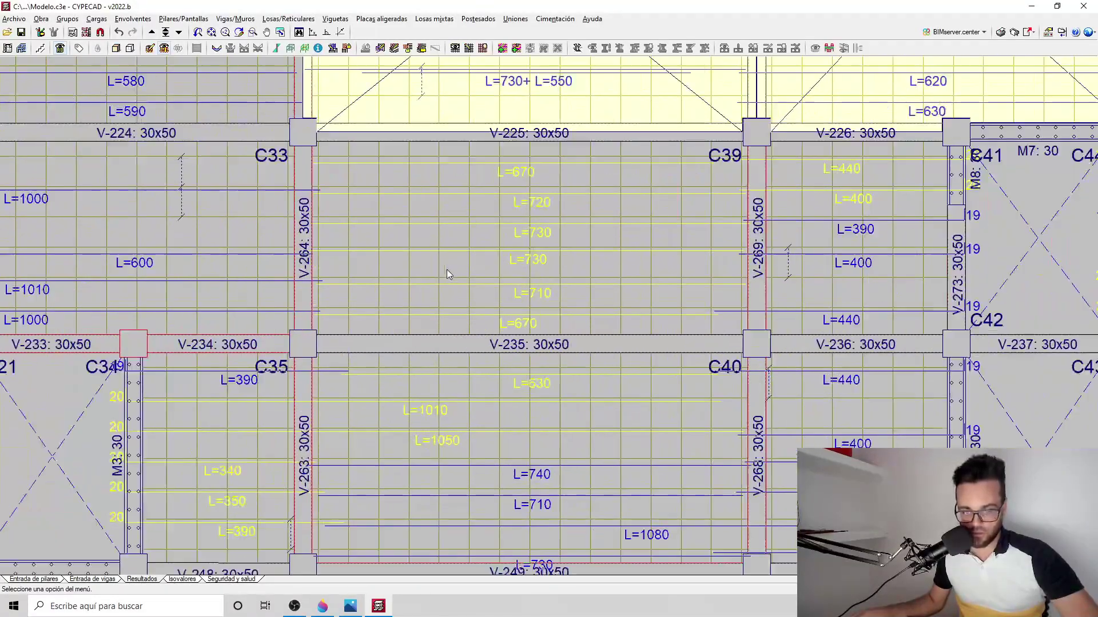
scroll(483, 298, up, 4)
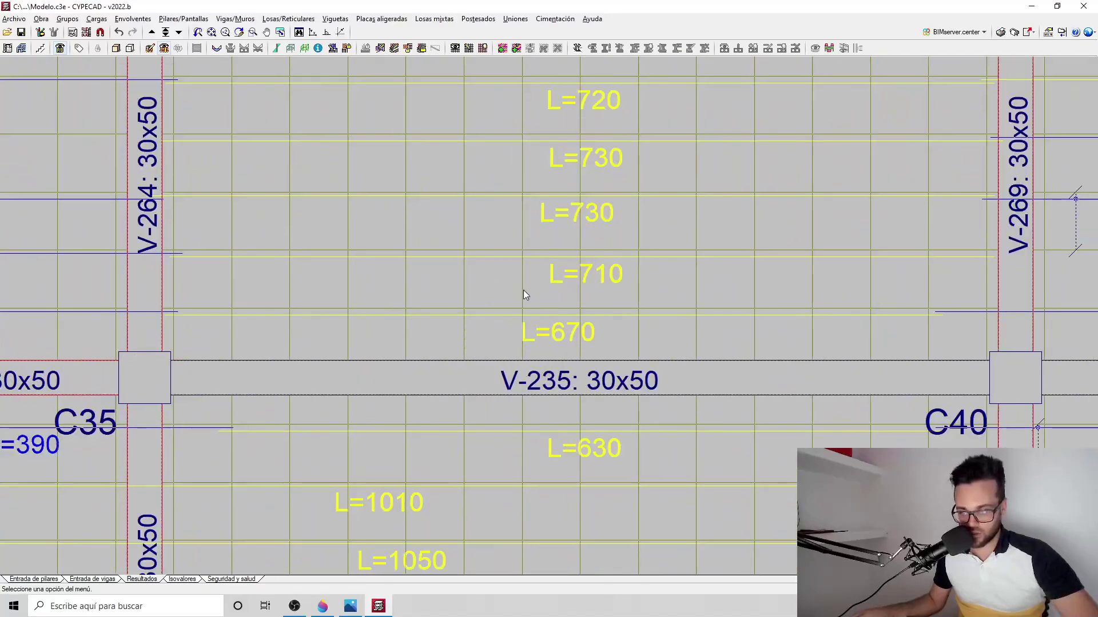
scroll(537, 300, down, 3)
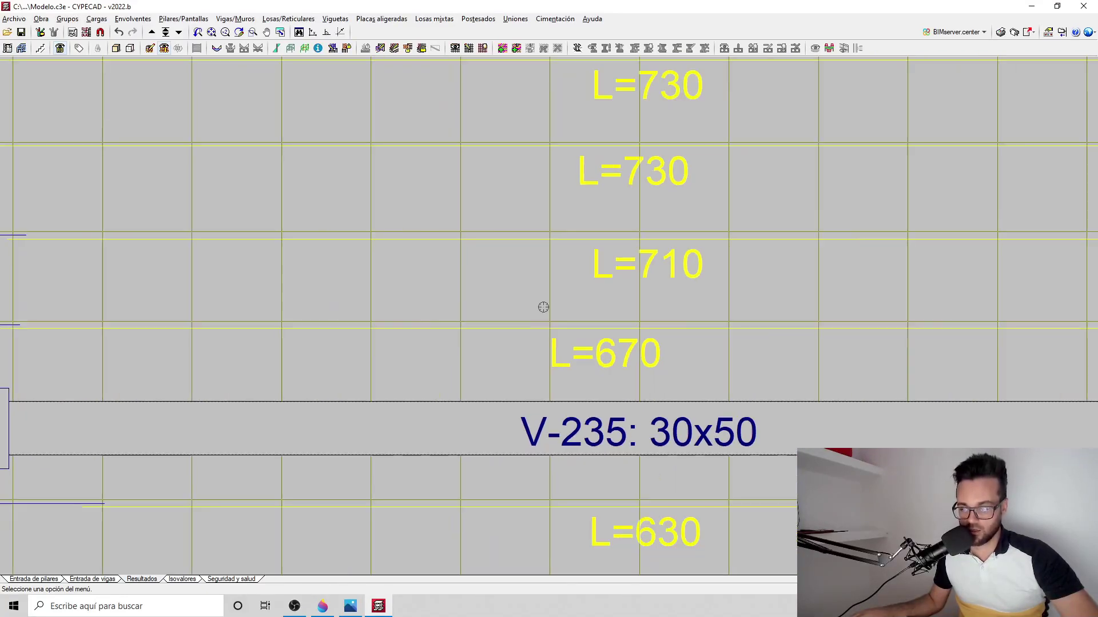
scroll(527, 242, down, 2)
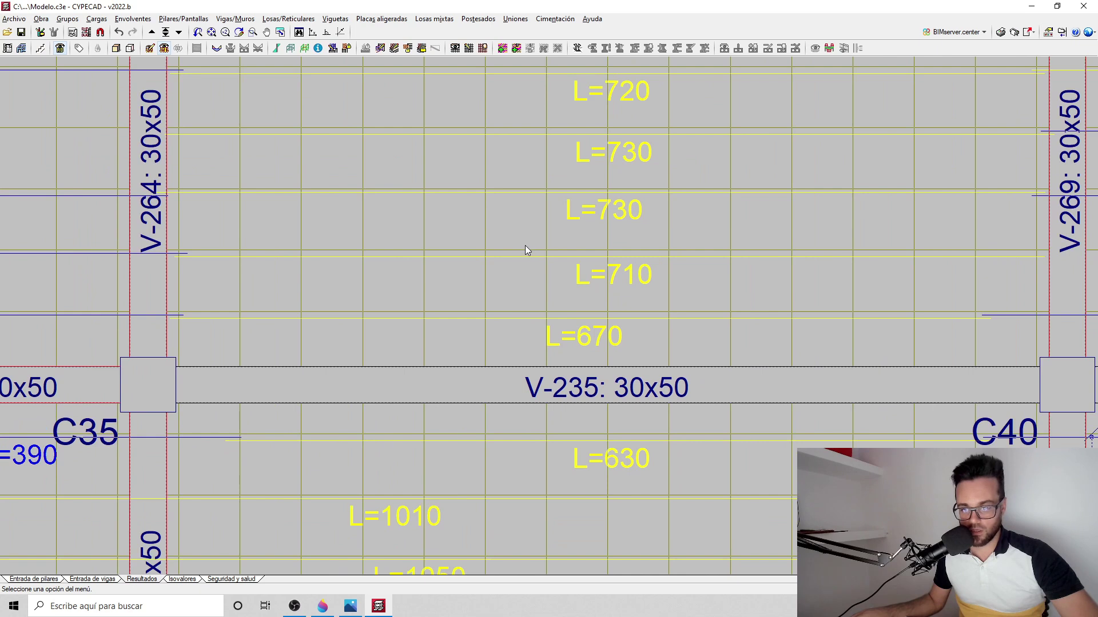
scroll(541, 254, down, 1)
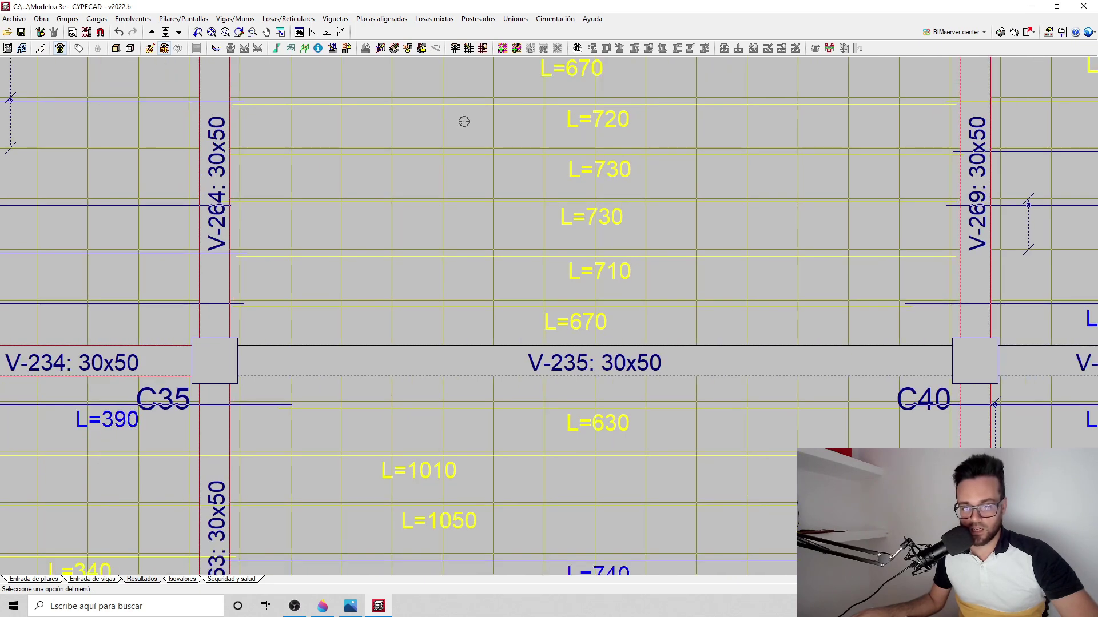
Inspect the bottom longitudinal bar packages L=730 between C33 and C39 and L=600 between C22 and C33 with the Modificar paquete option
click(468, 49)
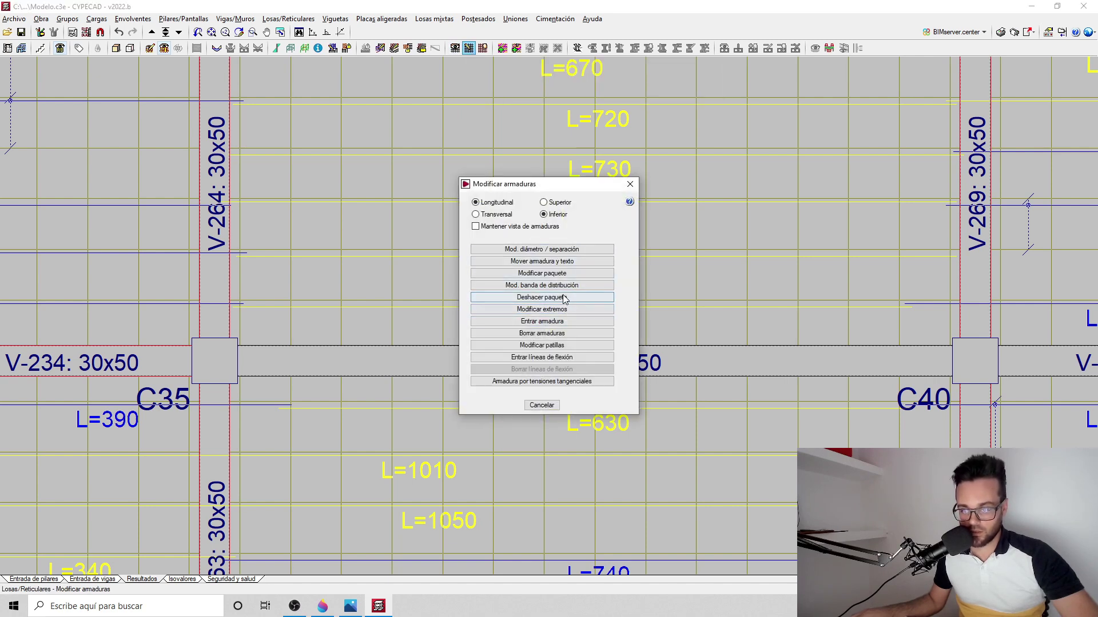
click(558, 273)
click(591, 201)
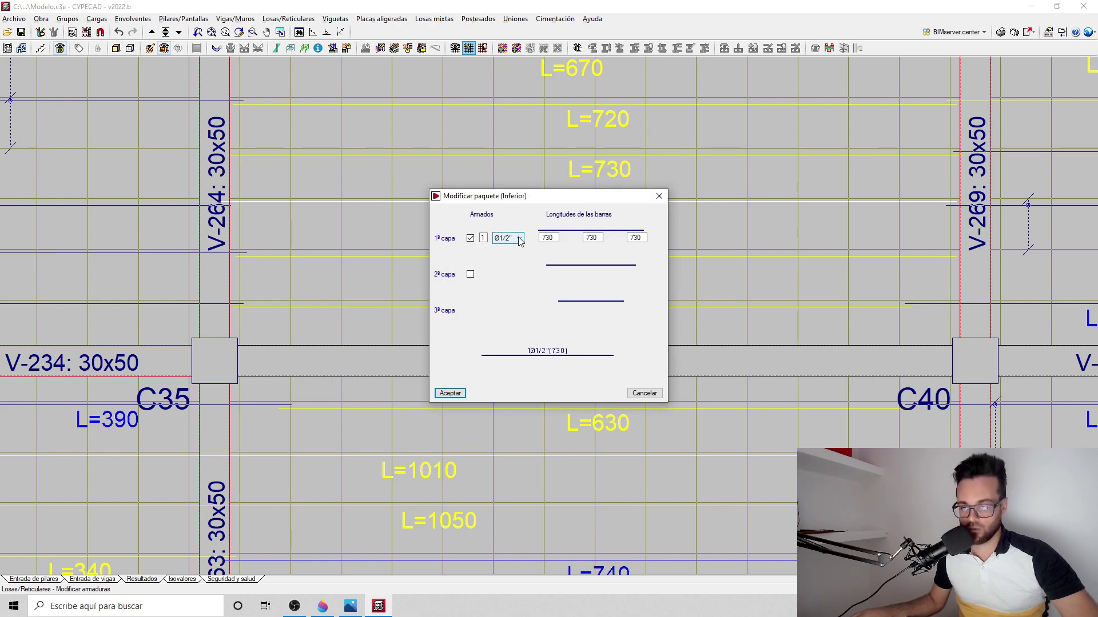
key(Return)
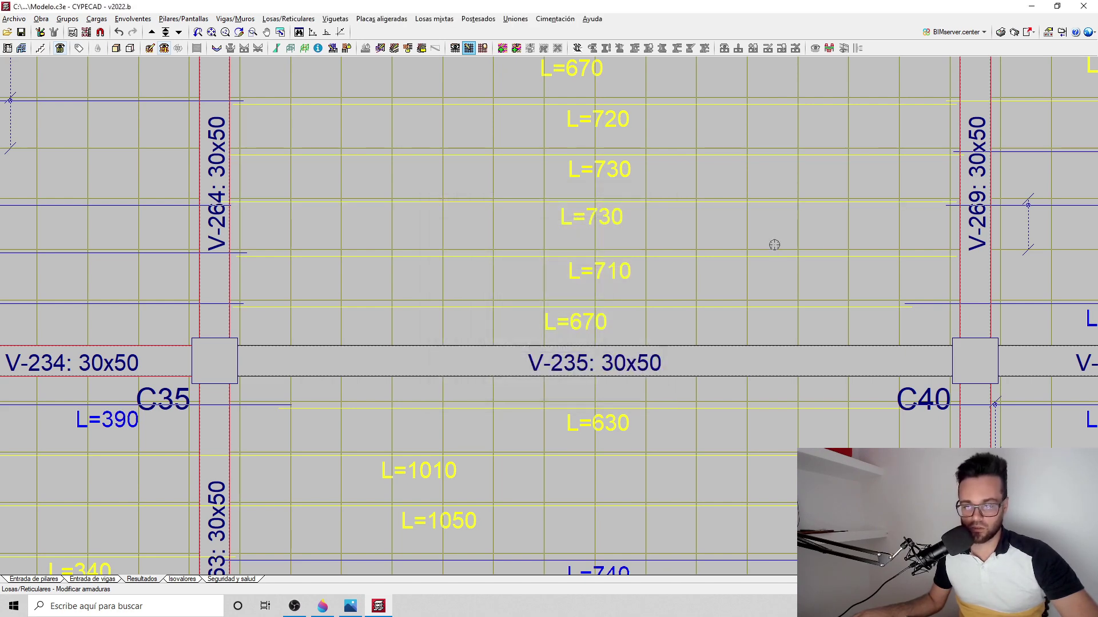
scroll(761, 253, down, 3)
scroll(742, 250, down, 2)
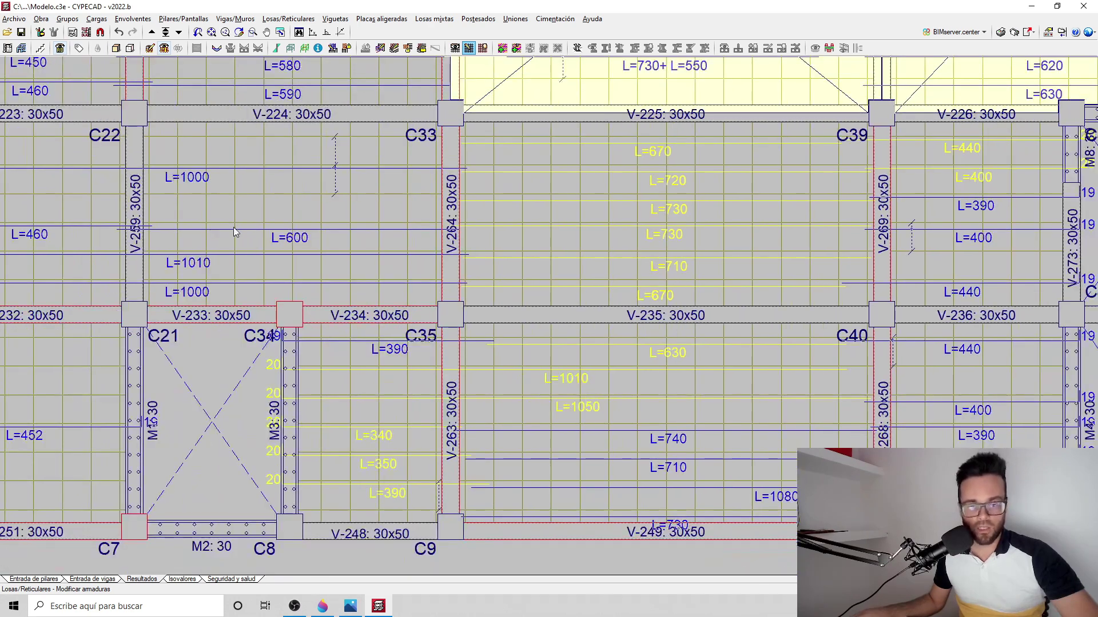
click(242, 232)
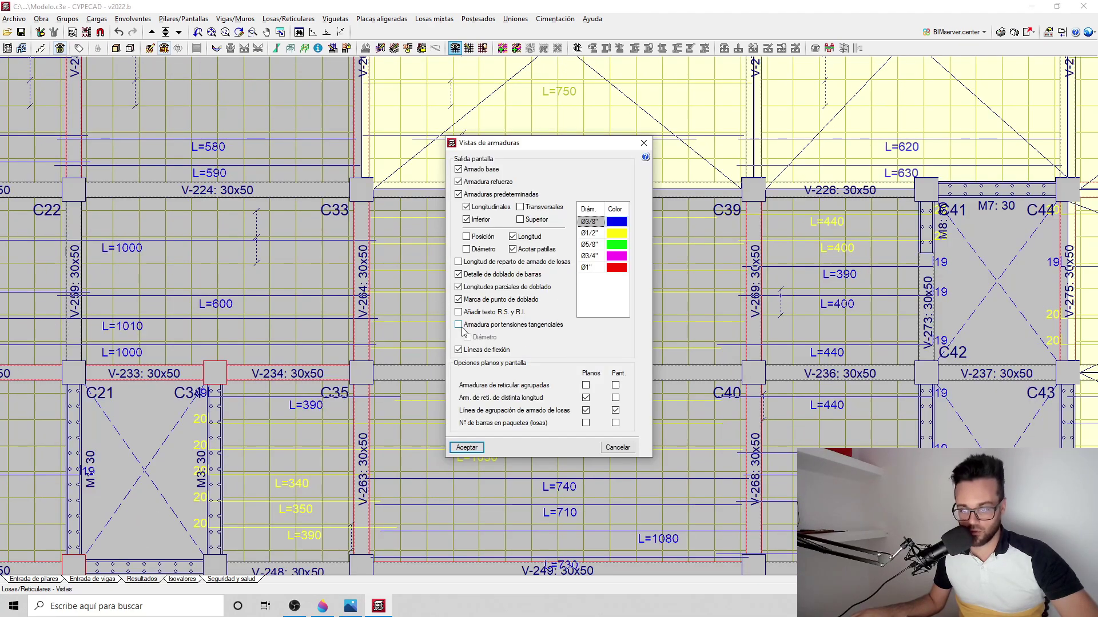
Review the on-screen reinforcement view settings and the bottom longitudinal bars between columns C33 and C39
click(644, 143)
scroll(603, 201, down, 2)
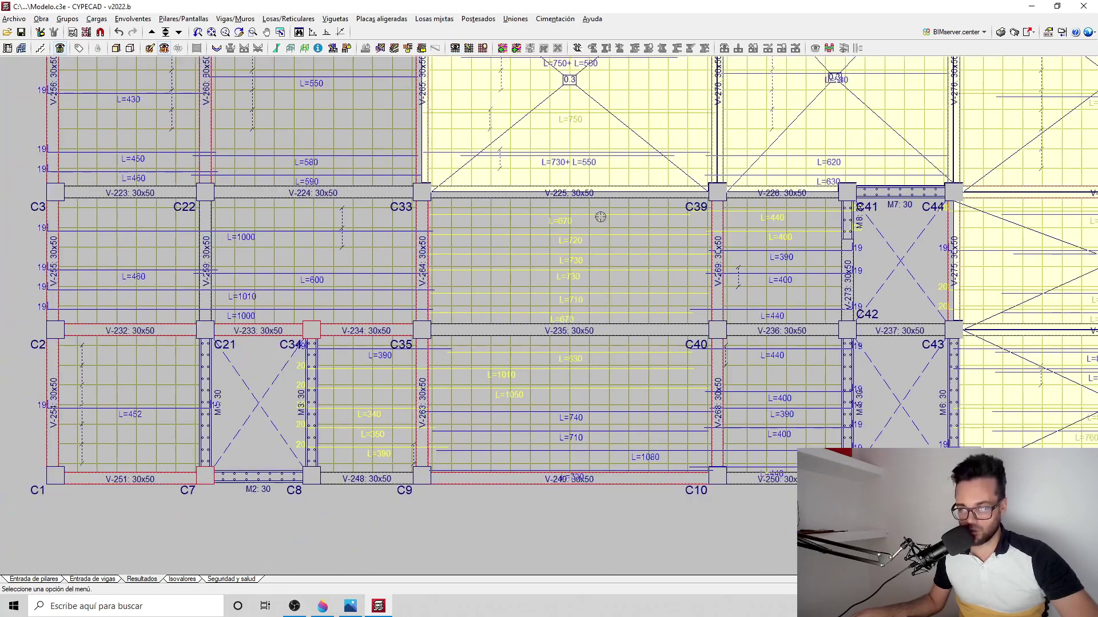
middle_drag(600, 217, 558, 264)
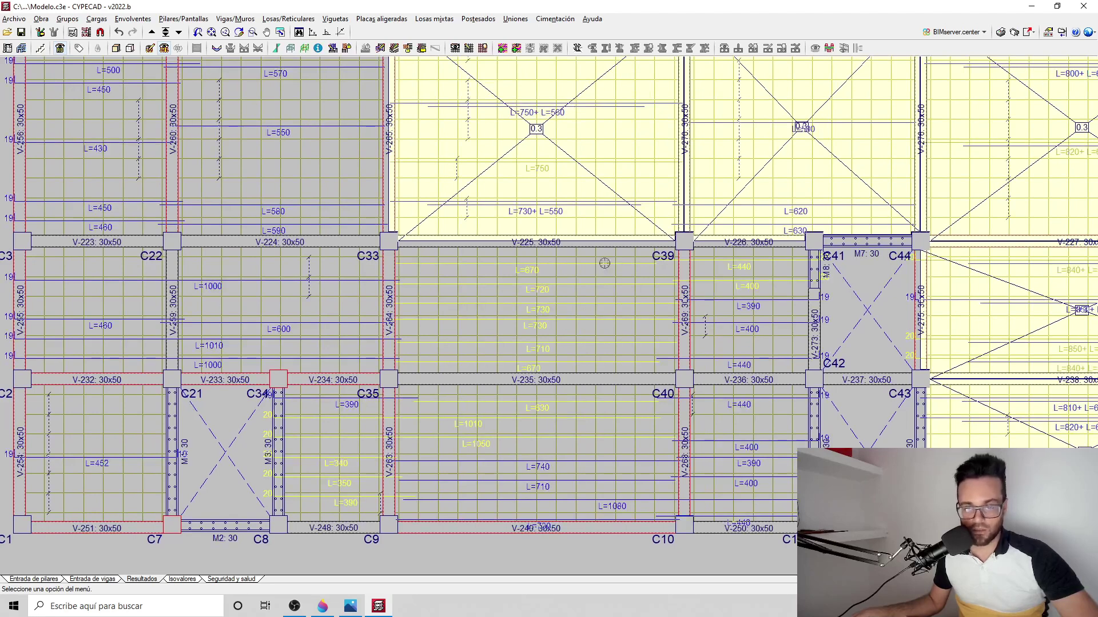
click(455, 49)
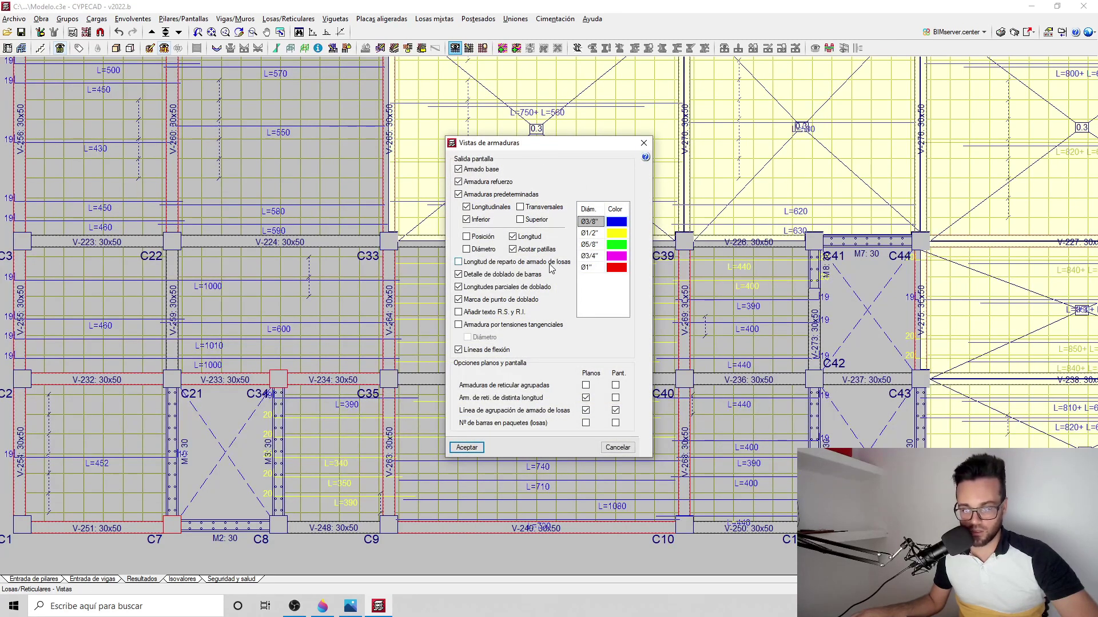
key(Return)
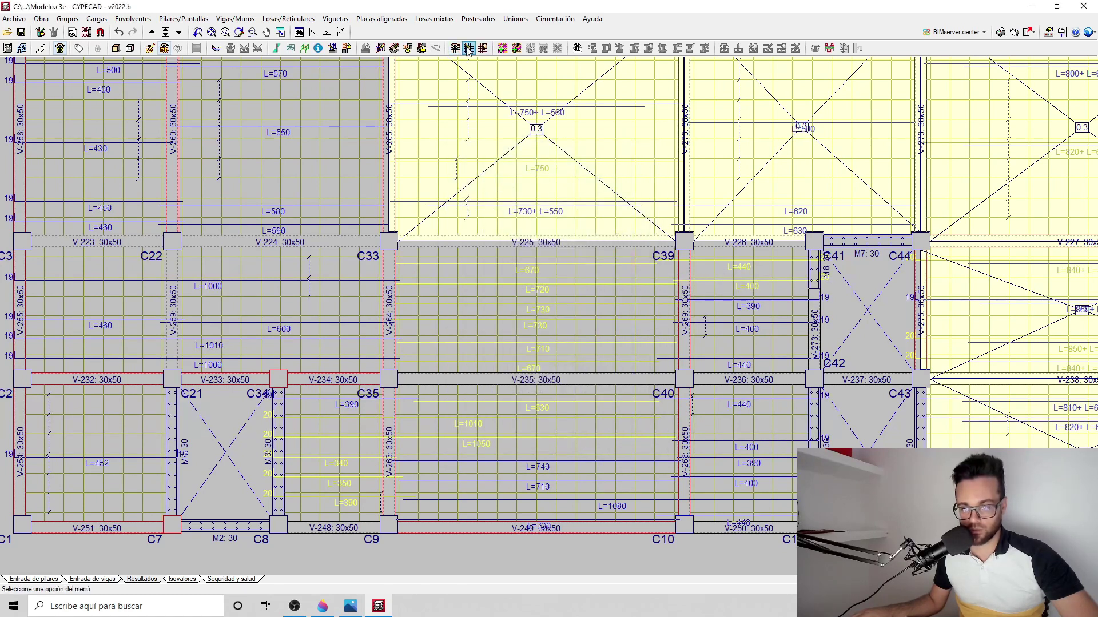
Inspect the package of the second bottom longitudinal bar in the C33–C39 panel without changing it
click(468, 48)
click(542, 274)
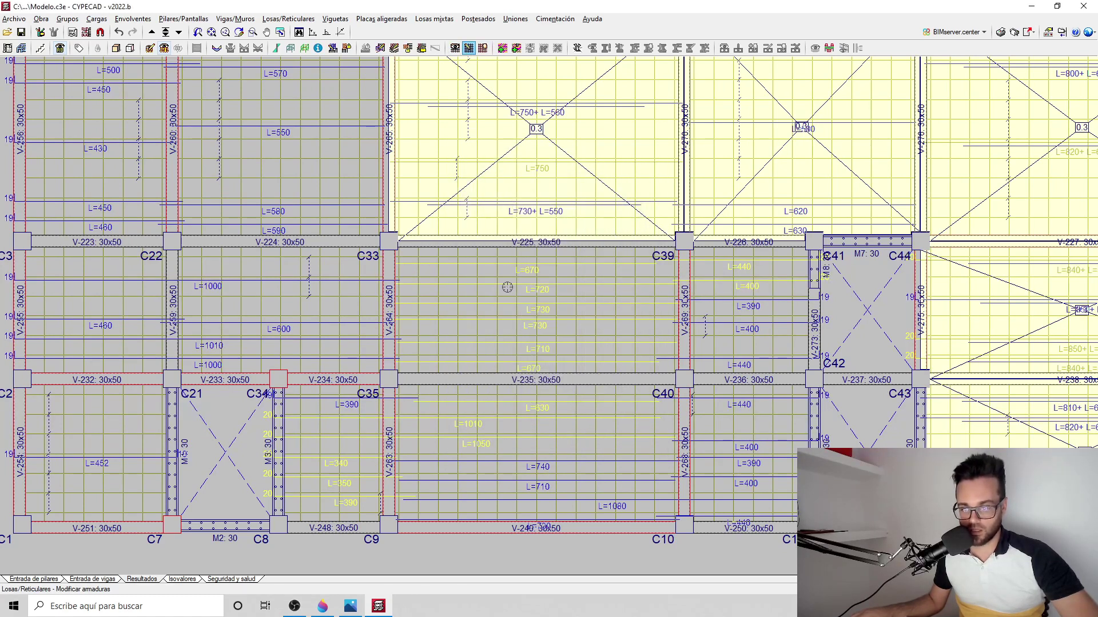
click(506, 284)
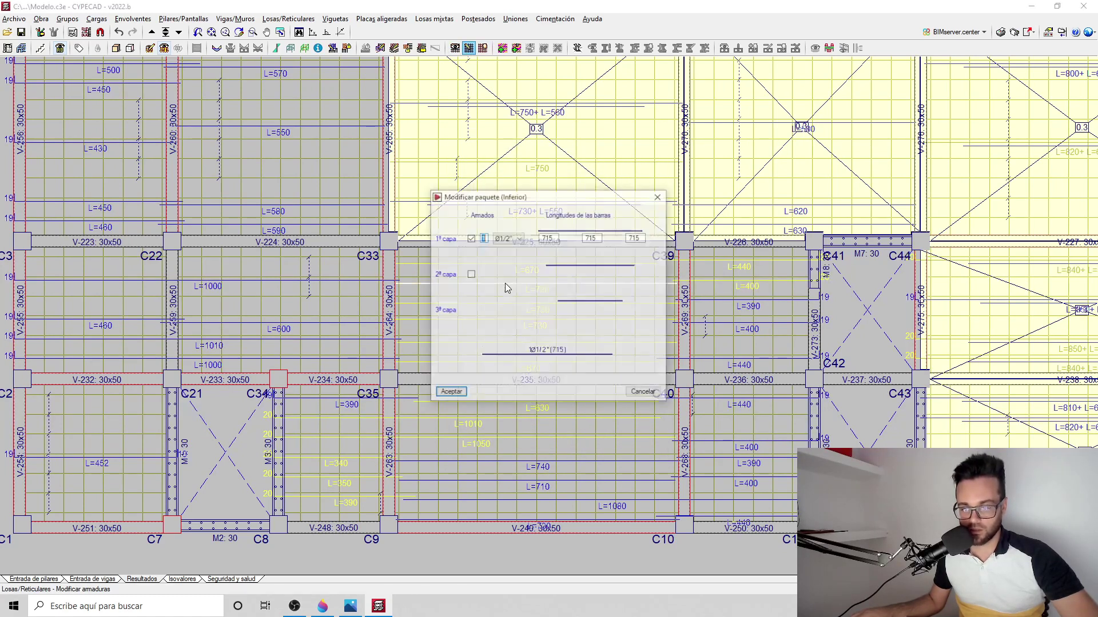
click(660, 197)
Add a 19 cm end hook at the C33 end of the bottom longitudinal bar closest to beam V-225
click(469, 49)
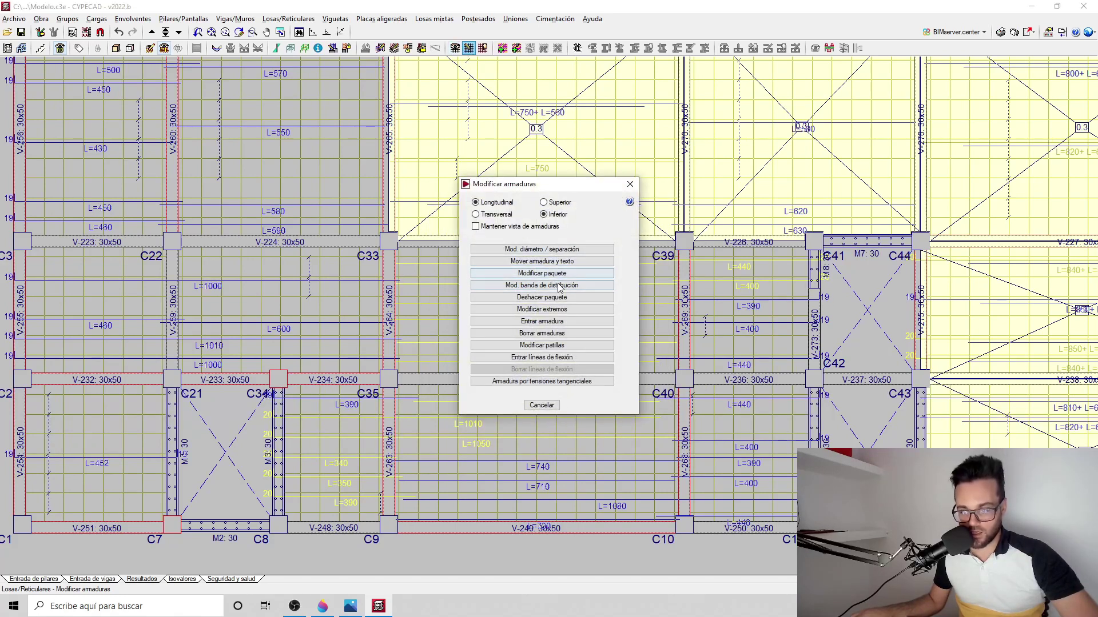
click(563, 346)
click(506, 372)
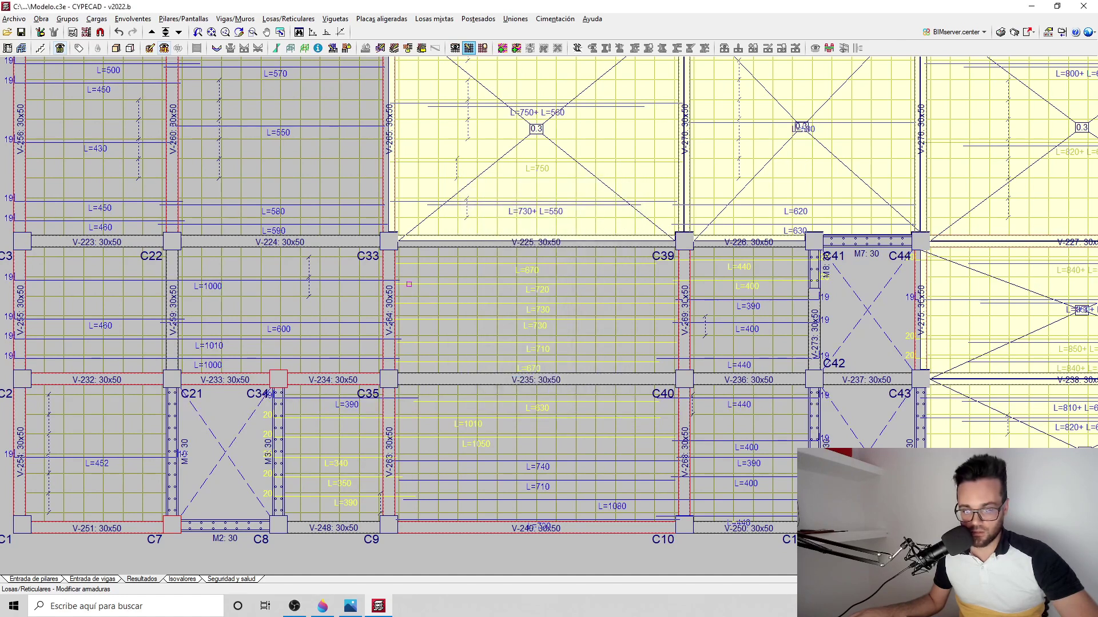
scroll(398, 261, up, 3)
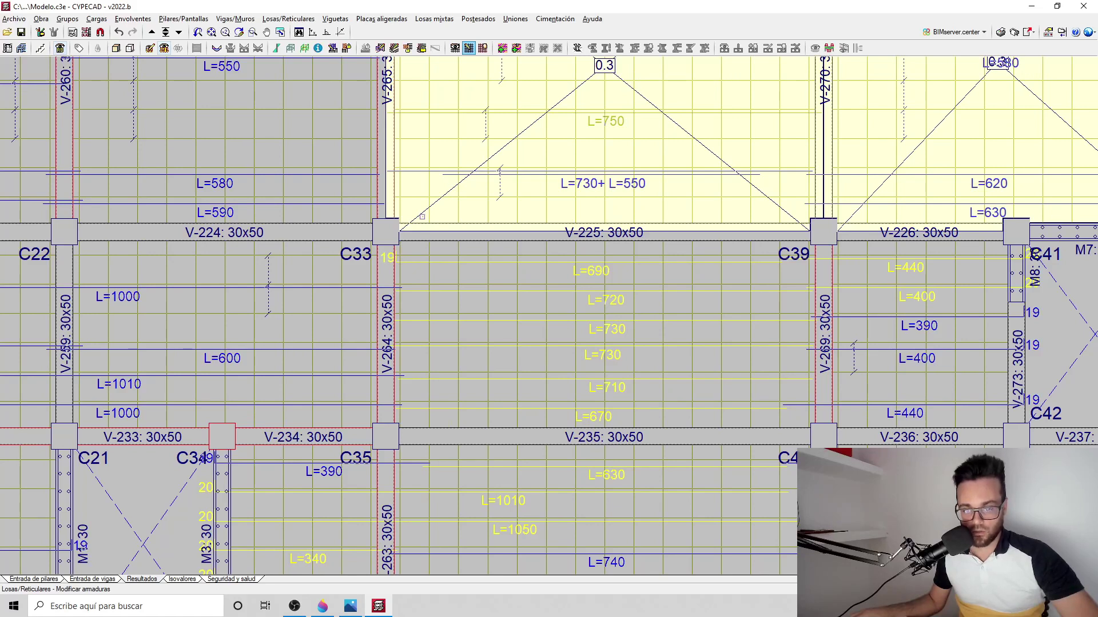
Extend the hooked bar past C39 to L=900 and the first bar of the adjoining C39–C41 panel back past C39 to L=490
click(468, 48)
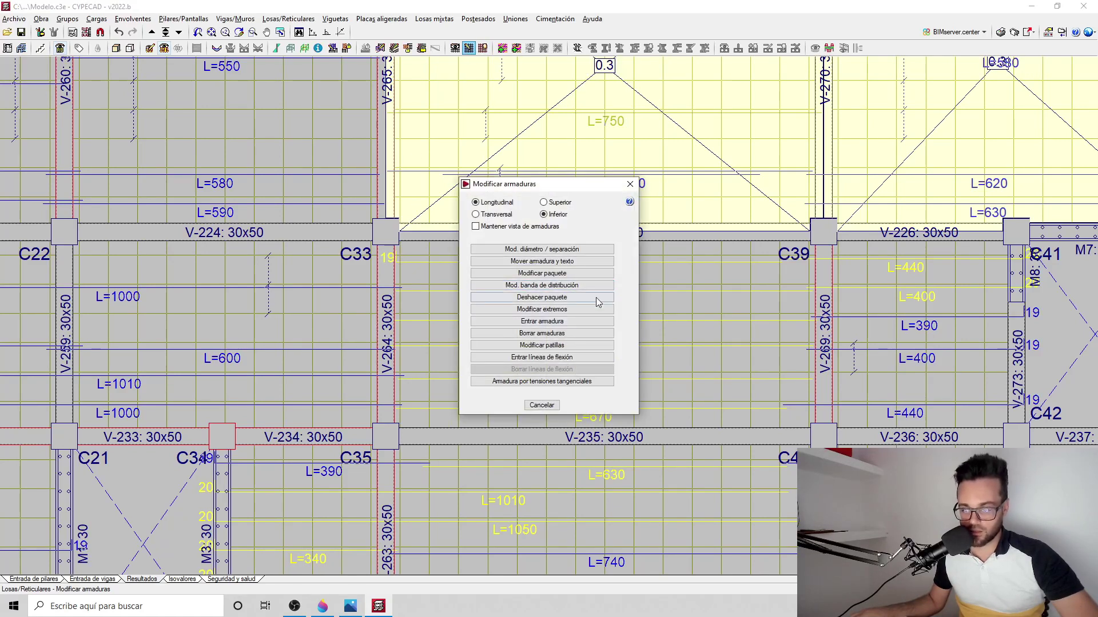
click(570, 322)
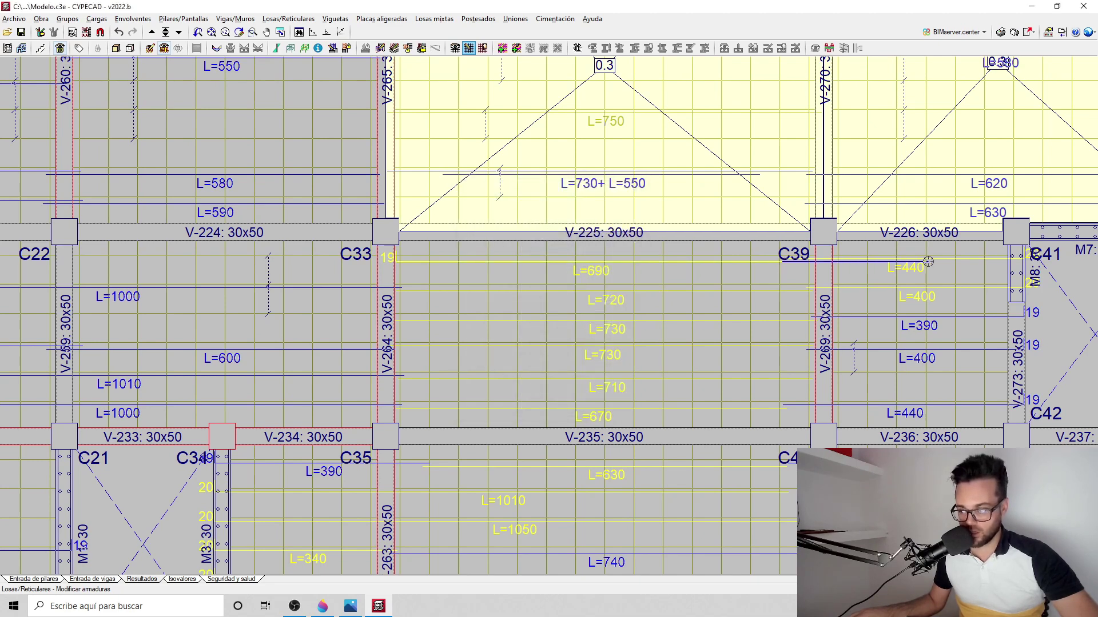
click(909, 262)
scroll(908, 261, up, 2)
scroll(899, 268, up, 1)
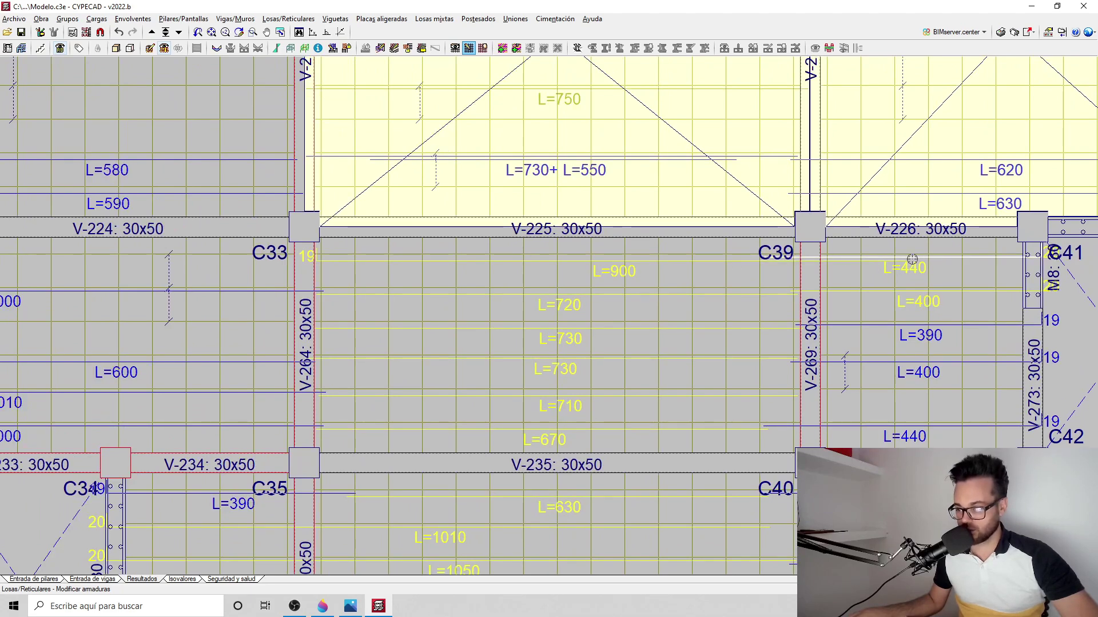
click(726, 263)
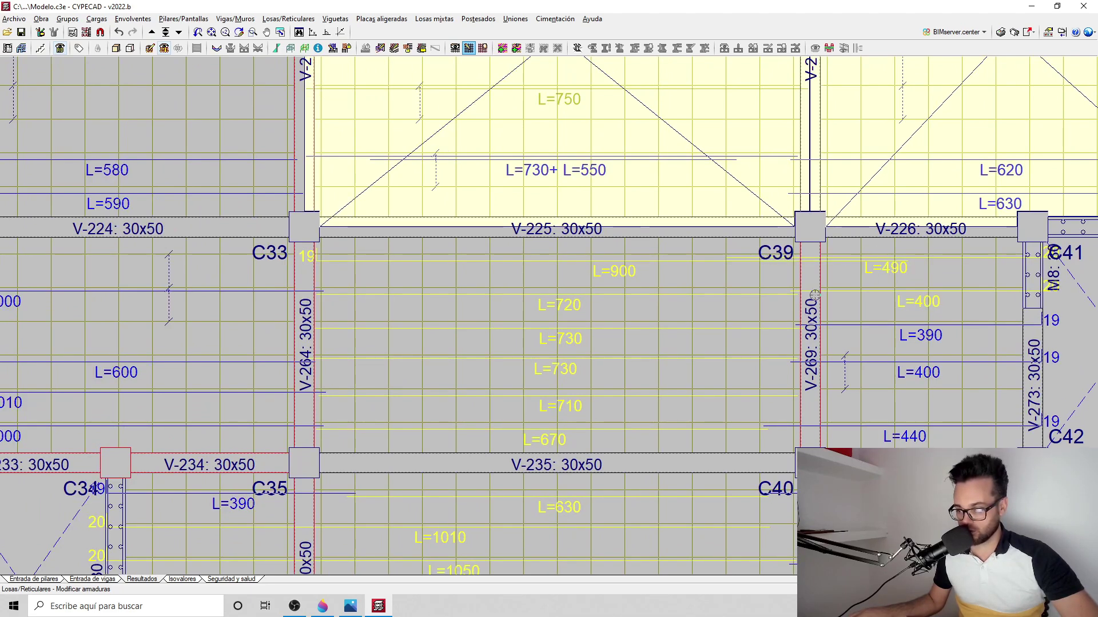
Spread the L=900 bar's distribution band across the C33–C39 panel from beam V-225 down to beam V-235
middle_drag(663, 279, 612, 236)
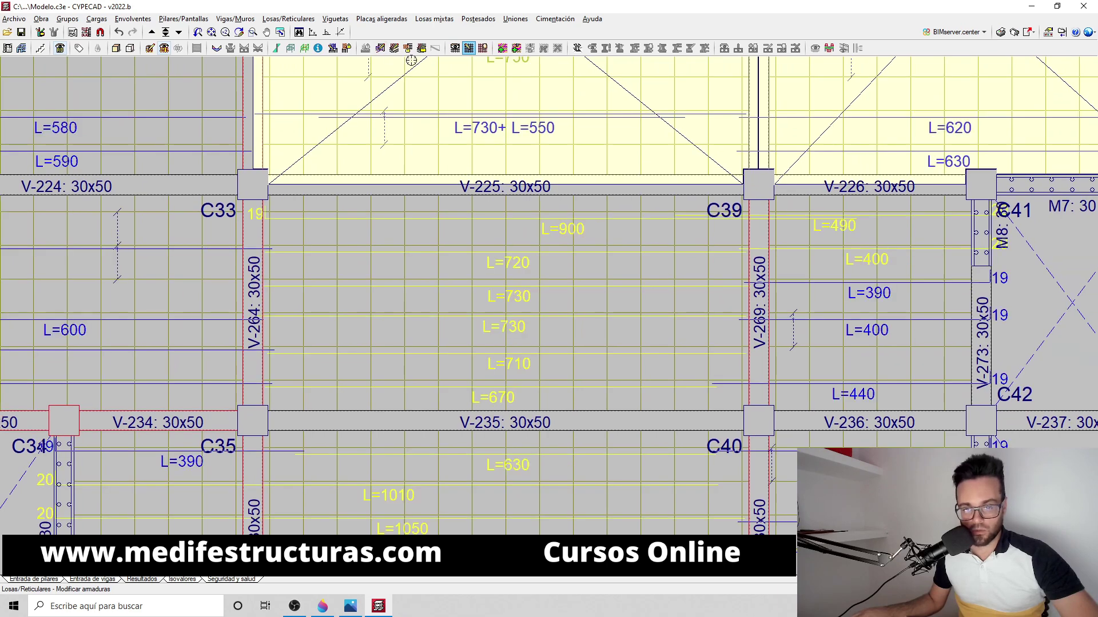
click(469, 48)
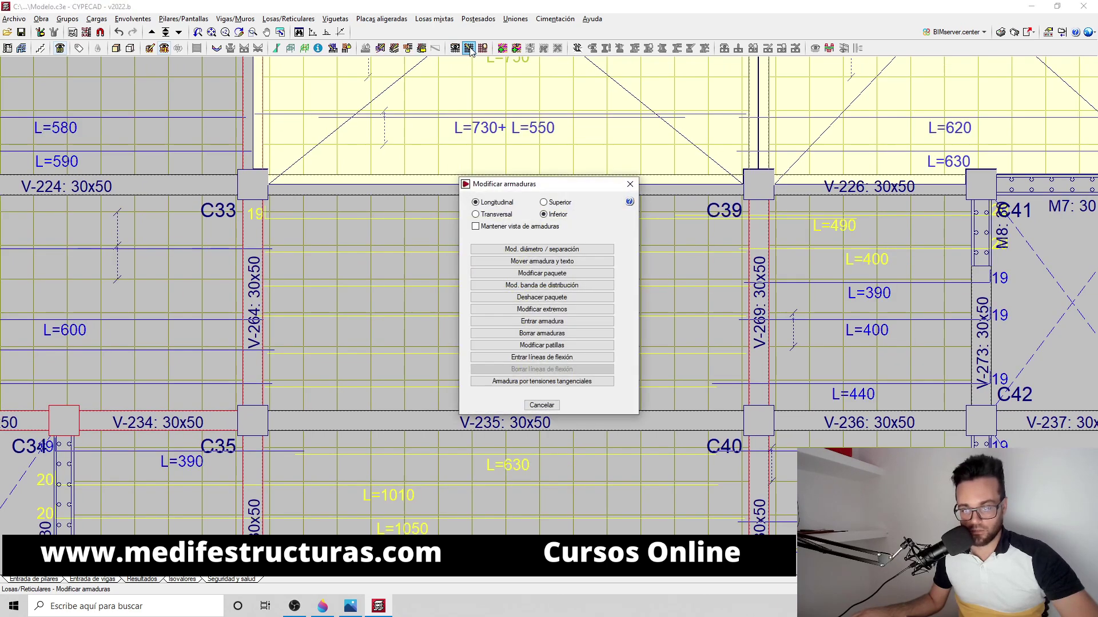
click(572, 286)
click(475, 327)
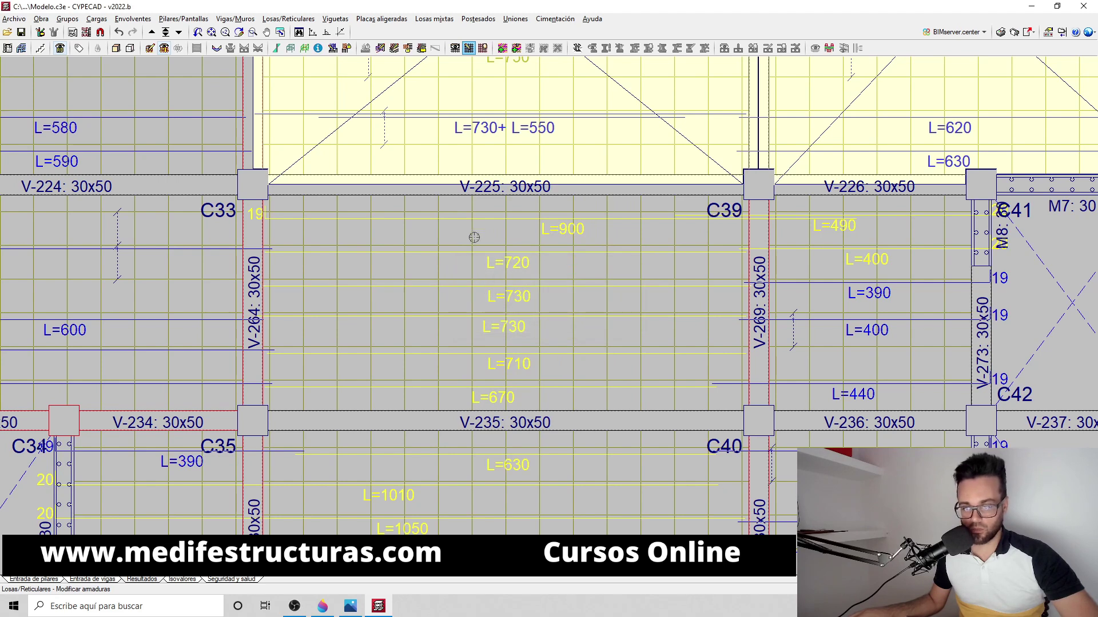
click(473, 215)
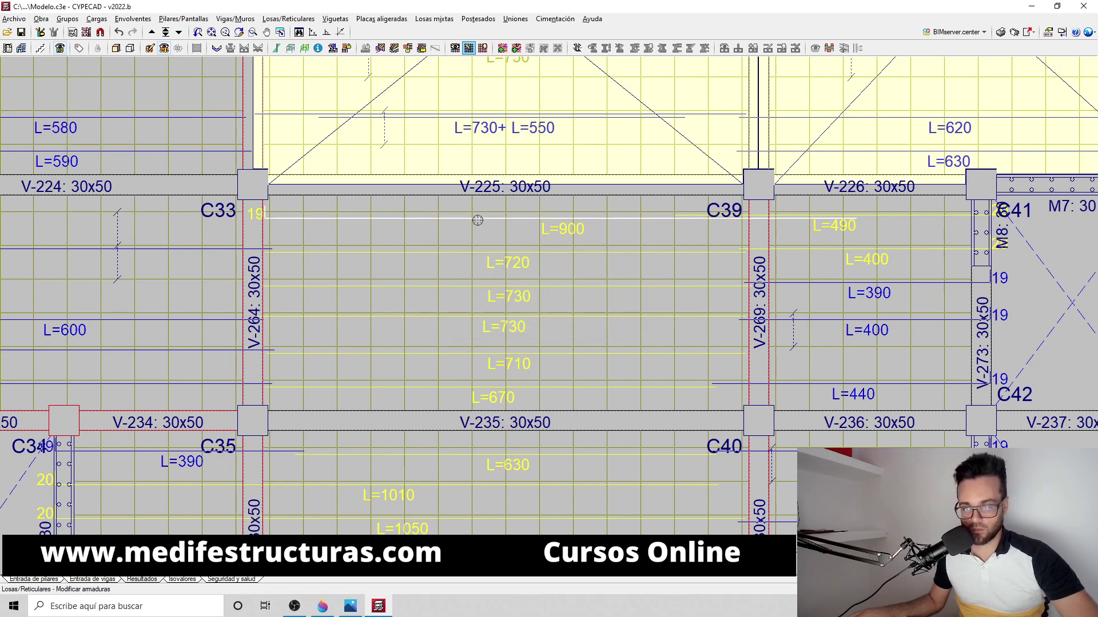
click(452, 393)
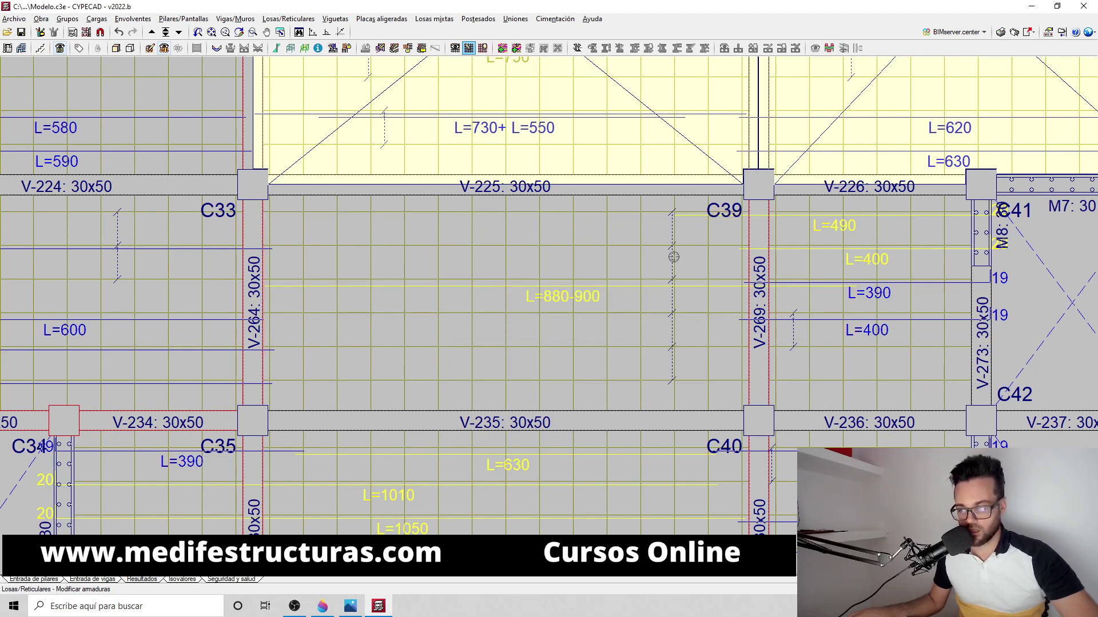
Examine the distribution marks of the grouped bars in the panel and check the reinforcement view settings
scroll(675, 213, up, 3)
scroll(679, 204, up, 1)
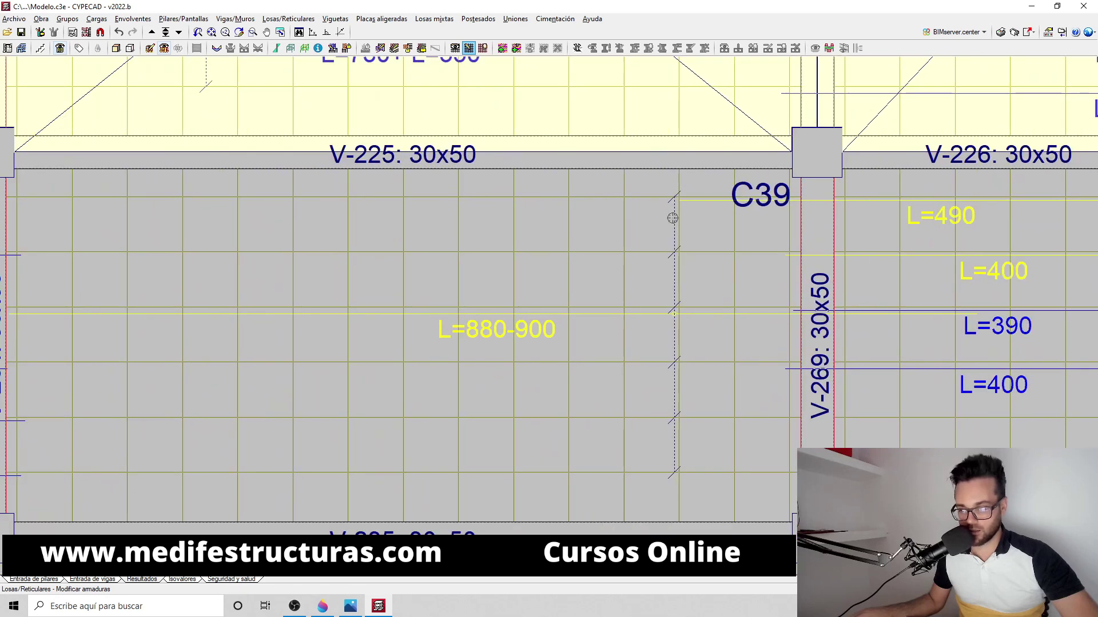
scroll(671, 380, up, 1)
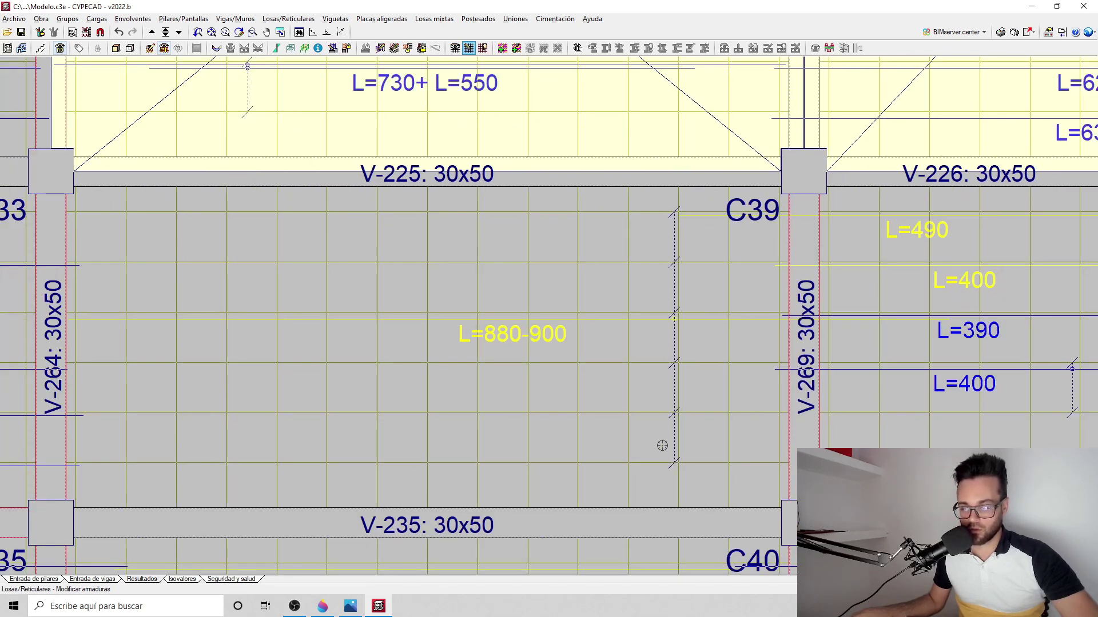
scroll(594, 348, down, 1)
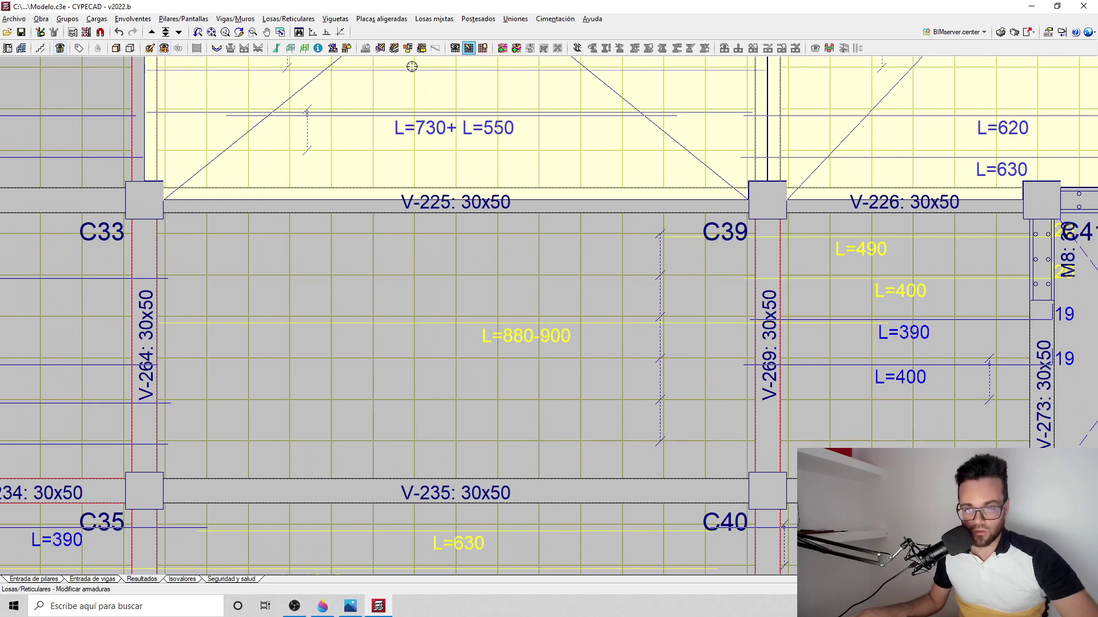
click(454, 48)
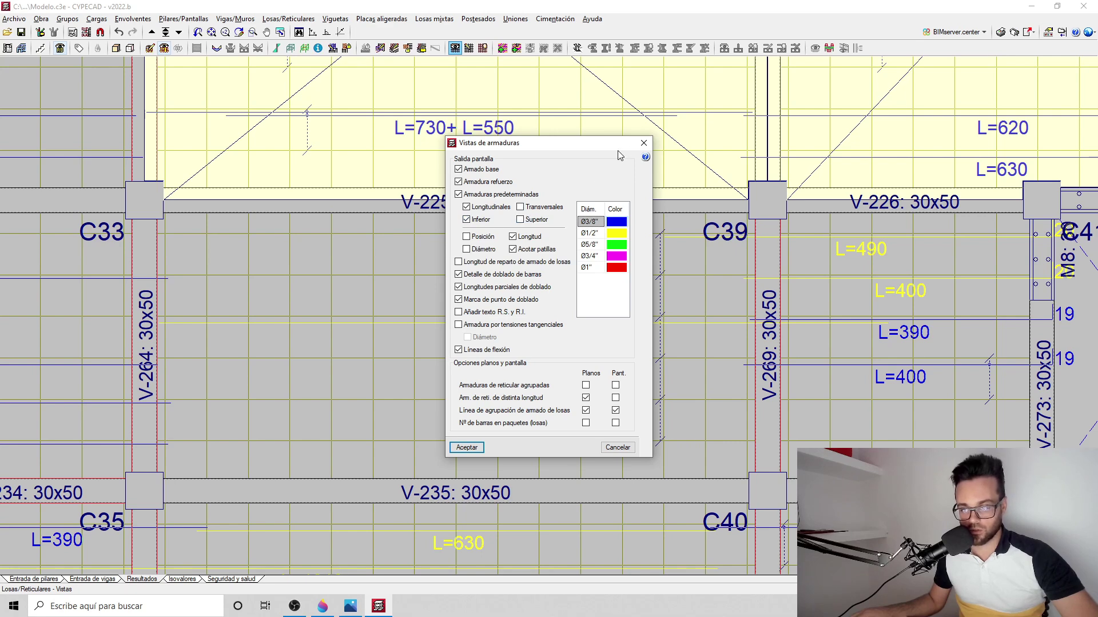
click(643, 143)
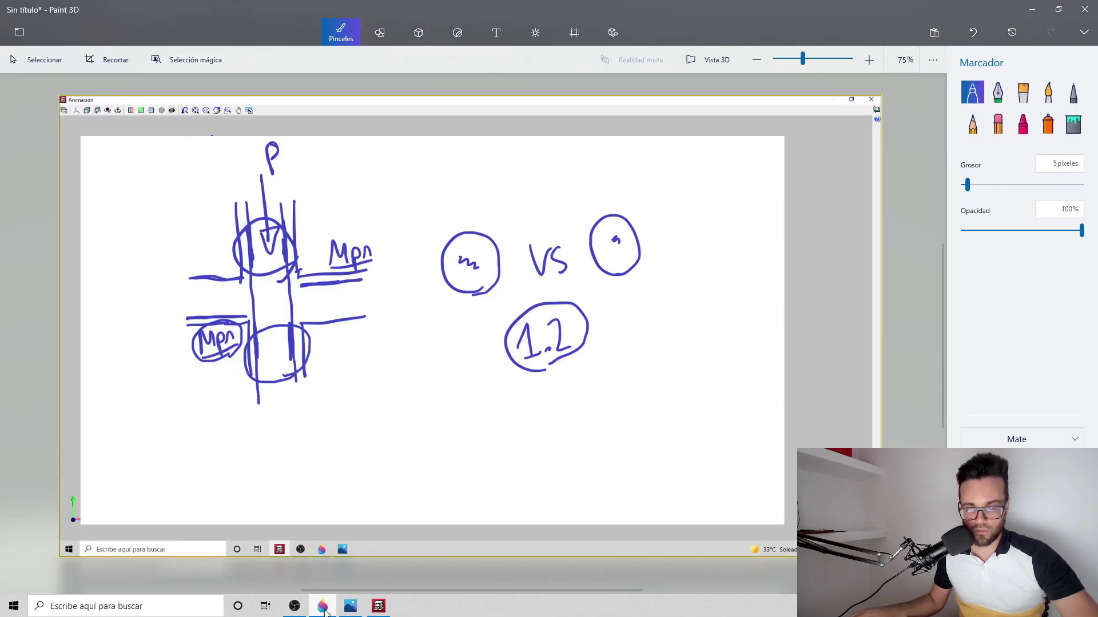
Switch to Paint 3D, clear the old sketch and draw a blue waffle slab section with two ribs between three blocks
click(322, 606)
click(574, 32)
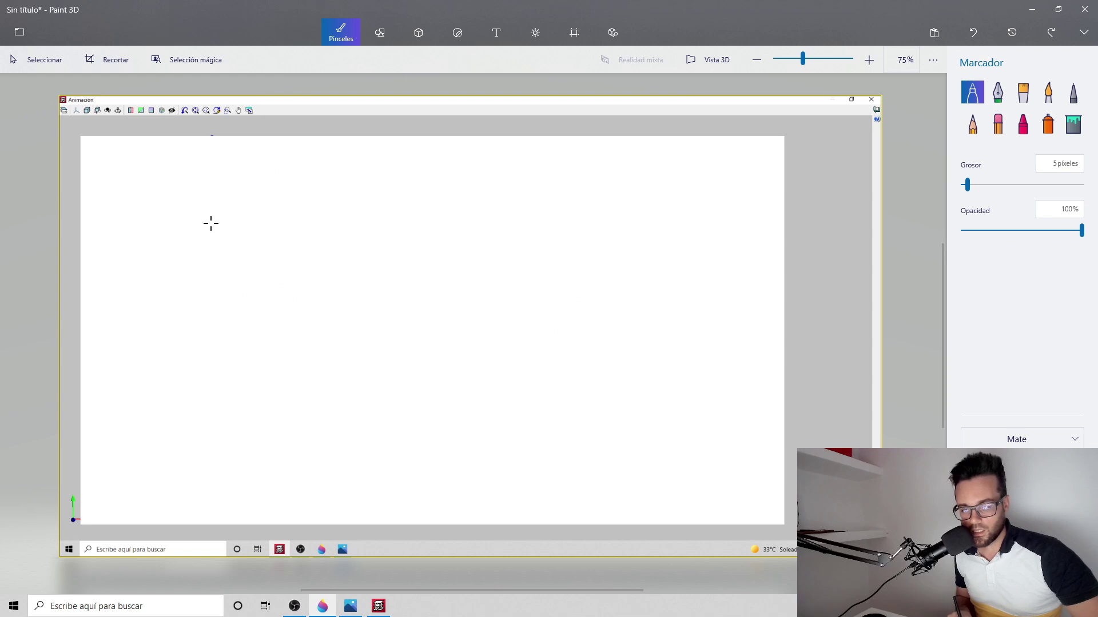
drag(208, 223, 522, 205)
drag(216, 290, 544, 276)
drag(300, 290, 299, 288)
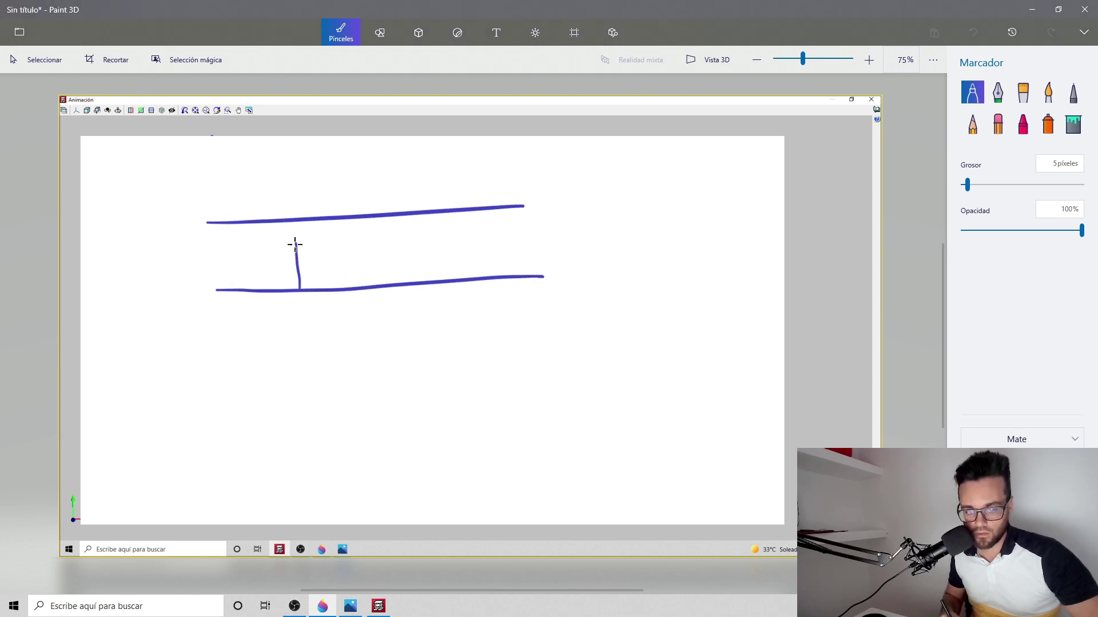
drag(406, 243, 406, 278)
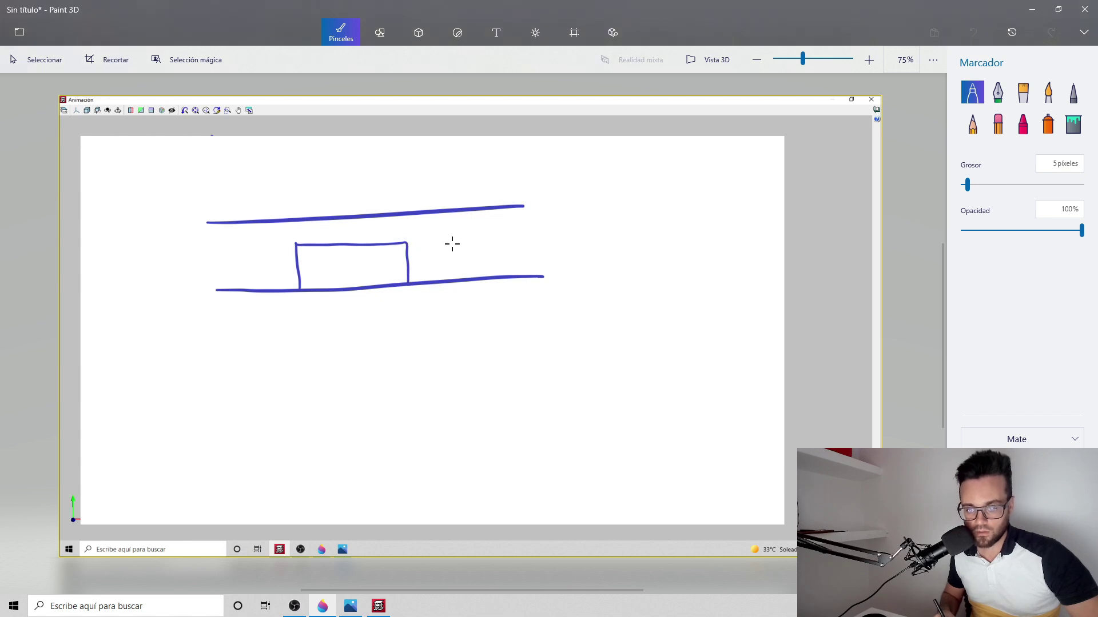
drag(452, 240, 528, 235)
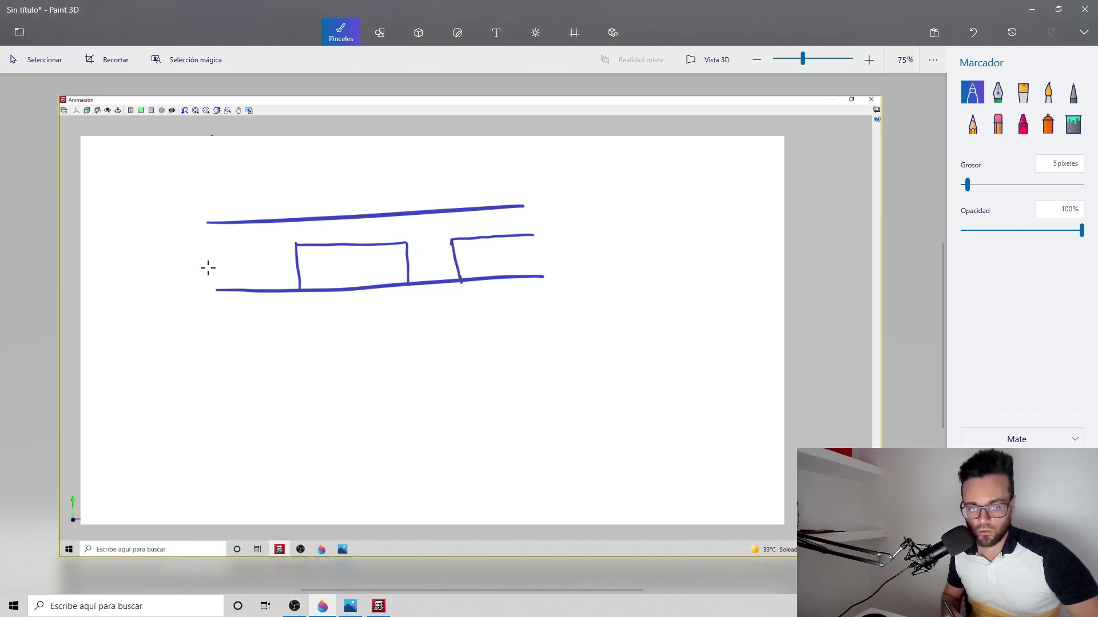
drag(264, 246, 263, 284)
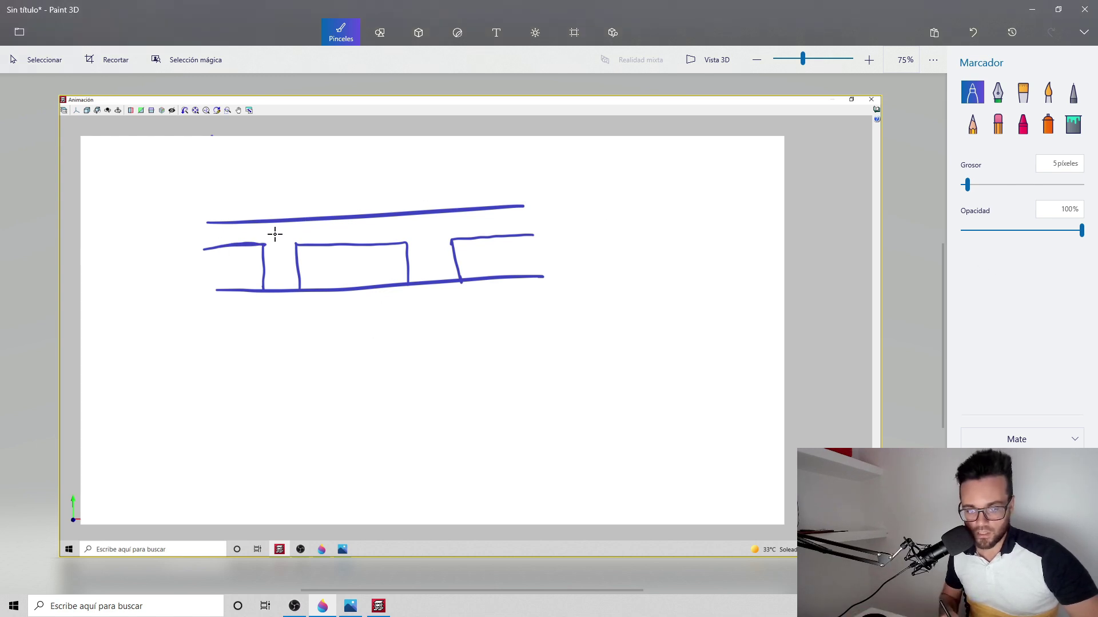
Mark a red top and bottom bar in each rib, and write the direction labels X and Y beside the sketch
drag(275, 274, 277, 271)
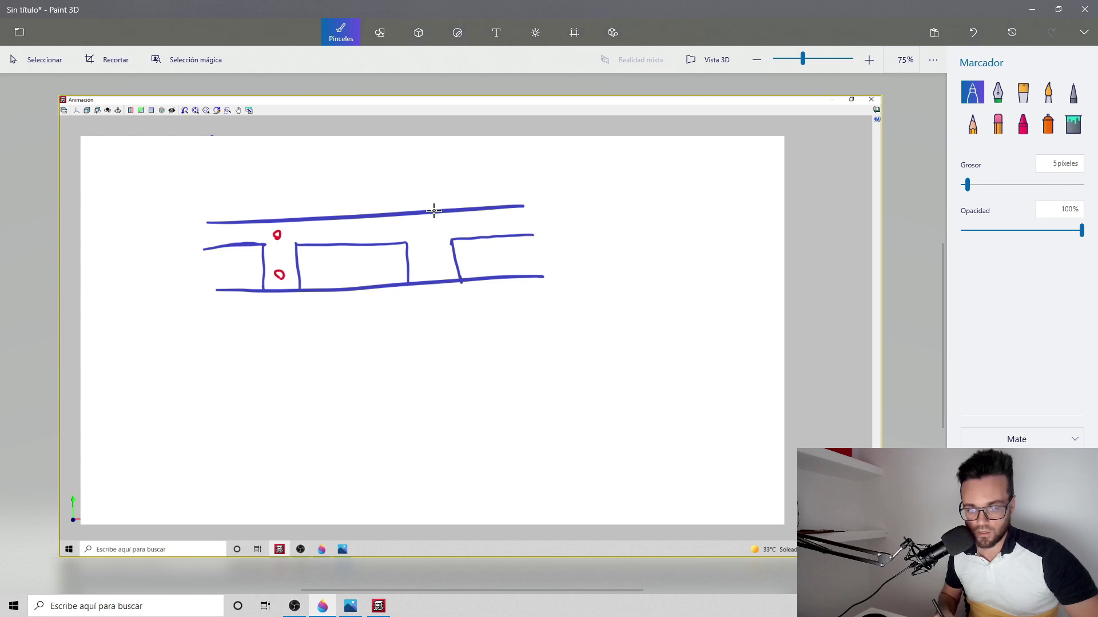
drag(433, 271, 432, 267)
drag(423, 228, 425, 230)
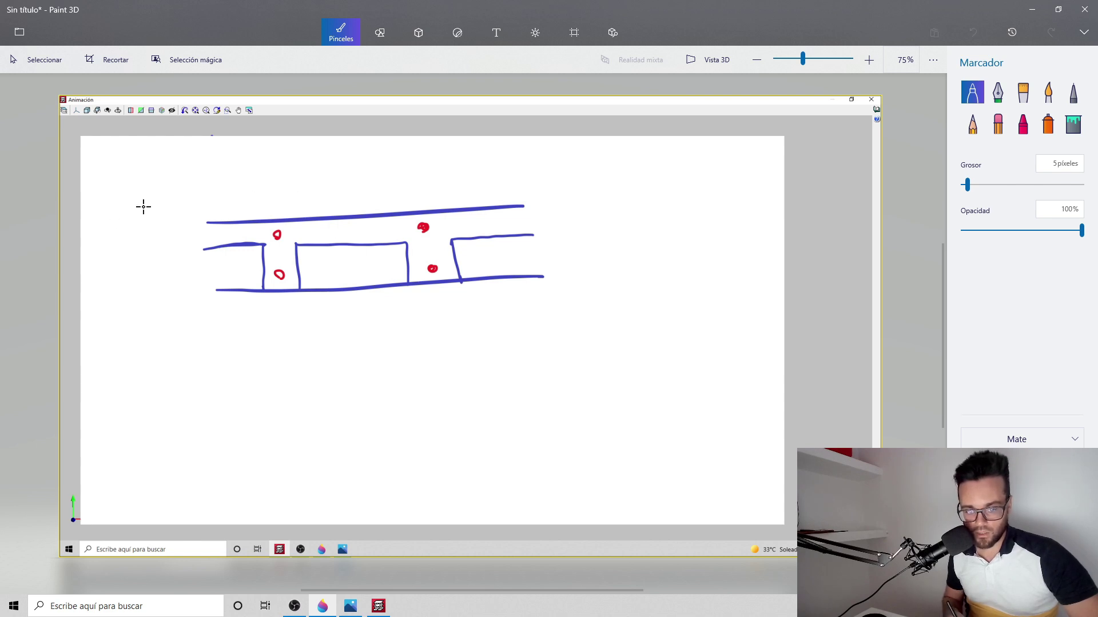
drag(144, 207, 128, 231)
drag(125, 212, 143, 232)
mouse_move(157, 364)
mouse_down()
mouse_move(141, 392)
mouse_move(147, 379)
mouse_up()
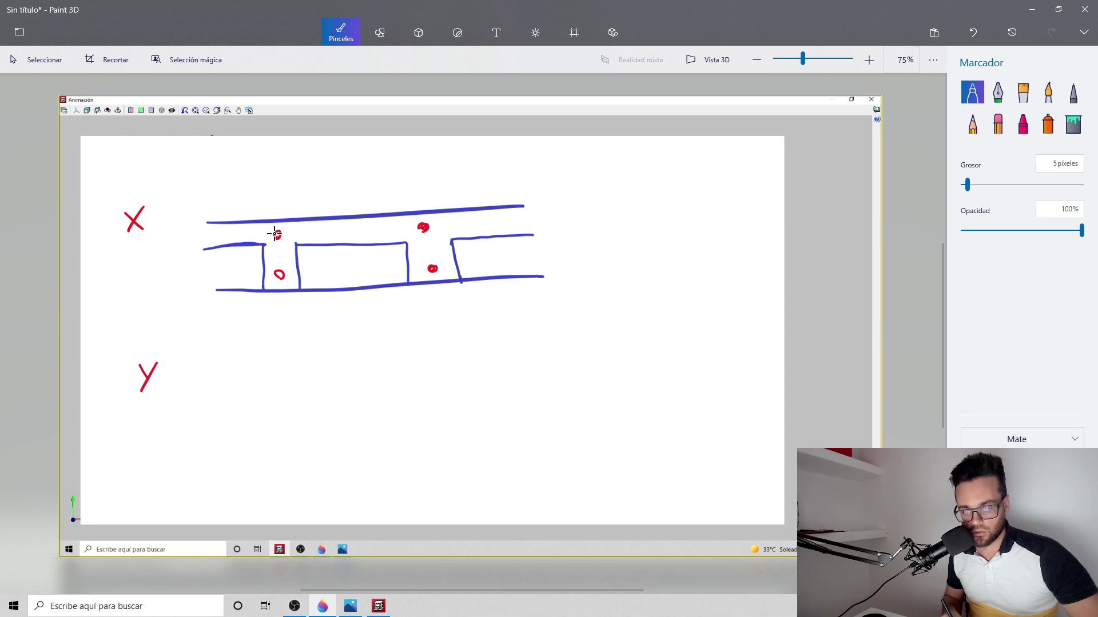
Outline the top bars of both ribs in red and label them "Long. Sup" with a leader line
mouse_move(279, 234)
mouse_down()
mouse_move(313, 241)
mouse_move(380, 215)
mouse_move(426, 234)
mouse_move(304, 237)
mouse_up()
mouse_move(376, 216)
mouse_down()
mouse_move(409, 179)
mouse_move(456, 182)
mouse_move(462, 172)
mouse_move(500, 184)
mouse_up()
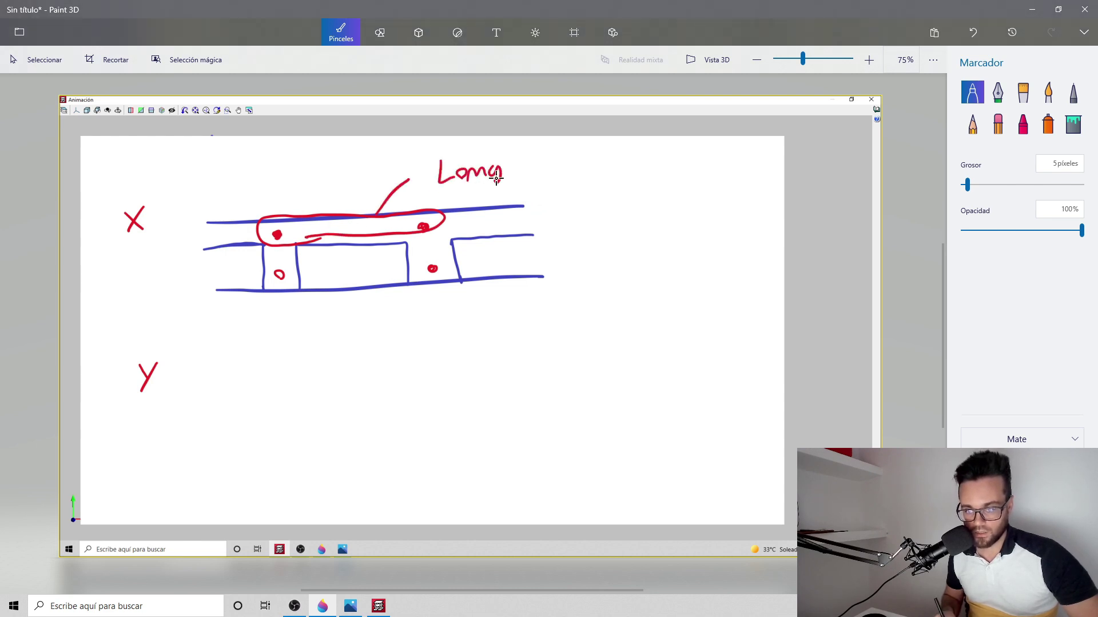
click(512, 170)
mouse_move(534, 150)
mouse_down()
mouse_move(522, 152)
mouse_move(523, 174)
mouse_up()
drag(541, 160, 556, 162)
mouse_move(550, 174)
mouse_down()
mouse_move(562, 154)
mouse_move(558, 167)
mouse_up()
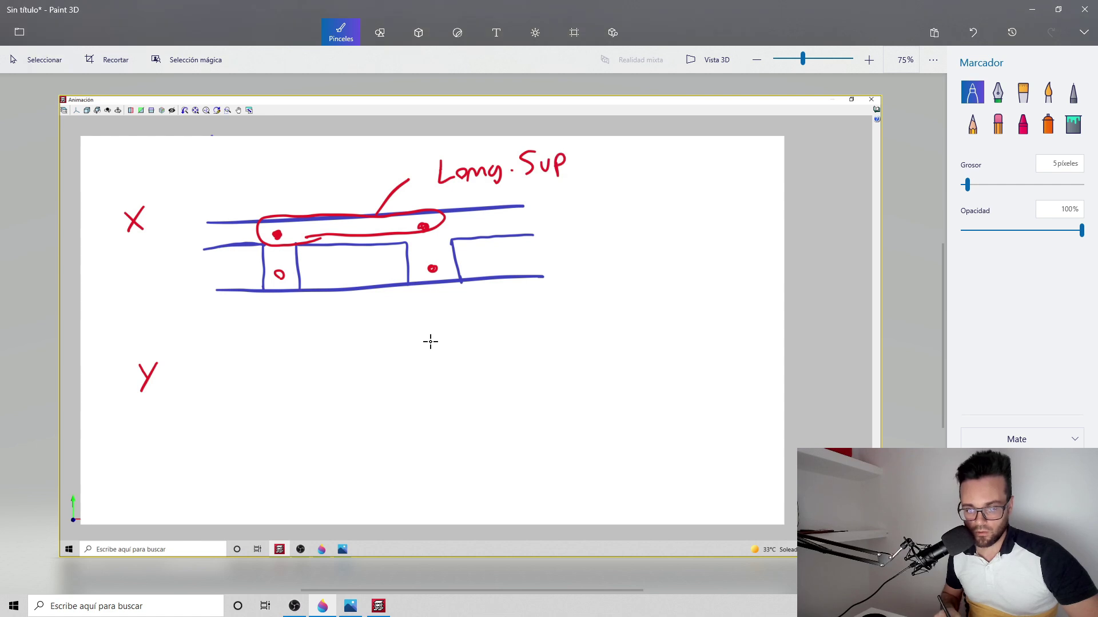
Write "trans. Sup" in red below the slab section and outline the bottom bars of both ribs
drag(478, 324, 481, 355)
drag(475, 339, 534, 345)
mouse_move(546, 330)
mouse_down()
mouse_move(542, 344)
mouse_move(567, 342)
mouse_up()
click(559, 340)
drag(587, 327, 605, 341)
drag(602, 323, 605, 337)
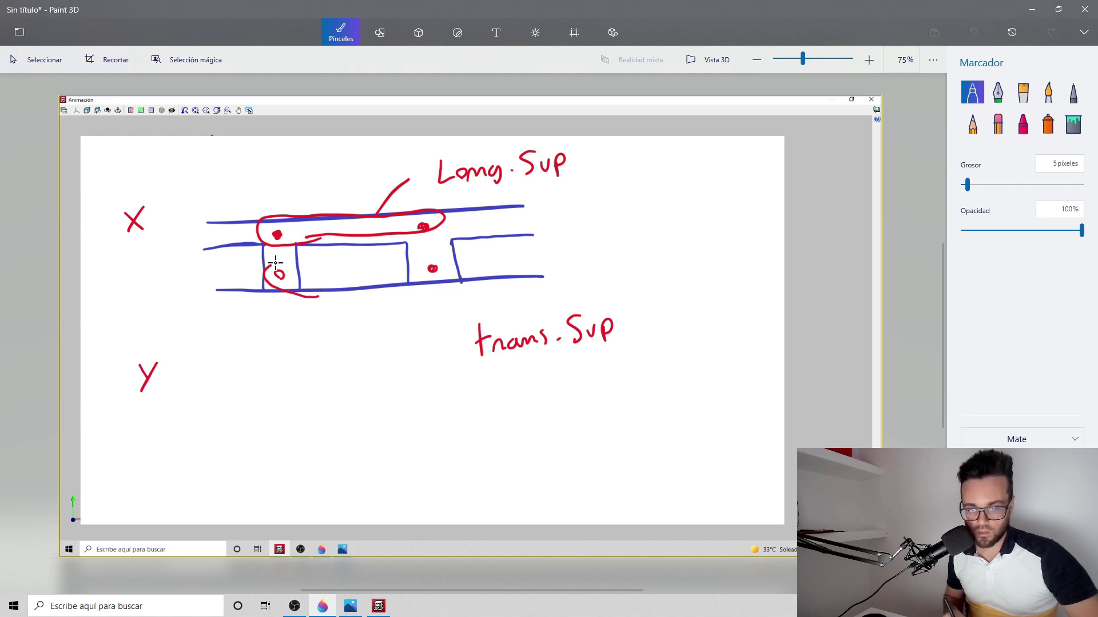
mouse_move(275, 264)
mouse_down()
mouse_move(456, 245)
mouse_move(375, 296)
mouse_move(312, 296)
mouse_up()
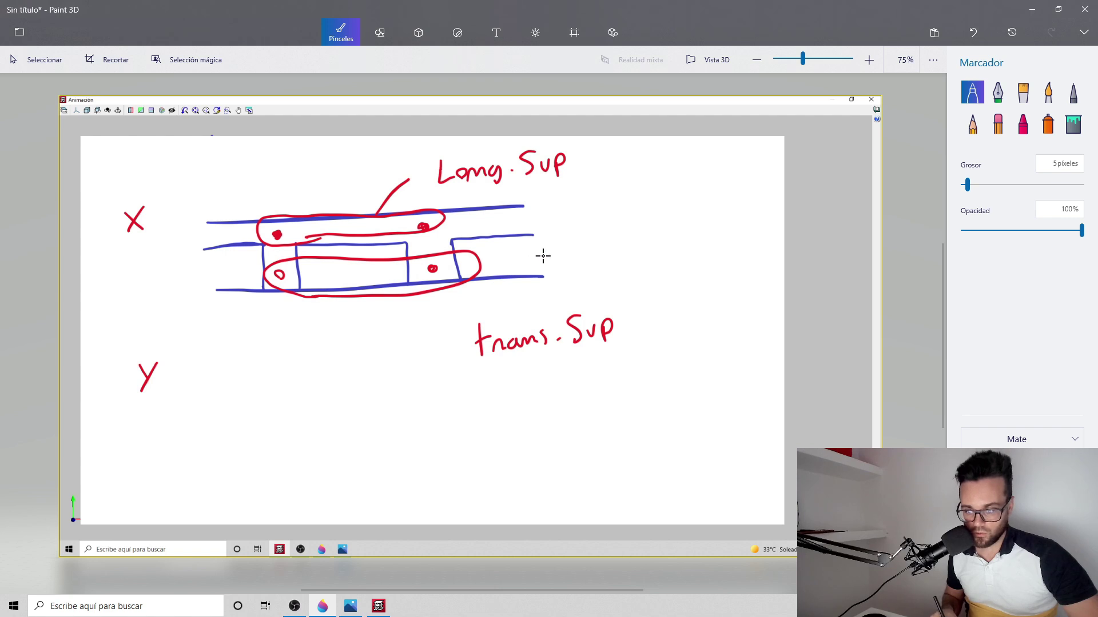
Write "Long inf" in red beside the bottom bars and "trans. inferior" below the "trans. Sup" label
mouse_move(552, 250)
mouse_down()
mouse_move(572, 273)
mouse_move(629, 257)
mouse_move(646, 274)
mouse_move(657, 256)
mouse_up()
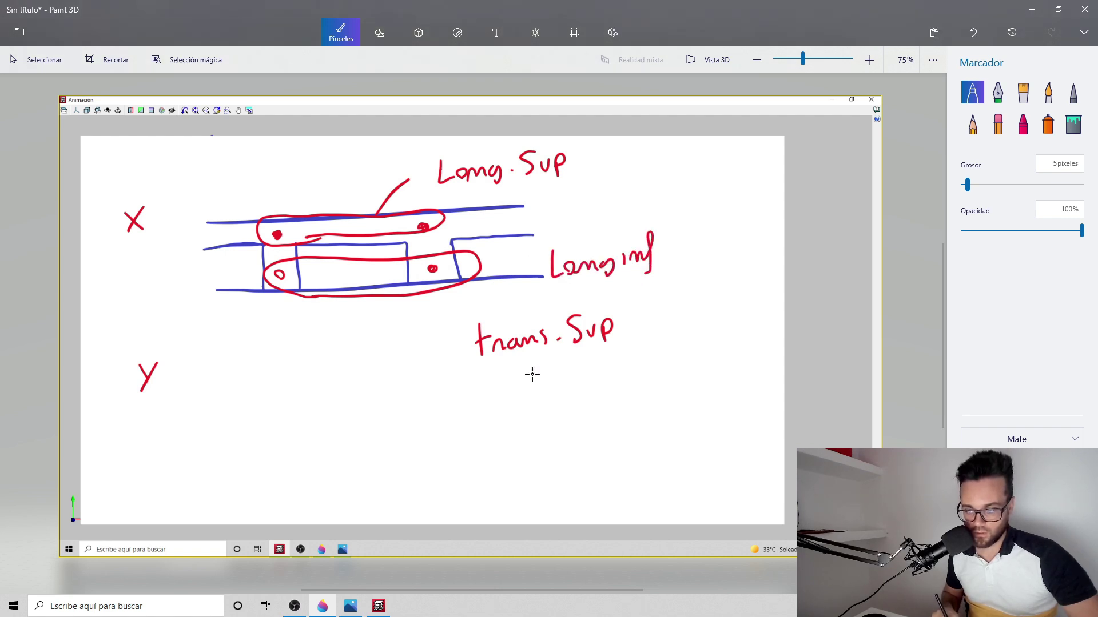
mouse_move(490, 378)
mouse_down()
mouse_move(485, 403)
mouse_move(669, 375)
mouse_up()
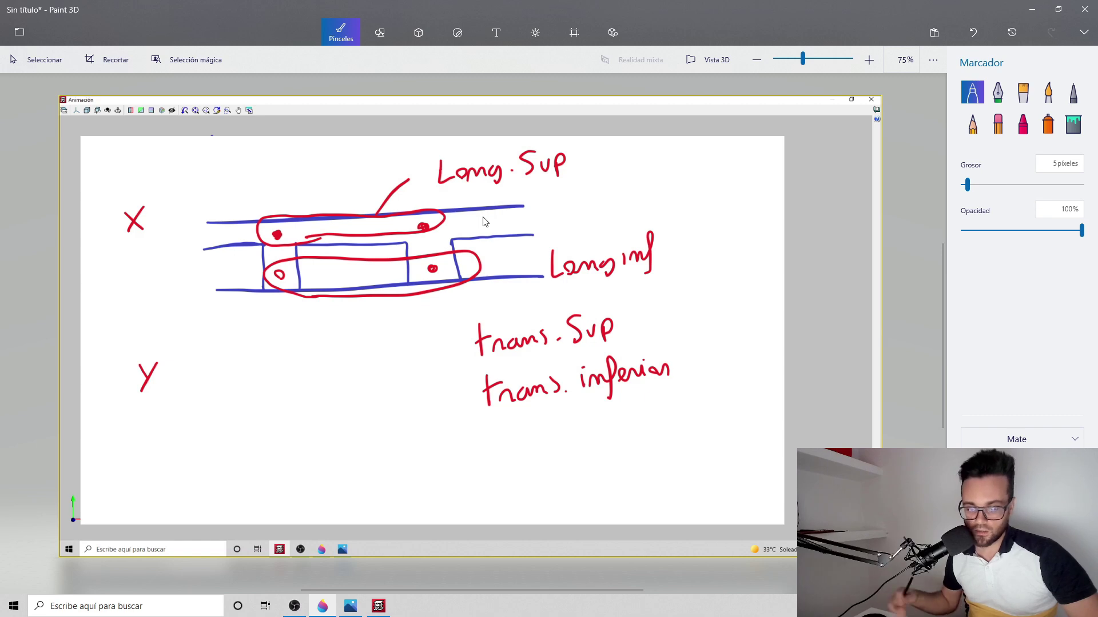
Switch to CYPECAD and review the slab reinforcement modification options for longitudinal, transverse, top and bottom bars
click(383, 608)
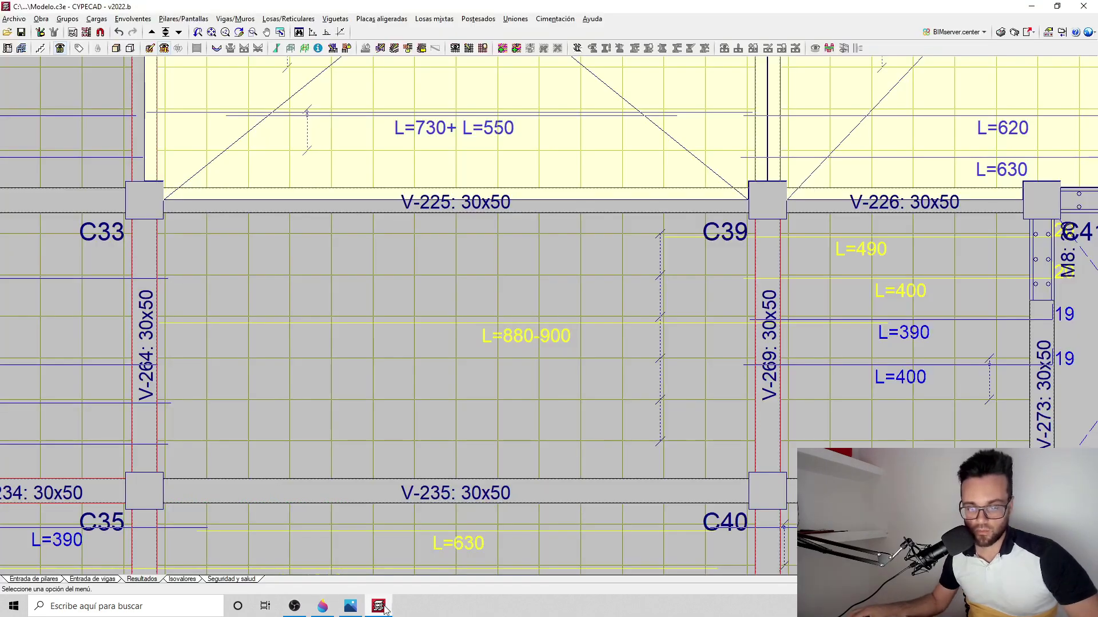
scroll(480, 333, down, 2)
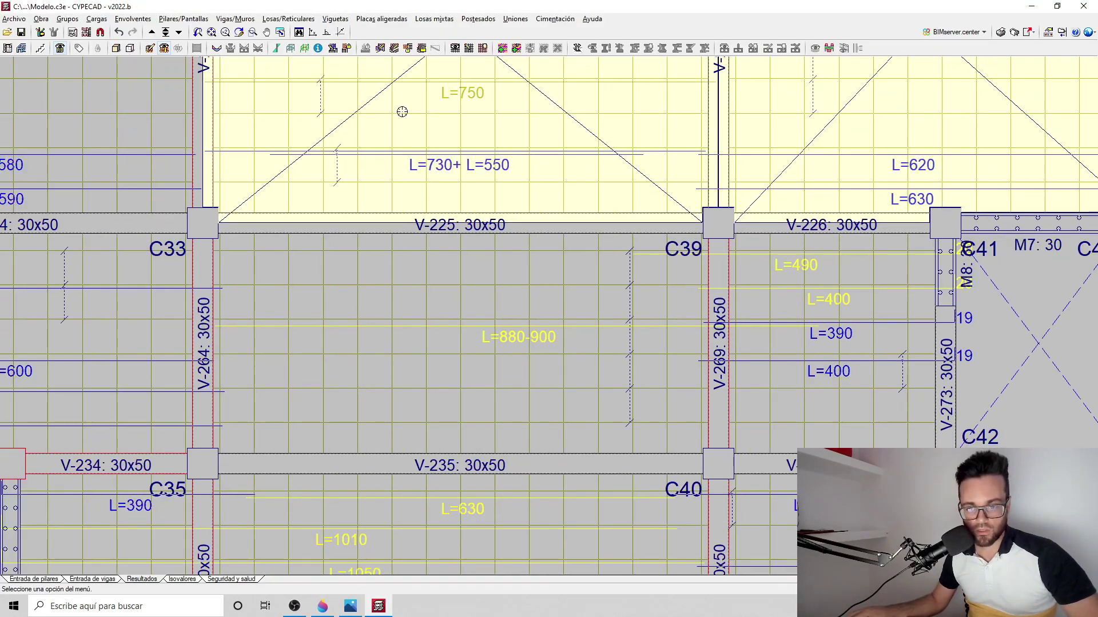
click(469, 48)
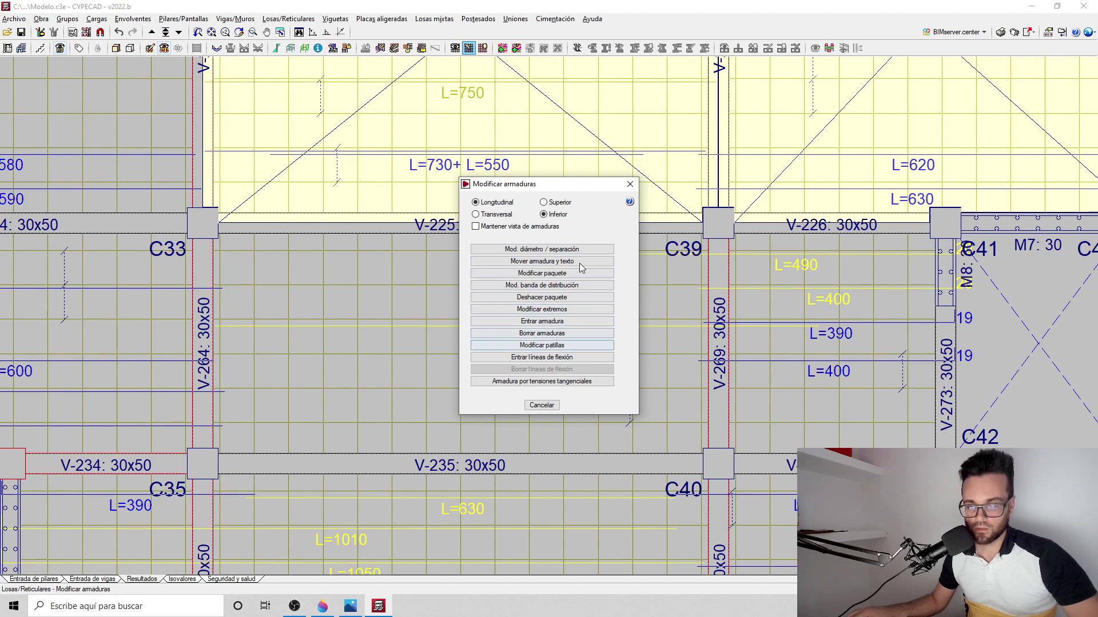
click(630, 184)
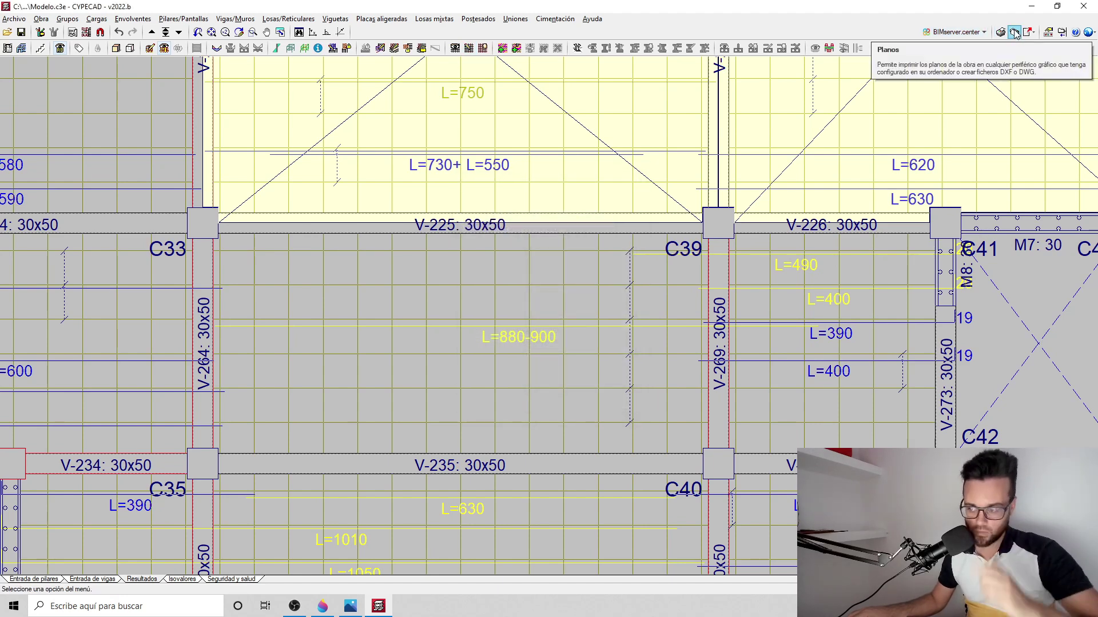
Open column C33 in the column editor and view the stirrup layout of its Forjado 4 section
scroll(574, 249, down, 3)
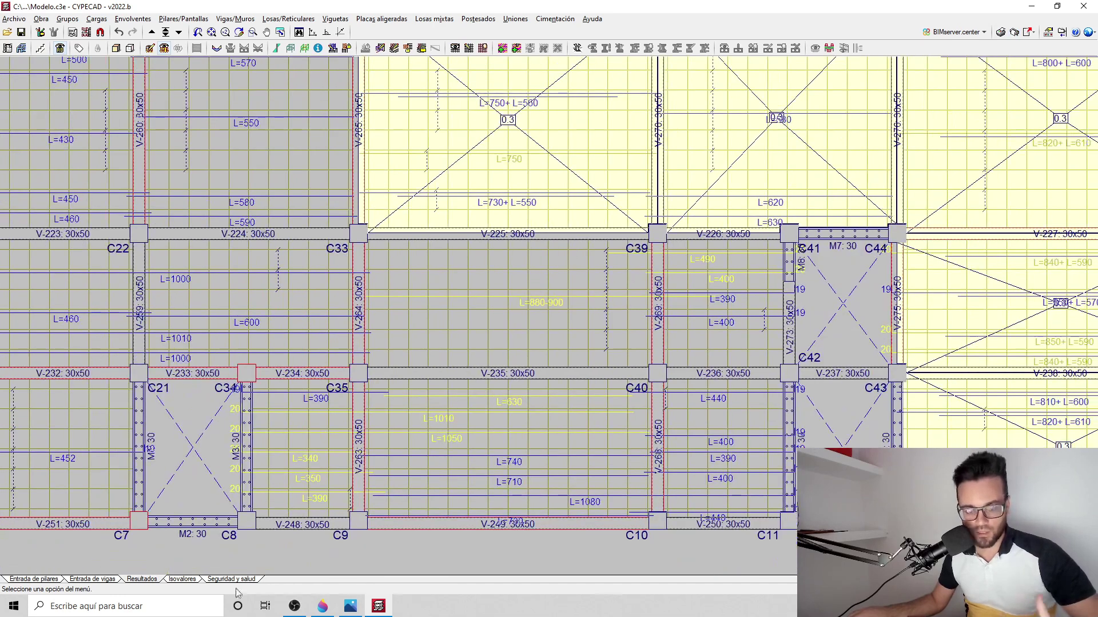
click(182, 20)
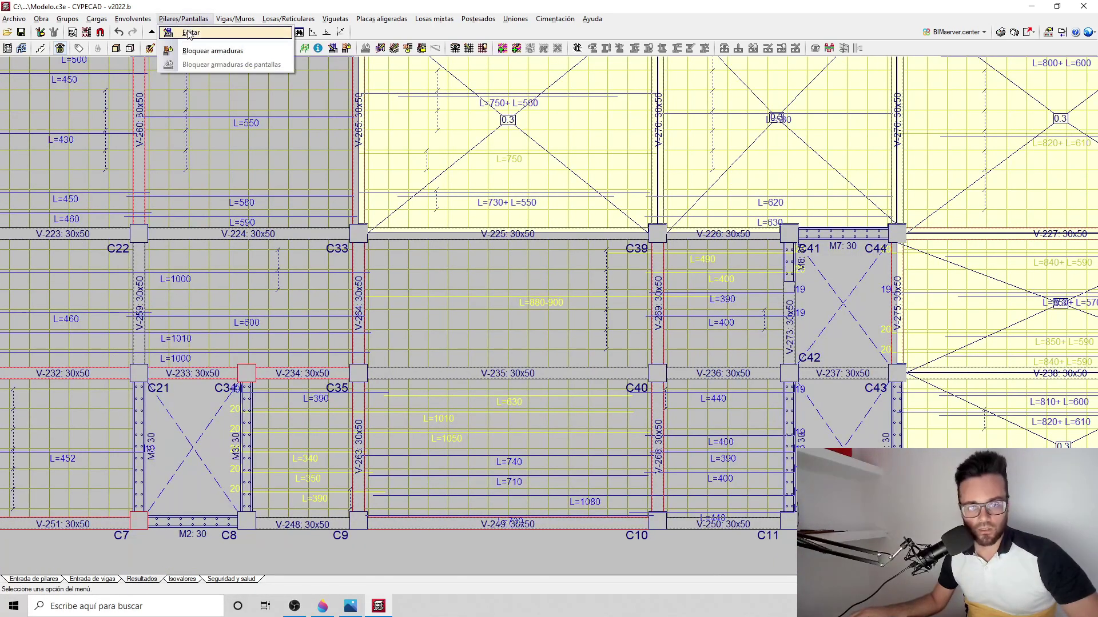
click(189, 33)
click(360, 233)
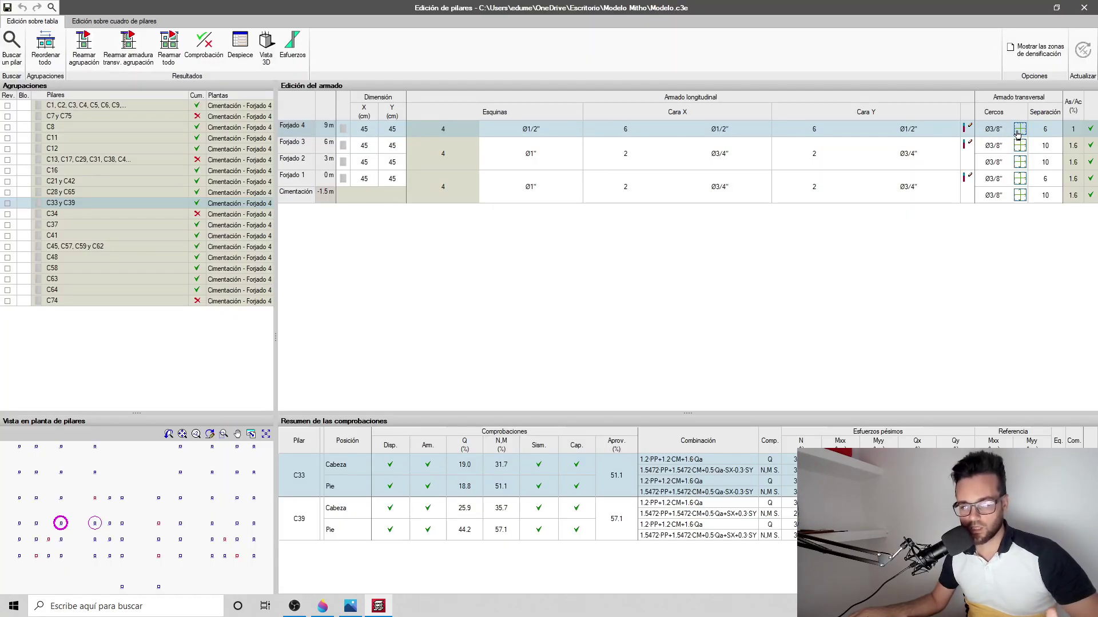
click(1020, 131)
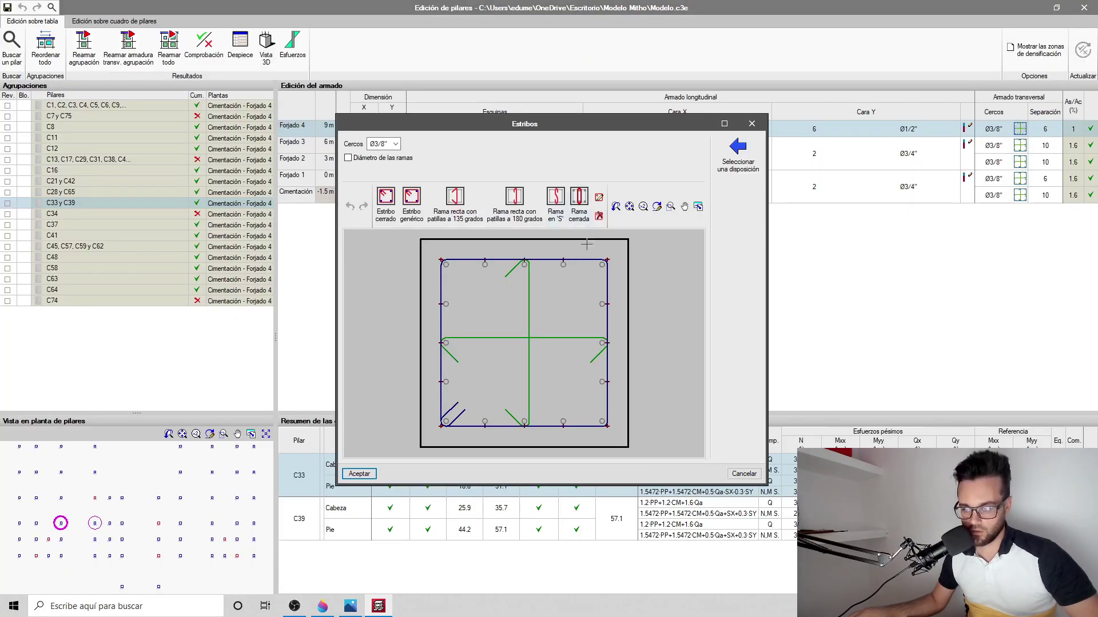
click(752, 123)
Switch to editing on the column schedule and open the reinforcement detailing drawing of column C8
click(114, 21)
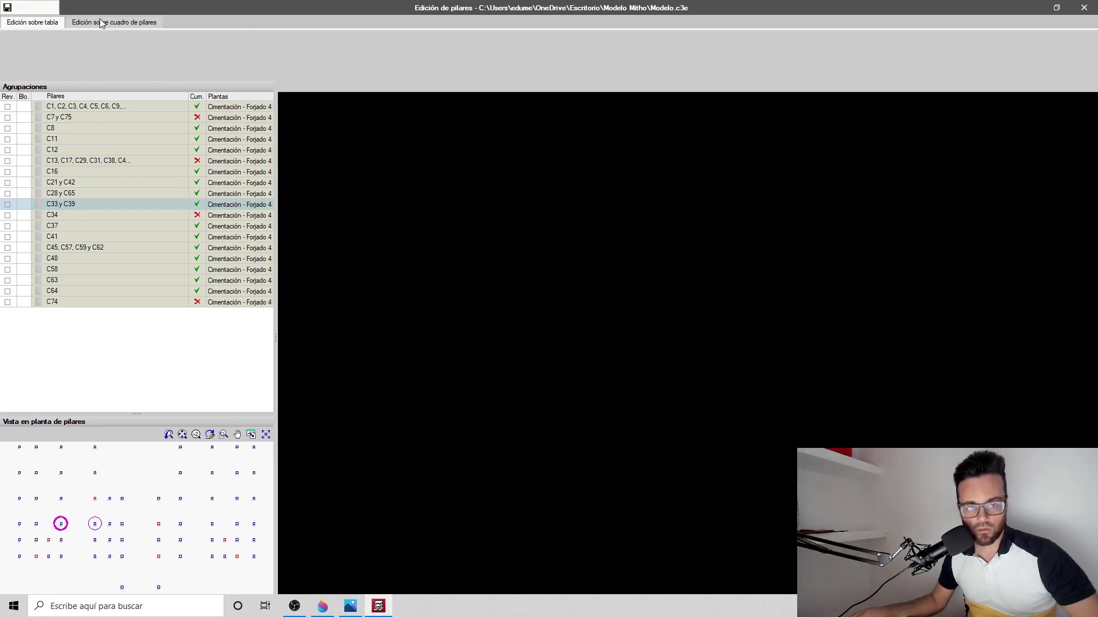
scroll(538, 378, up, 6)
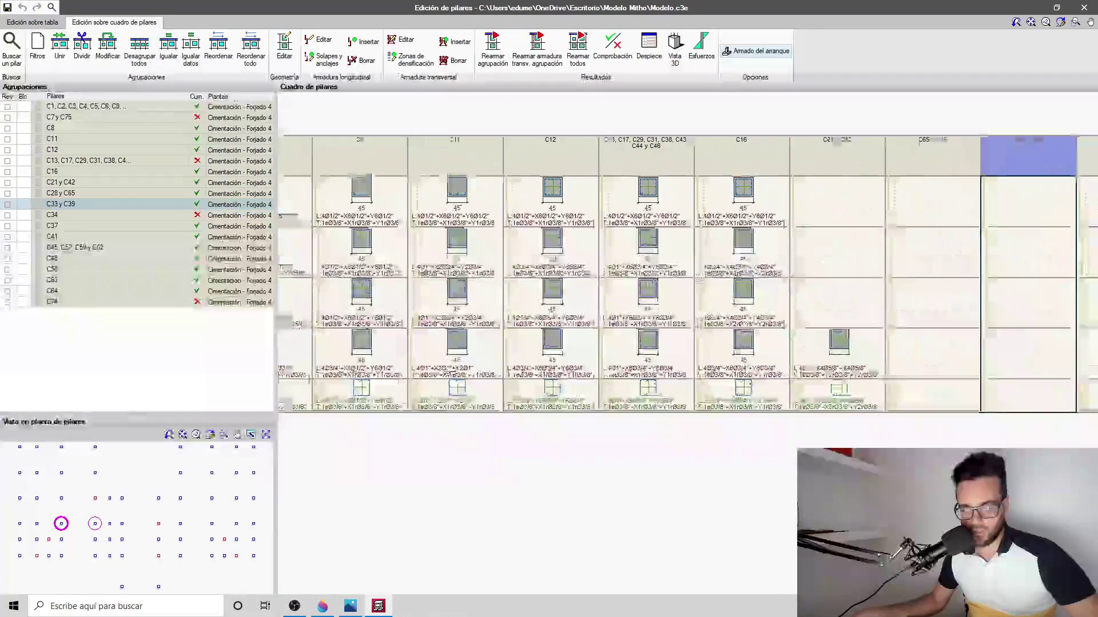
click(649, 50)
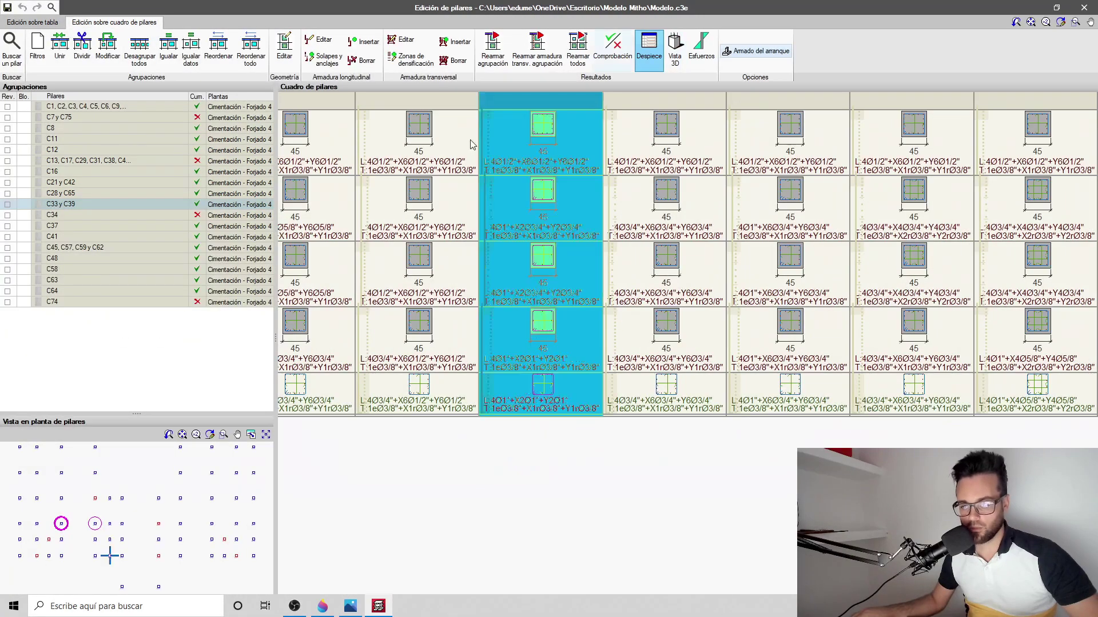
click(421, 192)
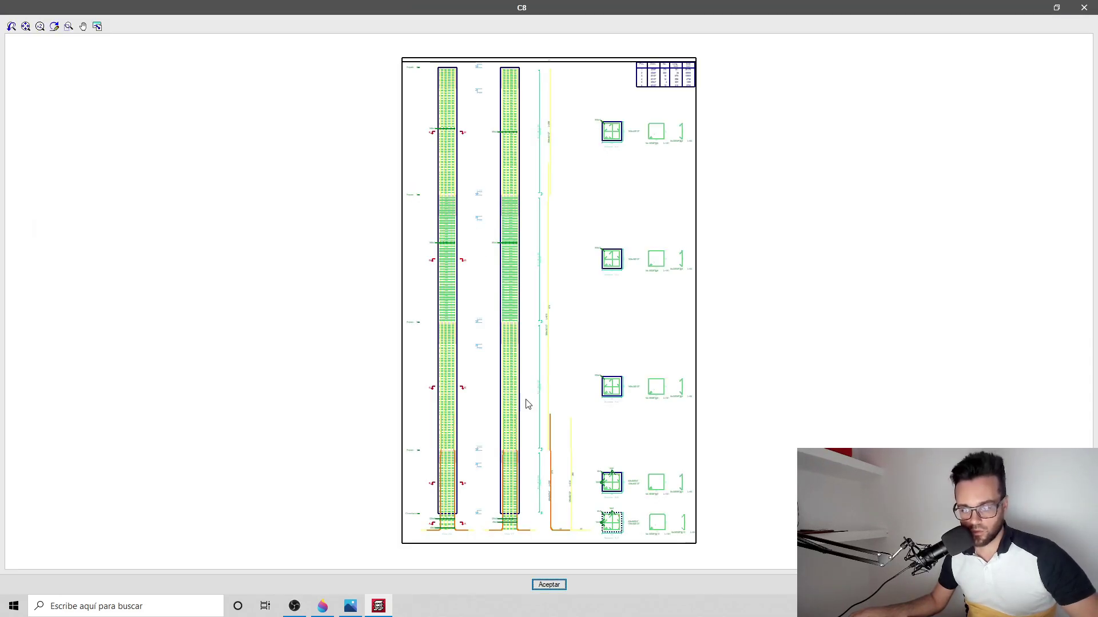
Examine the starter bars and longitudinal bar laps around Forjado 1 in the C8 detailing drawing, and close it
scroll(527, 404, up, 5)
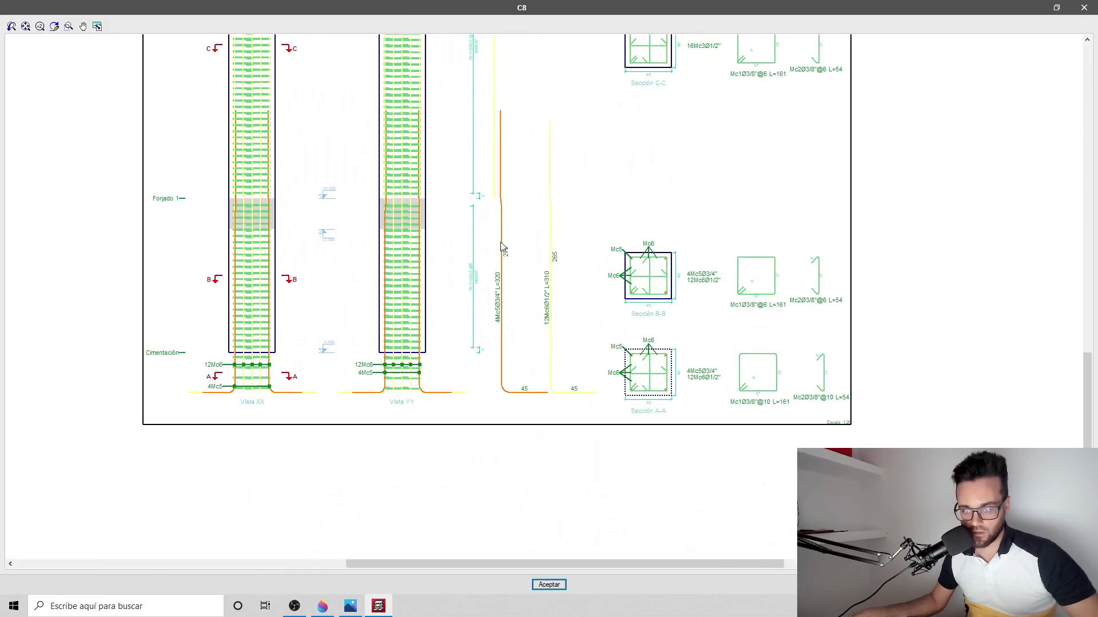
scroll(501, 247, up, 1)
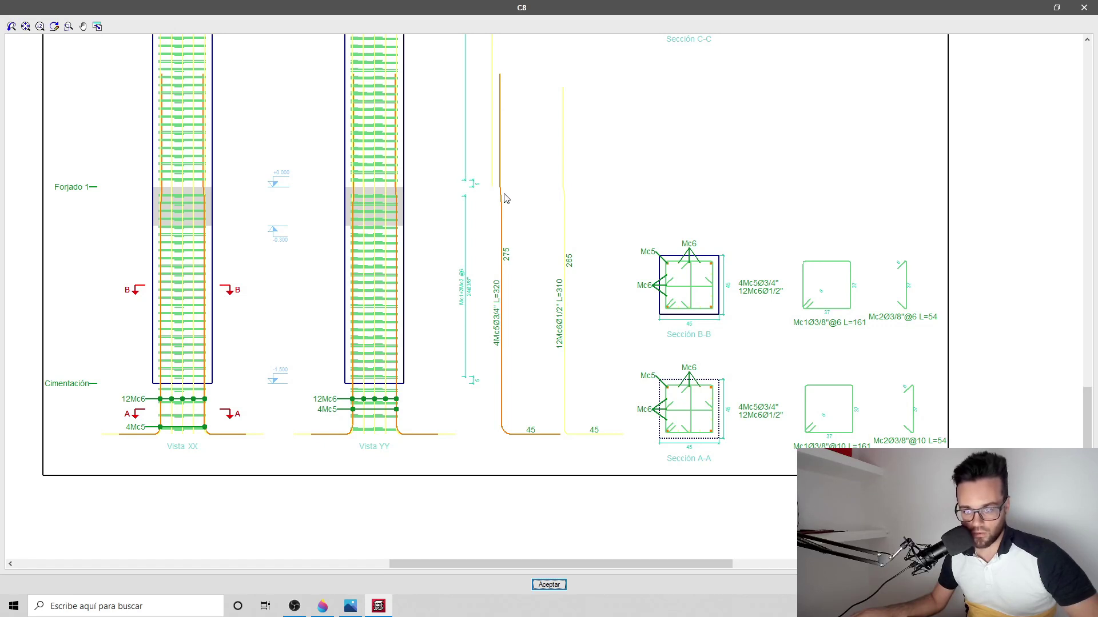
scroll(505, 197, down, 2)
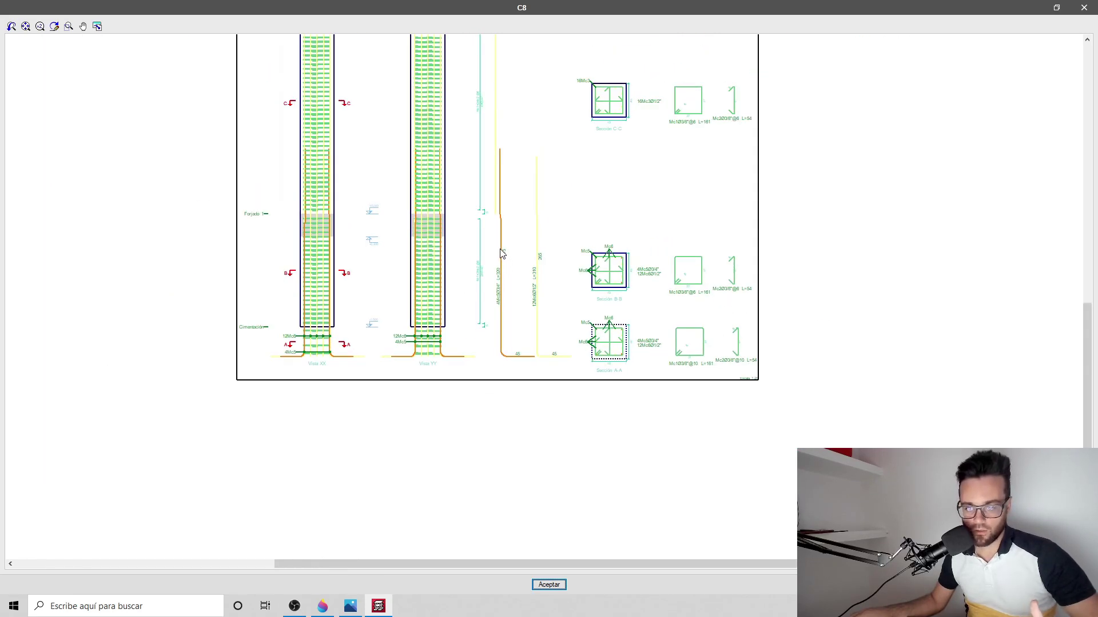
middle_drag(479, 203, 484, 291)
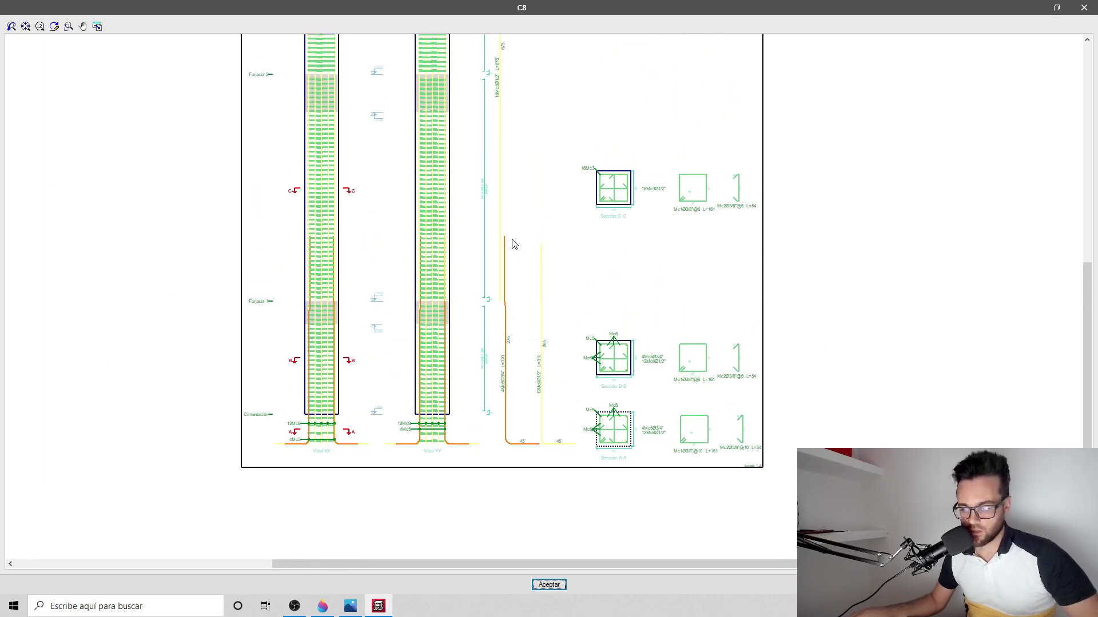
scroll(513, 245, up, 4)
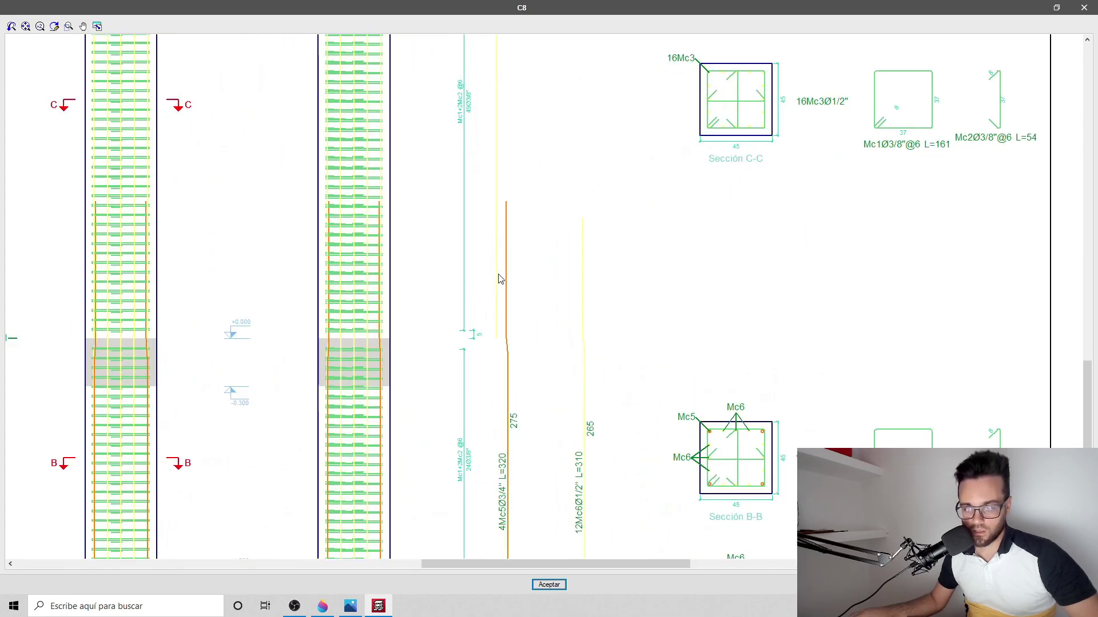
scroll(506, 224, up, 1)
scroll(507, 261, down, 4)
middle_drag(494, 176, 490, 285)
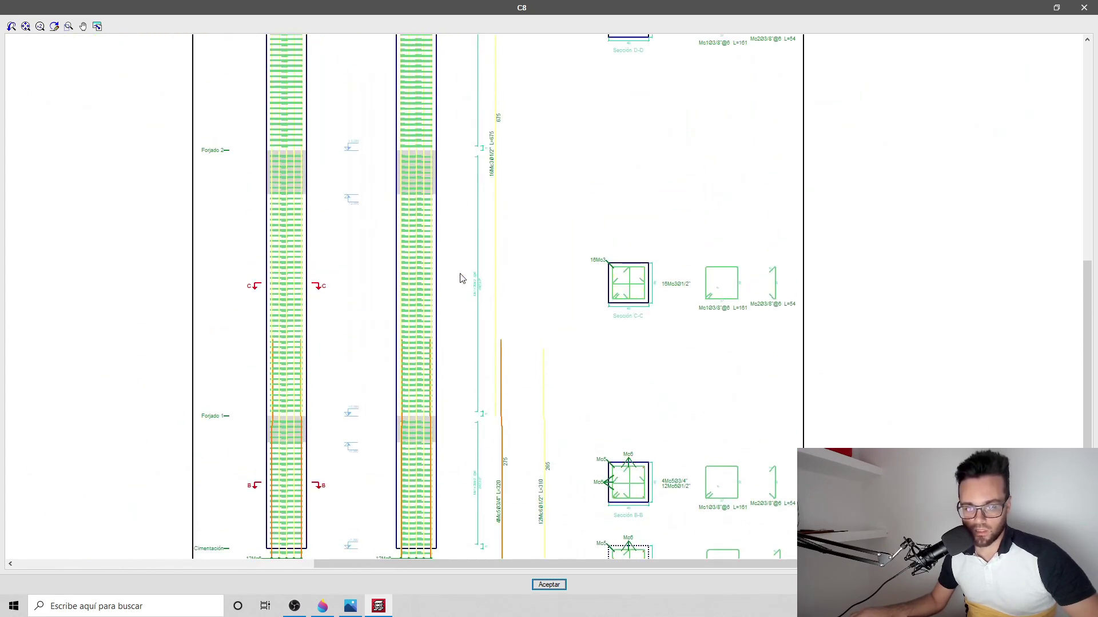
scroll(429, 383, up, 1)
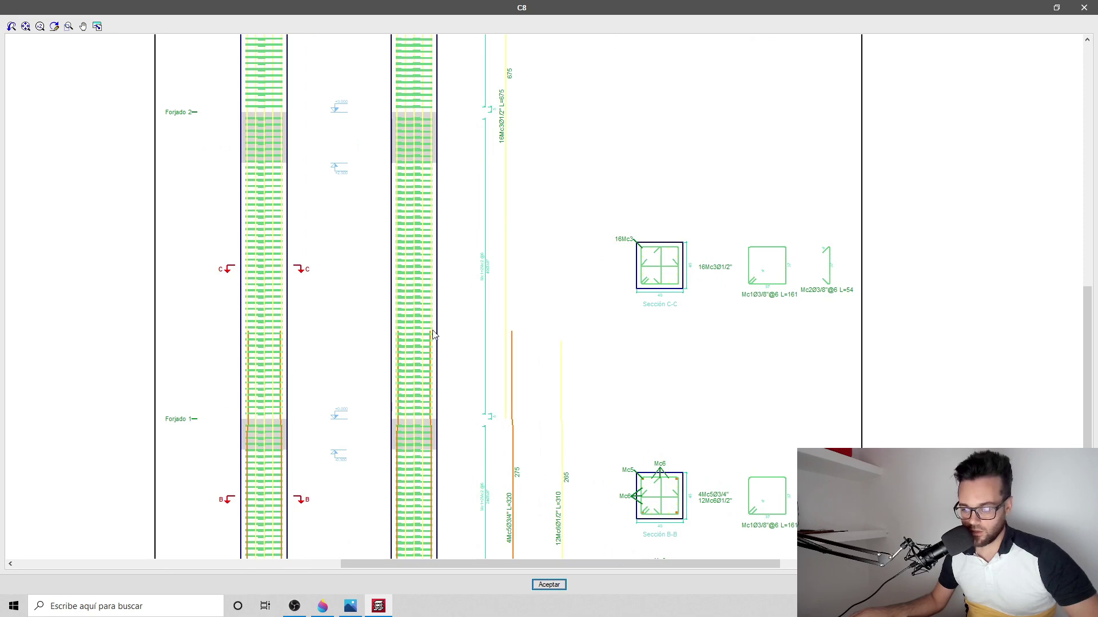
key(Return)
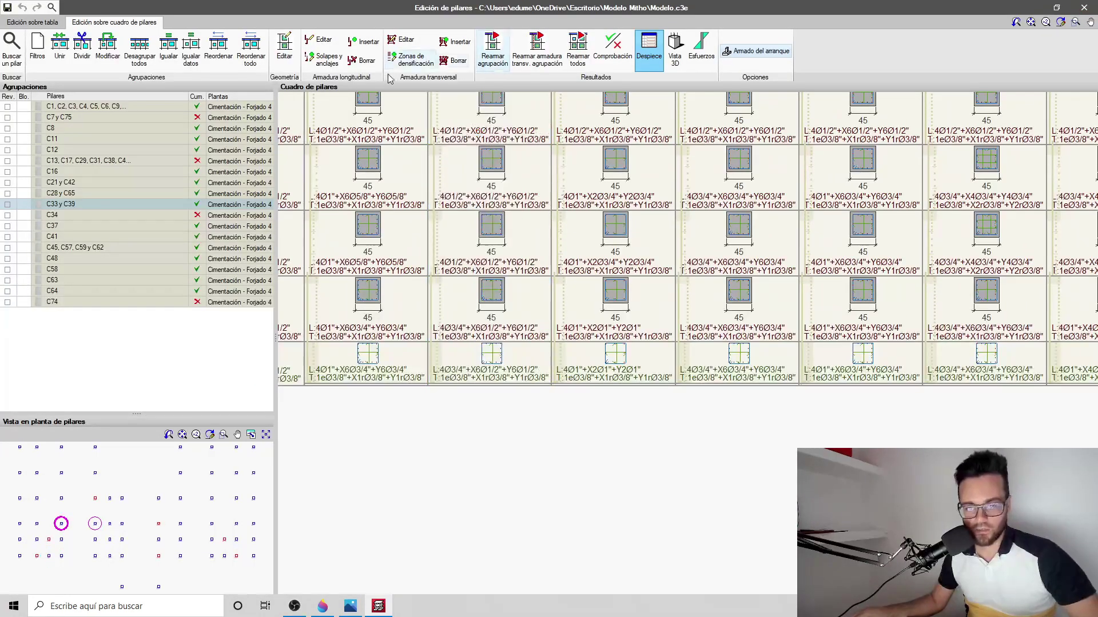
View the laps and anchorages of column C8's lowest longitudinal reinforcement section, leaving them unedited
click(336, 67)
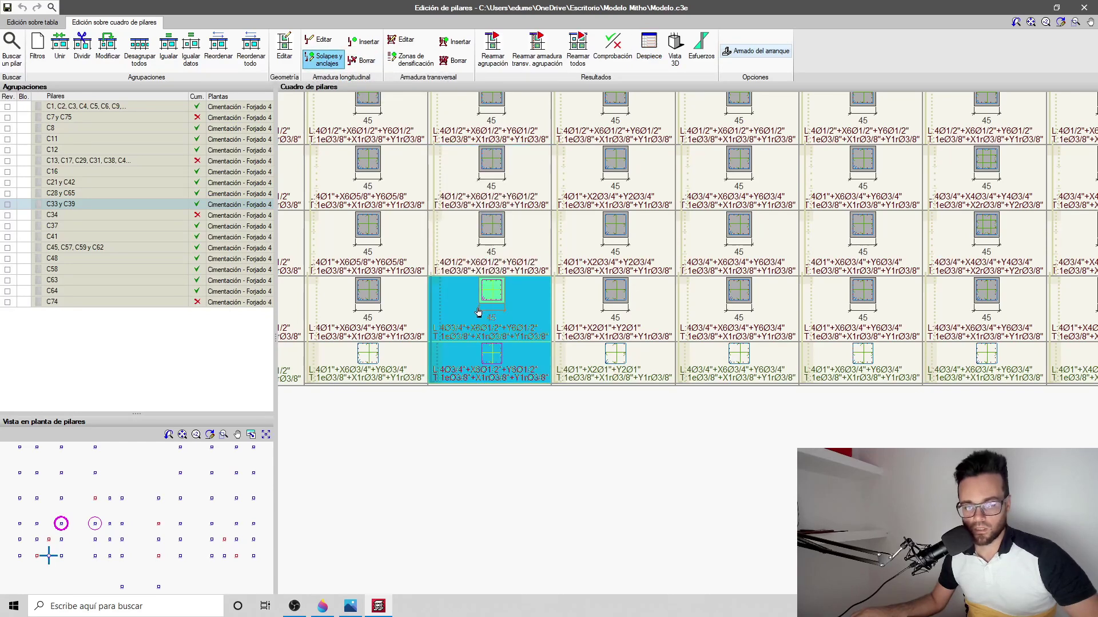
click(479, 313)
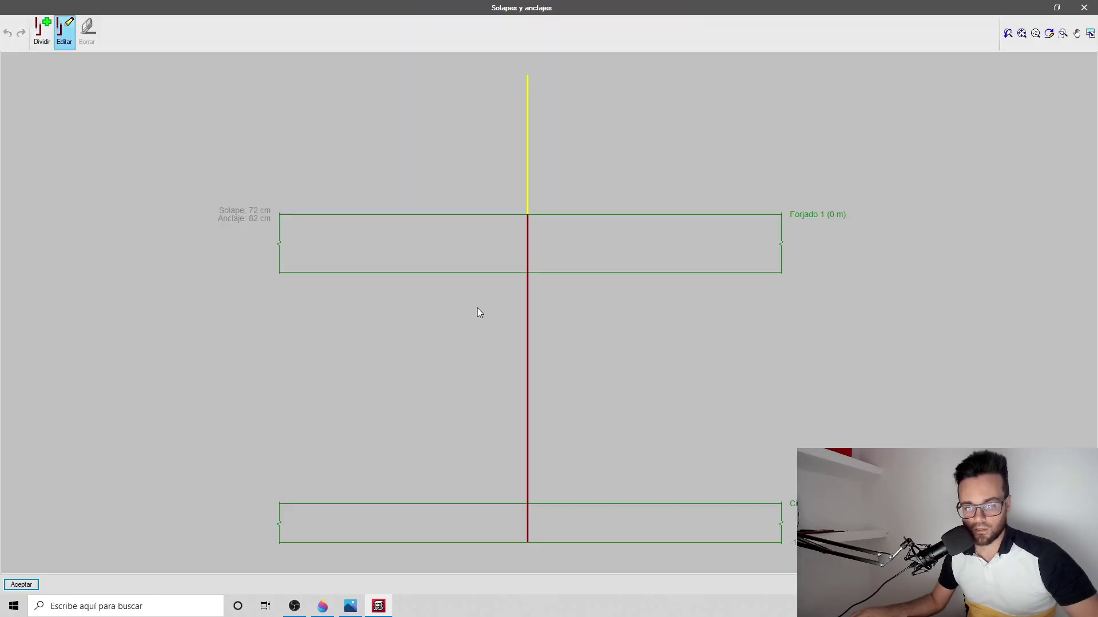
click(1084, 8)
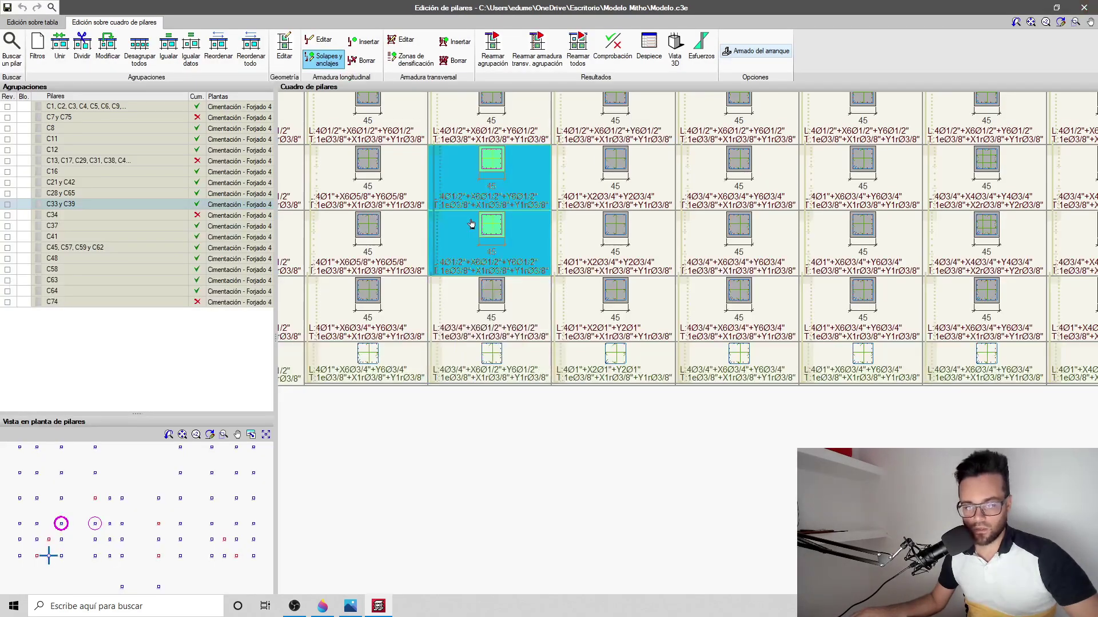
Delete column C8's separate longitudinal reinforcement sections on the upper floors so its bars run continuously from the foundation to Forjado 4
click(364, 62)
click(435, 258)
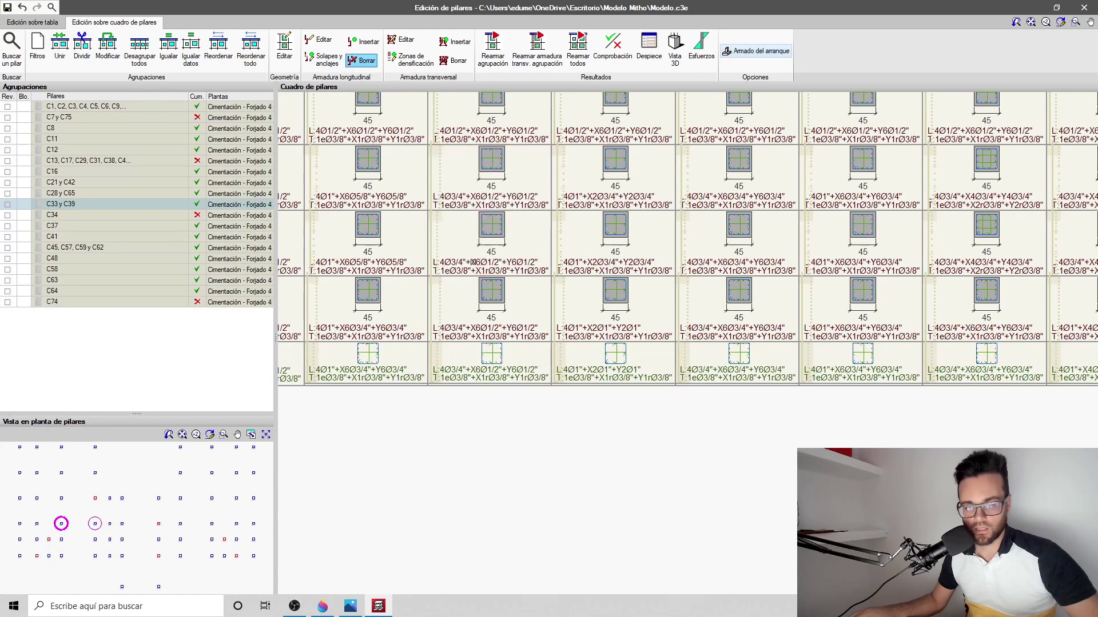
scroll(468, 270, up, 3)
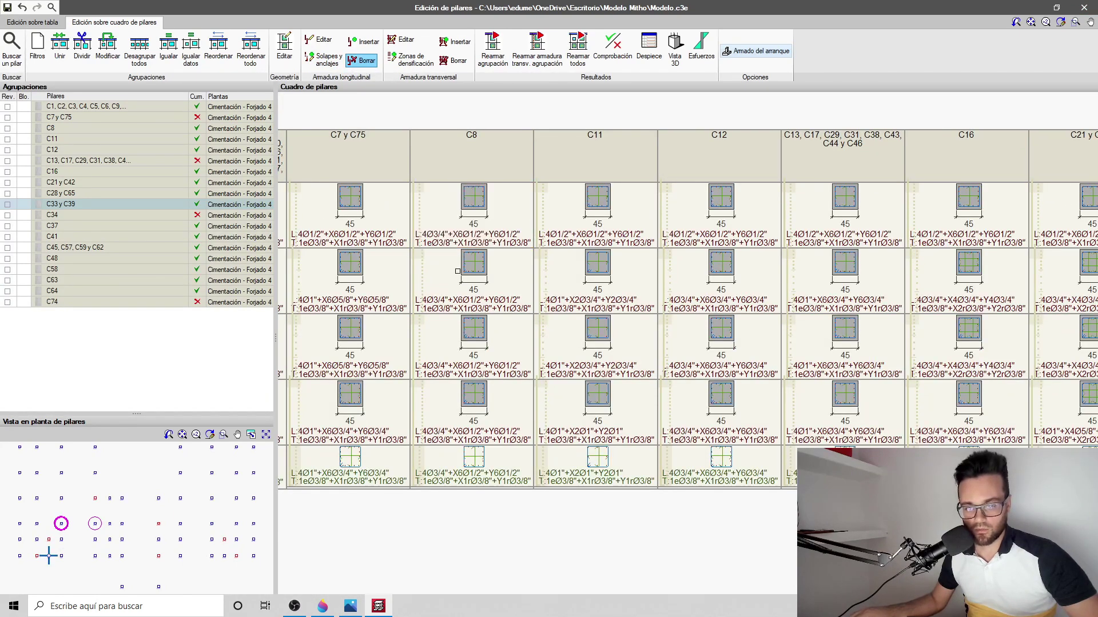
Check the continuous longitudinal bars in the detailing drawing of column C8, and close it
click(338, 55)
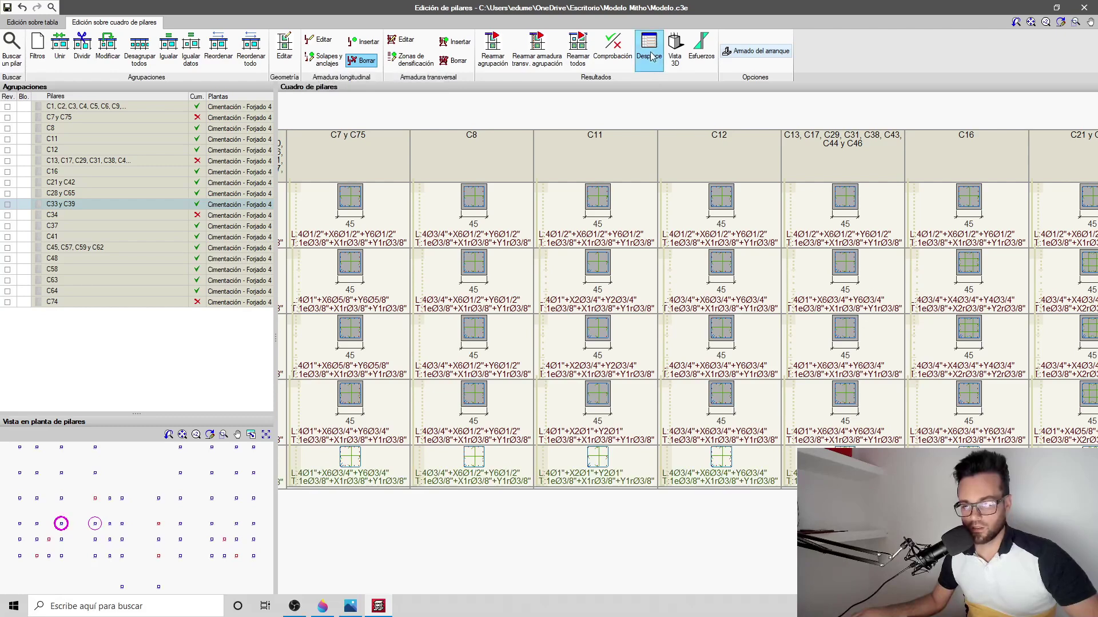
click(483, 271)
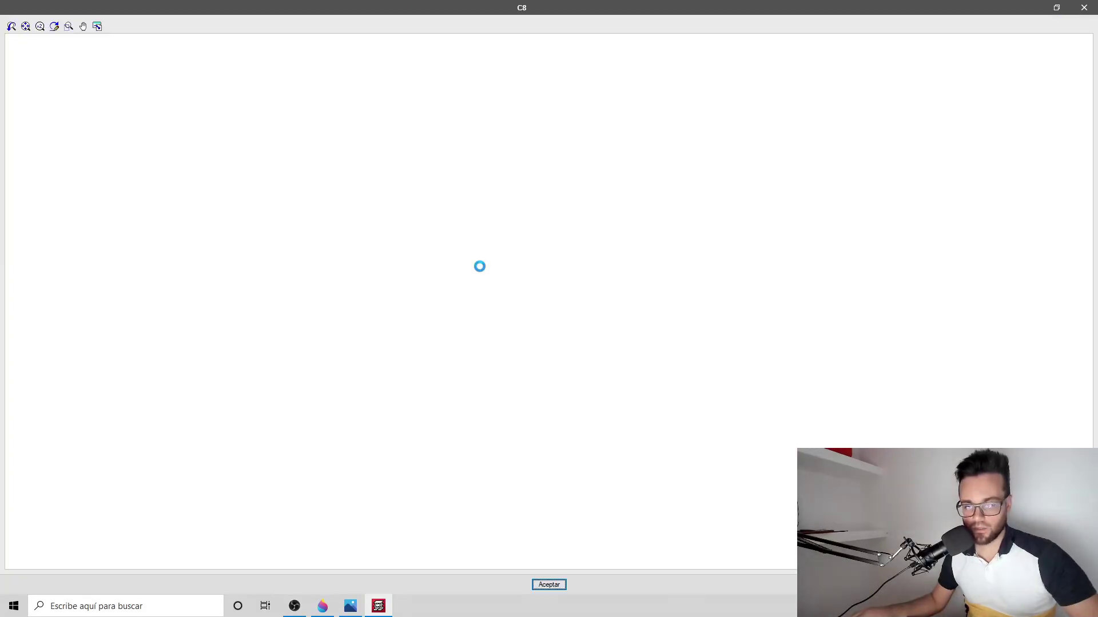
scroll(600, 532, up, 1)
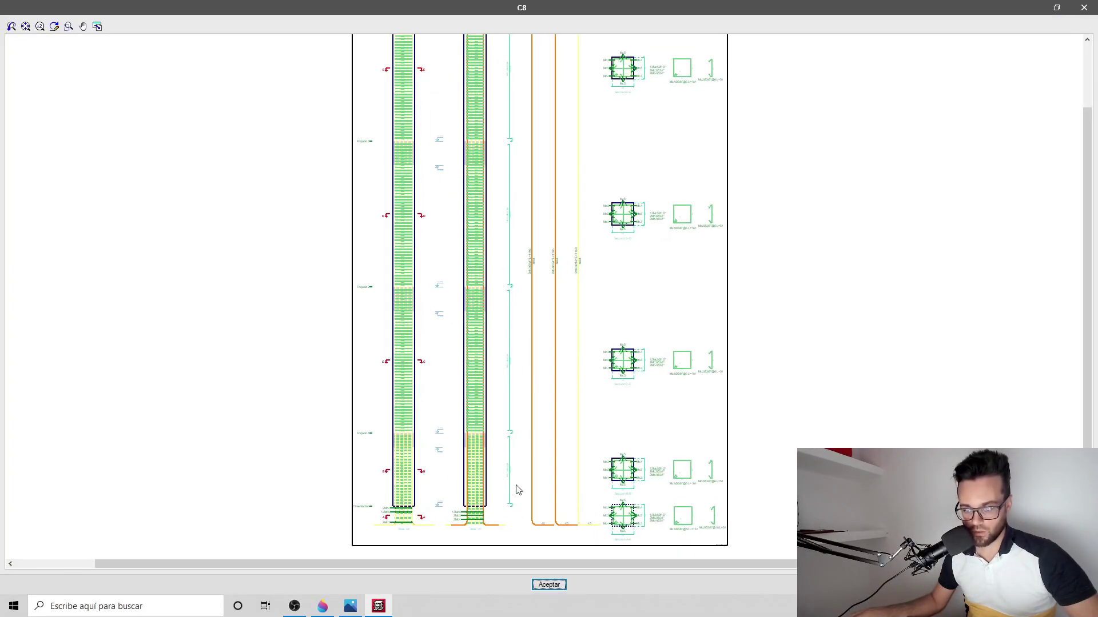
click(1083, 8)
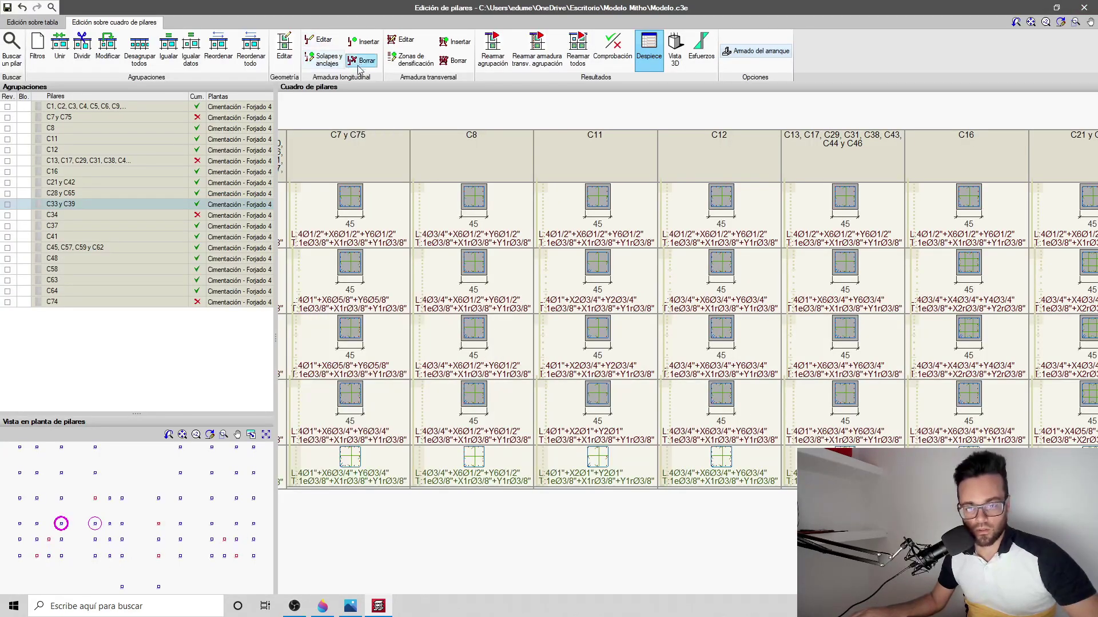
Split column C8's longitudinal bars between Forjado 1 and Forjado 2, lapping 100% of the bars upward at mid-height
click(326, 64)
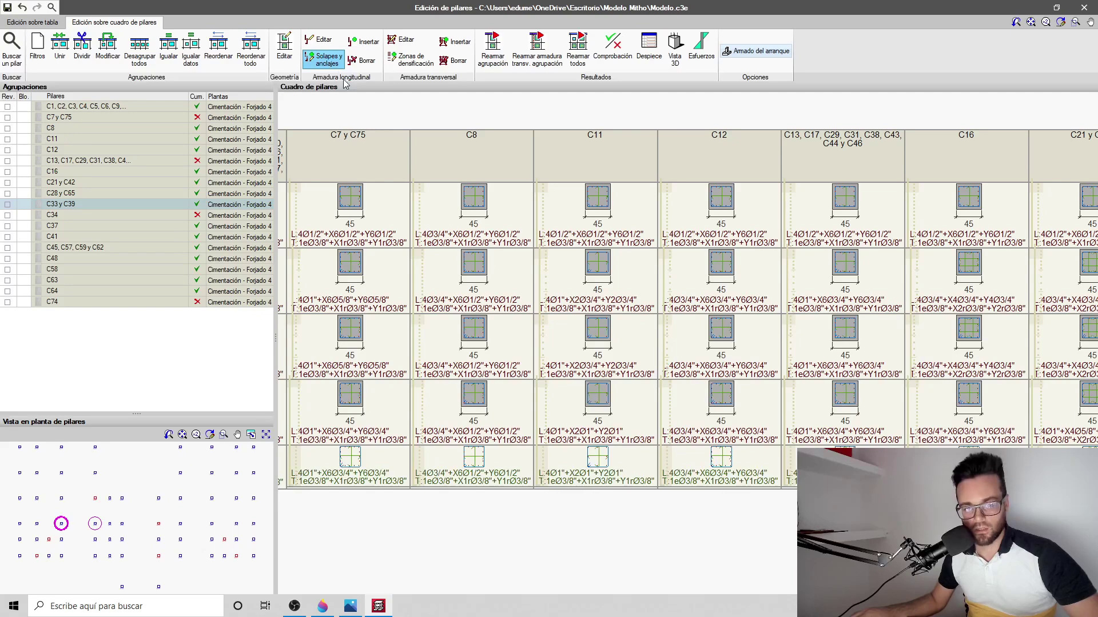
click(430, 401)
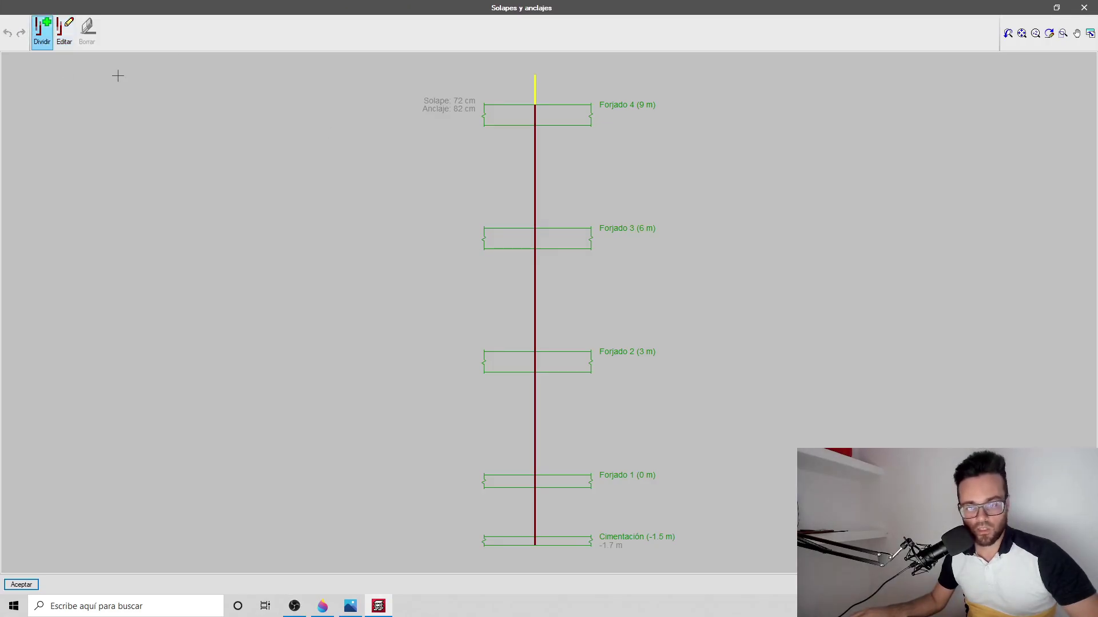
middle_drag(472, 430, 397, 307)
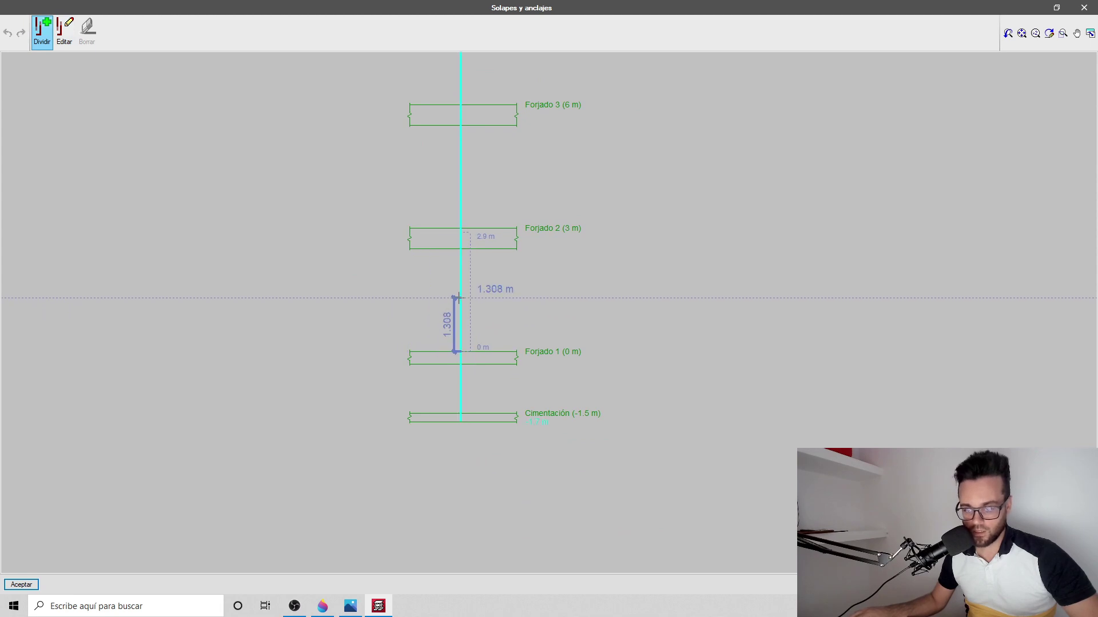
click(458, 297)
click(583, 280)
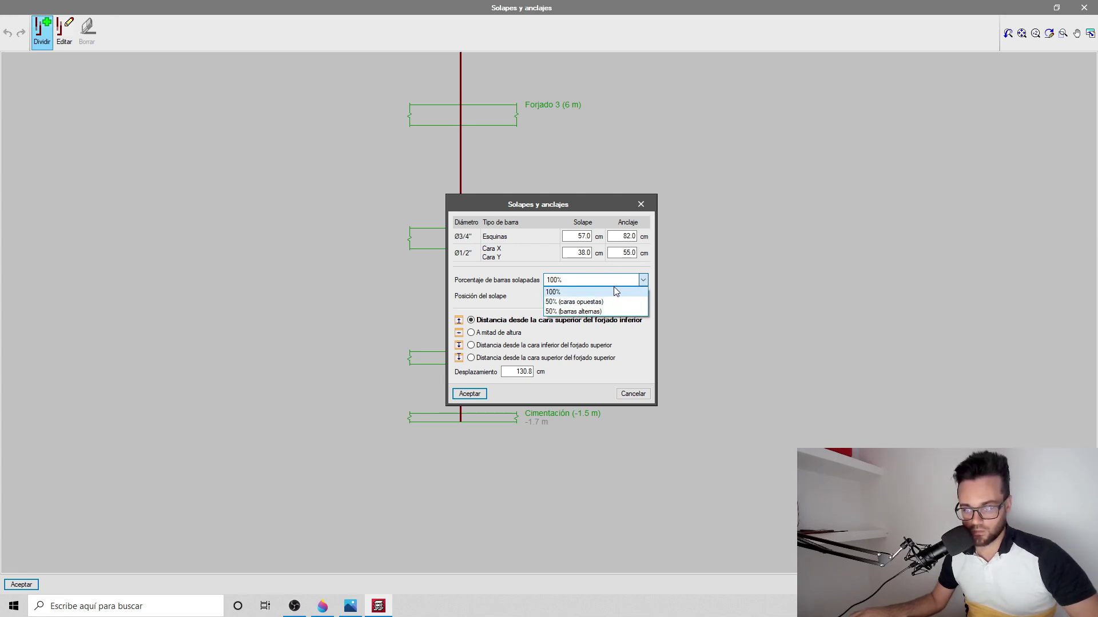
click(572, 293)
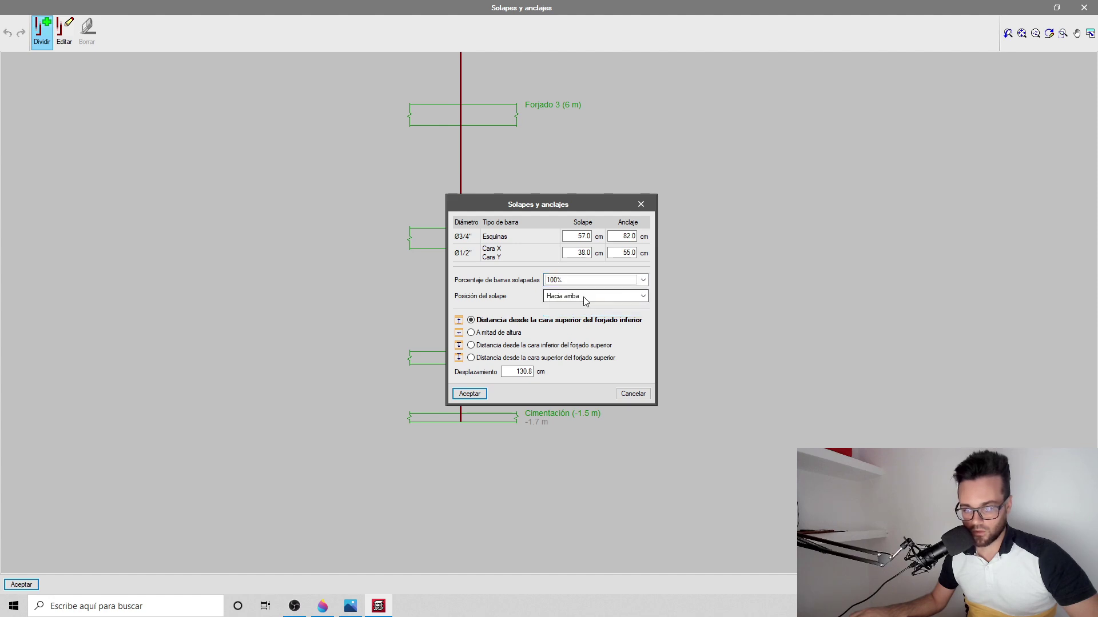
click(470, 332)
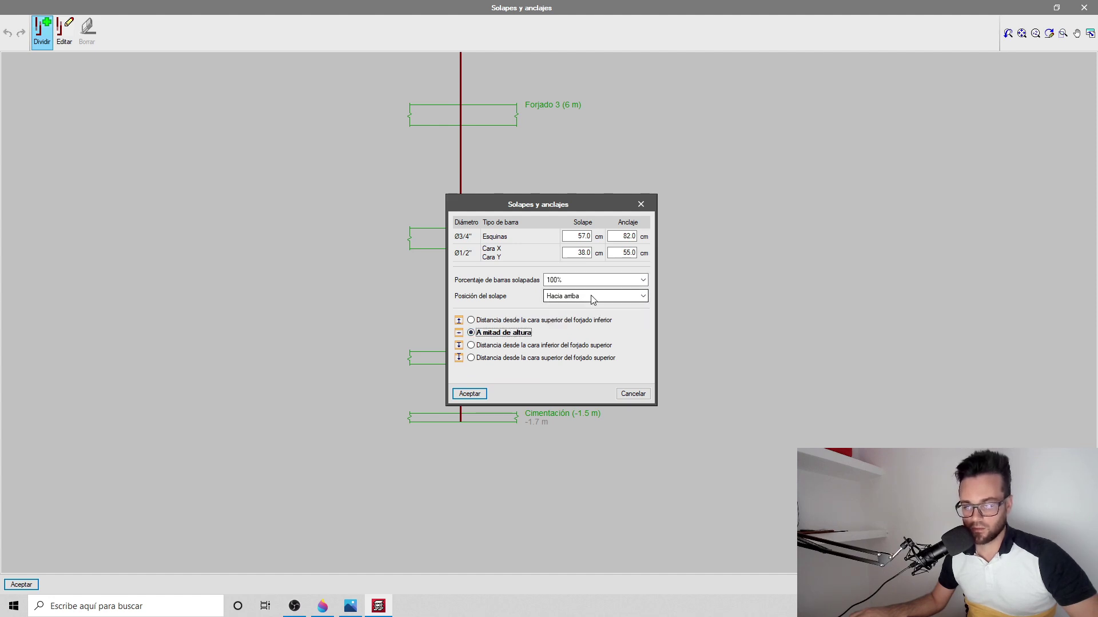
key(Return)
Split C8's bars between Forjado 3 and Forjado 4 with a 100% upward lap at mid-height, and close the lap editor
click(412, 179)
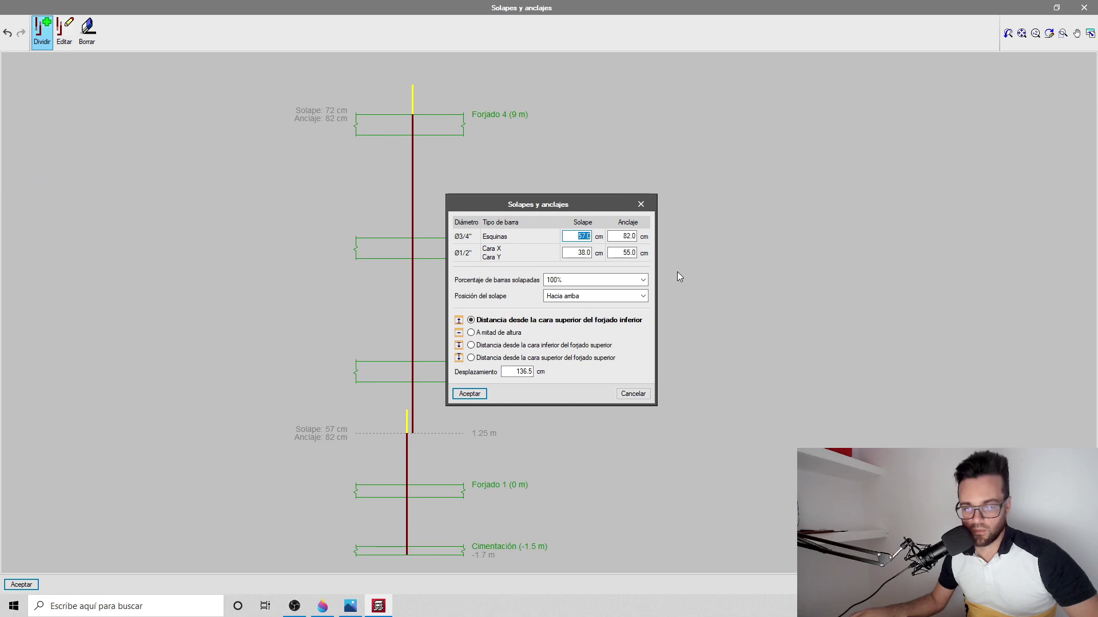
click(634, 279)
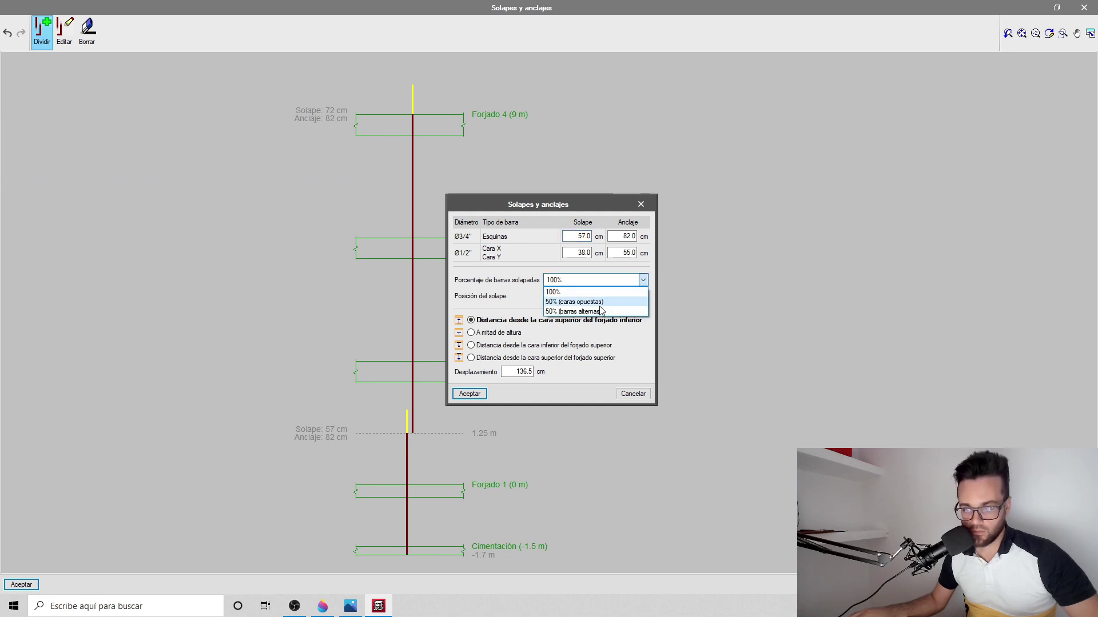
click(603, 292)
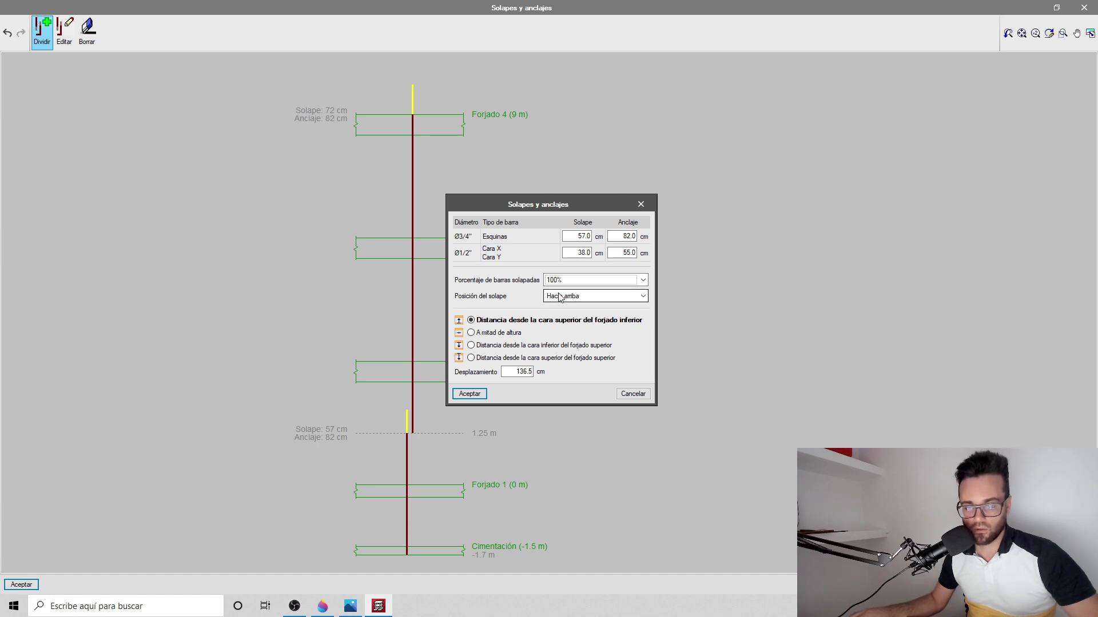
click(480, 333)
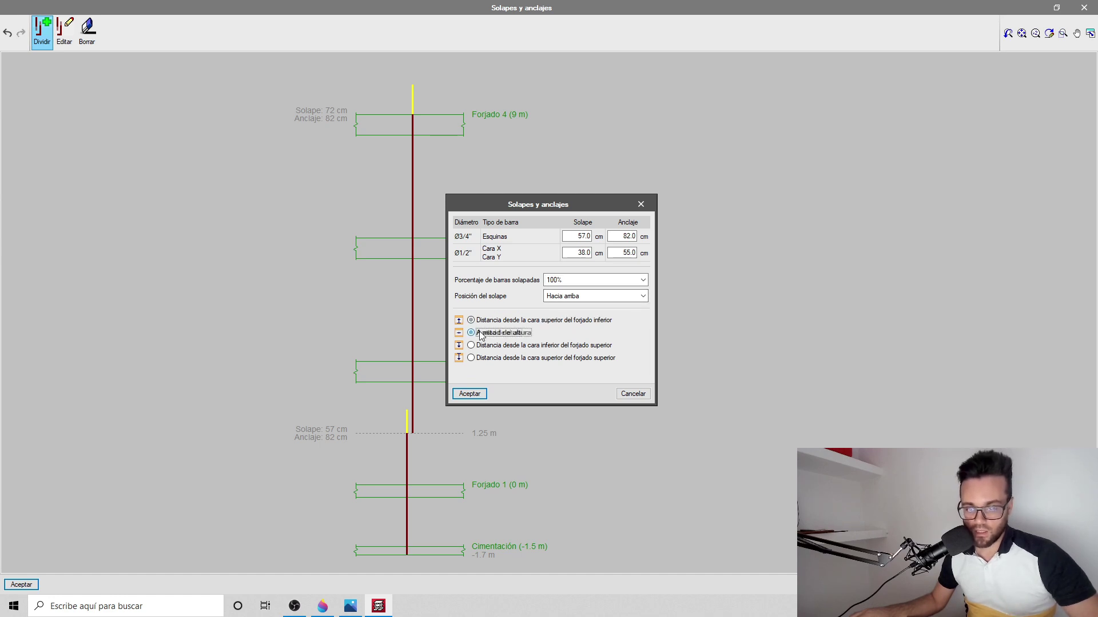
click(469, 394)
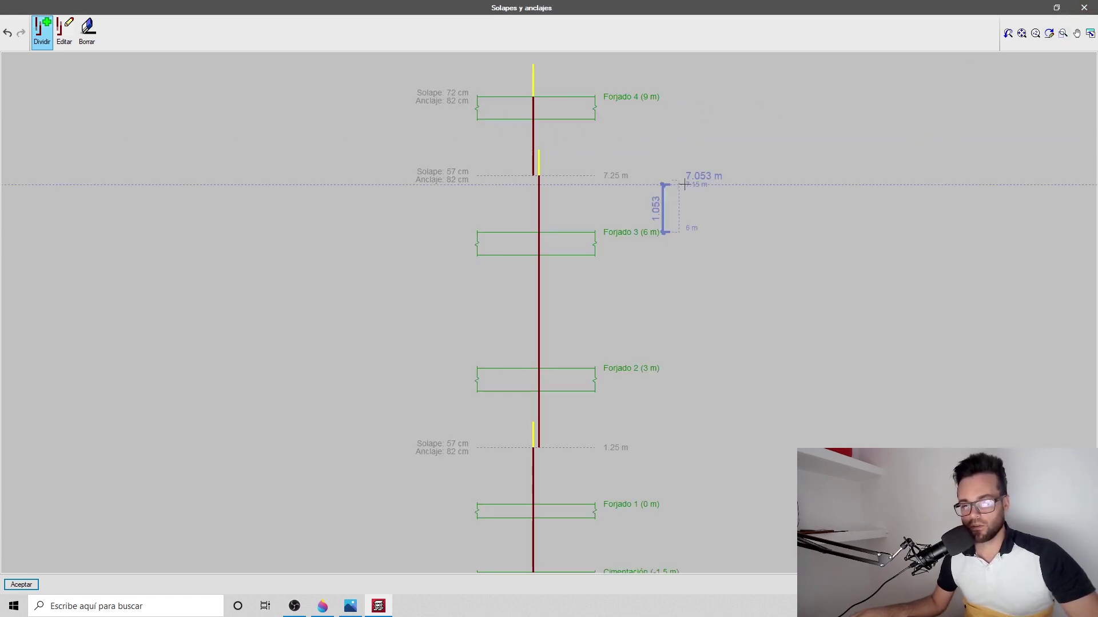
click(1082, 11)
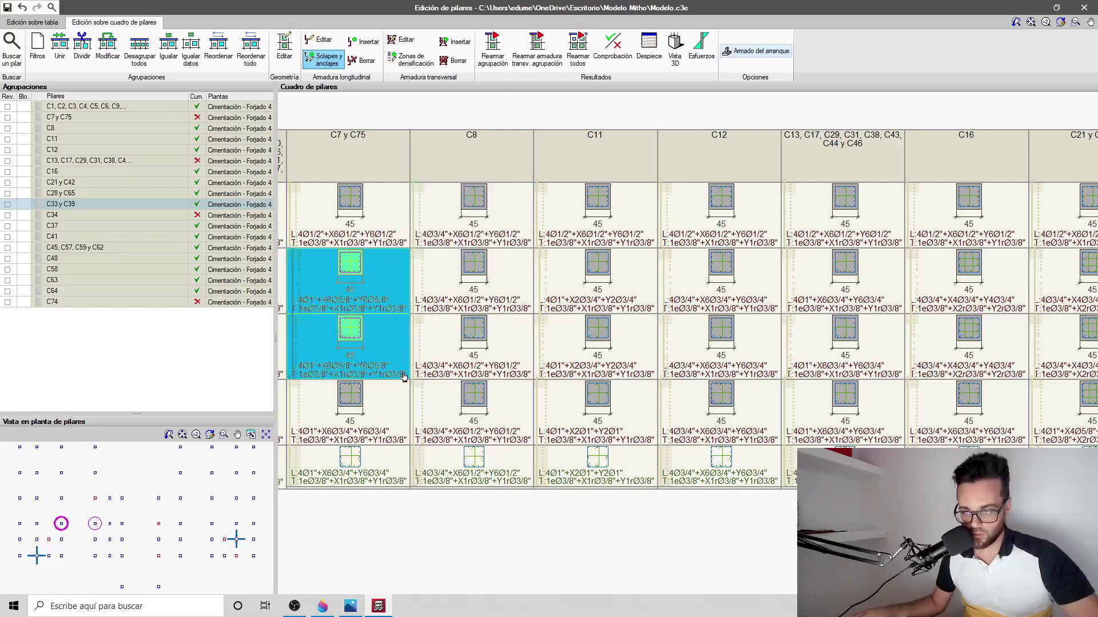
Examine column C11's reinforcement cage in 3D, including the lower bar laps and stirrups
scroll(439, 252, down, 1)
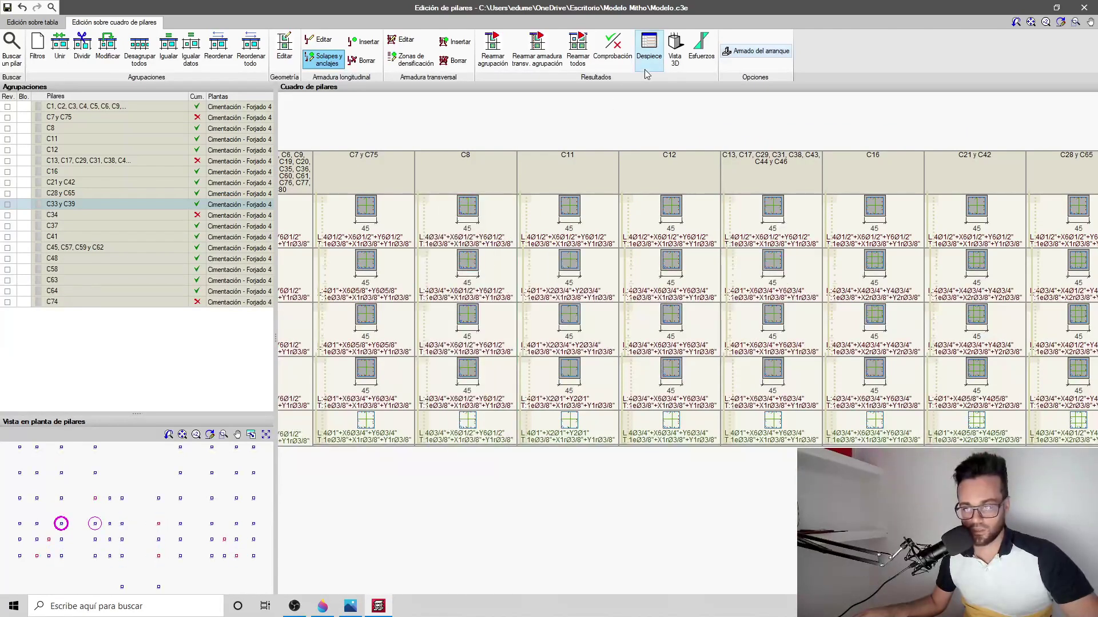
click(677, 55)
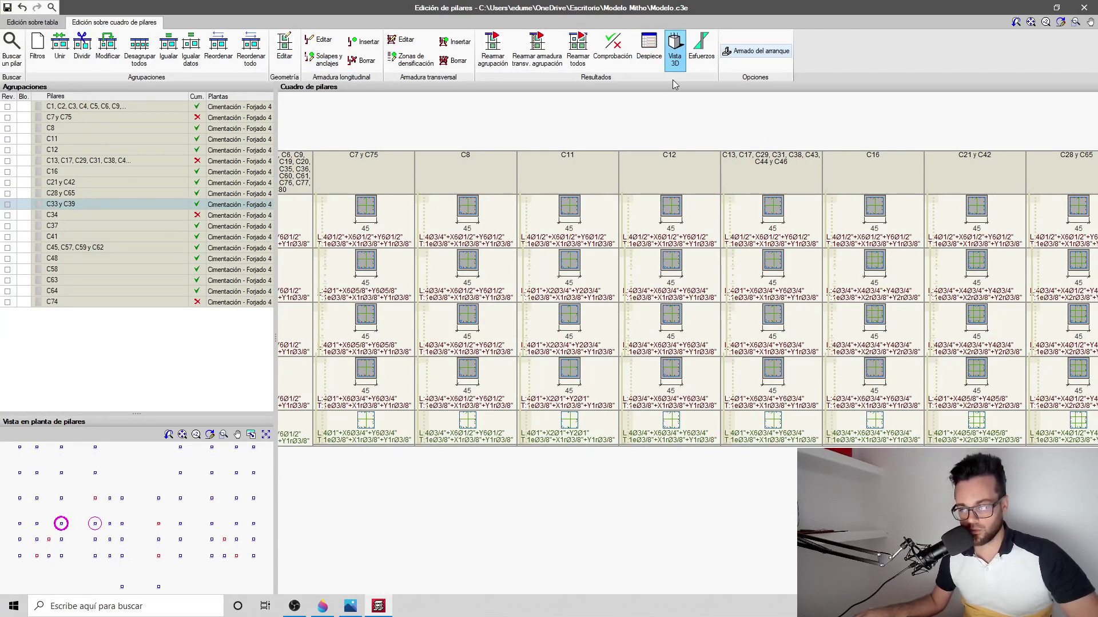
click(565, 262)
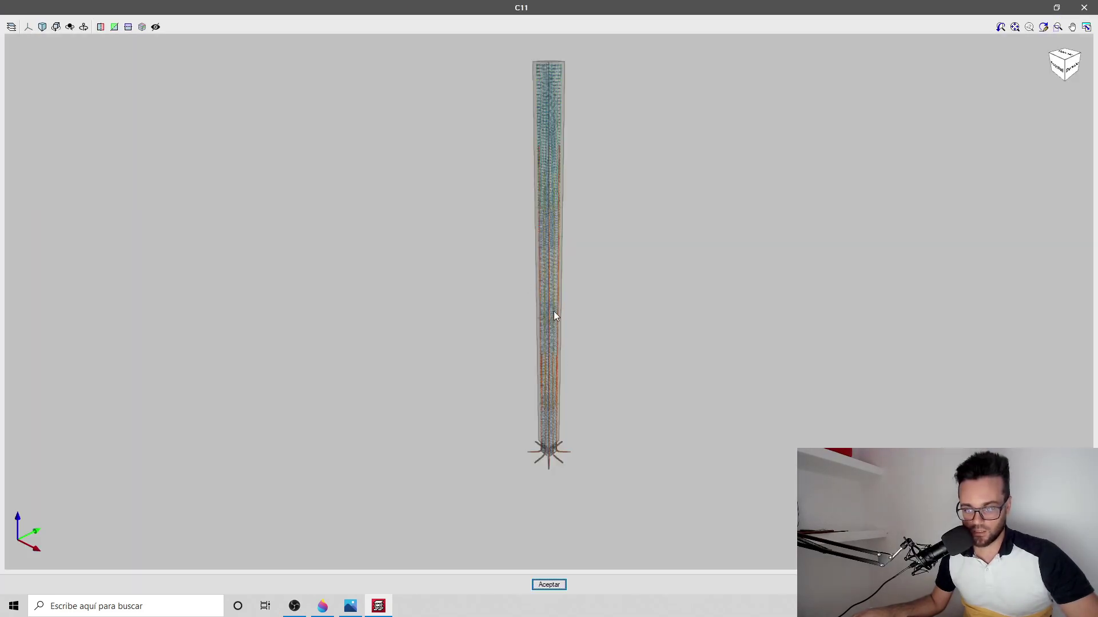
scroll(554, 441, up, 6)
shift+middle_drag(554, 441, 552, 269)
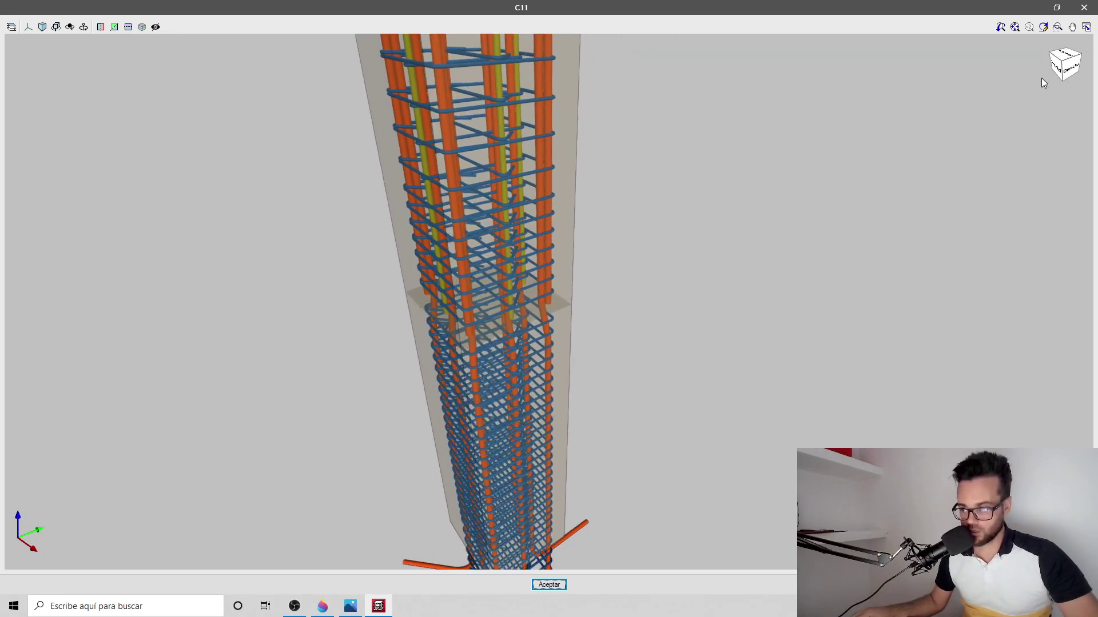
Review the print and file export formats for C11's 3D view without saving, and close the view
click(1089, 29)
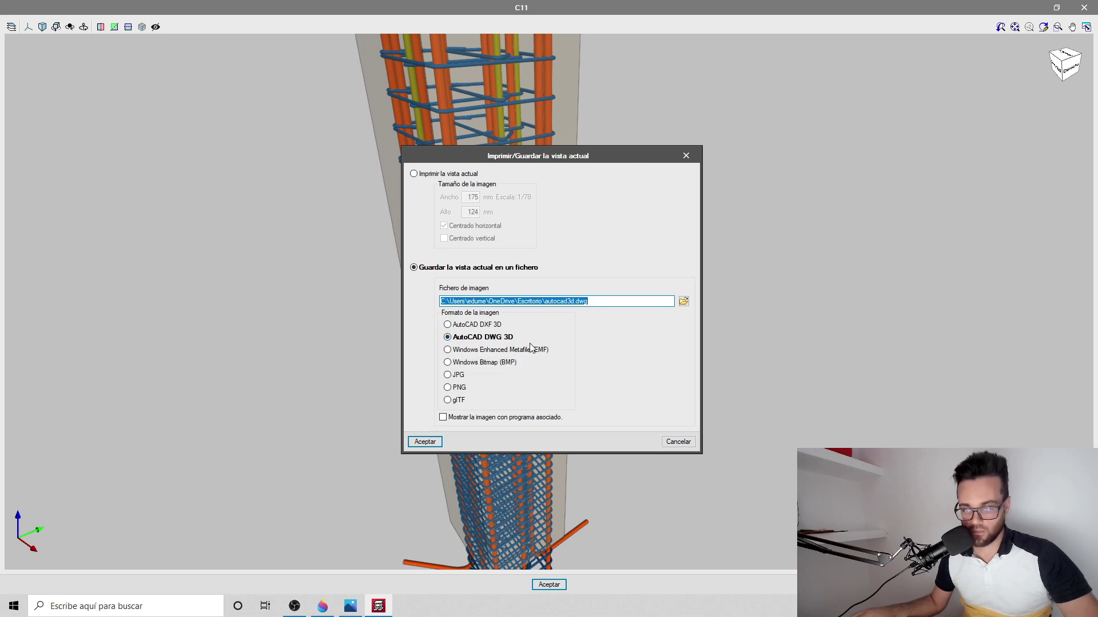
click(687, 156)
click(1085, 28)
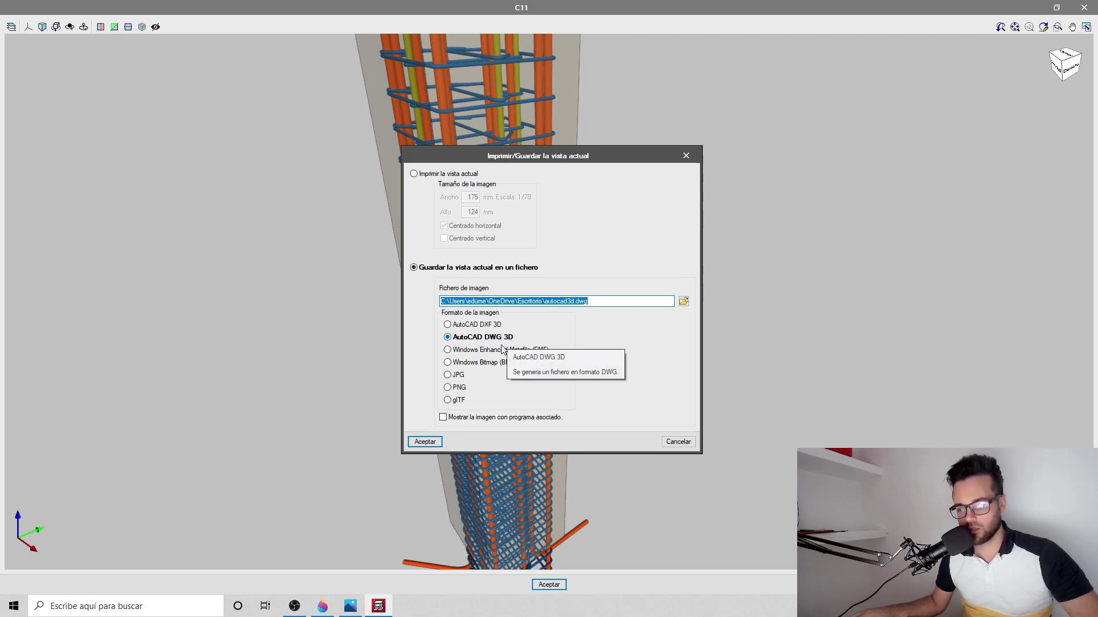
click(686, 156)
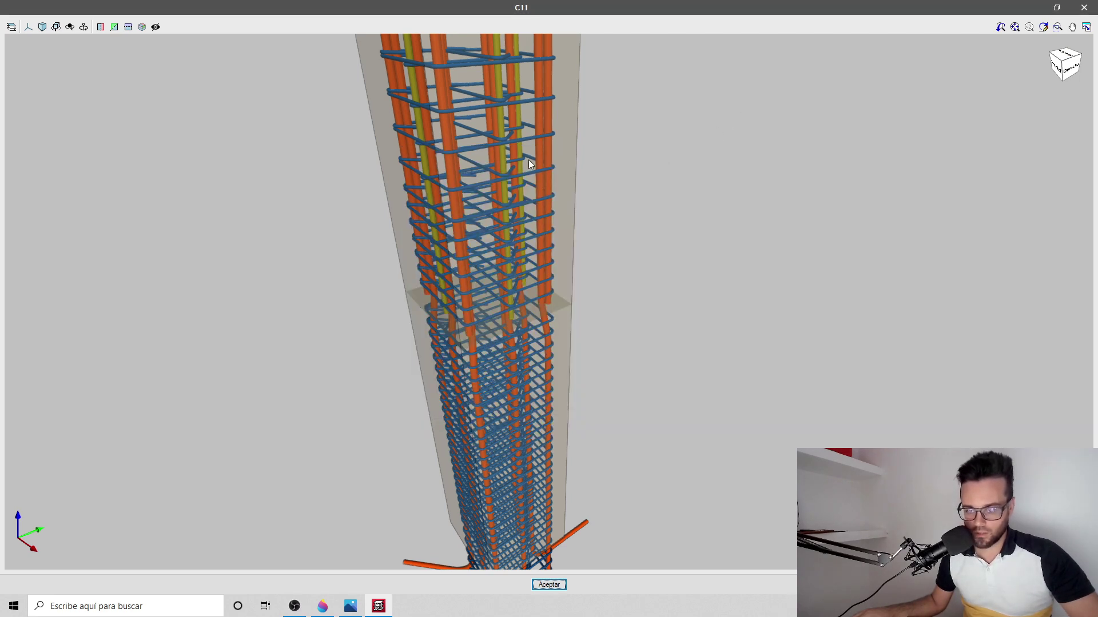
scroll(443, 106, down, 2)
click(1082, 9)
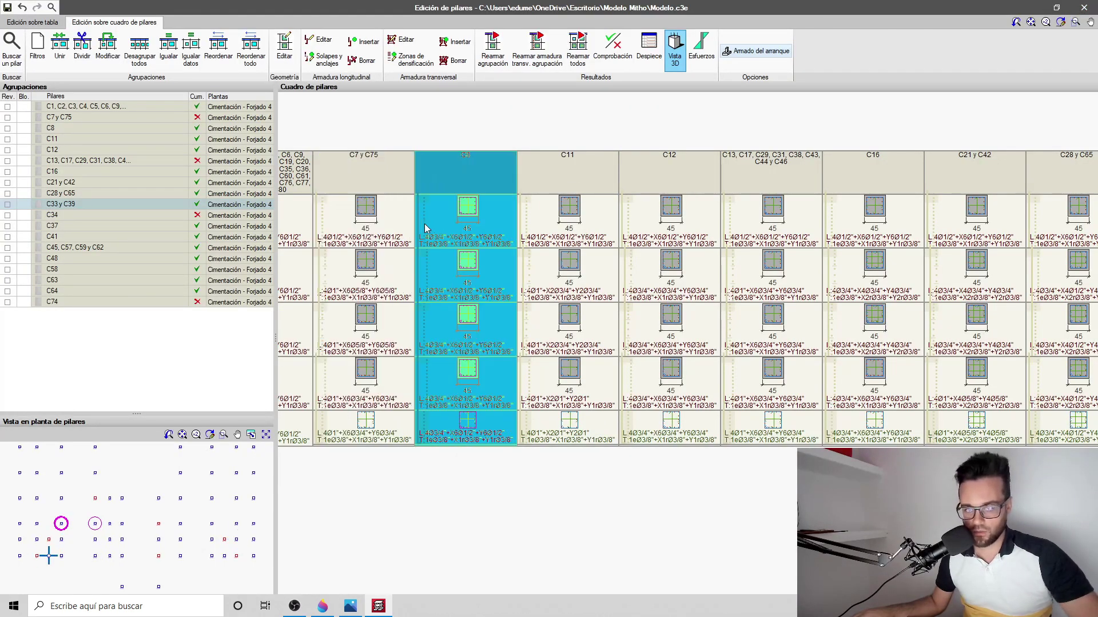
Merge the column groups C7 y C75, C8, C11, C12 and the group starting with C13 into one
click(60, 57)
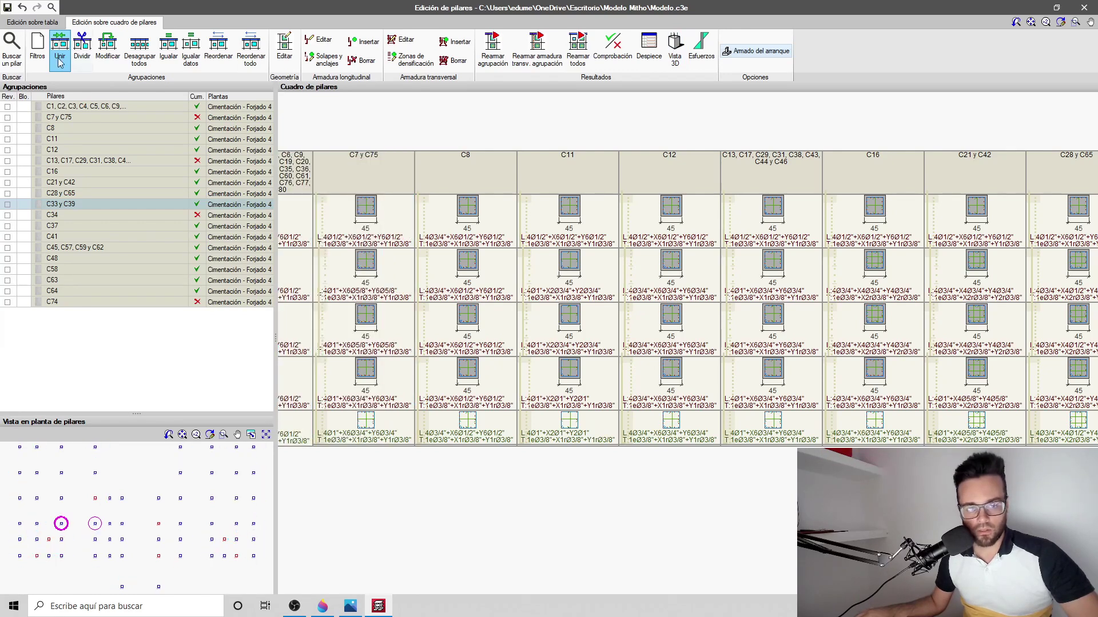
click(371, 228)
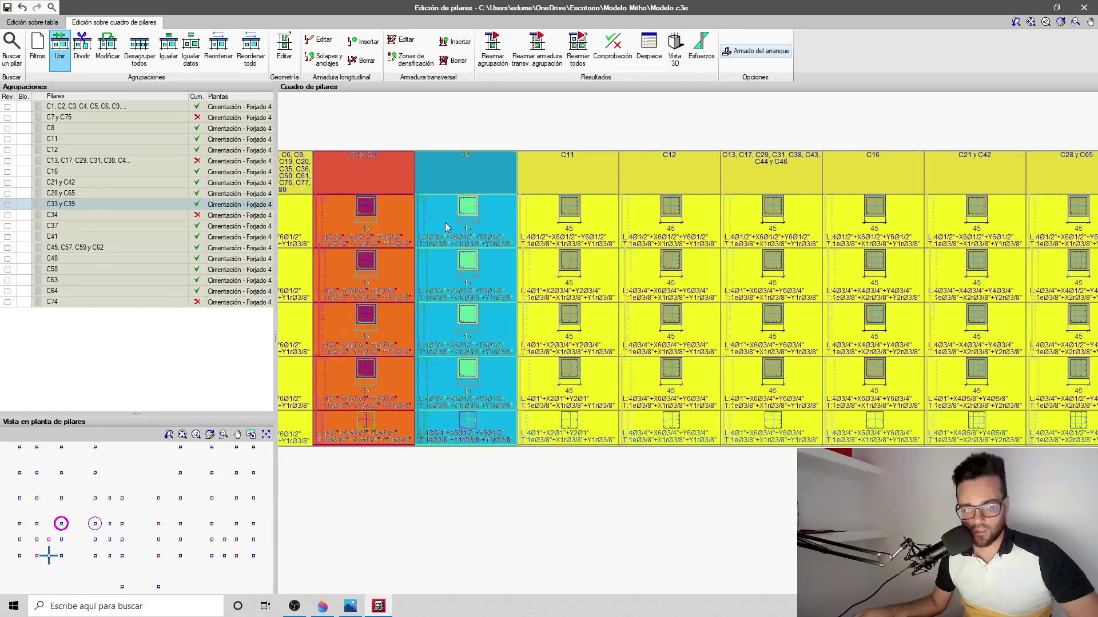
scroll(482, 235, down, 2)
click(483, 235)
click(537, 229)
click(598, 226)
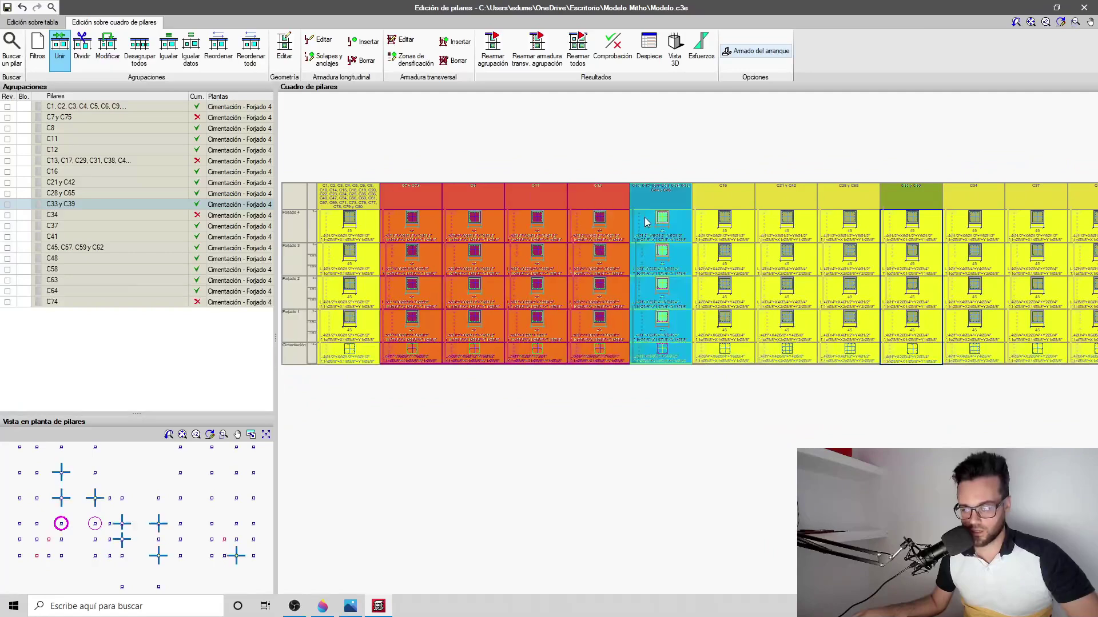
click(646, 222)
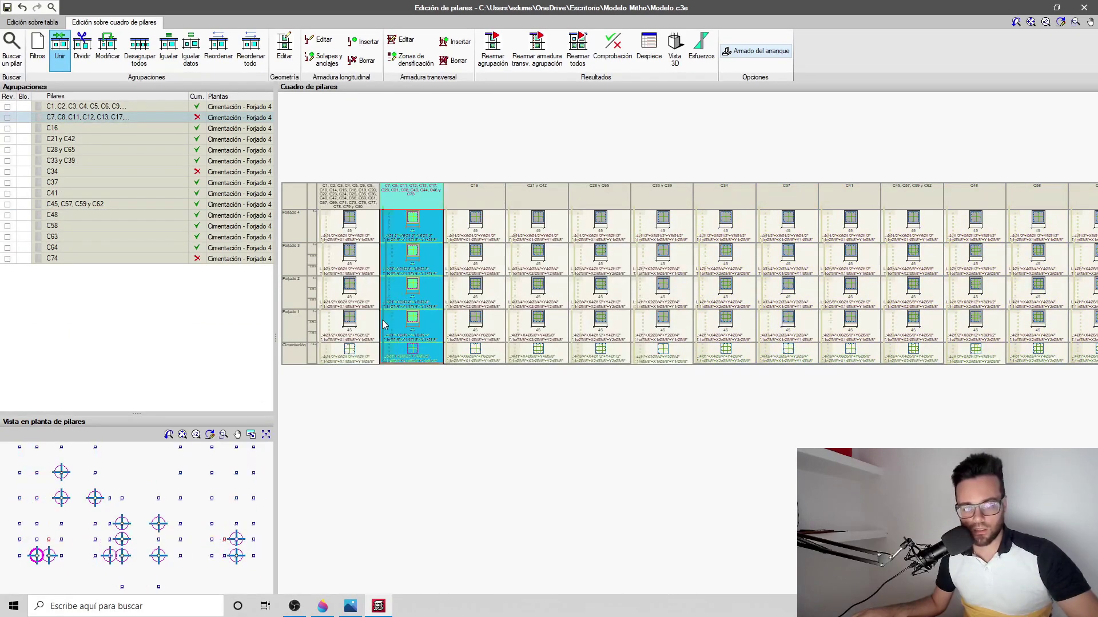
Look over the regrouped column schedule and examine column C7's internal force diagrams, and close them
click(415, 263)
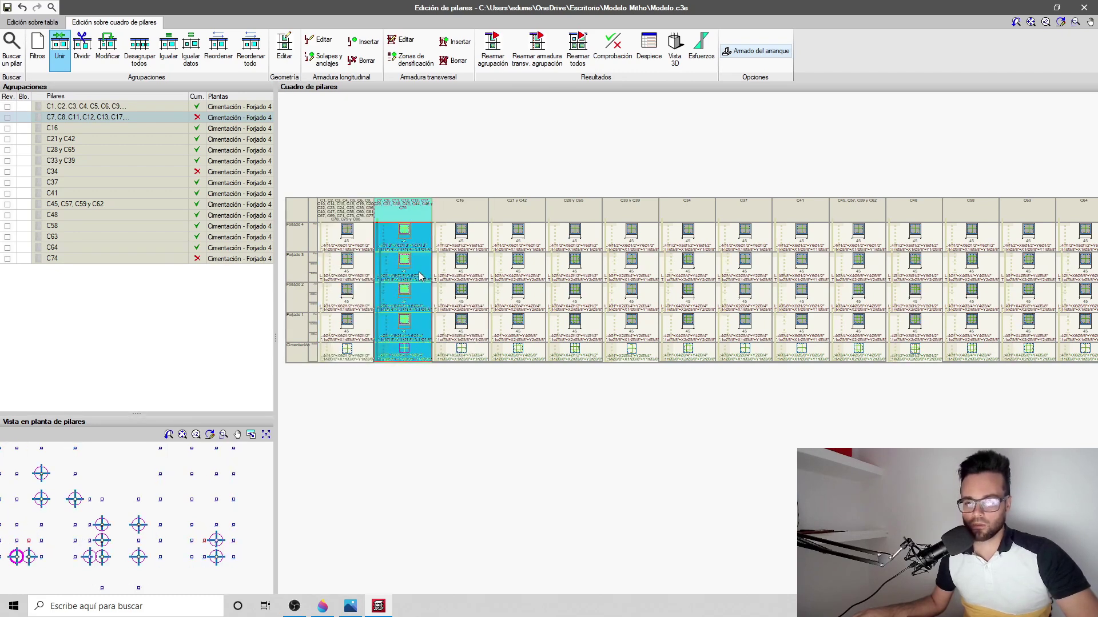
middle_drag(638, 308, 719, 315)
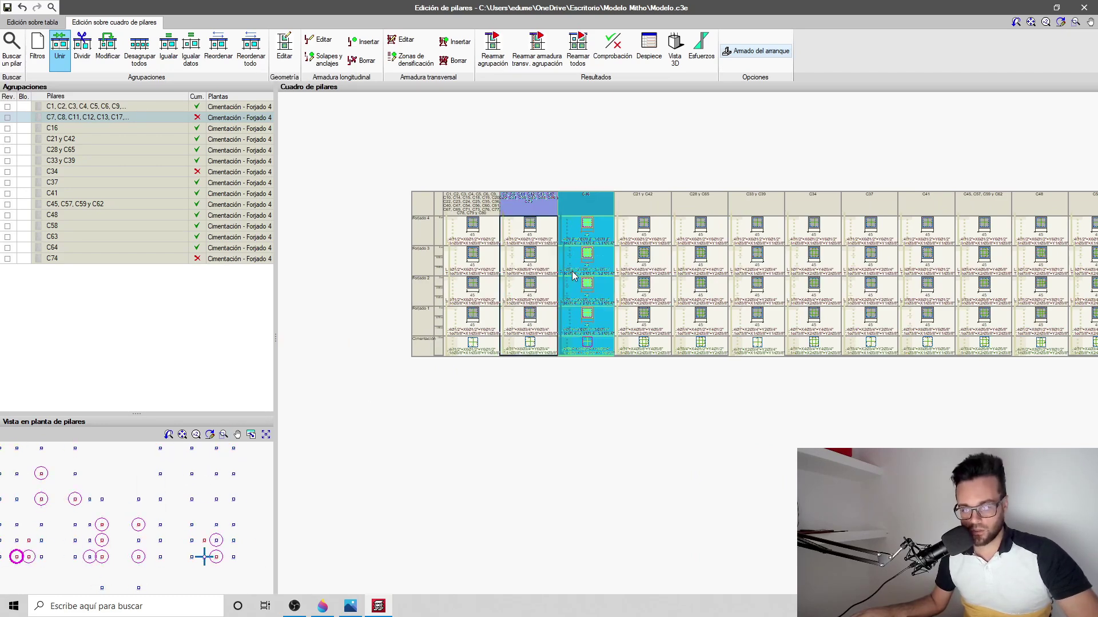
middle_drag(572, 286, 472, 284)
middle_drag(792, 260, 746, 262)
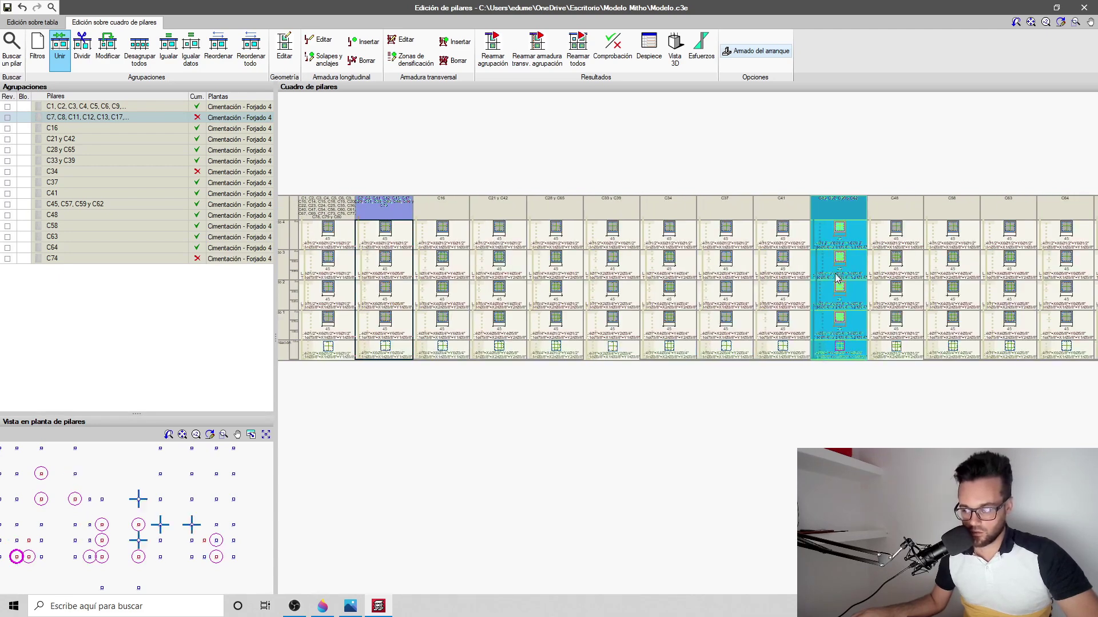
middle_drag(987, 271, 846, 270)
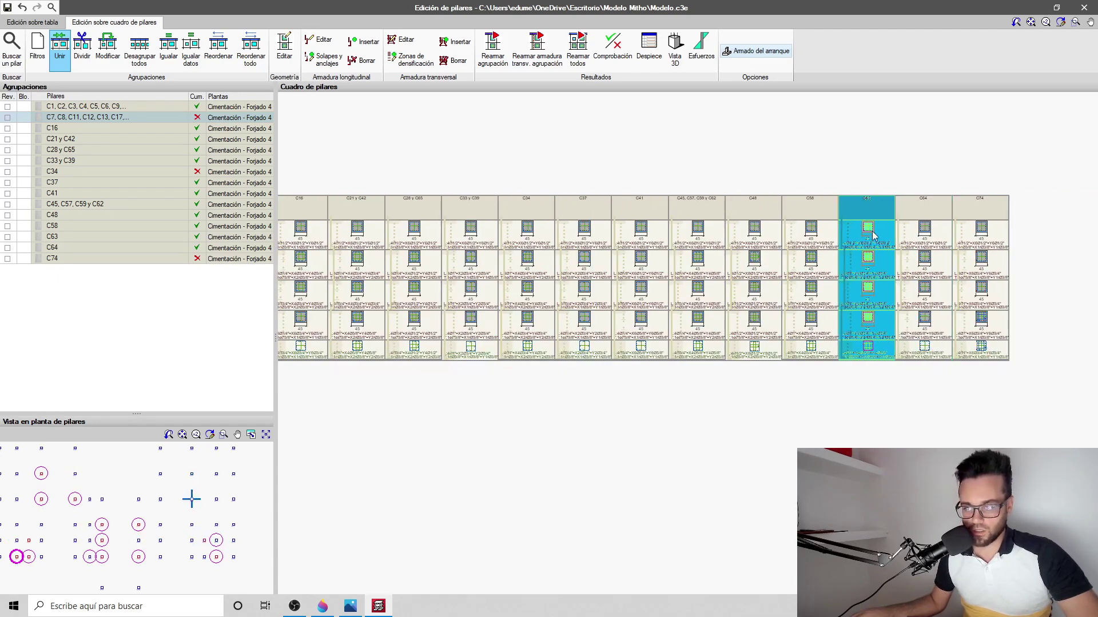
middle_drag(389, 253, 490, 252)
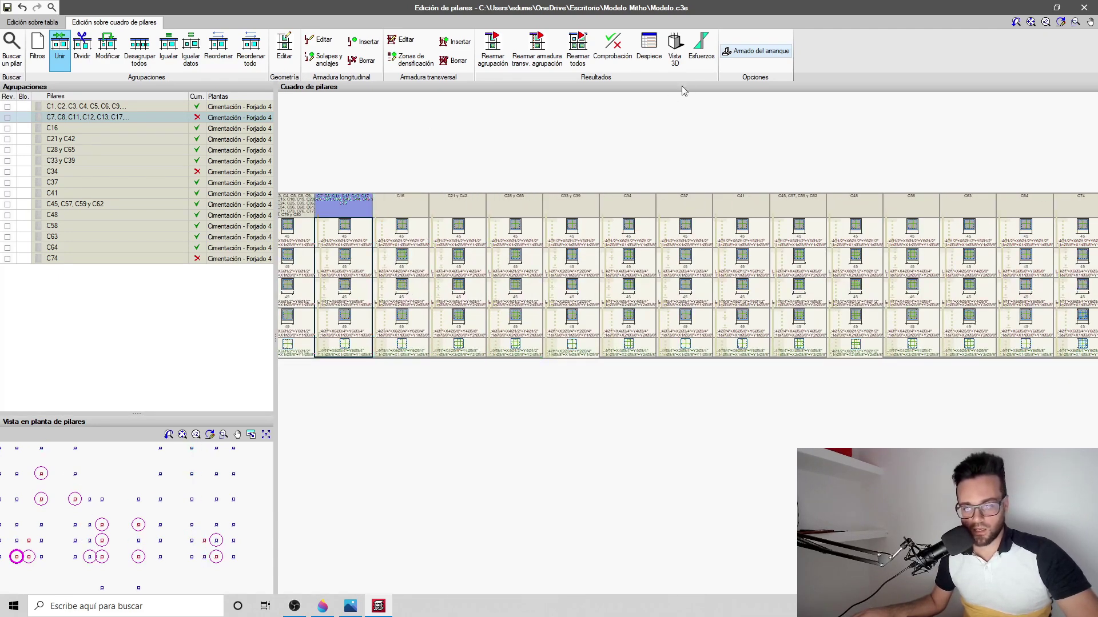
click(704, 56)
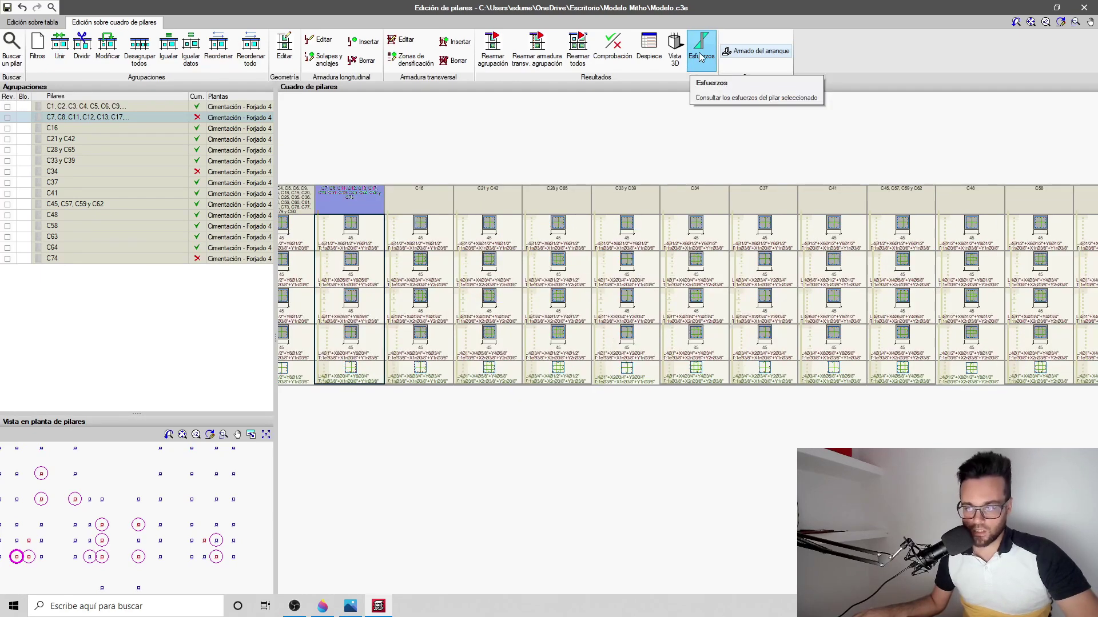
click(330, 259)
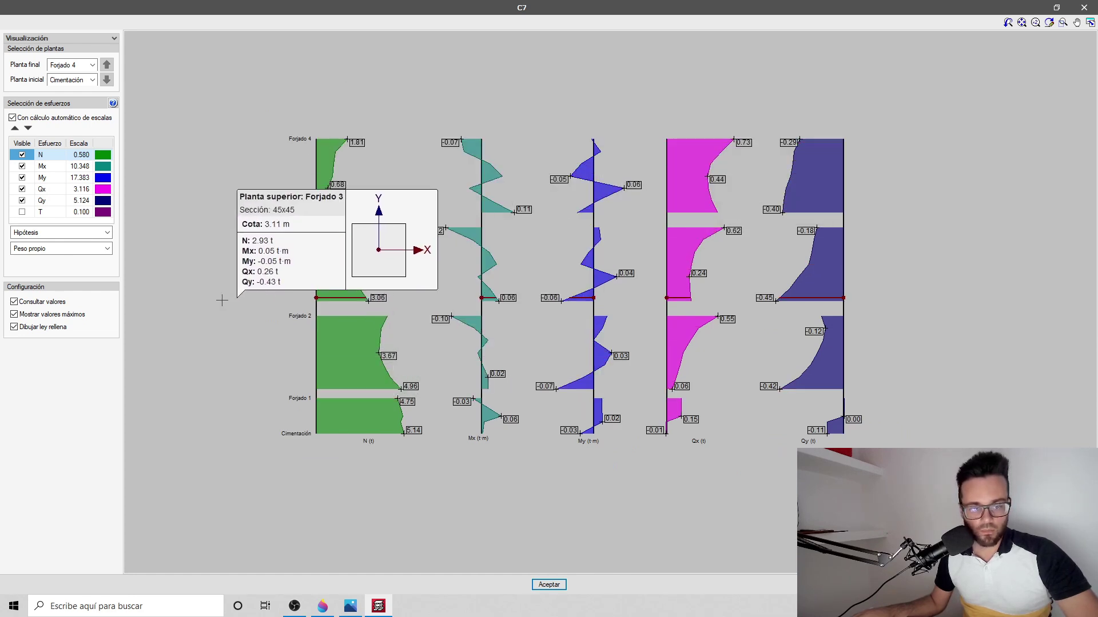
click(1083, 10)
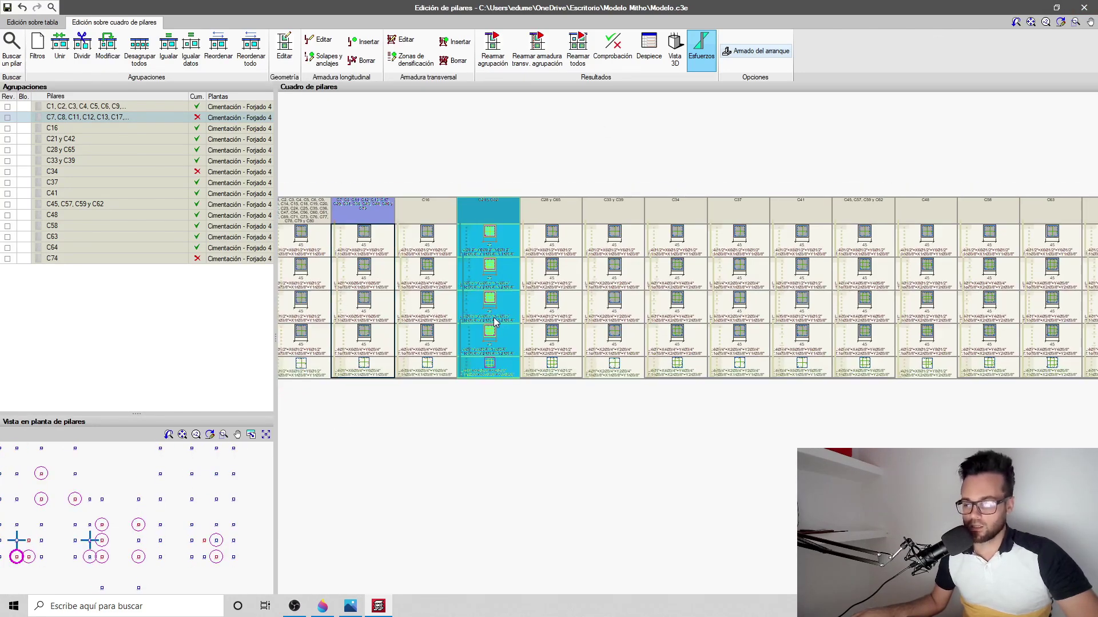
View the merged column group's reinforcement and checks in table editing, and close the column editor
click(38, 22)
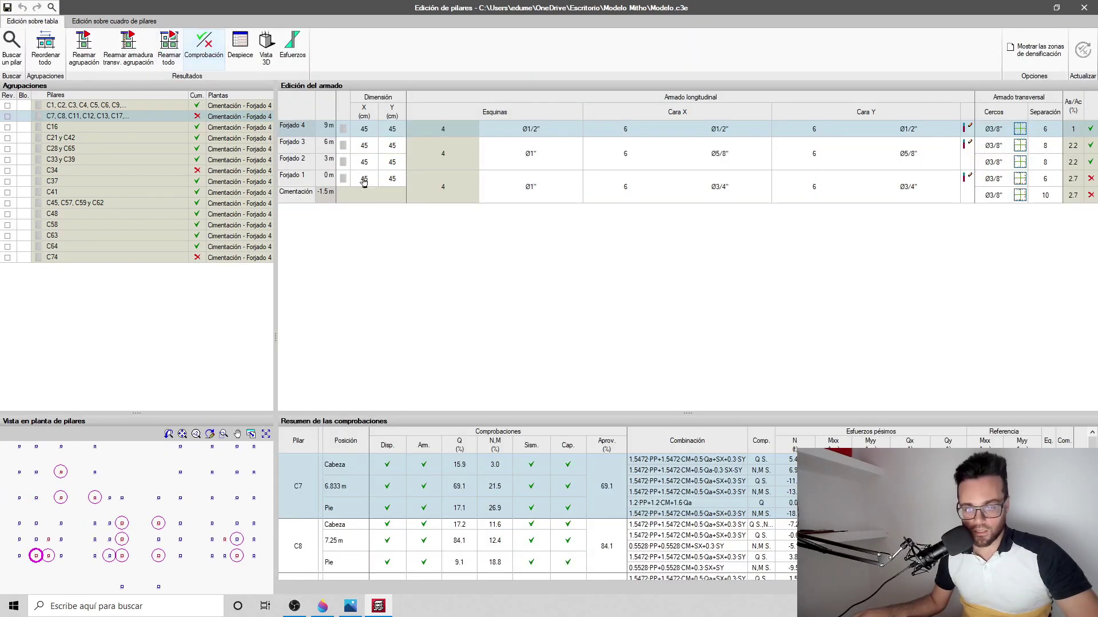
click(1083, 7)
click(492, 327)
Go to the Cimentación group in the plan and switch to beam entry
scroll(557, 305, down, 3)
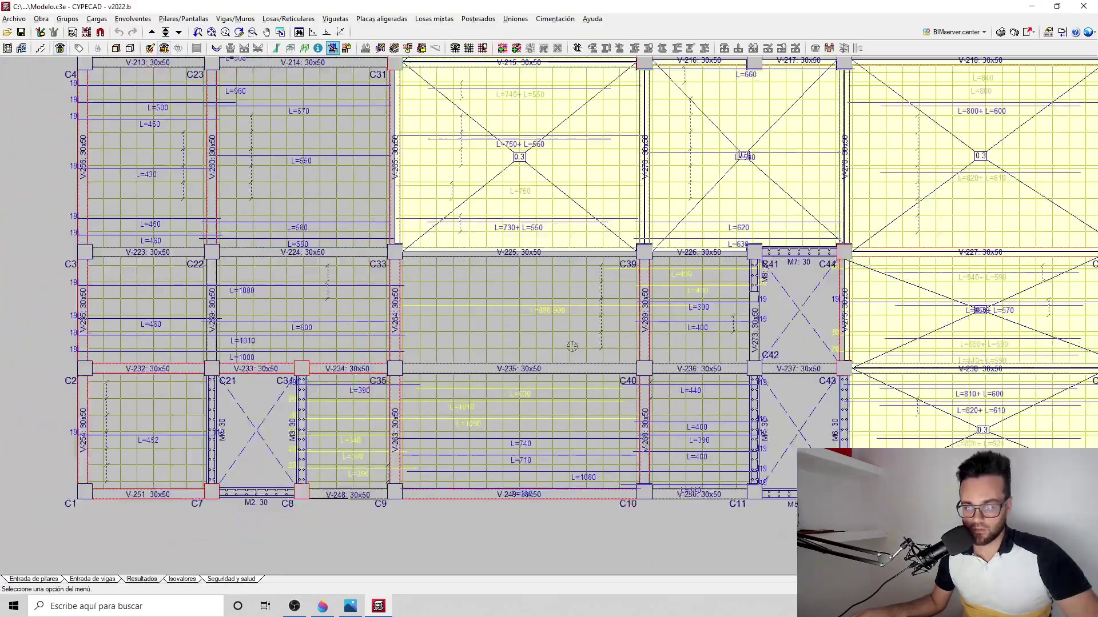
click(166, 32)
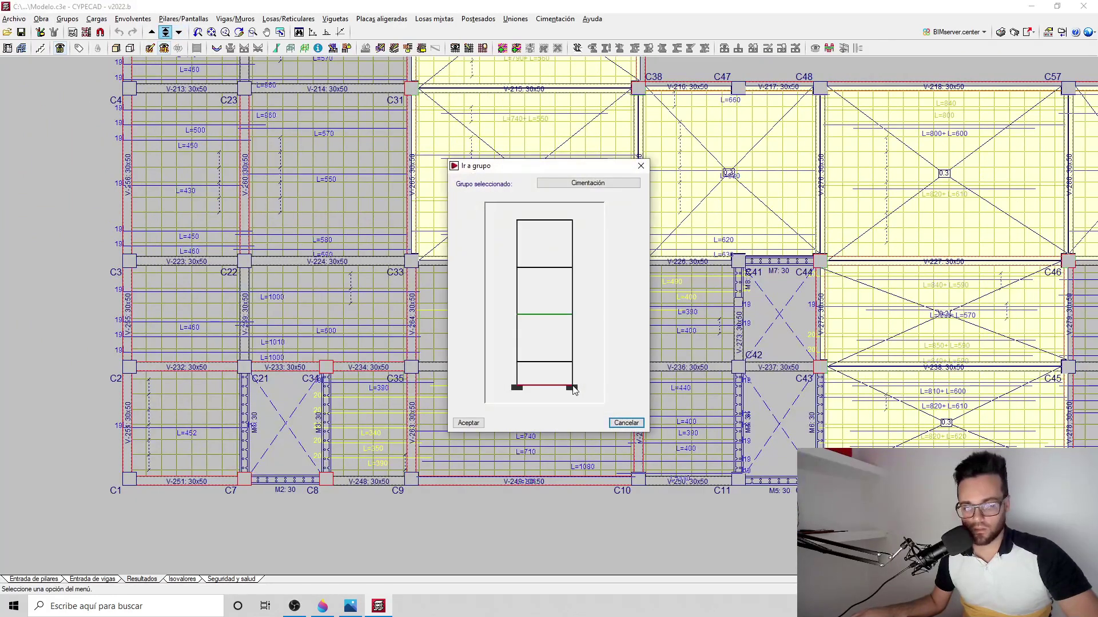
double_click(573, 387)
scroll(488, 328, down, 1)
middle_drag(577, 229, 527, 273)
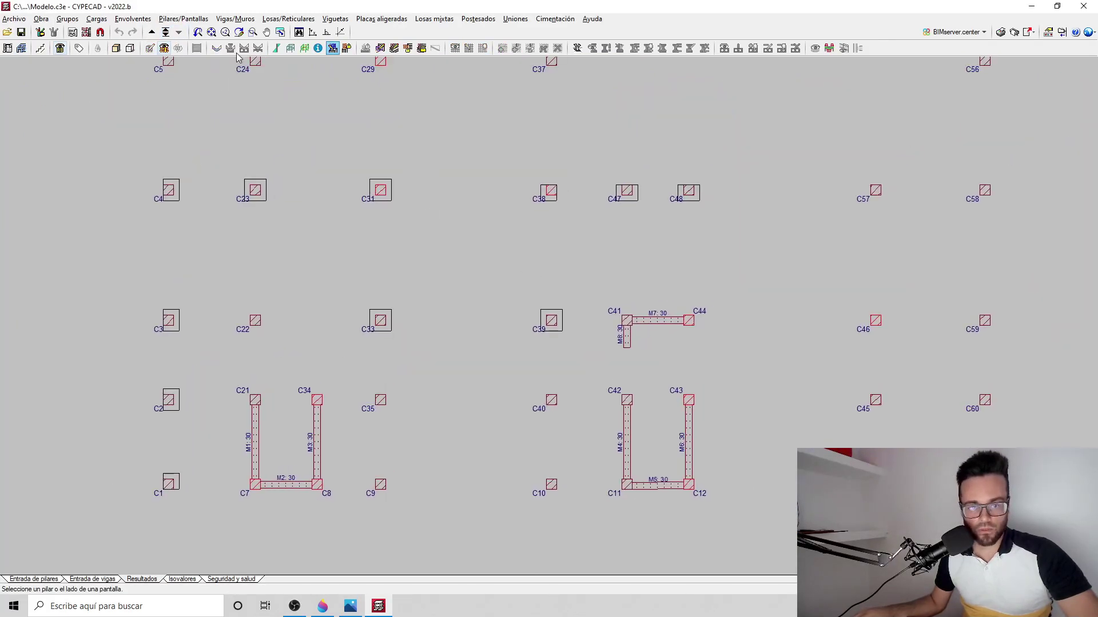
click(104, 579)
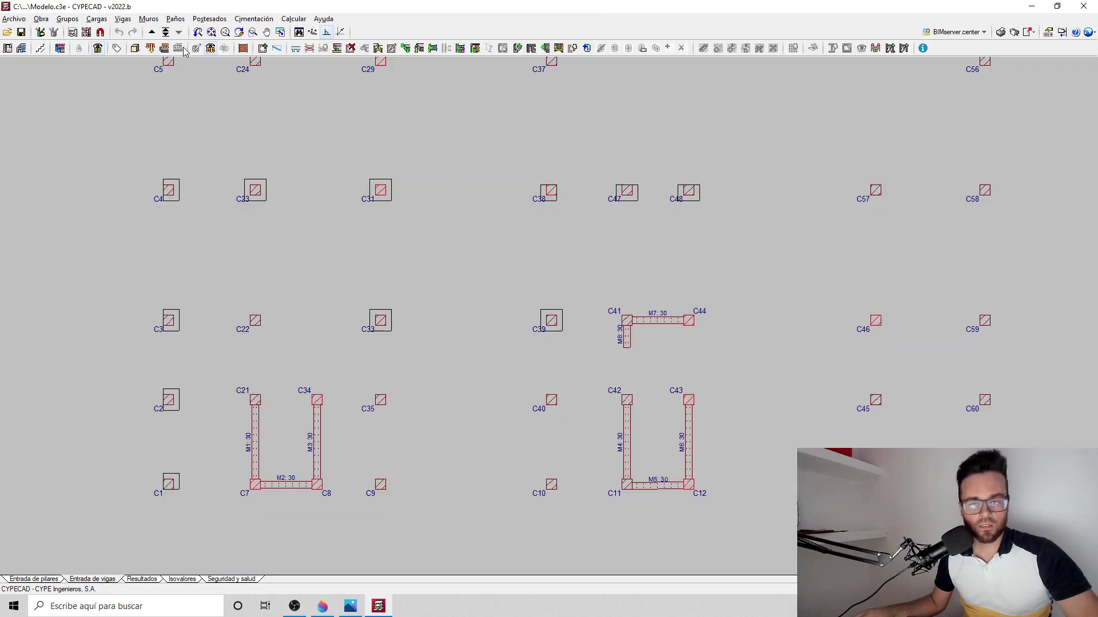
click(253, 19)
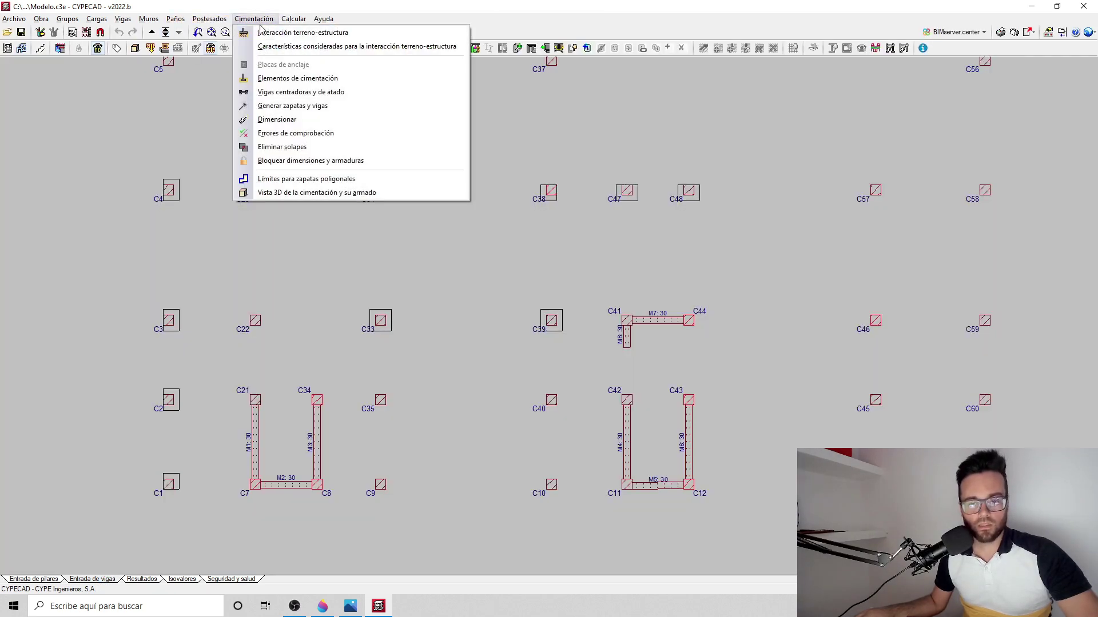
click(287, 79)
click(46, 78)
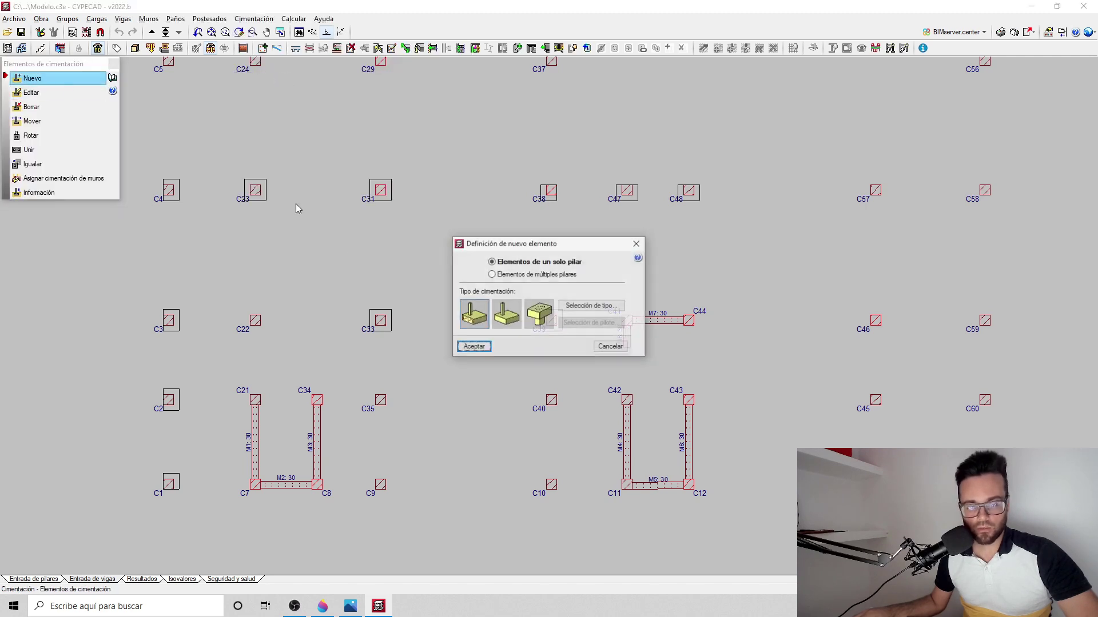
click(466, 346)
scroll(456, 348, down, 1)
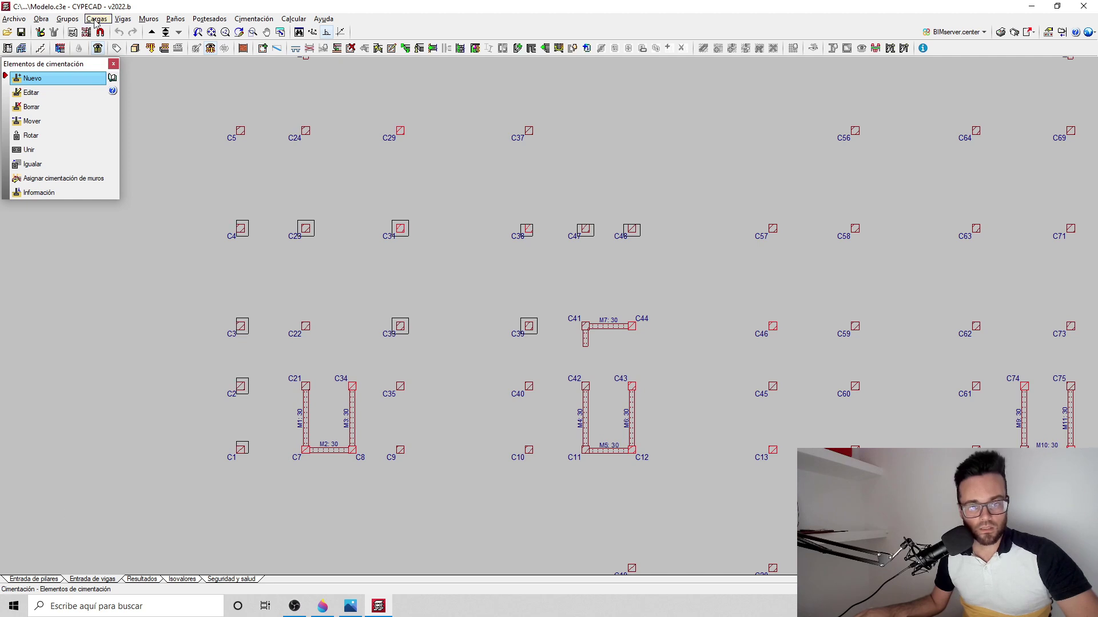
Review the group loads, checking the dead load assigned to Cimentación, and close them without changes
click(75, 19)
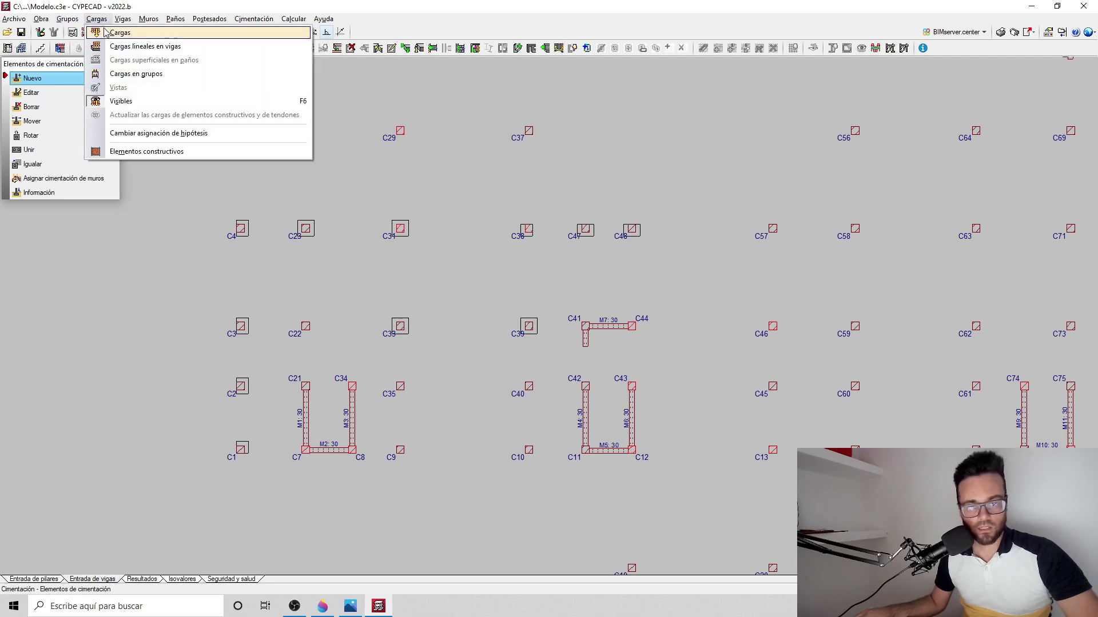
click(136, 74)
click(525, 229)
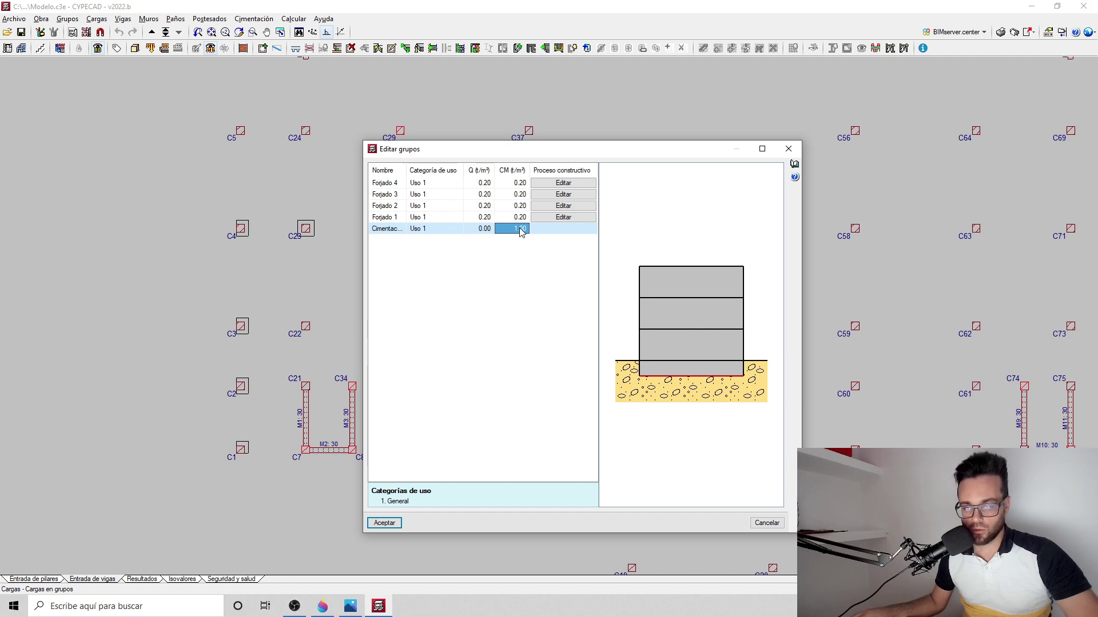
click(788, 149)
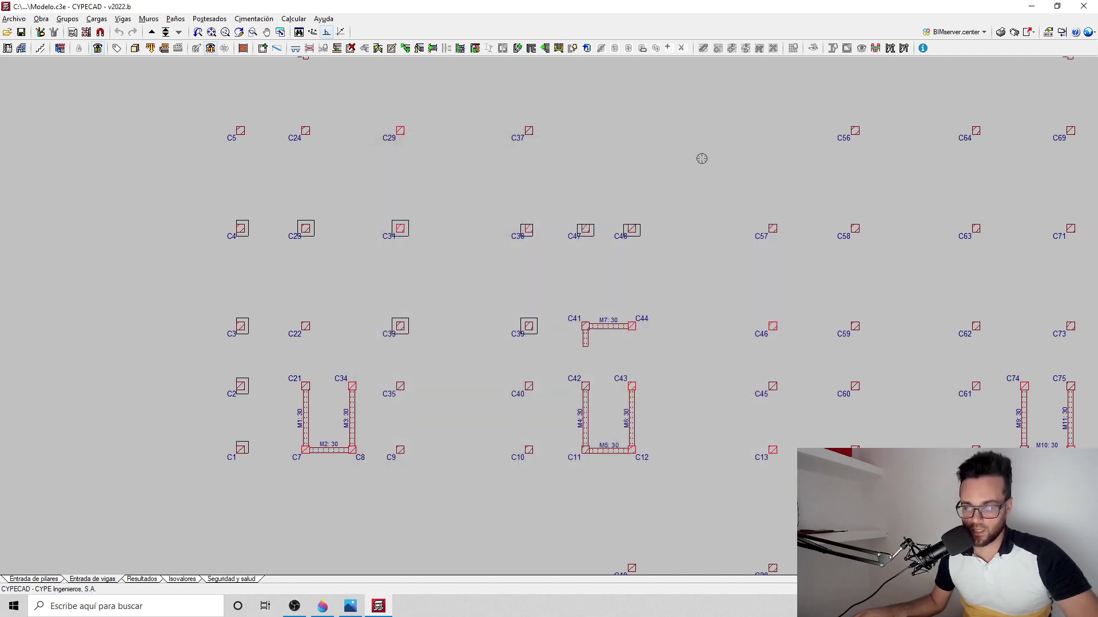
Examine the foundation plan for columns with and without footings, including those joined by walls
scroll(415, 230, up, 2)
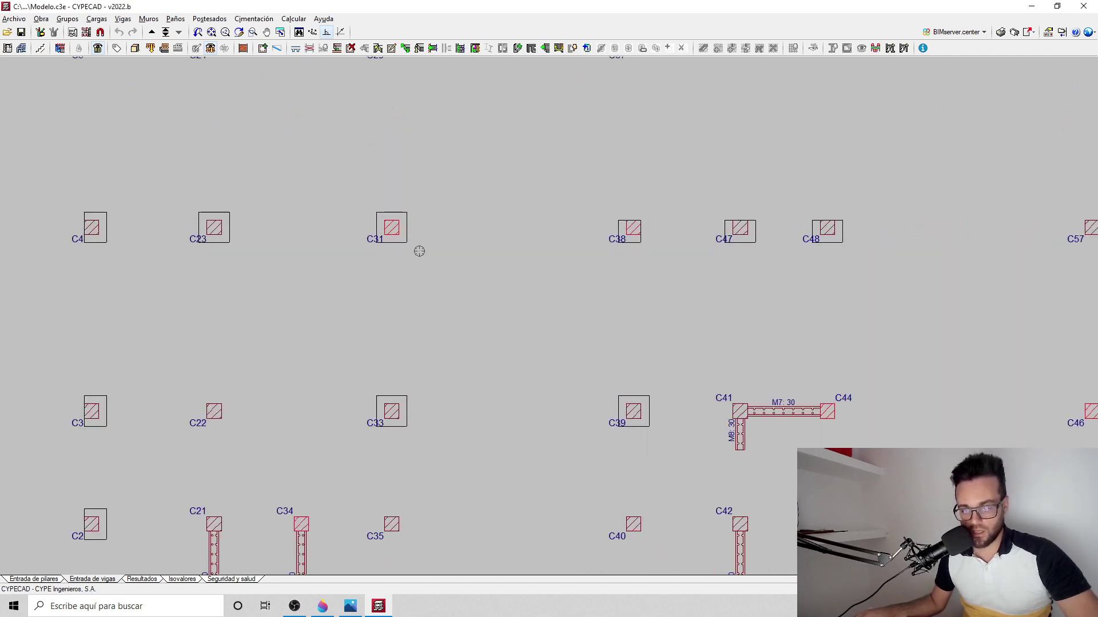
scroll(390, 270, down, 3)
middle_drag(425, 222, 384, 204)
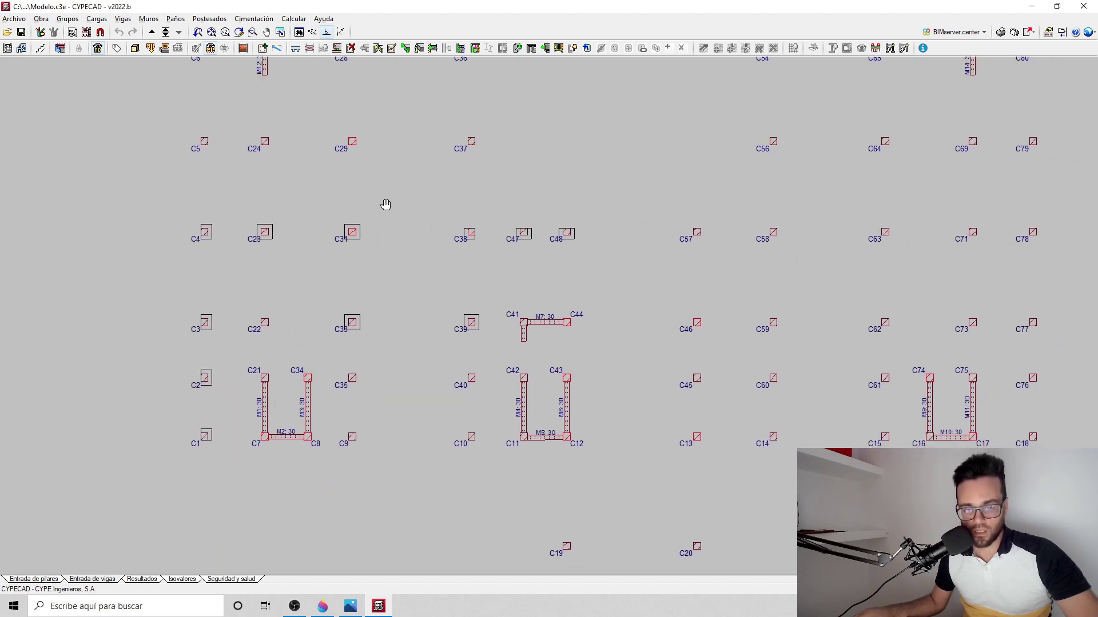
scroll(212, 384, up, 4)
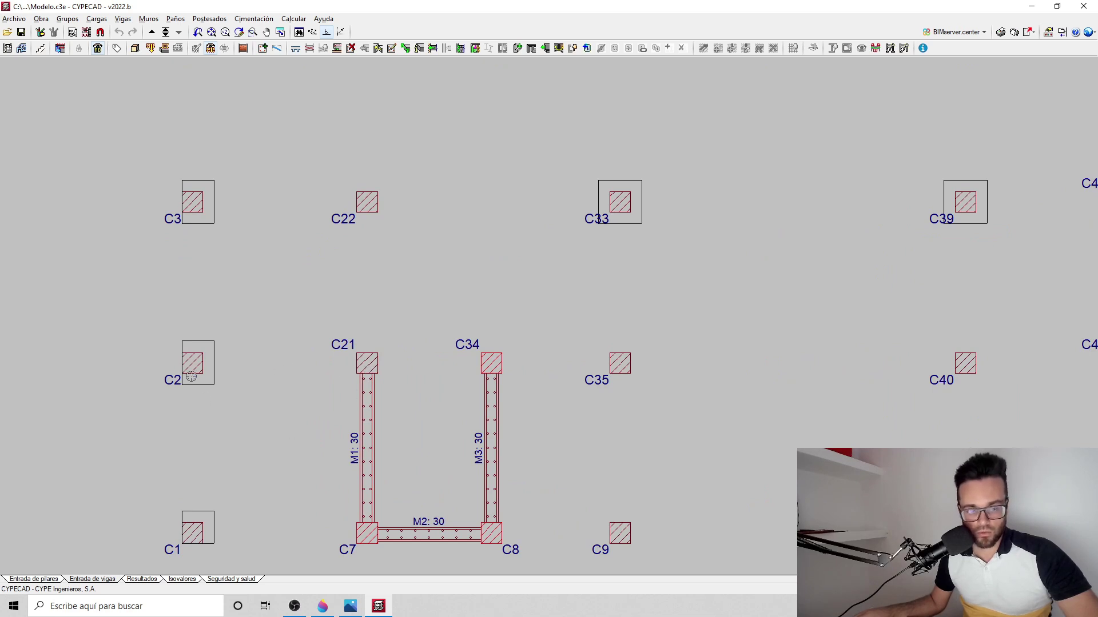
scroll(314, 348, down, 2)
middle_drag(851, 377, 607, 322)
scroll(608, 321, down, 2)
middle_drag(815, 316, 589, 269)
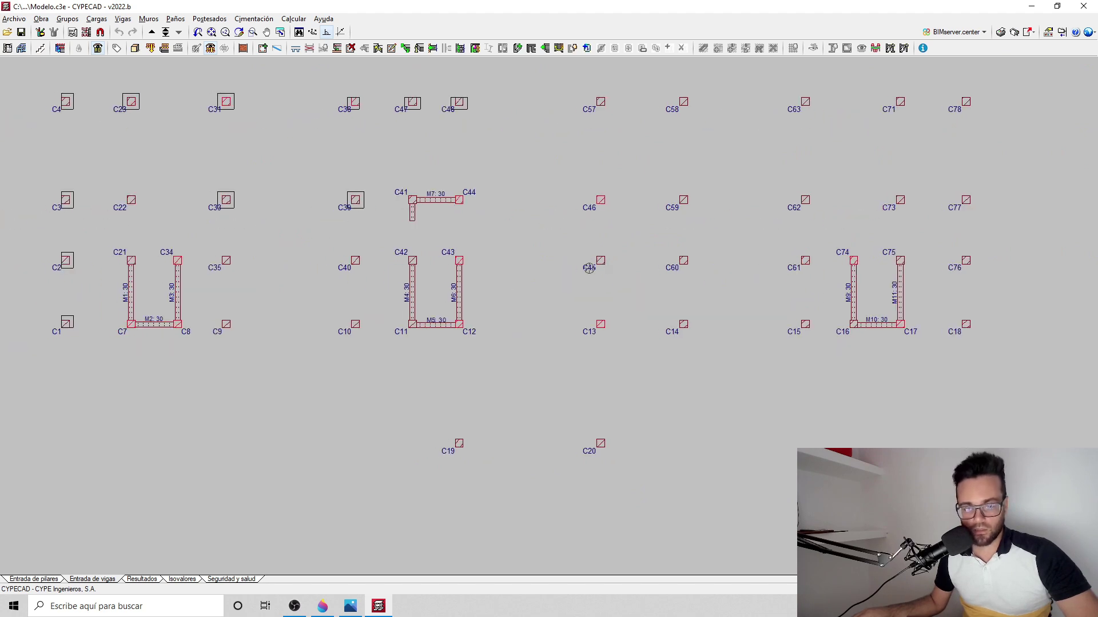
middle_drag(256, 231, 480, 265)
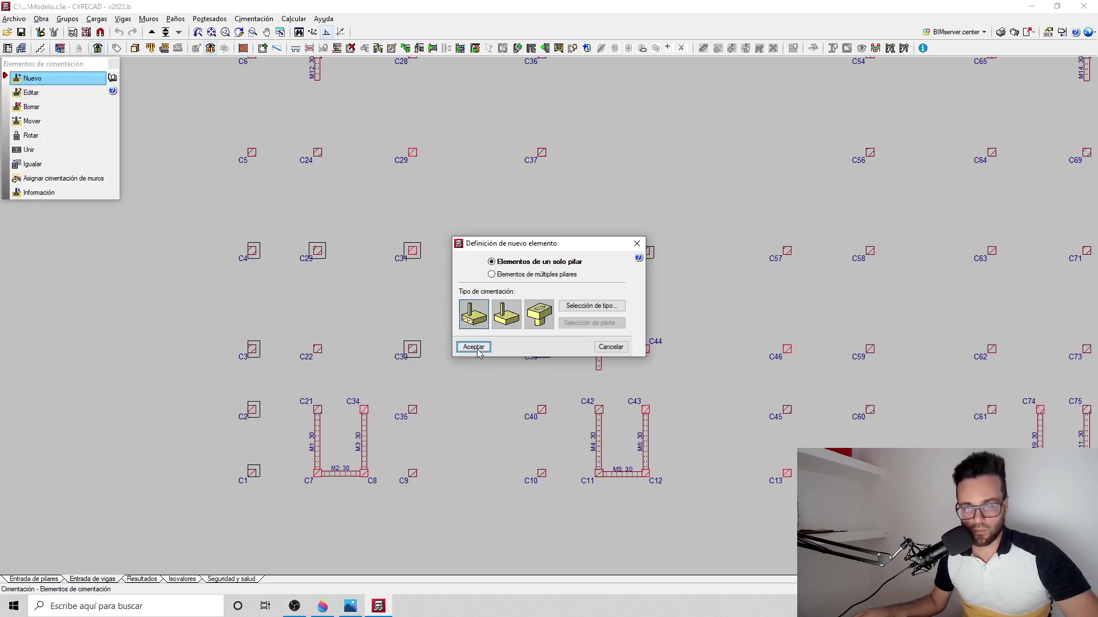
Place single-column footings at C5, C6, C24, C28, C29, C36, C37, C9 and C35
click(474, 345)
click(274, 155)
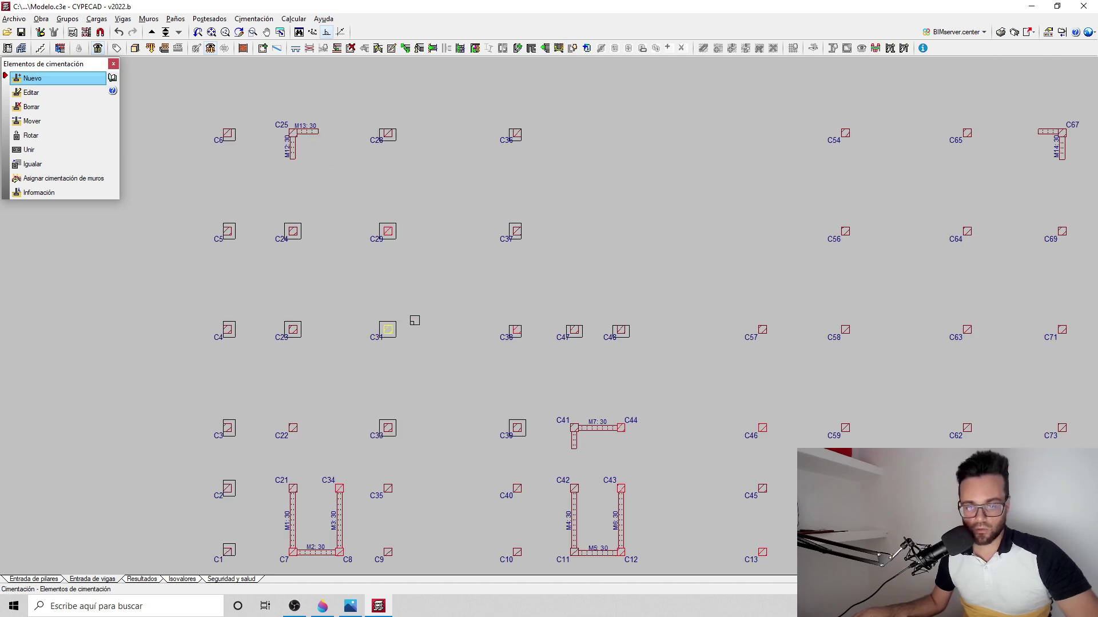
scroll(415, 386, up, 1)
middle_drag(414, 386, 428, 293)
middle_drag(405, 439, 391, 351)
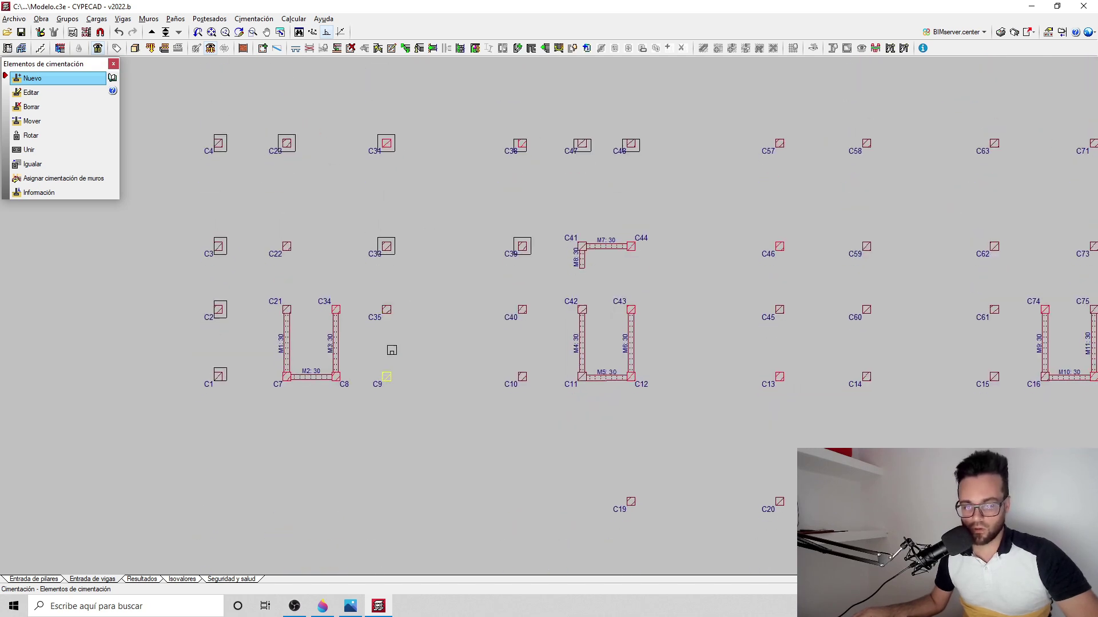
click(391, 364)
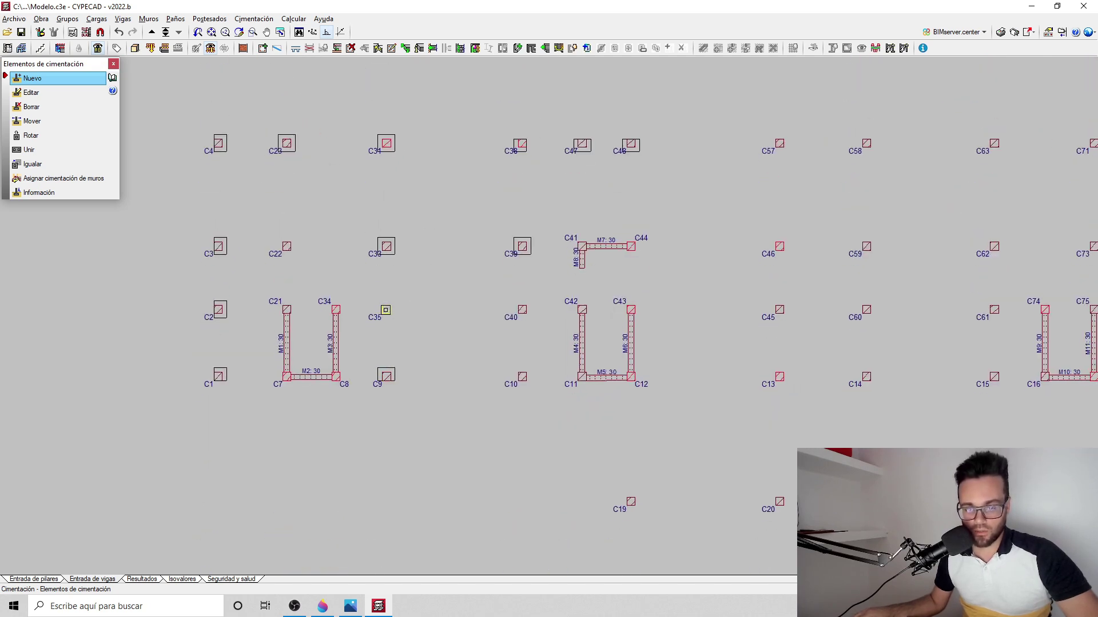
Create a multi-column footing under columns C7, C8, C21 and C34 and walls M1, M2 and M3
click(42, 80)
click(491, 274)
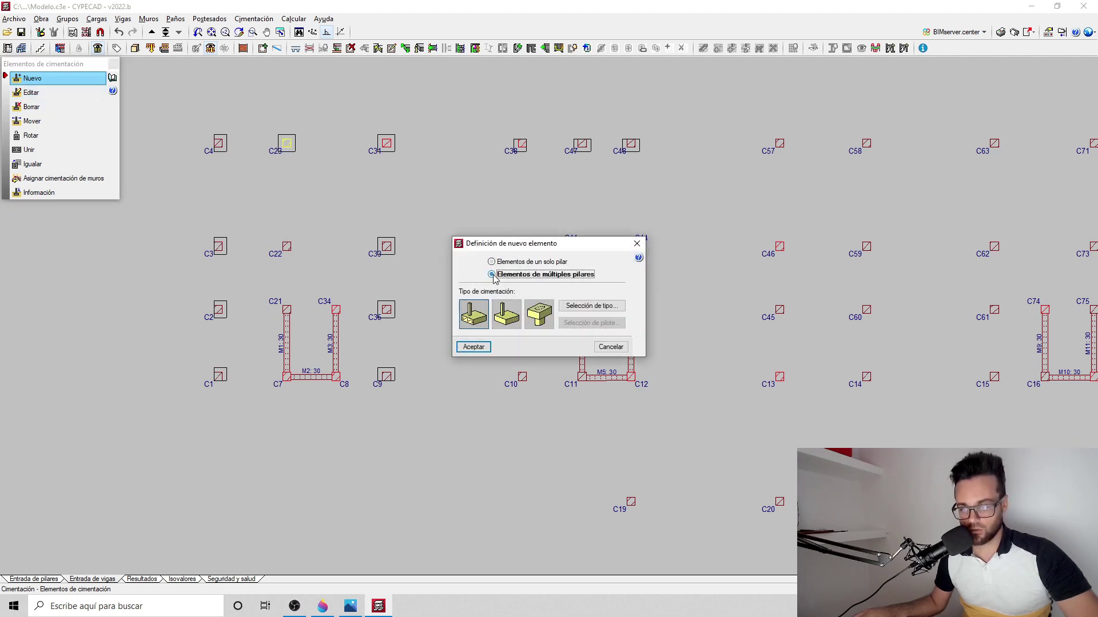
click(474, 347)
scroll(315, 326, up, 4)
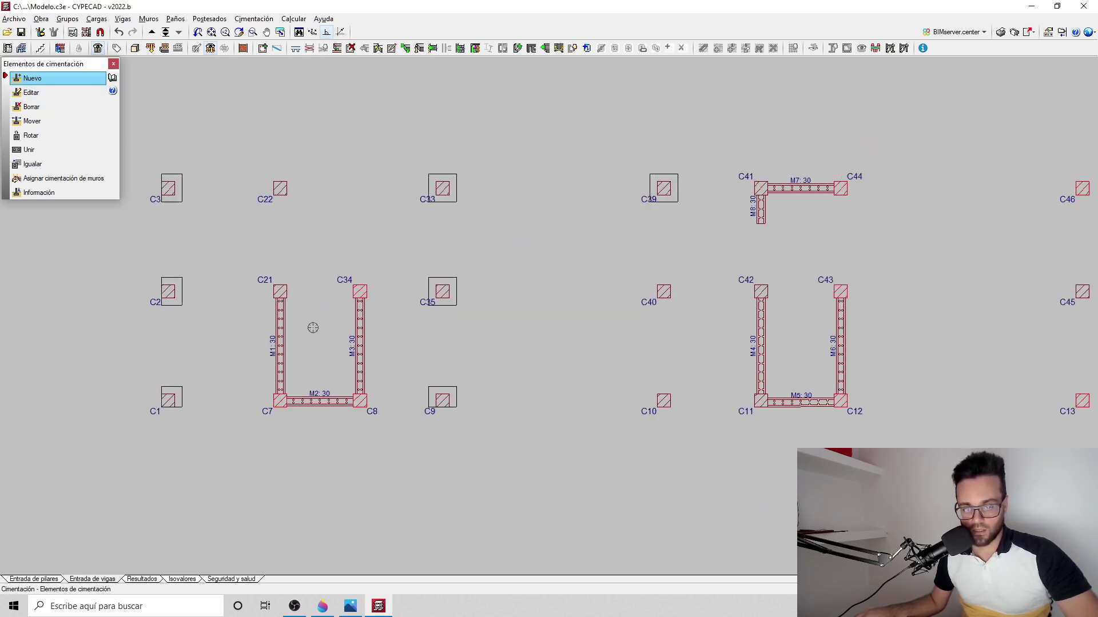
click(272, 324)
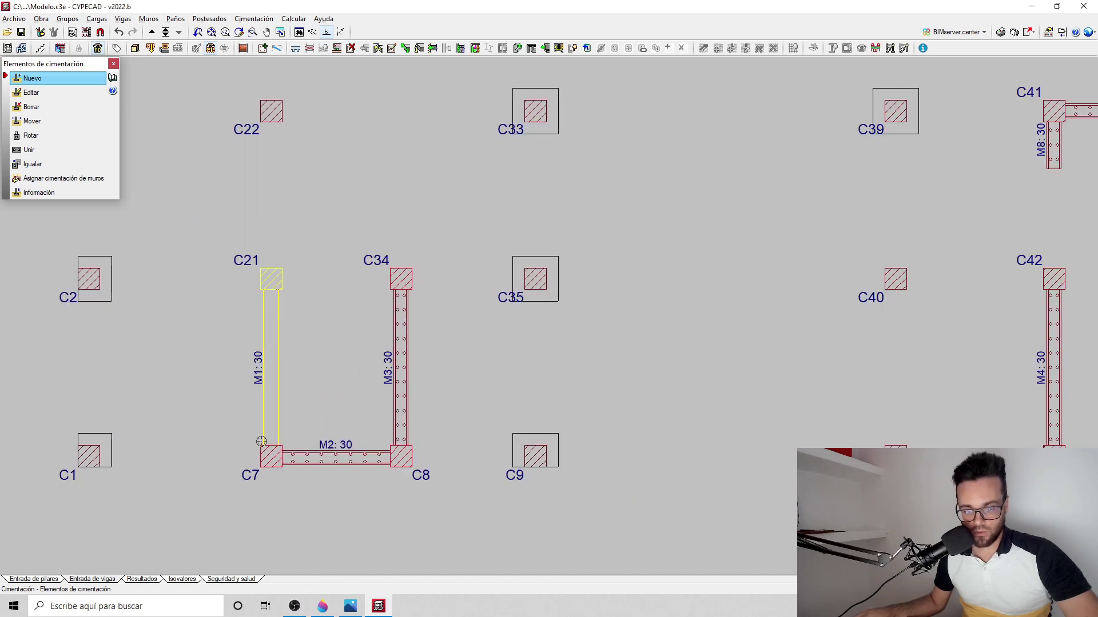
click(273, 458)
click(295, 452)
click(400, 343)
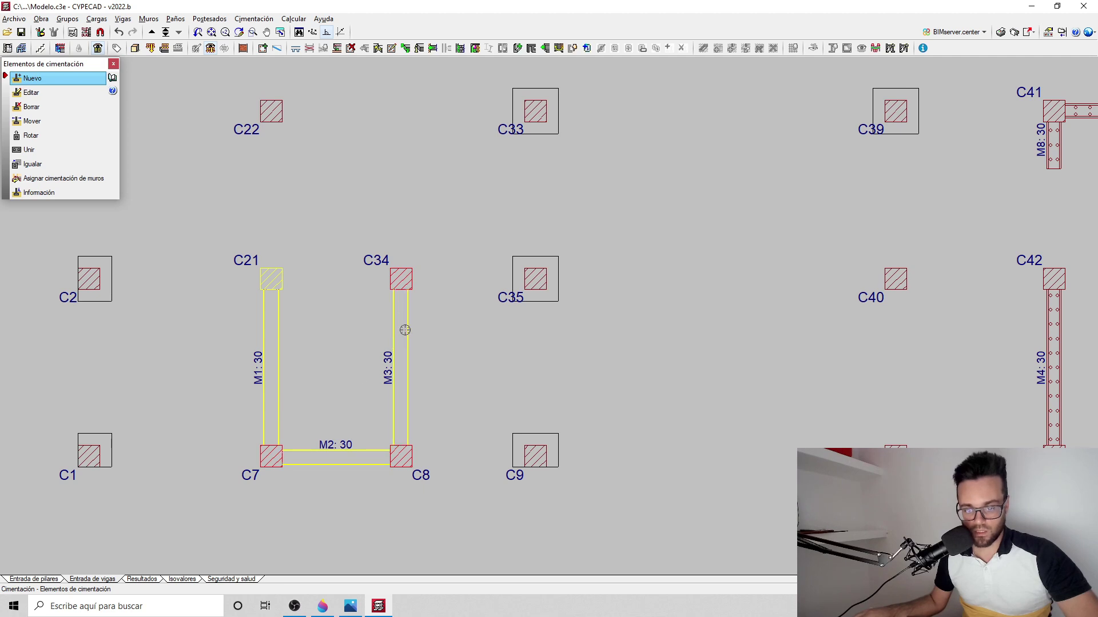
scroll(395, 481, up, 4)
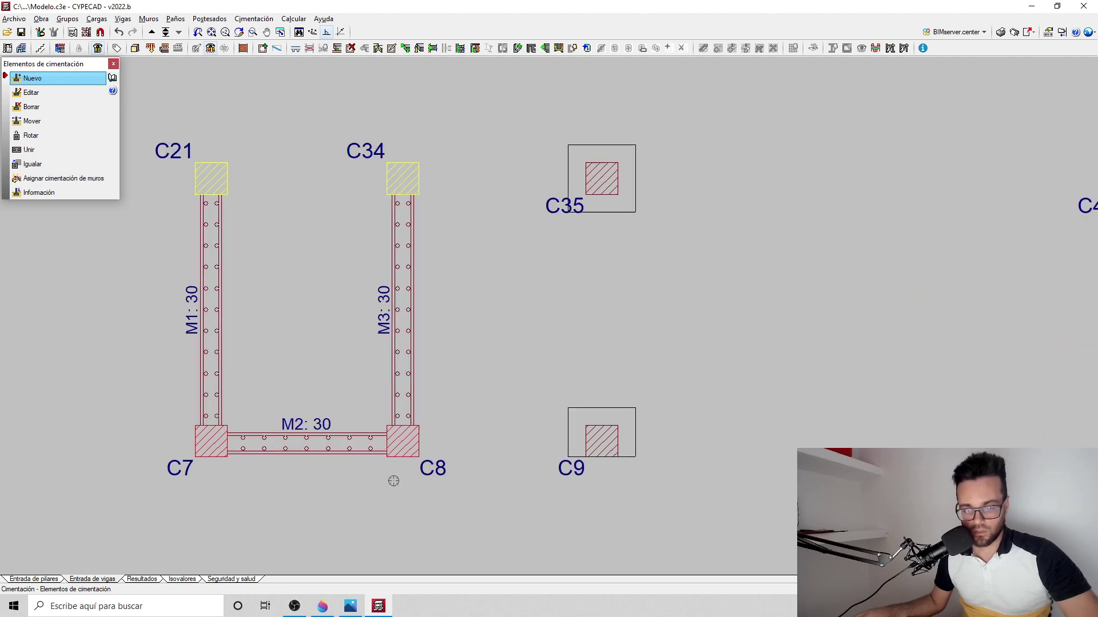
click(419, 444)
click(414, 402)
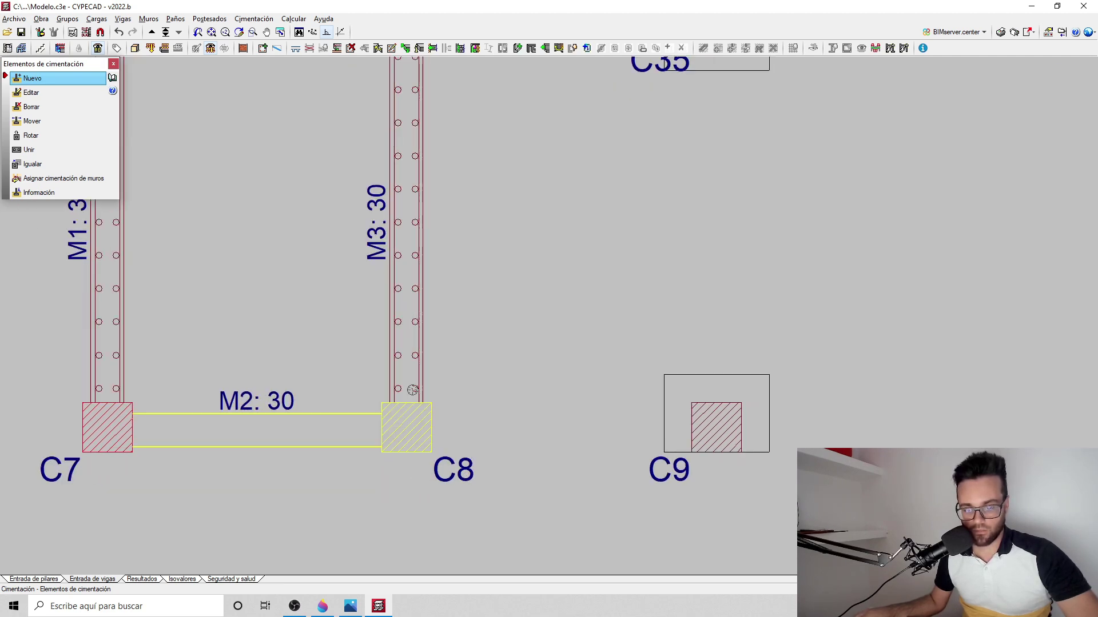
click(486, 311)
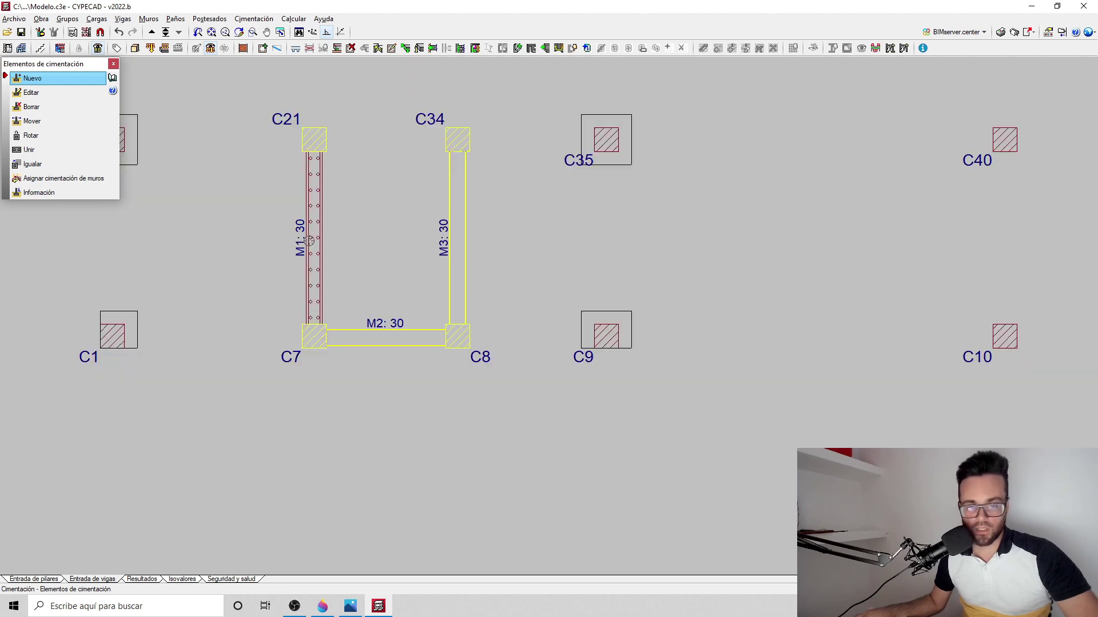
click(313, 210)
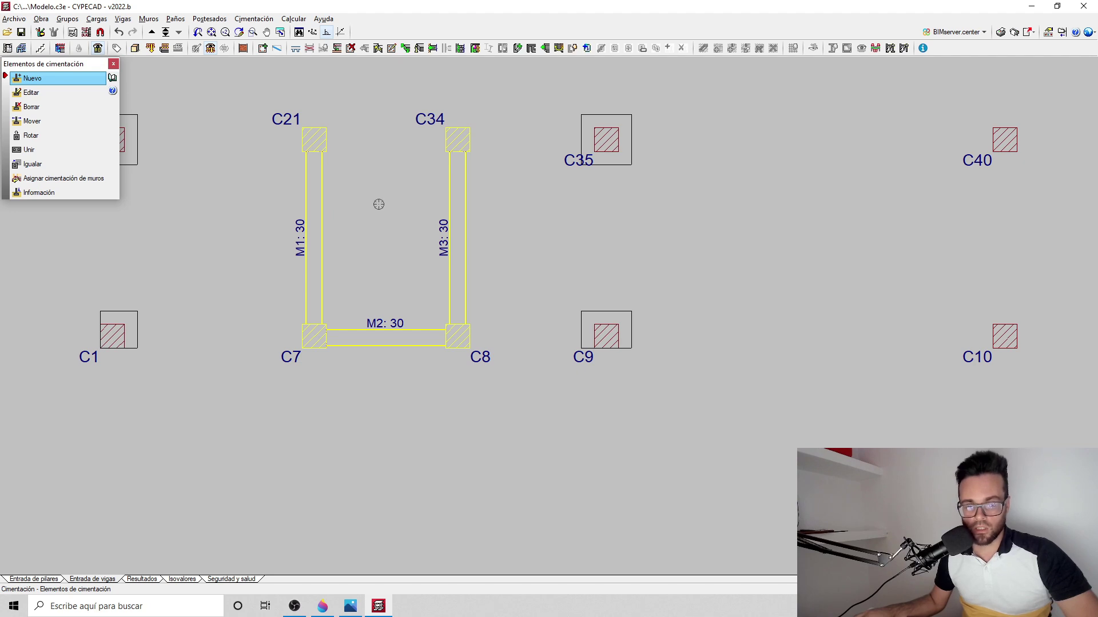
right_click(374, 255)
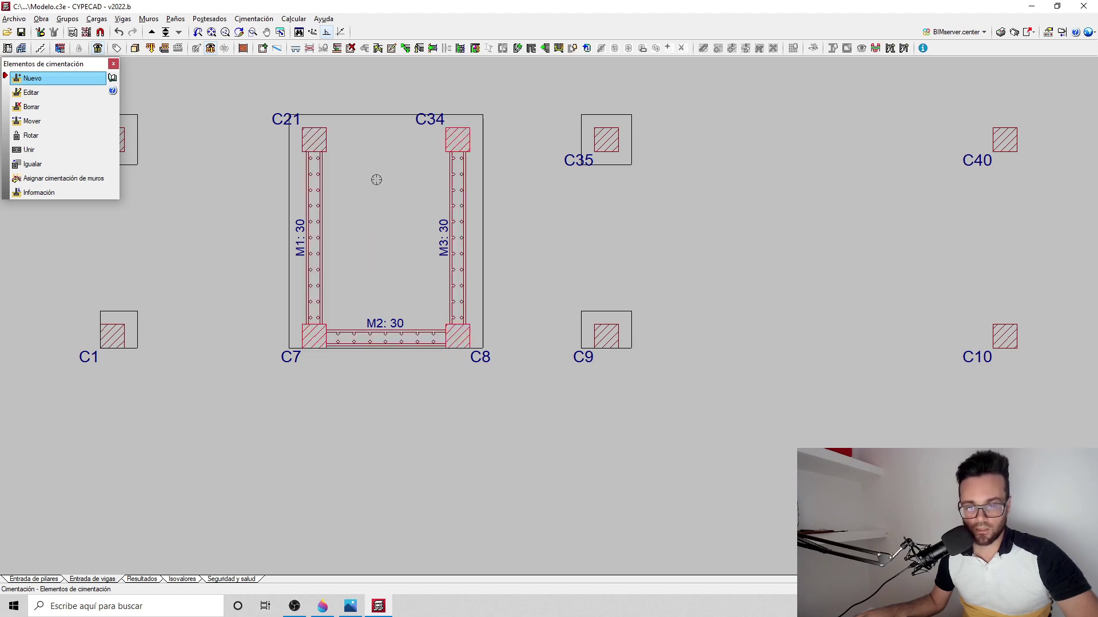
Create a multi-column footing under columns C11, C12, C42 and C43 and walls M4, M5 and M6
scroll(293, 344, down, 3)
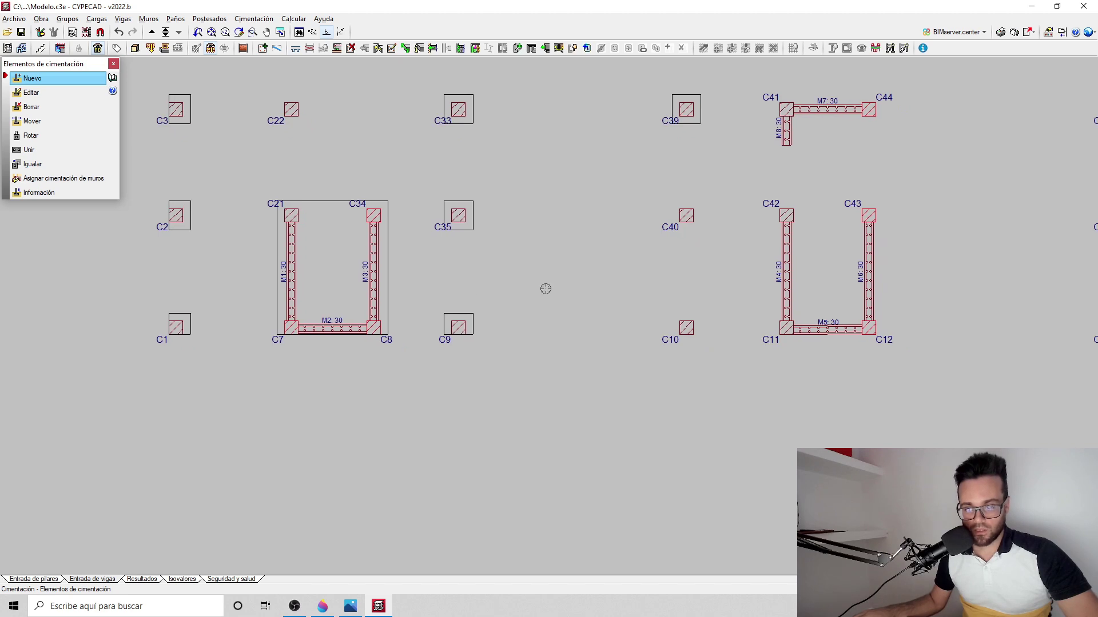
scroll(571, 320, down, 3)
click(531, 326)
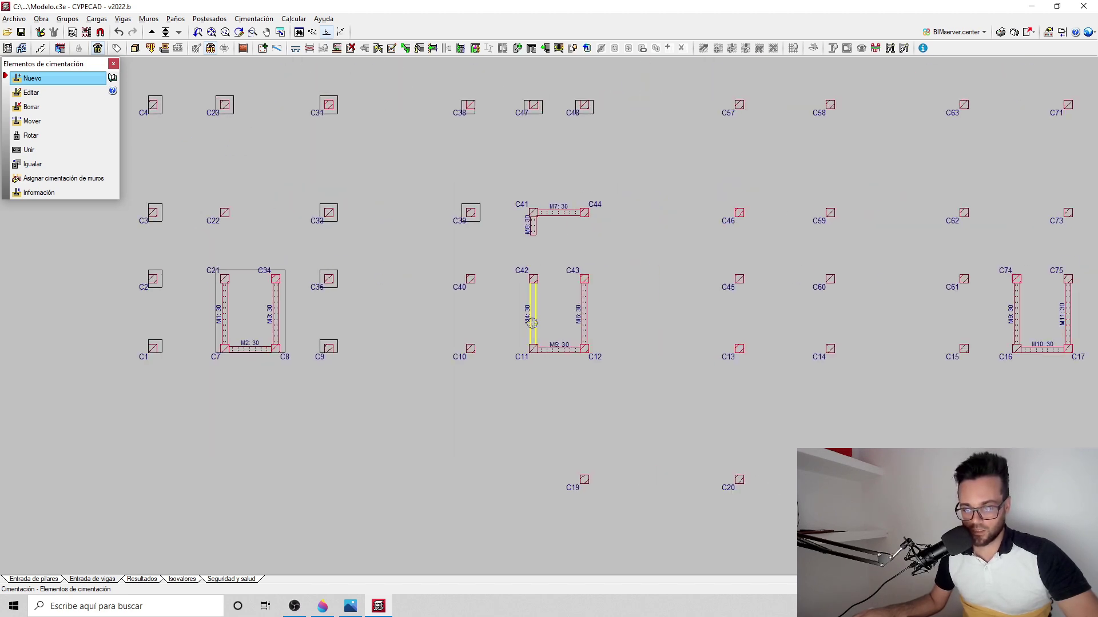
click(550, 349)
click(584, 319)
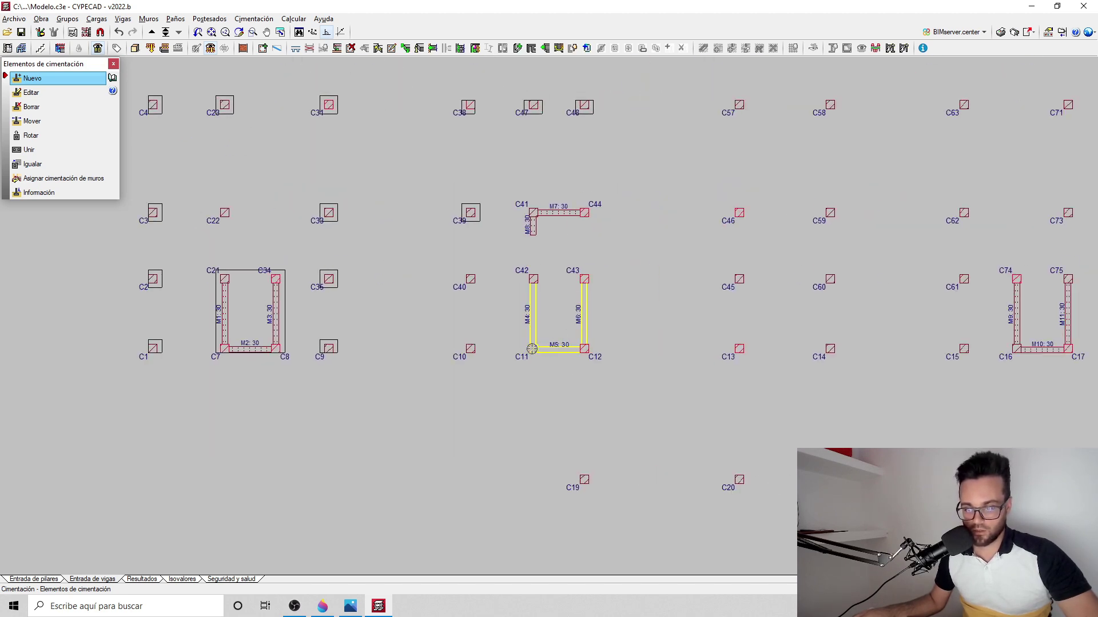
click(531, 349)
click(584, 349)
click(585, 279)
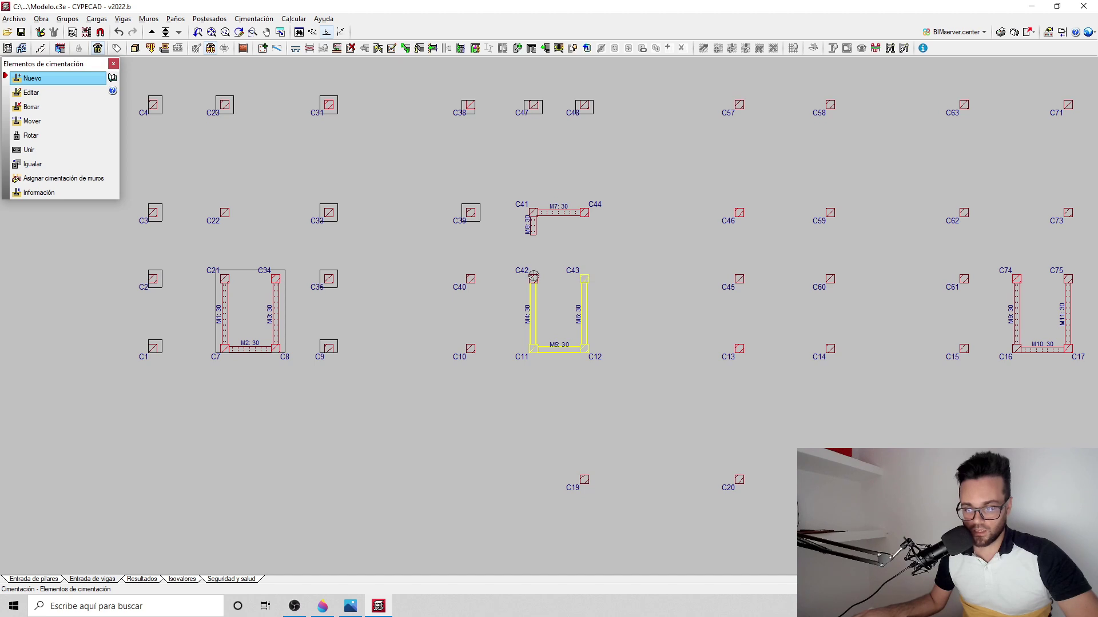
click(557, 293)
Create a multi-column footing under columns C41 and C44 and walls M7 and M8
click(560, 214)
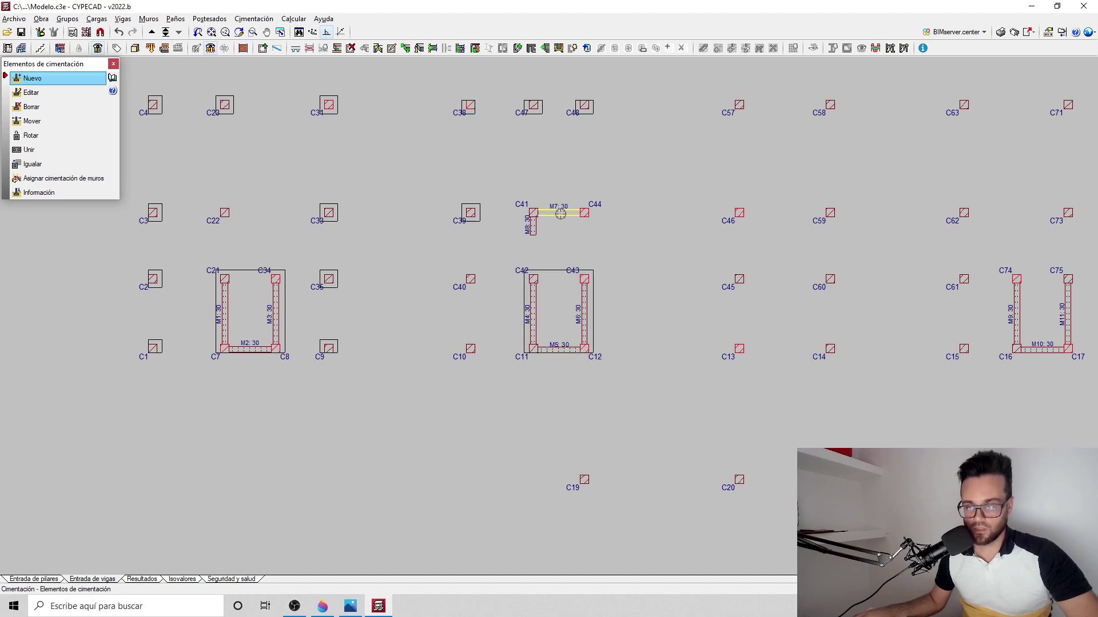
click(585, 212)
click(533, 213)
click(553, 216)
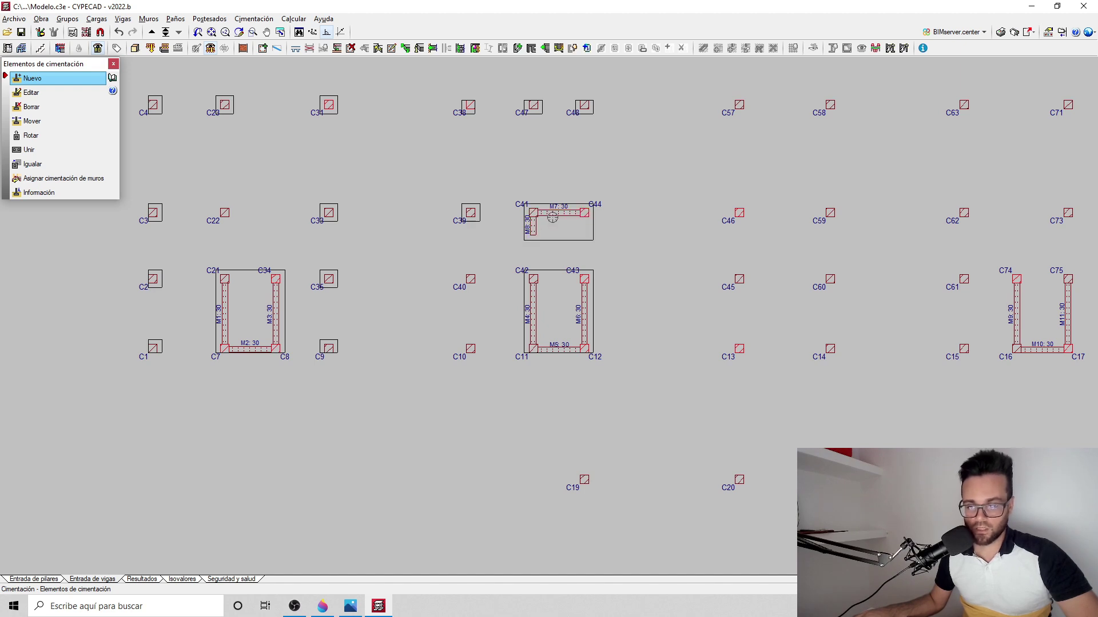
Create a multi-column footing under columns C74, C16, C17 and C75 and walls M9, M10 and M11
middle_drag(684, 289, 544, 282)
click(686, 276)
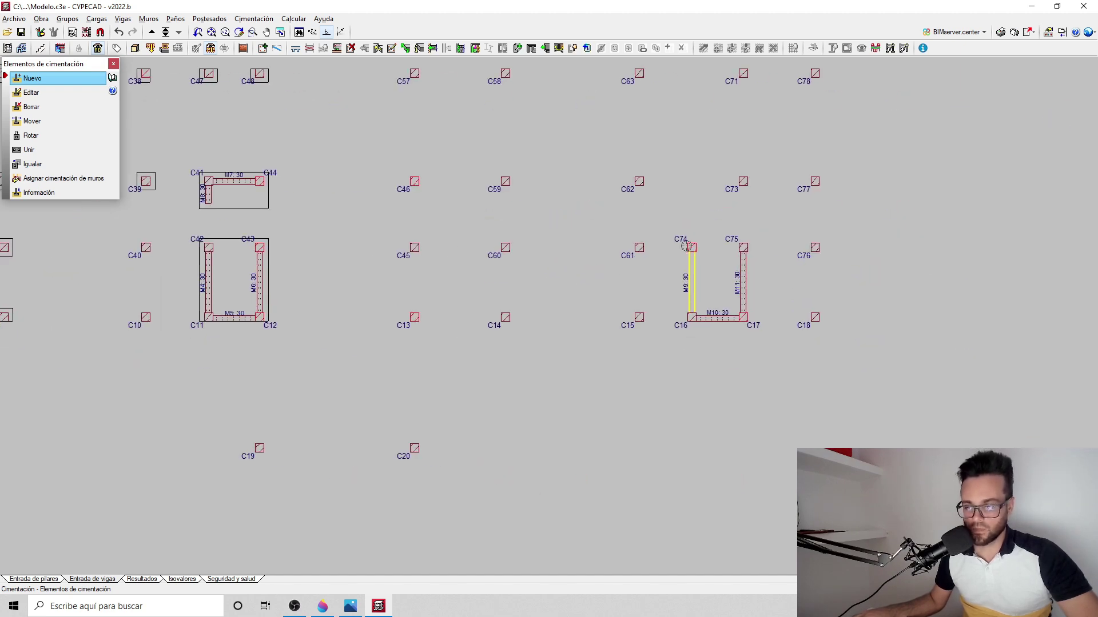
click(688, 245)
scroll(686, 309, up, 1)
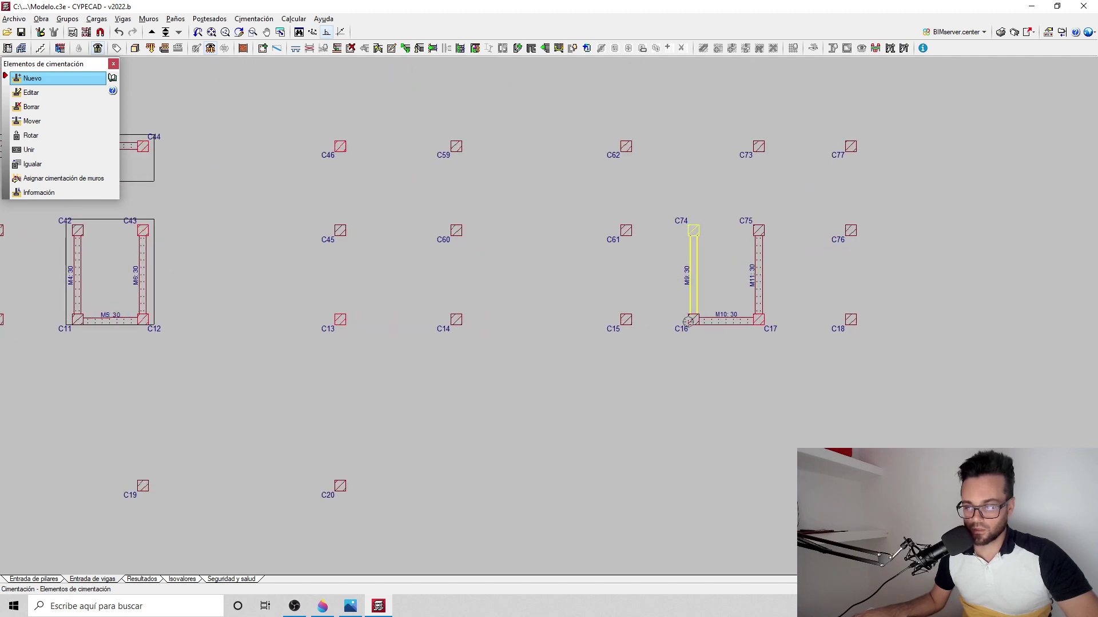
click(689, 321)
click(693, 320)
click(760, 299)
click(761, 322)
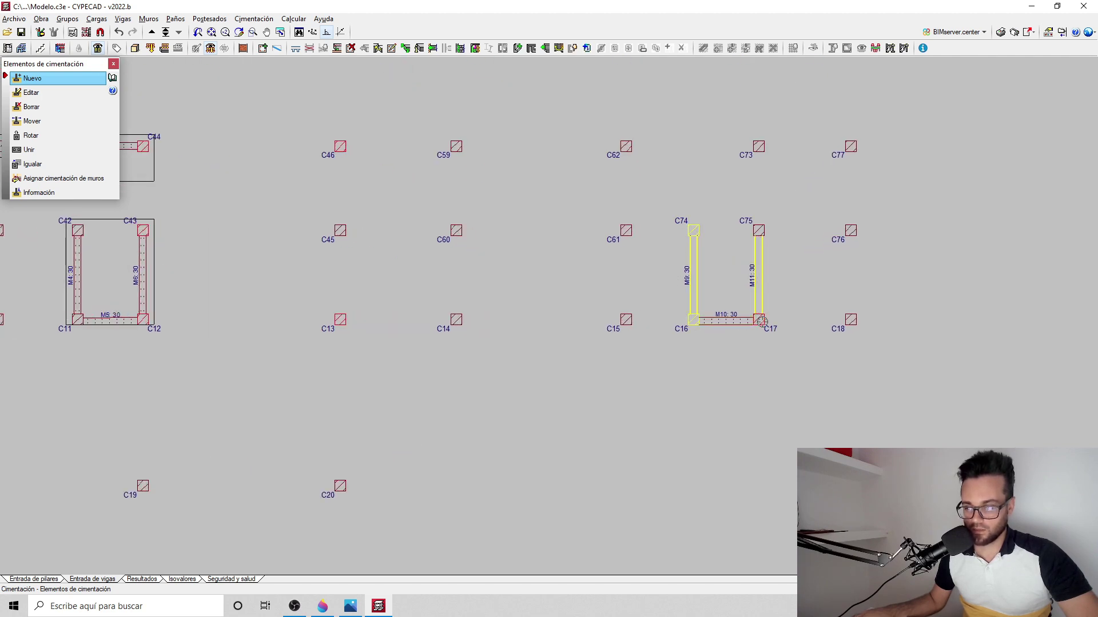
click(765, 329)
click(761, 230)
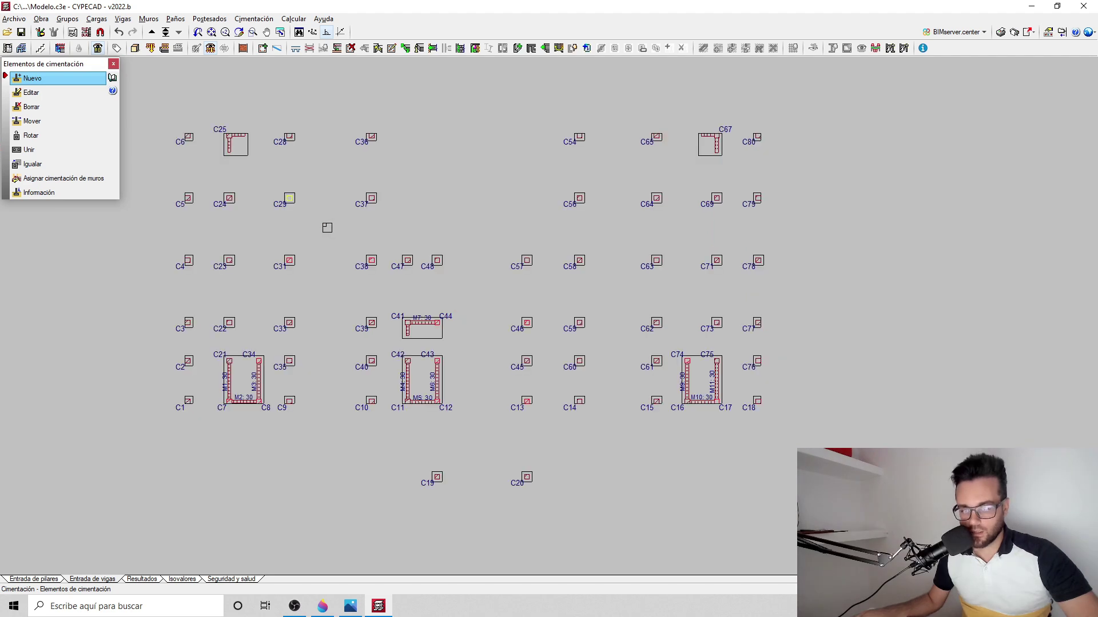
Examine the placed footings under the columns and wall cores in the building's 3D view, and close it
click(135, 48)
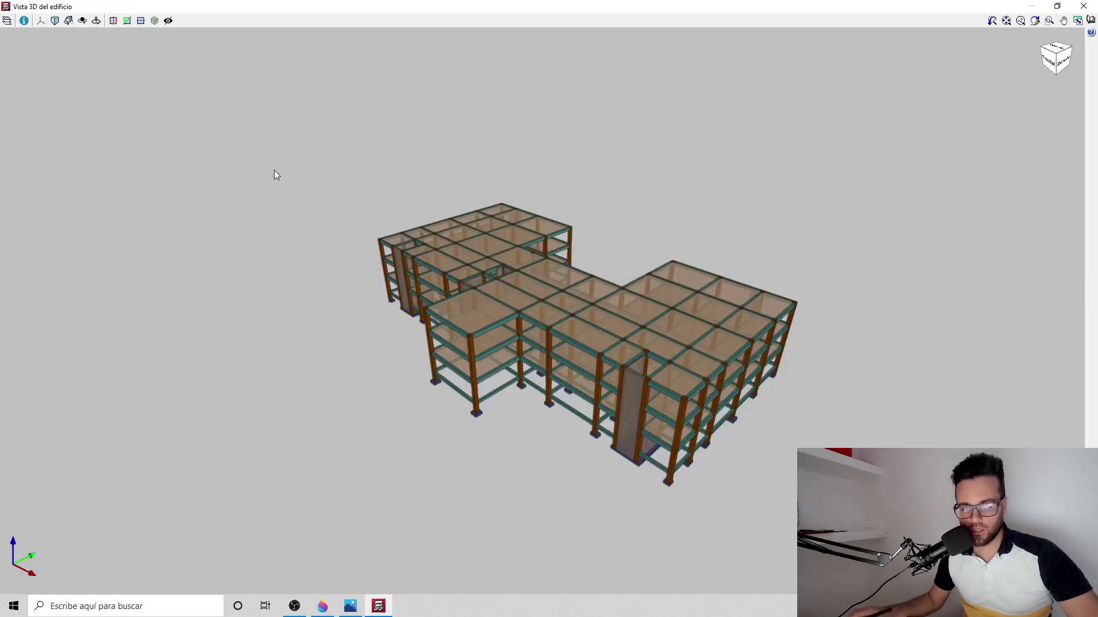
scroll(447, 430, up, 5)
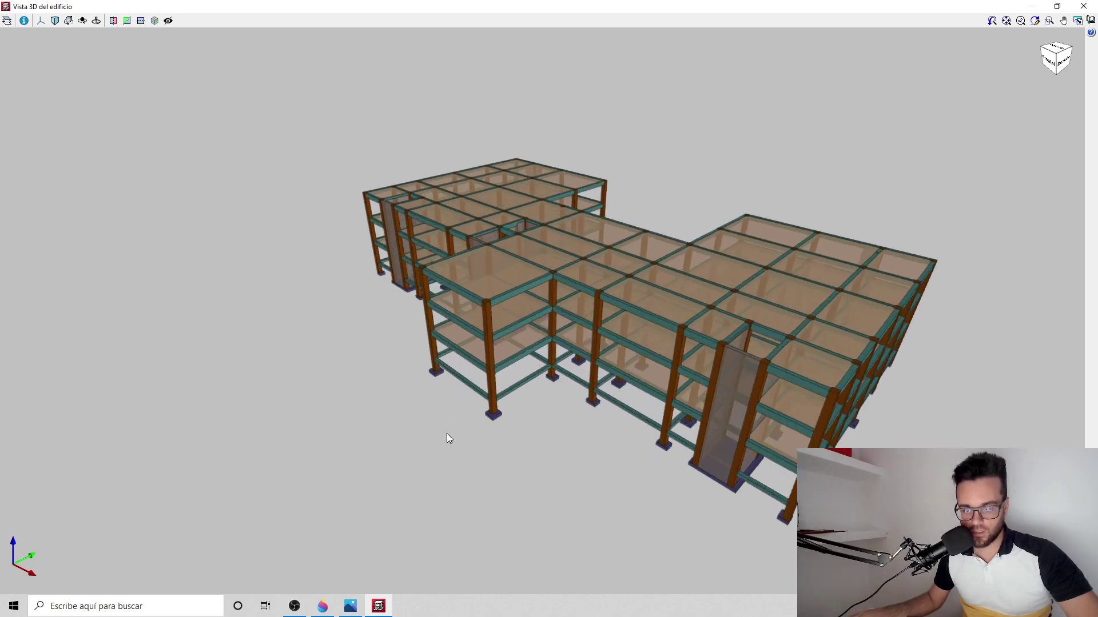
middle_drag(455, 427, 452, 366)
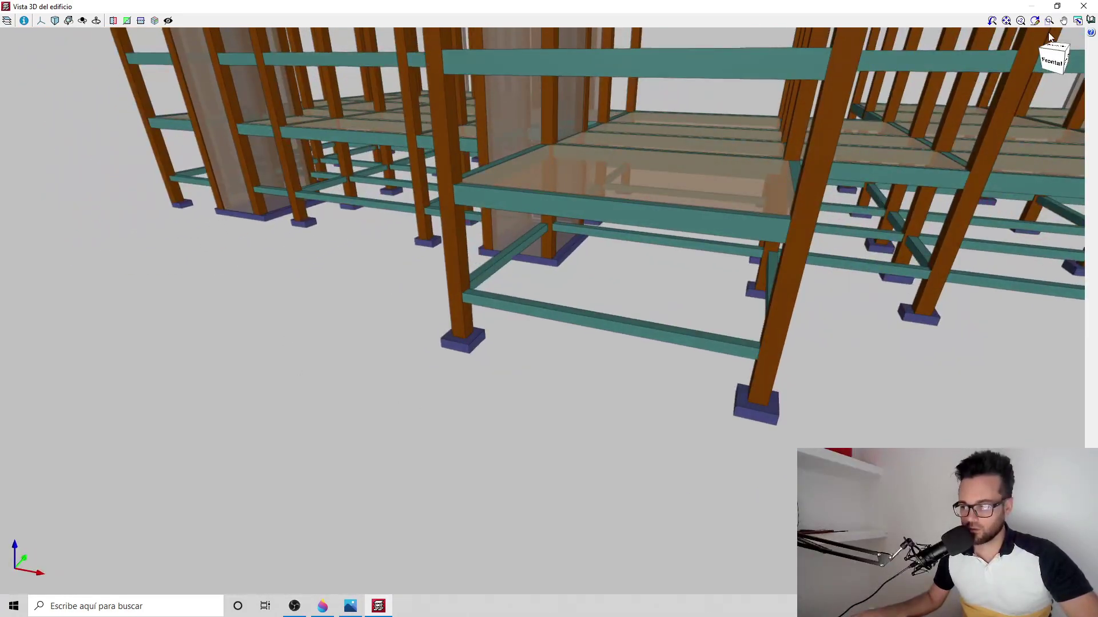
click(1083, 5)
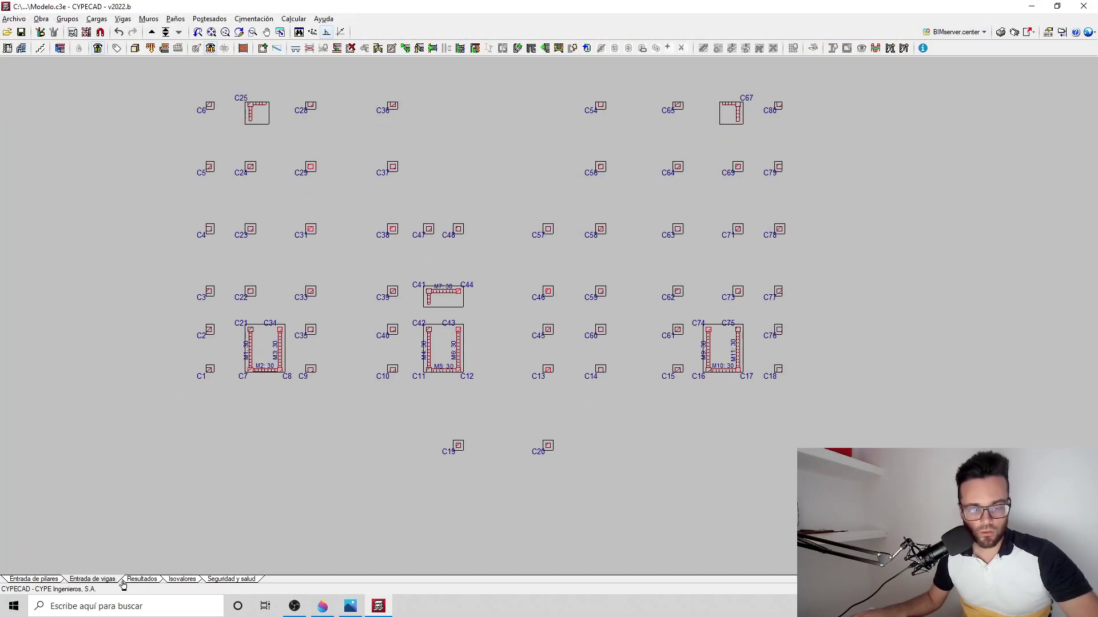
Open the Dimensionar options for sizing the foundation elements
click(253, 18)
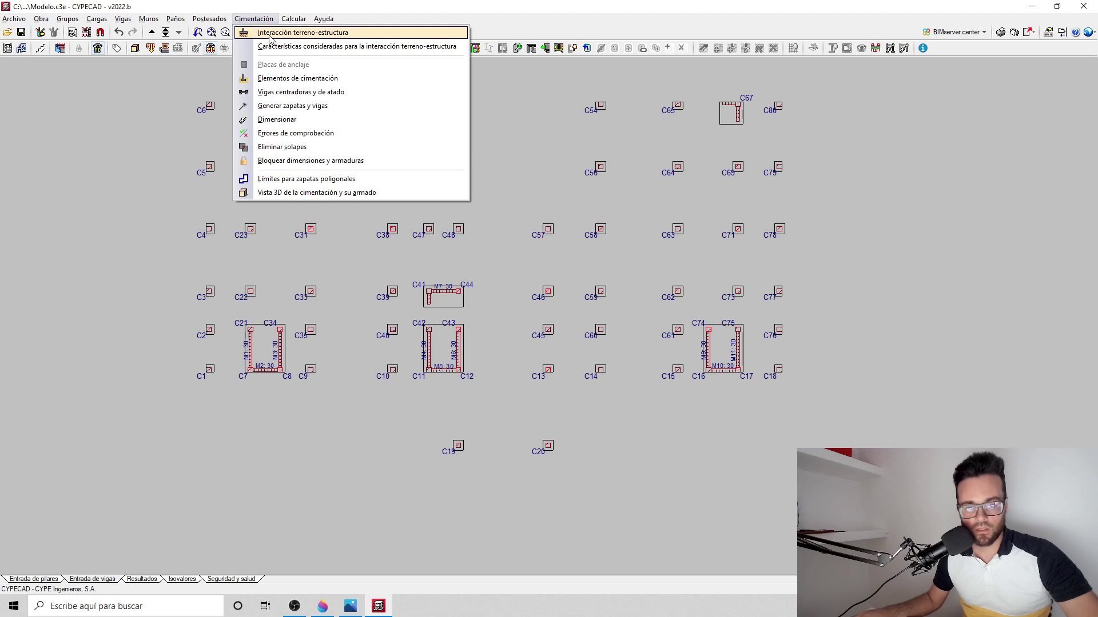
click(297, 119)
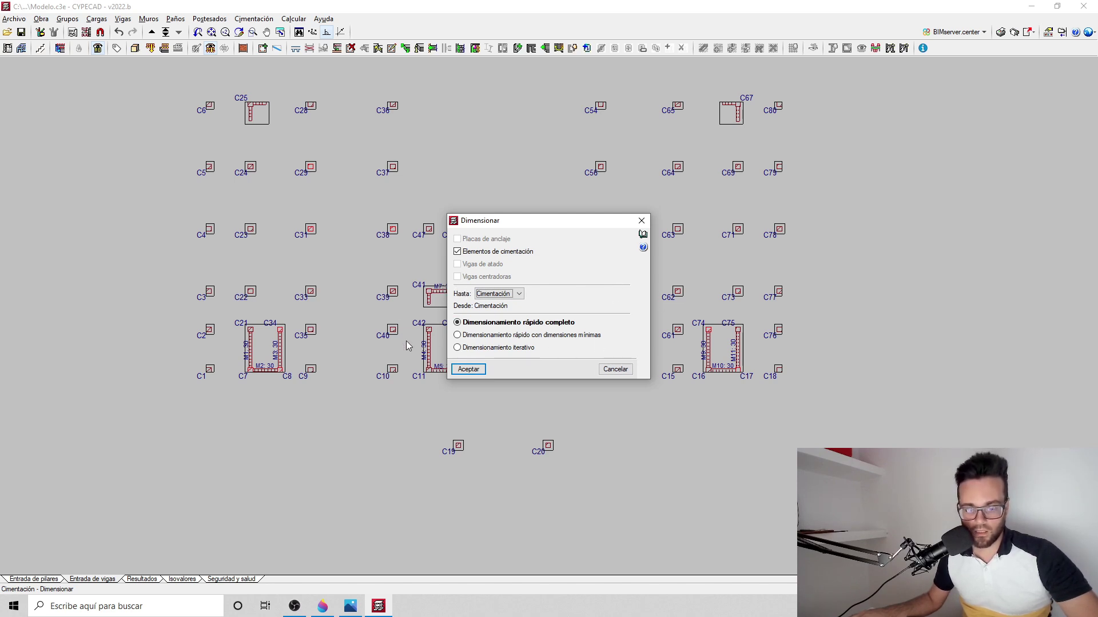
Switch to Paint 3D and erase the old reinforcement sketch from the white canvas area
click(322, 606)
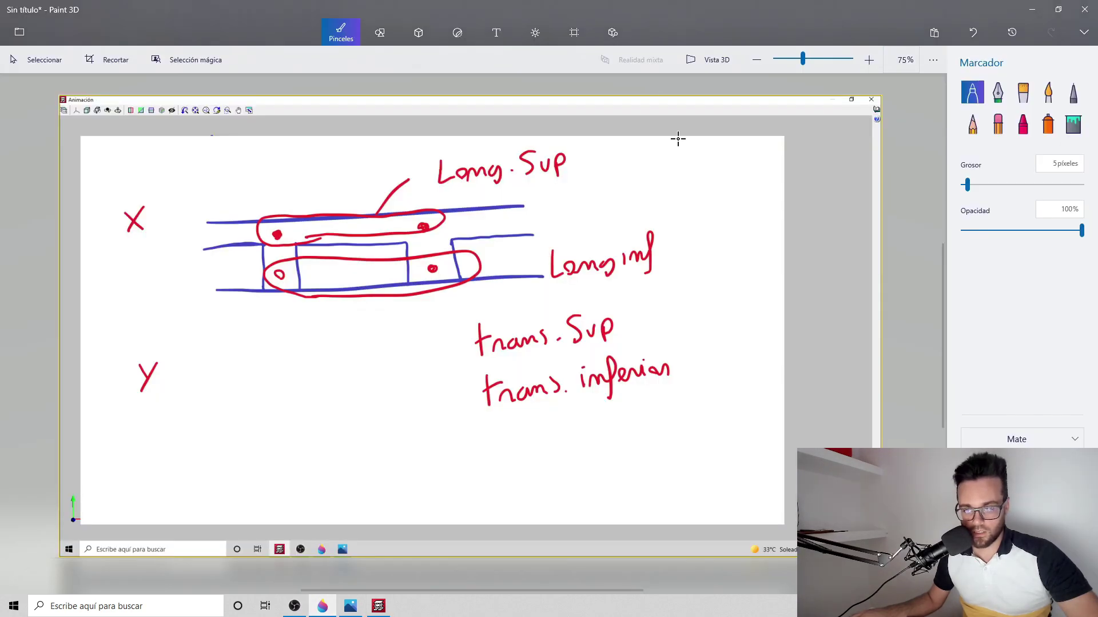
click(574, 32)
drag(733, 150, 90, 510)
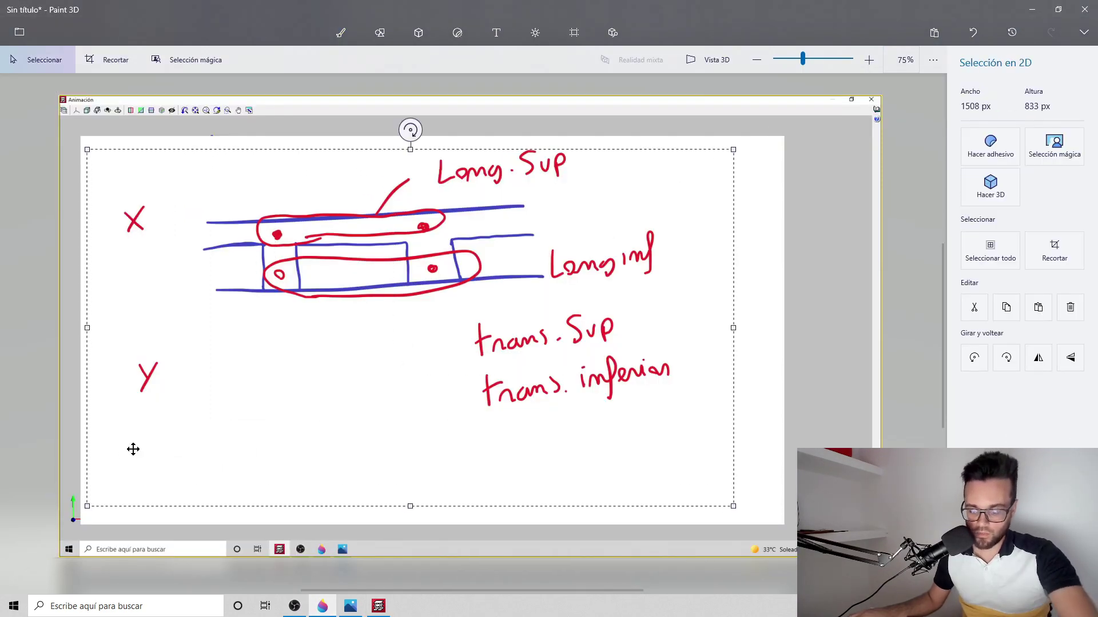
key(Delete)
Sketch in red marker the side view of a column standing on the edge of an eccentric footing
click(341, 32)
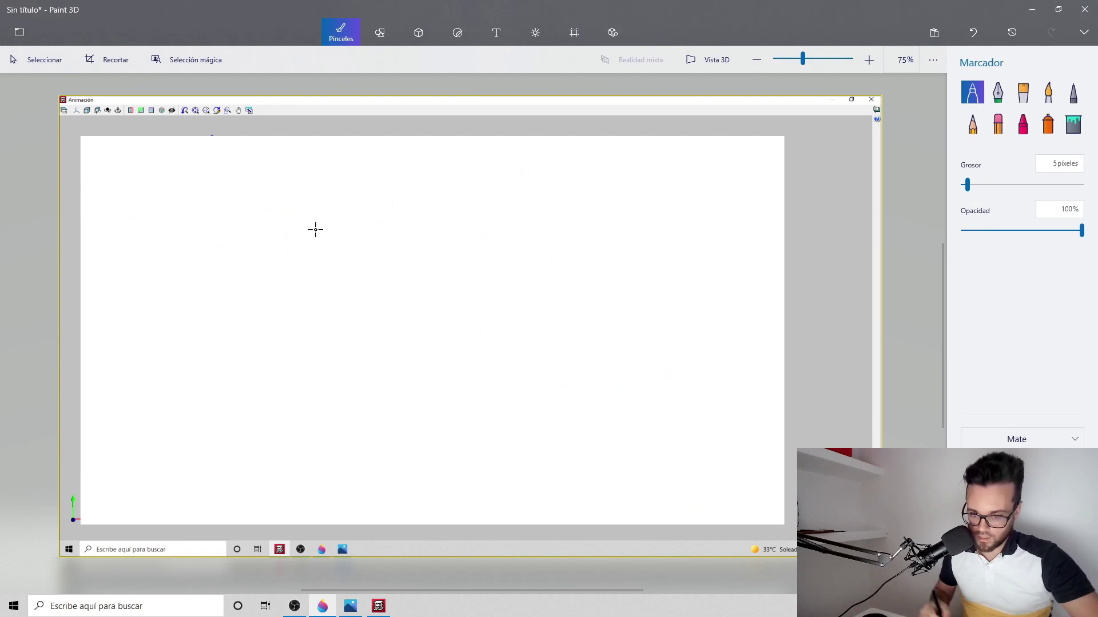
drag(258, 188, 264, 329)
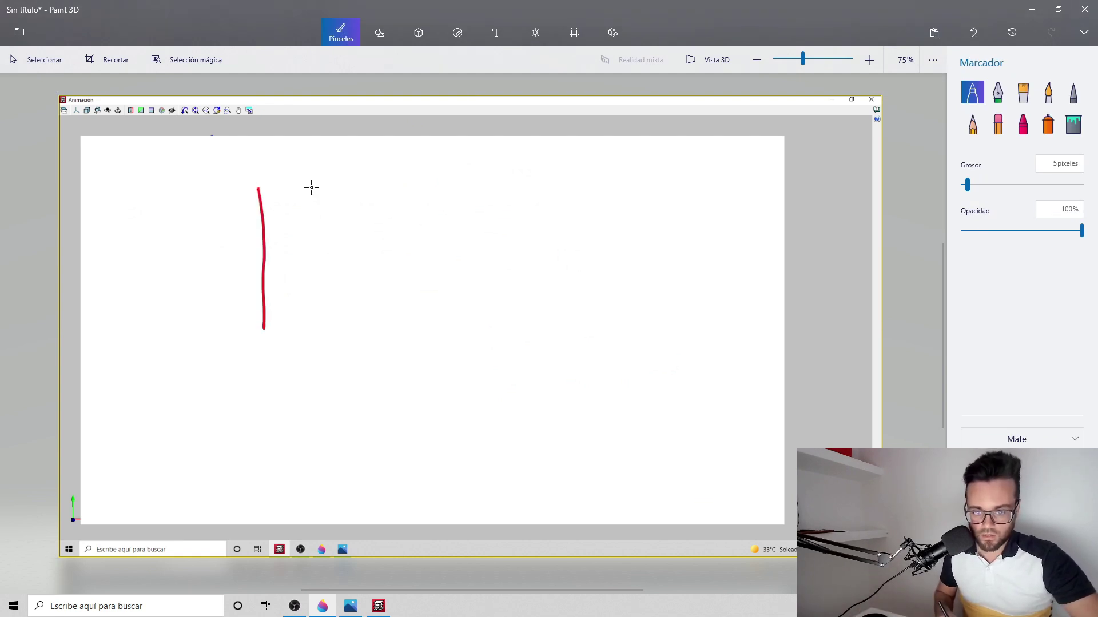
mouse_move(311, 183)
mouse_down()
mouse_move(313, 316)
mouse_move(430, 319)
mouse_up()
mouse_move(263, 330)
mouse_down()
mouse_move(265, 362)
mouse_move(419, 391)
mouse_up()
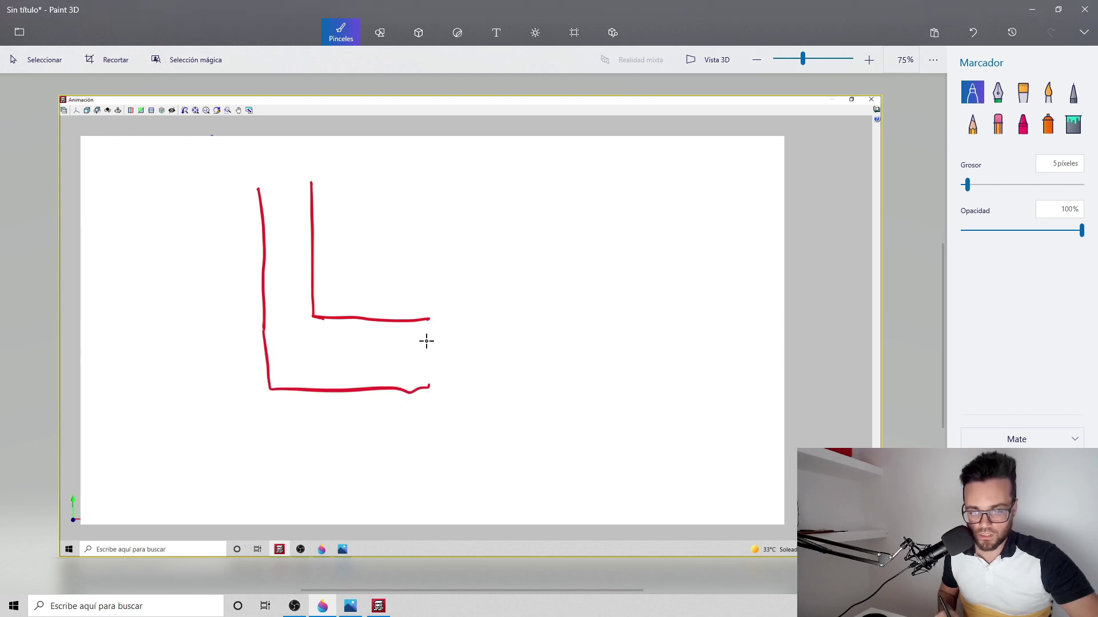
drag(429, 314, 423, 389)
Draw a tapering soil pressure diagram with three upward arrows beneath the sketched footing
mouse_move(274, 418)
mouse_down()
mouse_move(434, 413)
mouse_move(275, 471)
mouse_move(278, 515)
mouse_move(426, 426)
mouse_move(425, 440)
mouse_up()
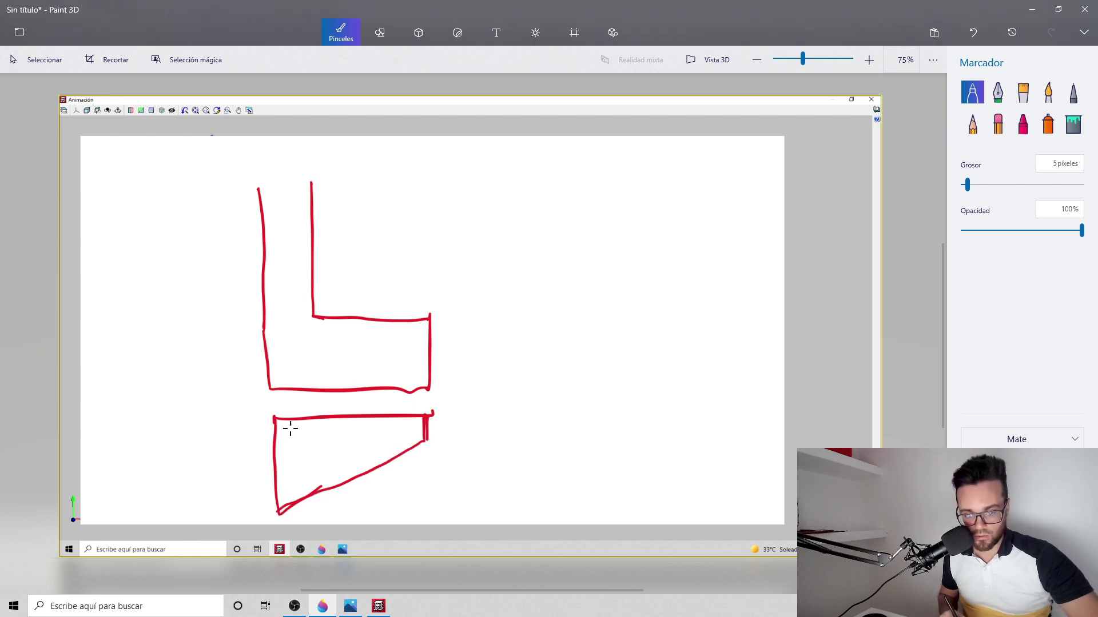
drag(295, 423, 299, 482)
mouse_move(288, 427)
mouse_down()
mouse_move(303, 427)
mouse_move(343, 483)
mouse_up()
mouse_move(337, 429)
mouse_down()
mouse_move(389, 457)
mouse_move(397, 413)
mouse_up()
Draw a wider and deeper footing outline around the first one in the sketch
mouse_move(309, 314)
mouse_down()
mouse_move(431, 314)
mouse_move(490, 362)
mouse_move(494, 420)
mouse_up()
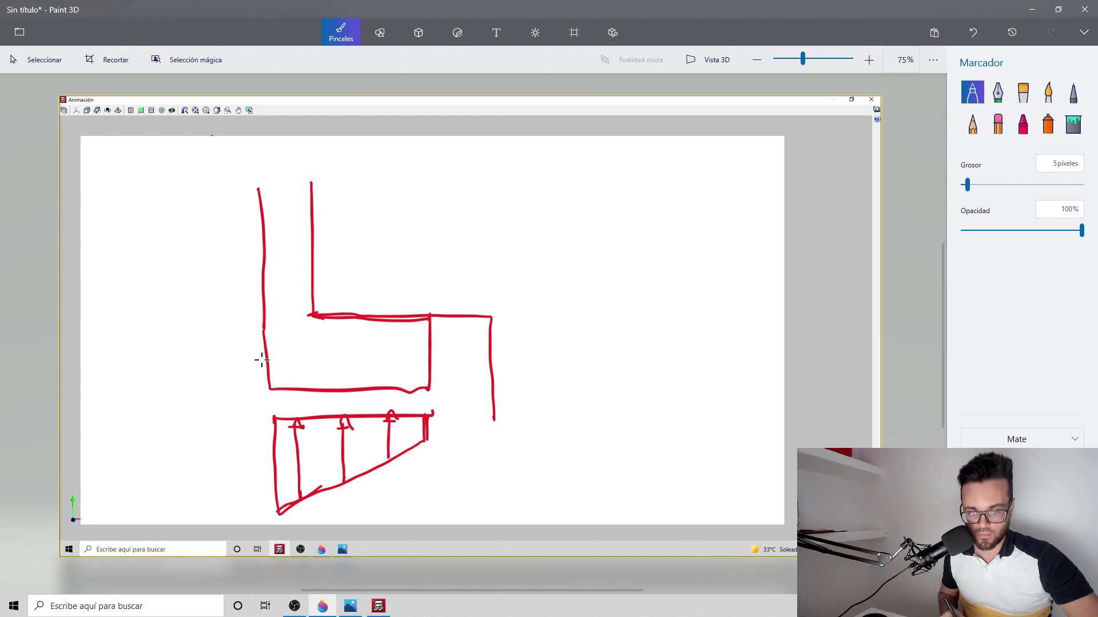
mouse_move(262, 352)
mouse_down()
mouse_move(264, 421)
mouse_move(495, 421)
mouse_up()
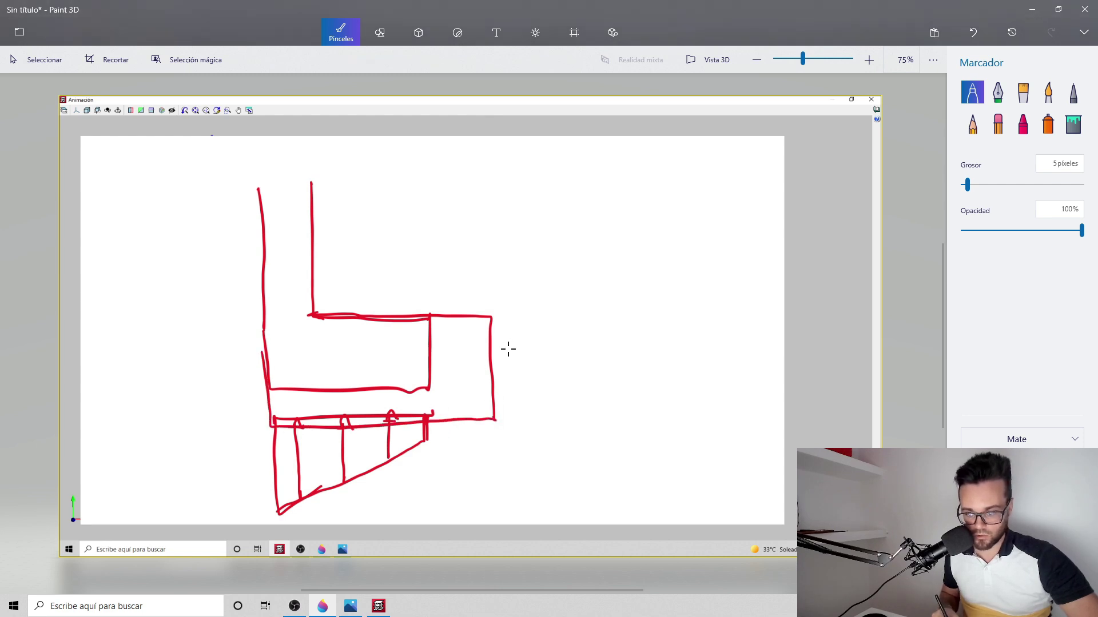
Draw the upper and lower edges of a beam extending from the enlarged footing and label it "V. Cantiliver"
drag(495, 318, 678, 317)
drag(488, 378, 659, 378)
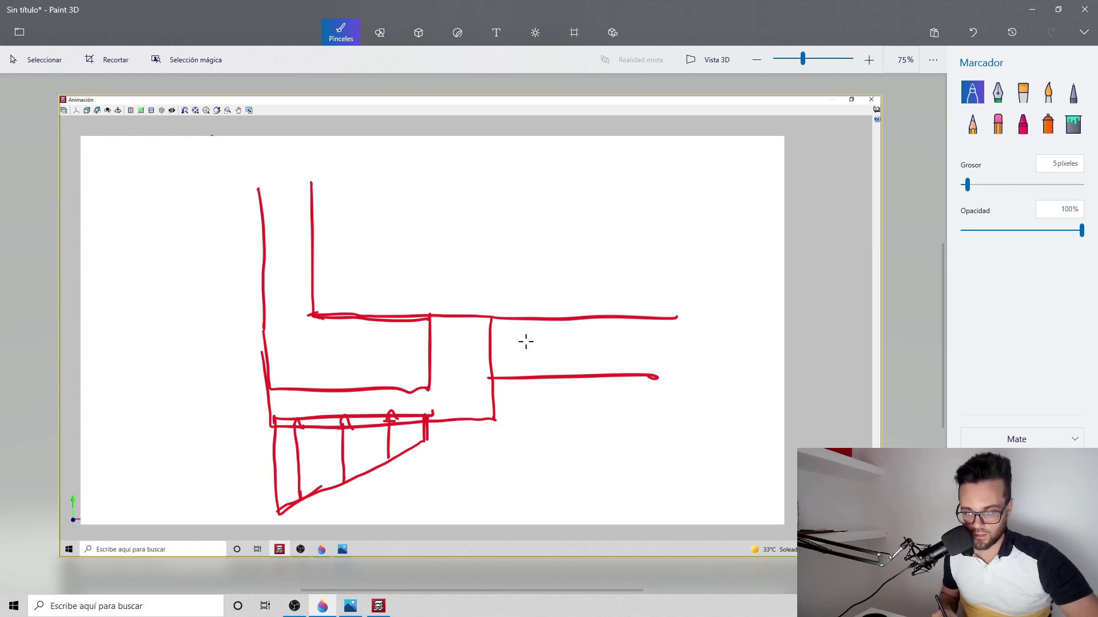
key(ctrl+z)
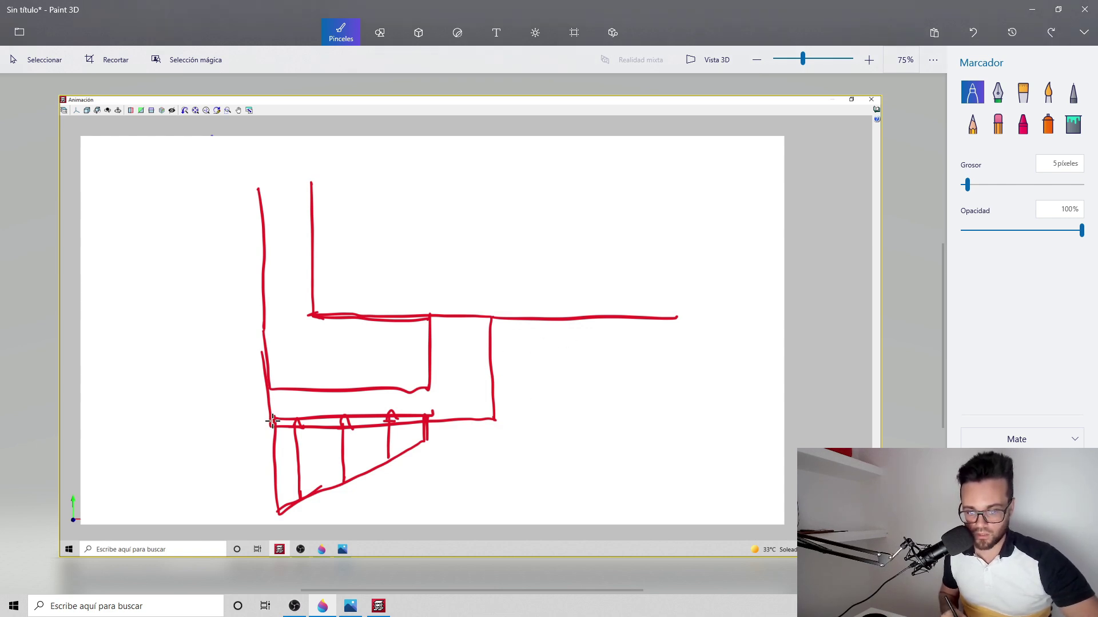
mouse_move(273, 421)
mouse_down()
mouse_move(275, 448)
mouse_move(304, 456)
mouse_move(583, 444)
mouse_move(728, 453)
mouse_up()
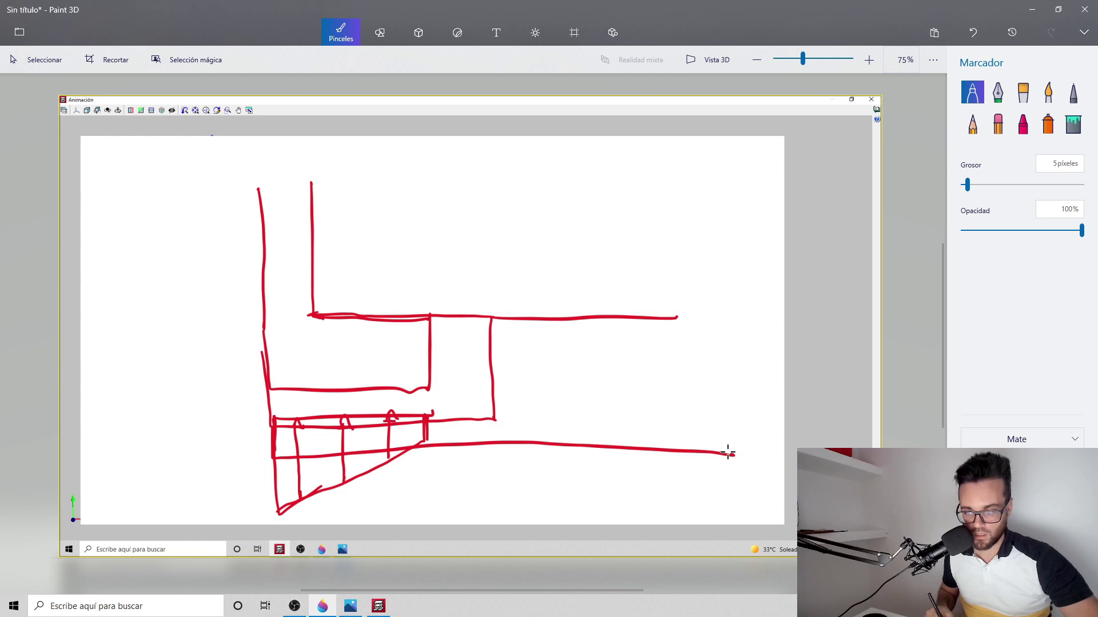
mouse_move(526, 352)
mouse_down()
mouse_move(532, 382)
mouse_move(545, 364)
mouse_move(572, 393)
mouse_move(592, 379)
mouse_up()
click(549, 391)
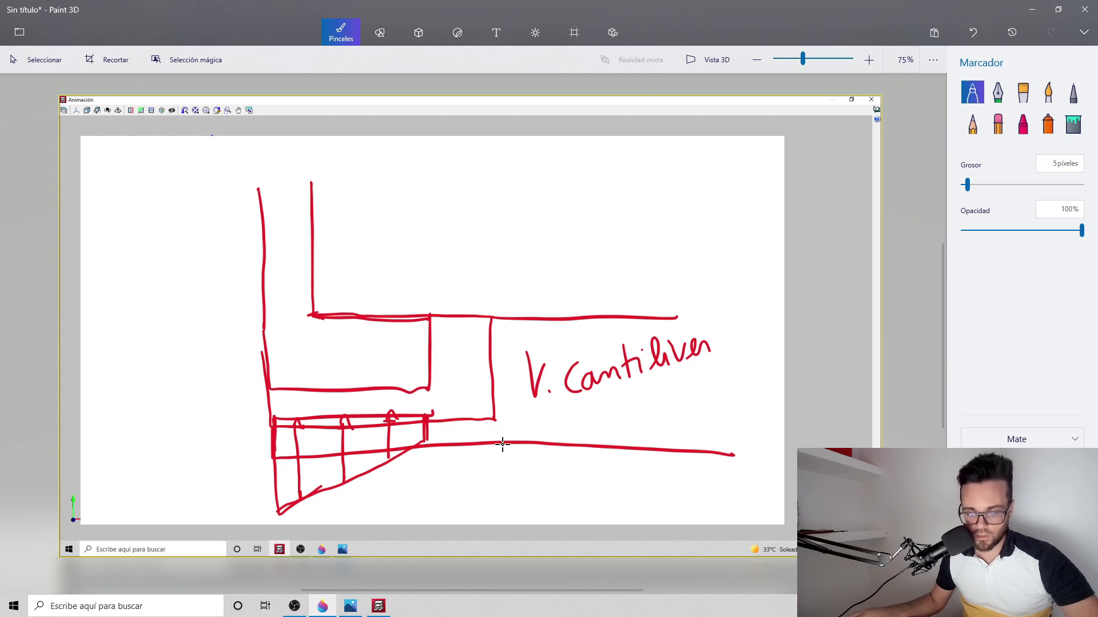
Return to CYPECAD, size the foundation elements with Dimensionamiento rápido completo, and close the incident report
click(378, 606)
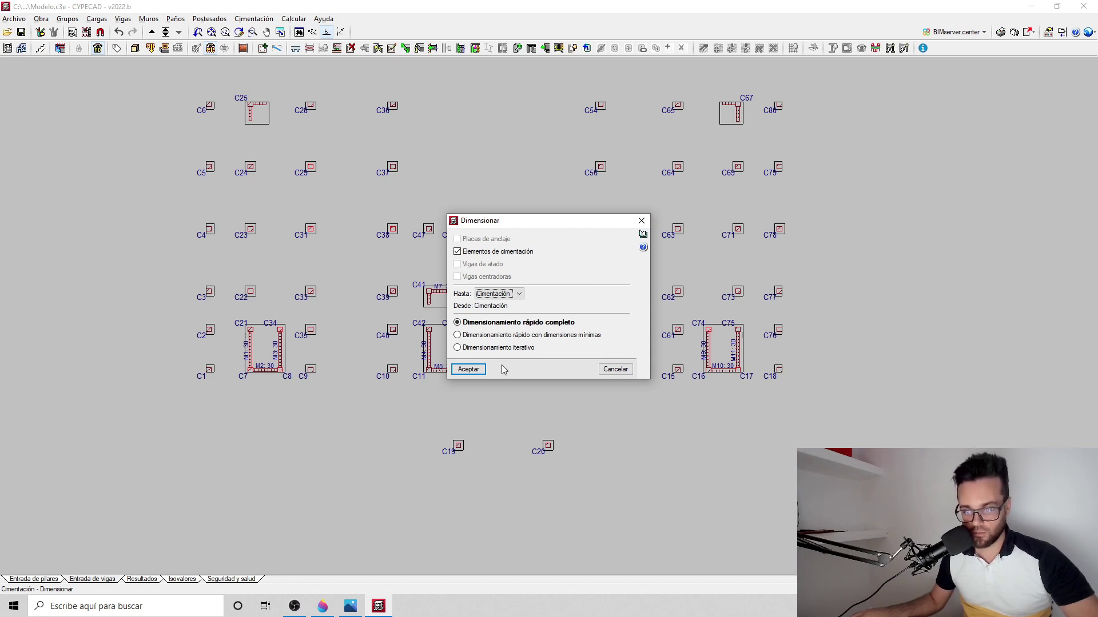
click(475, 369)
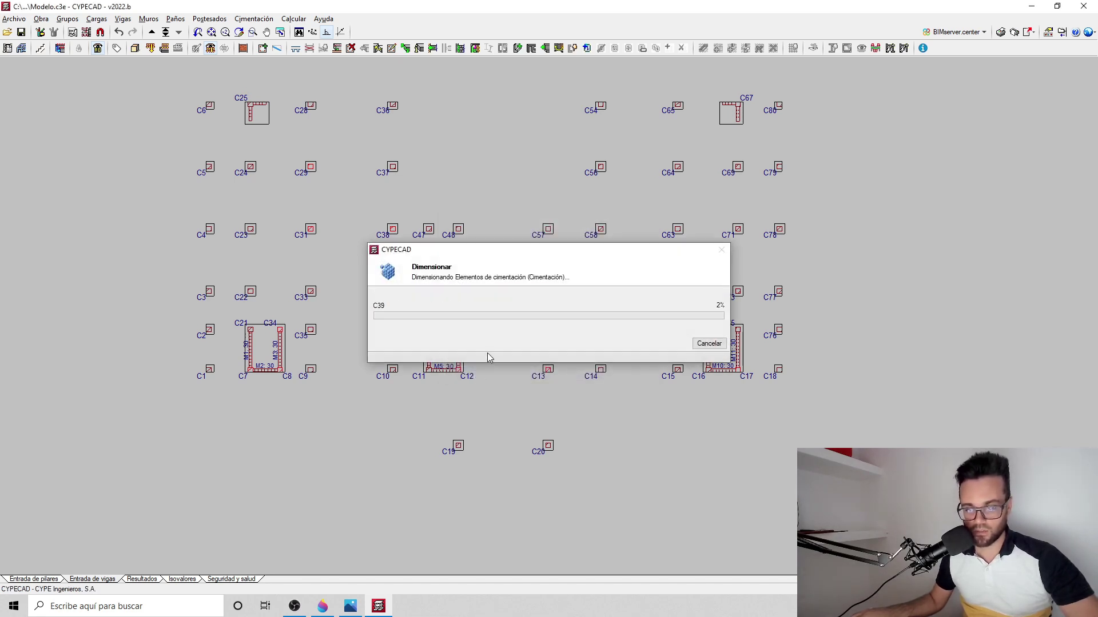
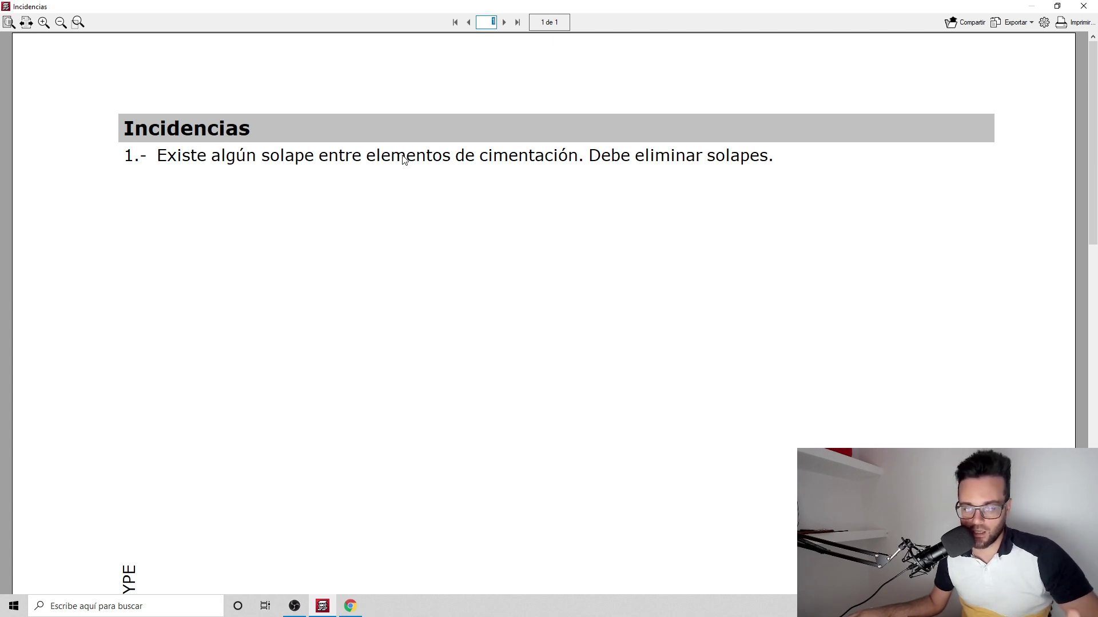
click(1088, 12)
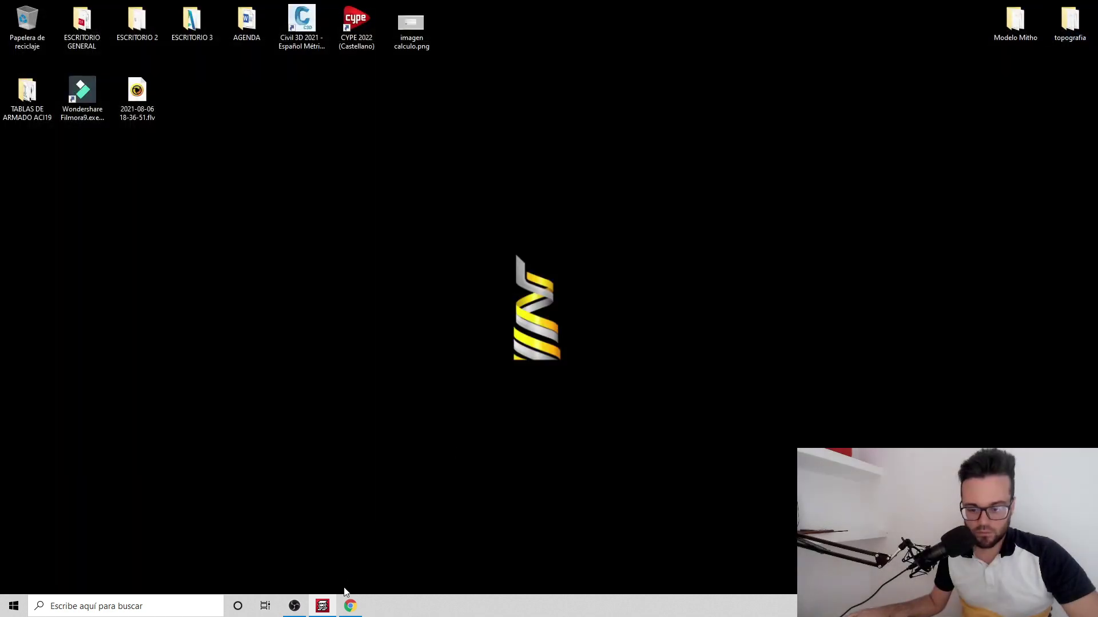
click(323, 606)
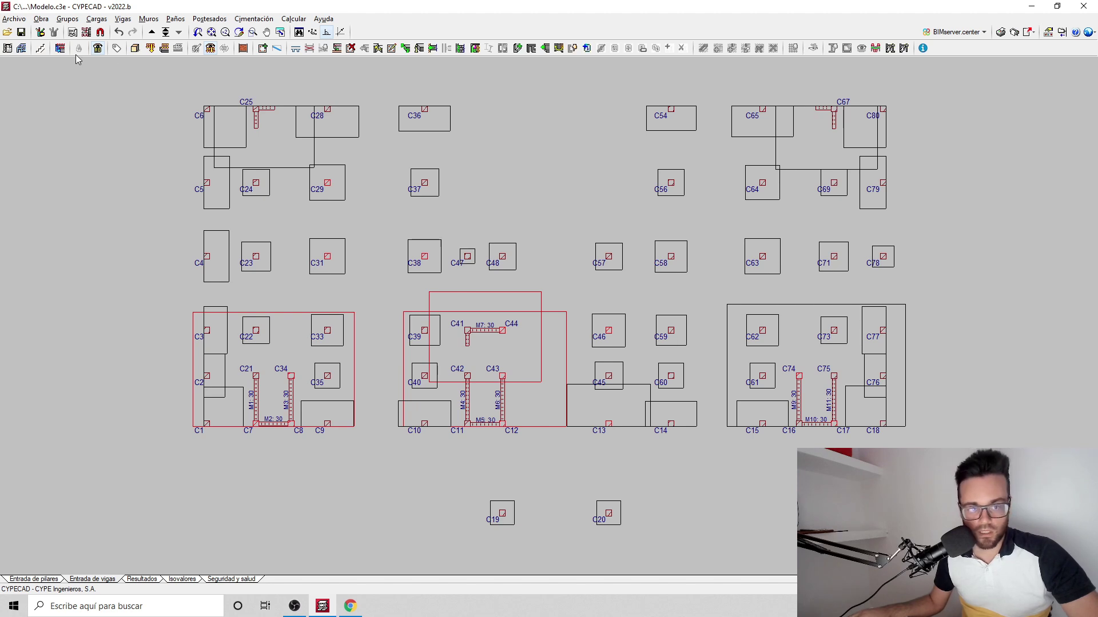
Review the soil bearing pressures for persistent and for seismic and accidental situations in the project's general data, and close the dialogs
click(41, 19)
click(54, 30)
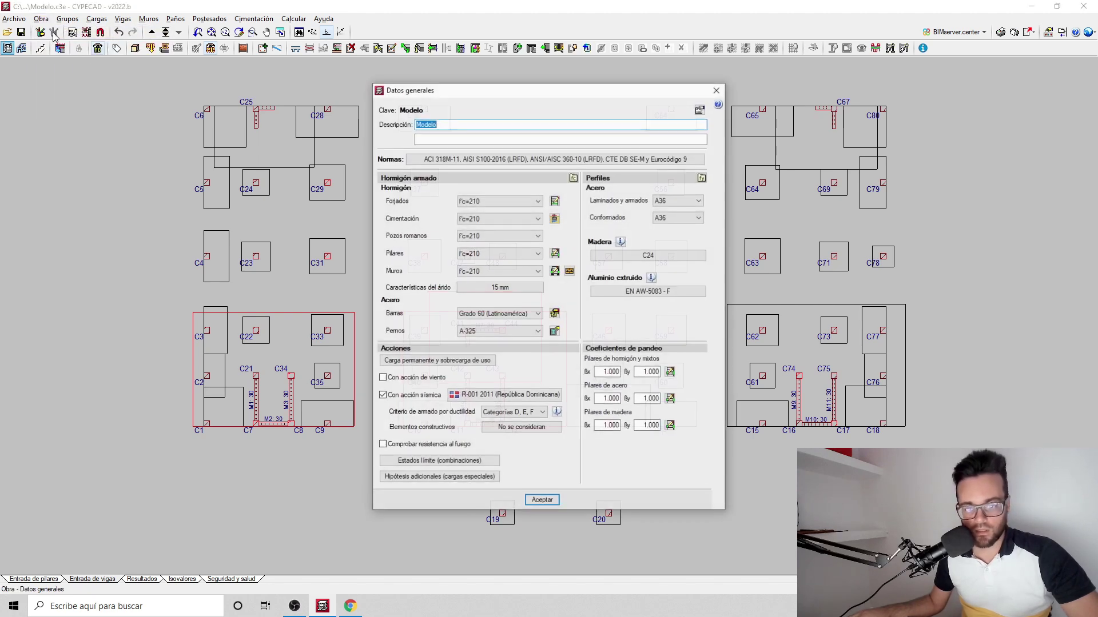
click(554, 218)
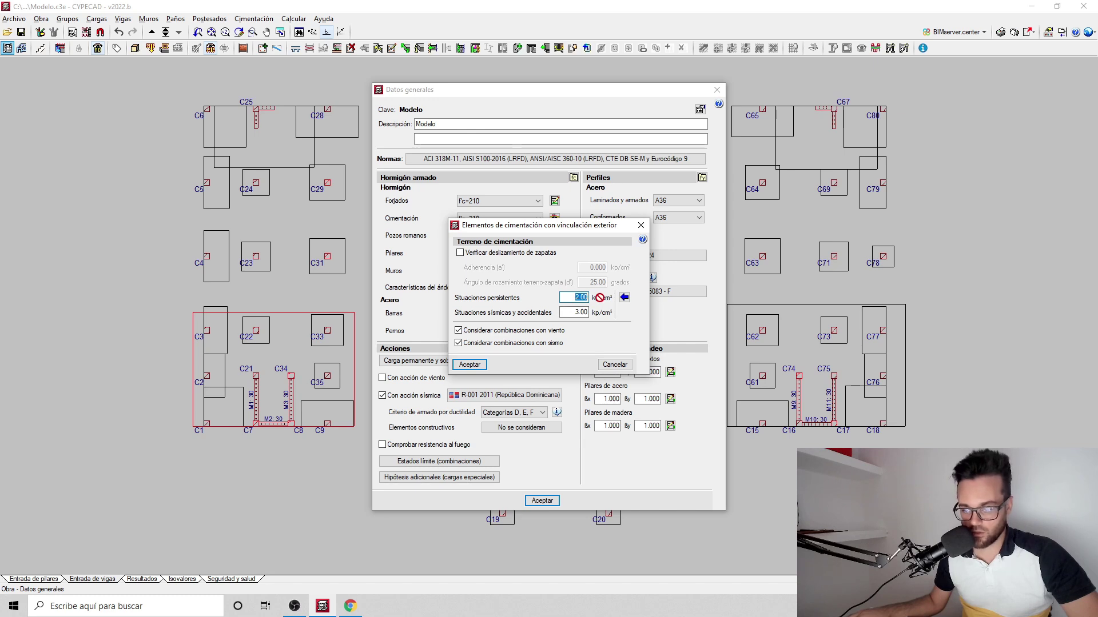
click(576, 312)
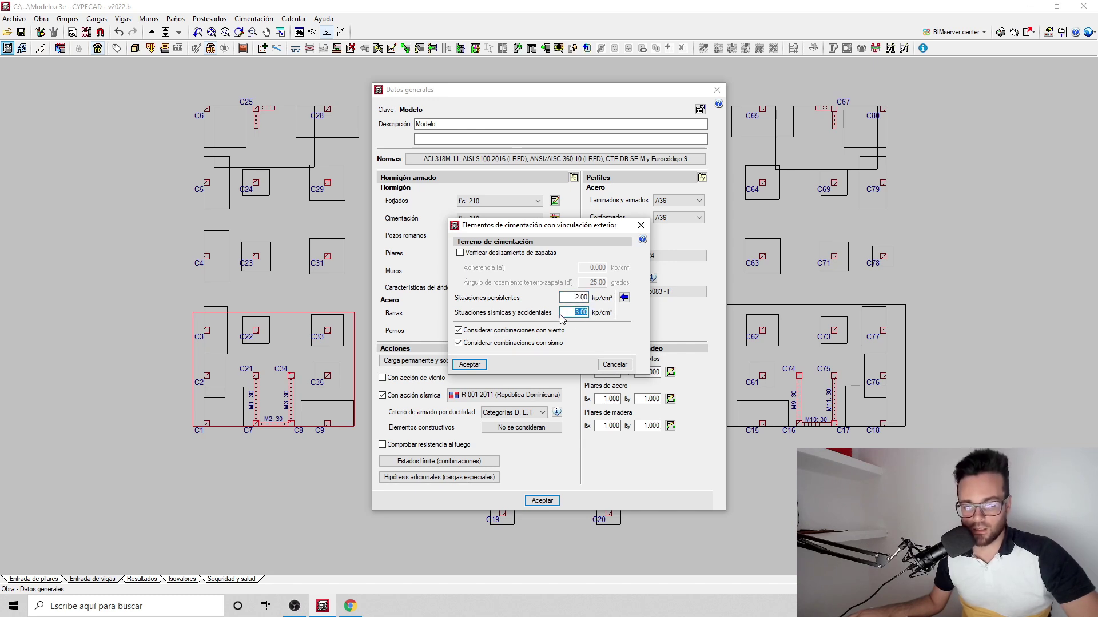
click(579, 297)
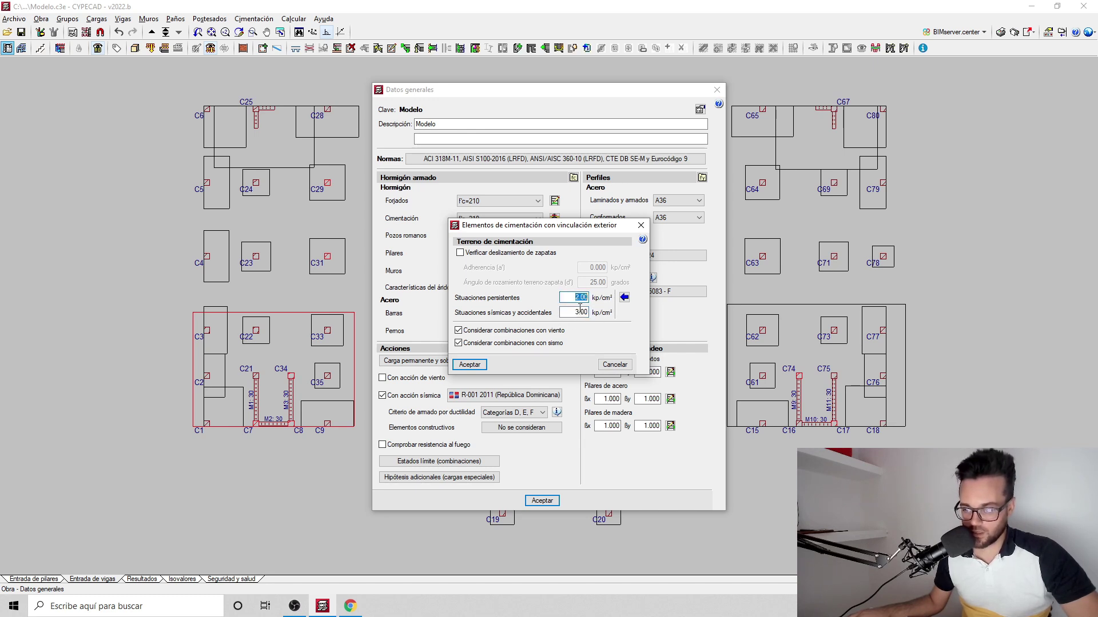
click(579, 312)
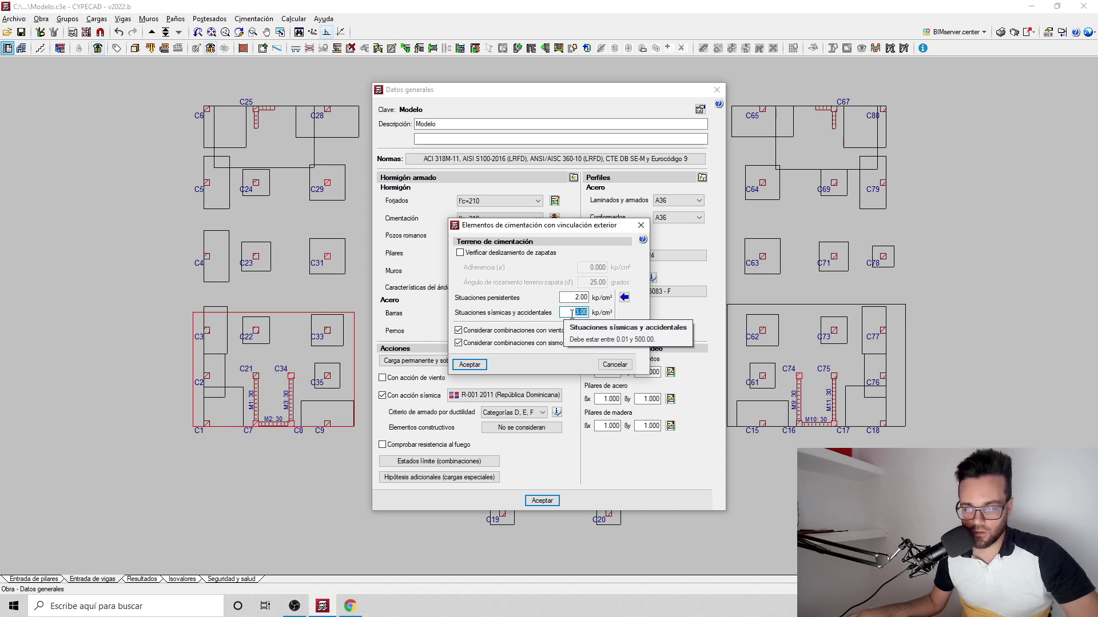
drag(568, 297, 594, 299)
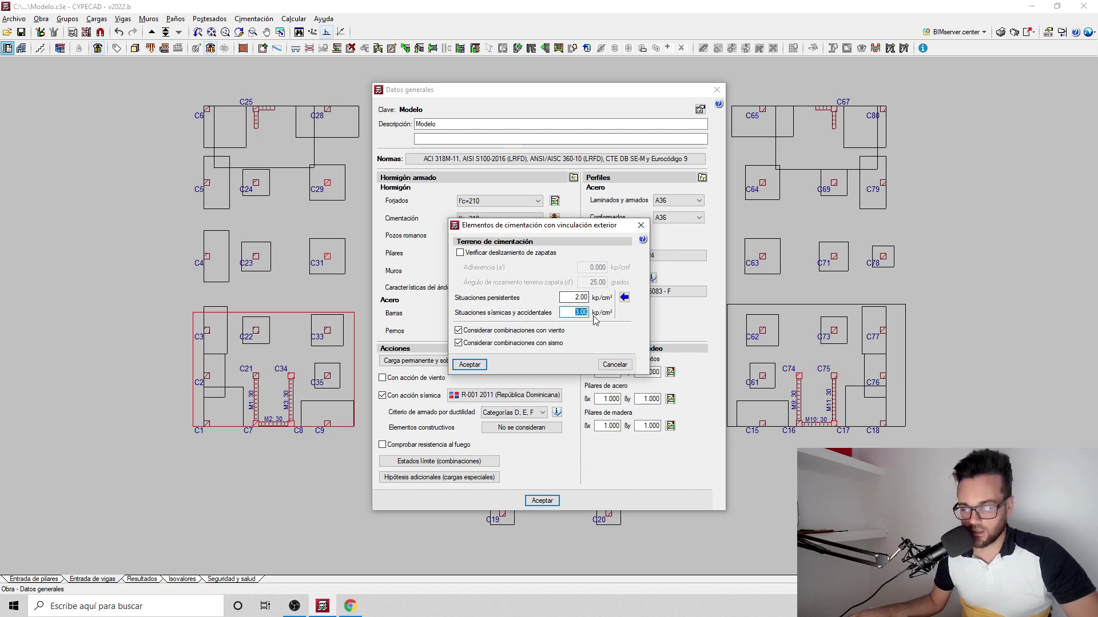
click(641, 225)
click(716, 91)
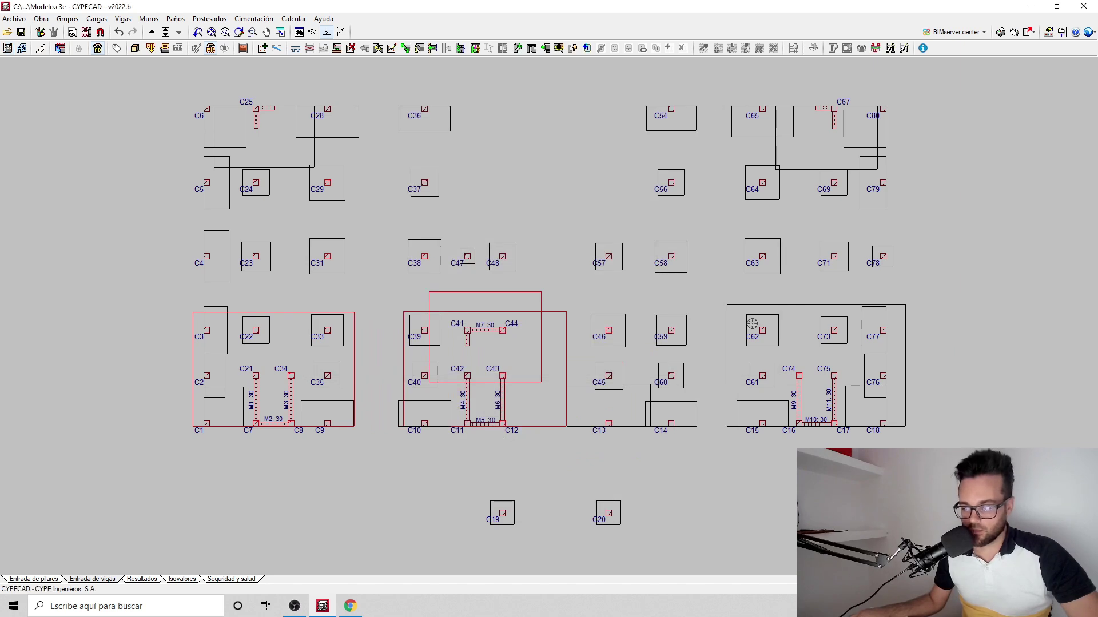
Inspect the foundation footings in the building's 3D view from close up, and close the view
click(135, 50)
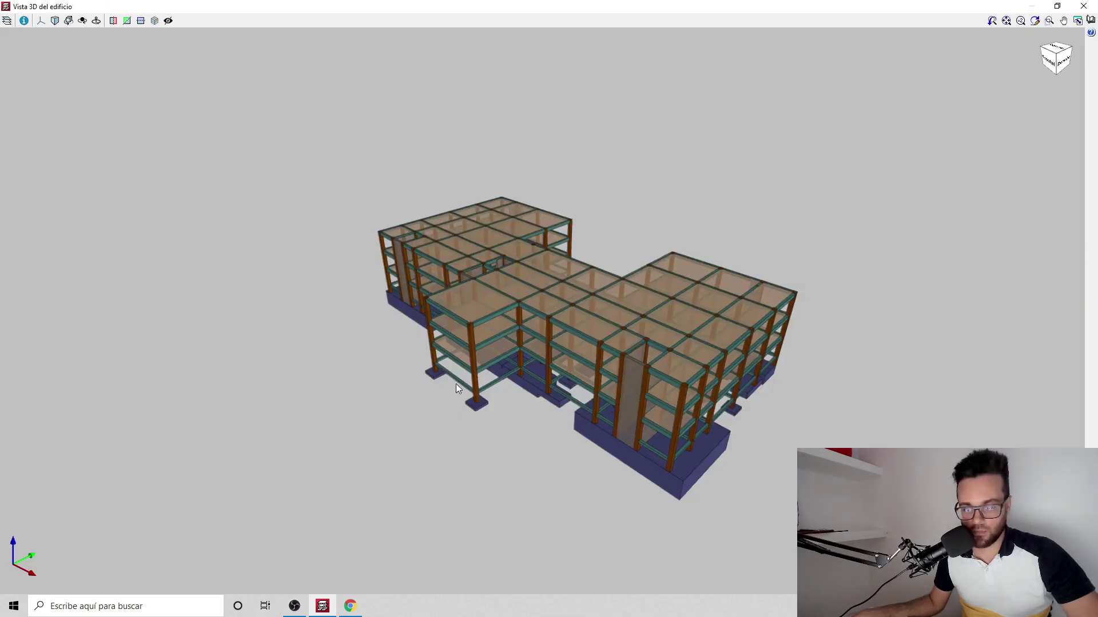
scroll(555, 472, up, 5)
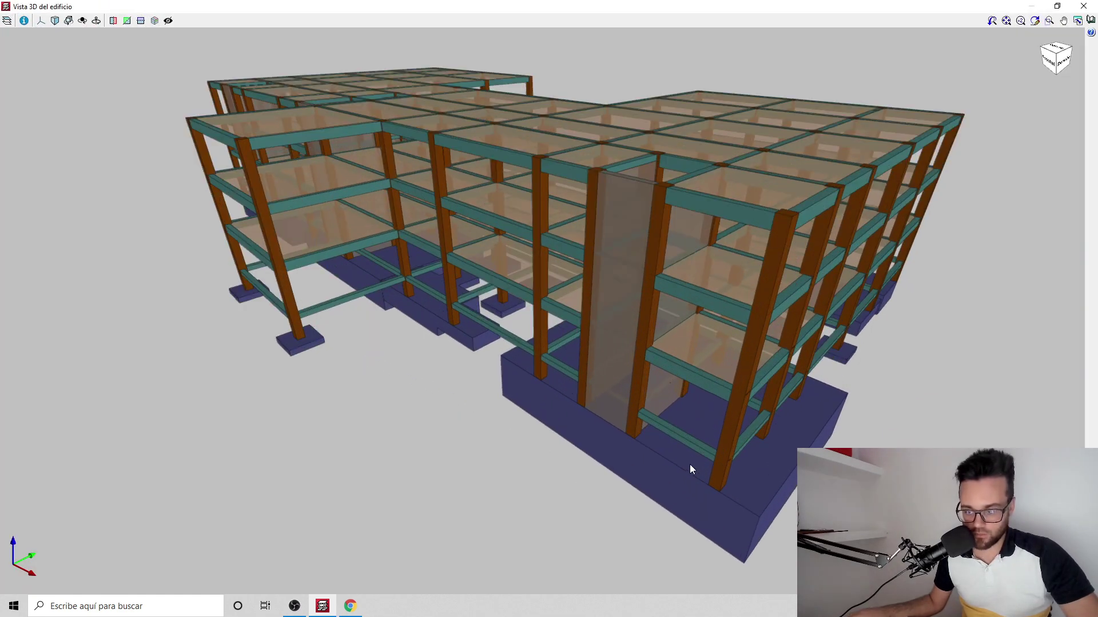
middle_drag(669, 497, 584, 335)
scroll(650, 343, up, 5)
scroll(649, 362, up, 2)
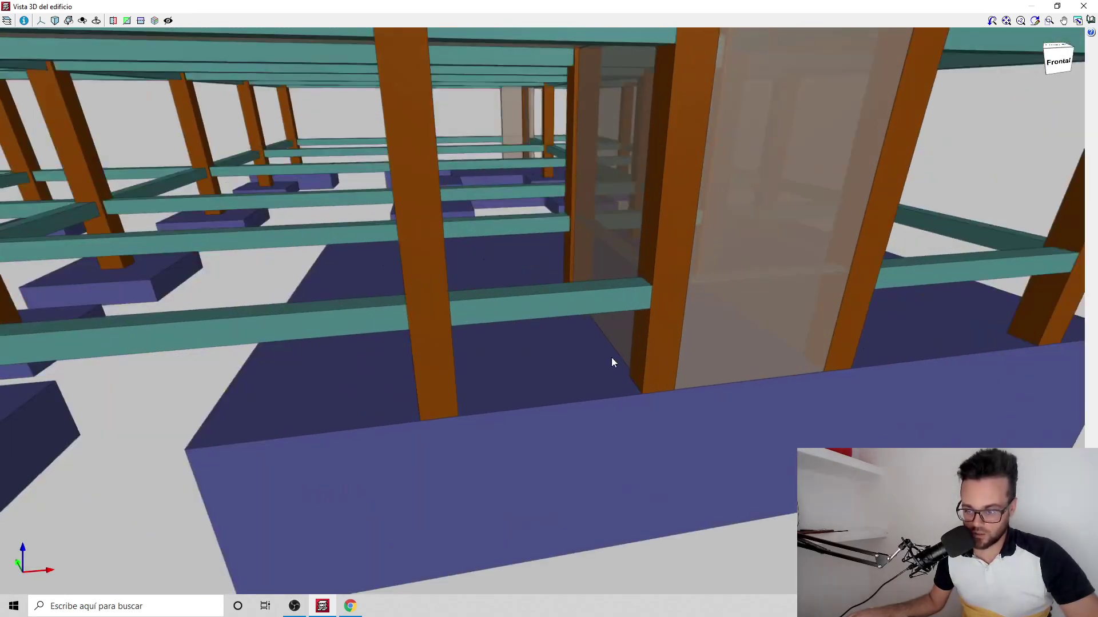
click(1083, 6)
Examine the foundation plan for overlapping footings around the M1–M8 wall cores, the edge columns and the C25 and C67 corners
scroll(462, 437, up, 2)
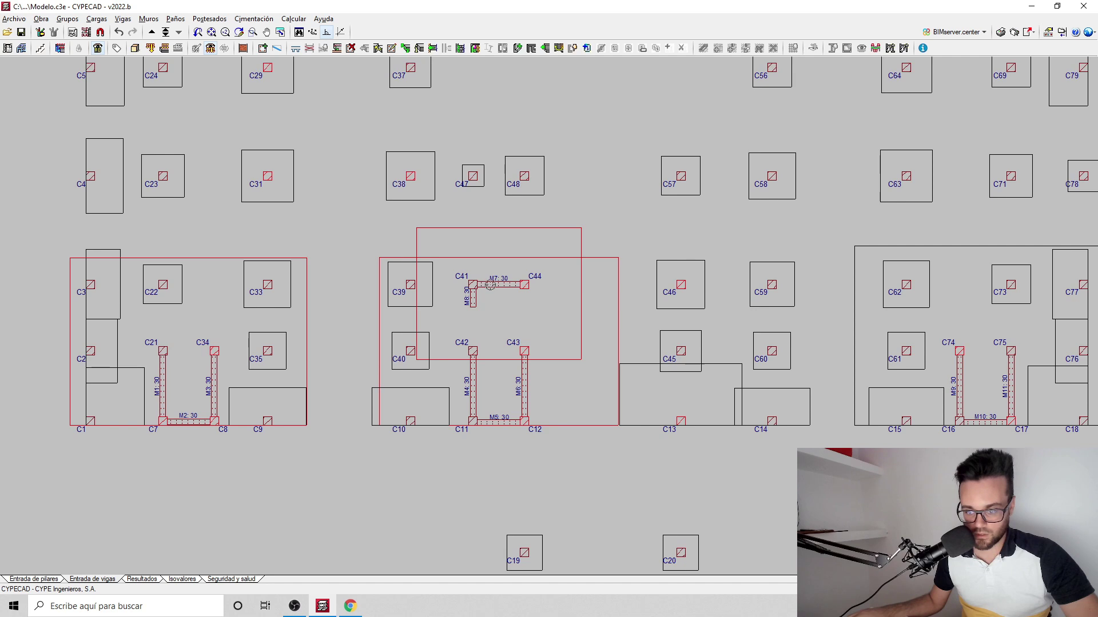
scroll(523, 410, up, 1)
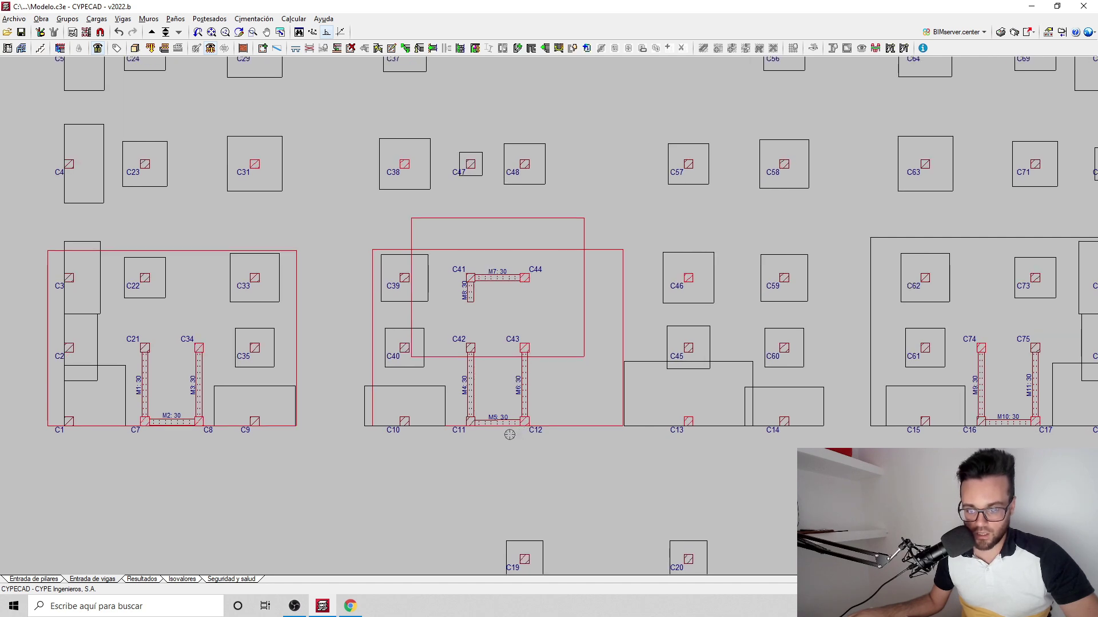
scroll(494, 265, down, 1)
middle_drag(262, 311, 340, 316)
scroll(407, 320, up, 1)
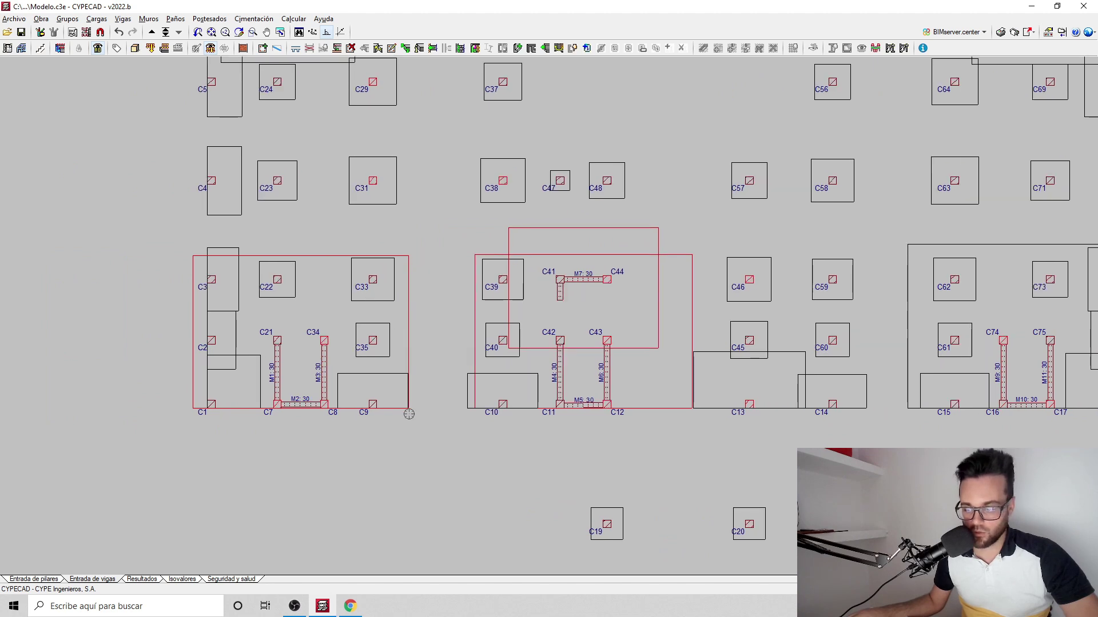
scroll(276, 280, down, 2)
scroll(488, 302, down, 2)
middle_drag(736, 176, 664, 277)
scroll(234, 168, up, 2)
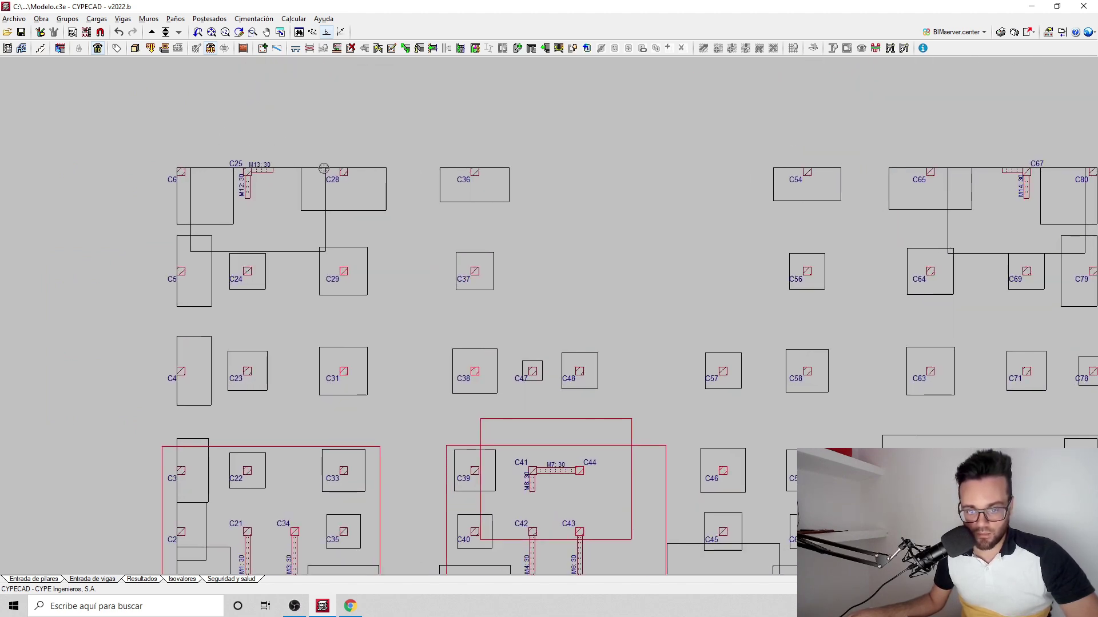
scroll(264, 220, up, 1)
scroll(279, 217, down, 2)
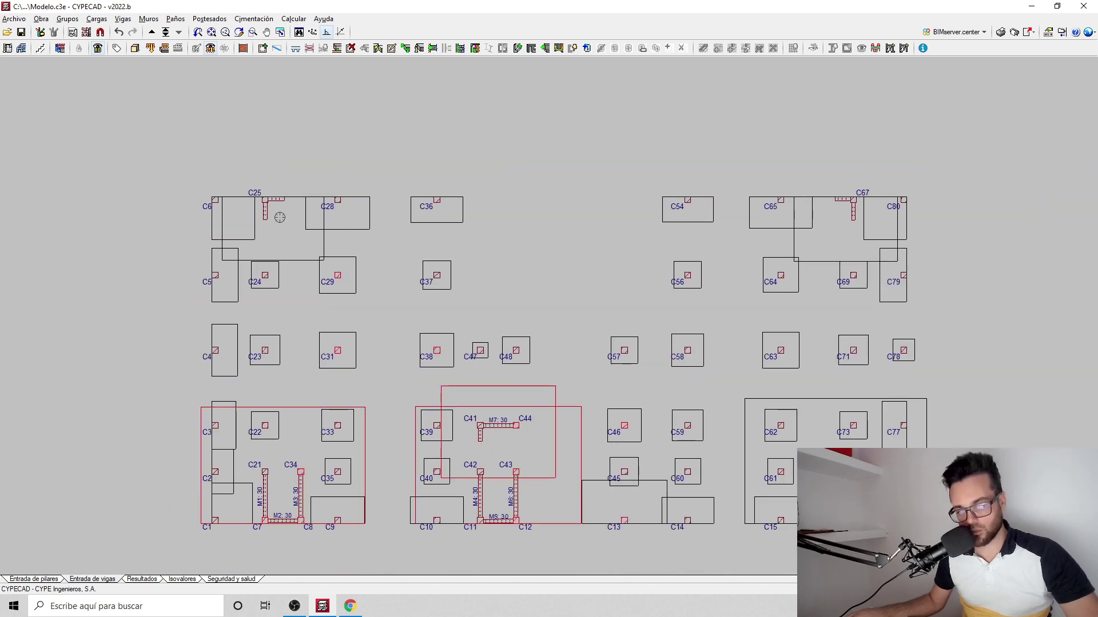
scroll(252, 264, up, 1)
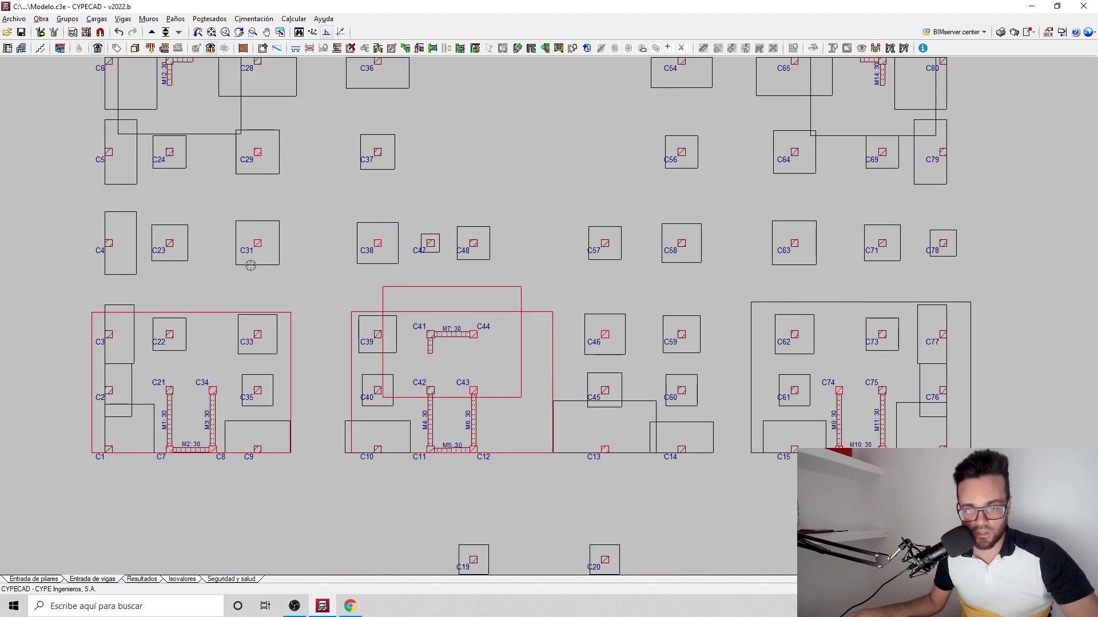
scroll(254, 255, up, 1)
scroll(254, 255, up, 1)
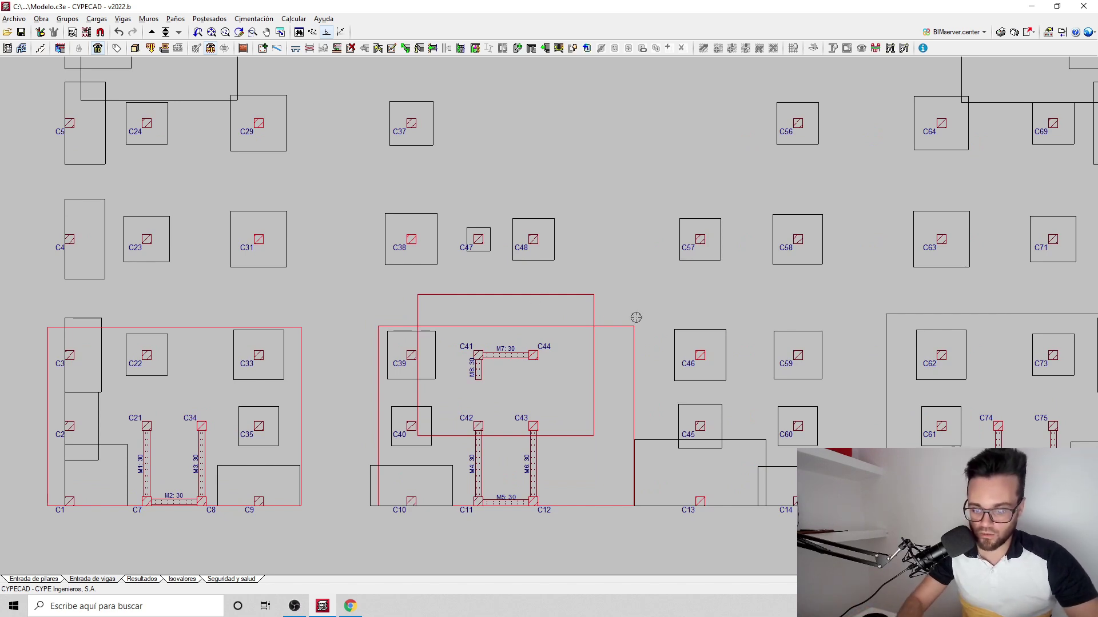
Switch to Paint 3D and paste the screenshot of the foundation plan onto the canvas
click(171, 606)
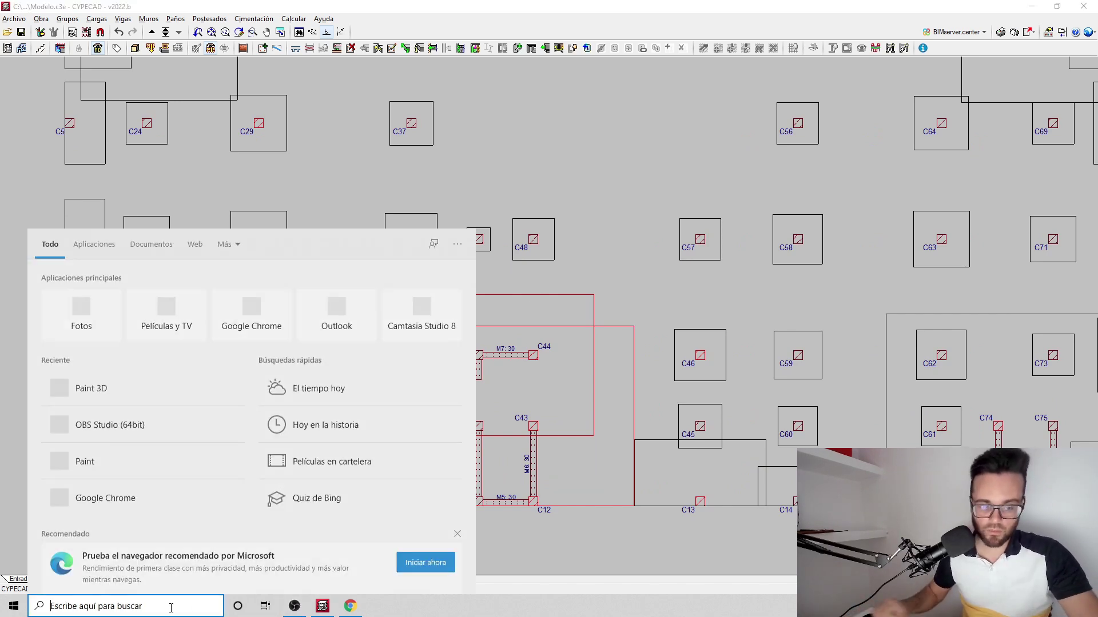
click(91, 389)
key(ctrl+v)
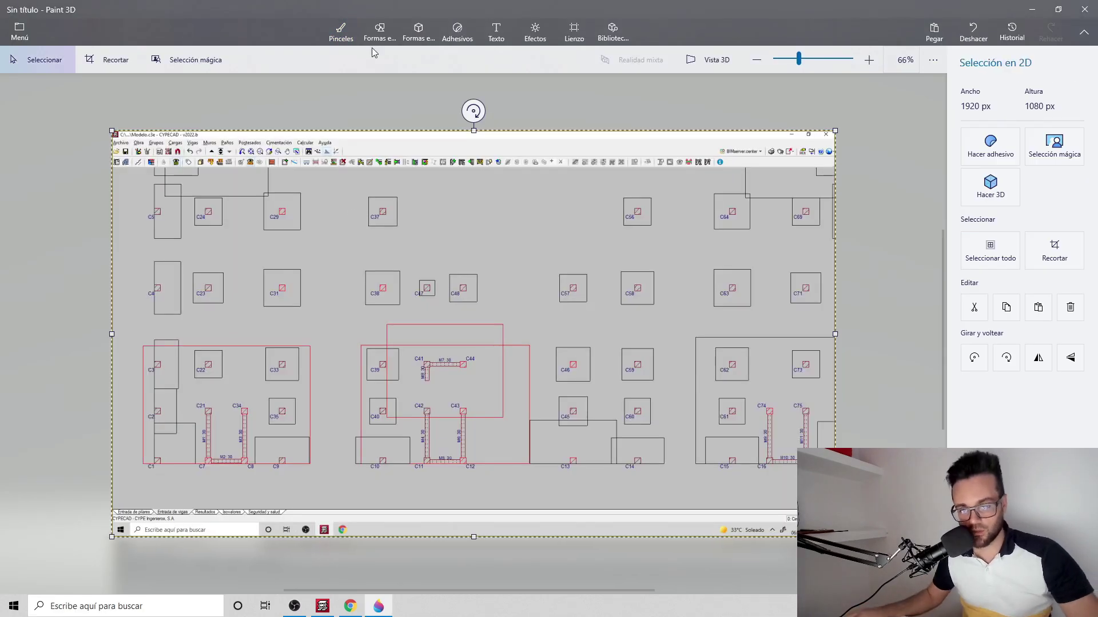
Outline with the marker one combined footing enclosing columns C1, C3, C33 and C9 and the wall core between them
click(341, 32)
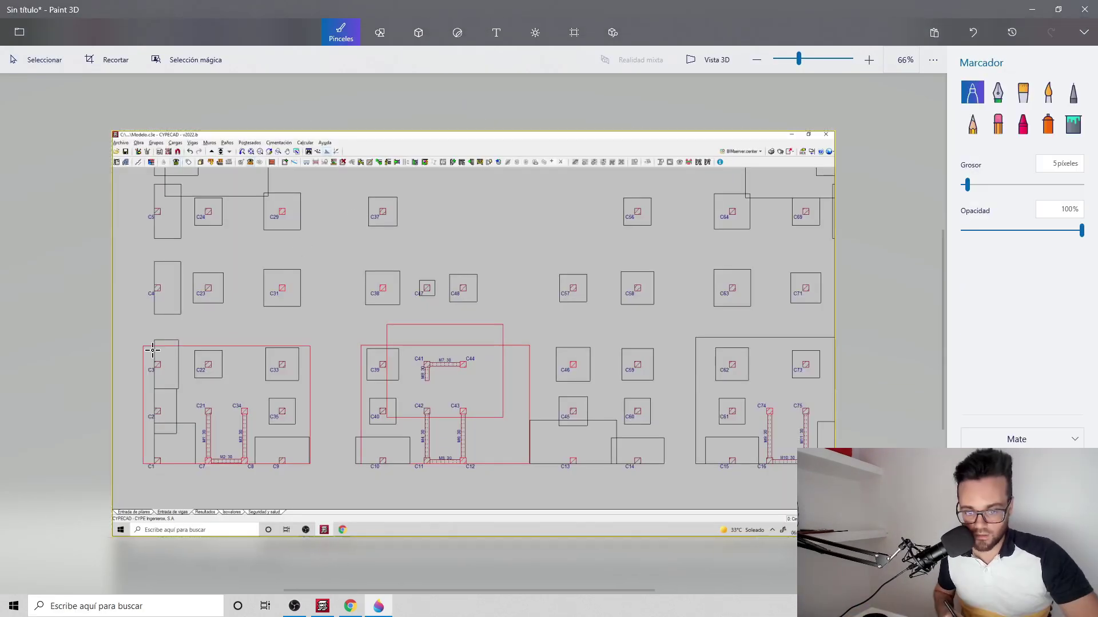
drag(152, 348, 151, 466)
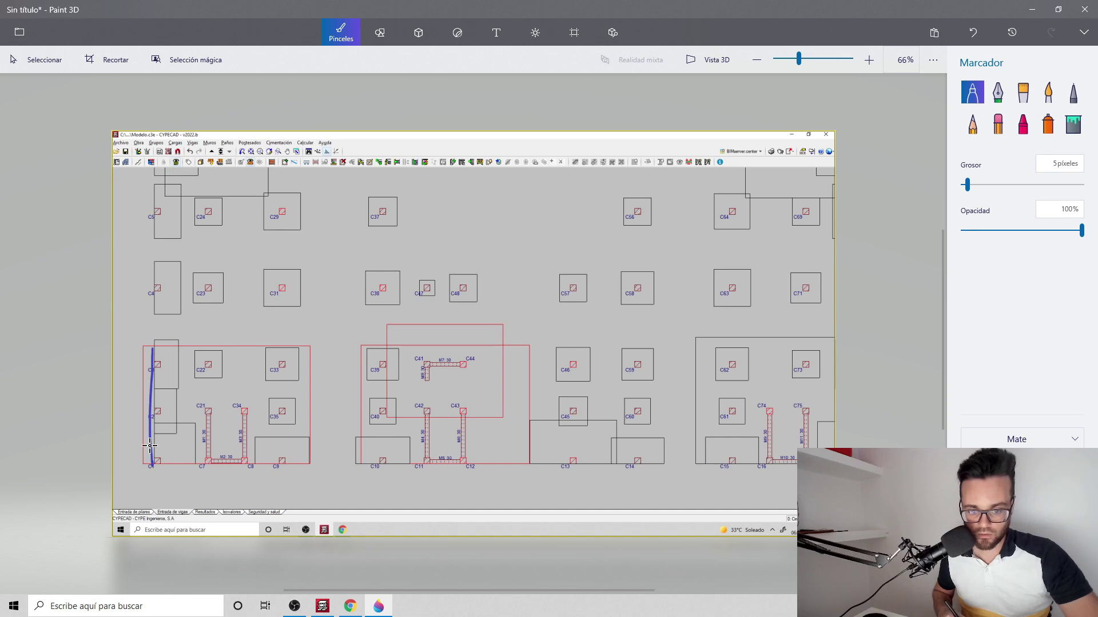
mouse_move(152, 348)
mouse_down()
mouse_move(298, 350)
mouse_move(303, 437)
mouse_move(302, 466)
mouse_move(152, 463)
mouse_up()
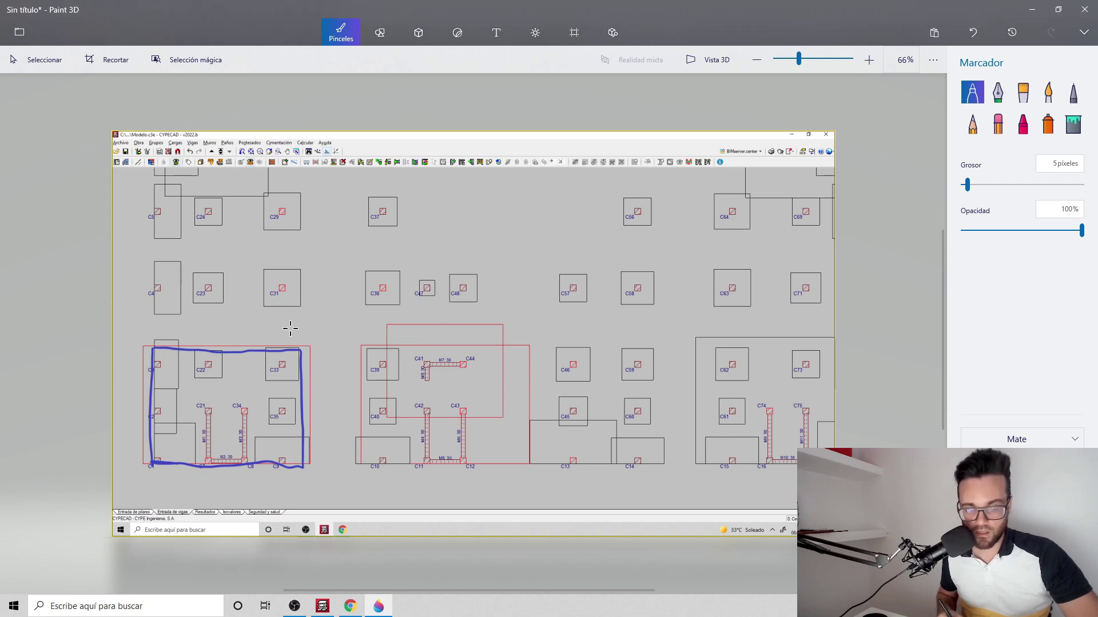
Sketch connecting beams from the outlined footing to C4, C23 and C31, and outline a combined strip footing around those three columns
drag(282, 288, 290, 347)
drag(157, 295, 156, 341)
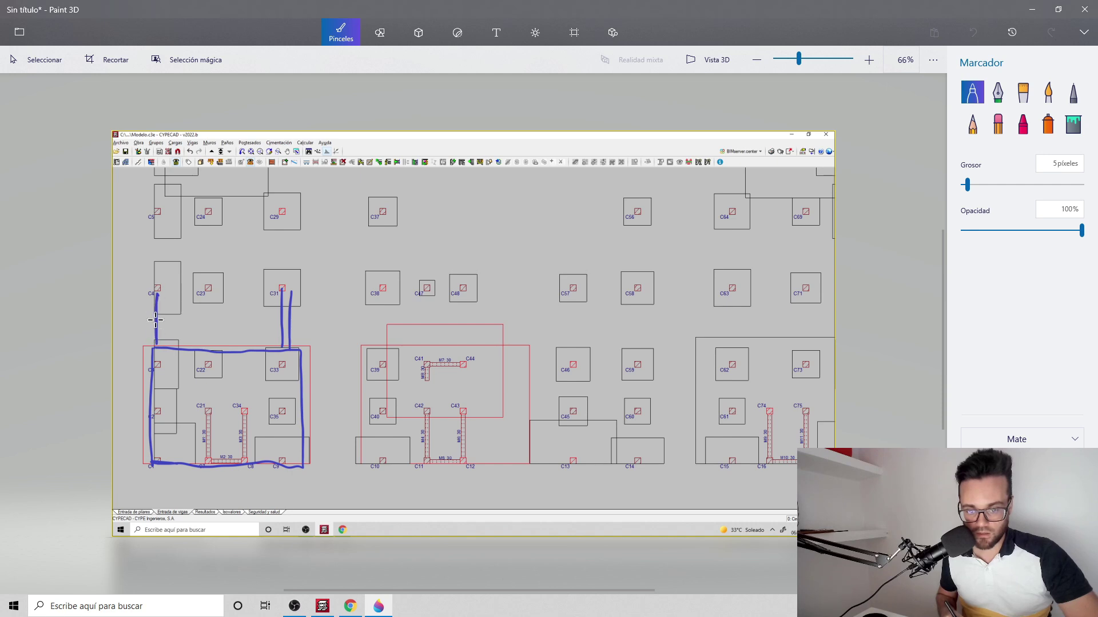
drag(163, 293, 163, 347)
drag(206, 290, 214, 350)
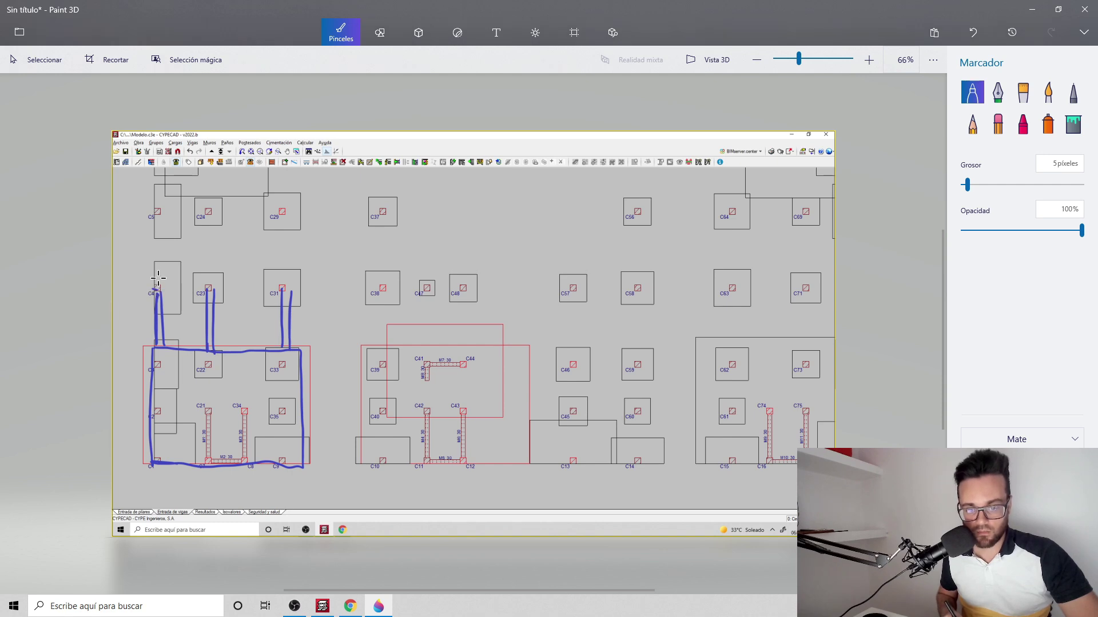
mouse_move(156, 272)
mouse_down()
mouse_move(300, 273)
mouse_move(156, 303)
mouse_move(293, 300)
mouse_up()
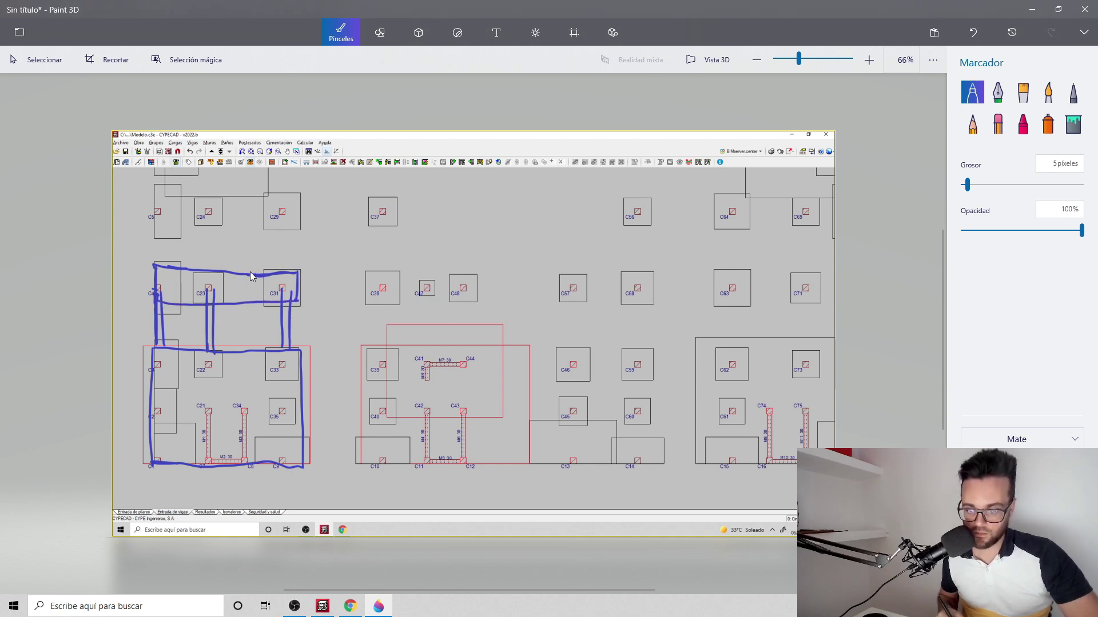
Outline with the marker a combined footing around columns C39, C10, C12 and C44, and switch back to CYPECAD
drag(365, 343, 364, 468)
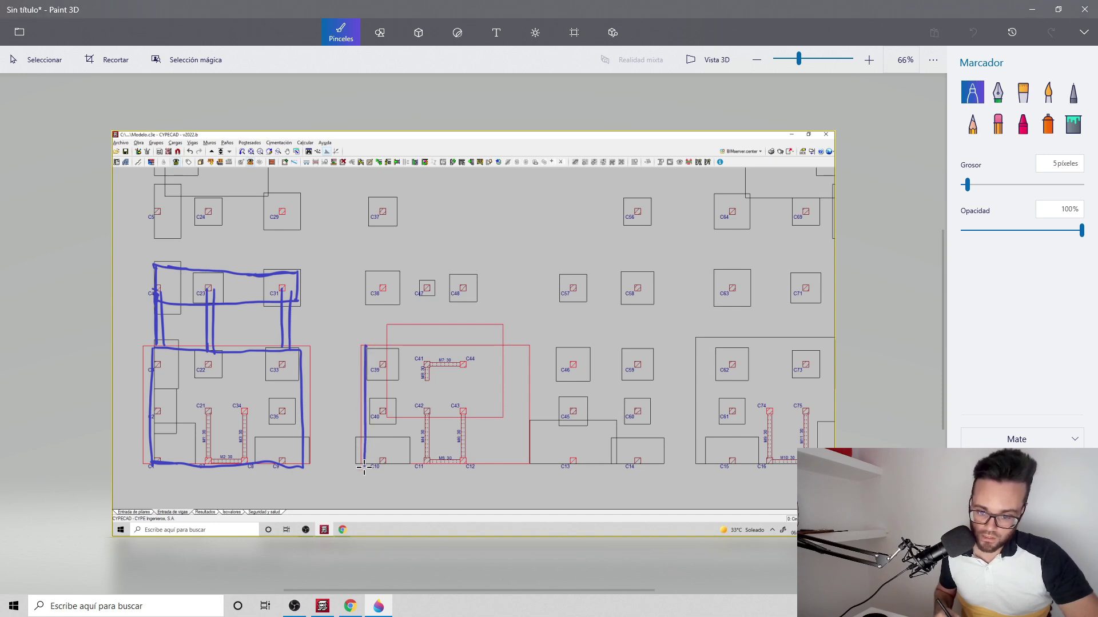
mouse_move(366, 346)
mouse_down()
mouse_move(474, 344)
mouse_move(457, 349)
mouse_move(477, 348)
mouse_move(477, 467)
mouse_up()
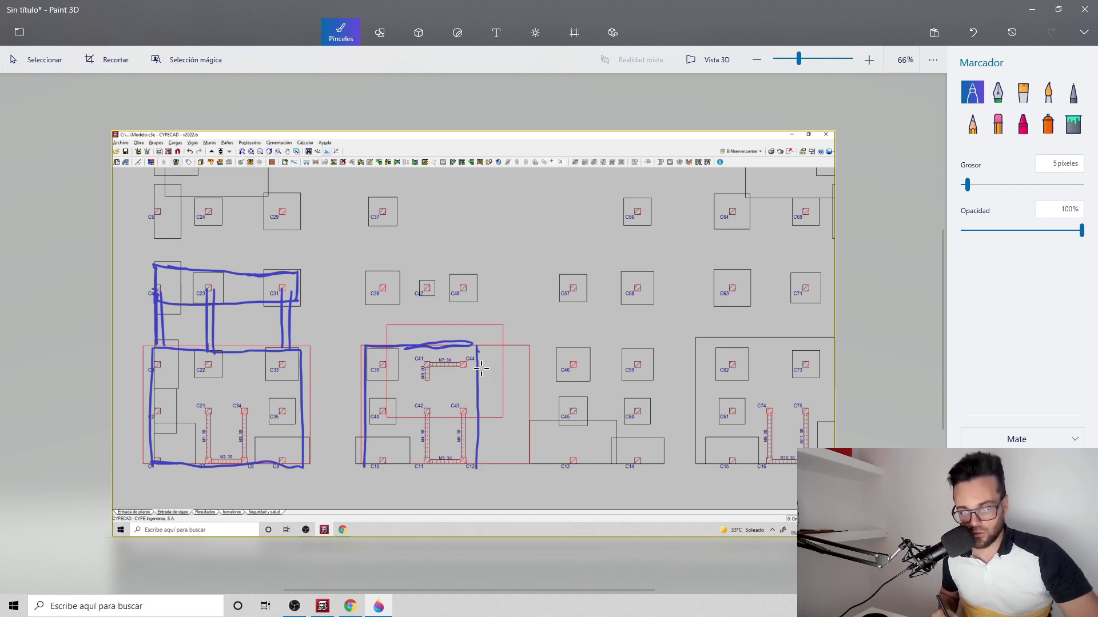
key(alt+Tab)
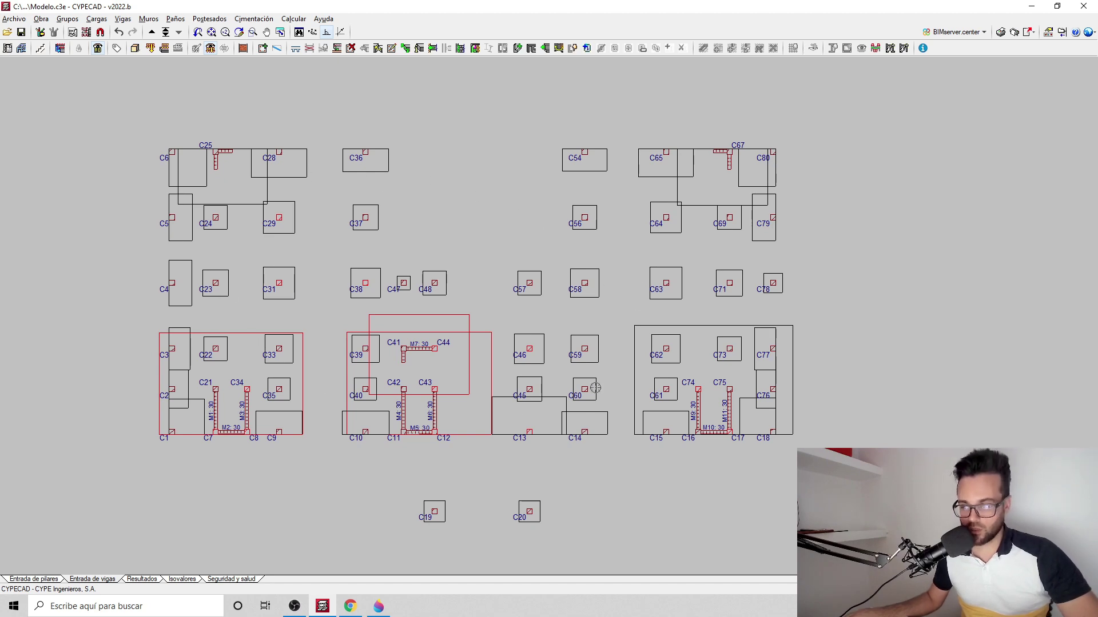
Examine the footing layout around the central wall core and its neighbouring columns in the foundation plan
middle_drag(621, 381, 630, 342)
scroll(539, 392, up, 3)
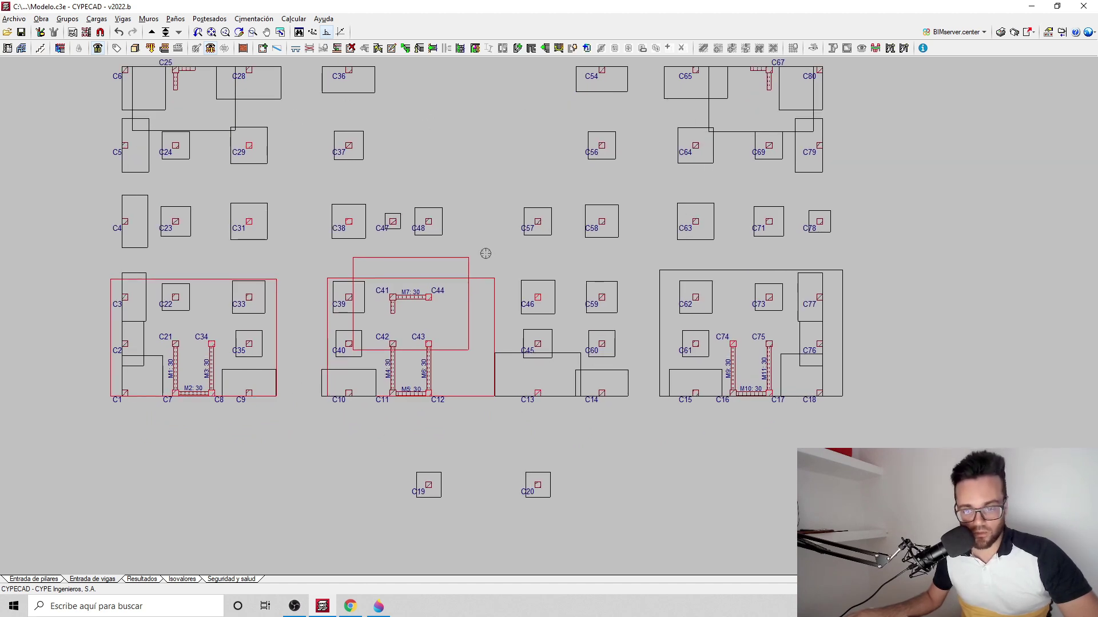
middle_drag(486, 253, 499, 303)
middle_drag(498, 405, 558, 377)
scroll(559, 377, up, 1)
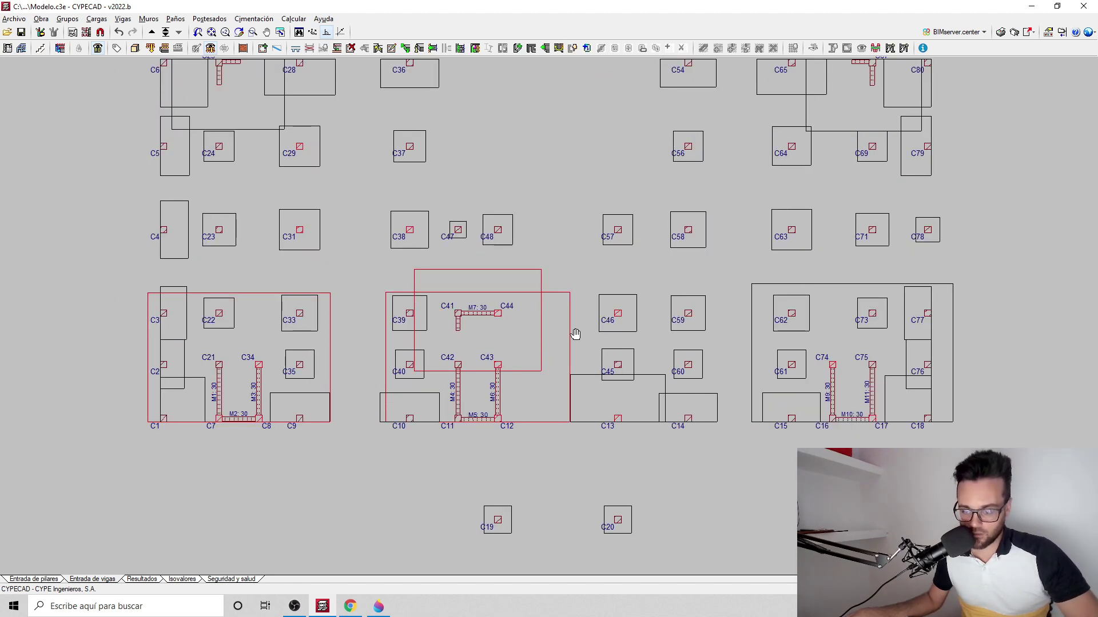
middle_drag(575, 335, 503, 336)
scroll(758, 328, down, 2)
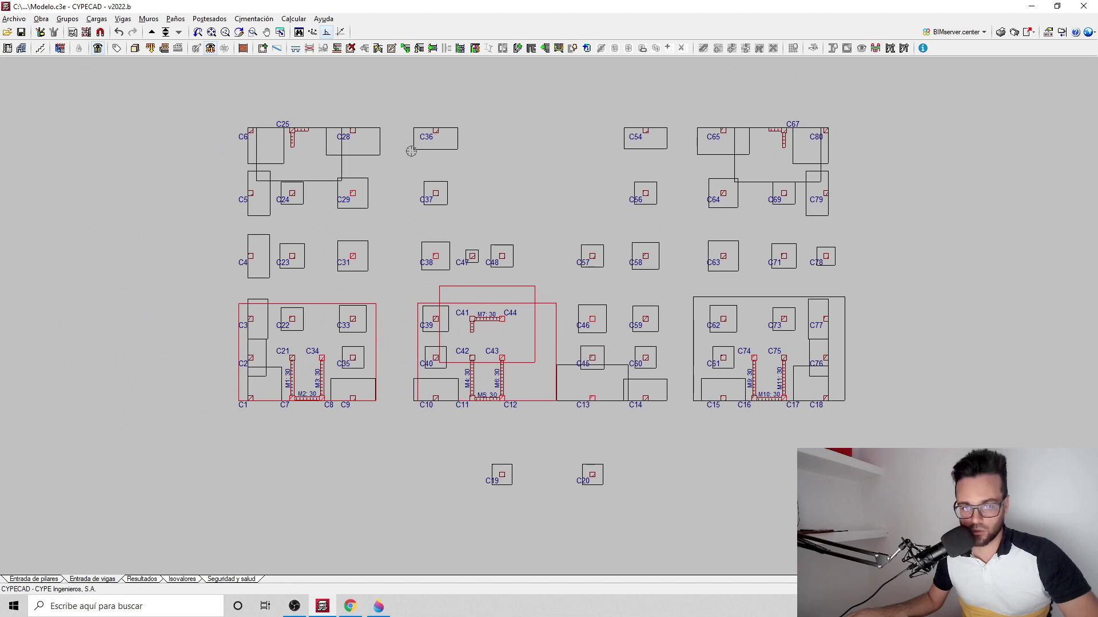
Open the special table of vigas centradoras for editing from the foundation bar steel settings in the project's general data
click(40, 19)
click(80, 33)
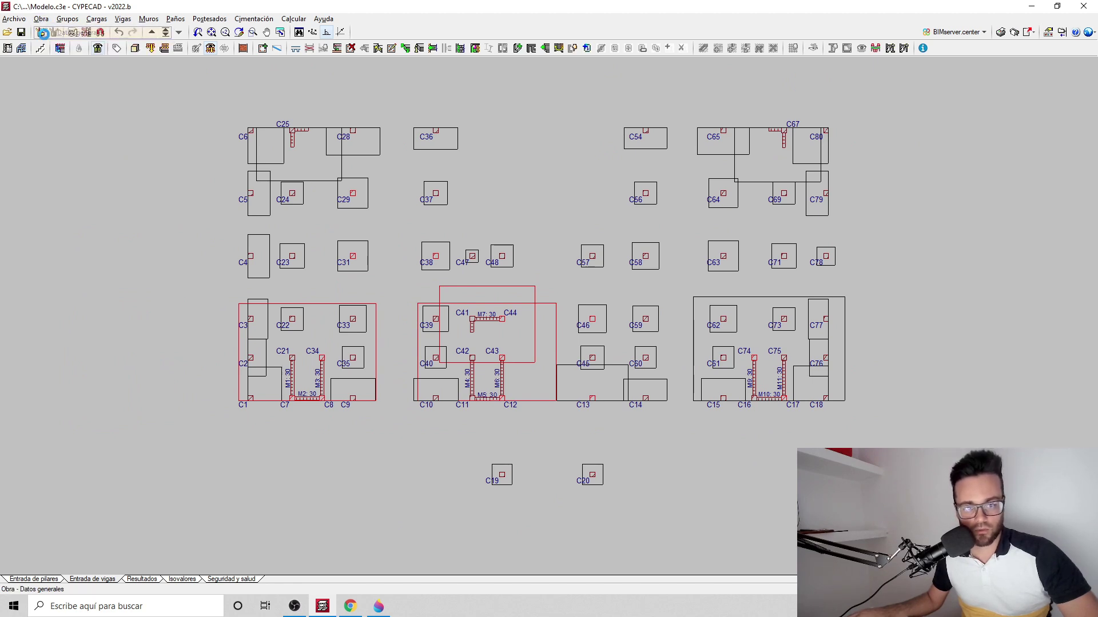
click(554, 314)
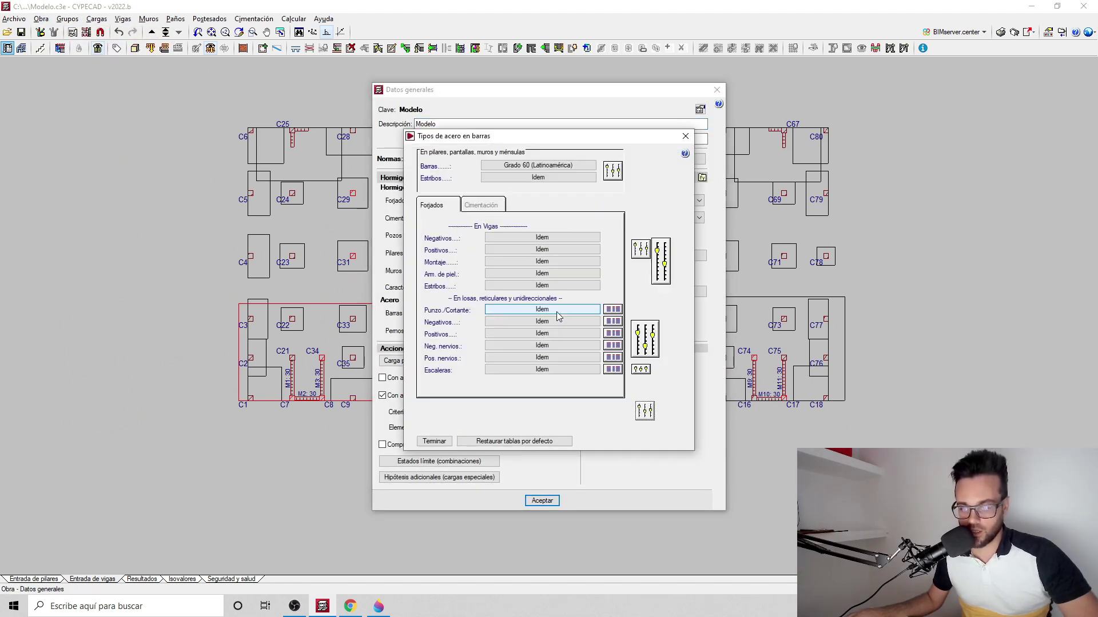
click(482, 207)
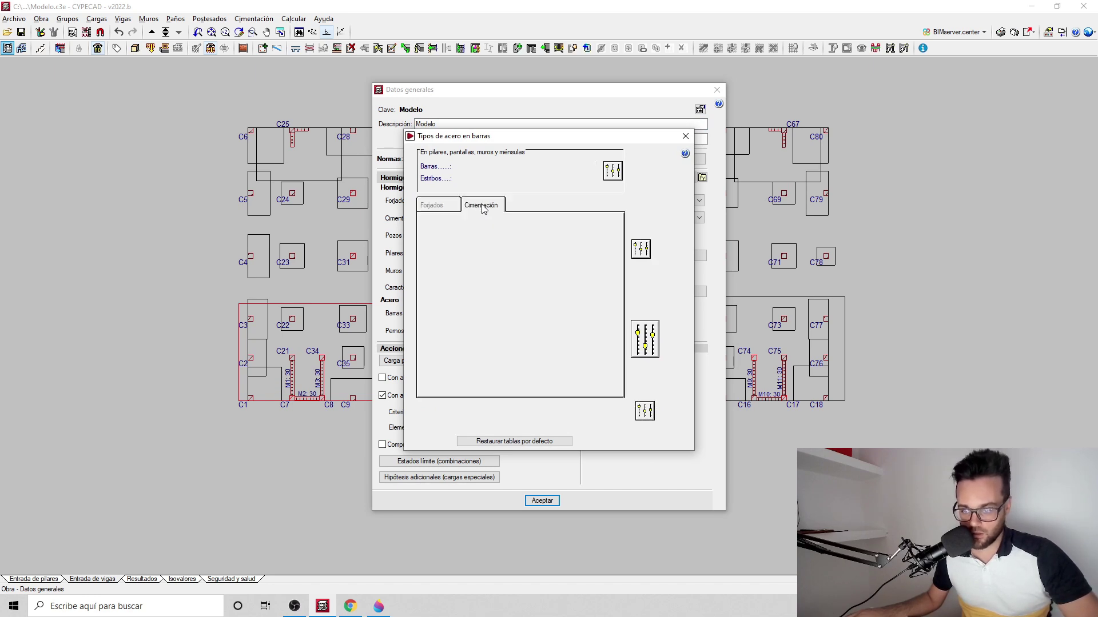
click(613, 298)
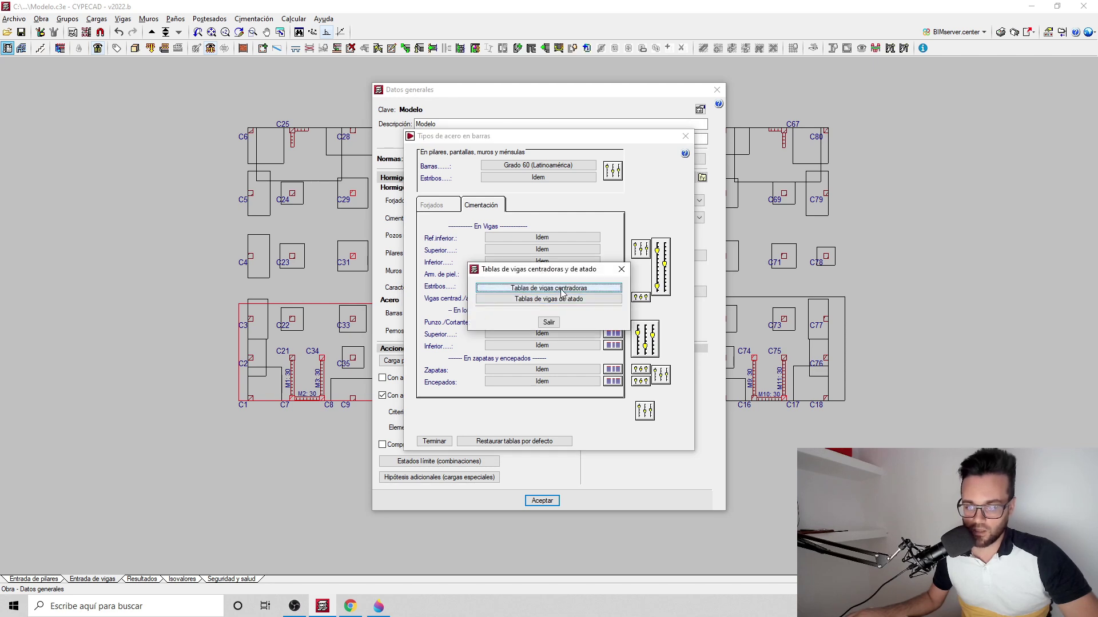
click(562, 290)
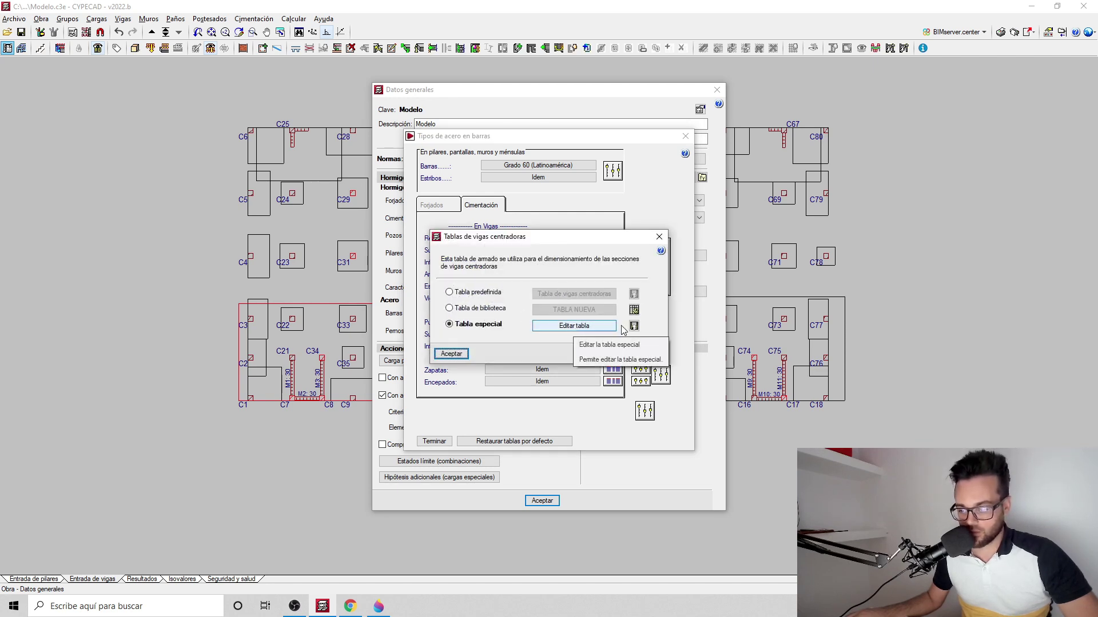
click(633, 326)
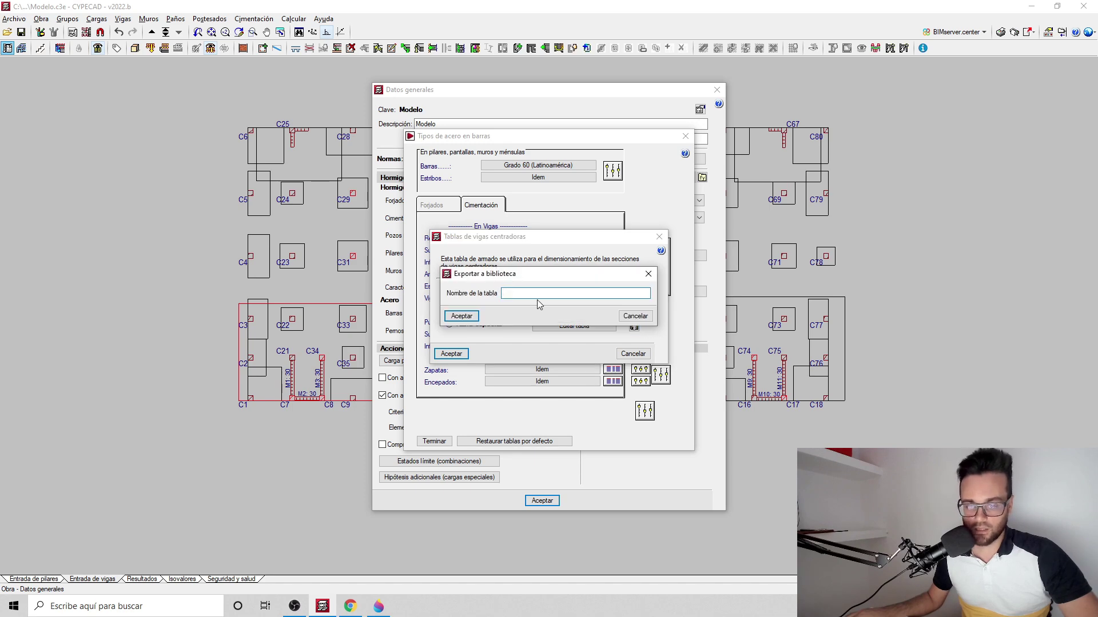
click(648, 274)
click(574, 326)
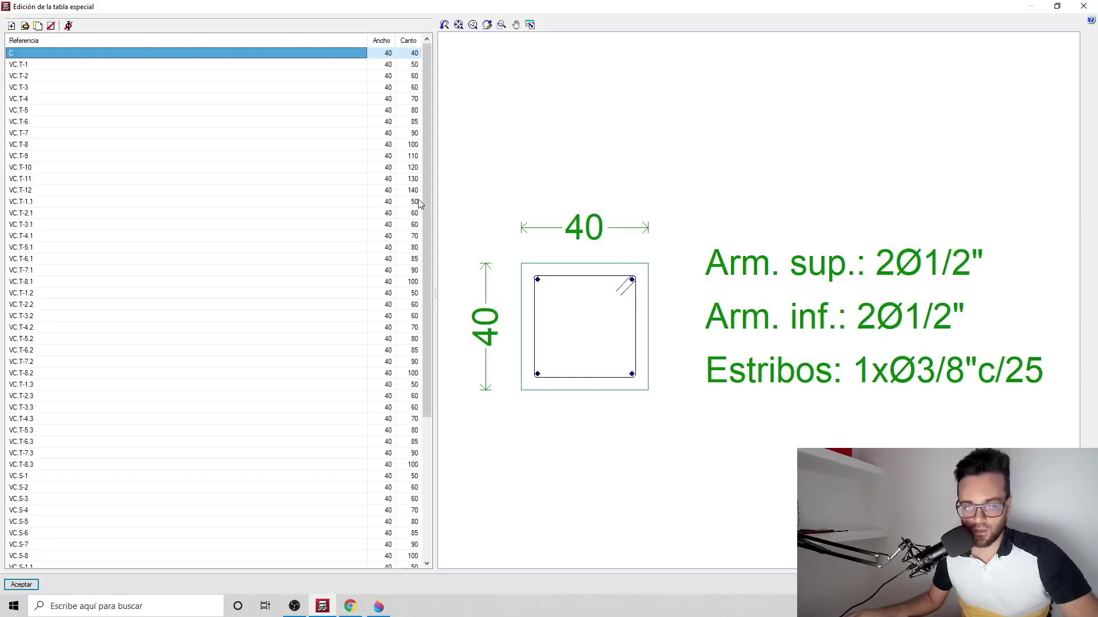
Review the dimensions and reinforcement of several VC.T and VC.S sections and of VC-30X50 in the vigas centradoras table
drag(426, 204, 428, 347)
click(87, 461)
click(135, 247)
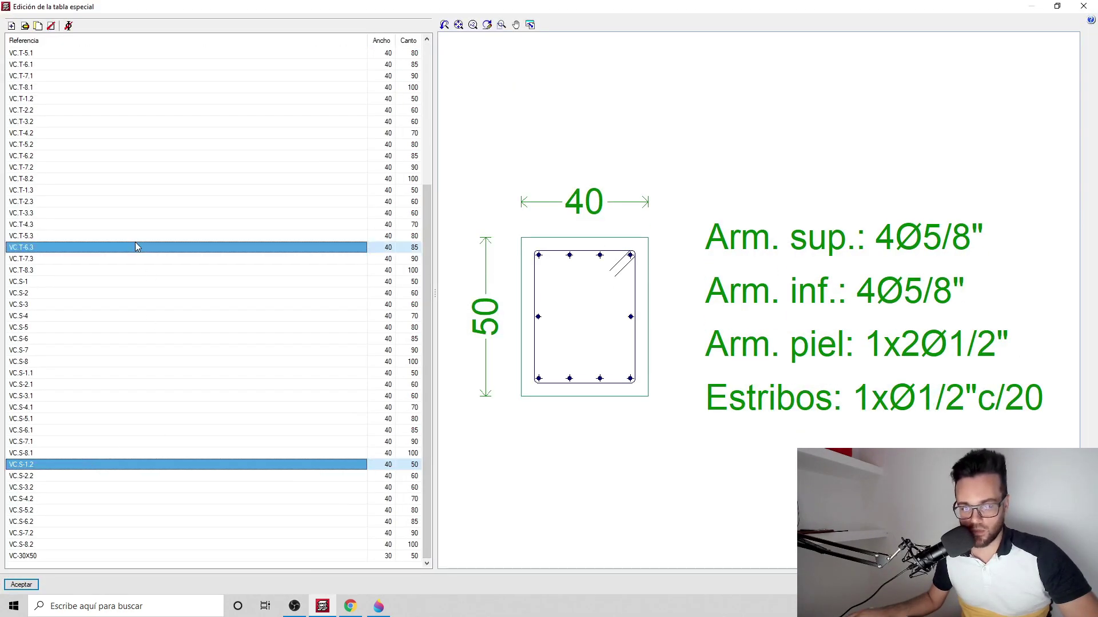
click(129, 134)
click(83, 270)
click(69, 396)
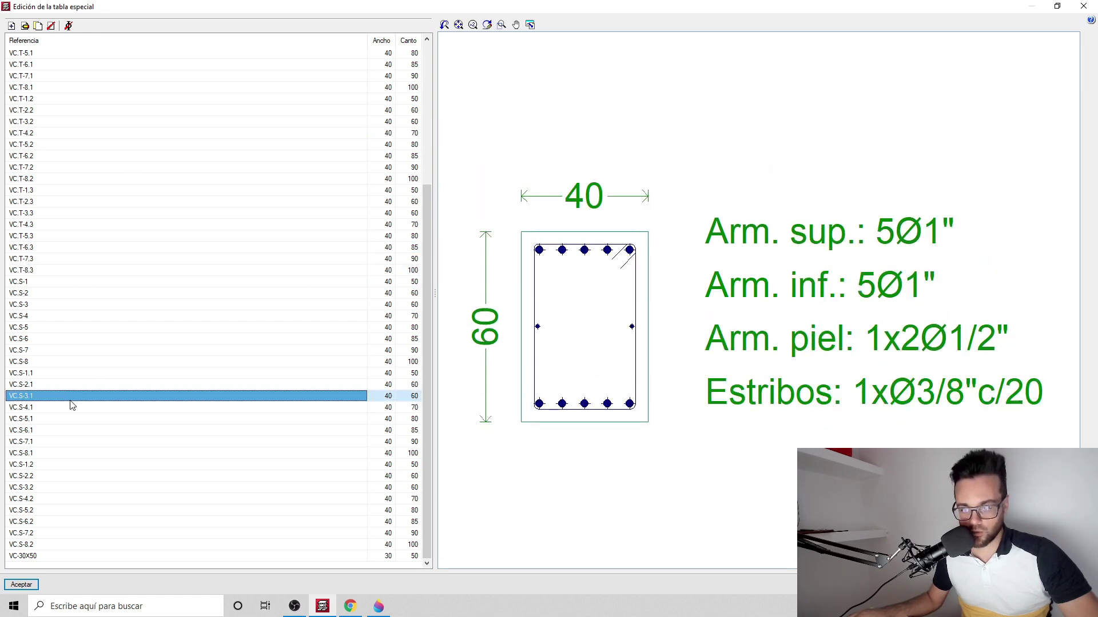
click(112, 247)
click(112, 167)
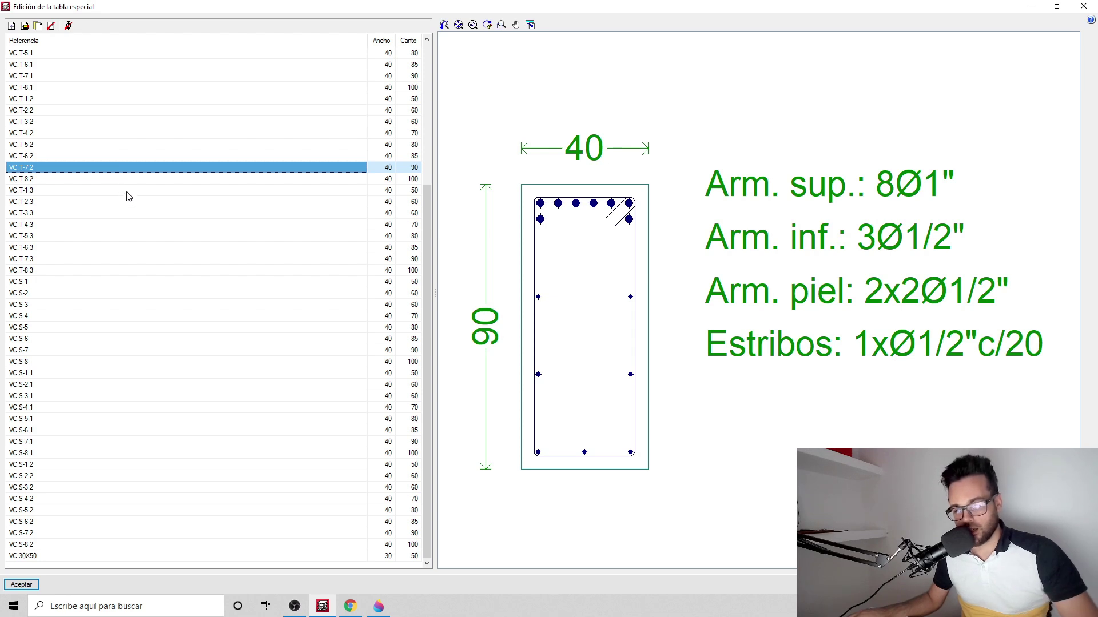
click(56, 544)
click(41, 556)
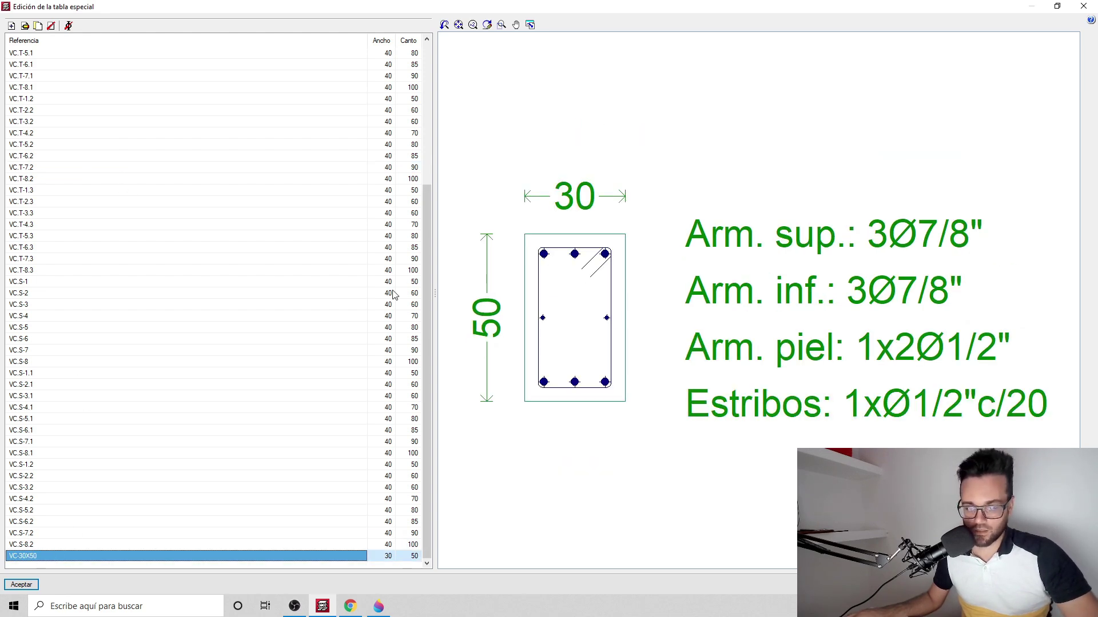
Examine the longitudinal bar and stirrup settings of the VC-30X50 section without changing them
click(26, 26)
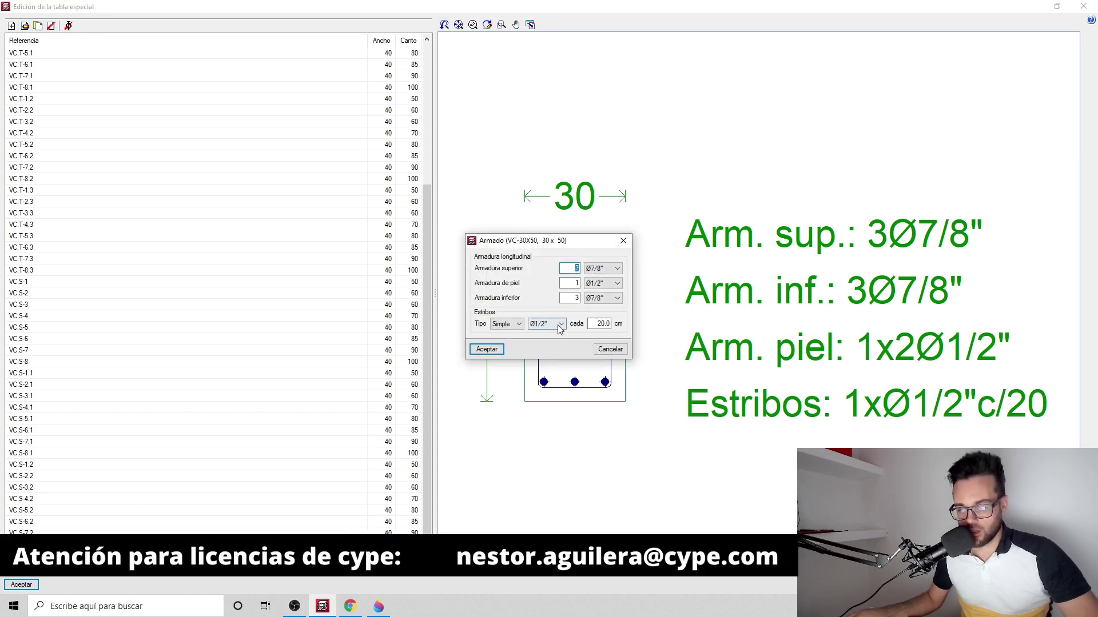
click(601, 324)
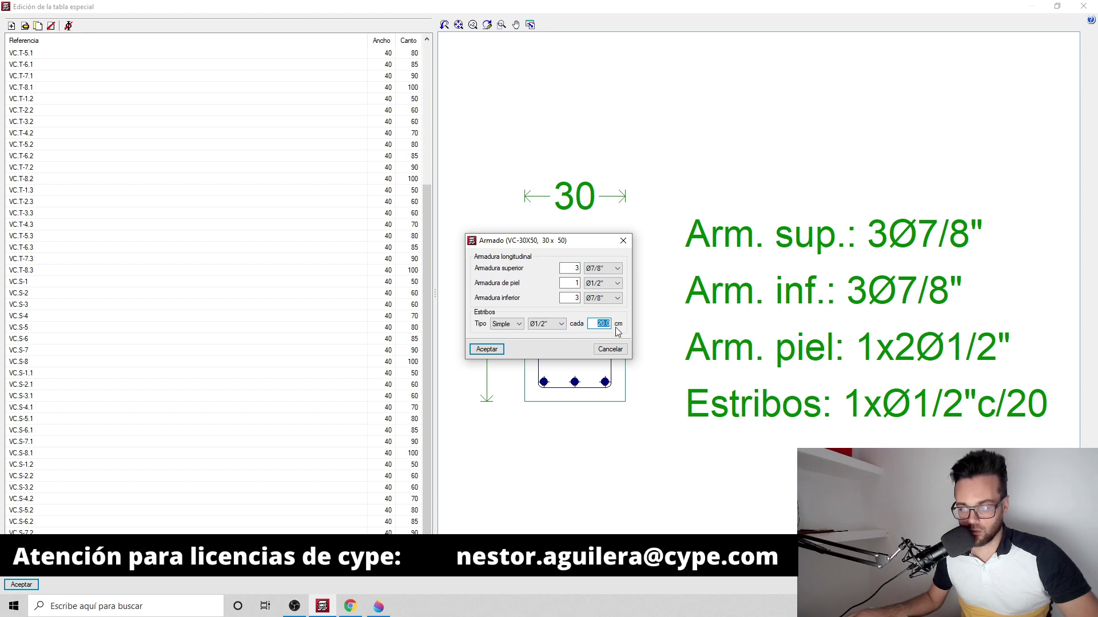
click(560, 325)
click(594, 268)
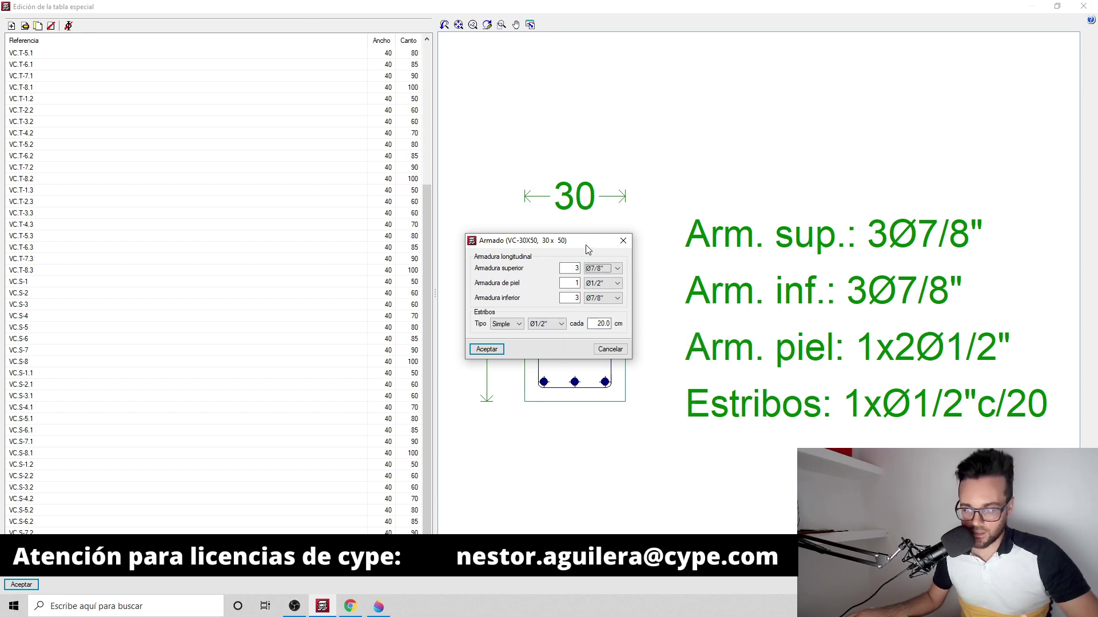
click(608, 274)
click(623, 243)
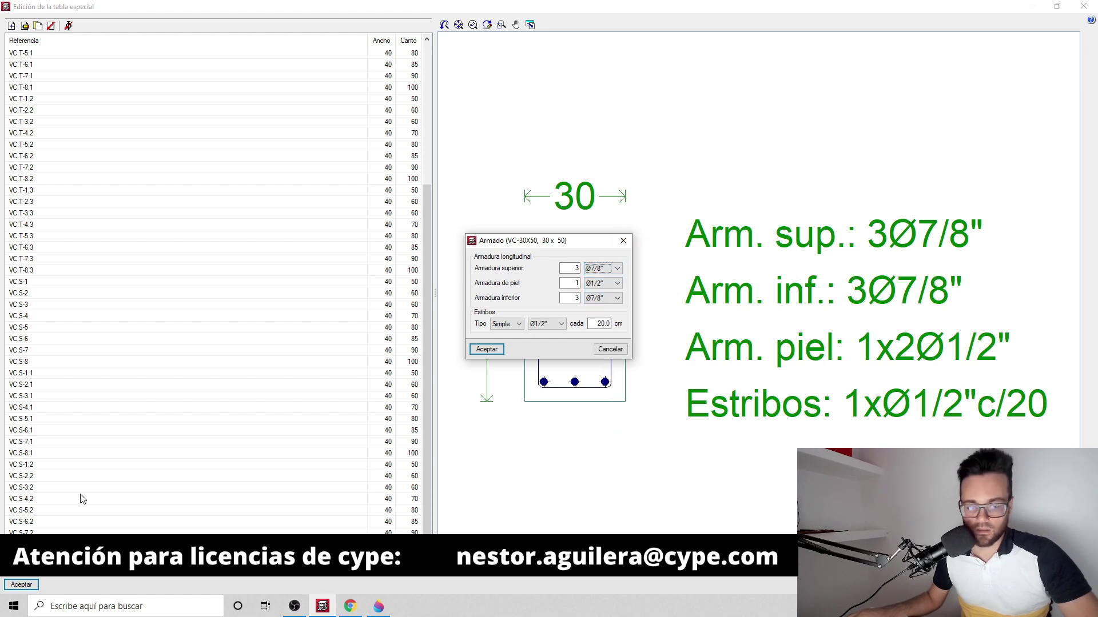
click(28, 590)
click(624, 243)
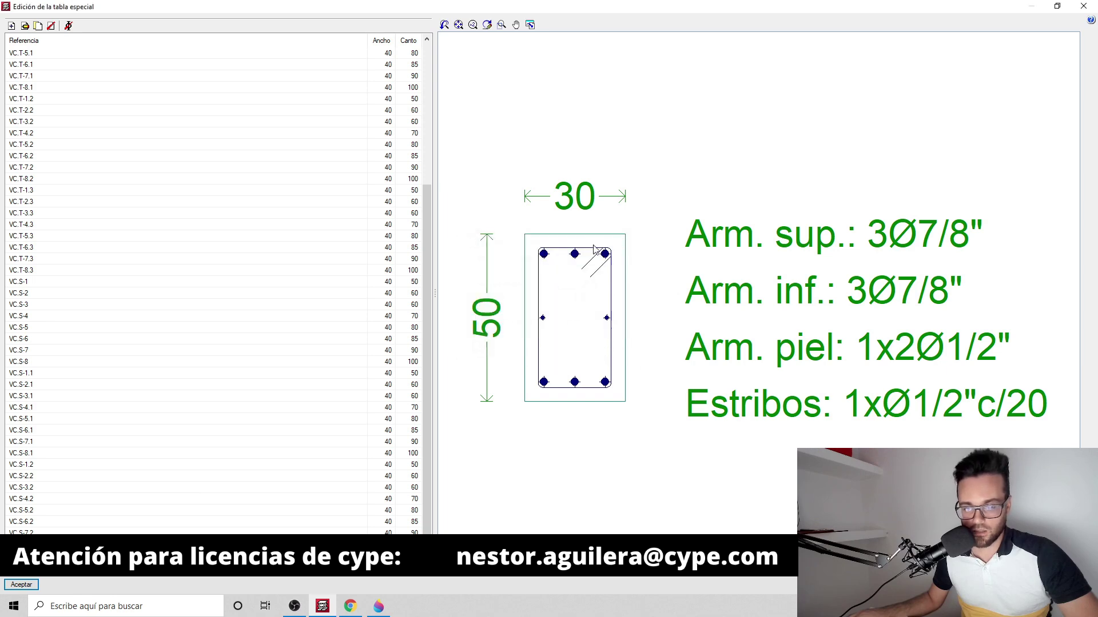
Close the special beam table, the bar steel types and the general data to return to the foundation plan
click(1085, 6)
click(659, 236)
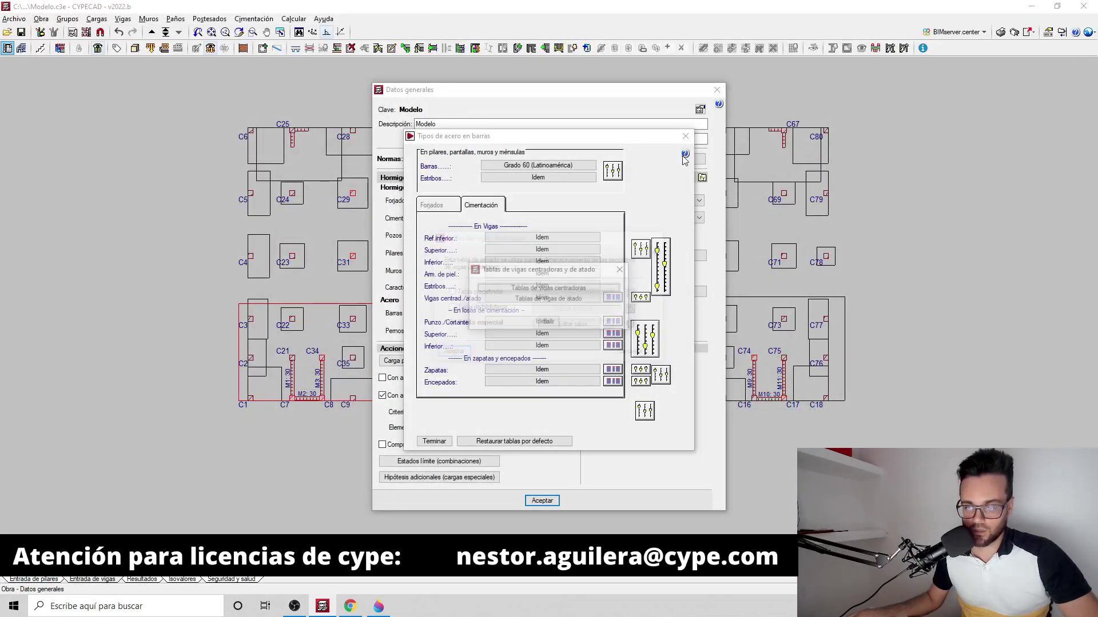
click(619, 272)
click(685, 136)
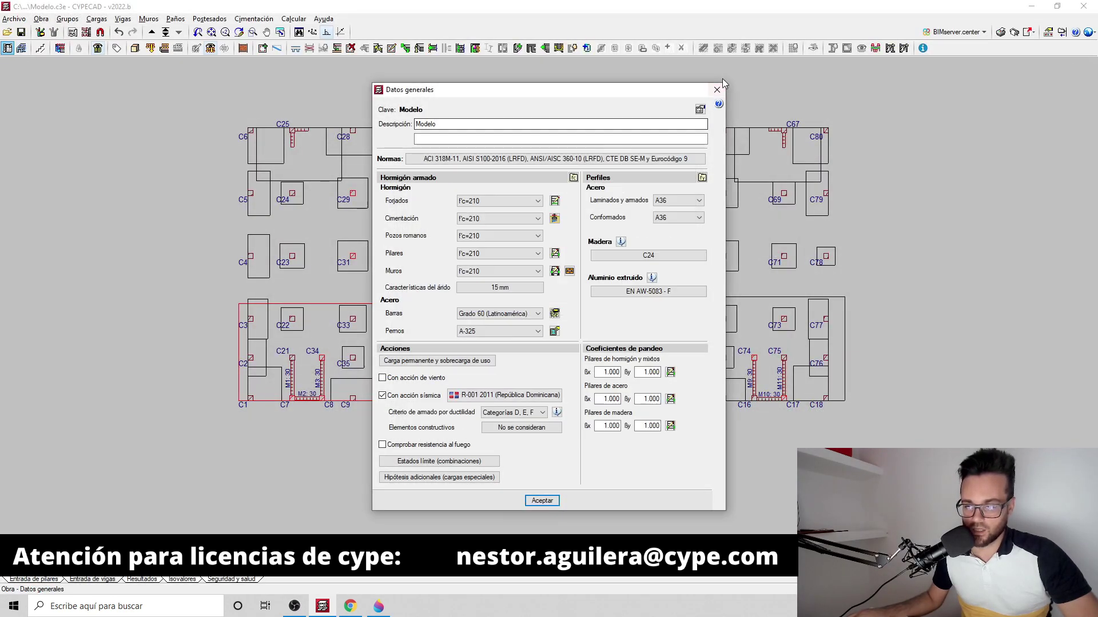
click(716, 89)
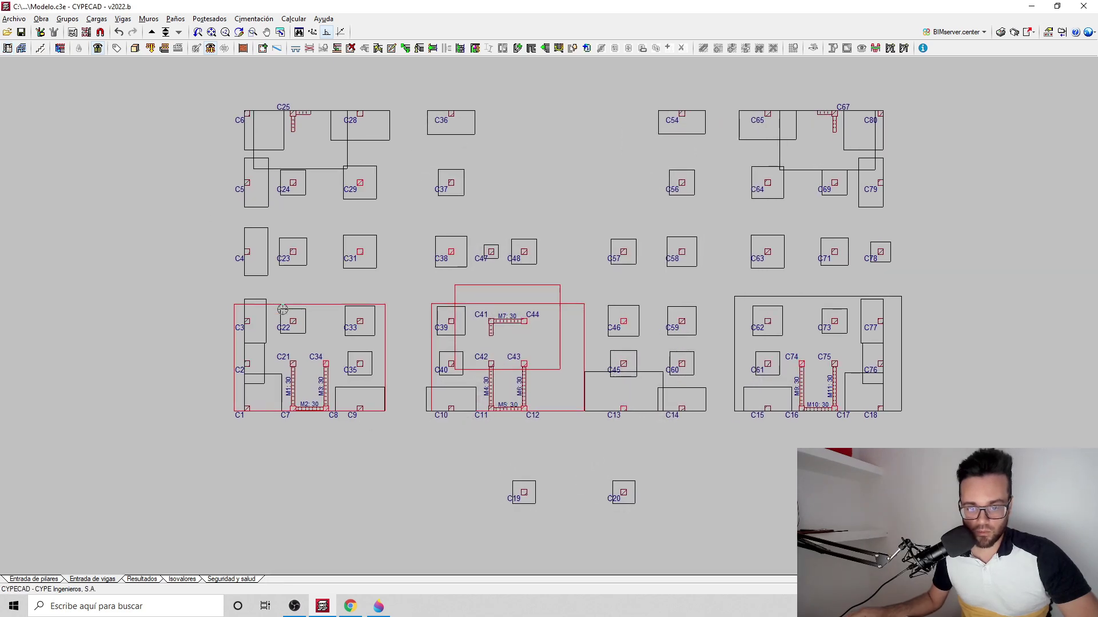
Delete all foundation elements under columns C1, C2, C3, C9, C22, C33, C35 and the wall core M1 to M3
scroll(403, 315, up, 2)
scroll(404, 337, up, 1)
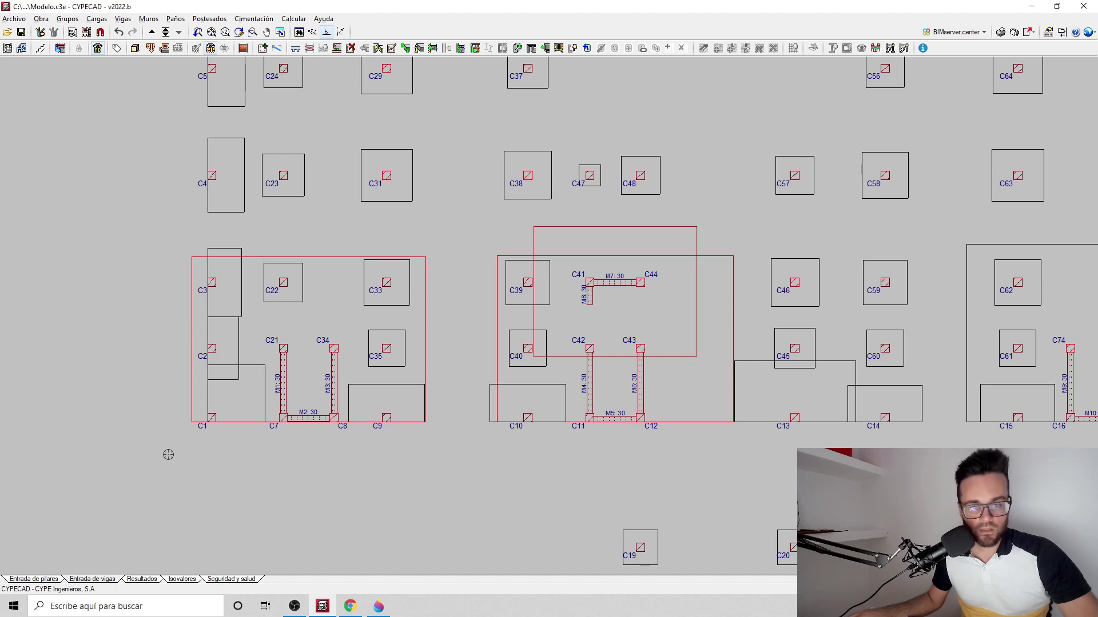
click(254, 18)
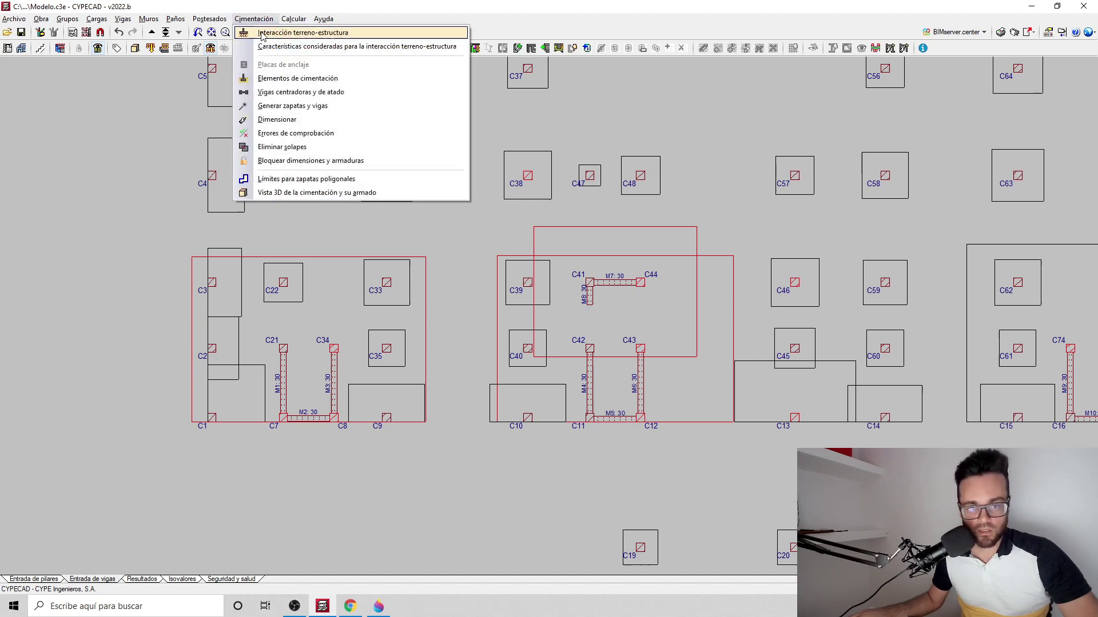
click(280, 78)
click(46, 106)
click(476, 322)
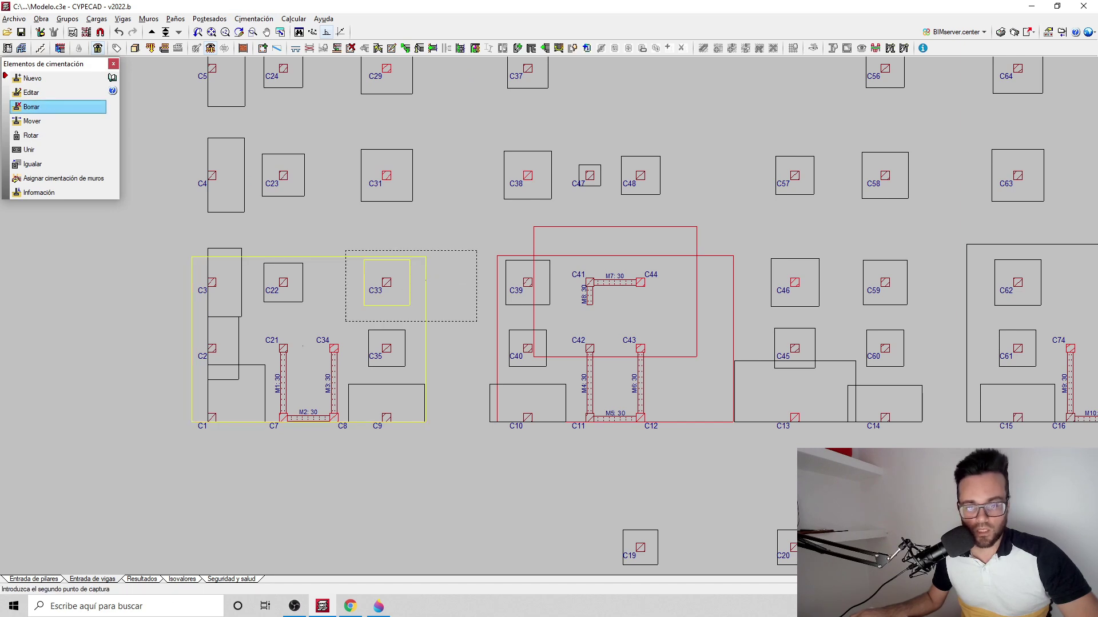
click(122, 481)
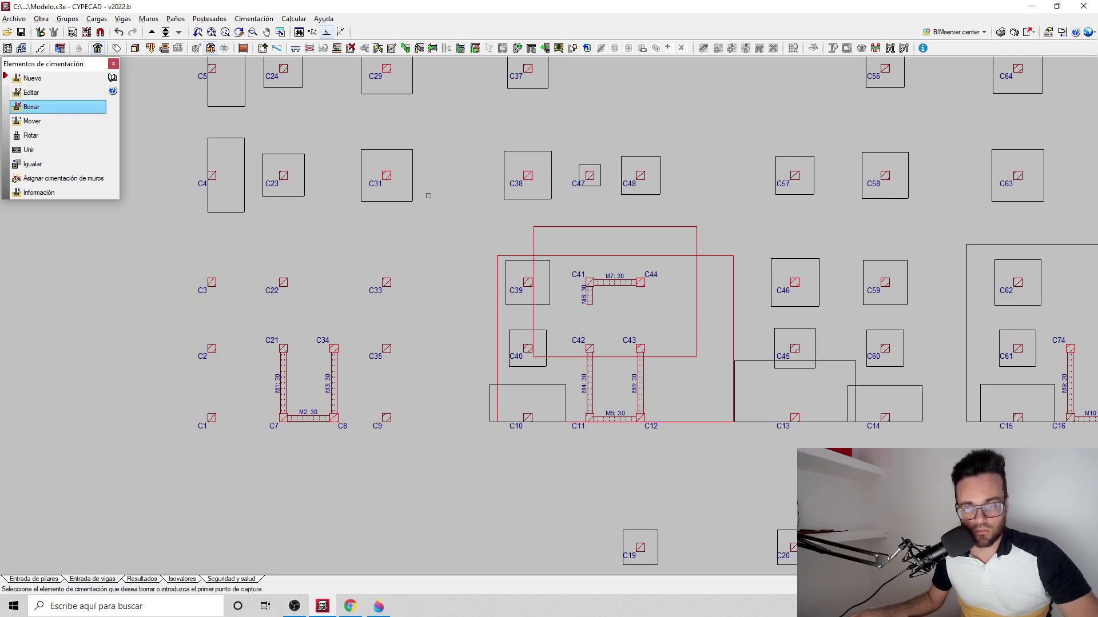
Create one multi-column footing covering columns C1 to C3, C7 to C9, C21, C22, C33 to C35 and walls M1, M2 and M3
click(30, 78)
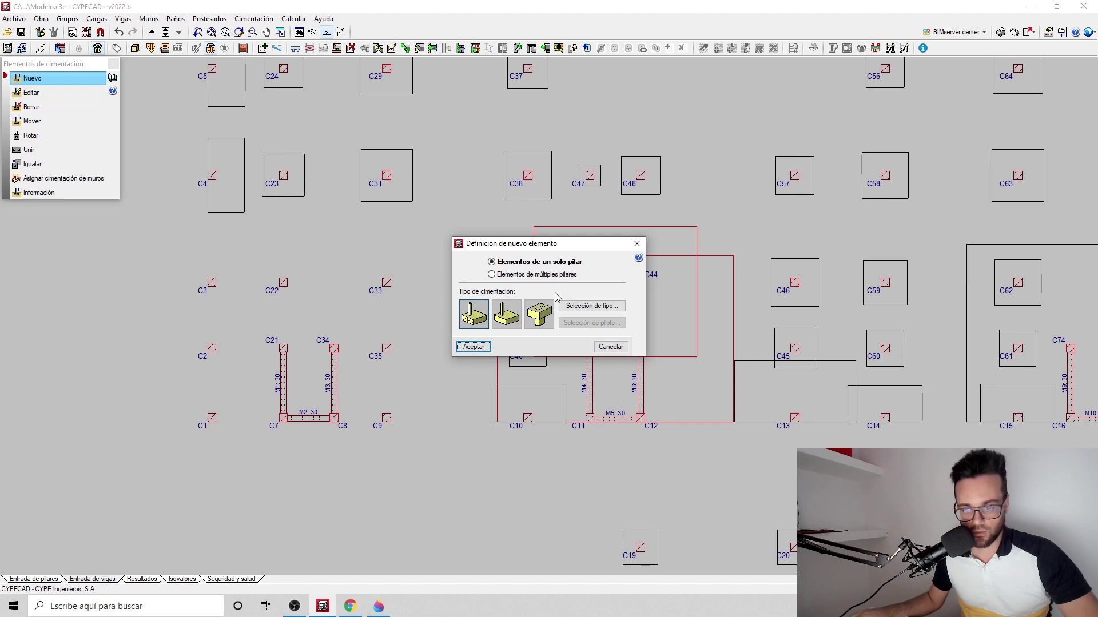
click(503, 275)
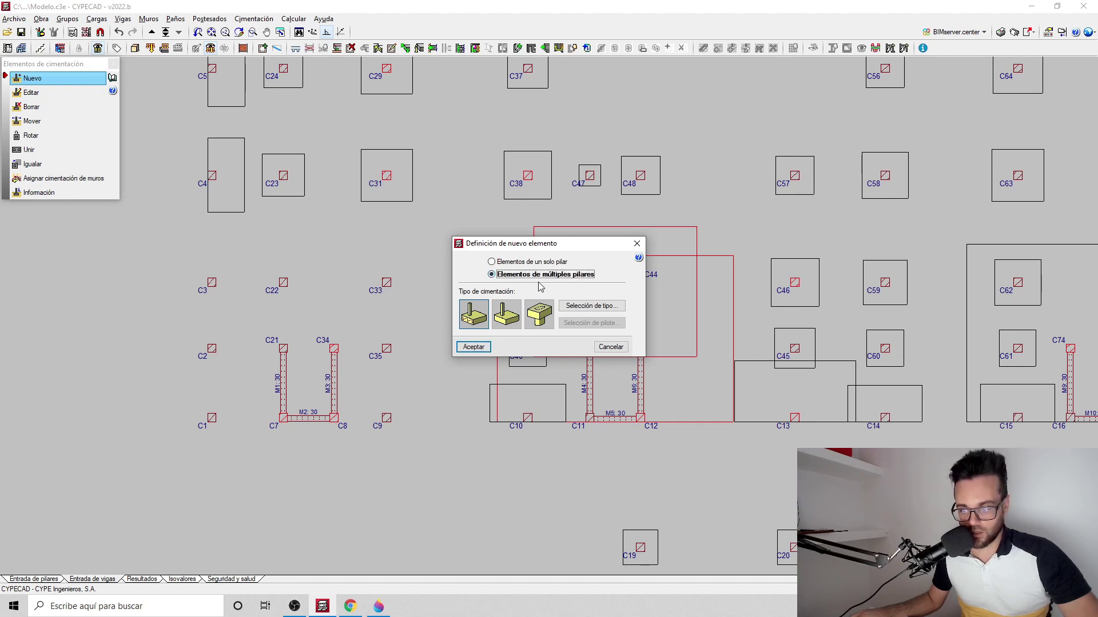
click(474, 347)
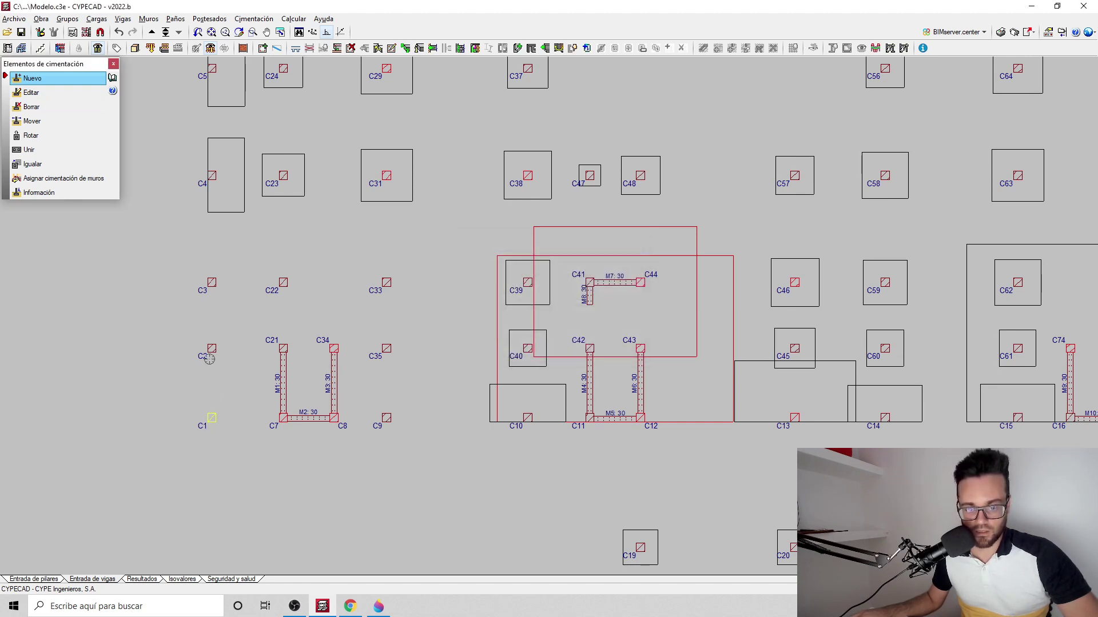
click(426, 260)
click(148, 483)
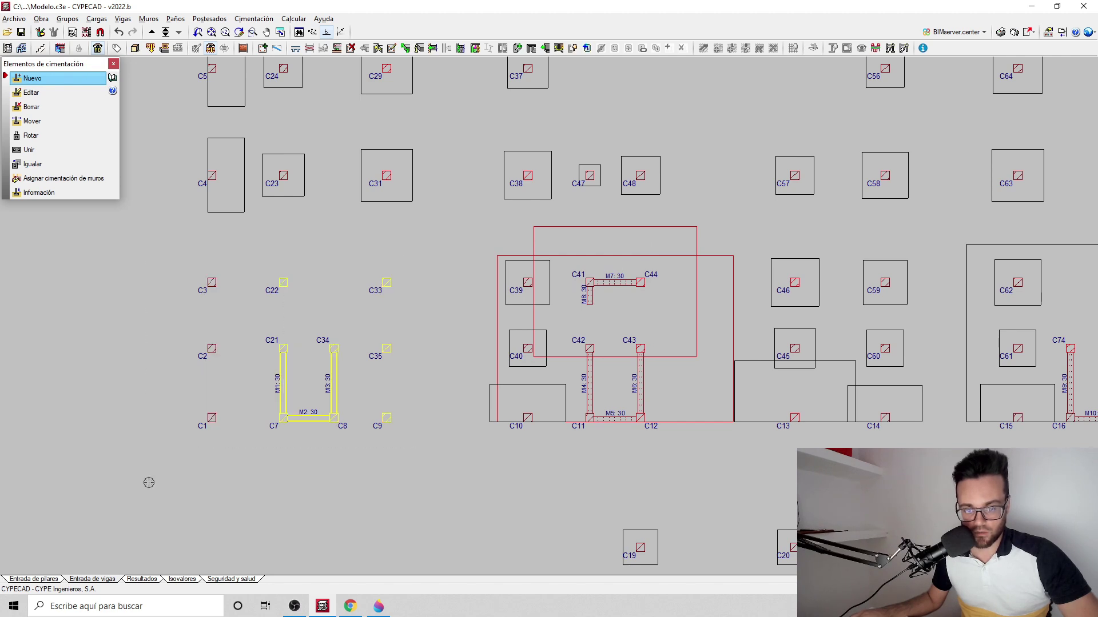
scroll(227, 383, up, 1)
click(209, 343)
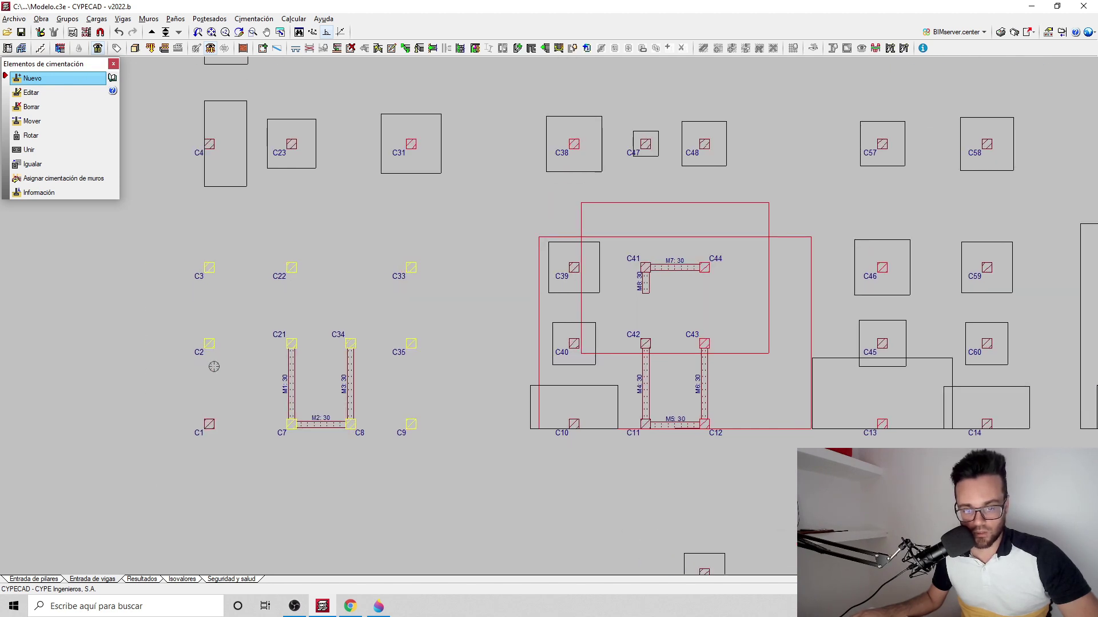
click(292, 390)
click(320, 424)
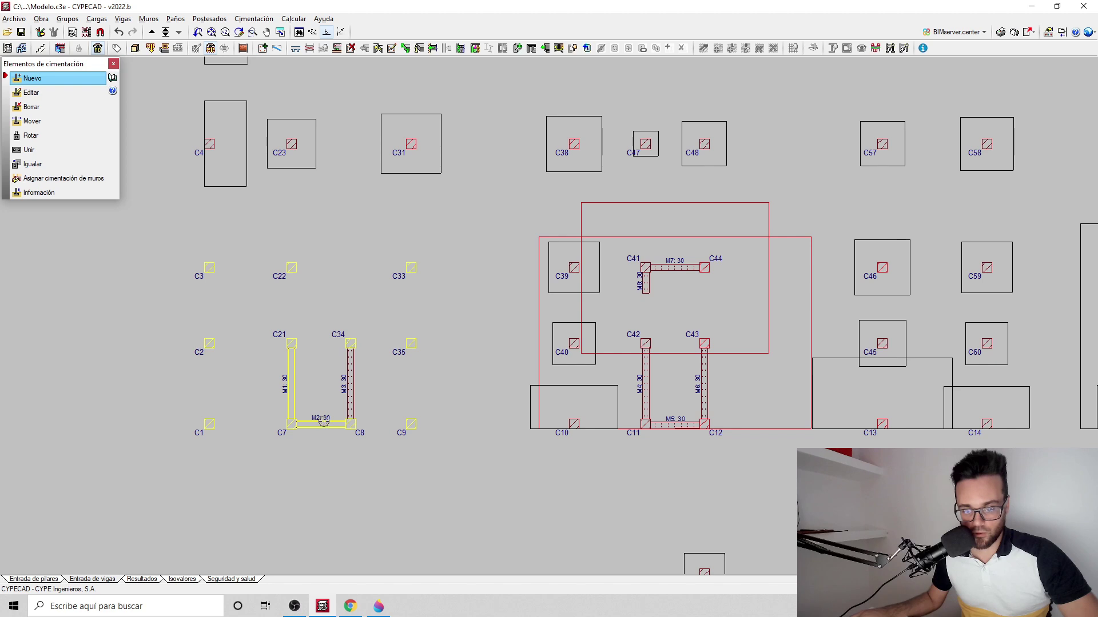
click(353, 391)
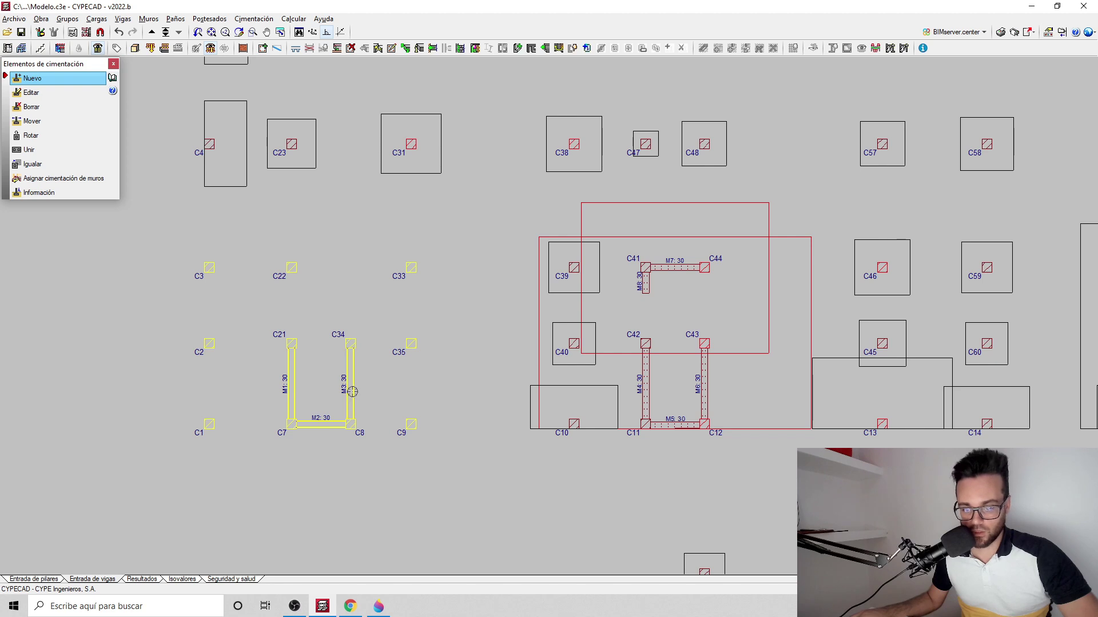
right_click(312, 351)
Create a combined multi-column footing under columns C4, C23 and C31
middle_drag(323, 259, 341, 339)
click(227, 223)
click(309, 222)
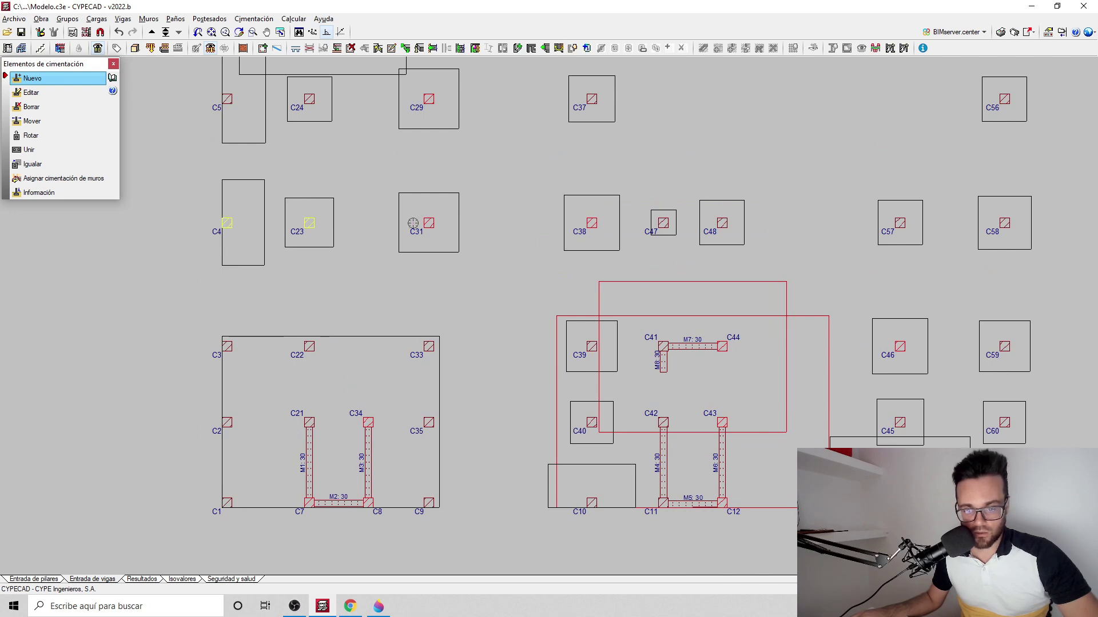
click(429, 223)
right_click(329, 227)
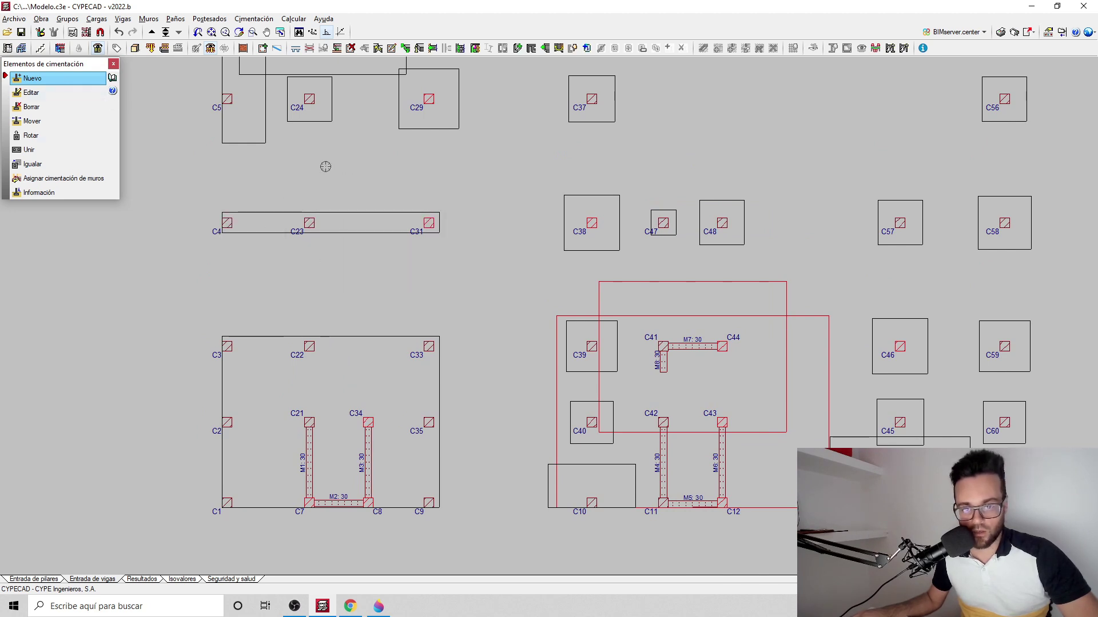
click(126, 20)
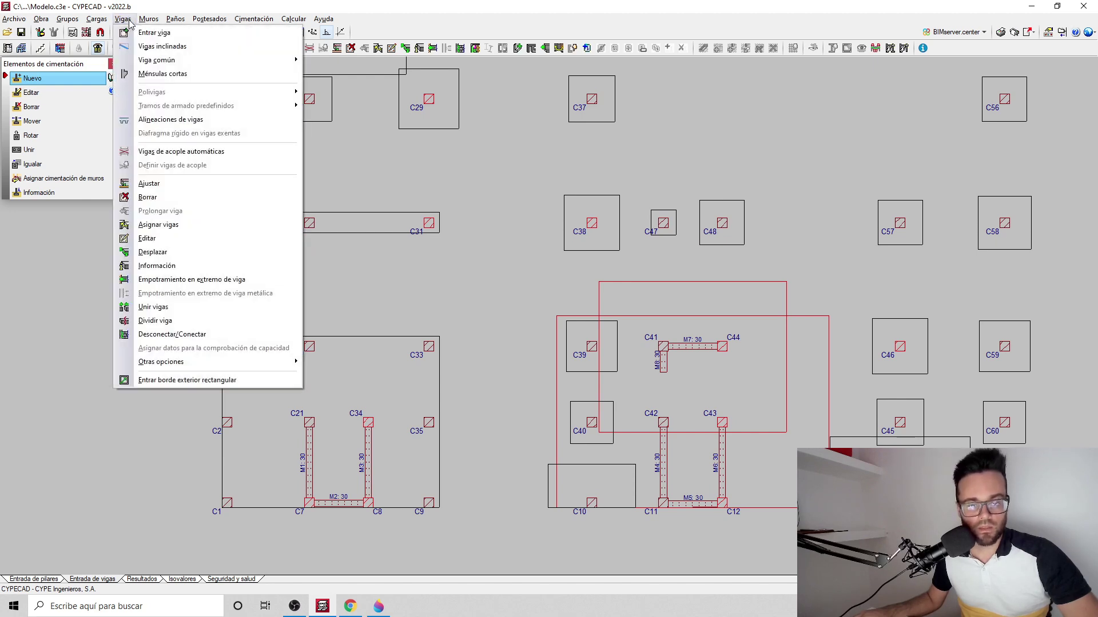
click(15, 278)
click(123, 21)
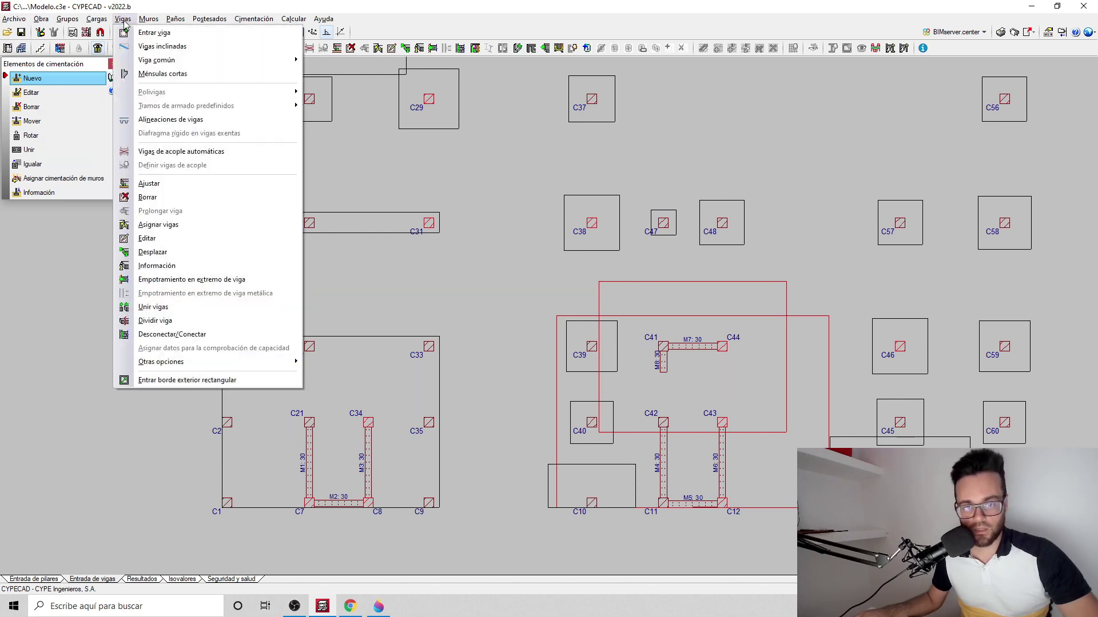
click(5, 334)
Start entering vigas centradoras of section VC-30X50, with centring enabled at both origin and end
click(254, 19)
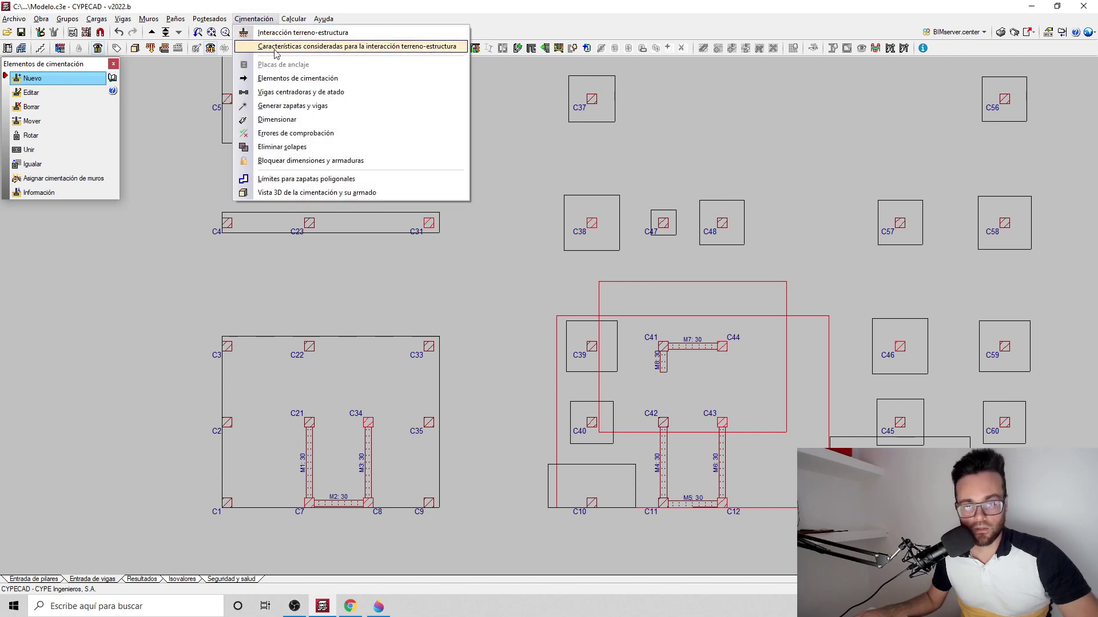
click(307, 93)
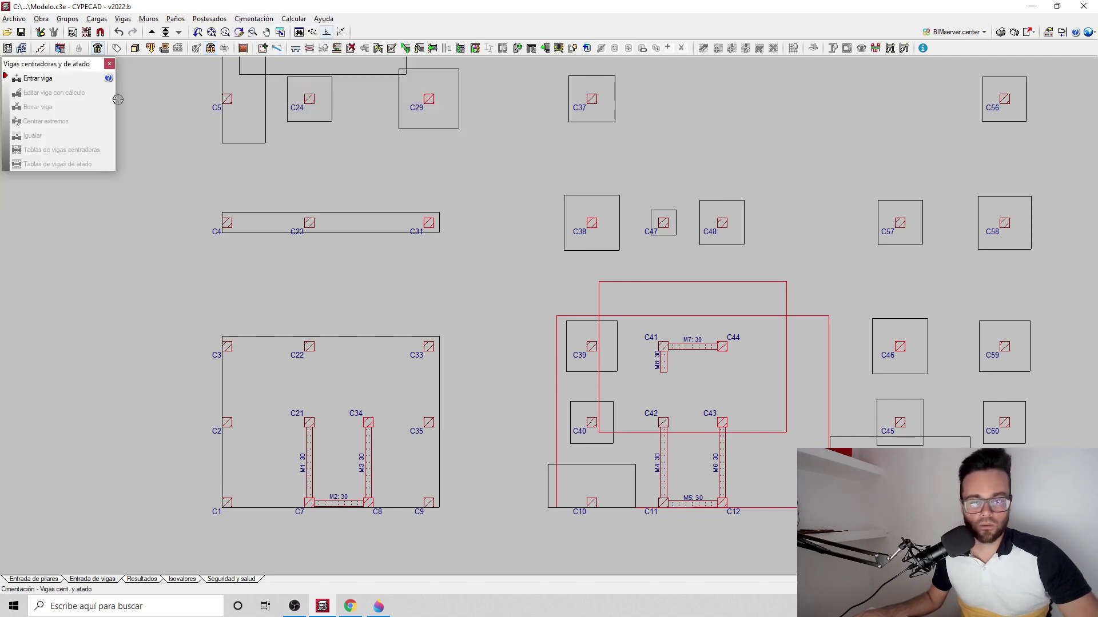
click(611, 202)
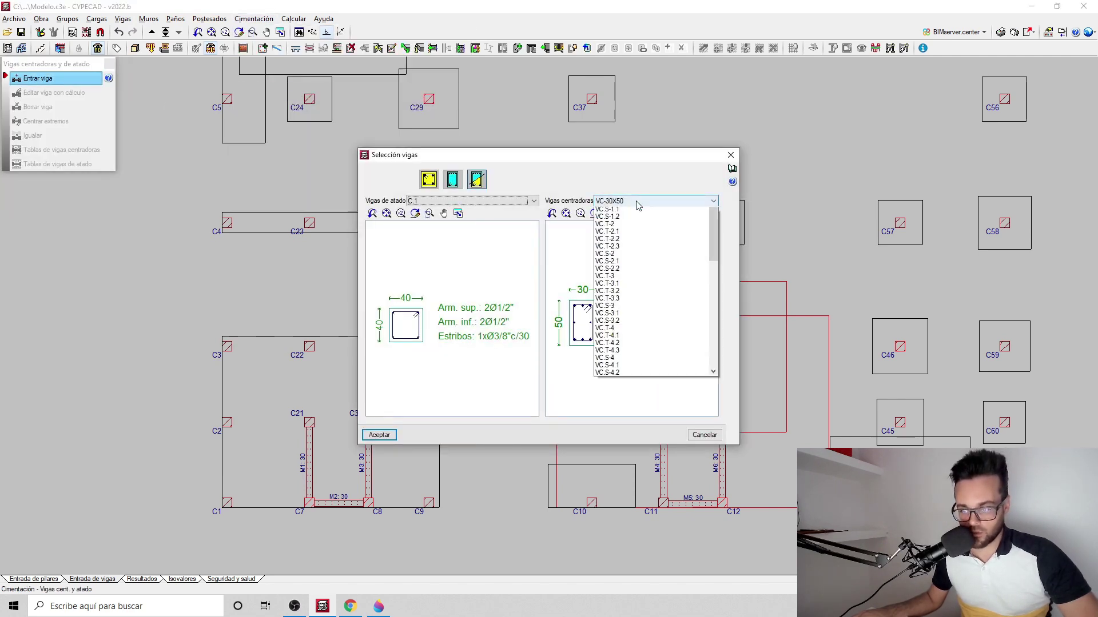
click(637, 209)
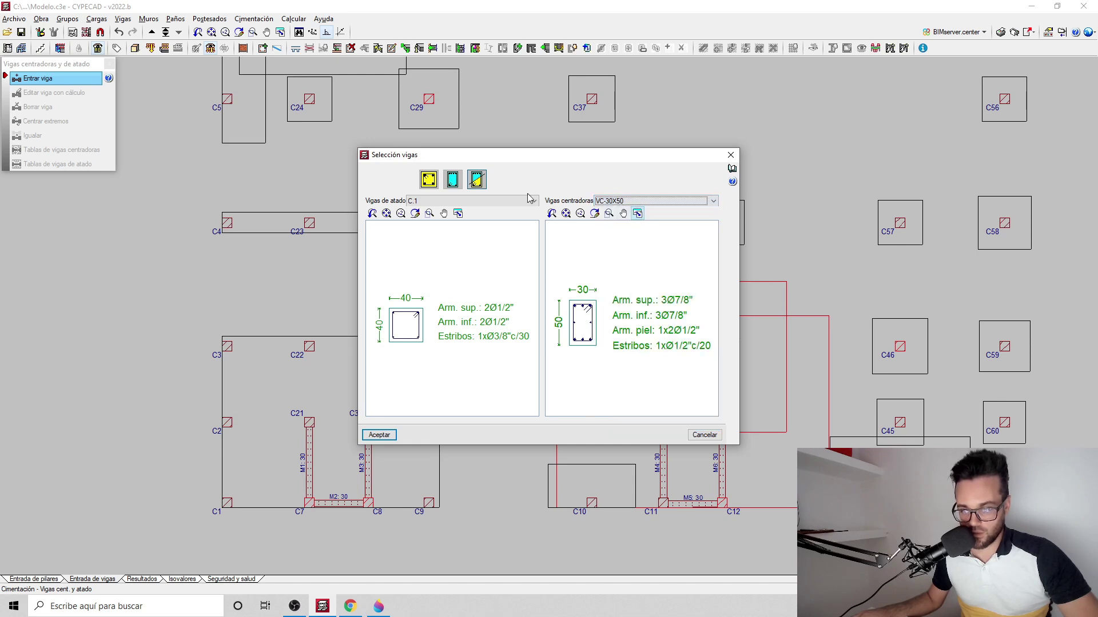
click(452, 180)
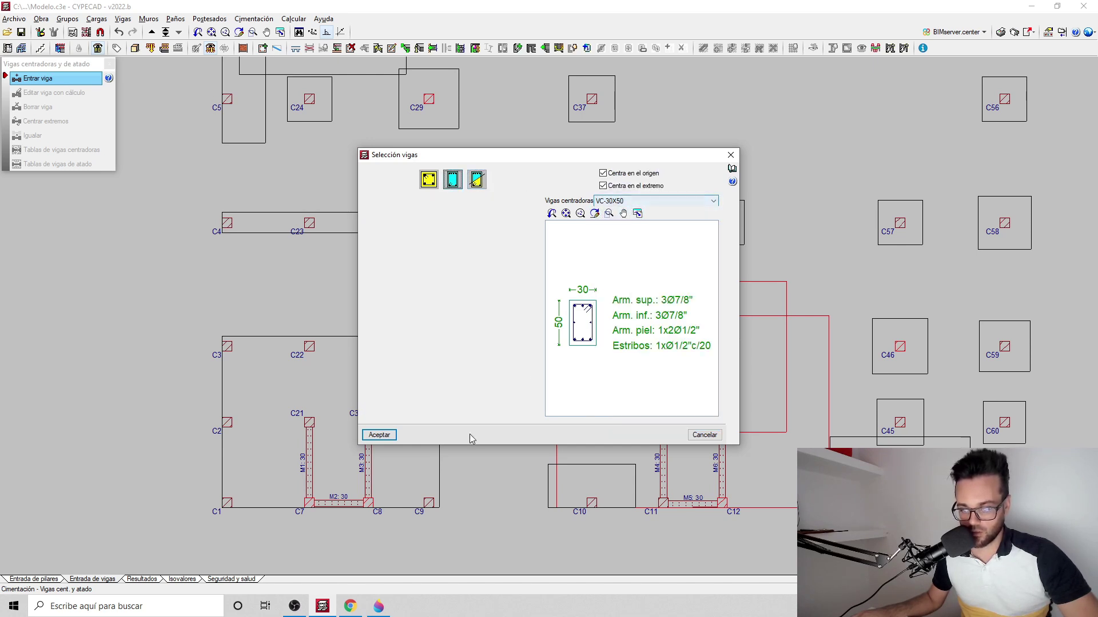
click(379, 435)
Link the two combined footings with three strap beams, from C3 to C4, C22 to C23 and C33 to C31
click(227, 346)
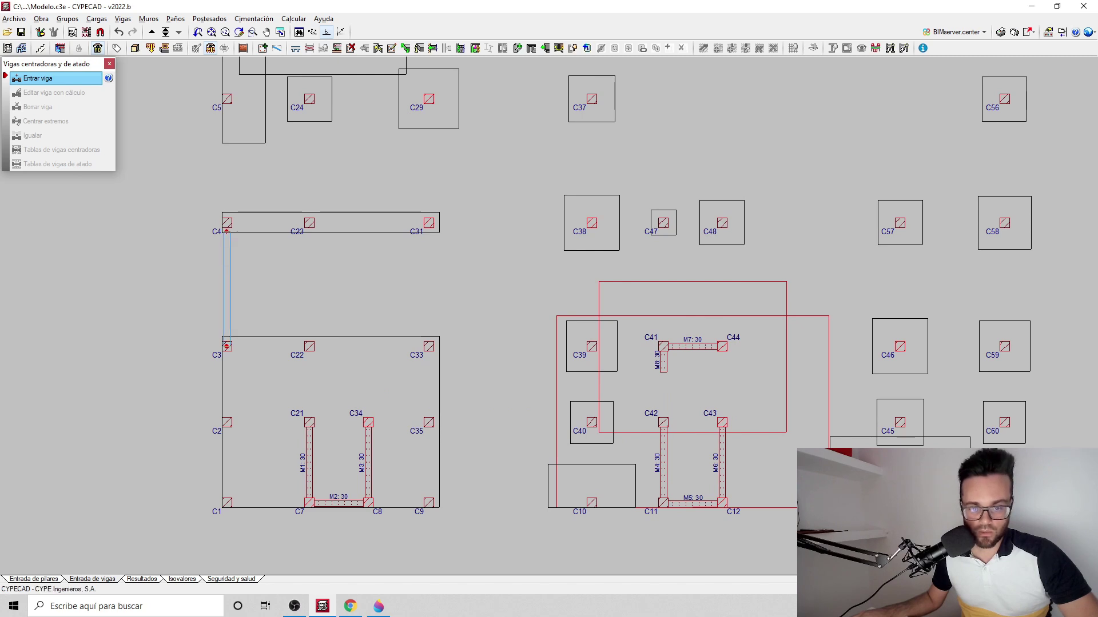
click(226, 231)
click(306, 344)
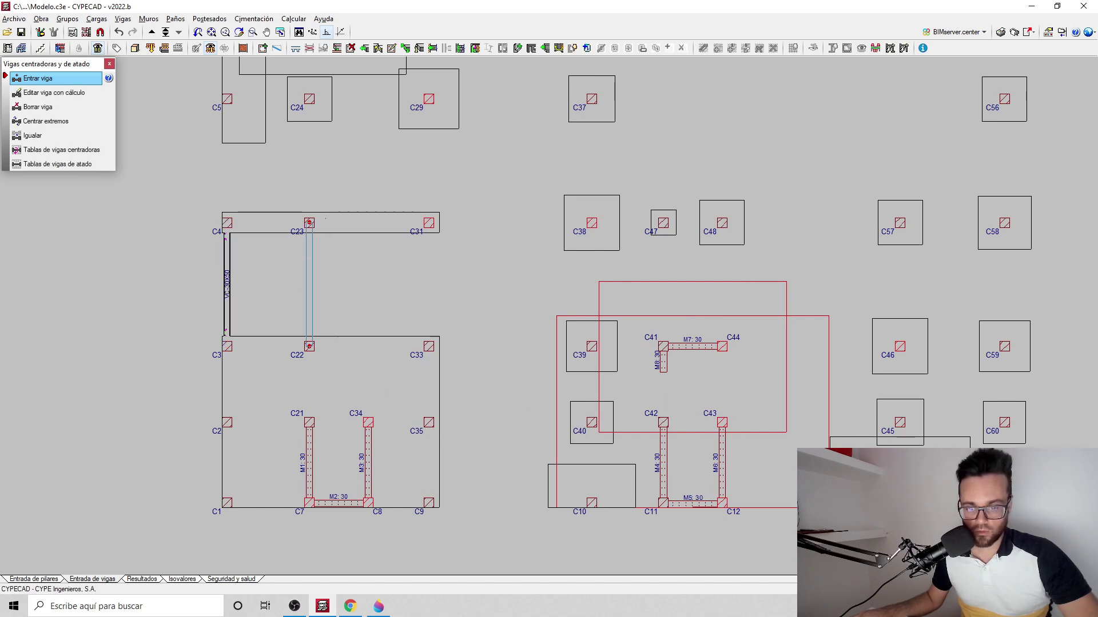
click(309, 224)
click(429, 346)
click(428, 224)
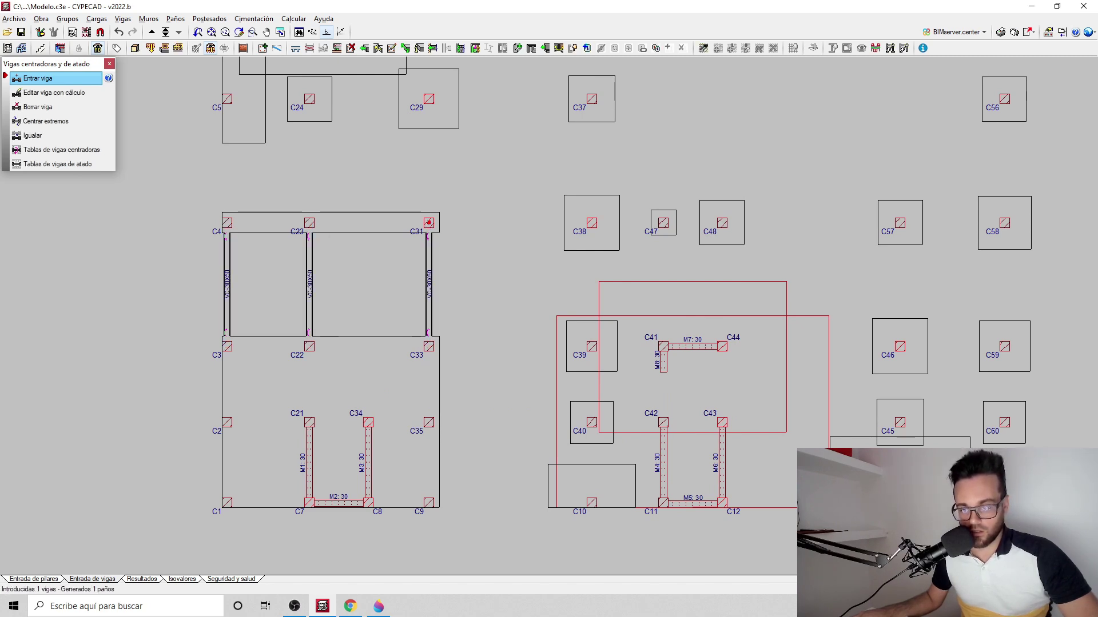
Check the strap beams in the foundation plan and open the 3D view of the building
scroll(309, 296, up, 6)
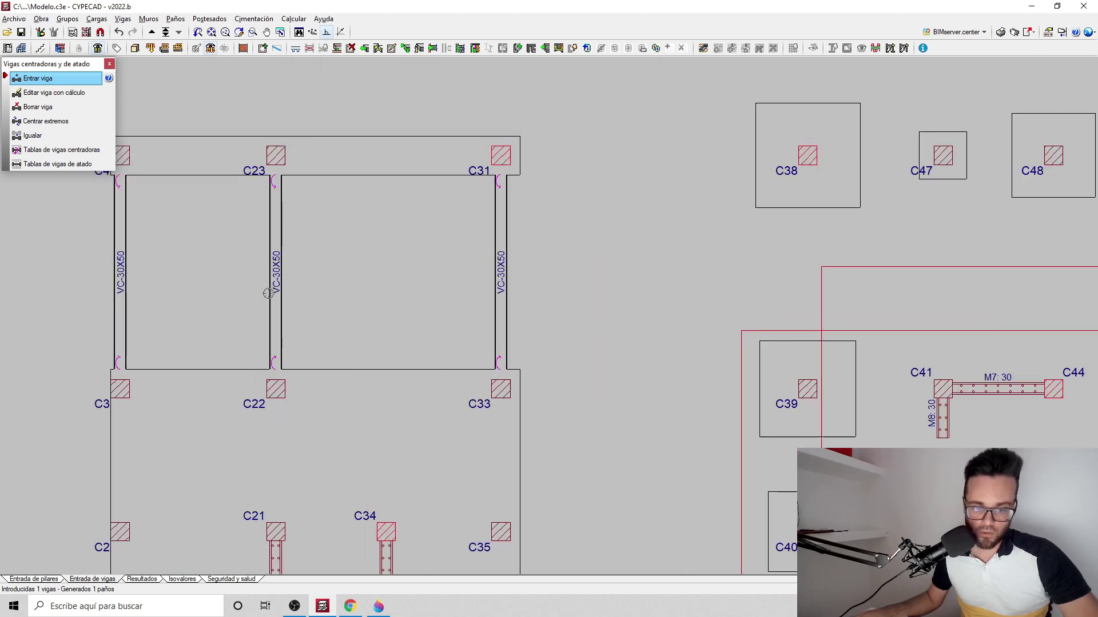
scroll(278, 290, down, 8)
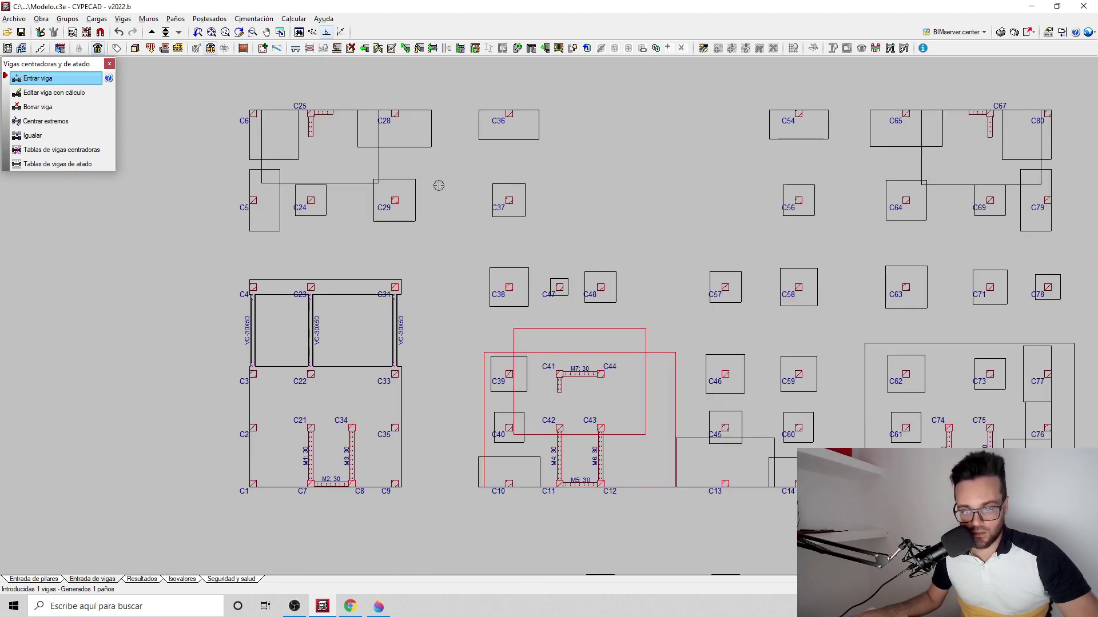
middle_drag(638, 408, 609, 344)
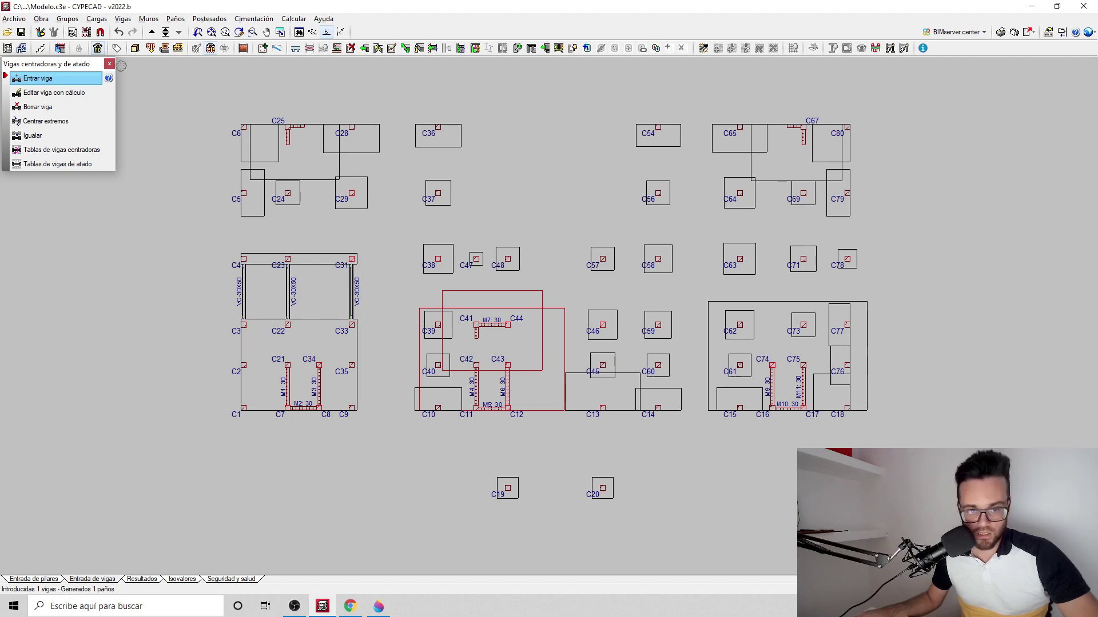
click(140, 51)
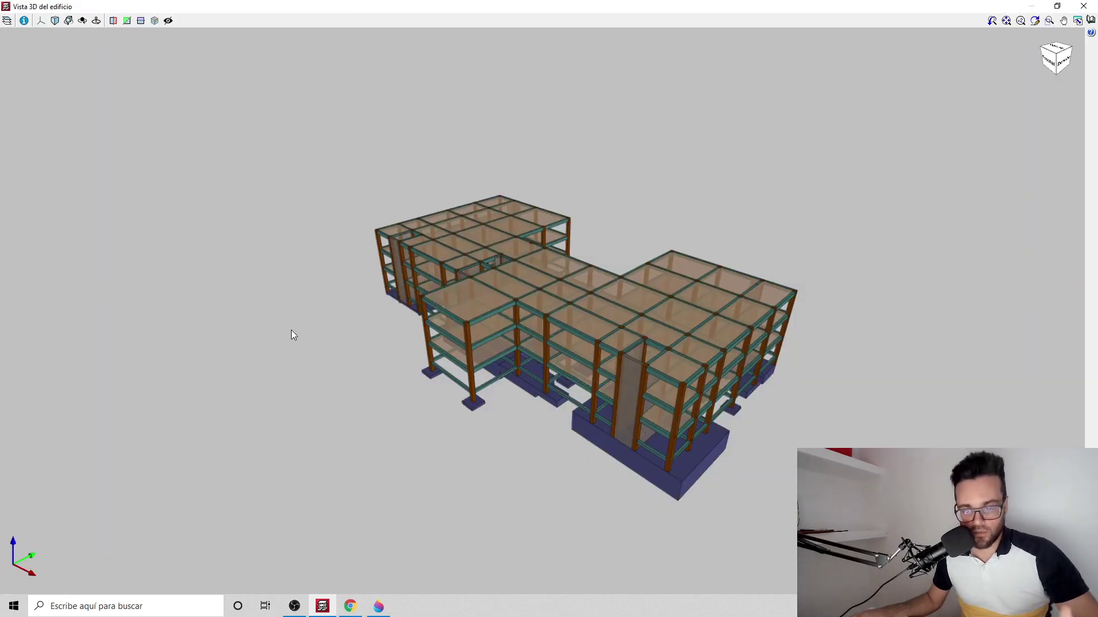
Inspect the strap beams under the combined footing from the front in the 3D view, and close that view
scroll(290, 330, up, 2)
middle_drag(291, 331, 455, 303)
scroll(456, 303, up, 5)
middle_drag(431, 339, 467, 308)
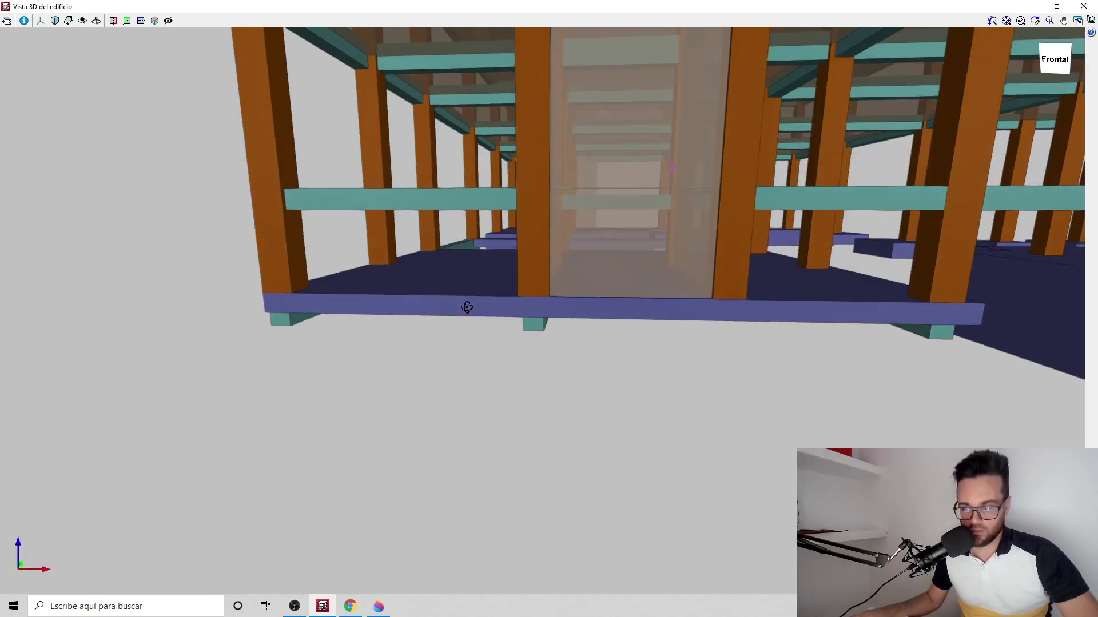
middle_drag(337, 290, 342, 353)
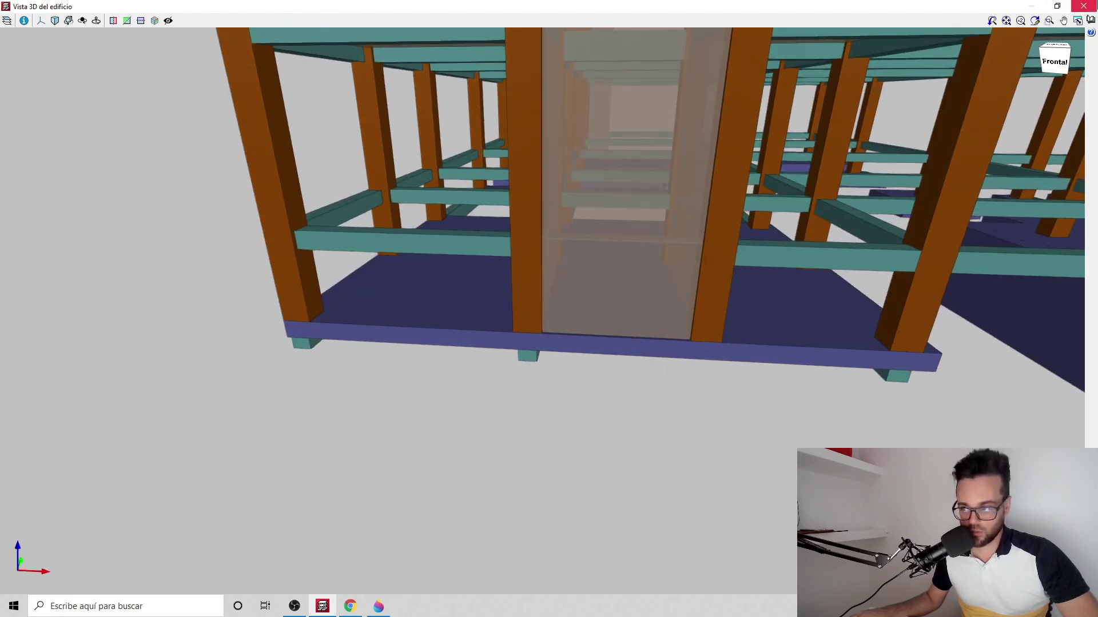
click(1087, 5)
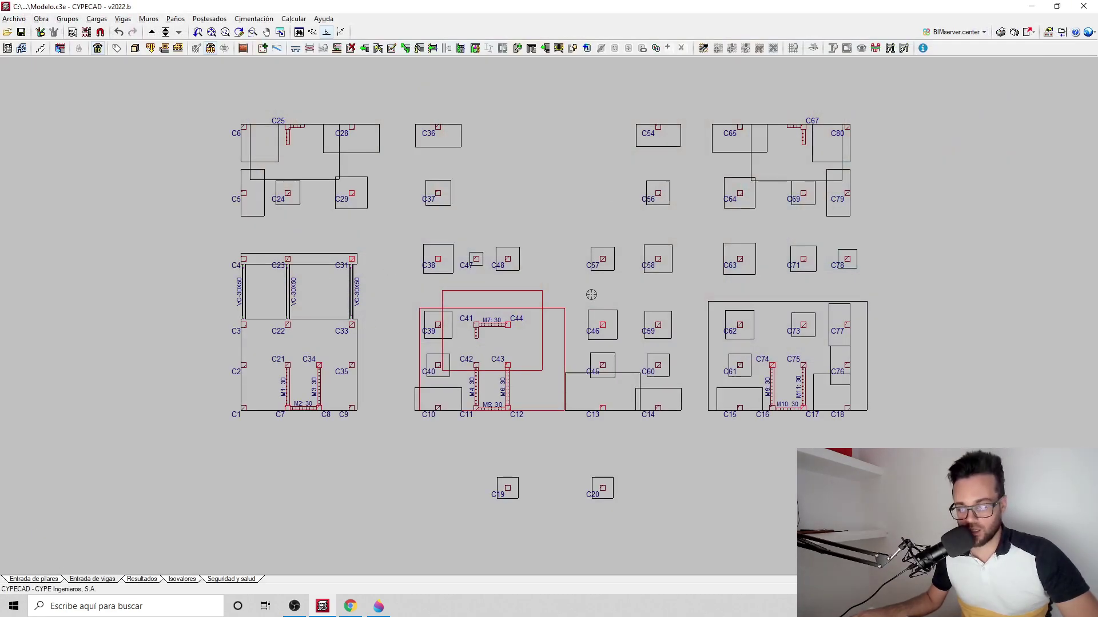
Open the reinforcing bar steel types from the general data and look at the beam reinforcement options
middle_drag(545, 282, 532, 279)
click(41, 19)
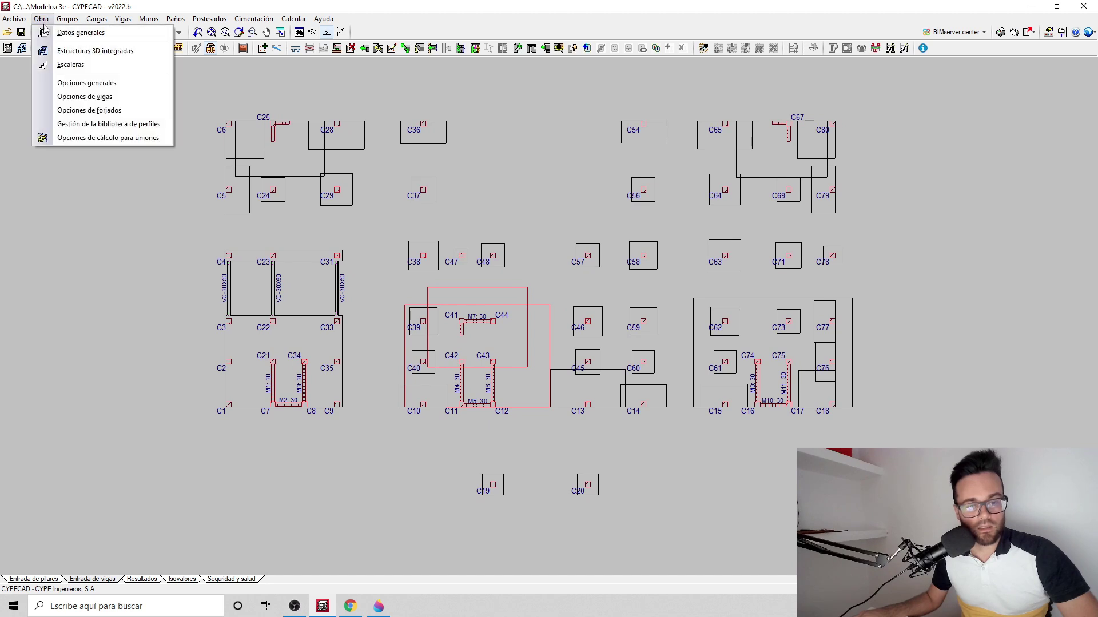
click(63, 28)
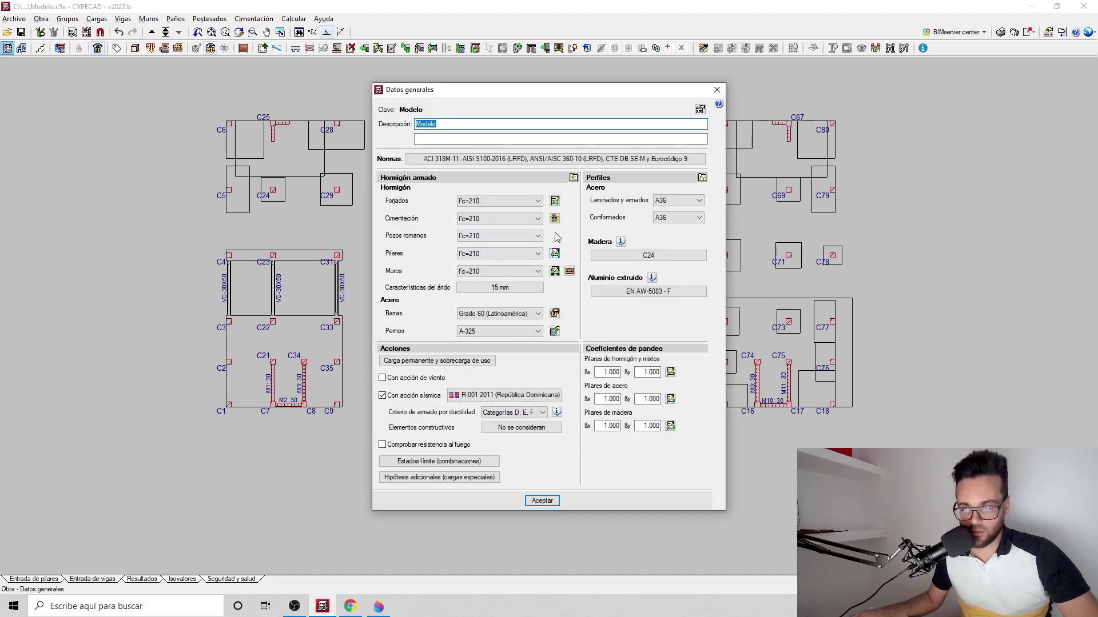
click(554, 314)
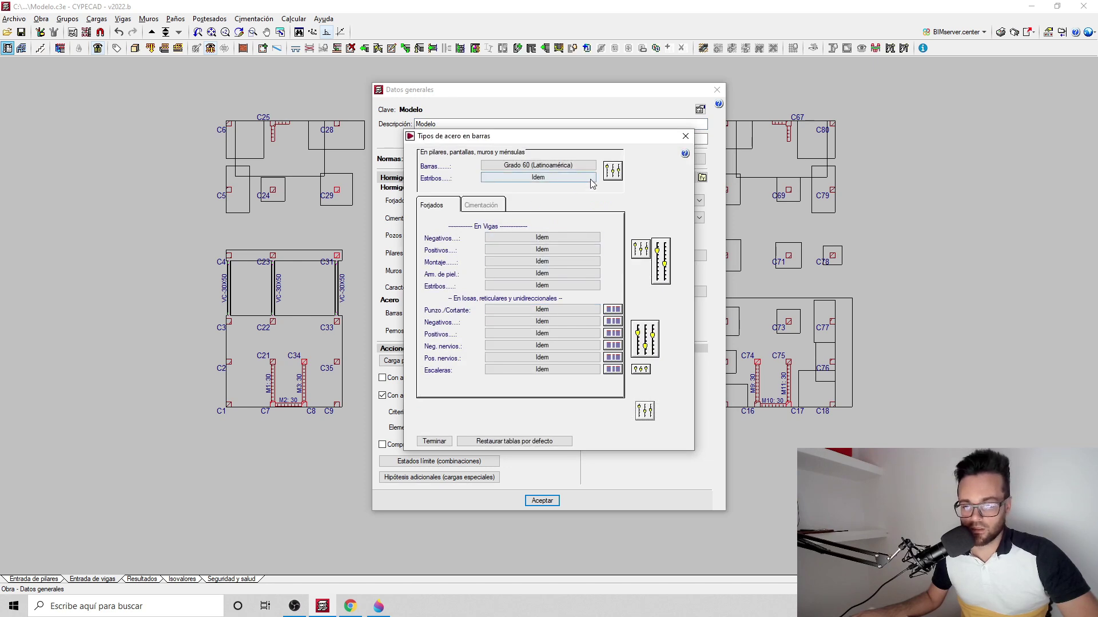
click(641, 250)
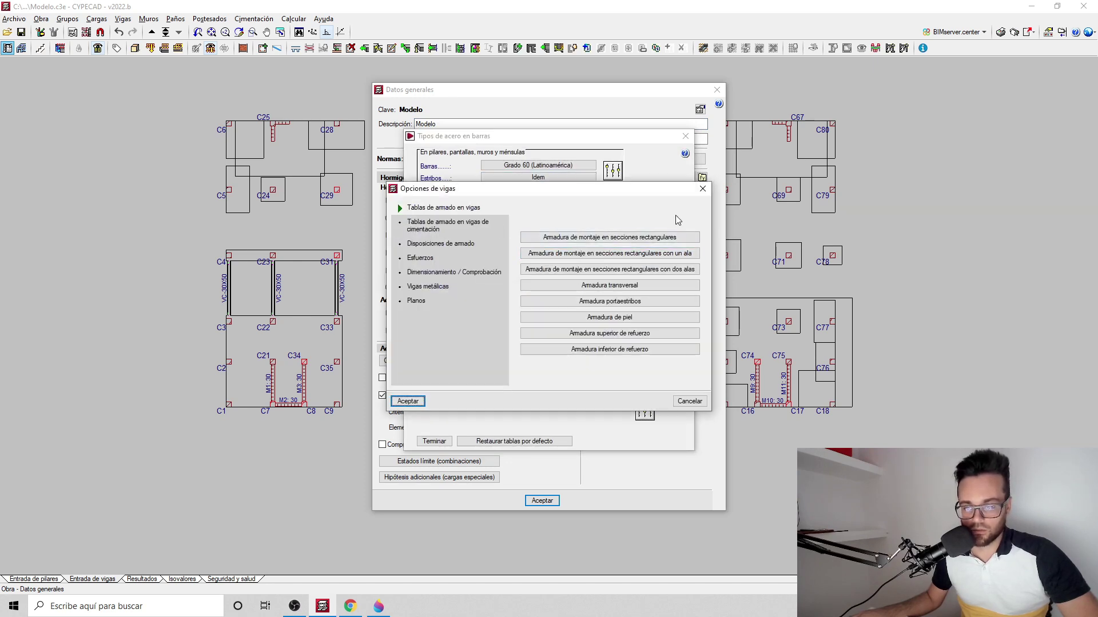
click(702, 189)
Open the starter bar options (Opciones de arranques) within the reinforcement arrangements for columns, shear walls, walls and corbels
click(613, 171)
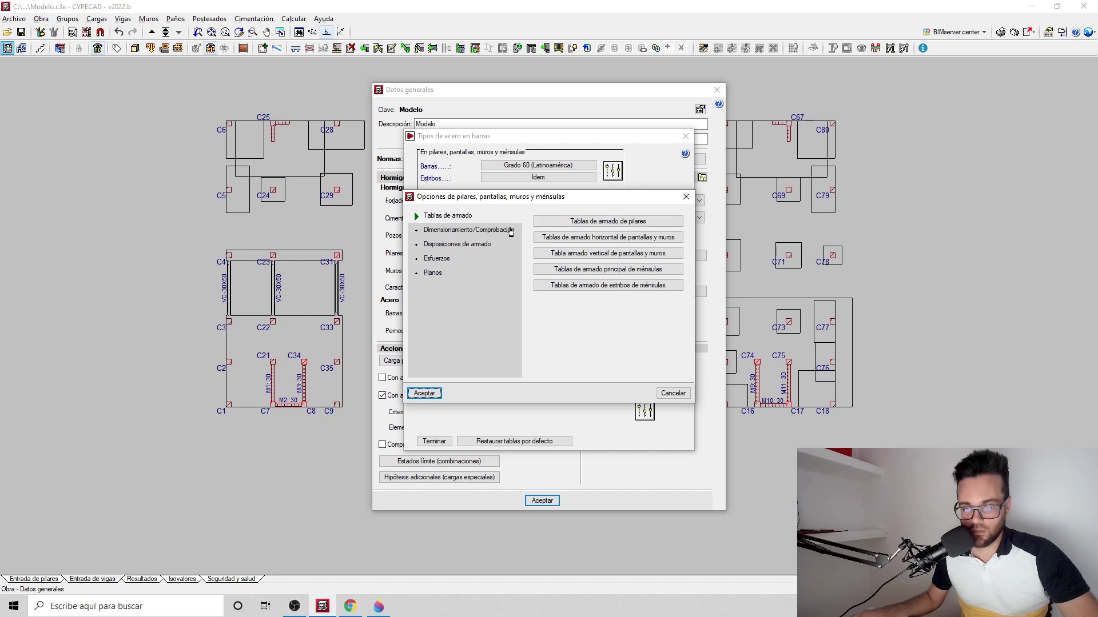
click(476, 232)
click(469, 246)
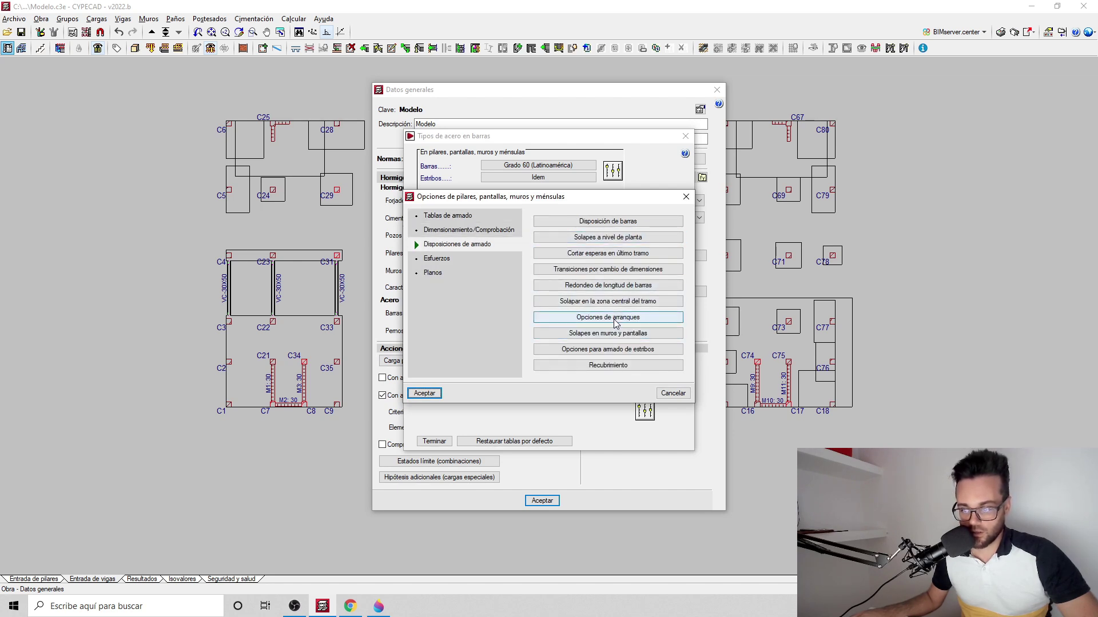
click(607, 318)
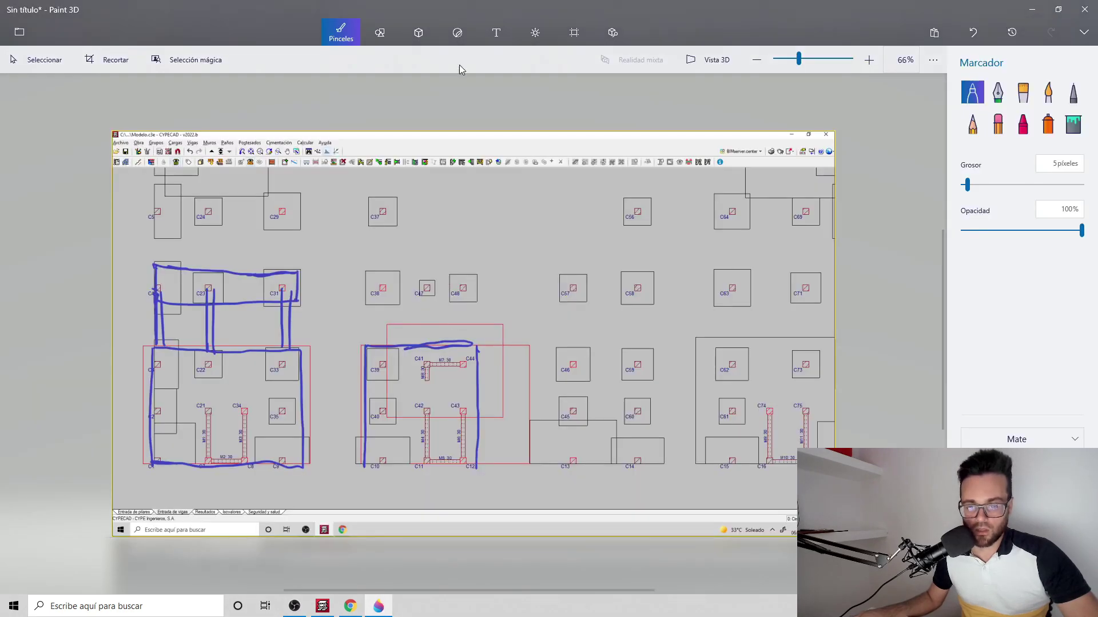
In Paint 3D, sketch two vertical column bars with outward-bent feet and label one foot's length as 45 cm
click(574, 33)
click(340, 33)
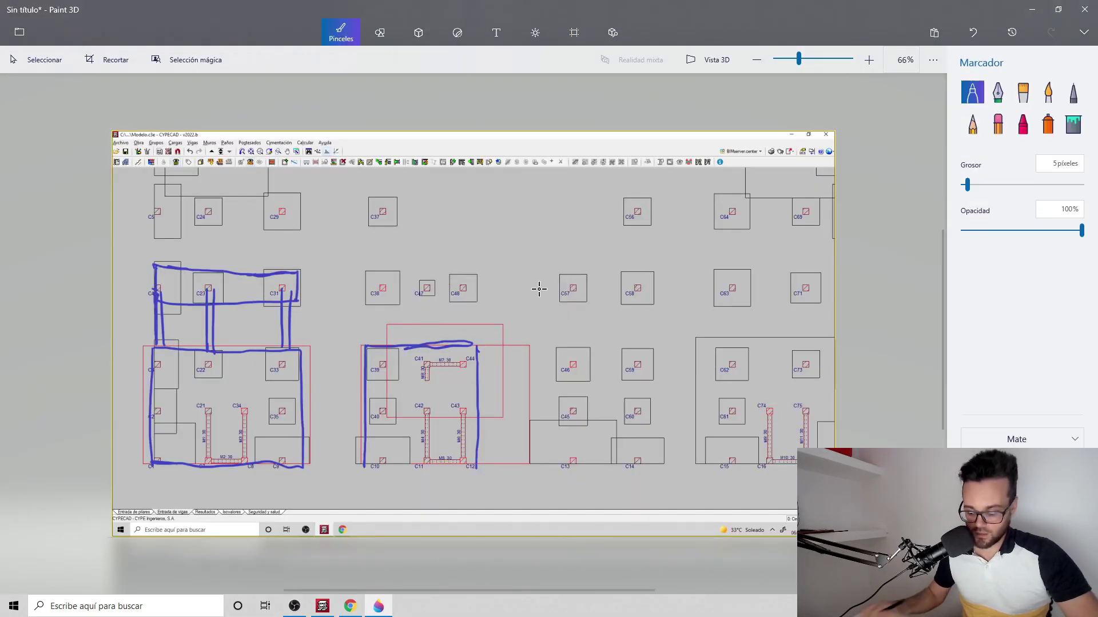
drag(515, 182, 514, 278)
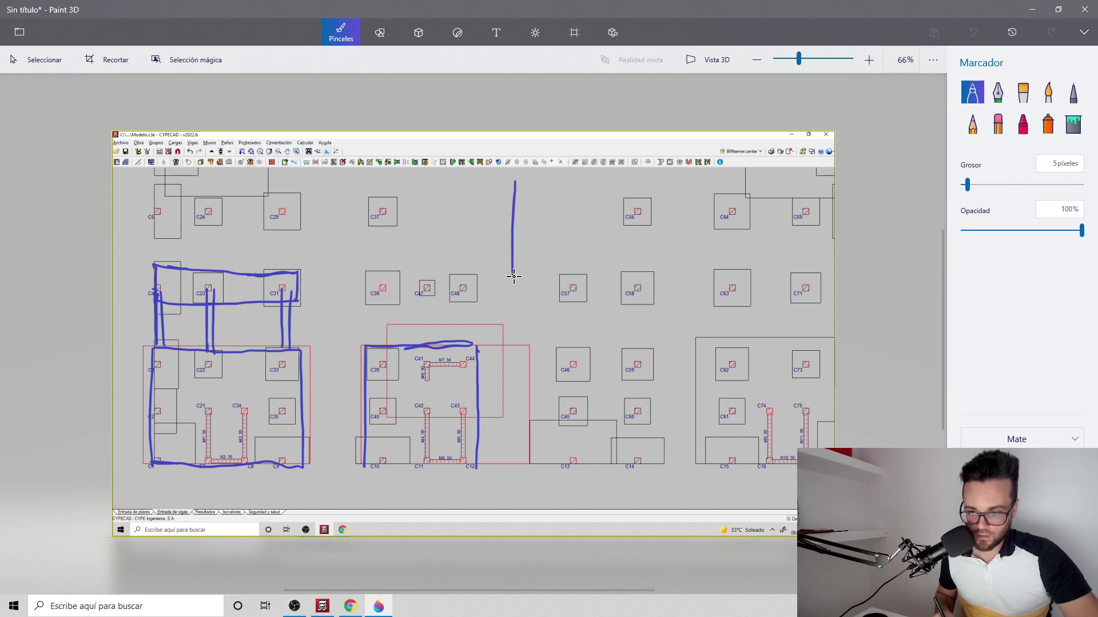
mouse_move(536, 181)
mouse_down()
mouse_move(536, 269)
mouse_move(574, 276)
mouse_move(470, 276)
mouse_up()
drag(537, 295, 583, 293)
mouse_move(583, 289)
mouse_down()
mouse_move(575, 303)
mouse_move(536, 297)
mouse_move(554, 331)
mouse_move(601, 325)
mouse_up()
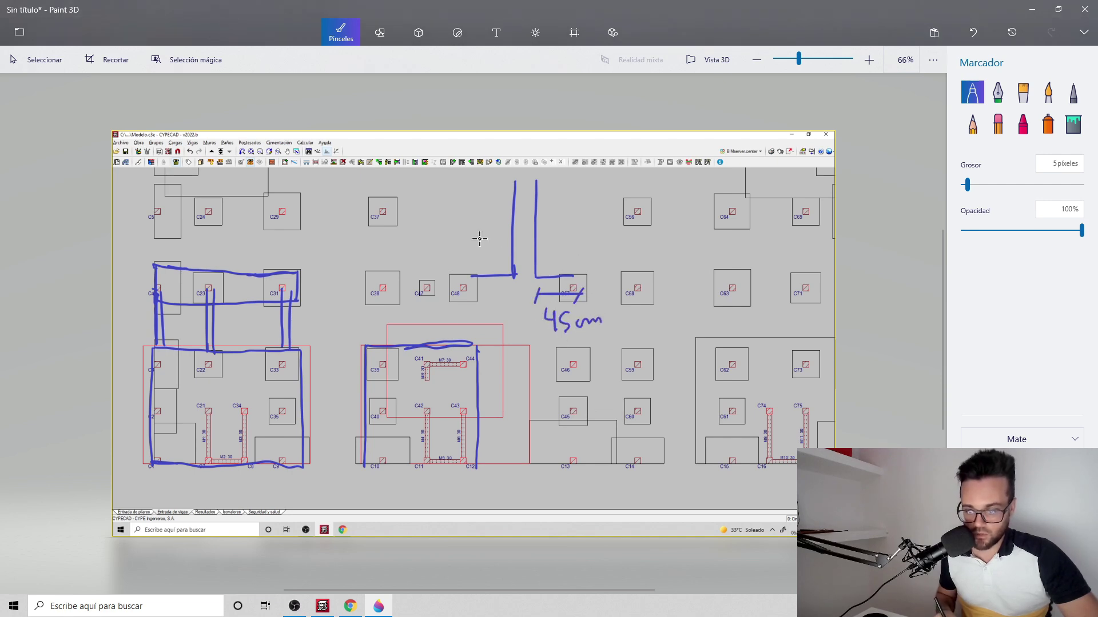
Sketch a footing outline around the bent bars and a larger footing outline enclosing it, emphasising the embedded bar and its extended foot
mouse_move(467, 238)
mouse_down()
mouse_move(614, 235)
mouse_move(607, 292)
mouse_move(494, 295)
mouse_move(506, 284)
mouse_move(607, 284)
mouse_move(462, 280)
mouse_up()
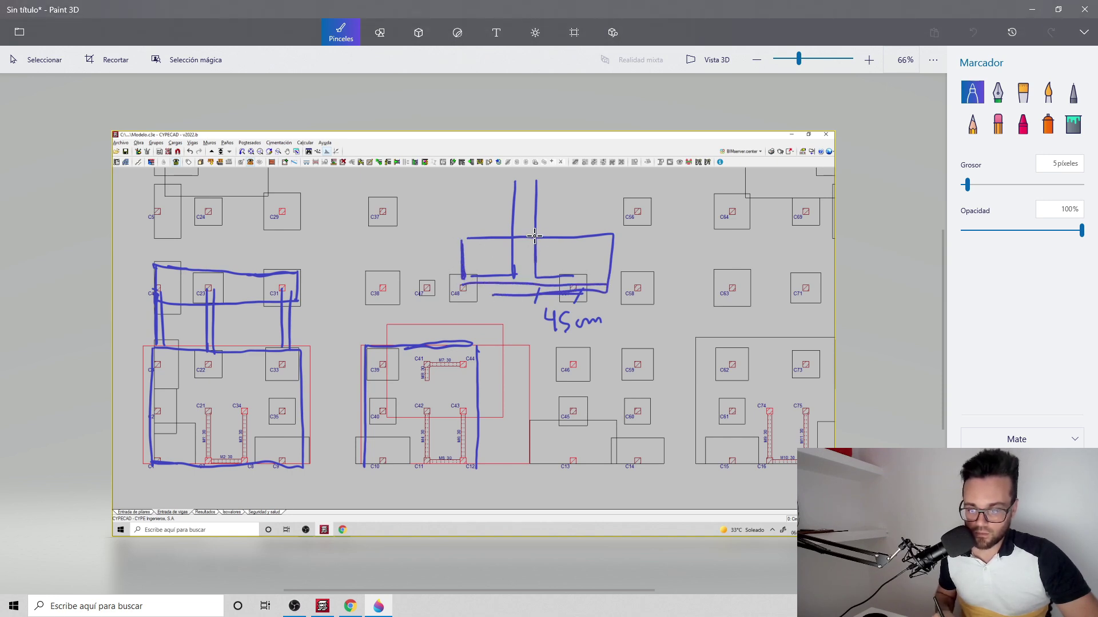
drag(534, 236, 534, 264)
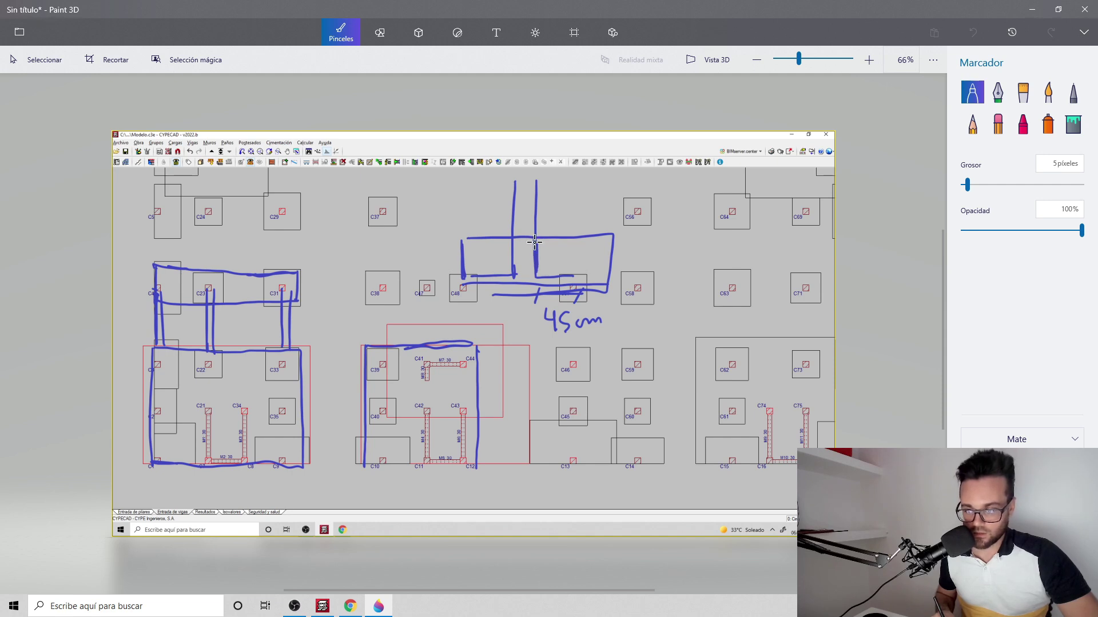
mouse_move(536, 262)
mouse_down()
mouse_move(540, 275)
mouse_move(537, 239)
mouse_move(538, 274)
mouse_move(563, 268)
mouse_move(507, 229)
mouse_move(506, 179)
mouse_move(544, 221)
mouse_move(544, 247)
mouse_up()
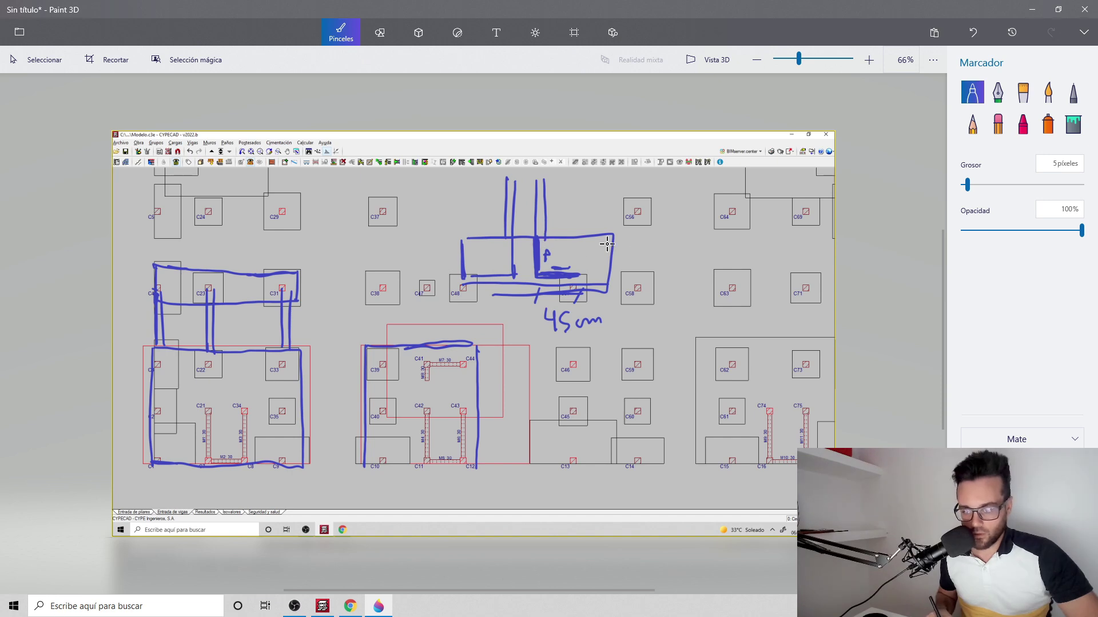
mouse_move(609, 231)
mouse_down()
mouse_move(629, 234)
mouse_move(627, 319)
mouse_up()
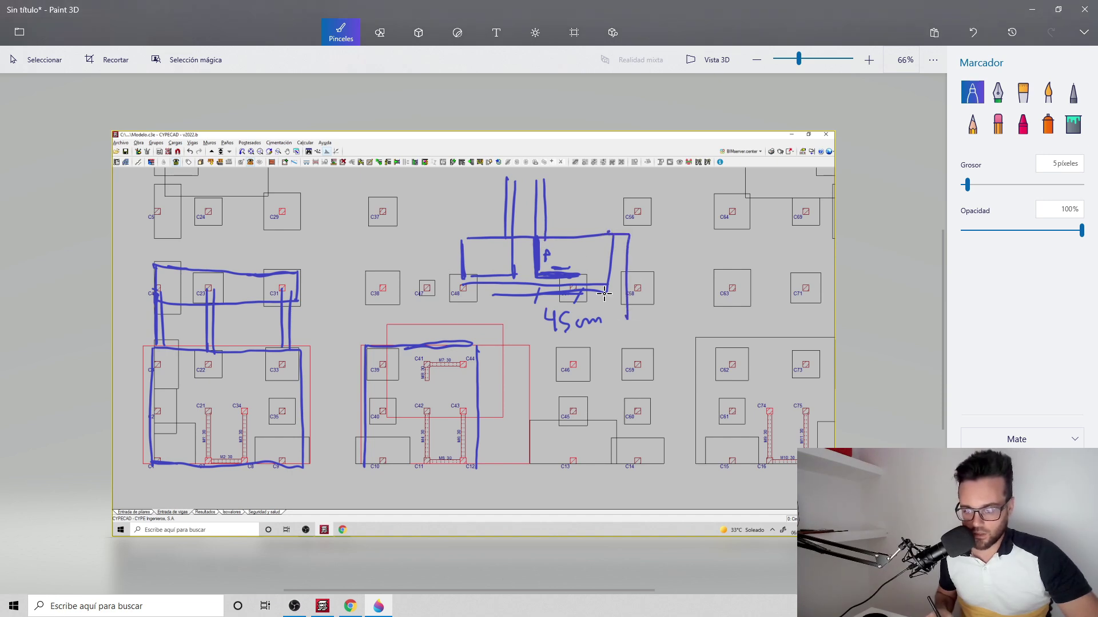
mouse_move(470, 241)
mouse_down()
mouse_move(433, 252)
mouse_move(432, 314)
mouse_move(626, 314)
mouse_up()
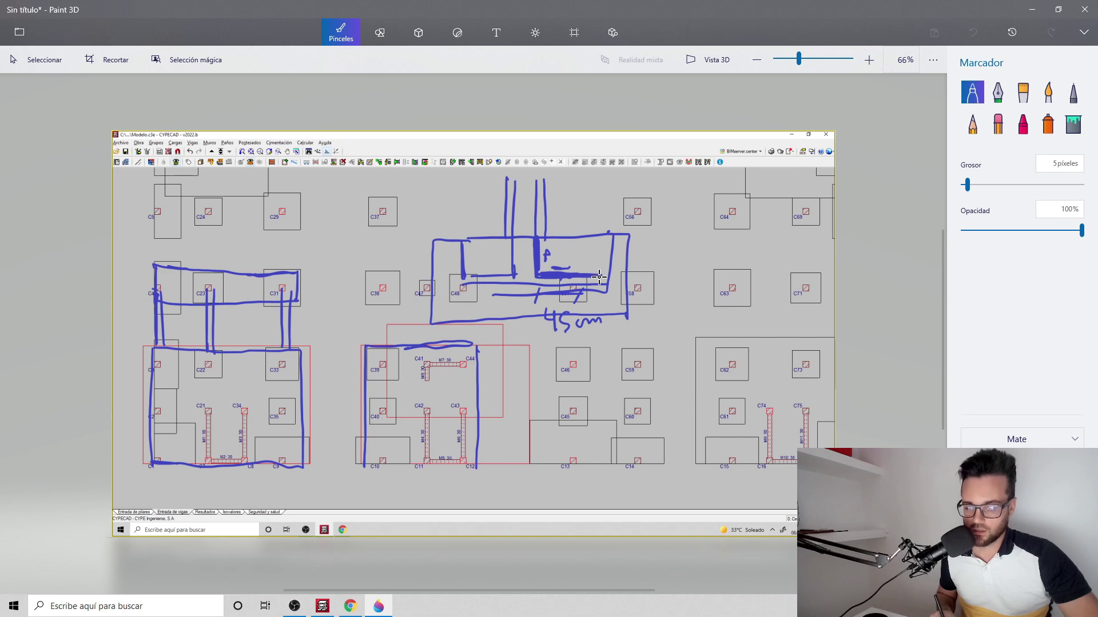
drag(599, 277, 602, 276)
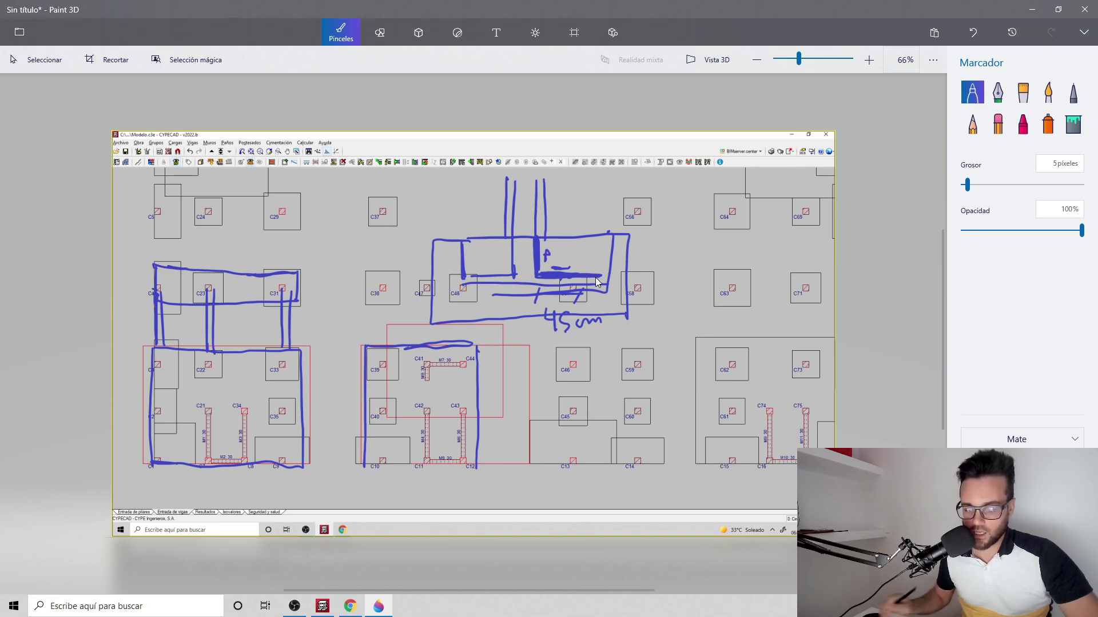
Return to CYPECAD and close the column options, the bar steel types and the general data
click(322, 607)
click(652, 167)
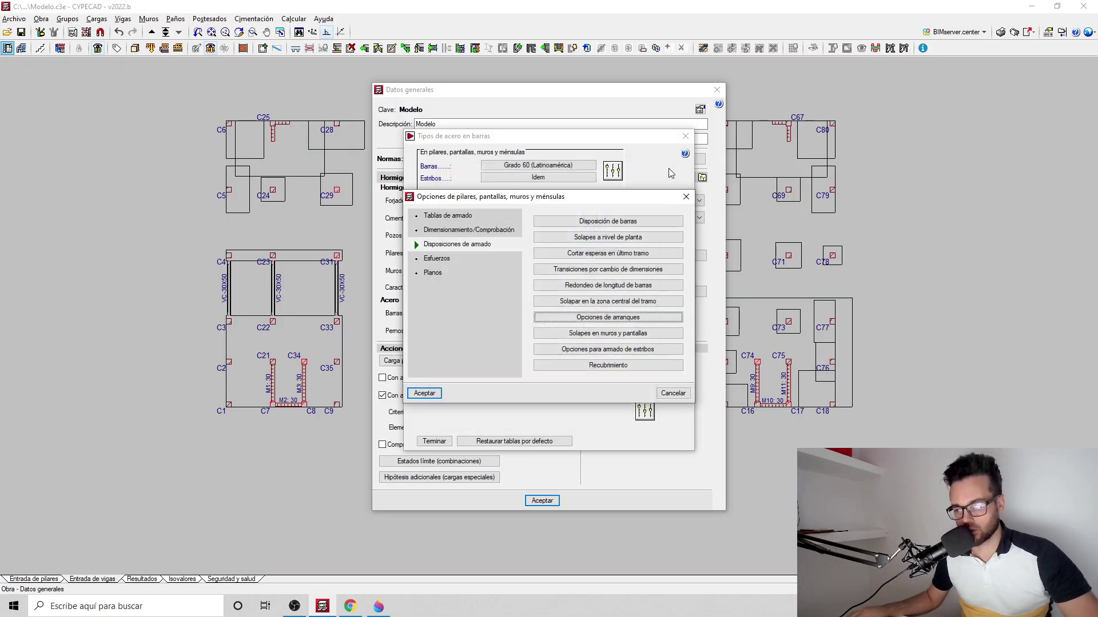
click(686, 197)
click(686, 136)
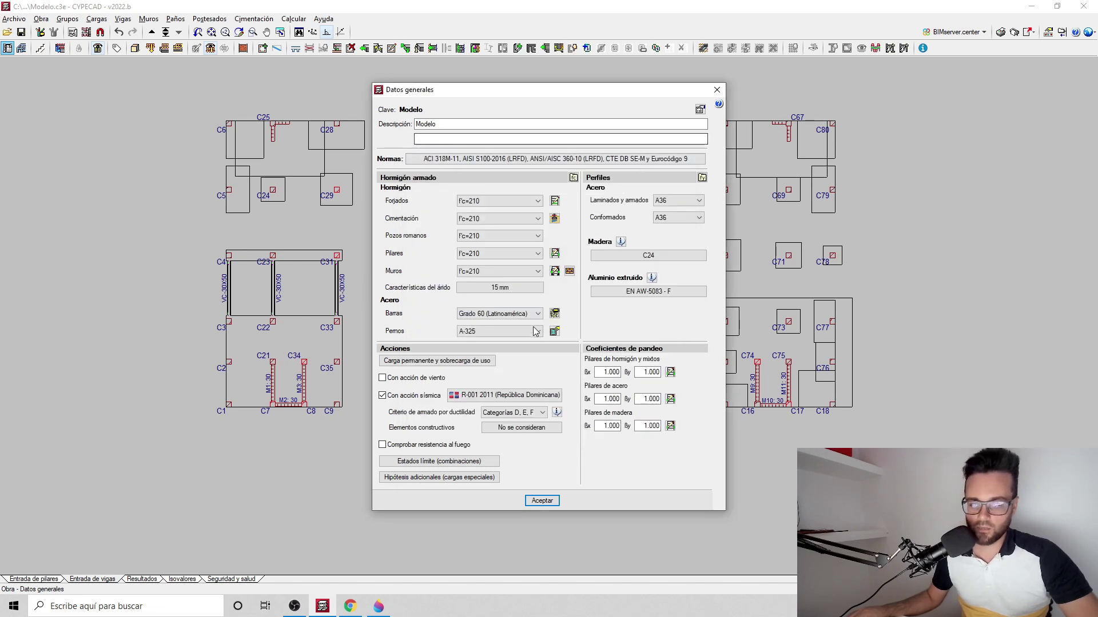
click(717, 90)
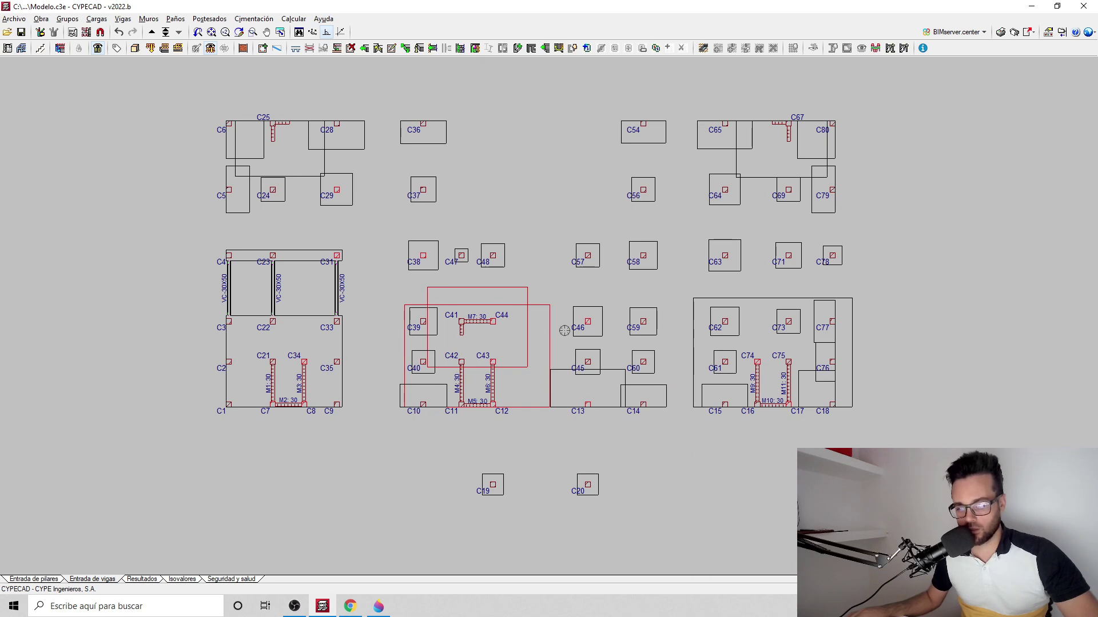
Review the foundation plan, go up one floor, and point out the seismic action justification among the available reports
middle_drag(671, 376, 601, 363)
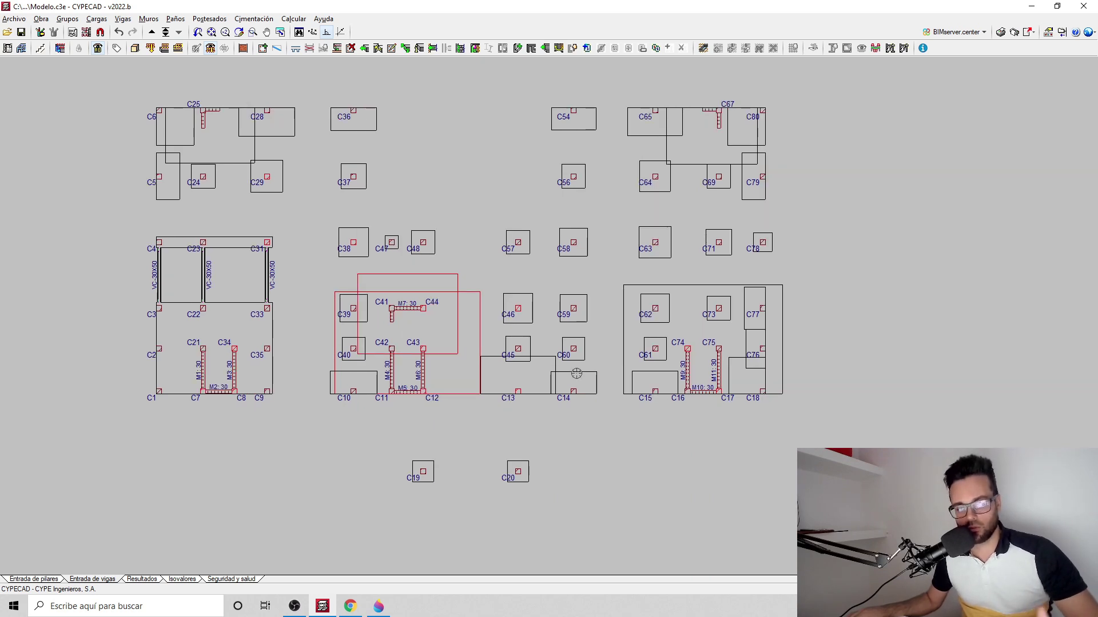
middle_drag(465, 362, 539, 375)
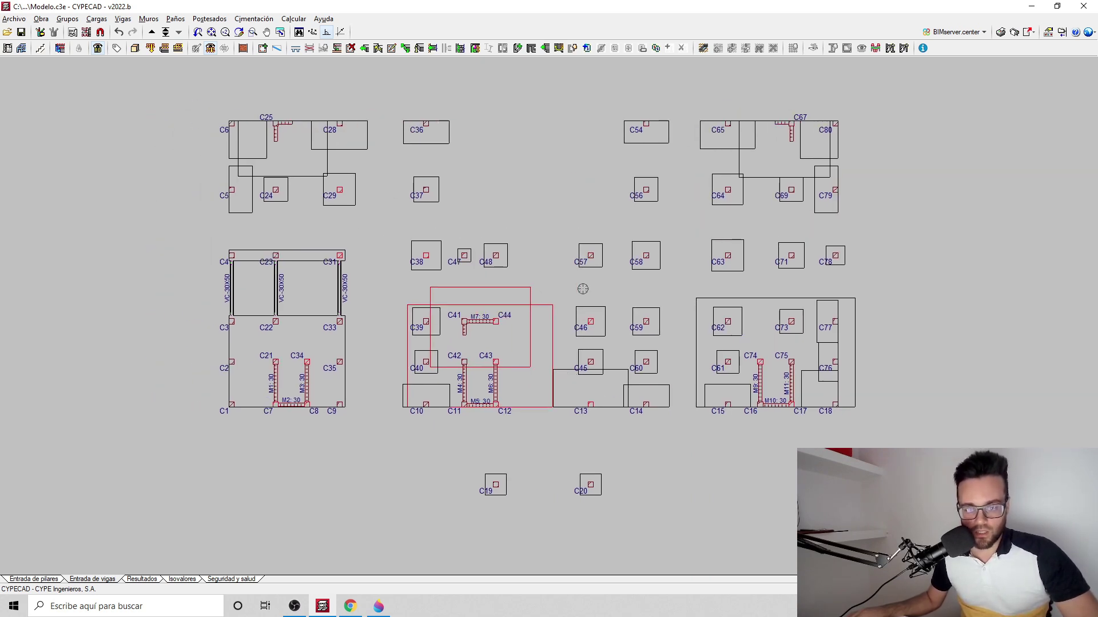
middle_drag(602, 196, 568, 188)
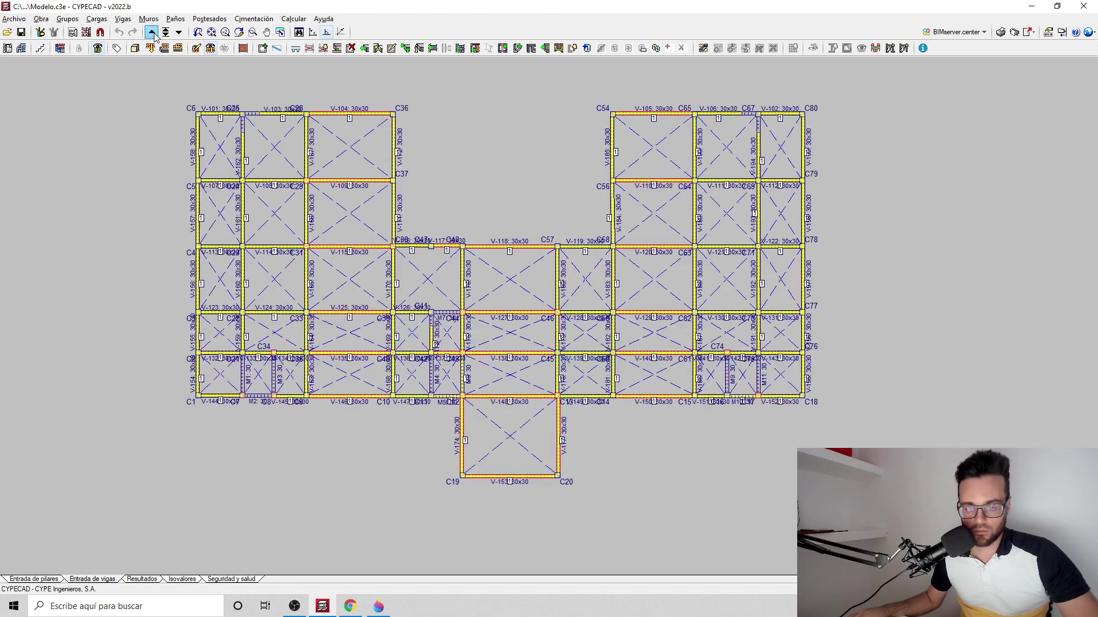
click(151, 32)
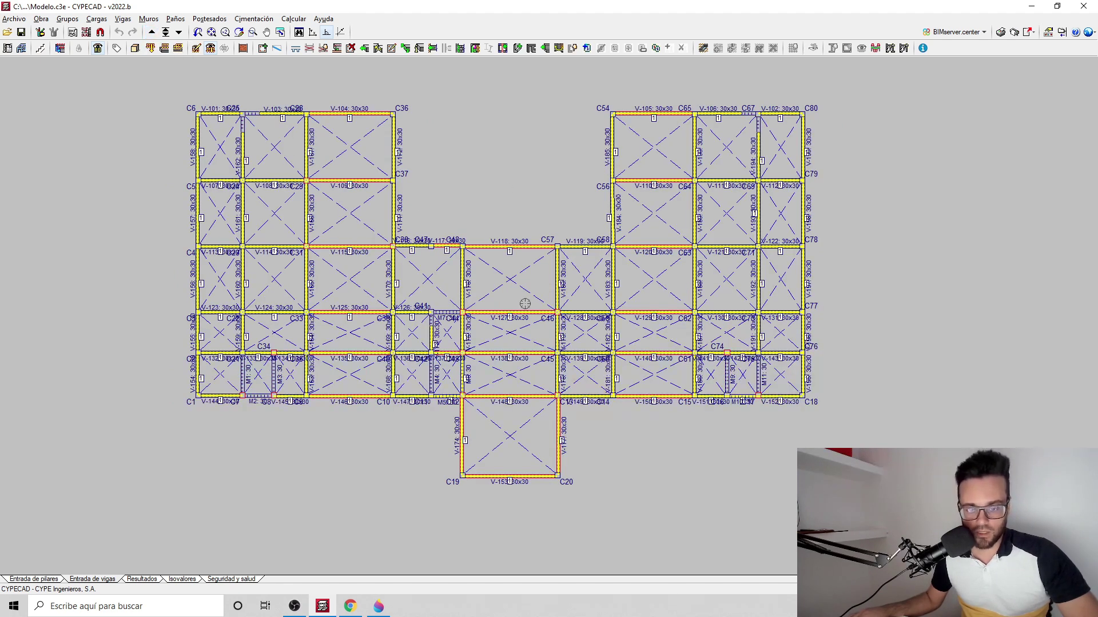
click(1002, 35)
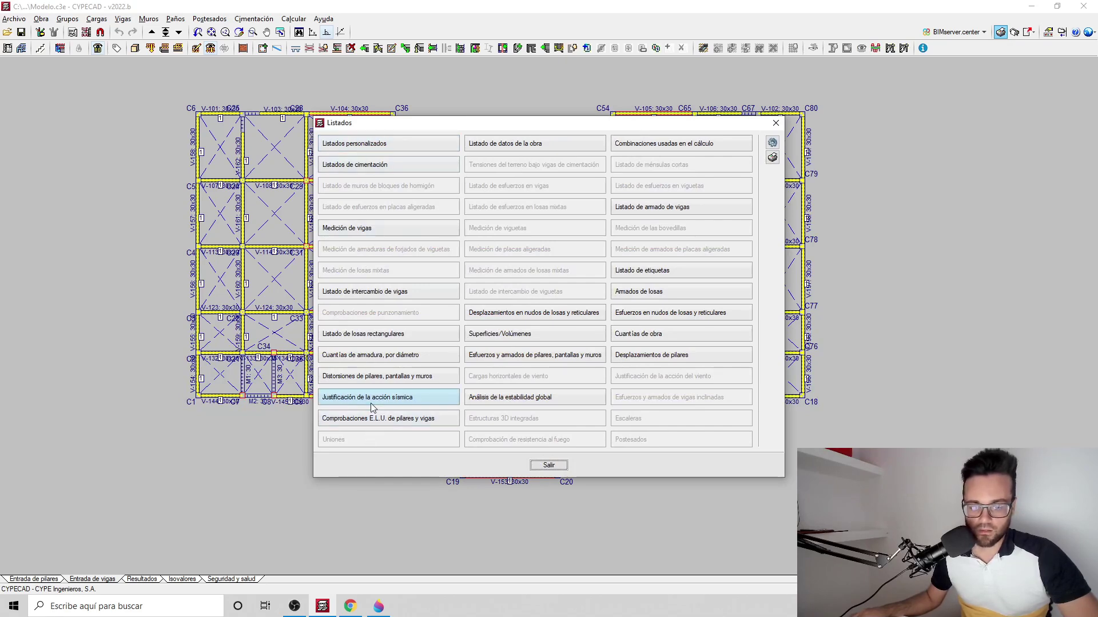
click(378, 403)
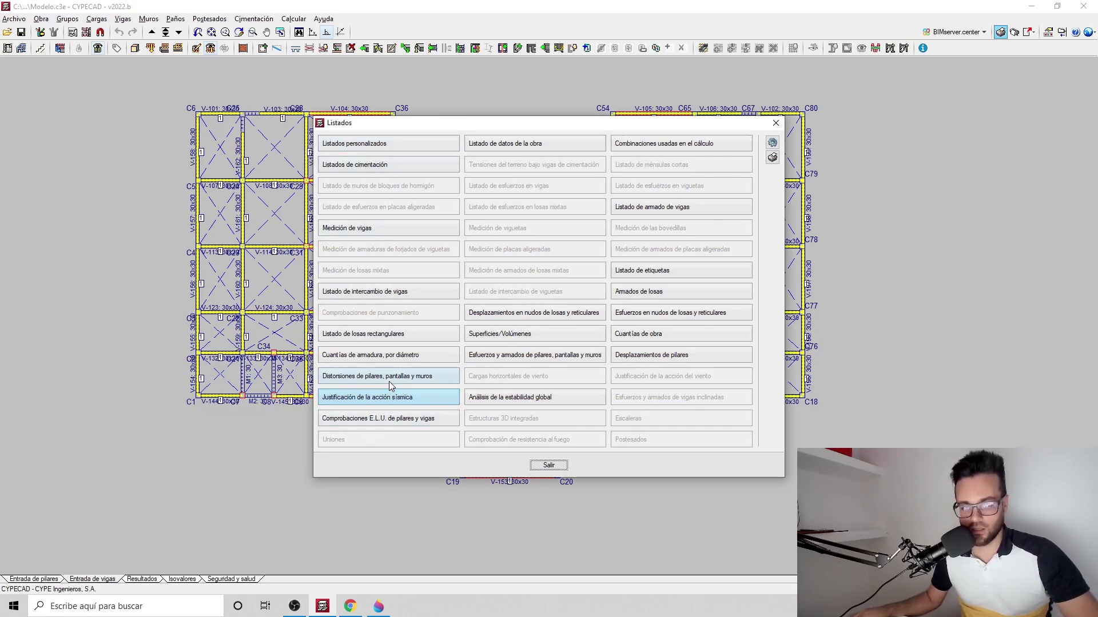
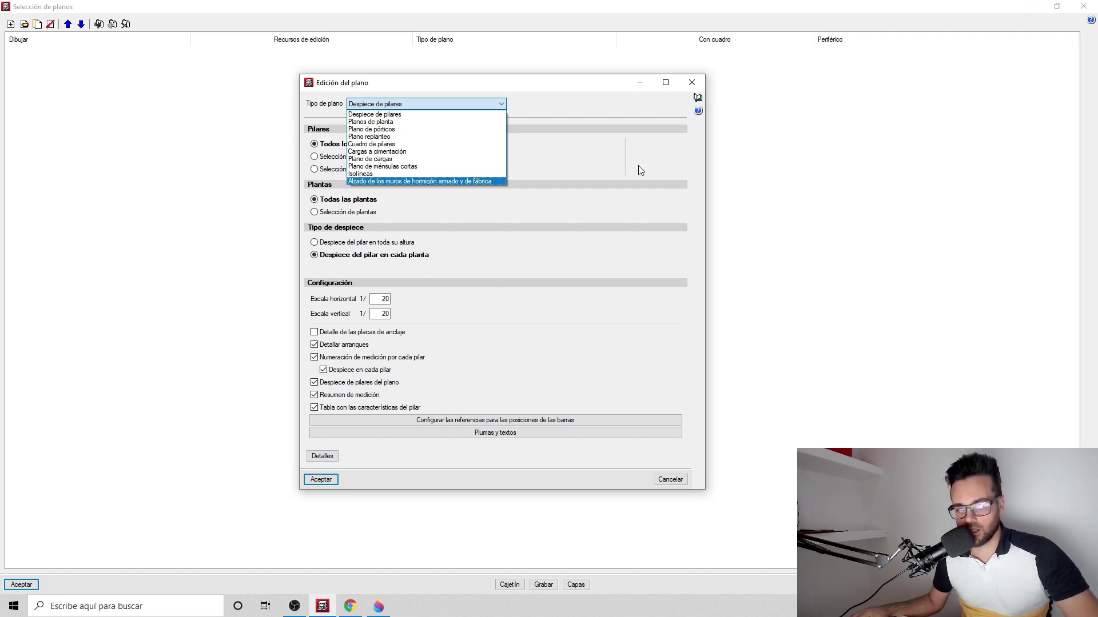
Dismiss the drawing settings and the drawing selection, and show the next floor up
click(691, 82)
click(692, 82)
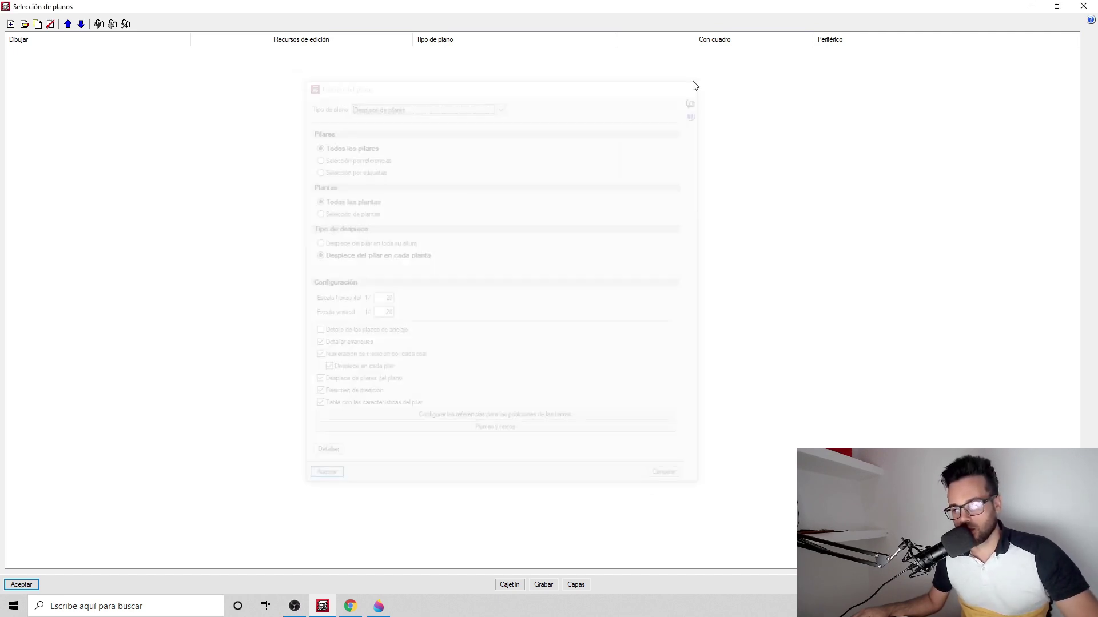
click(1083, 6)
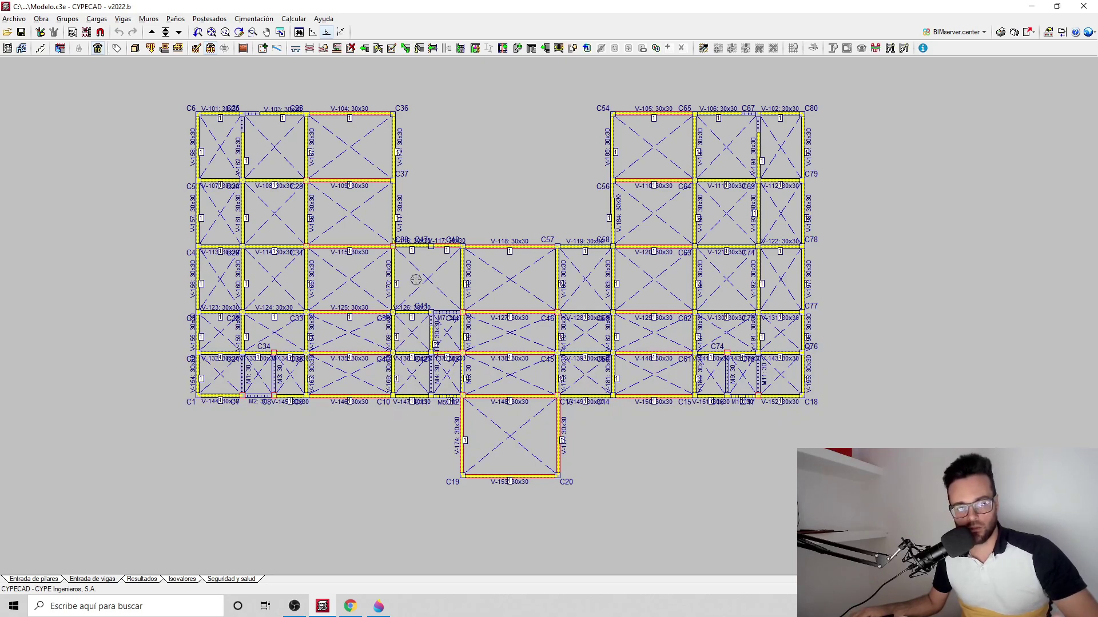
click(157, 33)
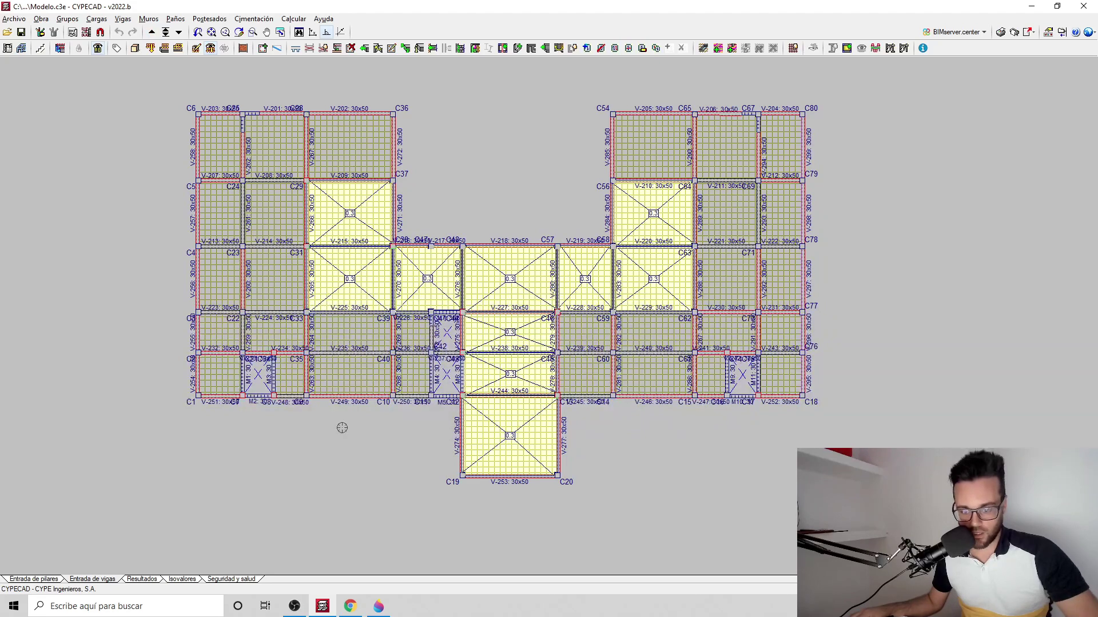
Switch to Chrome and go back from the program configuration questions to the forum's overview of concrete structures topics
click(353, 606)
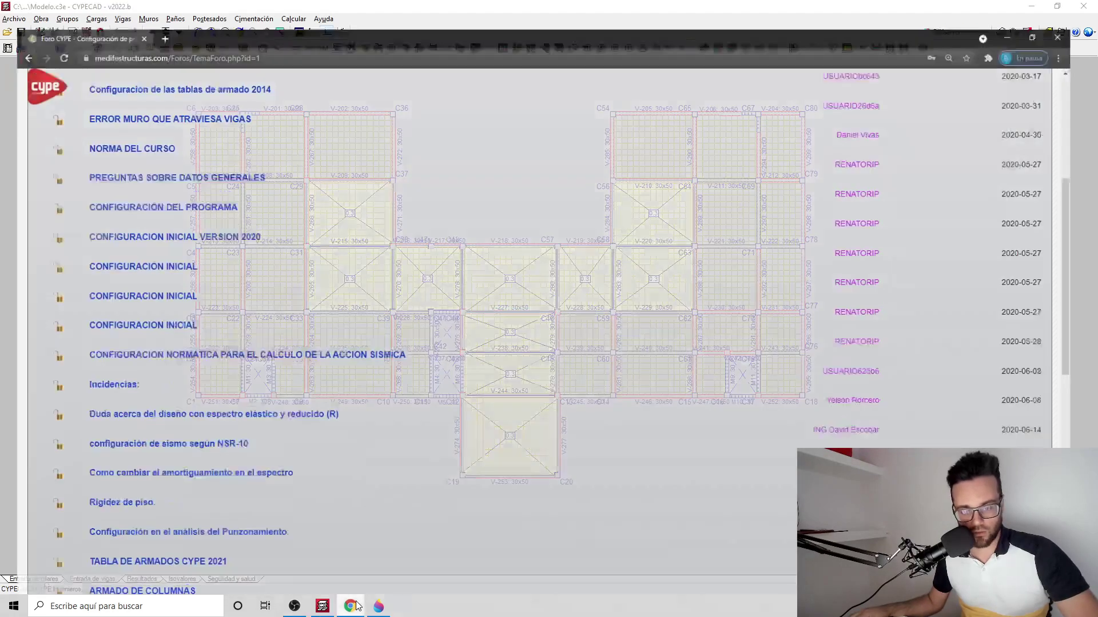
scroll(1080, 198, up, 5)
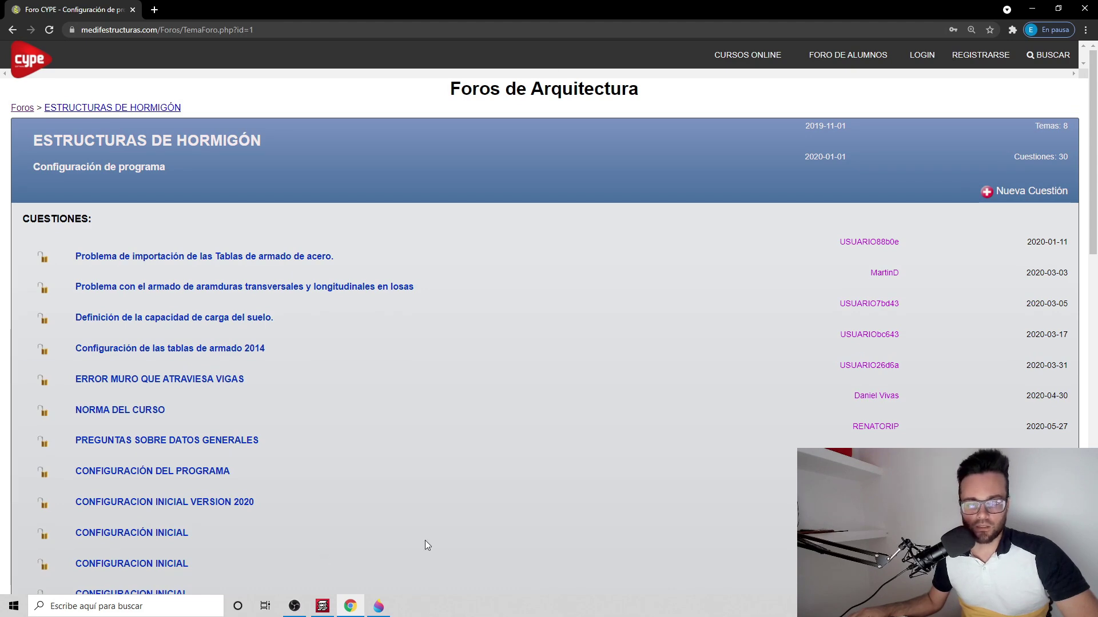
click(13, 30)
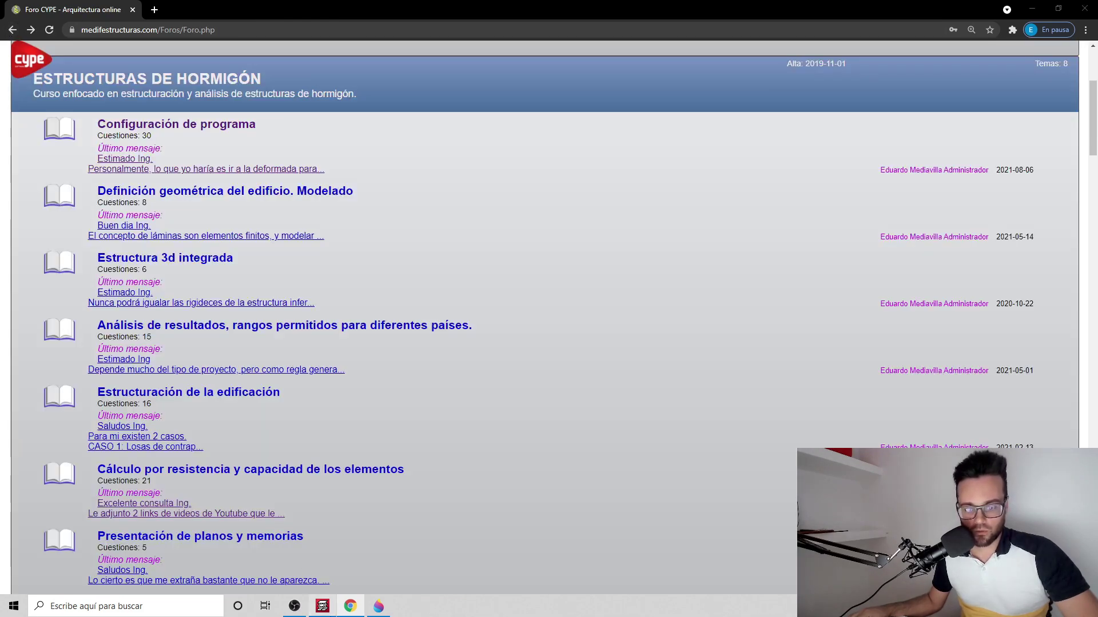
Switch to CYPECAD and open the masonry property calculation for a new construction element type
click(323, 606)
click(243, 49)
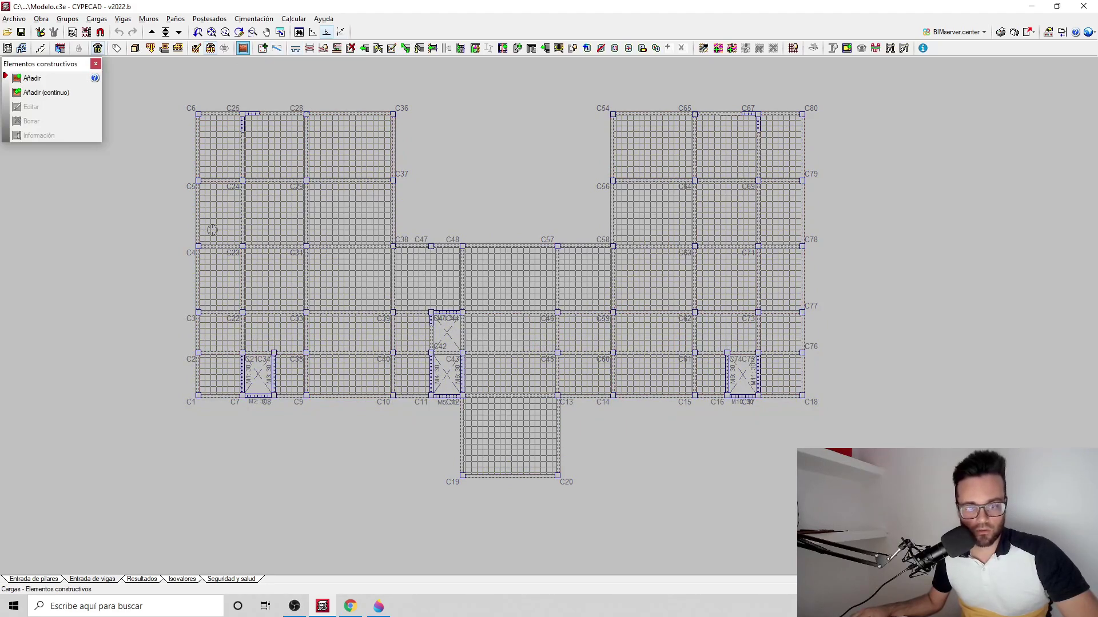
click(69, 78)
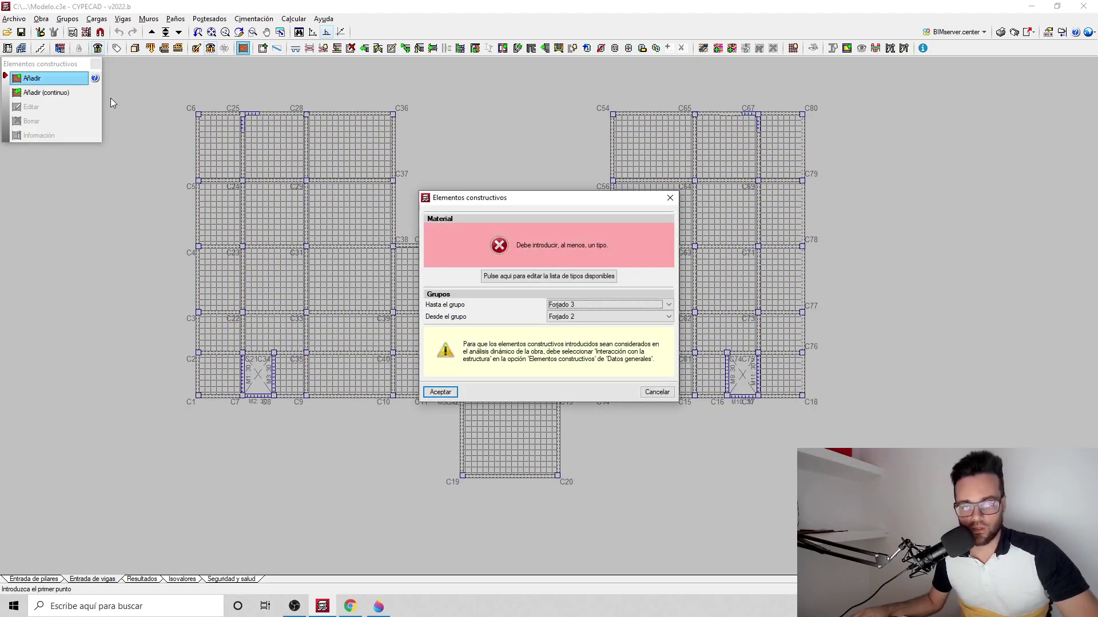
click(507, 276)
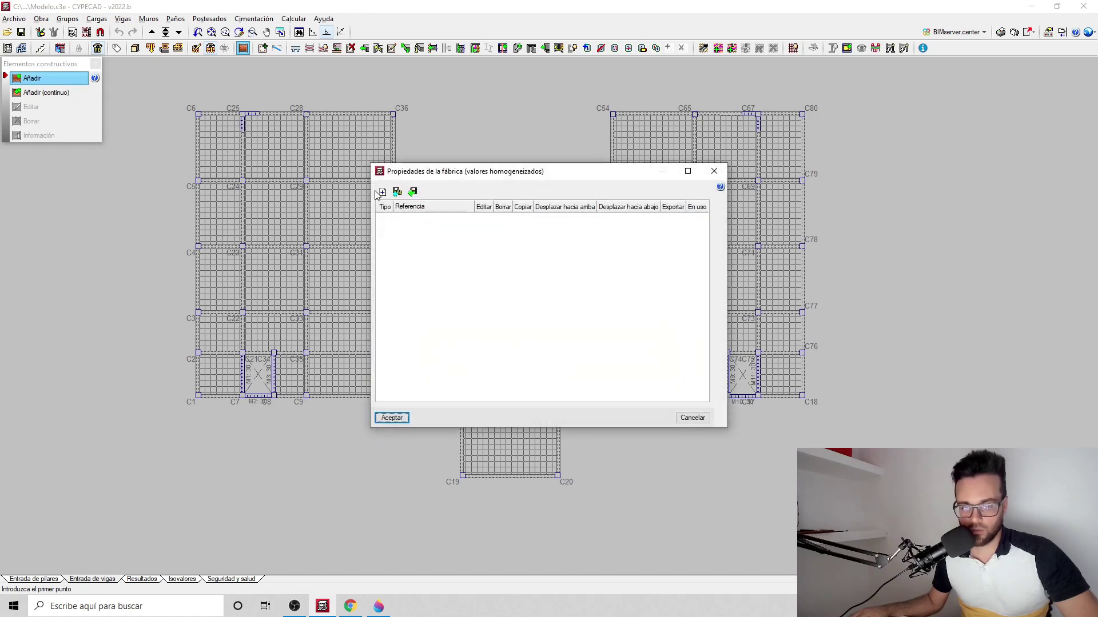
click(382, 192)
click(650, 207)
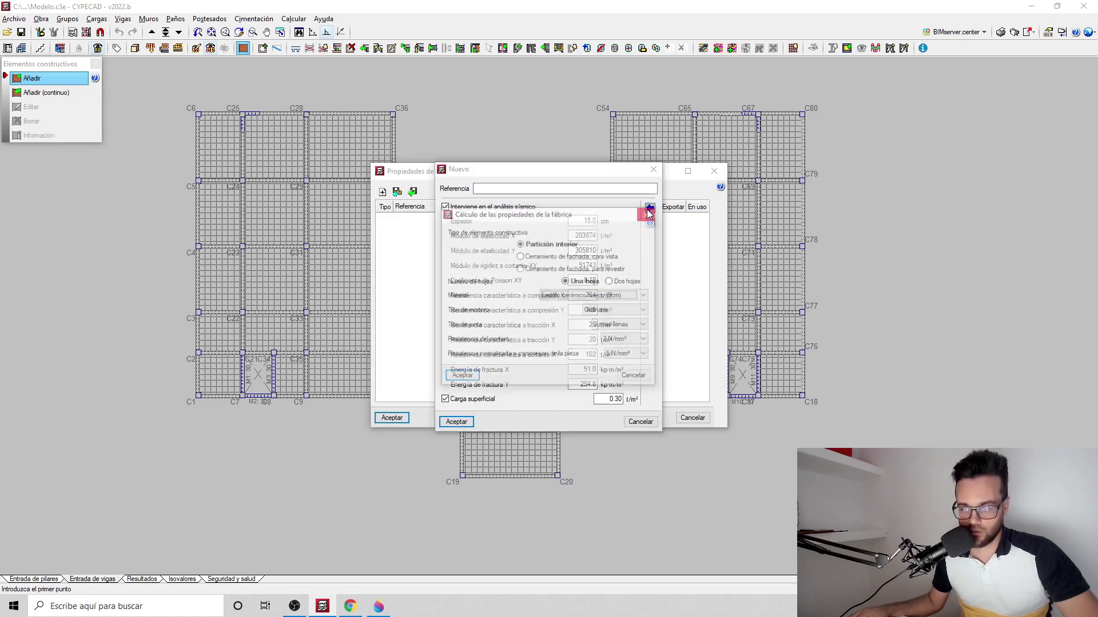
Examine the brick materials and the unit compressive strength options, and close the construction element dialogs without adding a type
click(616, 296)
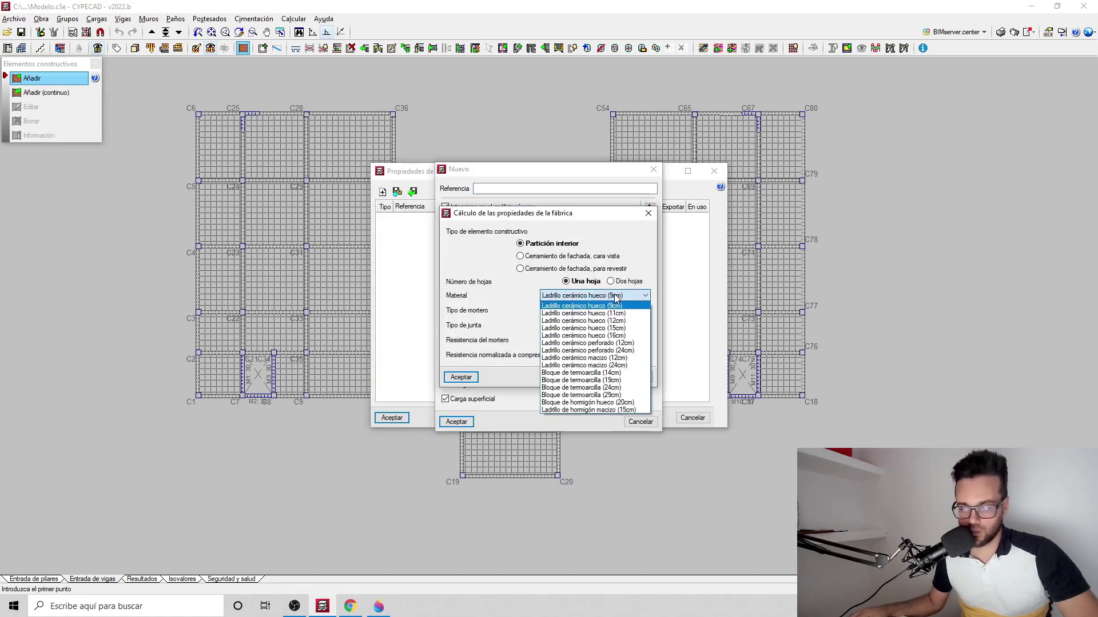
click(640, 271)
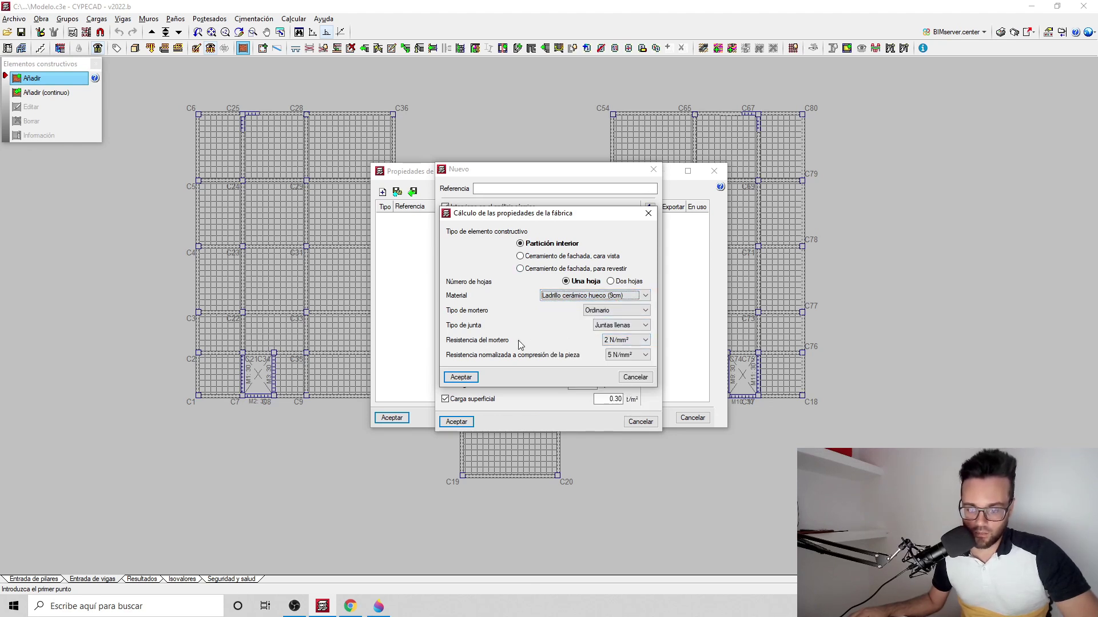
click(628, 355)
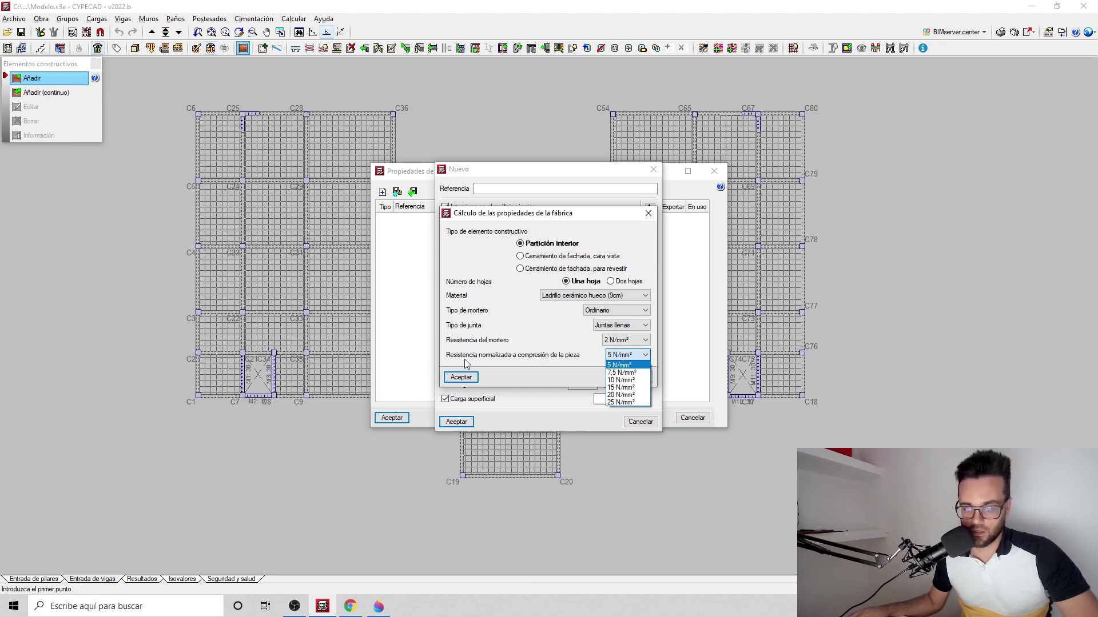
click(486, 350)
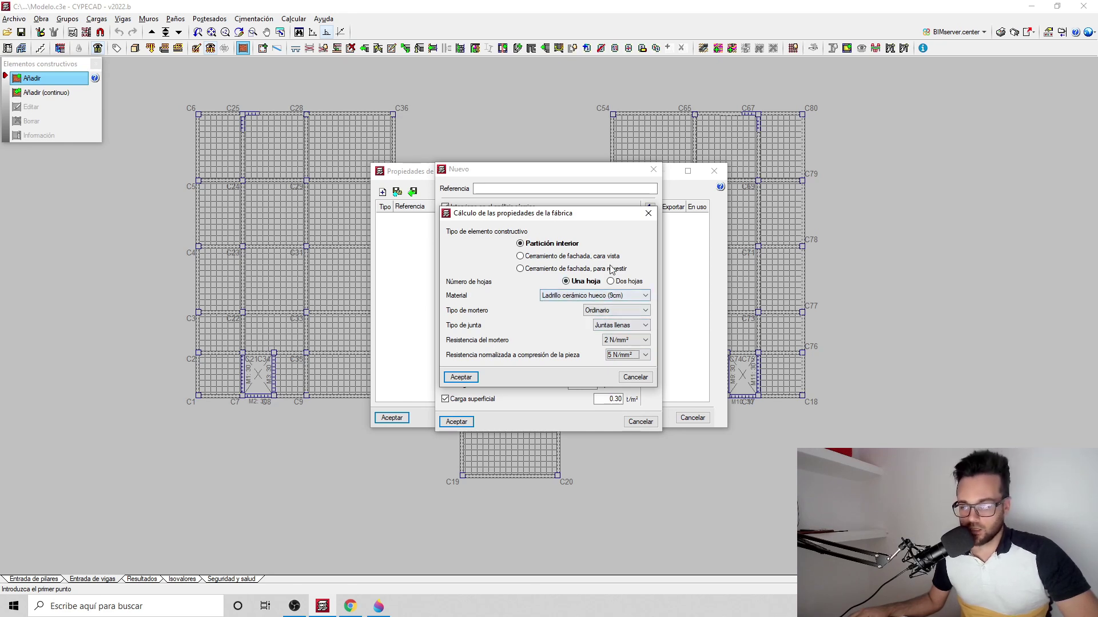
click(648, 213)
click(653, 169)
click(714, 170)
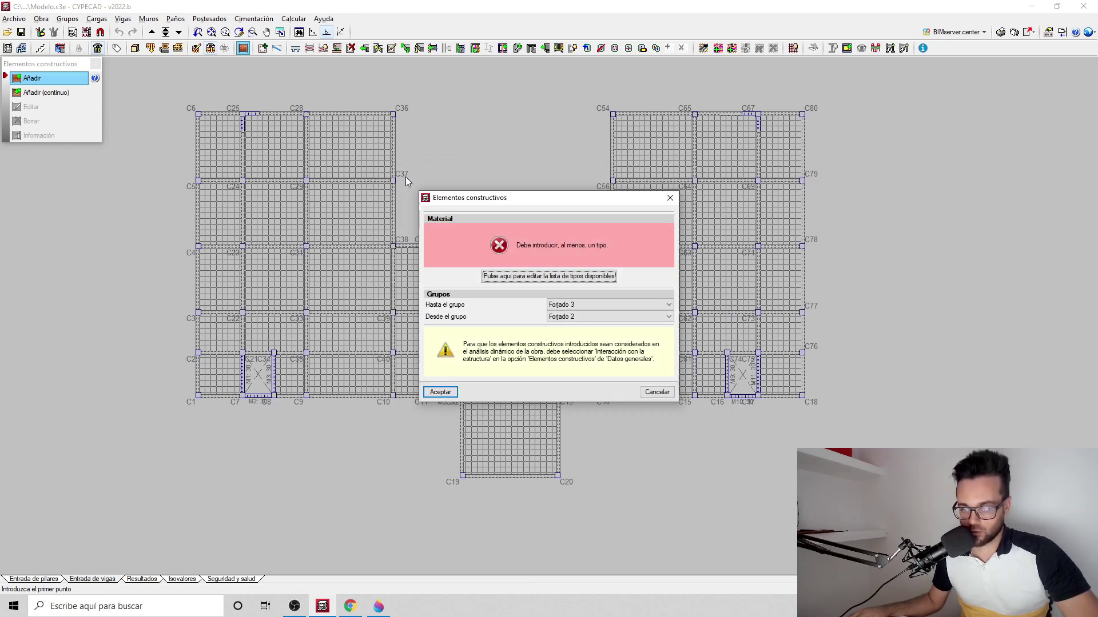
click(670, 198)
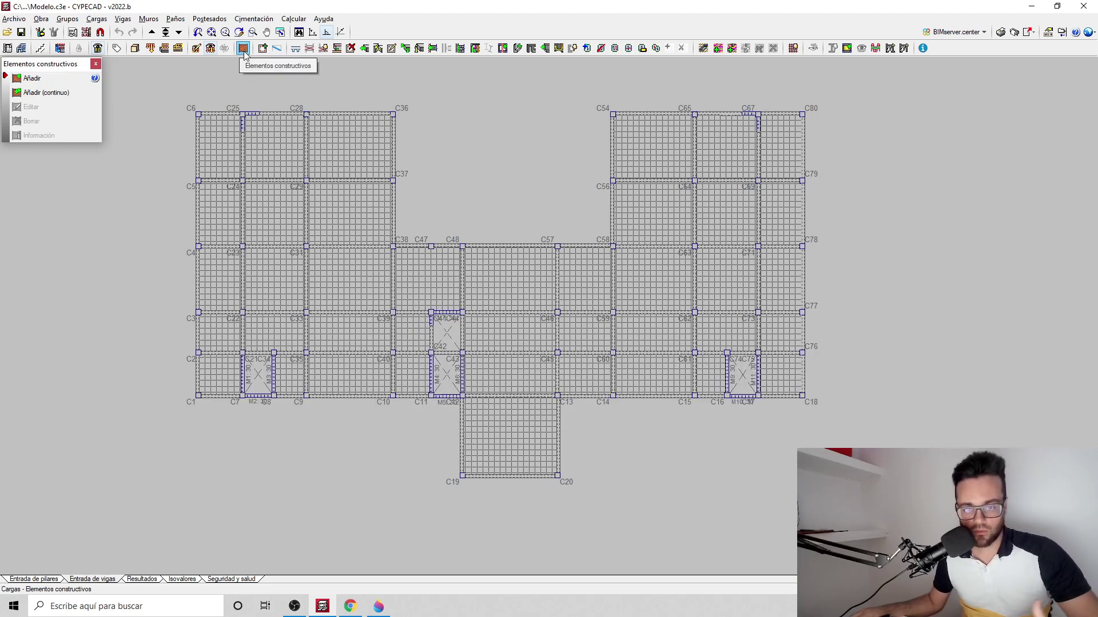
In the general data, compare the construction element options for story force amplification and interaction with the structure, and leave without applying any
click(41, 19)
click(62, 32)
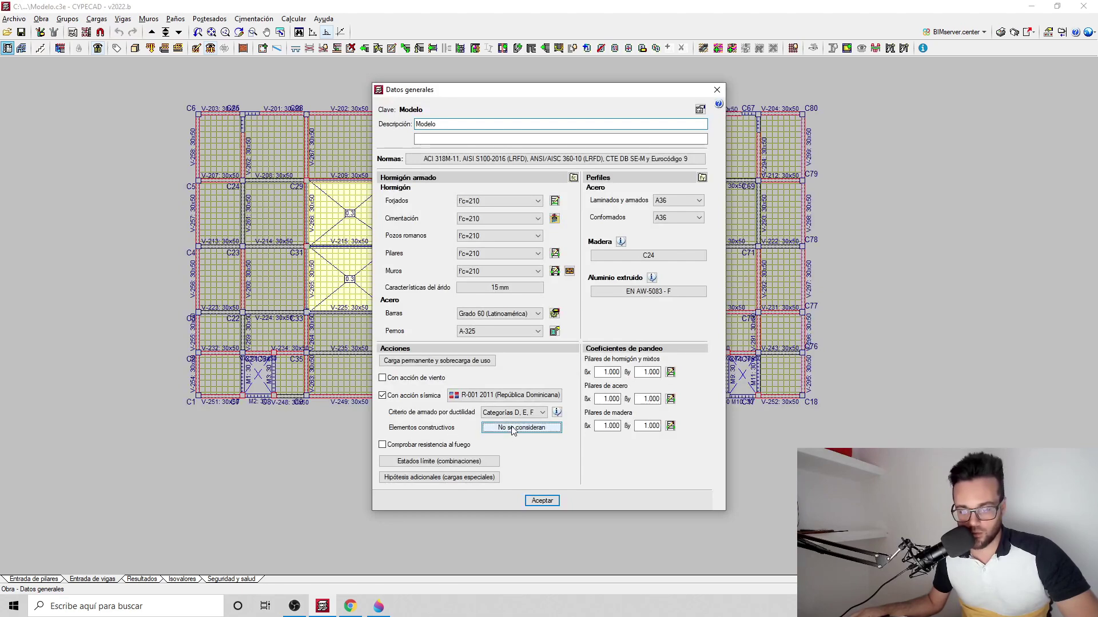
click(516, 429)
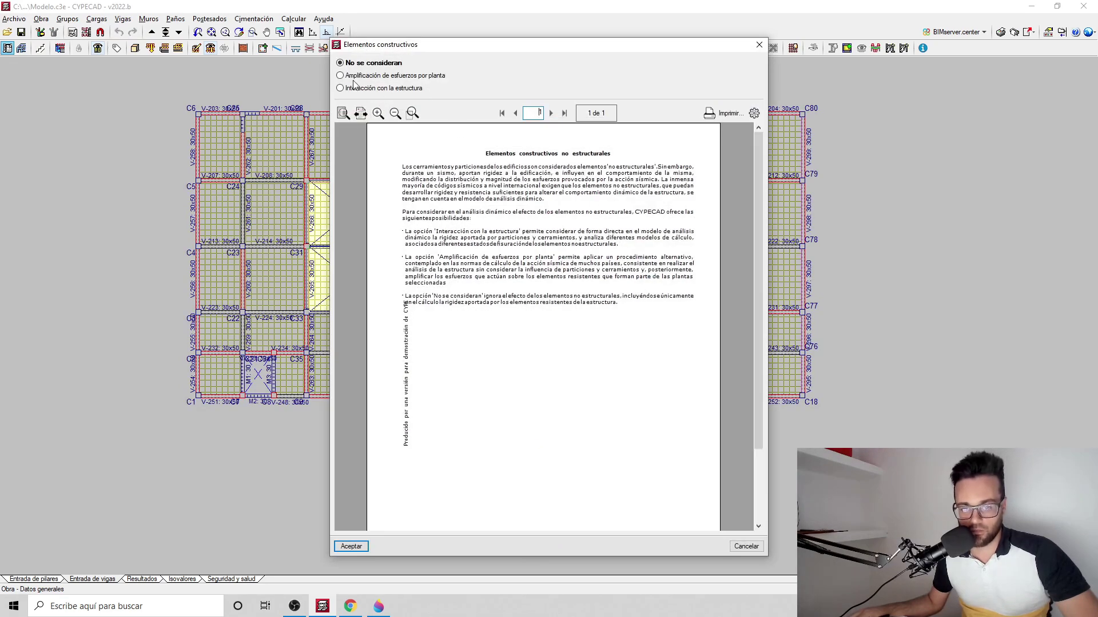
click(354, 77)
click(345, 89)
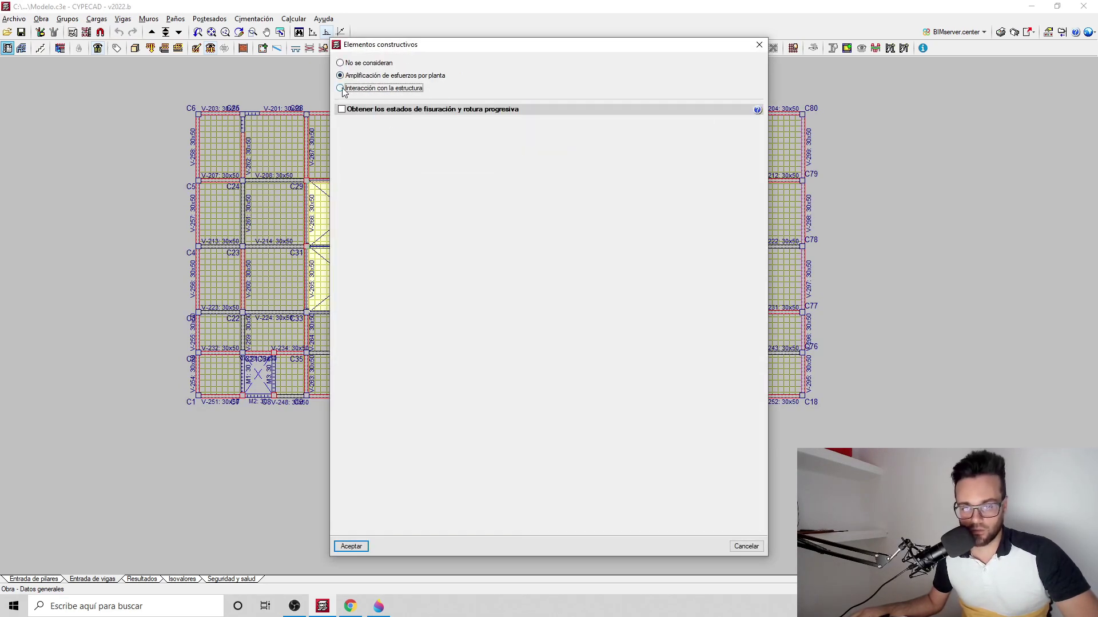
click(345, 77)
click(344, 89)
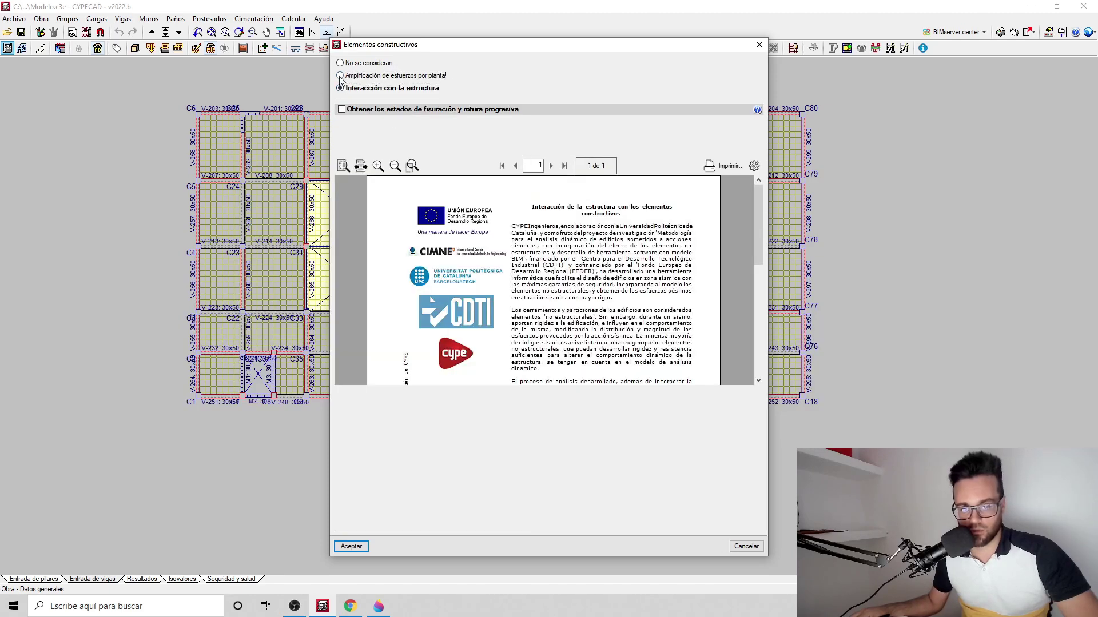
click(400, 76)
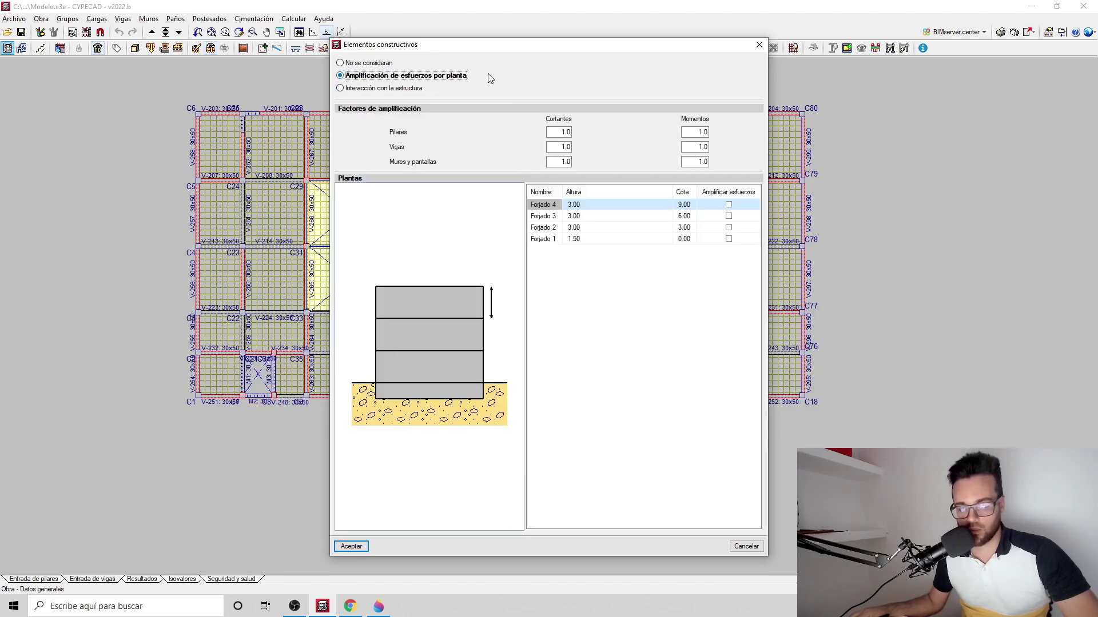
click(759, 44)
click(717, 90)
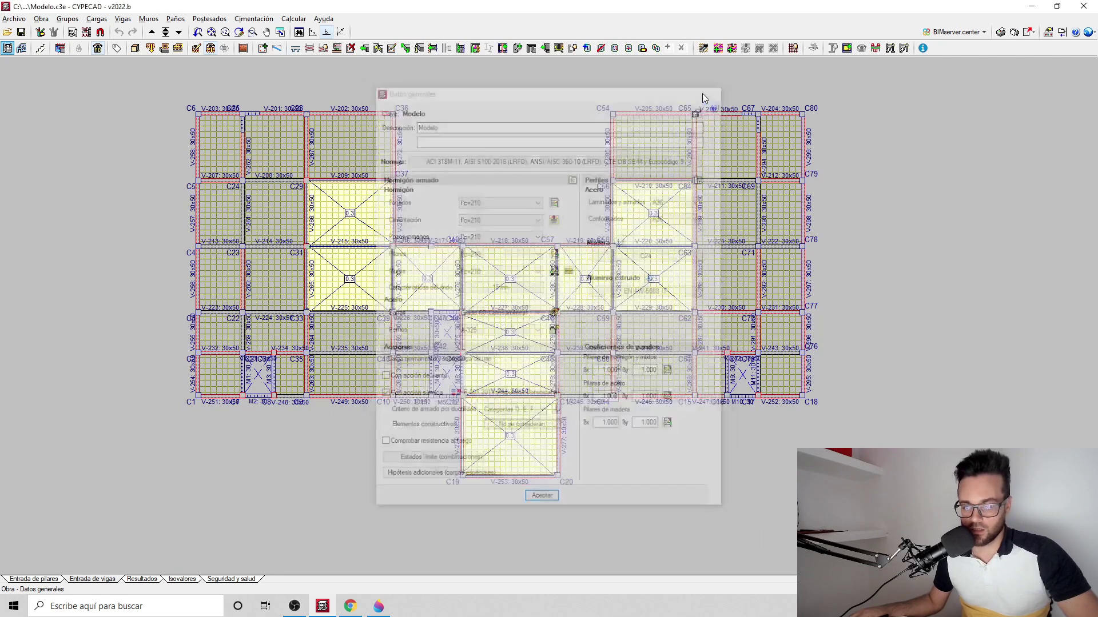
Review the inertia reduction factors in the general options without changing them, and go up one floor
click(242, 48)
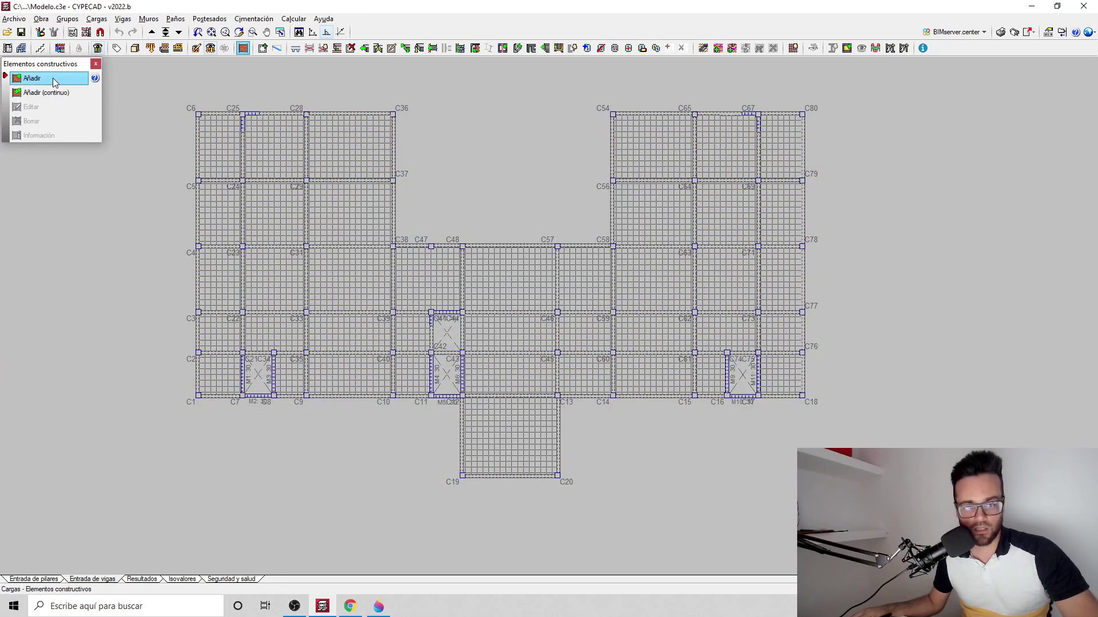
click(41, 19)
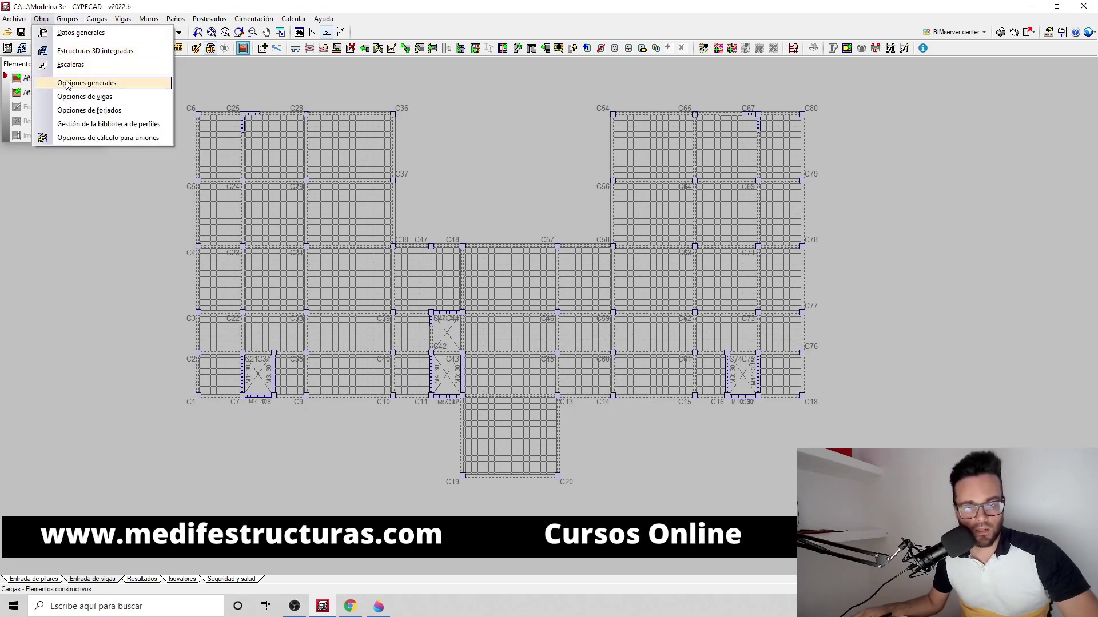
click(112, 82)
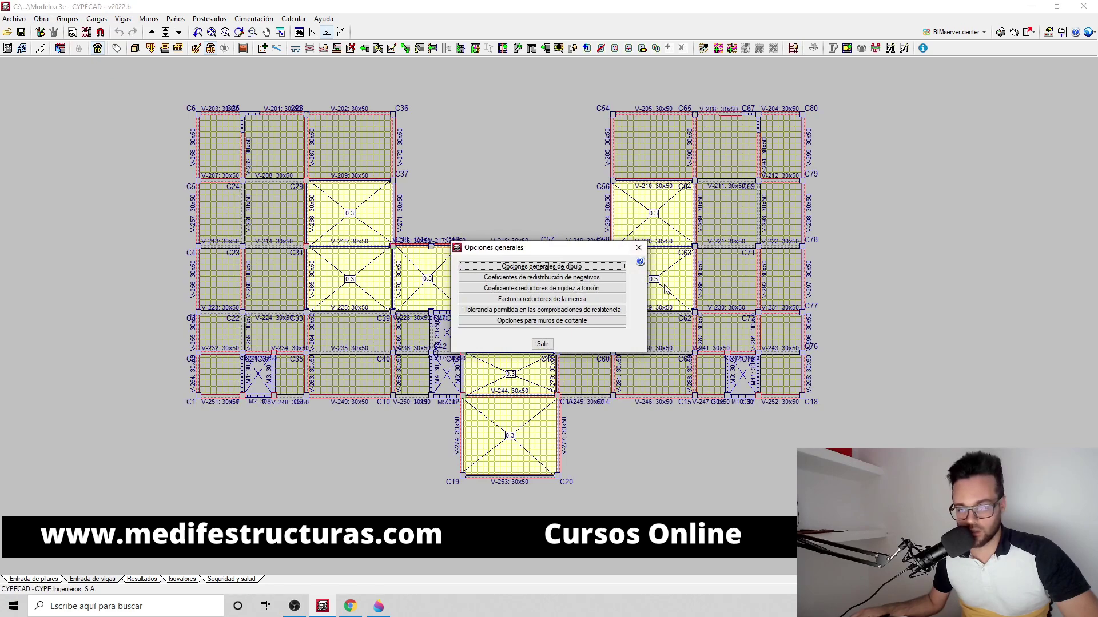
click(559, 301)
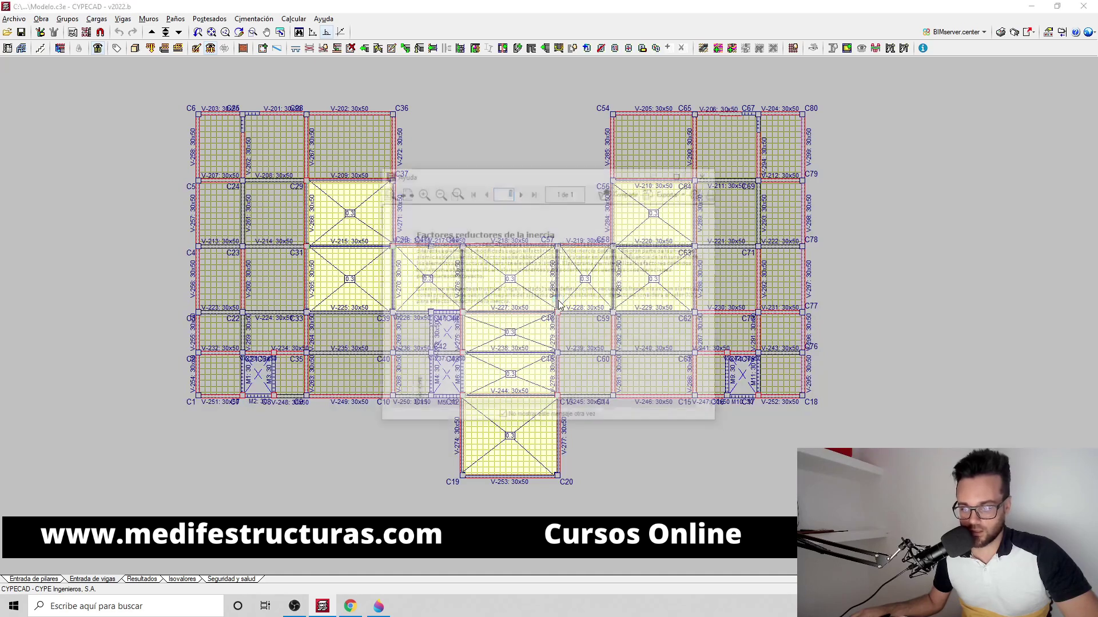
click(704, 177)
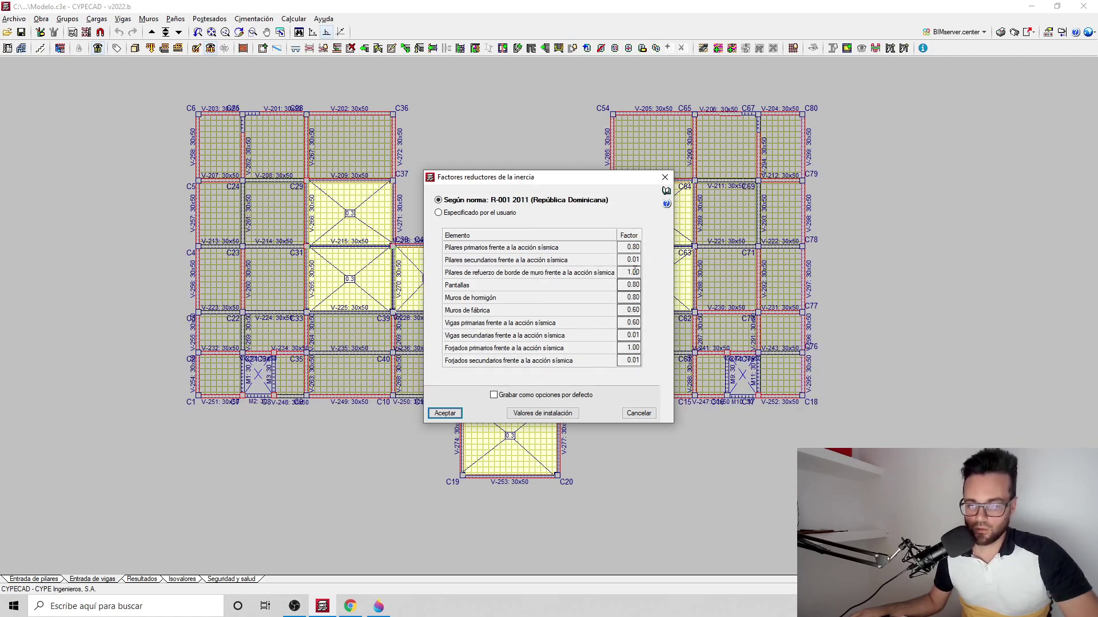
click(663, 178)
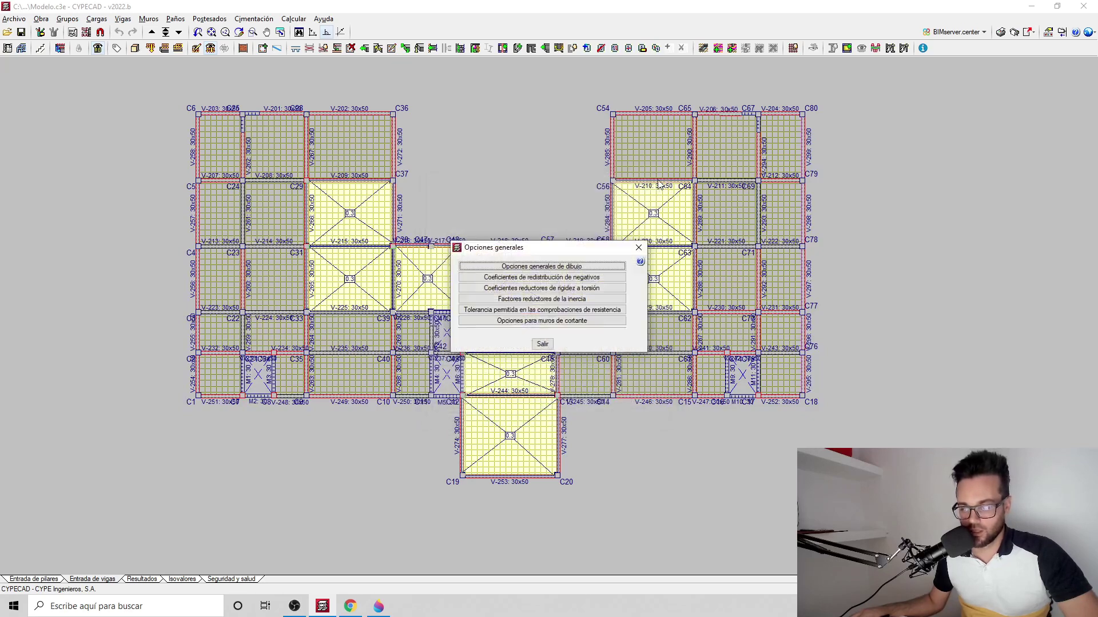
click(639, 247)
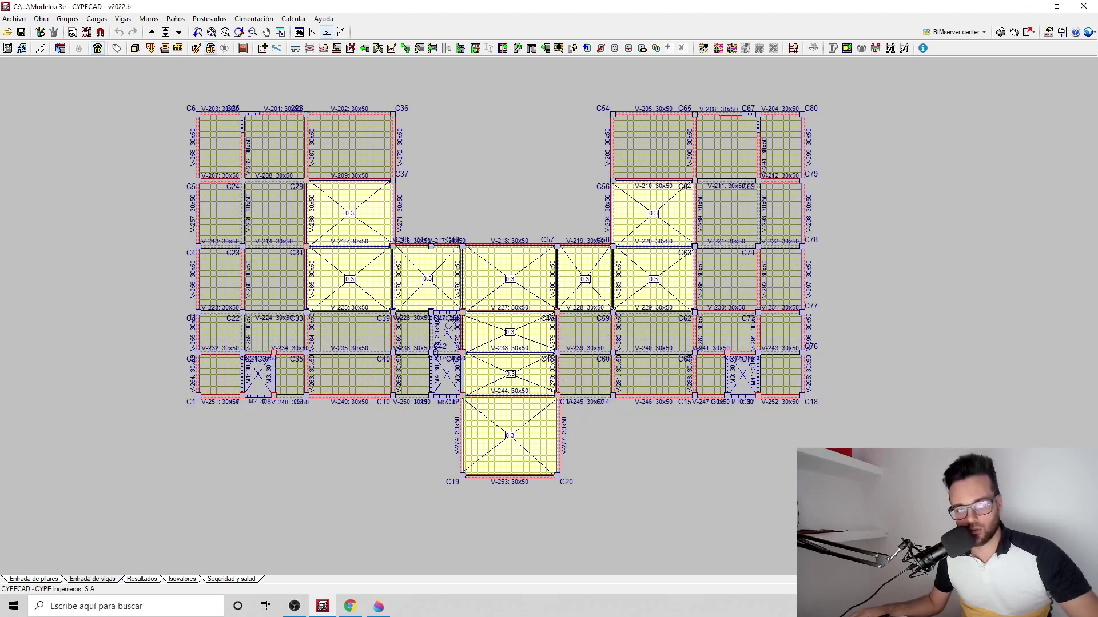
key(Page_Up)
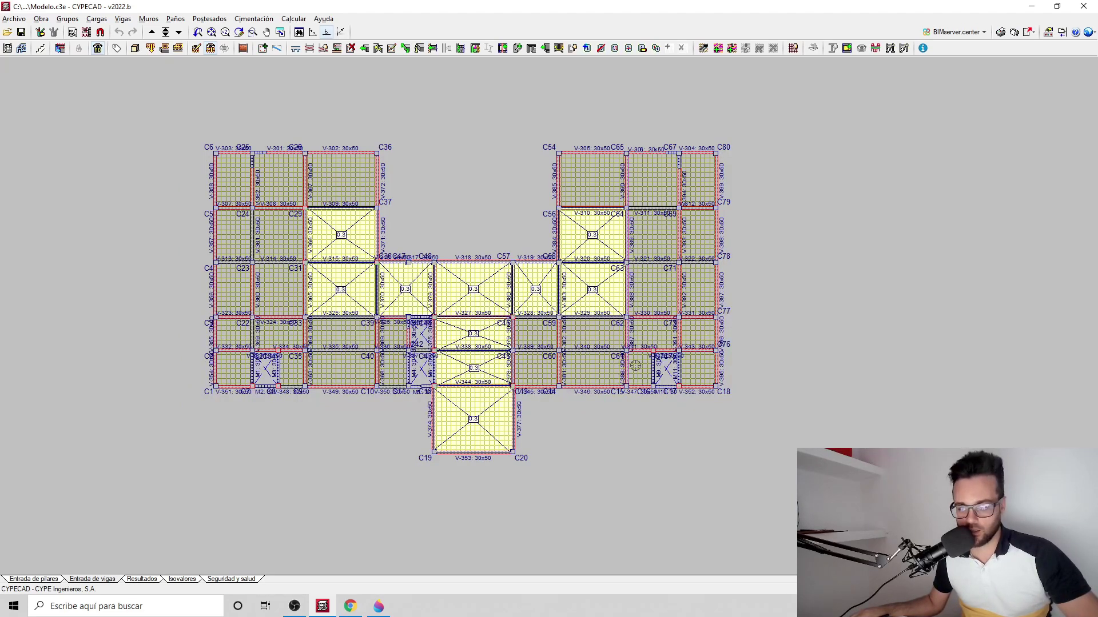
Switch to Chrome and browse the online courses on the site's home page down to the CYPE 2021 course
click(350, 606)
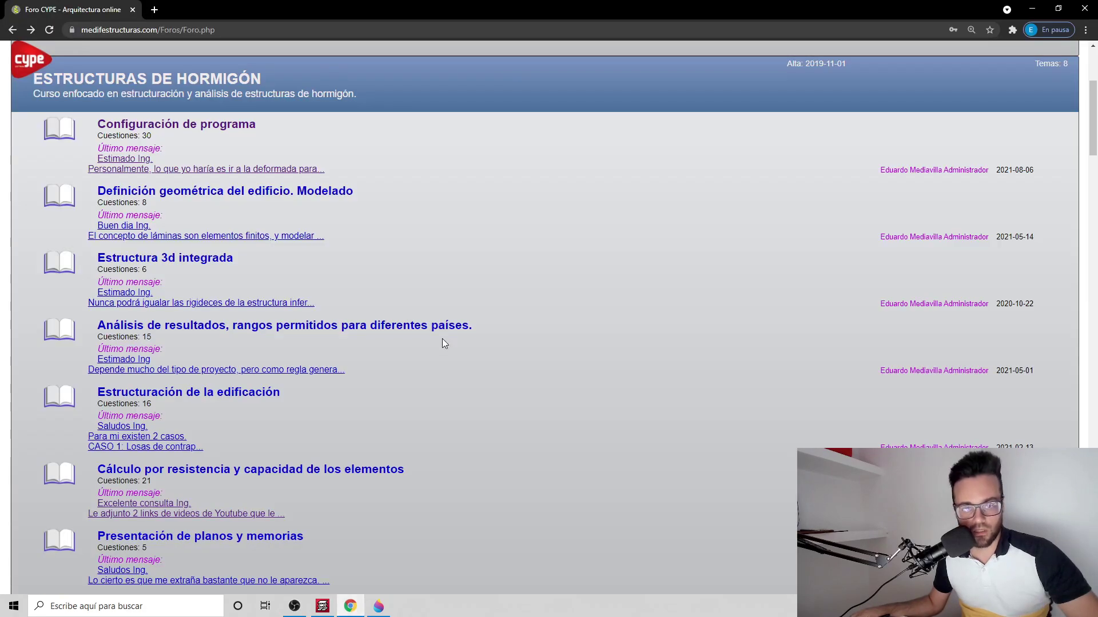
scroll(445, 344, up, 4)
click(733, 52)
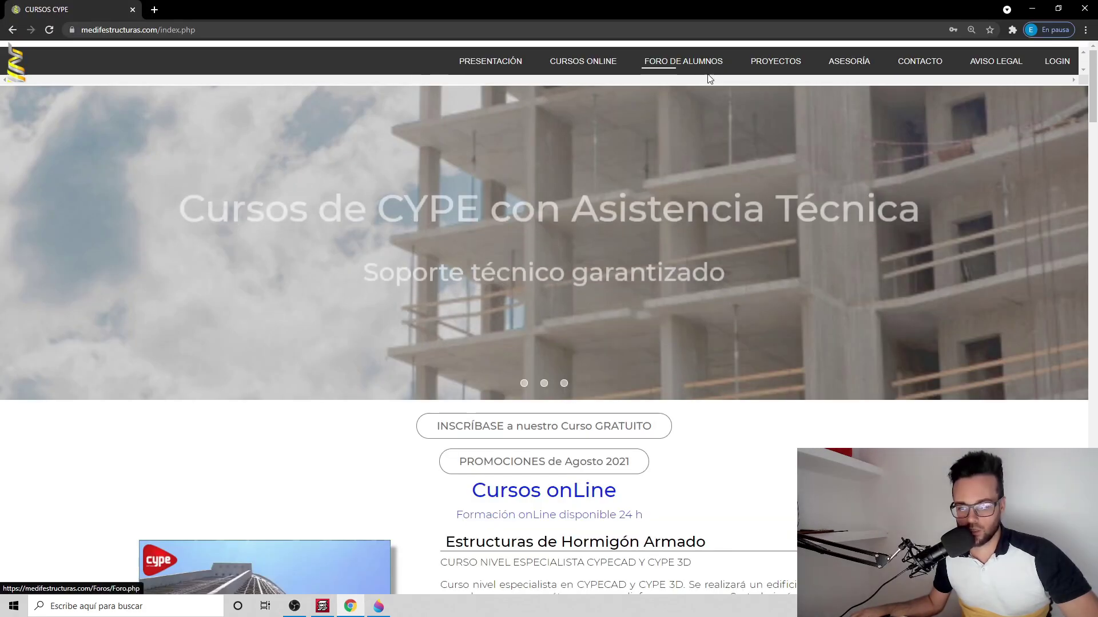
scroll(1071, 204, down, 20)
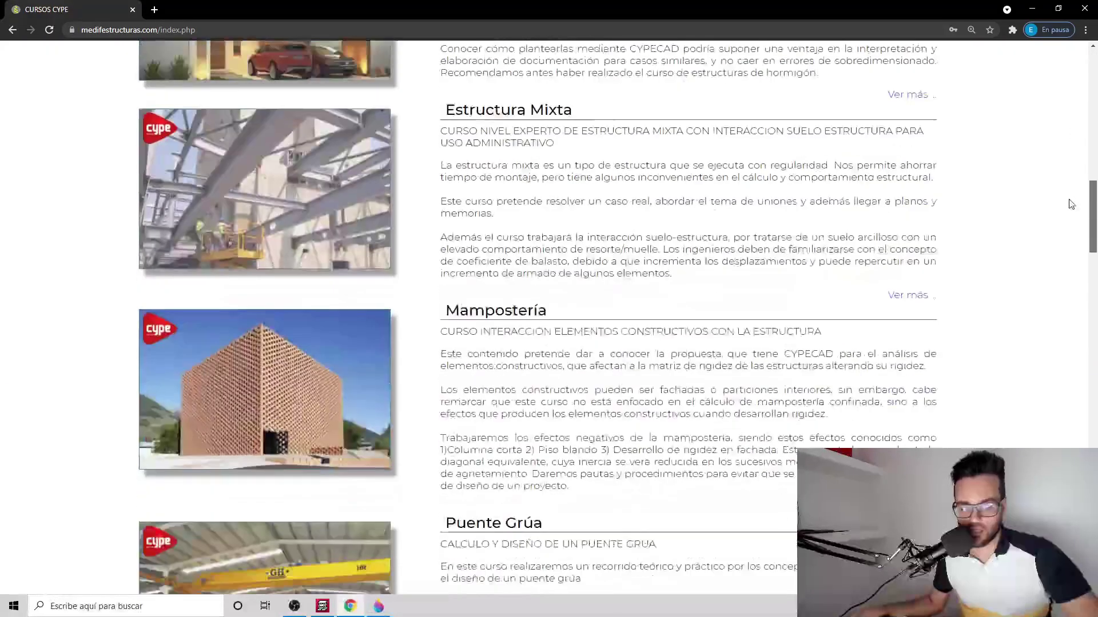
scroll(1070, 204, down, 10)
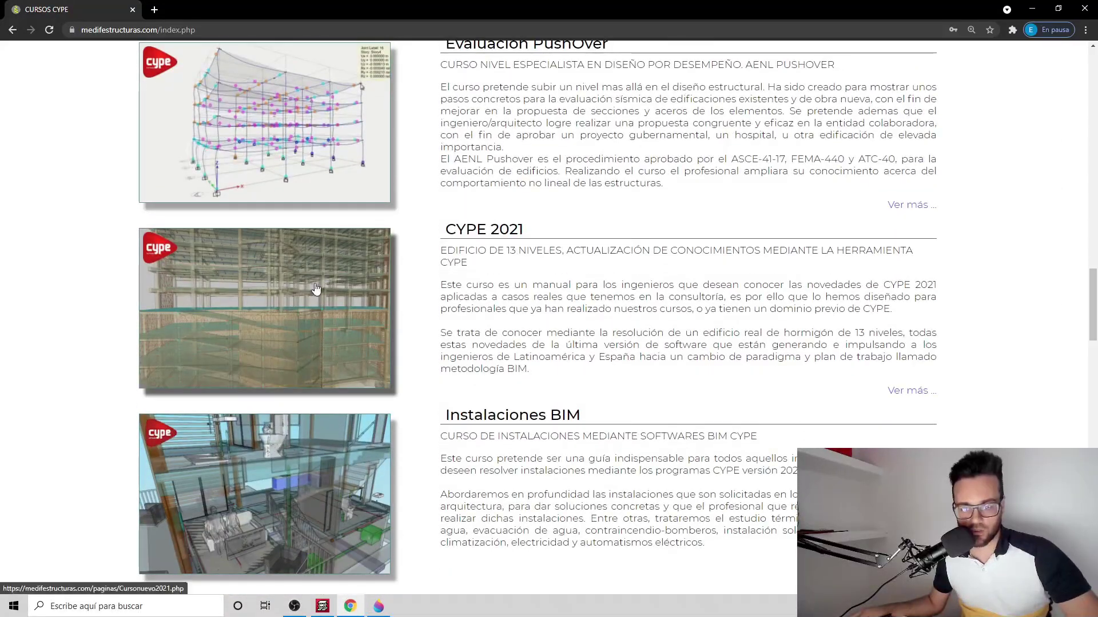
Open the CYPE 2021 course on the 13-level building, review its syllabus through the complementary block, and return to the course list
click(317, 289)
scroll(449, 274, down, 5)
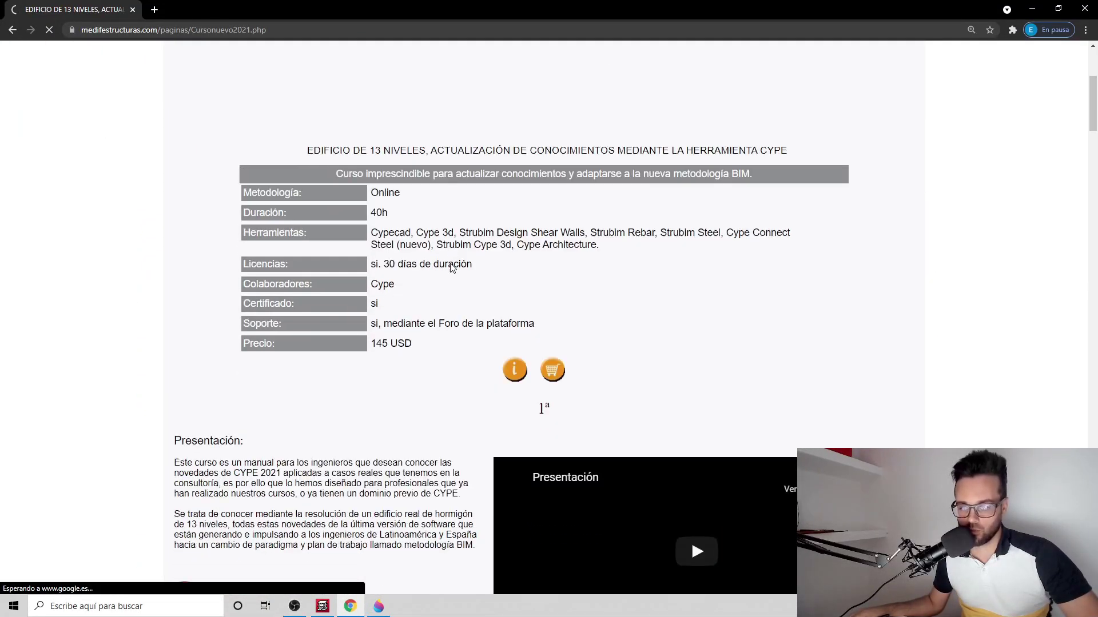
scroll(452, 267, down, 15)
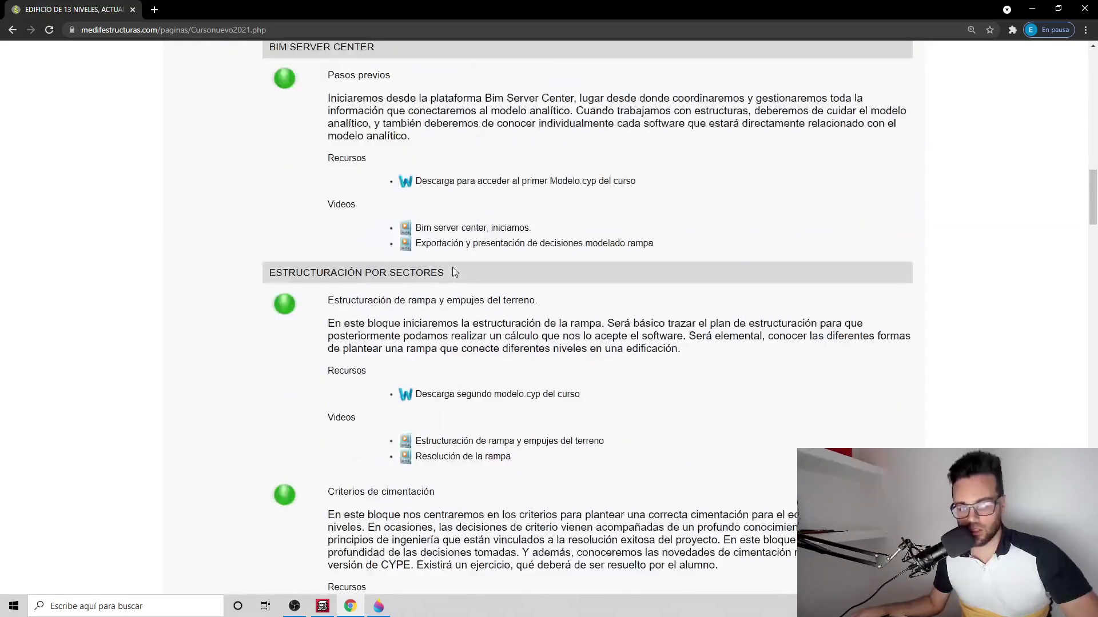
scroll(452, 267, down, 4)
scroll(448, 263, down, 2)
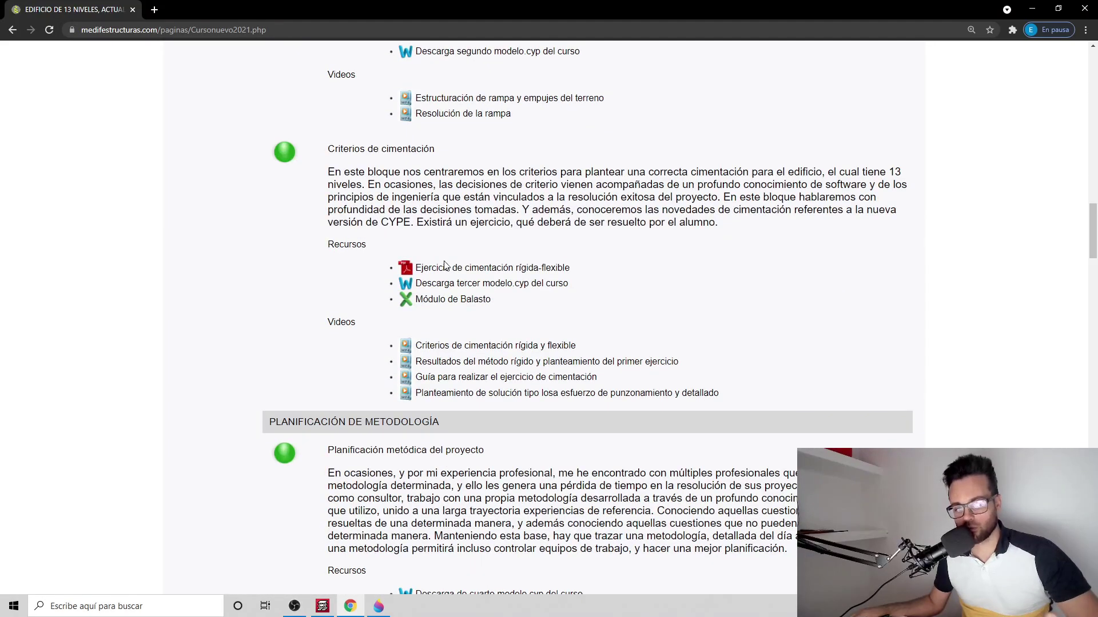
scroll(436, 260, down, 15)
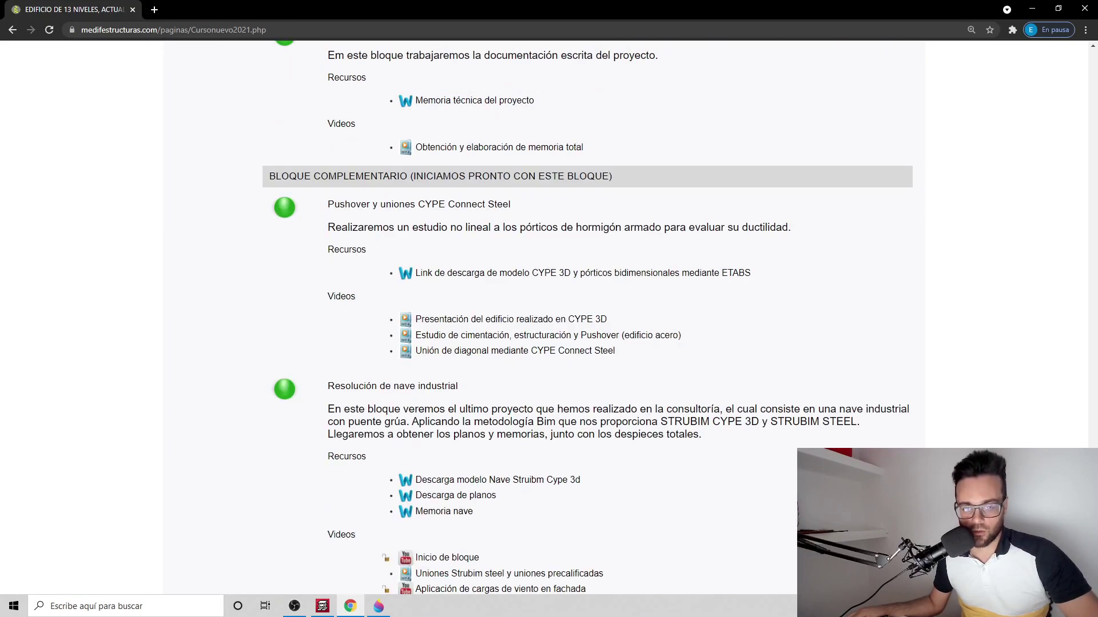
scroll(544, 317, down, 1)
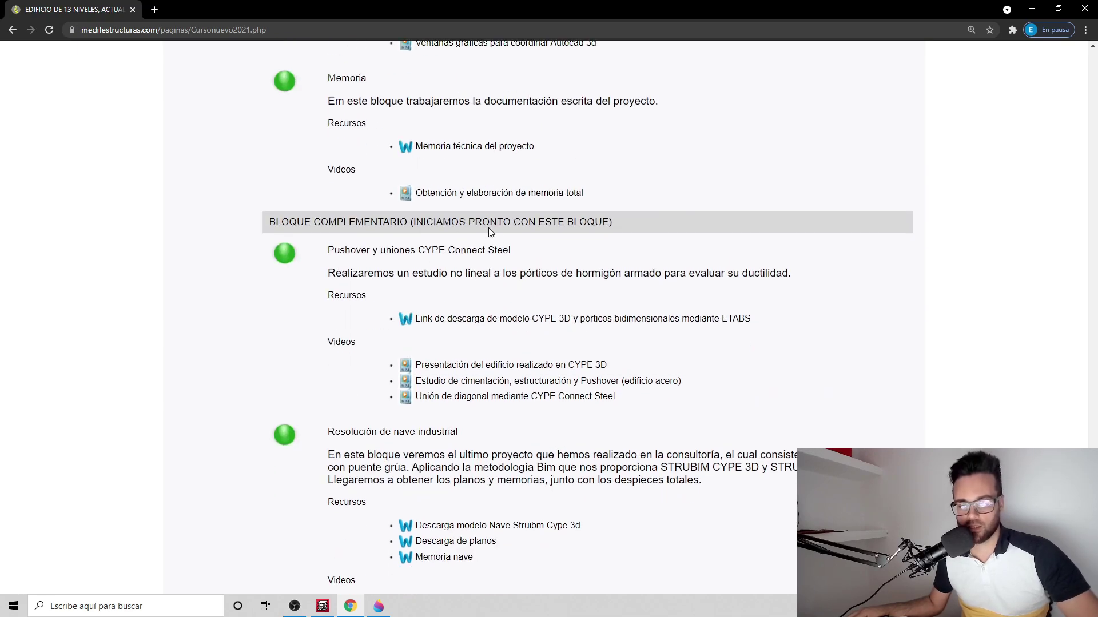
scroll(488, 289, down, 2)
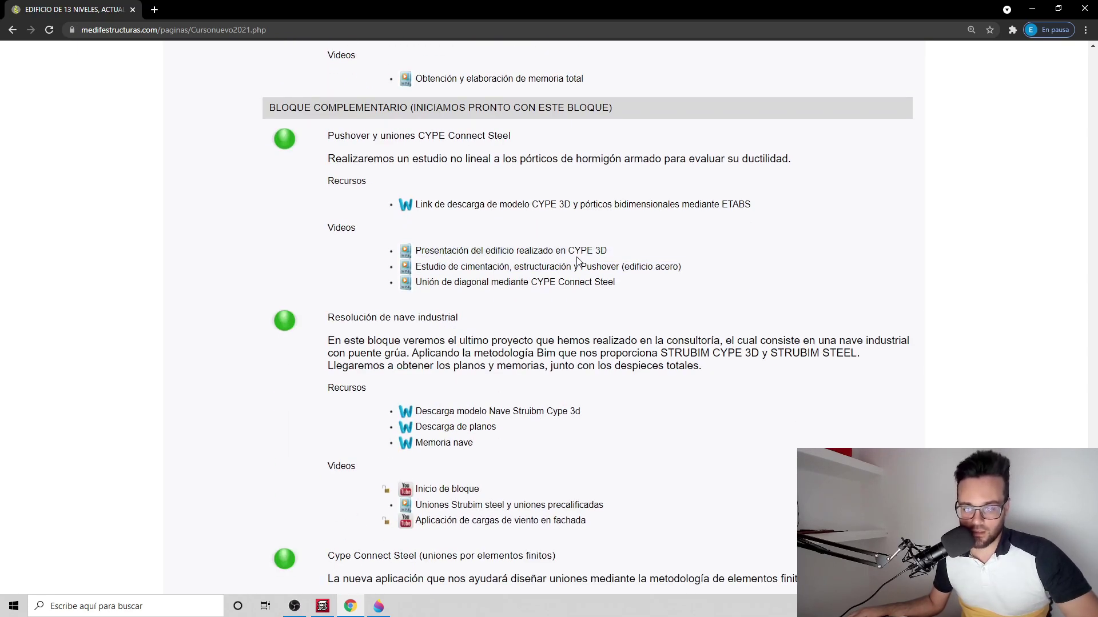
scroll(600, 284, down, 5)
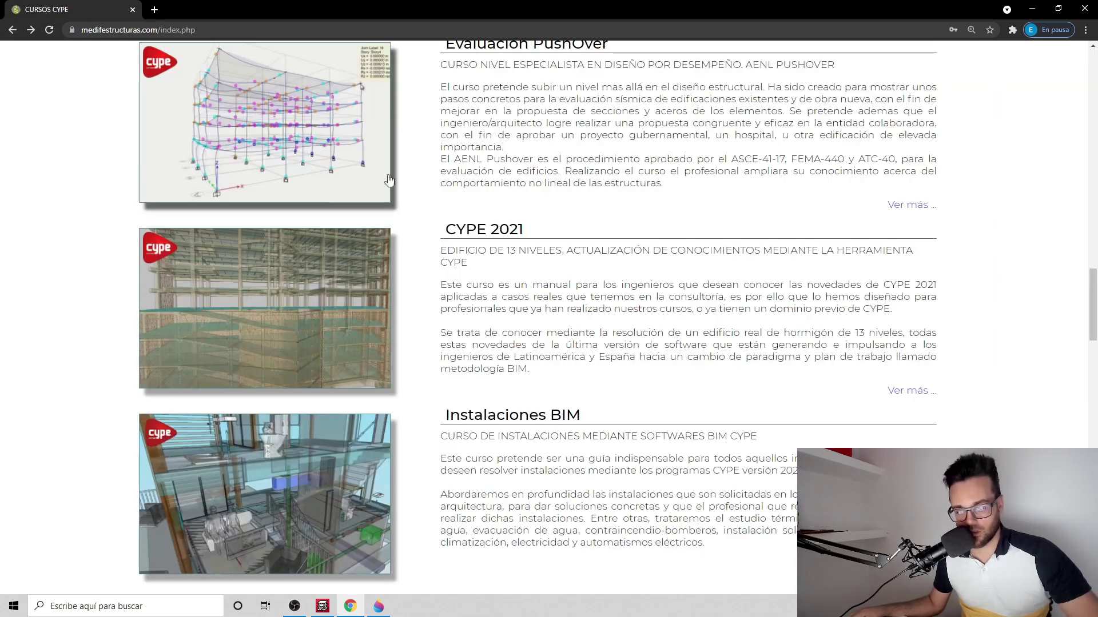
Browse the online course list from CYPE 2021 back up to the Estructuras Metálicas course and open that course
scroll(457, 235, down, 3)
scroll(469, 247, up, 10)
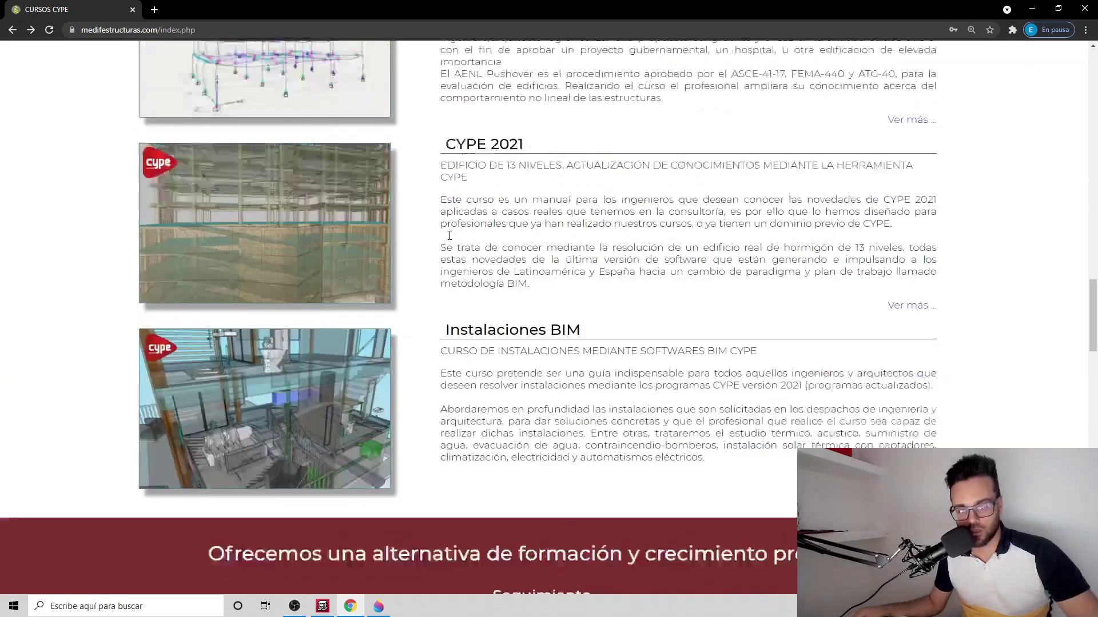
scroll(445, 233, up, 9)
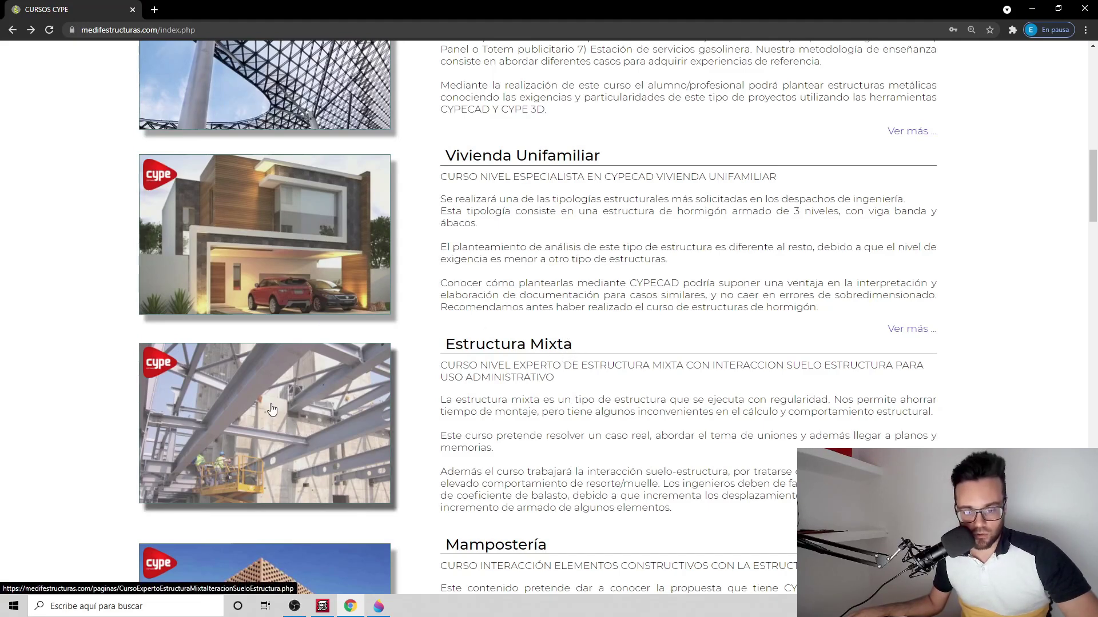
scroll(310, 353, up, 3)
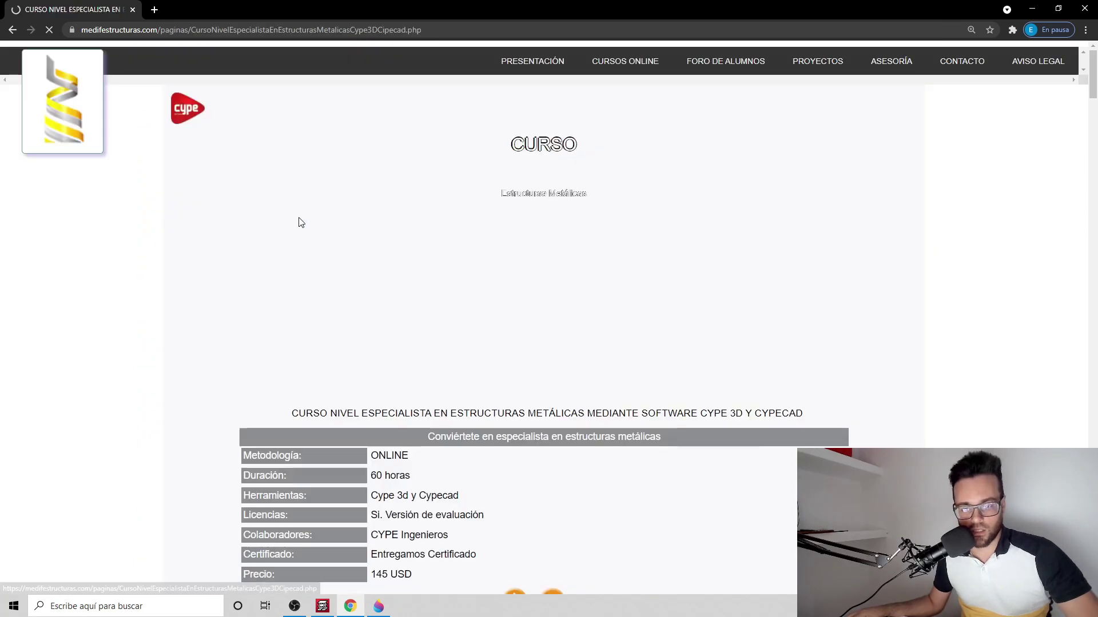
Review the Estructuras Metálicas course syllabus down to the model introduction of the steel building, and return to the home page
scroll(307, 211, down, 4)
scroll(313, 220, down, 20)
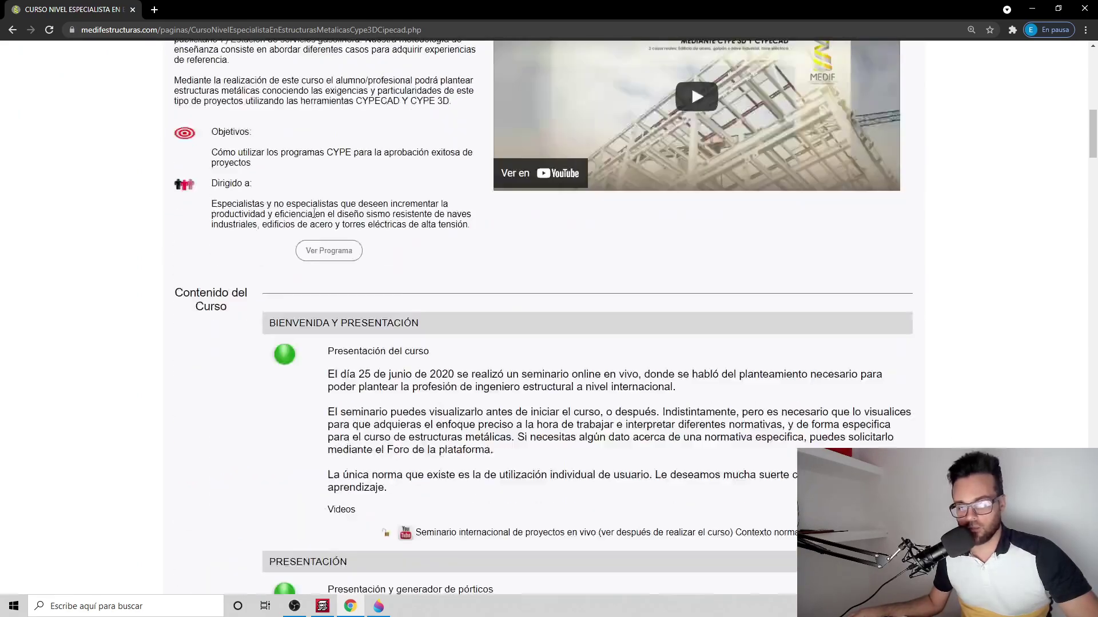
scroll(313, 214, down, 15)
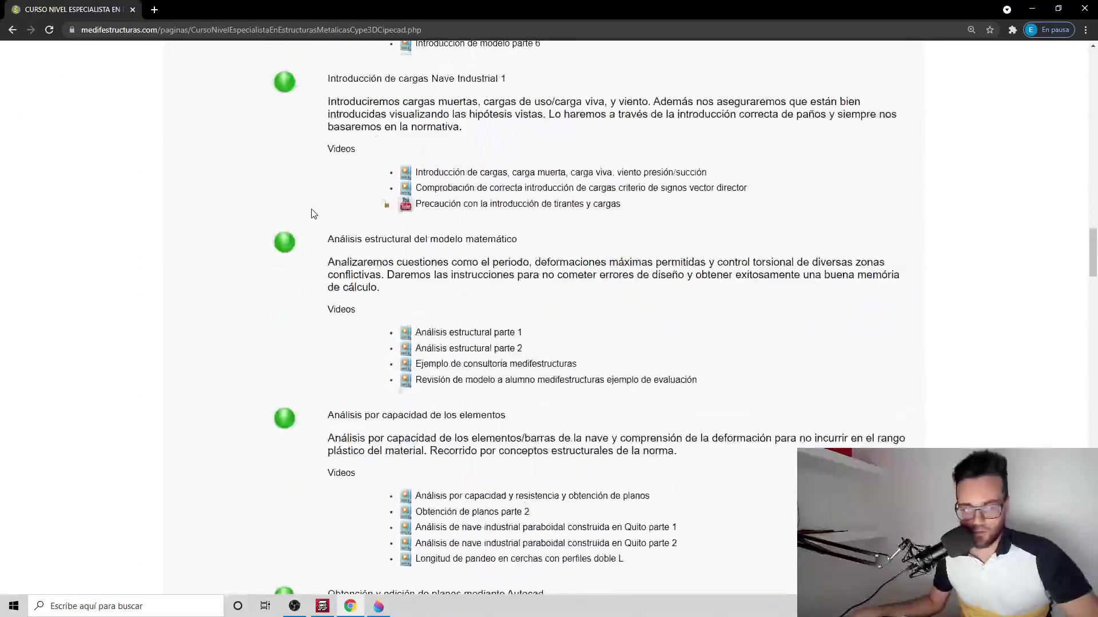
scroll(315, 225, down, 6)
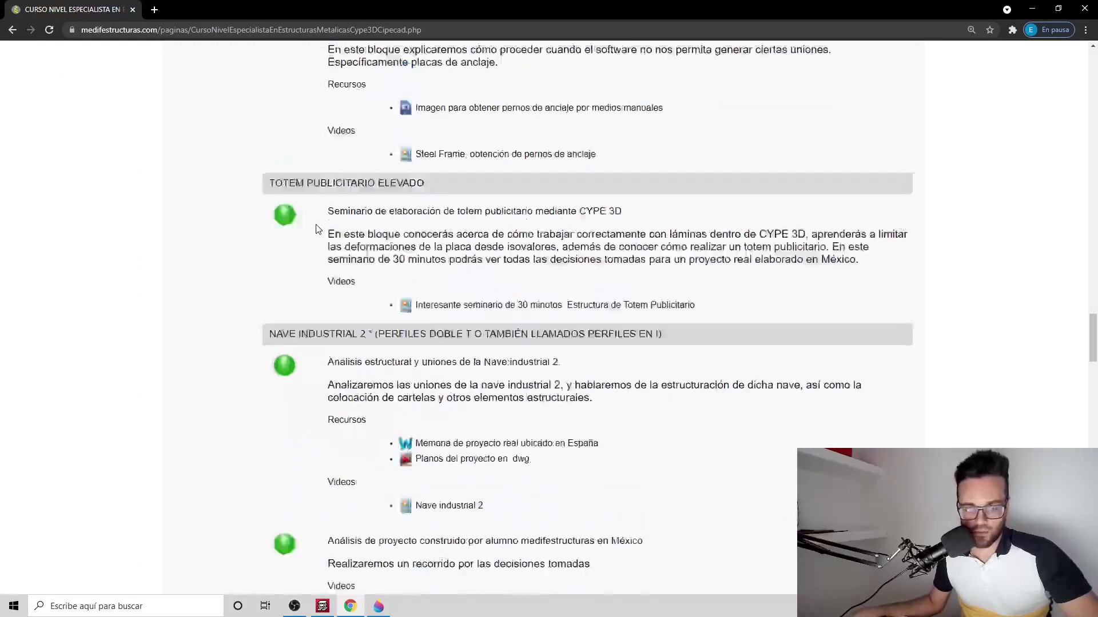
scroll(507, 215, down, 14)
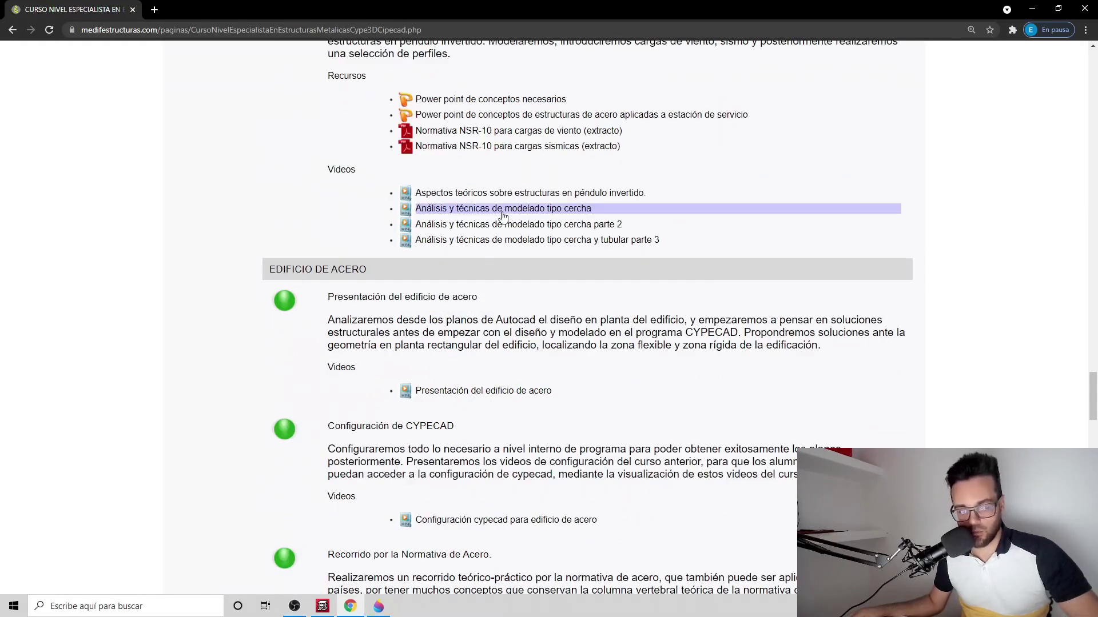
scroll(503, 216, down, 3)
scroll(499, 216, down, 3)
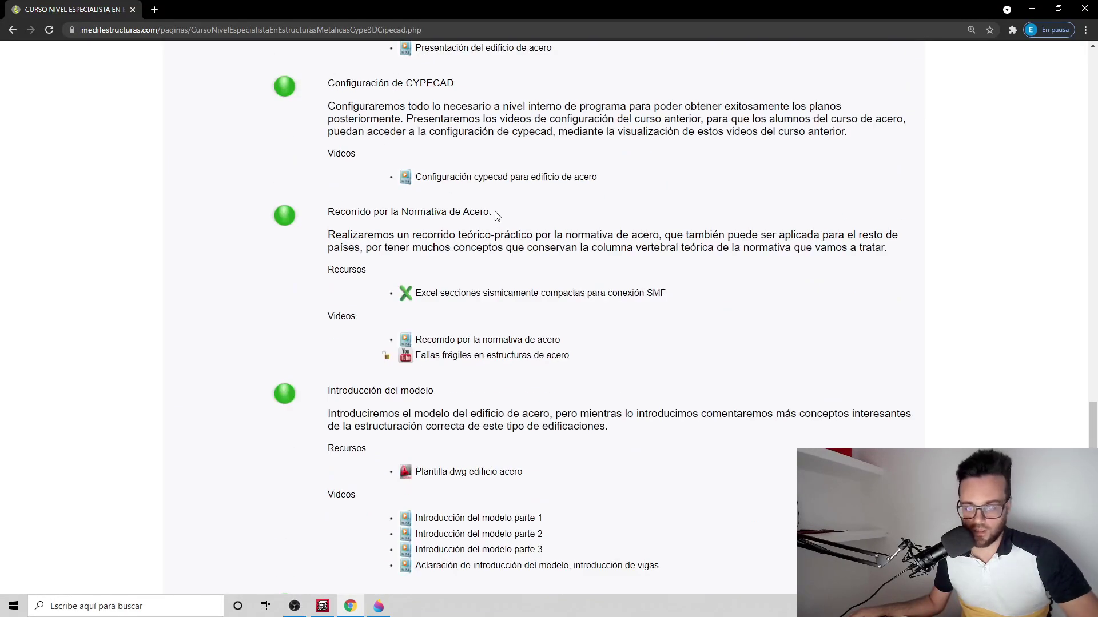
click(12, 30)
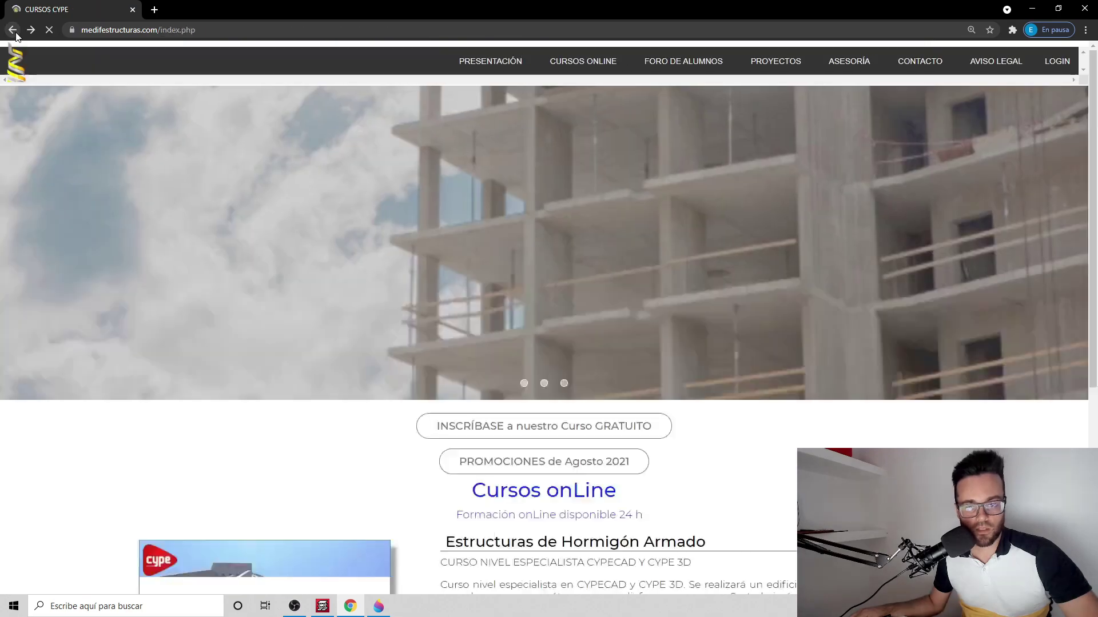
Open the student forum and browse its topics from the concrete structures section down to the general queries and student suggestions
scroll(384, 128, up, 4)
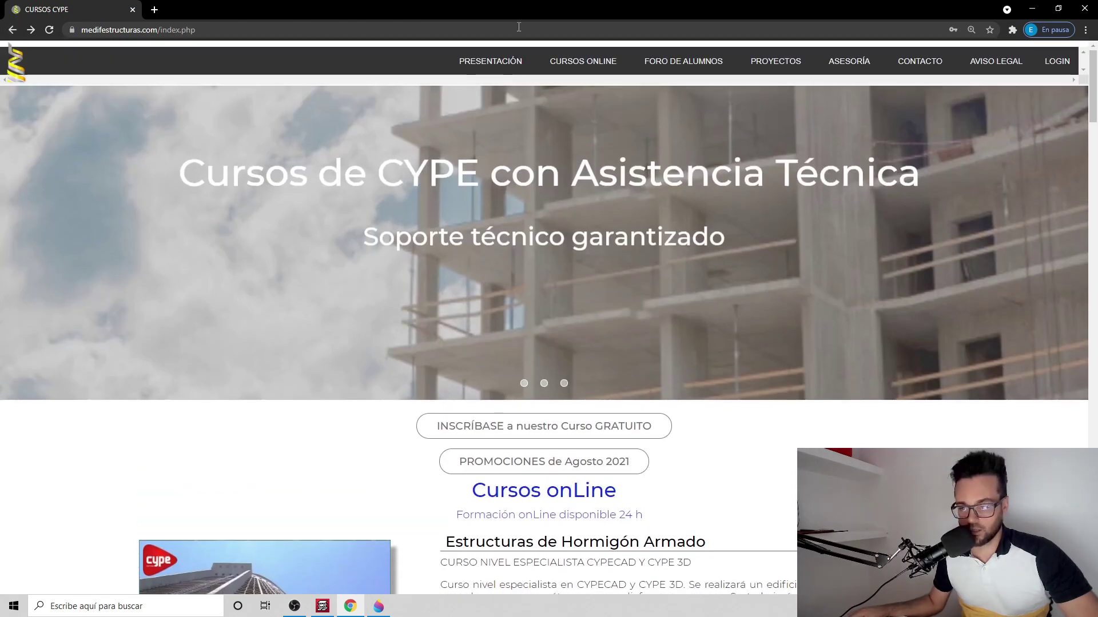
click(668, 59)
scroll(252, 280, down, 3)
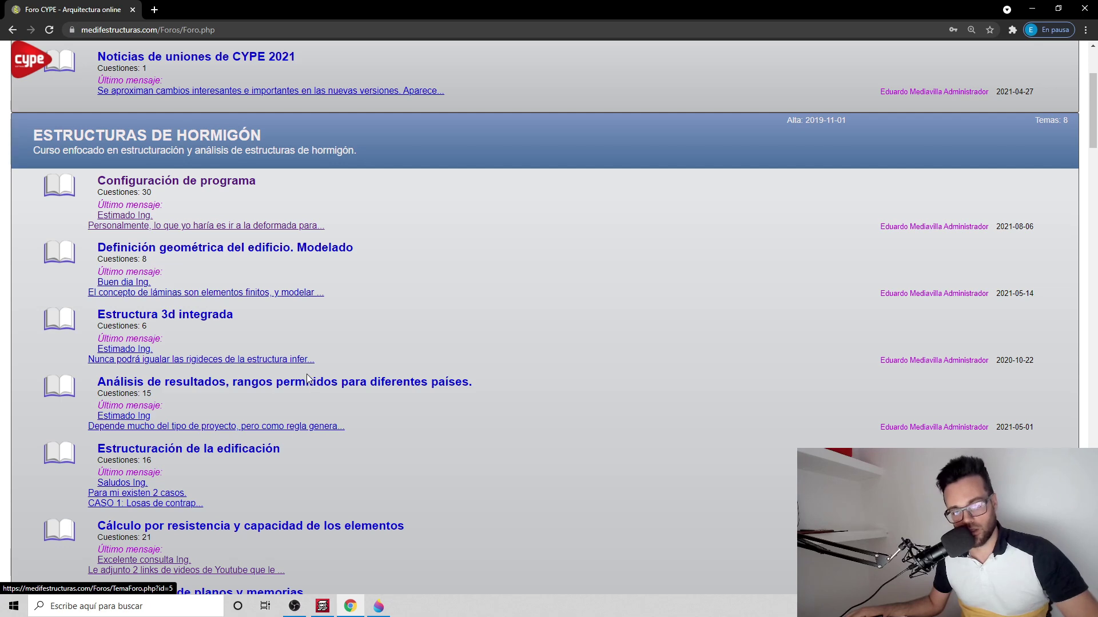
scroll(297, 368, down, 6)
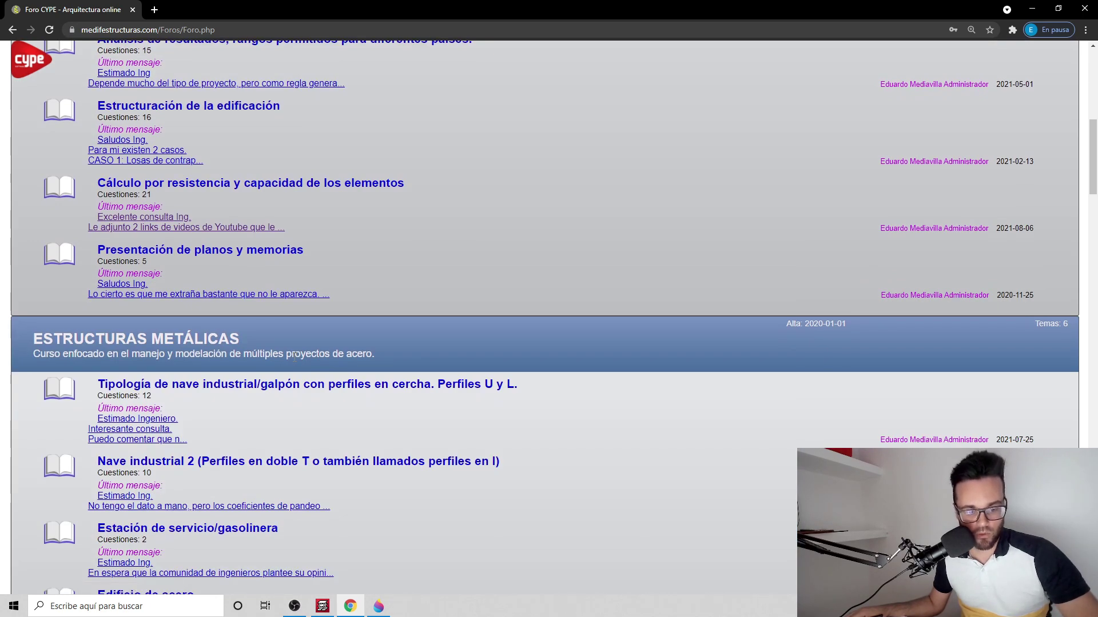
scroll(292, 357, down, 12)
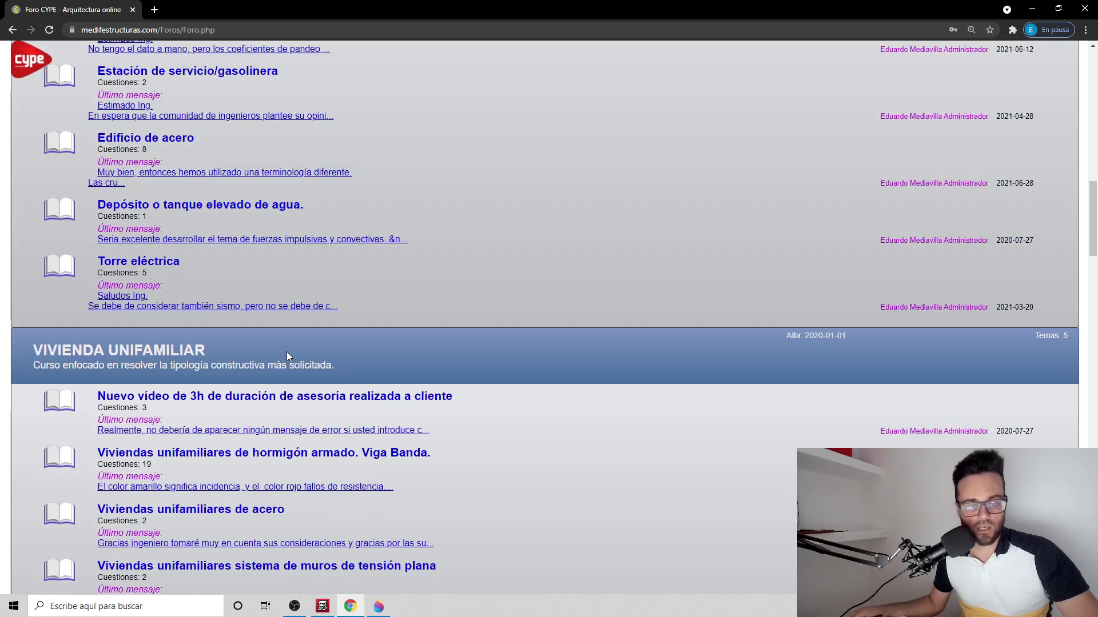
scroll(287, 355, down, 8)
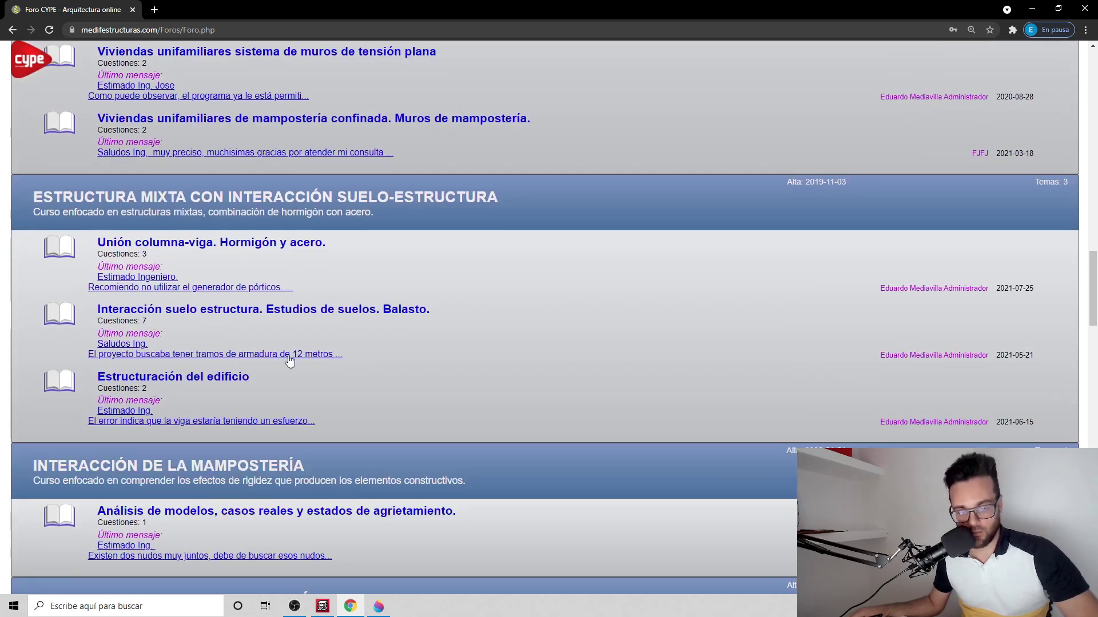
scroll(289, 354, down, 4)
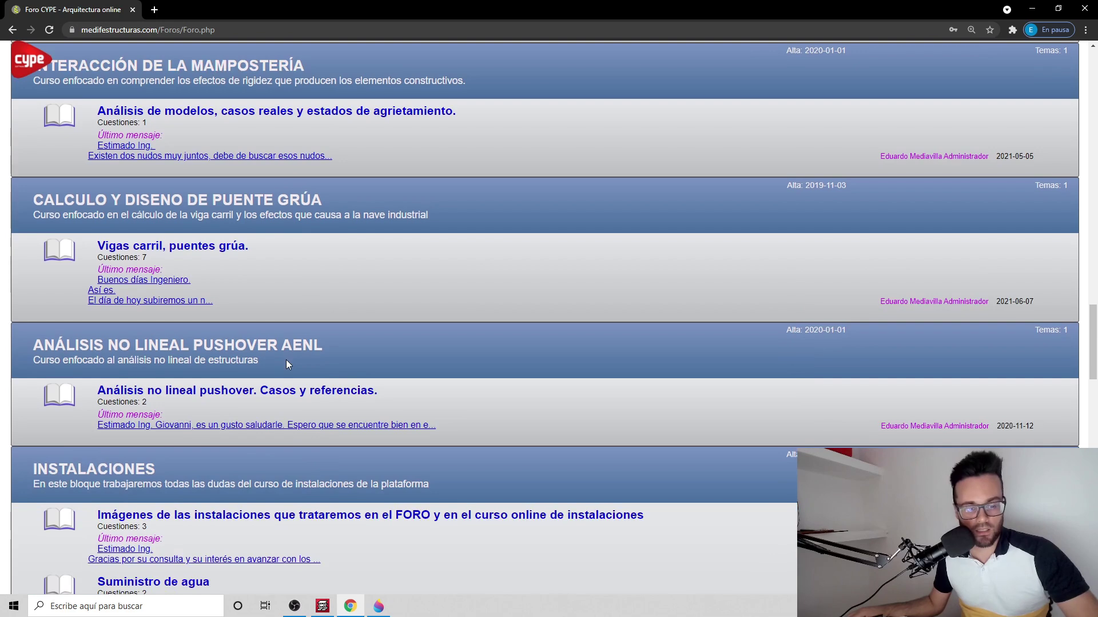
scroll(287, 362, down, 8)
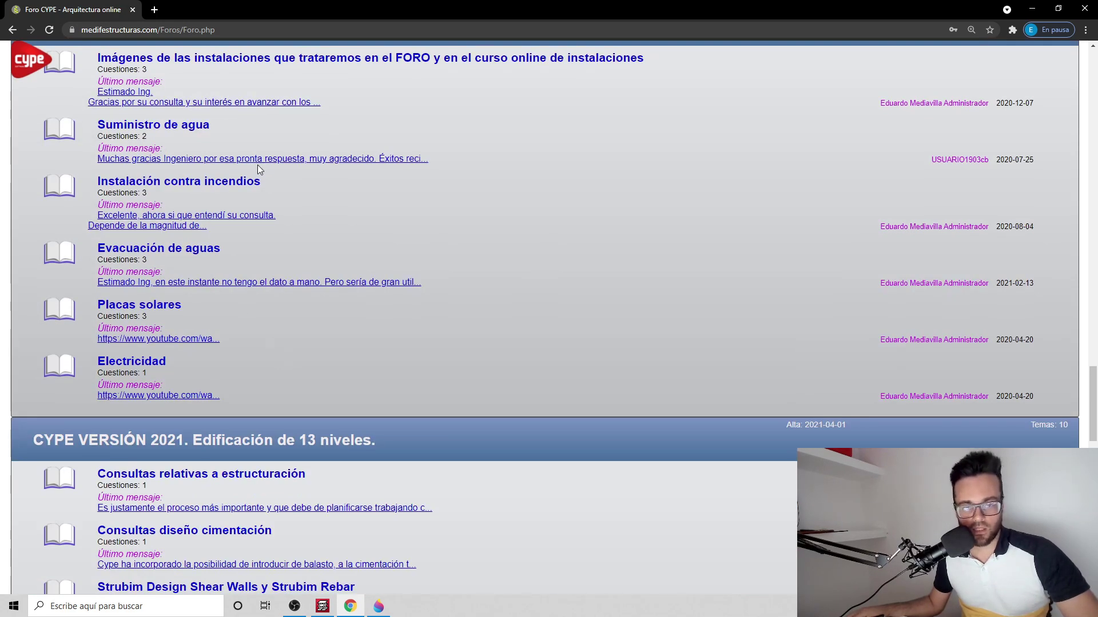
scroll(258, 172, down, 1)
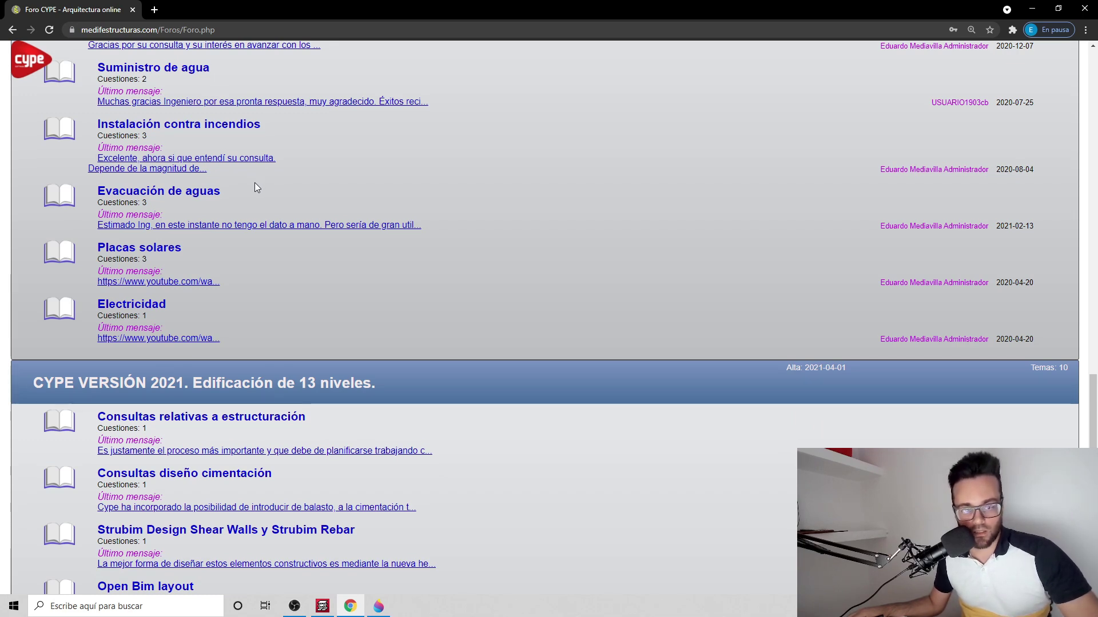
scroll(258, 192, down, 6)
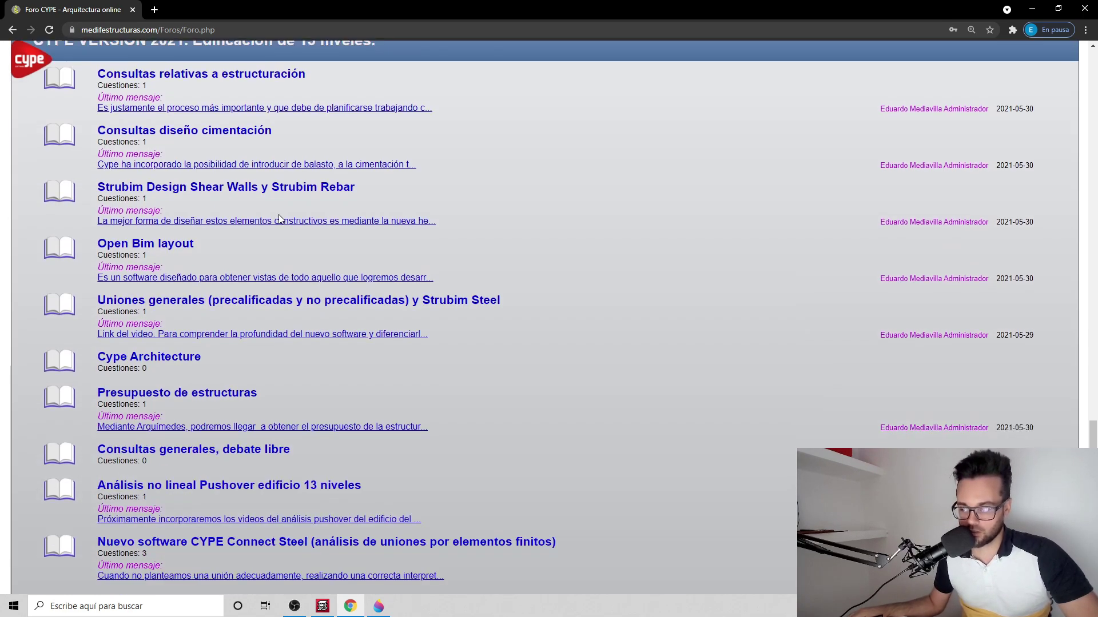
scroll(220, 257, down, 3)
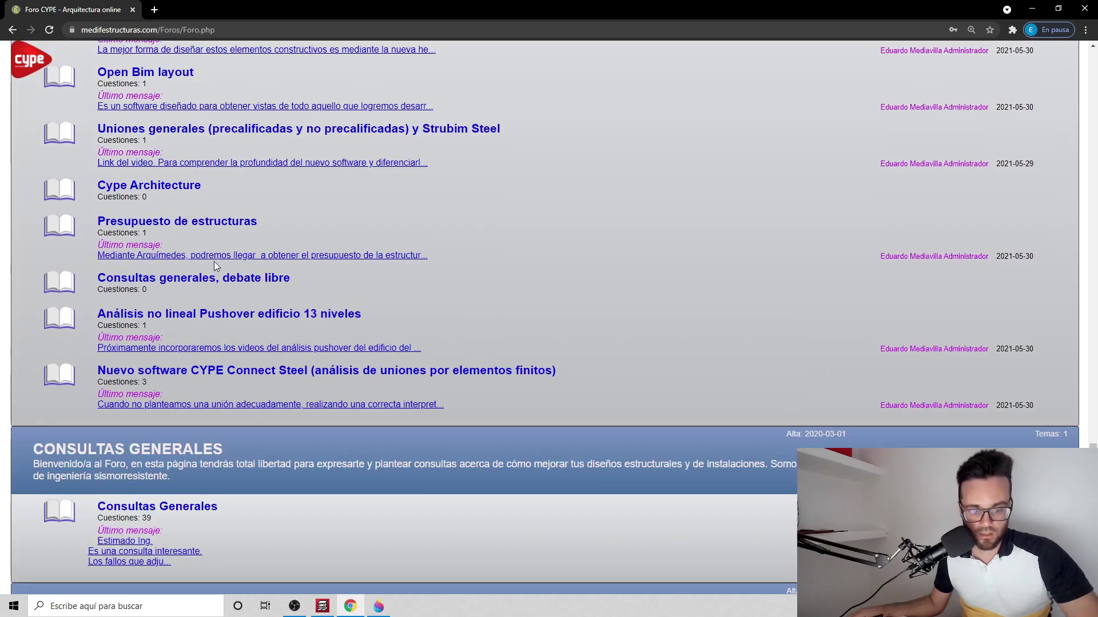
scroll(239, 284, down, 3)
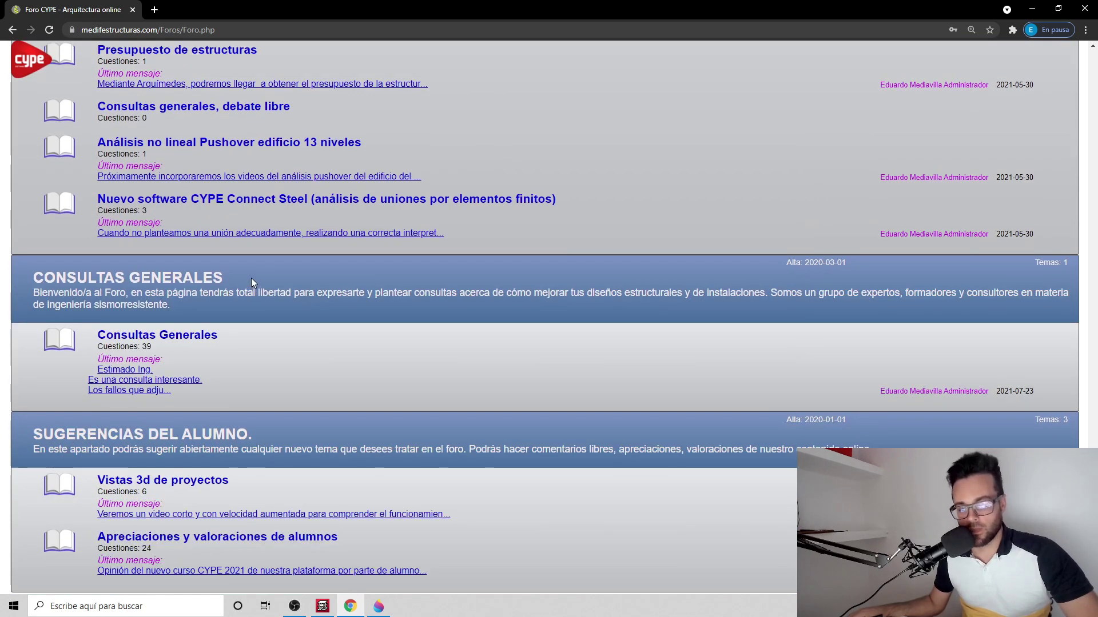
Switch back to CYPECAD and reposition the floor plan in view
click(322, 606)
middle_drag(515, 233, 575, 236)
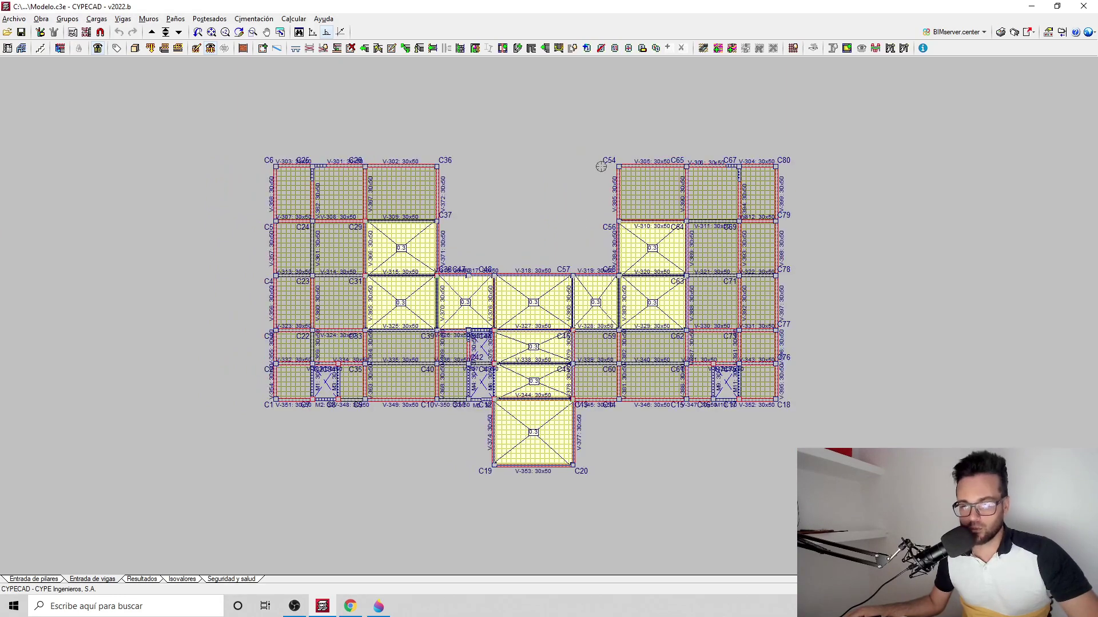